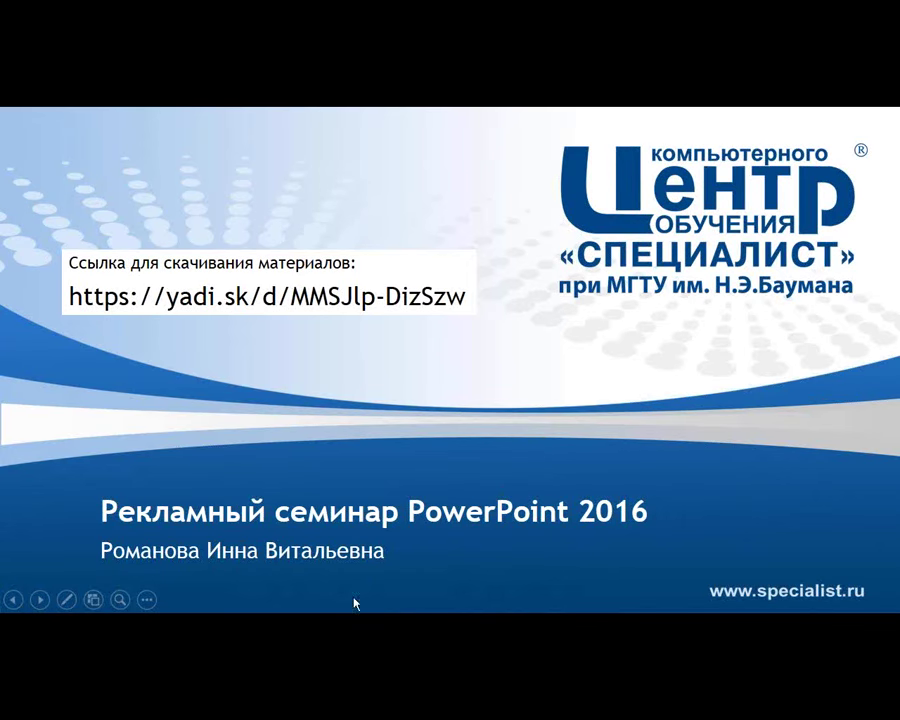
Magnify the title and download link, return to full view, then advance two slides to the instructor slide
left_click(120, 599)
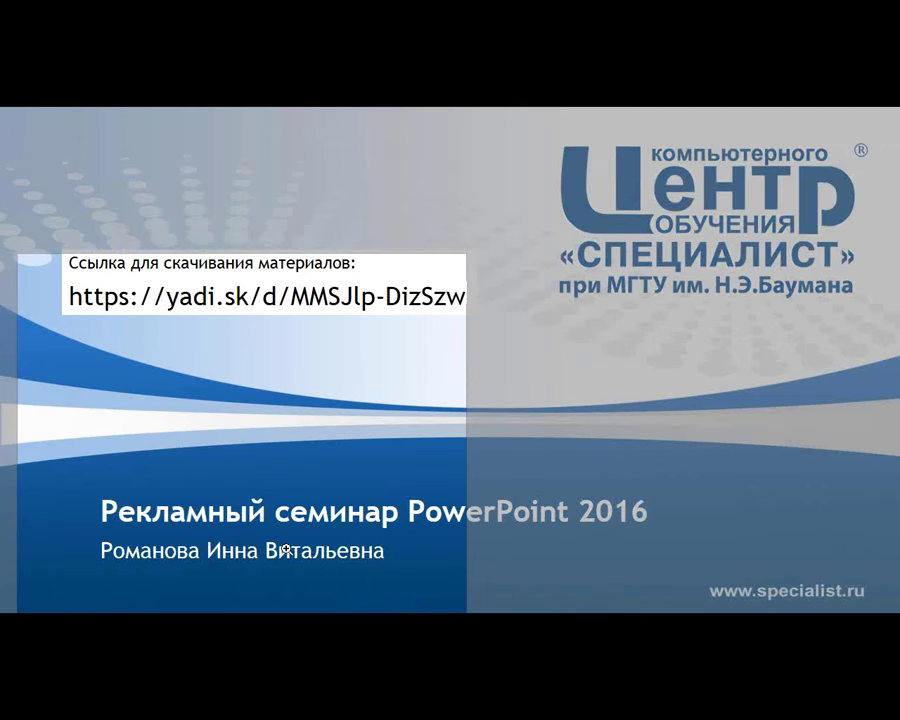
left_click(263, 537)
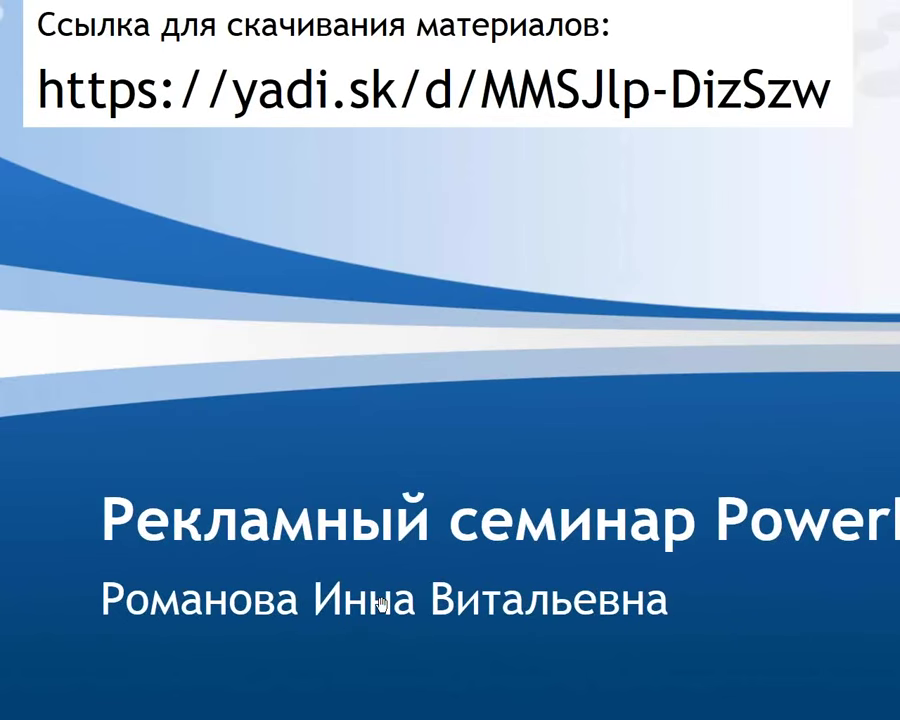
key("Escape")
left_click(588, 420)
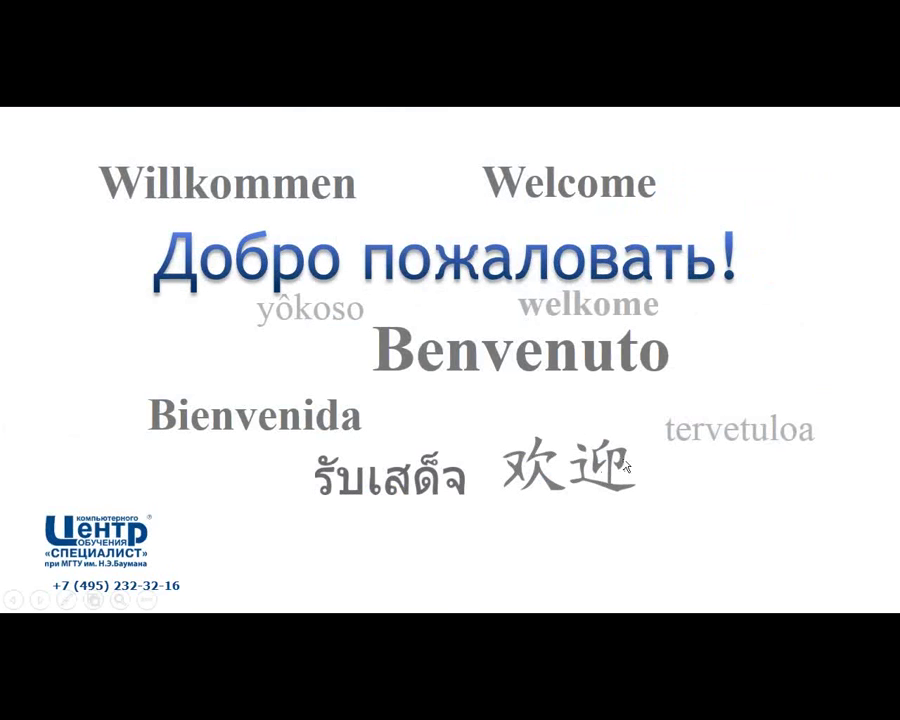
left_click(588, 420)
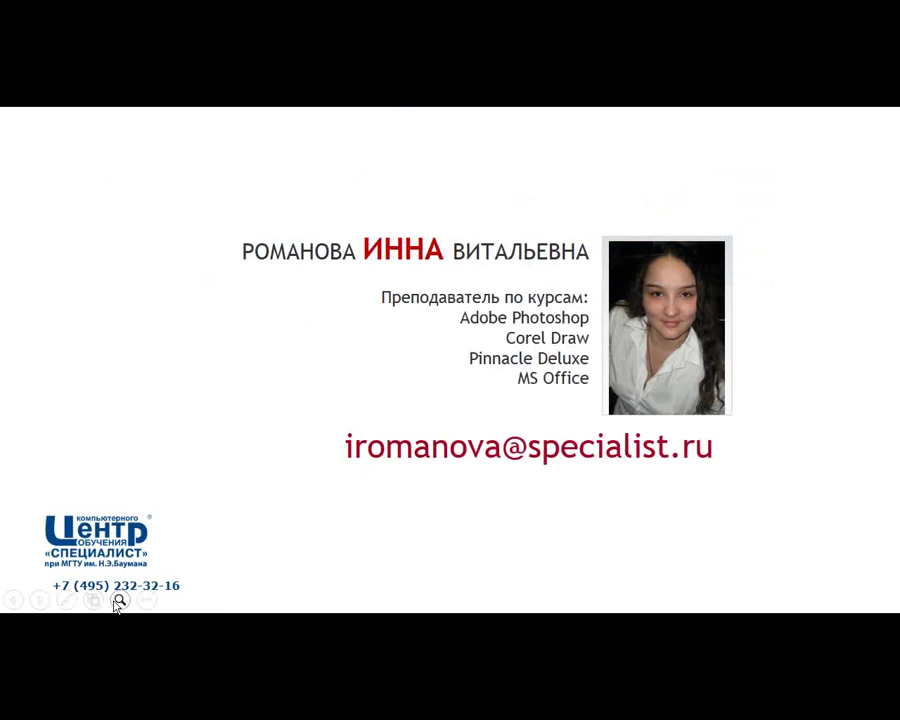
Zoom in on the instructor's course list, draw a red box around the e-mail address, then end the show
left_click(118, 600)
left_click(502, 345)
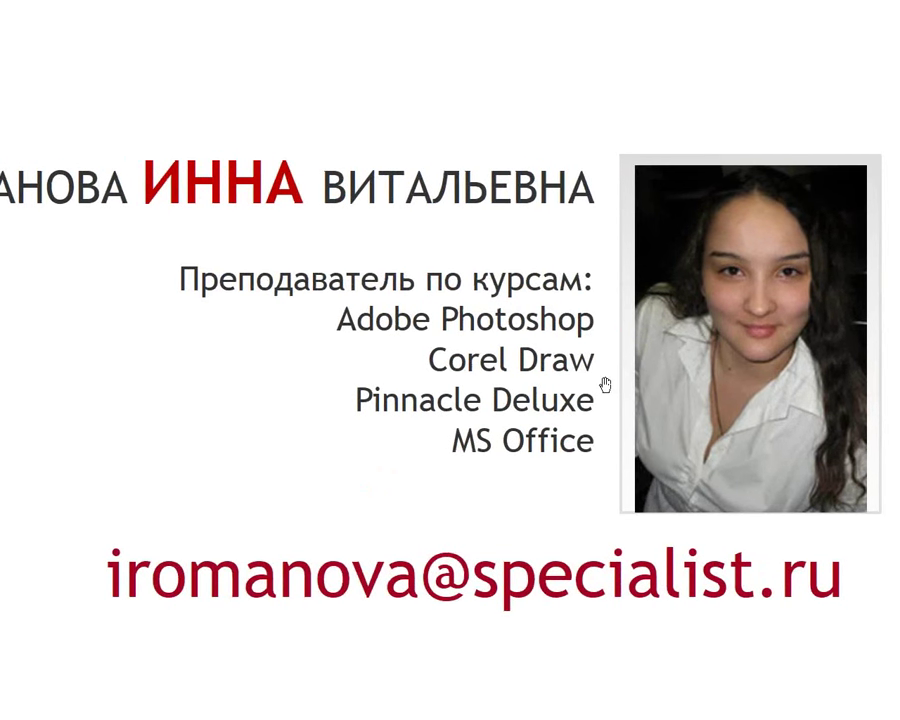
left_click_drag(598, 376, 588, 396)
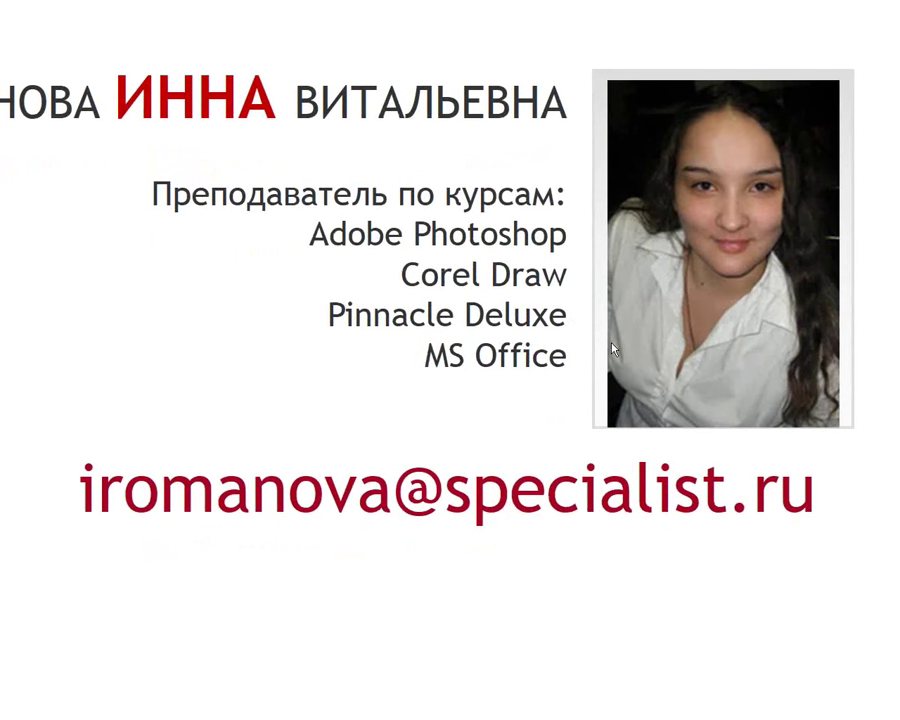
mouse_move(52, 438)
left_mouse_down()
mouse_move(663, 497)
mouse_move(843, 540)
left_mouse_up()
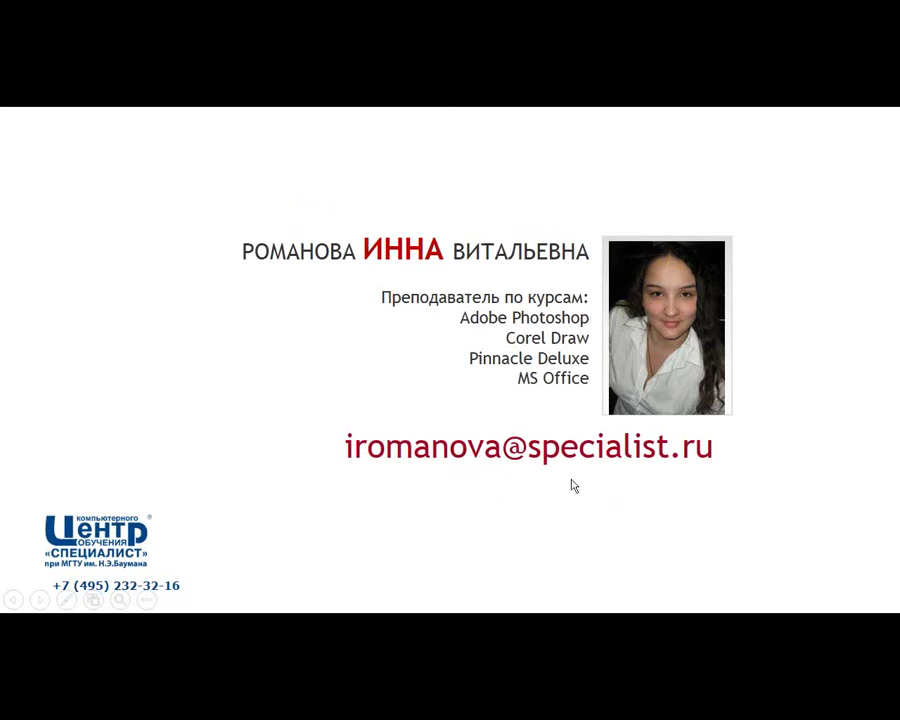
key("Escape")
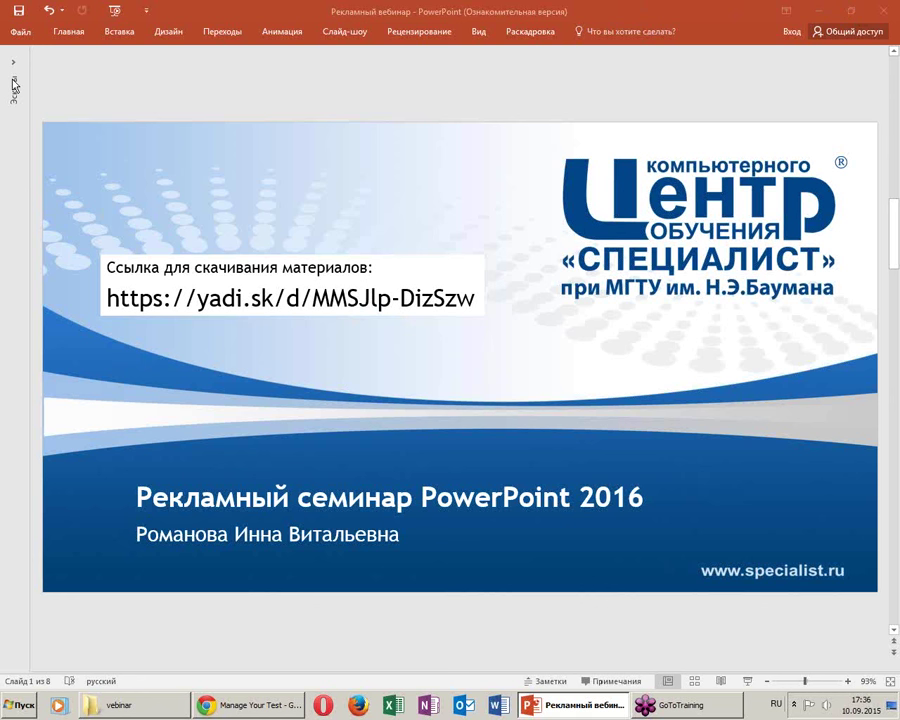
Reveal the Windows desktop with Win+D, leaving the presentation open behind it
key("super+d")
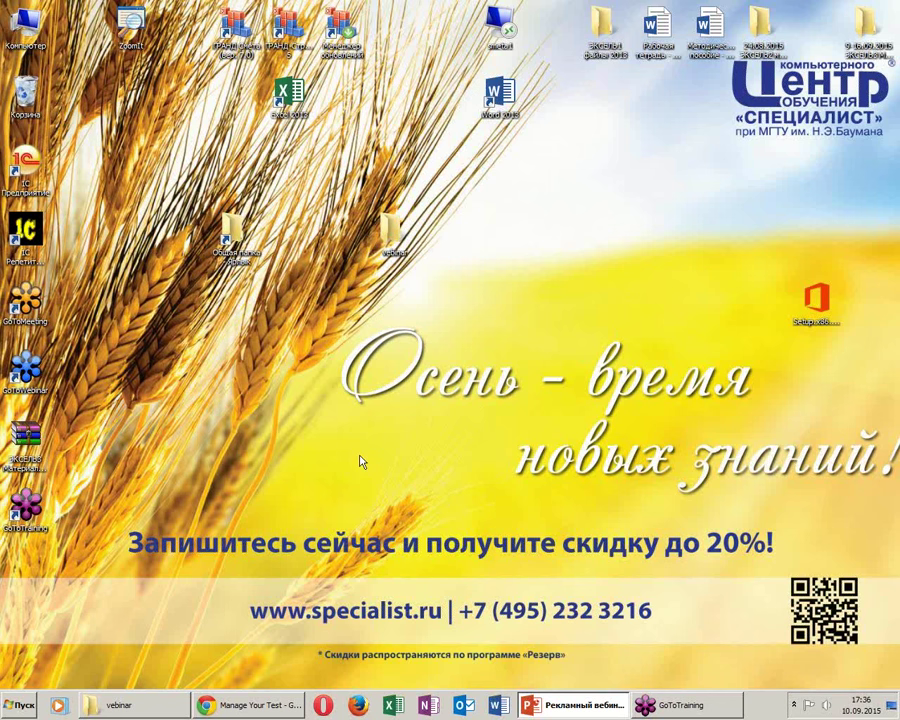
double_click(128, 20)
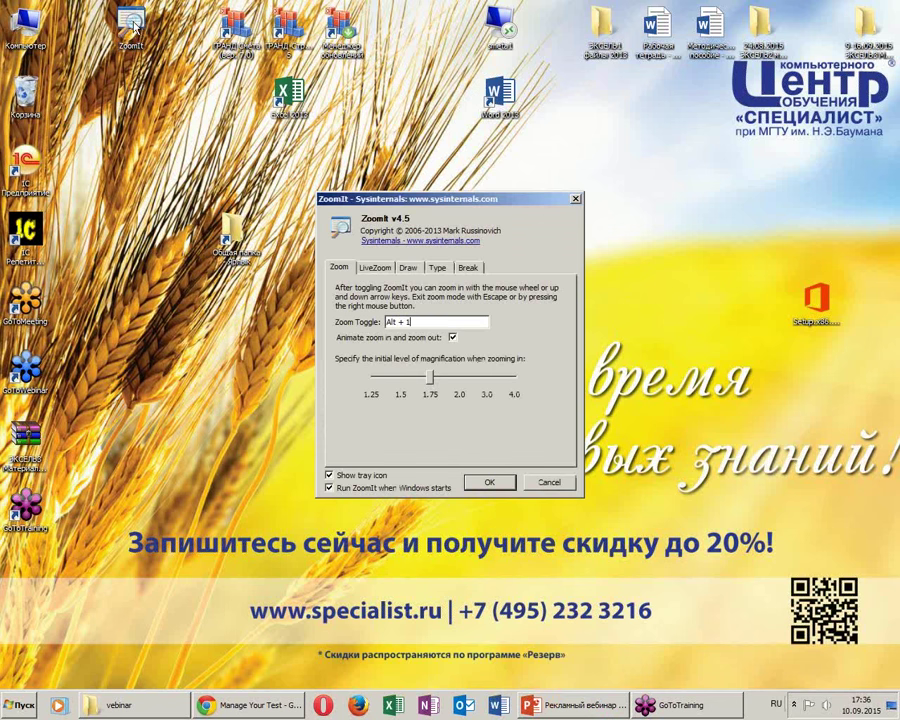
key("ctrl+1")
left_click(489, 482)
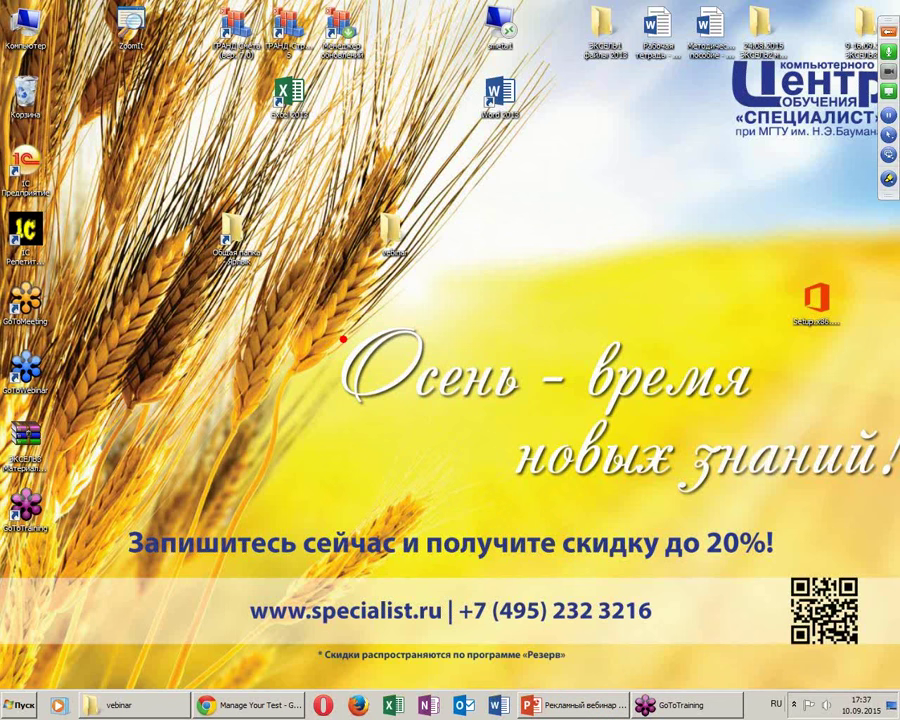
key("ctrl+2")
mouse_move(172, 357)
left_mouse_down()
mouse_move(262, 348)
mouse_move(226, 450)
left_mouse_up()
left_click_drag(300, 365, 290, 440)
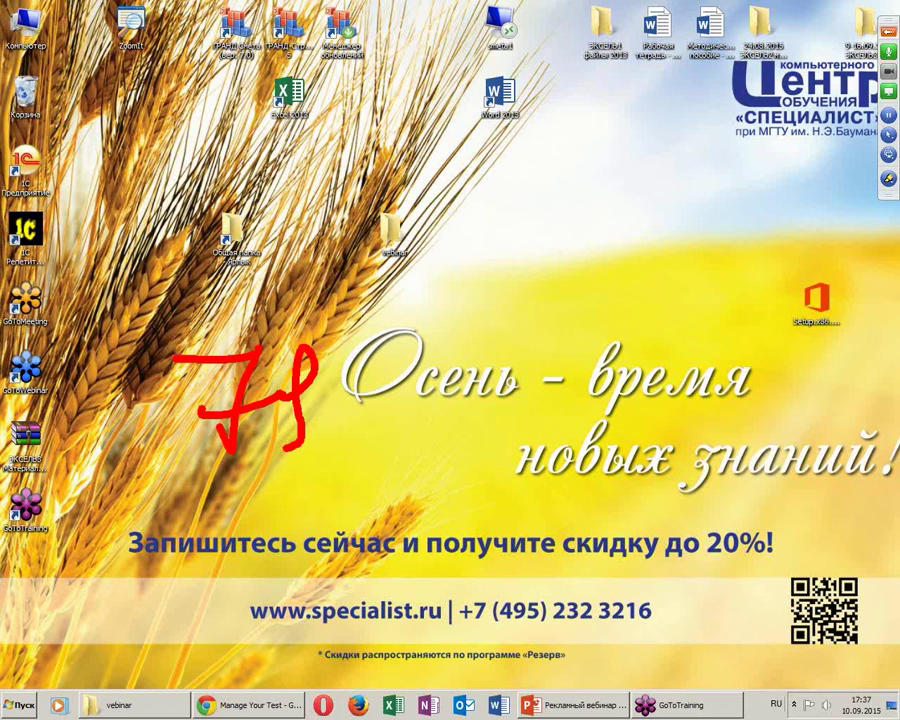
mouse_move(345, 370)
left_mouse_down()
mouse_move(437, 349)
mouse_move(422, 440)
left_mouse_up()
left_click_drag(476, 355, 525, 440)
mouse_move(541, 372)
left_mouse_down()
mouse_move(561, 371)
mouse_move(601, 408)
left_mouse_up()
mouse_move(628, 325)
left_mouse_down()
mouse_move(664, 335)
mouse_move(630, 318)
left_mouse_up()
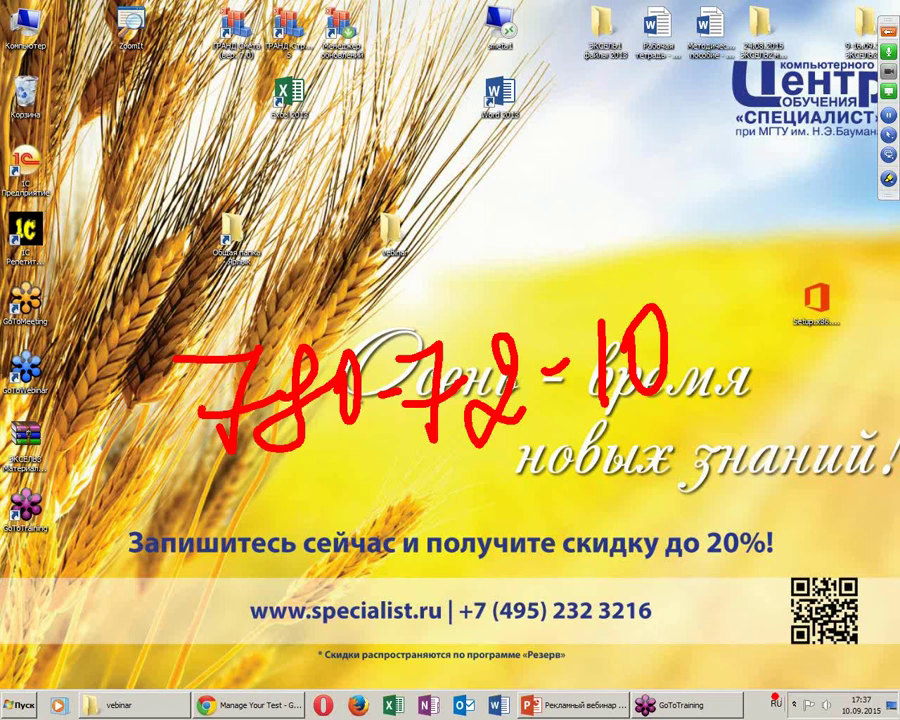
key("Escape")
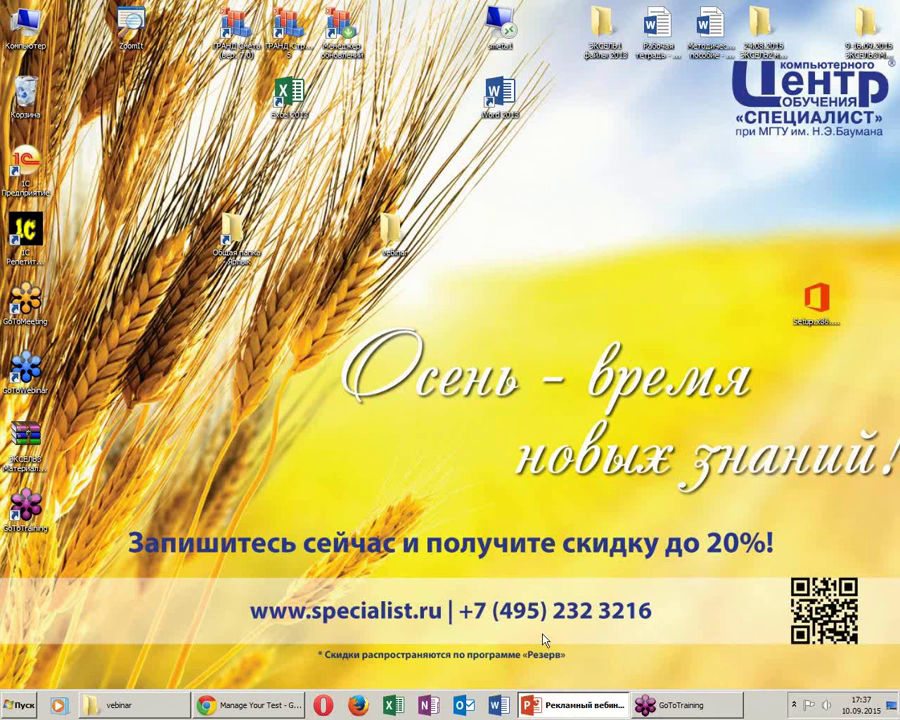
Open the vebinar folder from the desktop, widen its window, and select back_picture
double_click(392, 230)
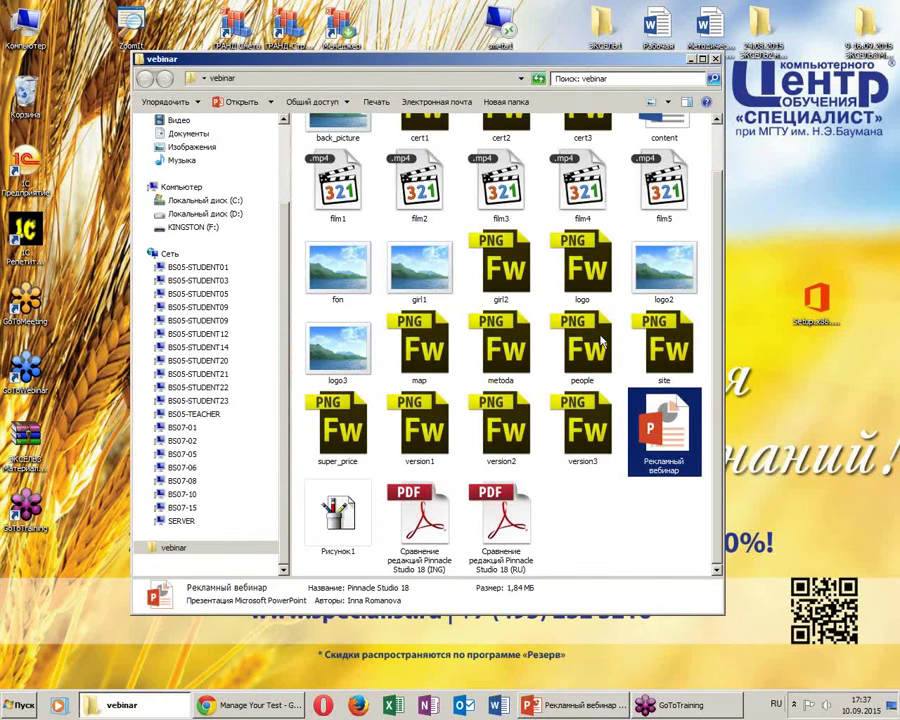
left_click_drag(550, 70, 547, 73)
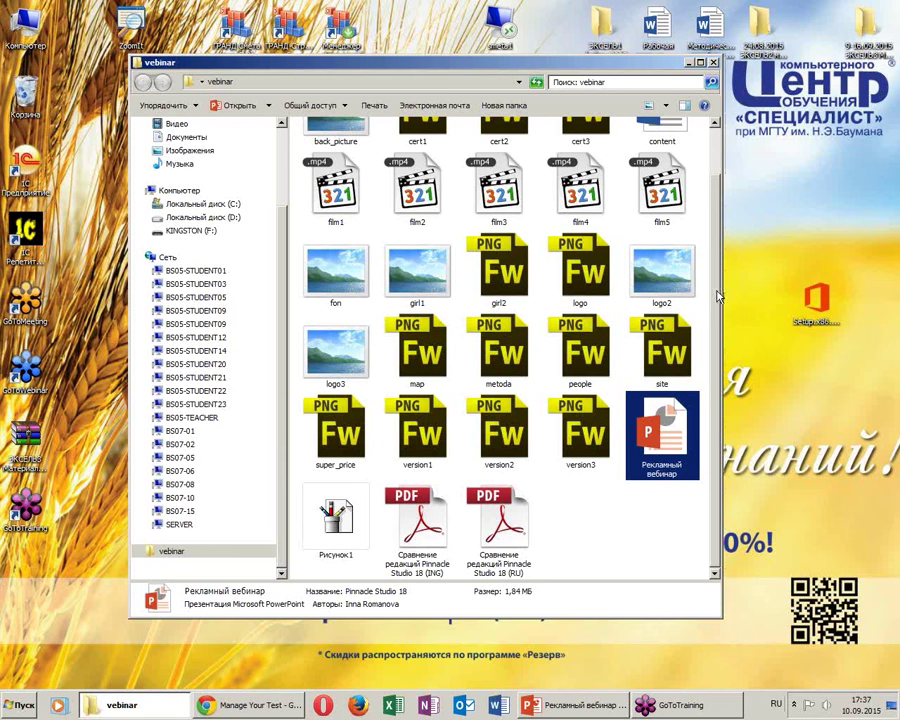
left_click_drag(722, 292, 888, 292)
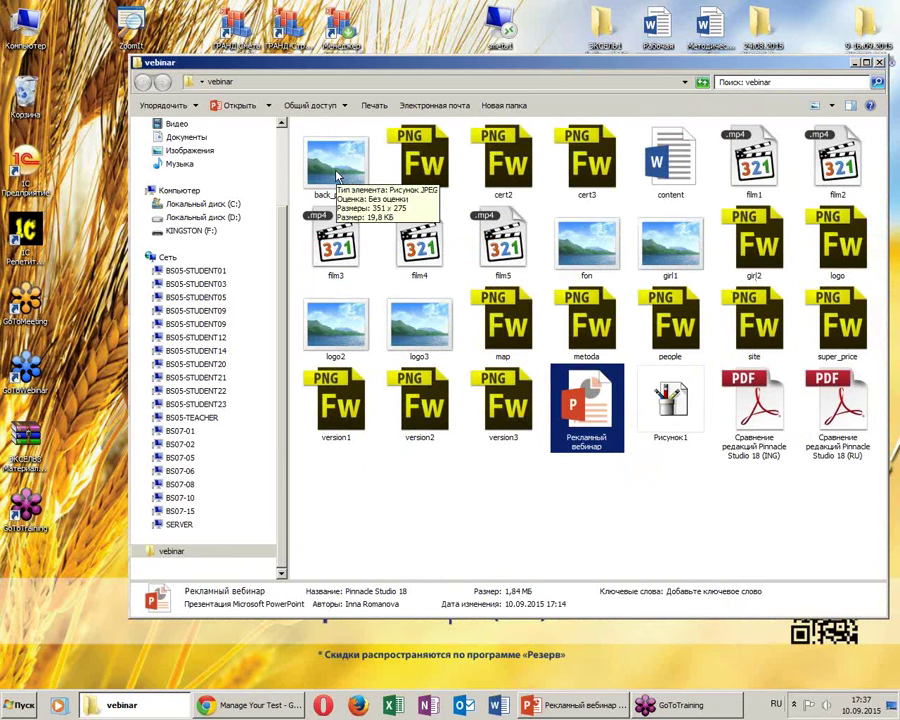
left_click(337, 177)
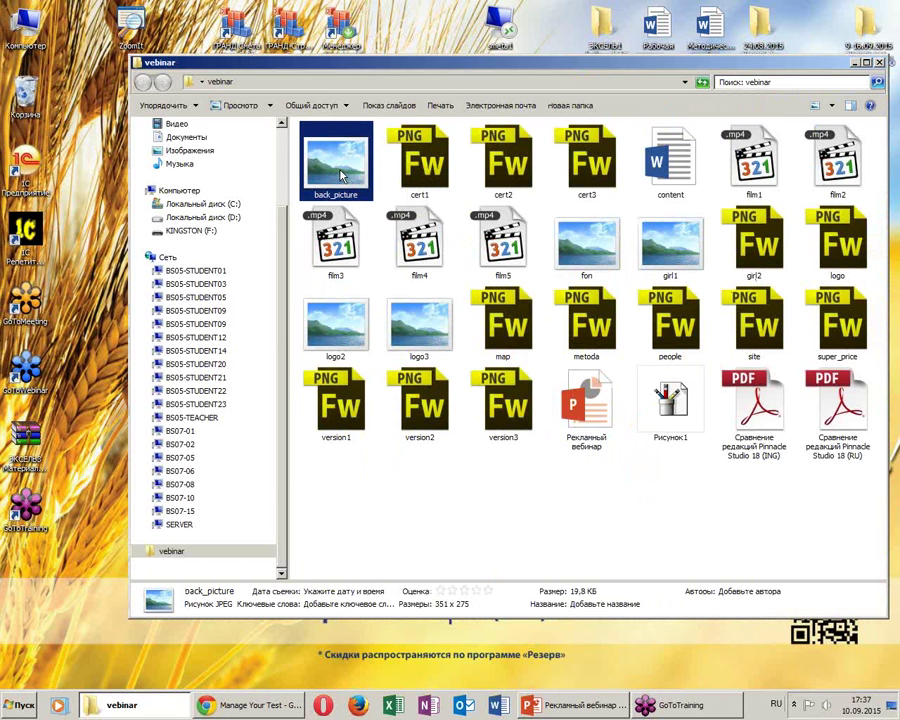
double_click(341, 176)
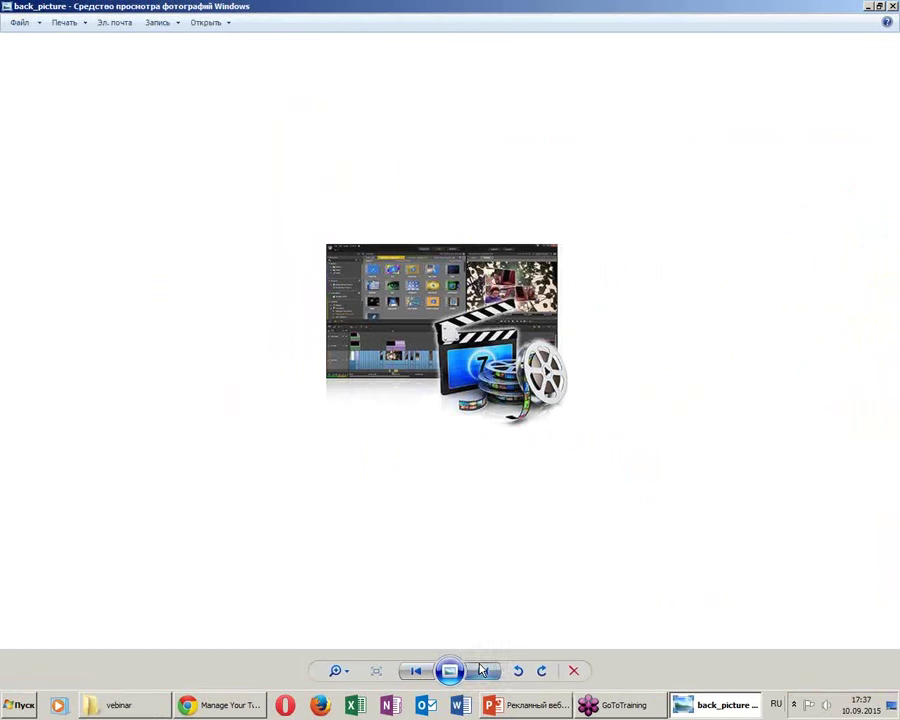
left_click(482, 670)
left_click(482, 670)
left_click(482, 670)
left_click(482, 670)
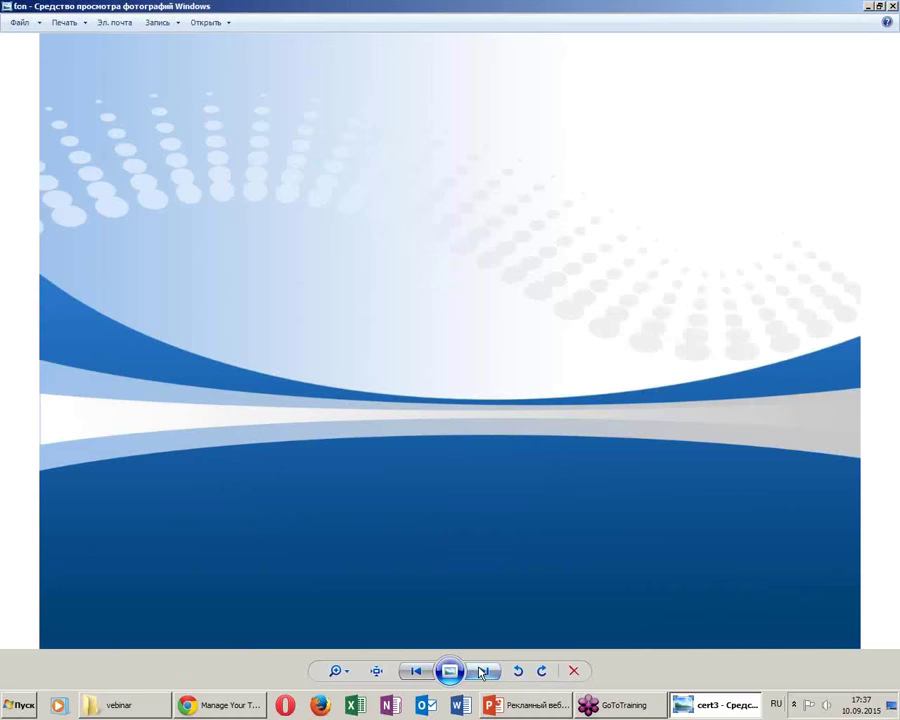
left_click(482, 670)
left_click(482, 670)
left_click(482, 670)
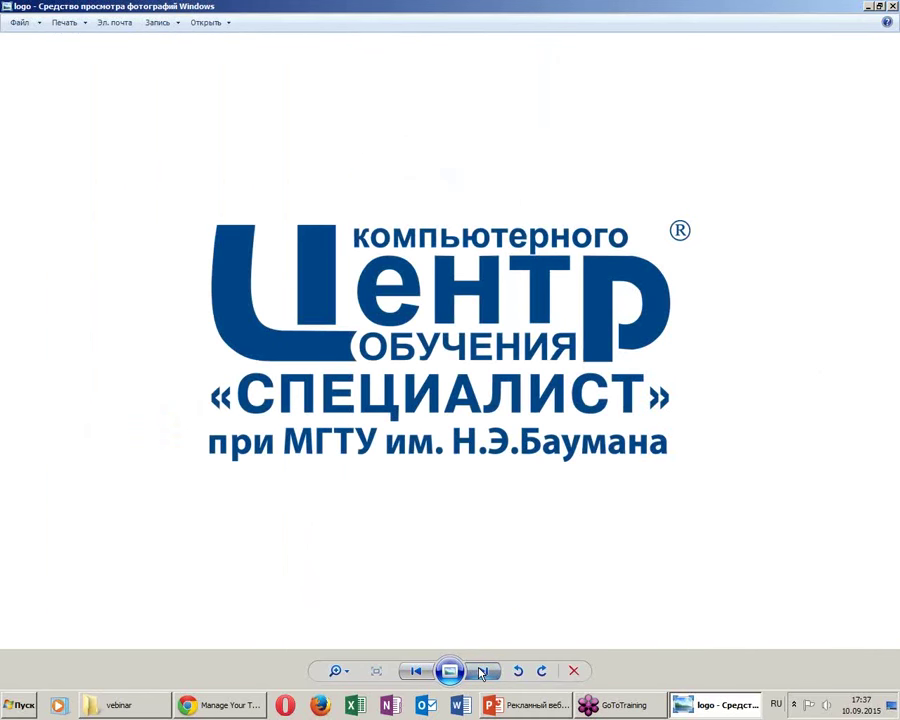
left_click(482, 672)
left_click(482, 672)
left_click(482, 672)
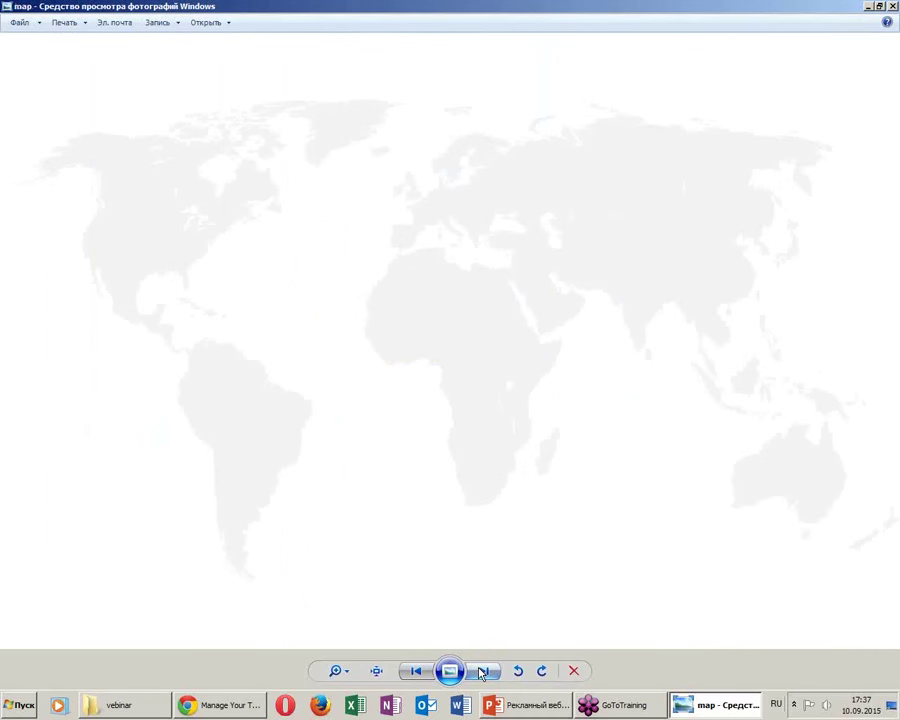
left_click(482, 672)
left_click(482, 672)
left_click(482, 672)
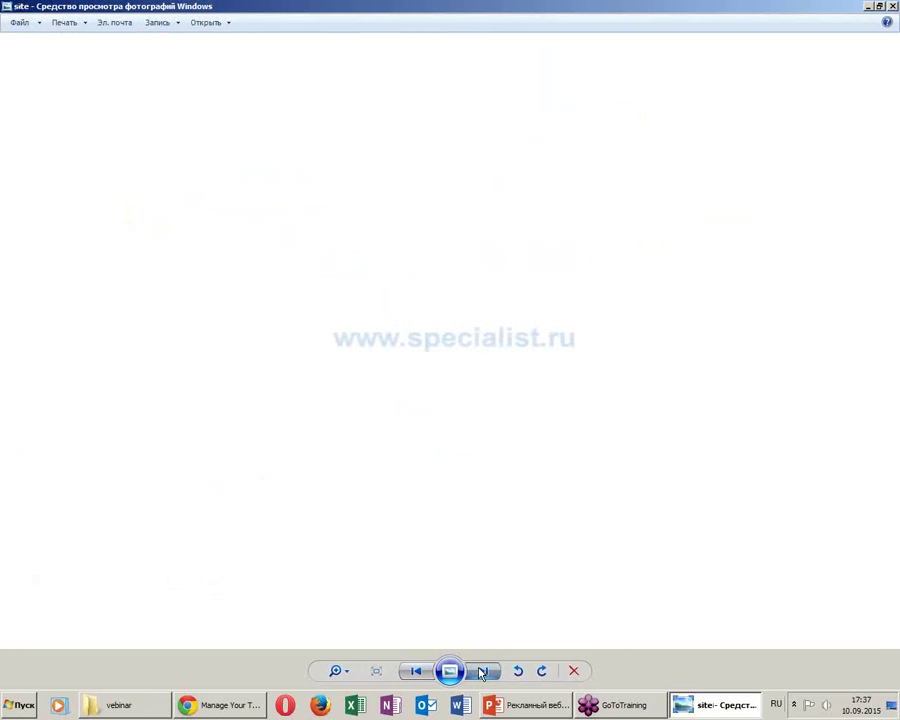
left_click(482, 672)
left_click(482, 672)
left_click(482, 672)
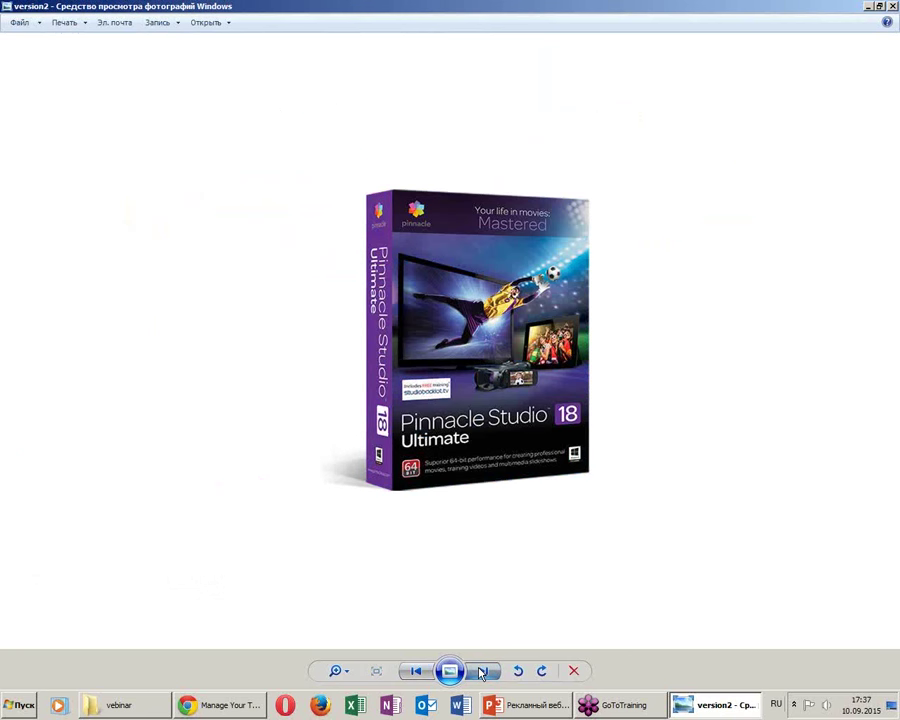
left_click(482, 672)
left_click(482, 672)
left_click(482, 672)
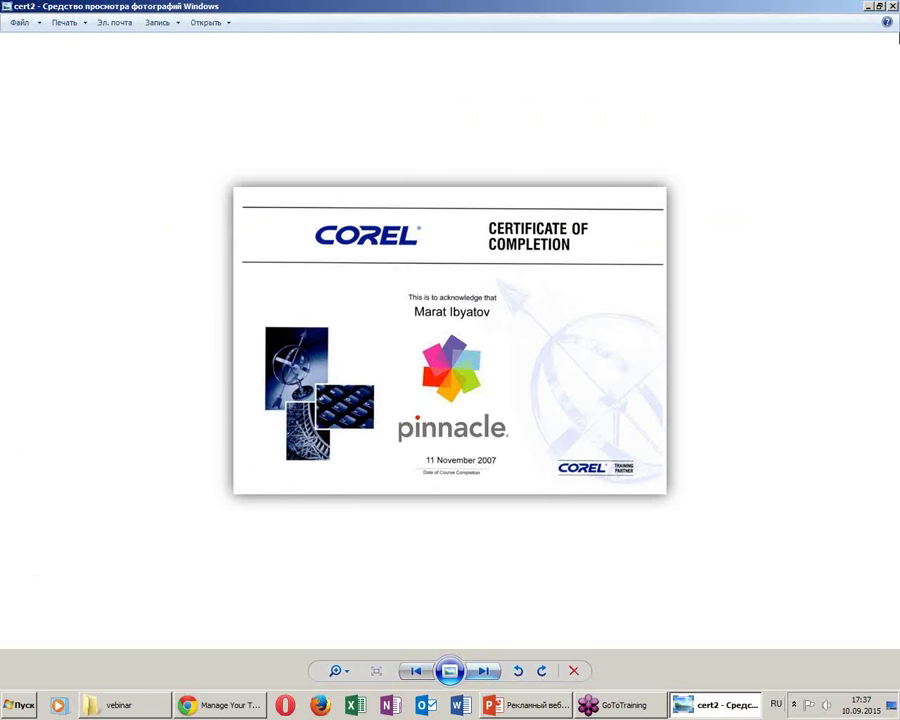
left_click(892, 6)
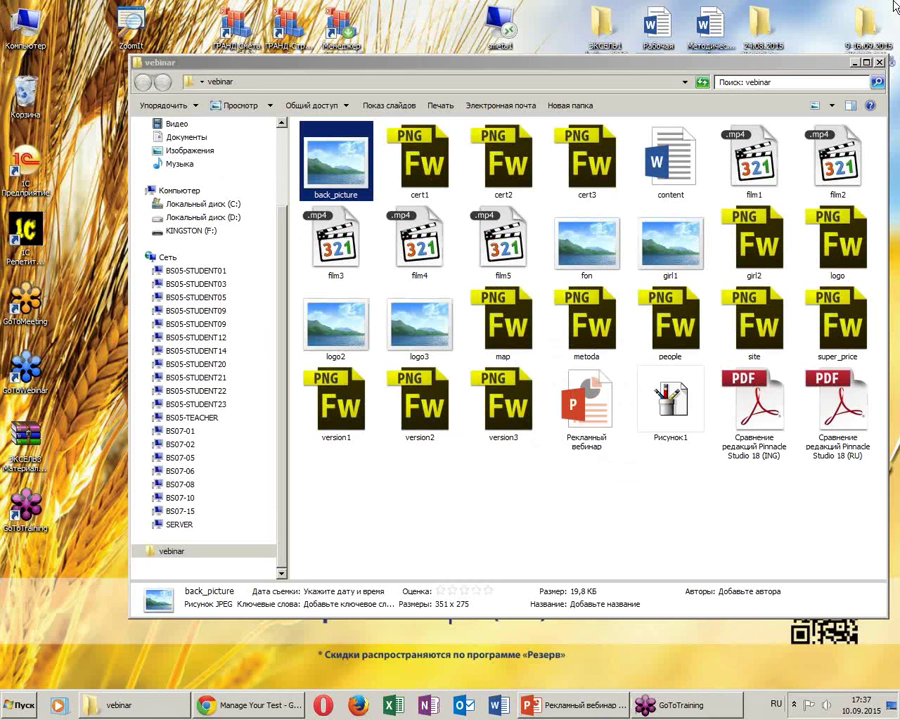
Try to close the frozen presentation window from its taskbar button
left_click(714, 517)
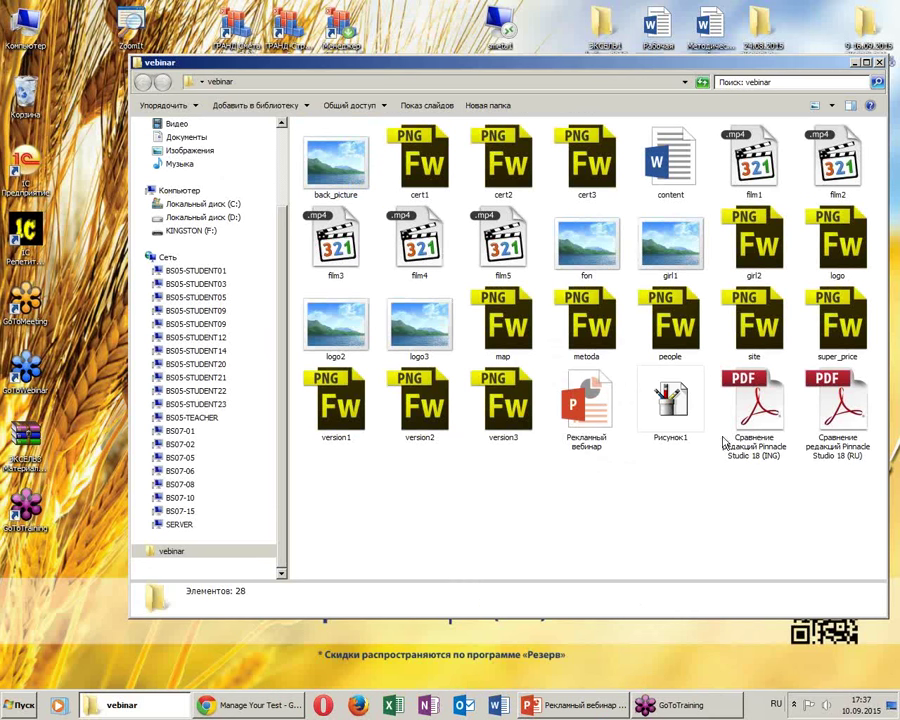
mouse_move(573, 705)
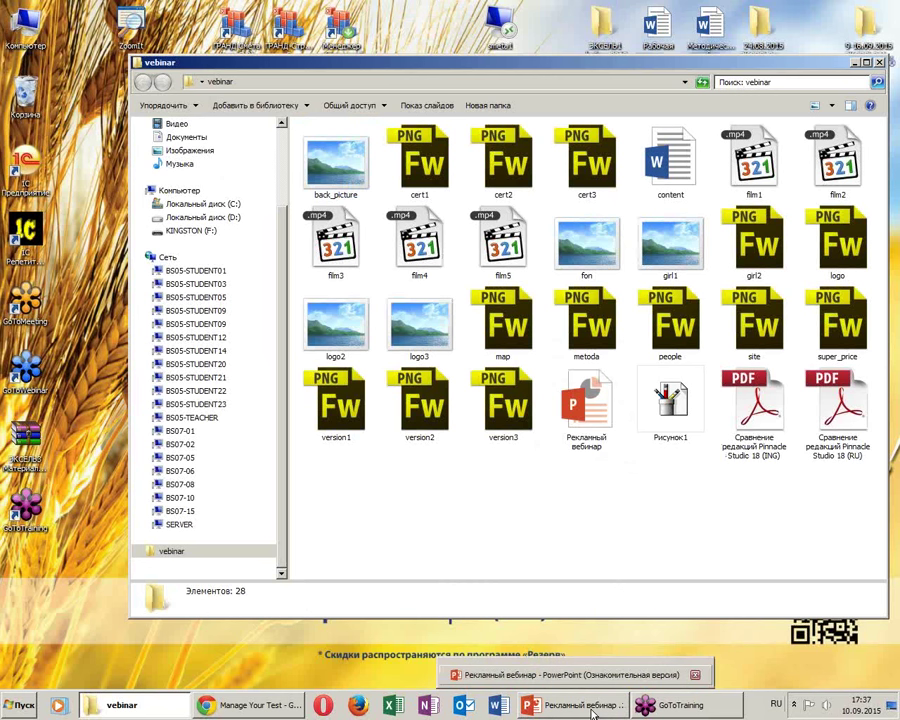
left_click(591, 706)
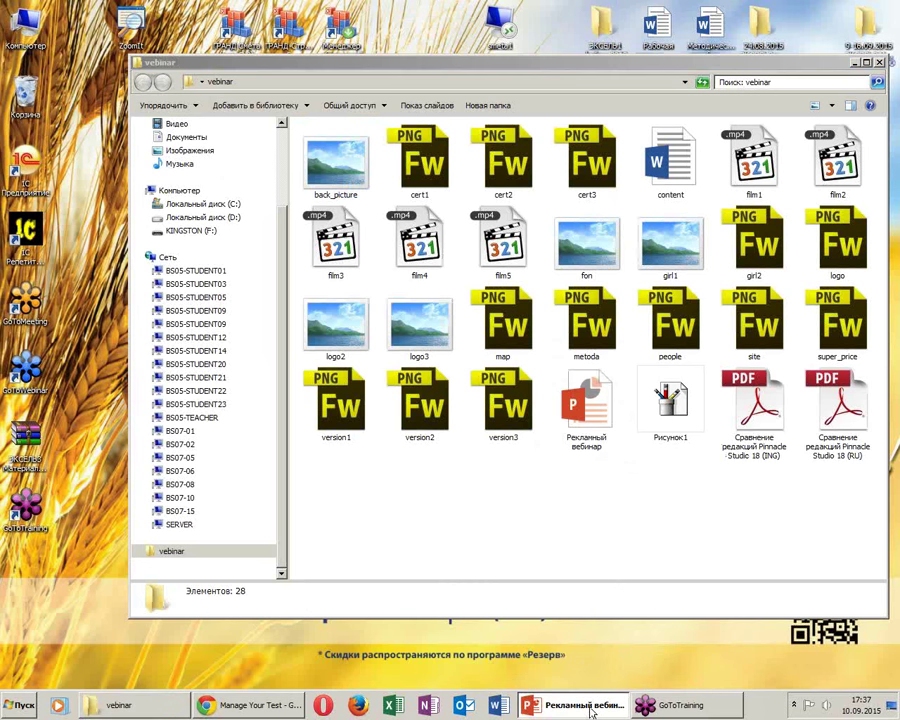
key("alt+Tab")
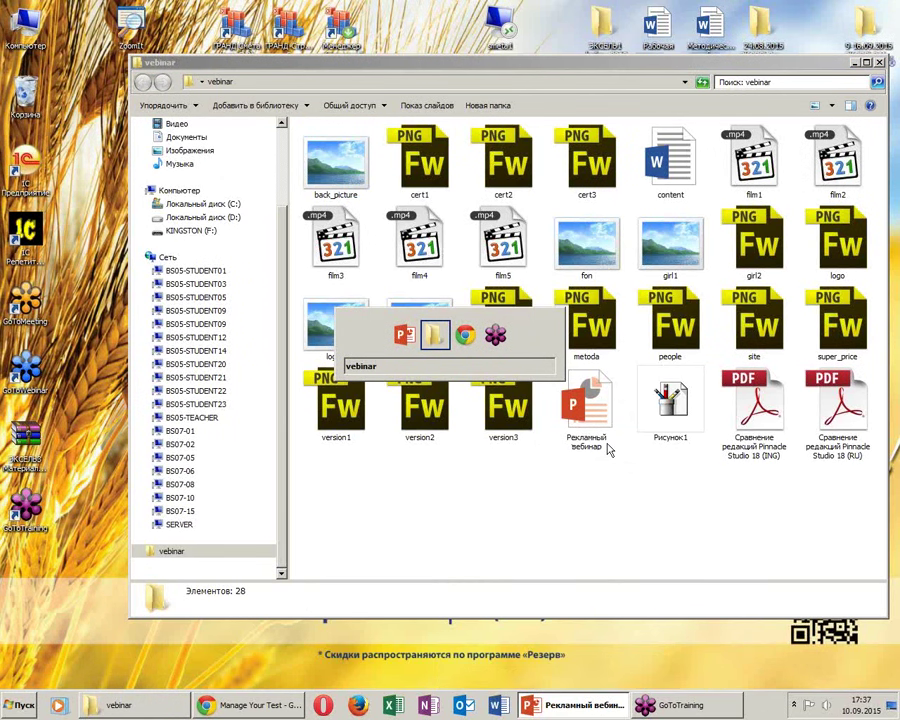
key("alt+Tab")
key("alt+Tab")
key("alt+Tab")
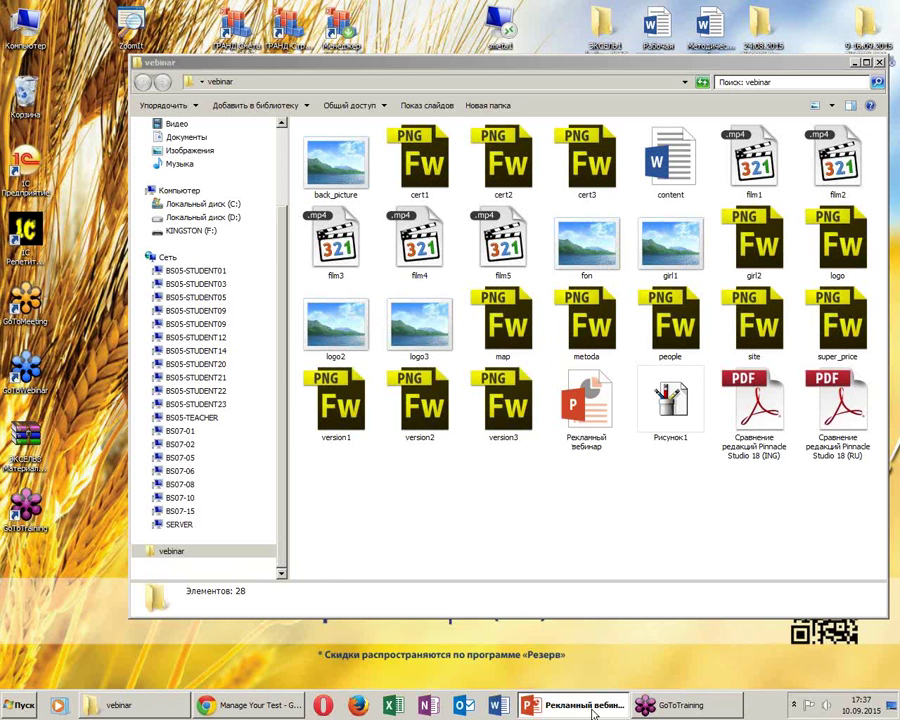
right_click(521, 706)
left_click(562, 673)
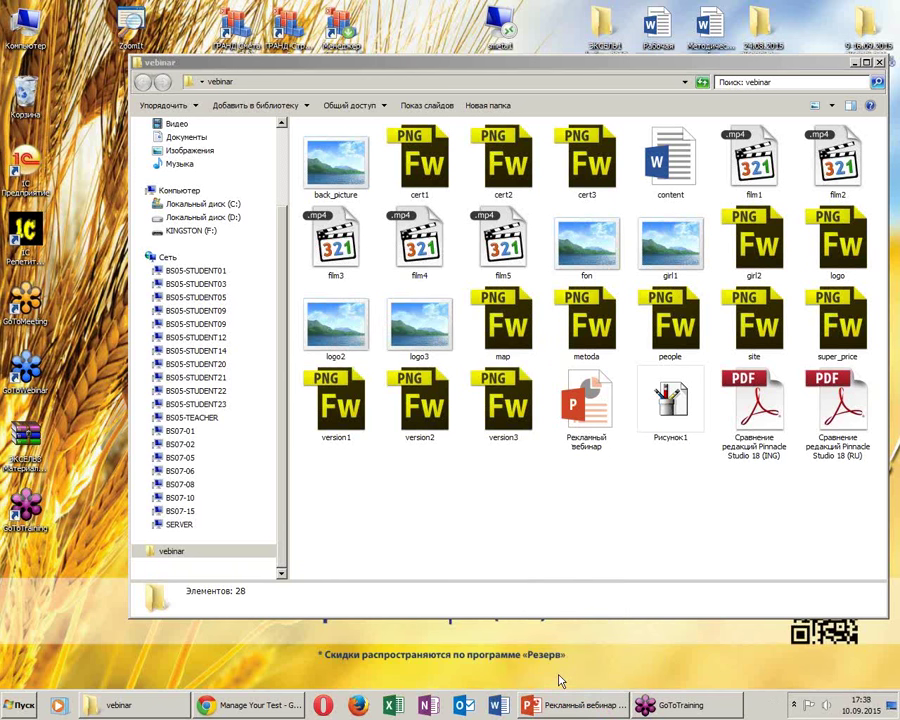
Move the vebinar folder window aside, close it, and retry closing the presentation
left_click_drag(684, 70, 436, 60)
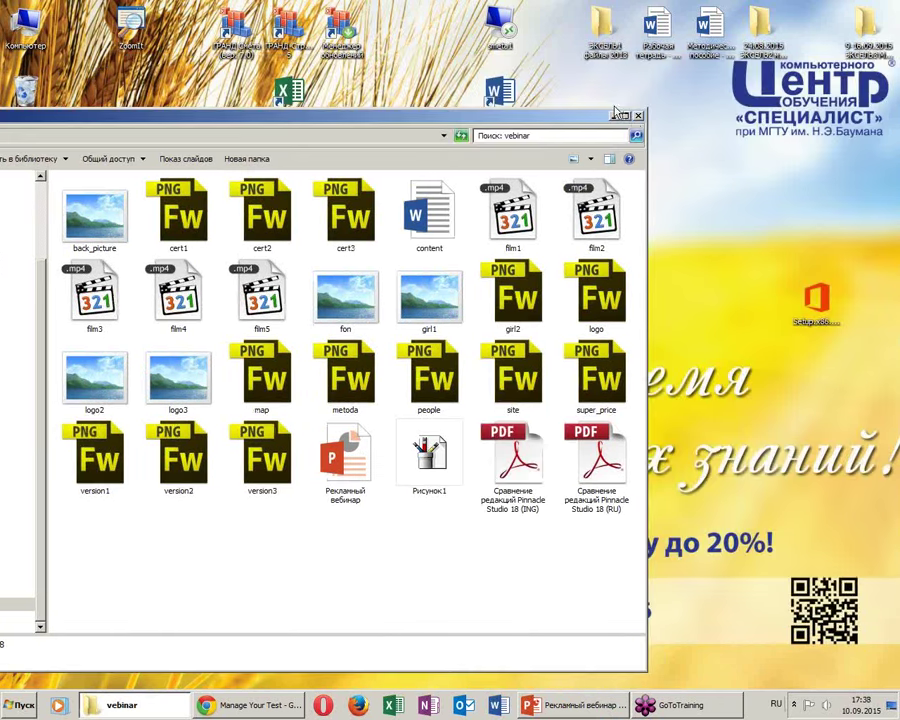
key("alt+F4")
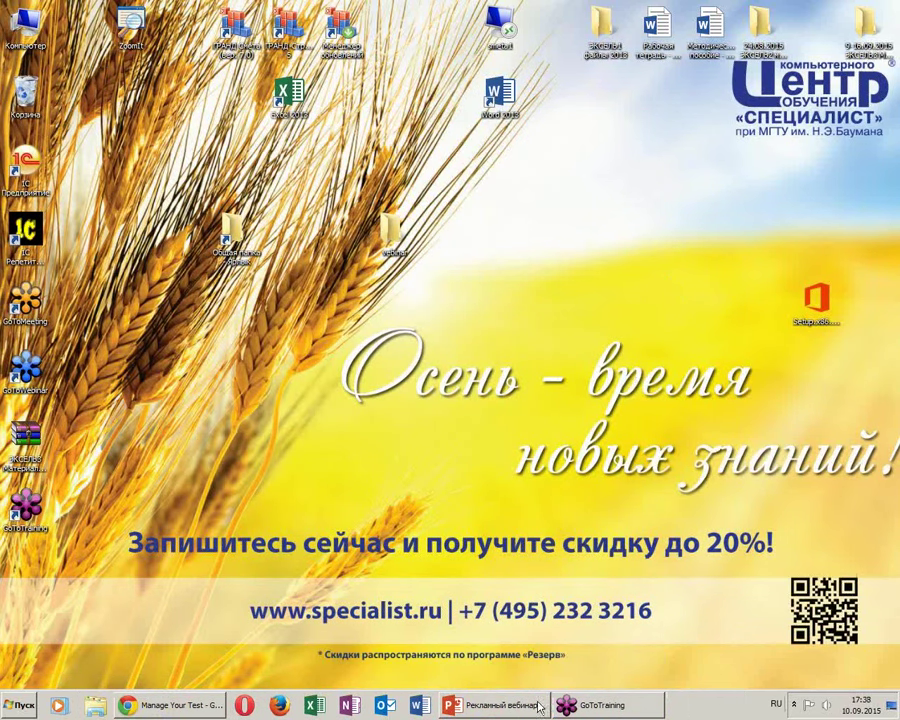
right_click(493, 705)
left_click(495, 674)
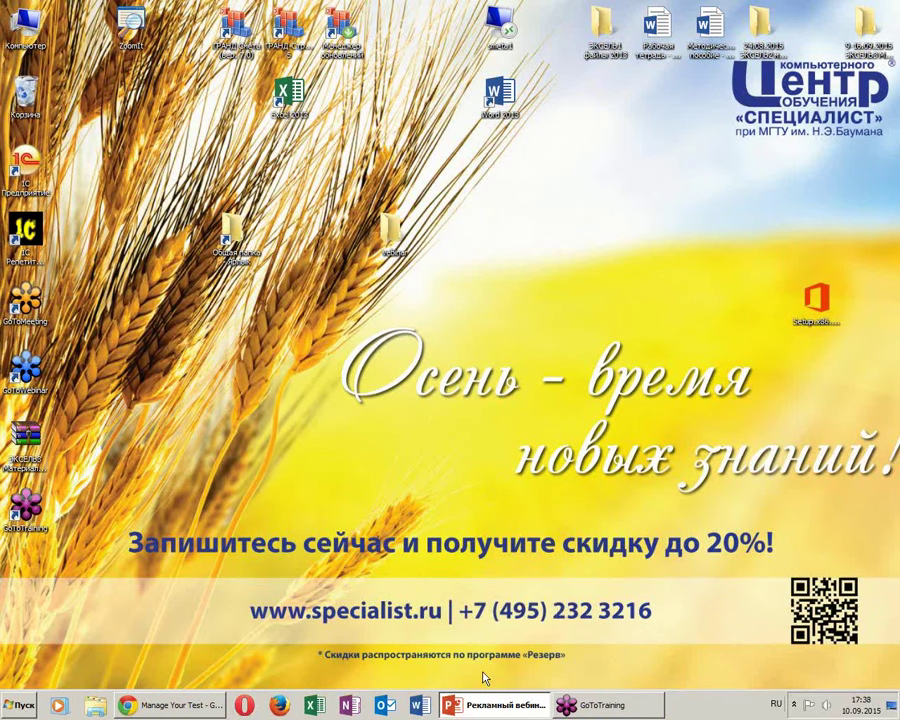
Launch Task Manager and end the frozen PowerPoint task, forcing it to close
right_click(698, 712)
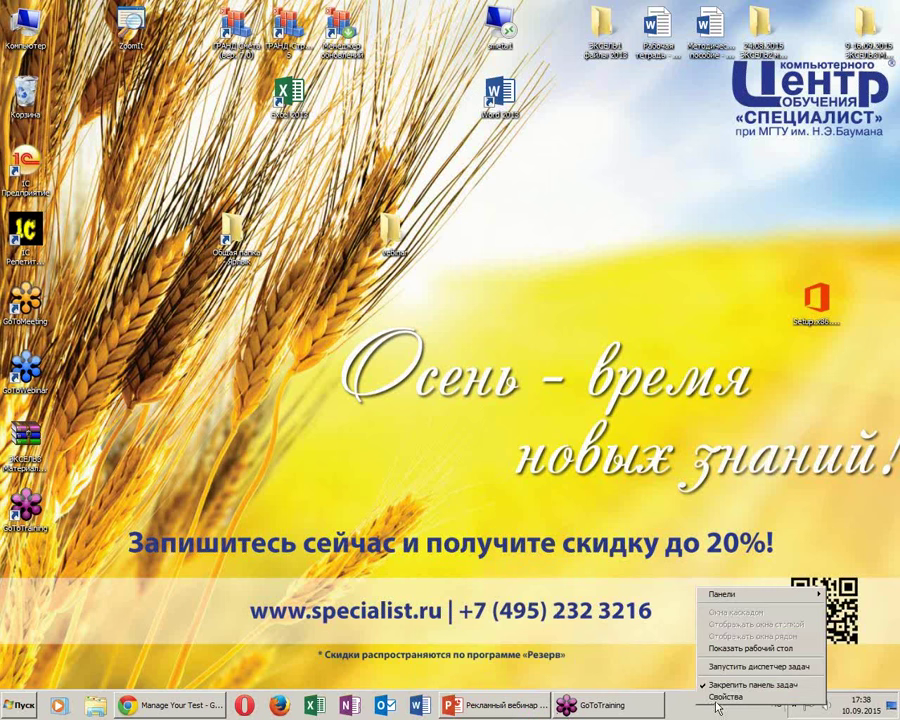
left_click(745, 665)
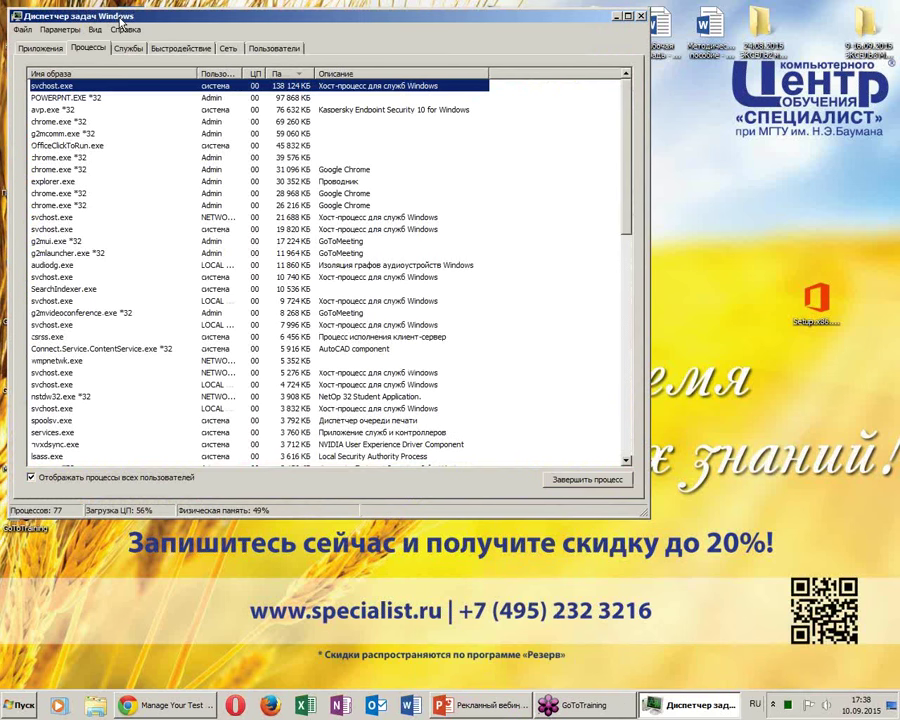
left_click(40, 48)
left_click(72, 110)
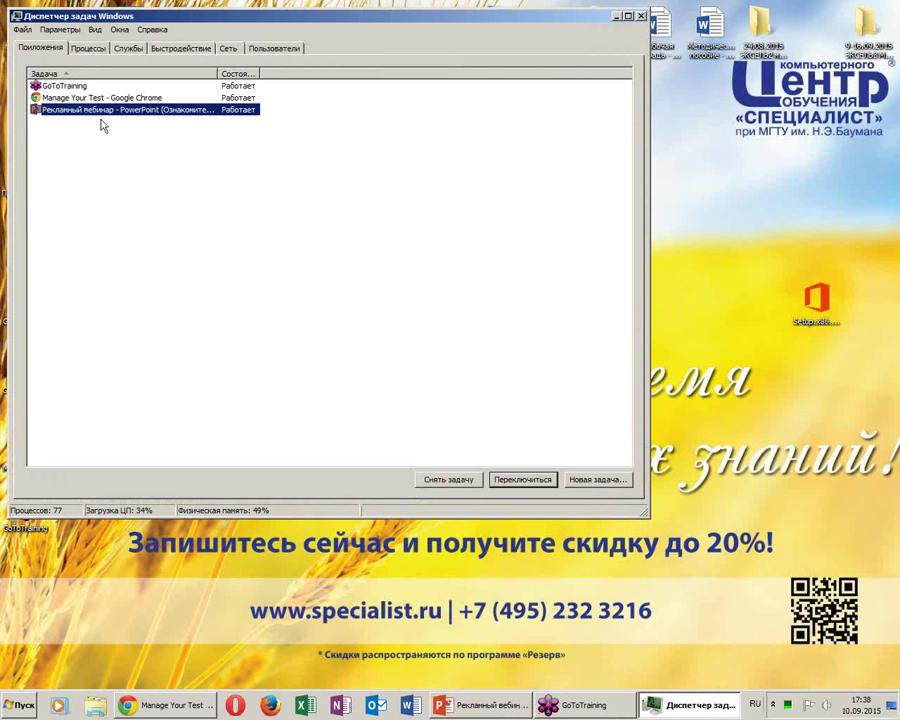
left_click(450, 481)
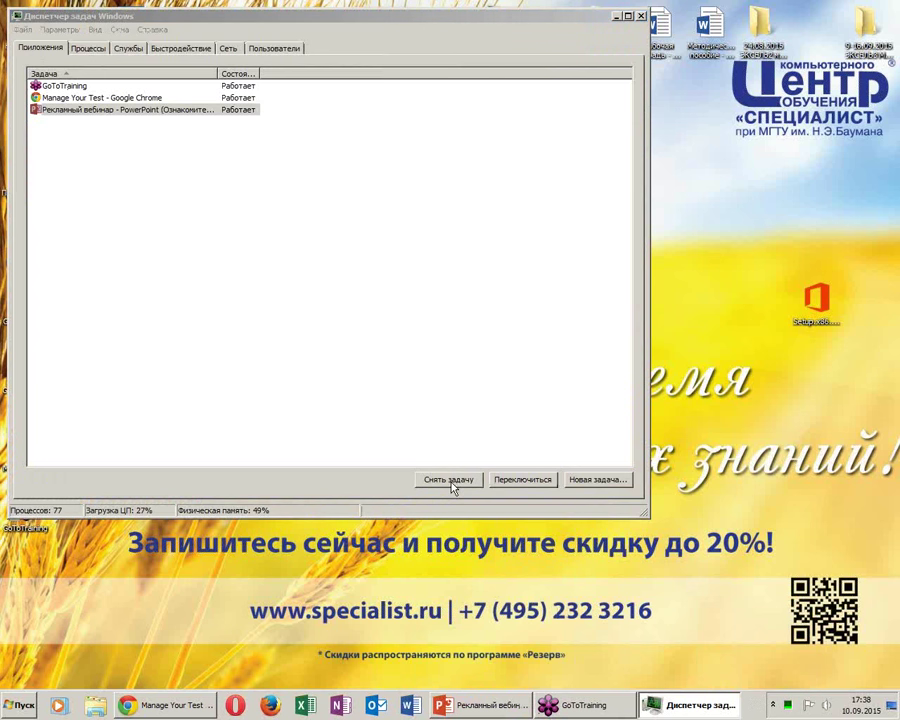
left_click(114, 112)
left_click(445, 480)
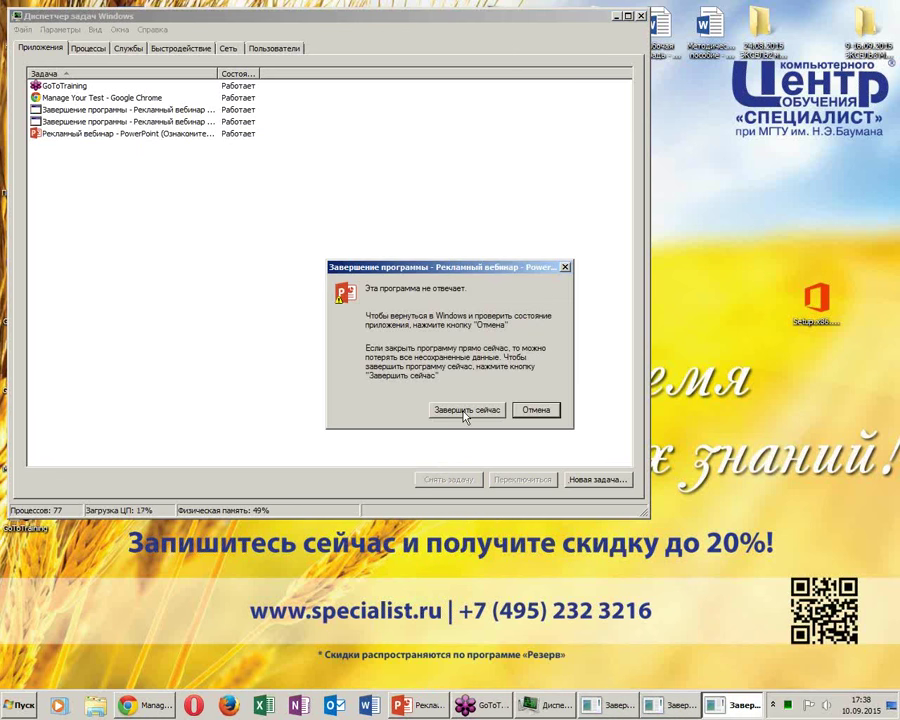
left_click(464, 410)
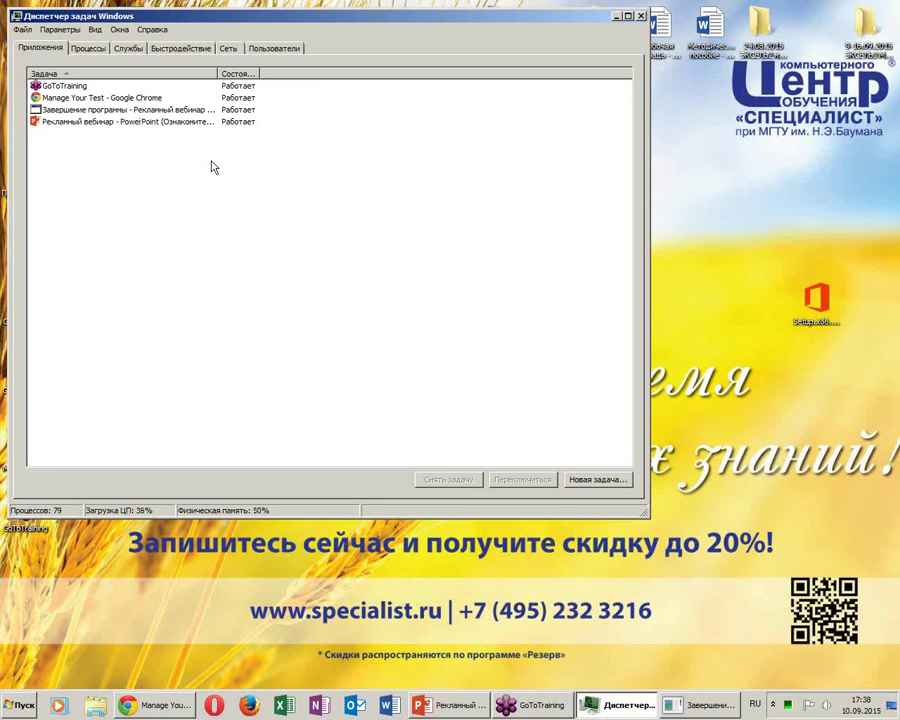
End the remaining frozen presentation task, close Task Manager, and select the Рекламный вебинар file
left_click(140, 122)
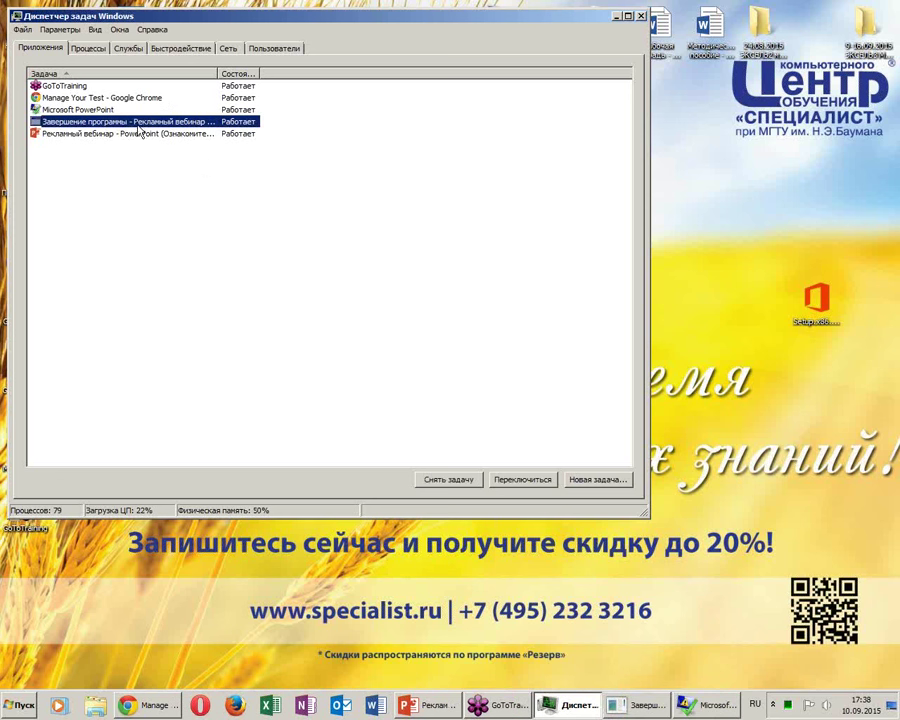
left_click(140, 133)
left_click(498, 479)
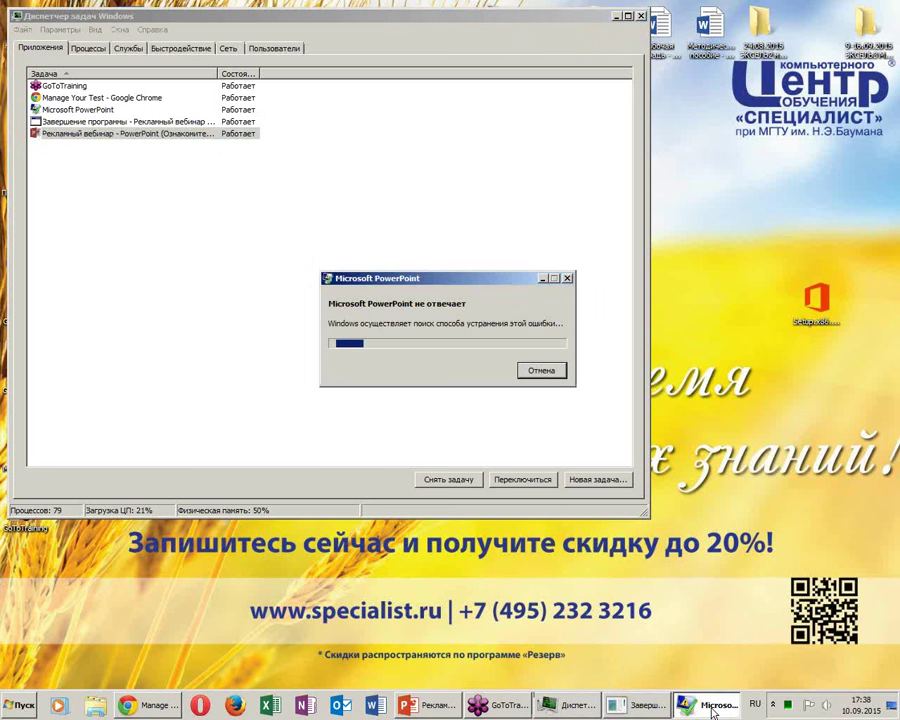
left_click(540, 370)
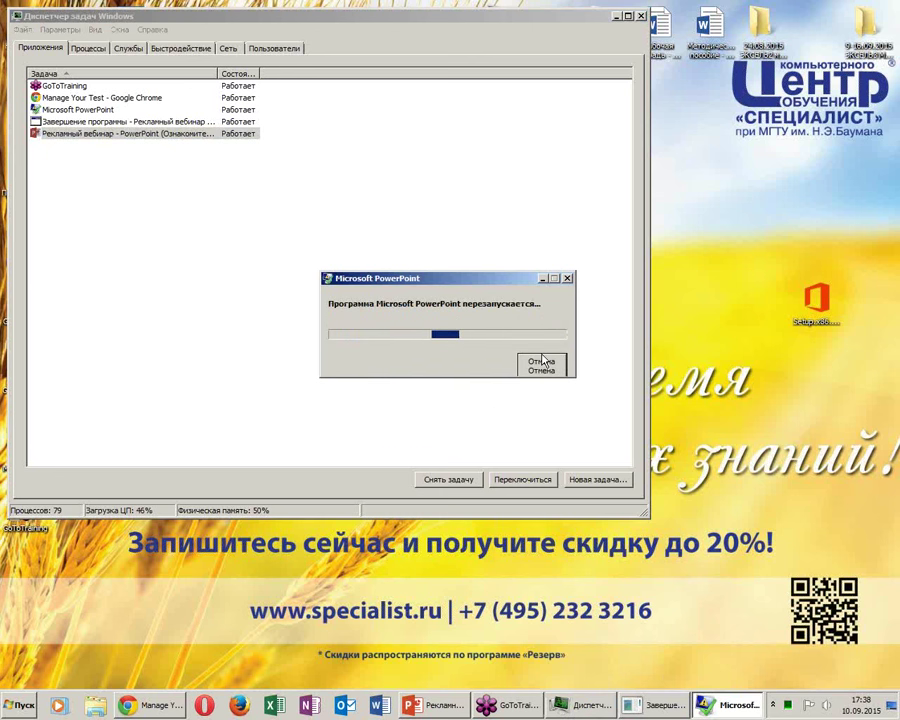
left_click(641, 16)
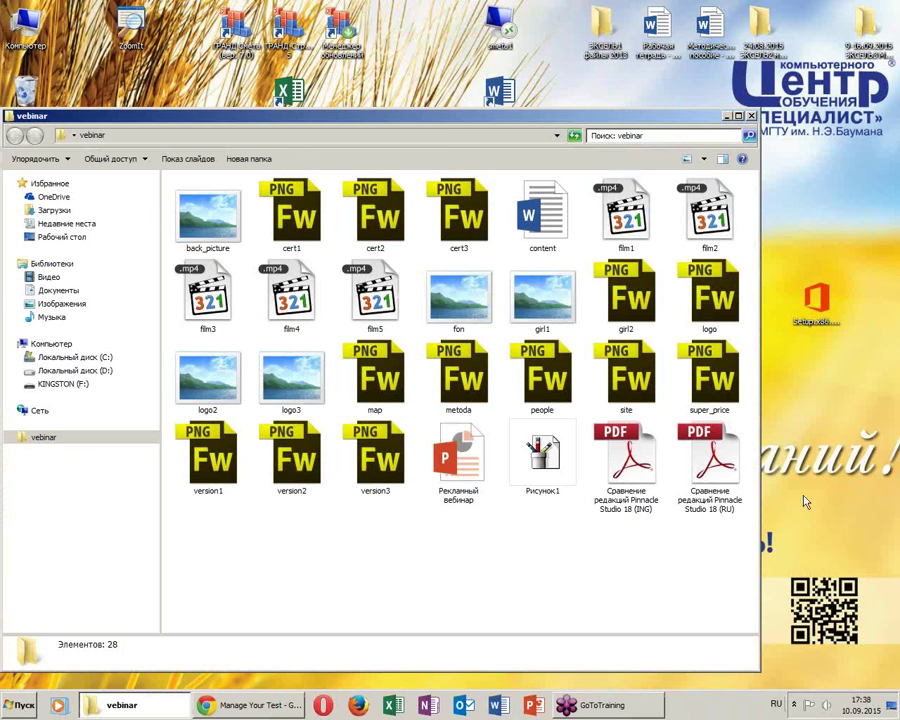
left_click(437, 458)
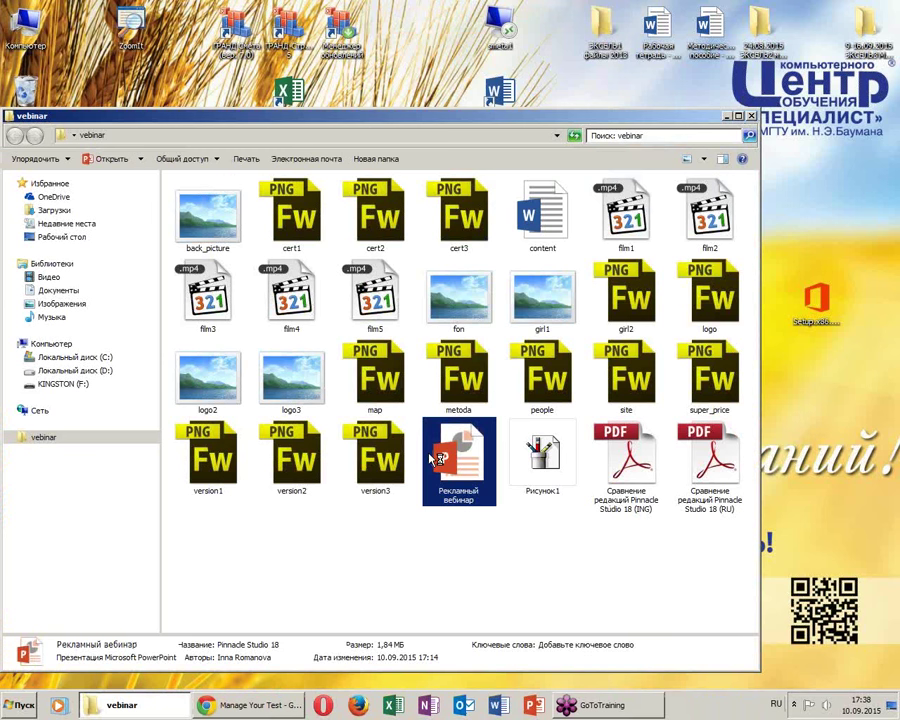
Reopen Рекламный вебинар, dismissing the document recovery list and the activation prompt
double_click(437, 458)
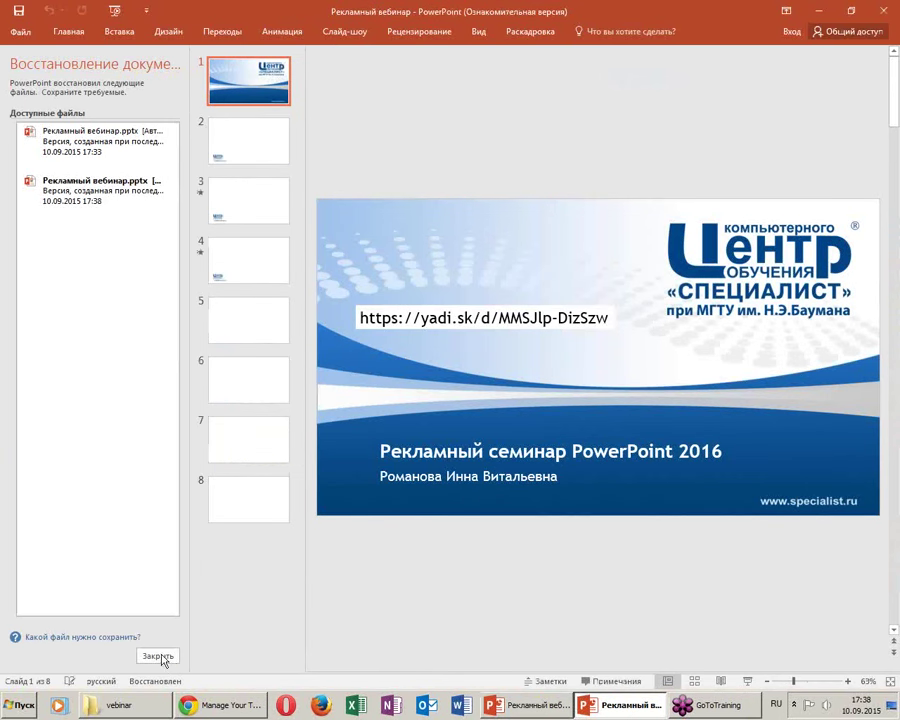
left_click(158, 656)
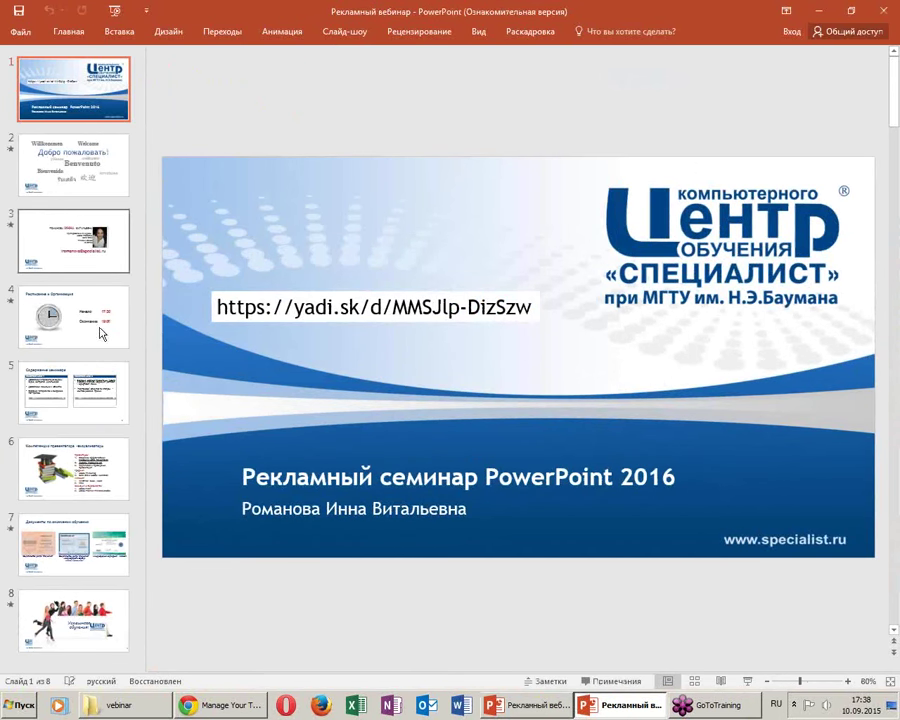
left_click(660, 485)
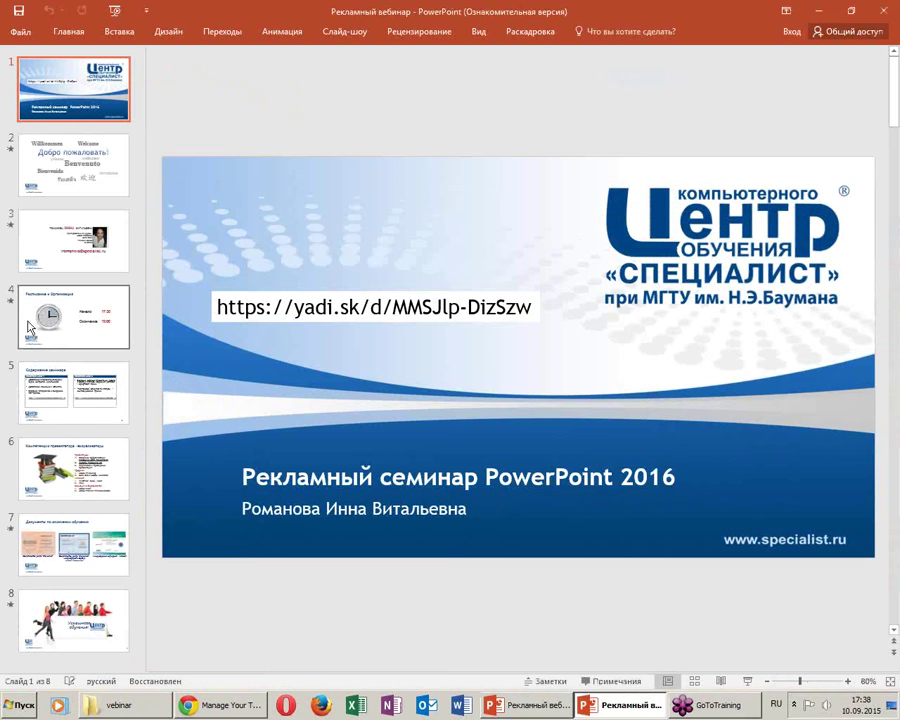
View slide 4, select its 19:00 end time, then go to slide 5
left_click(30, 325)
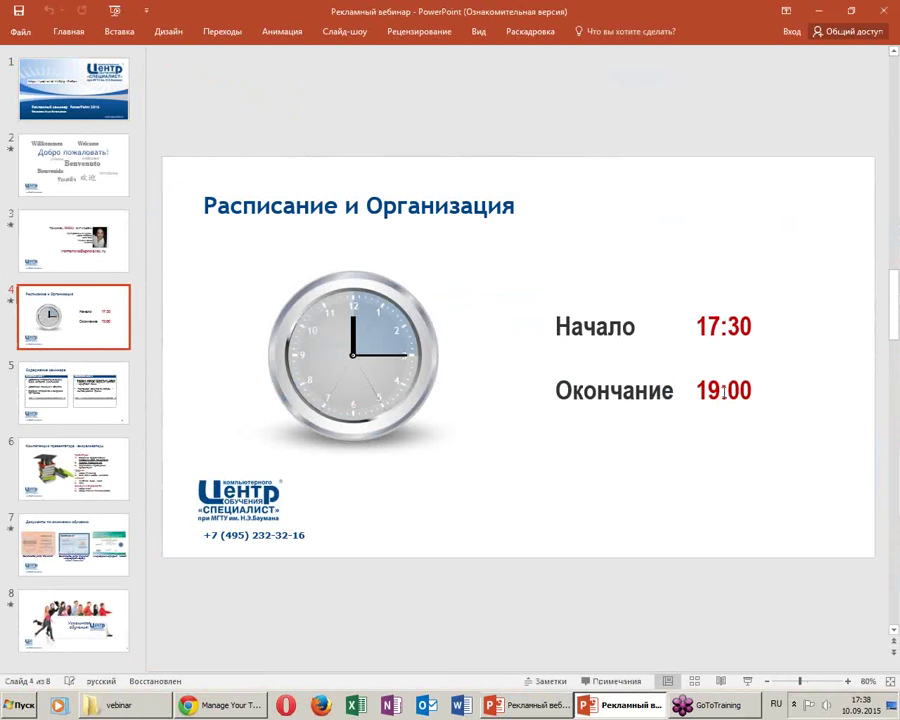
left_click_drag(690, 390, 760, 460)
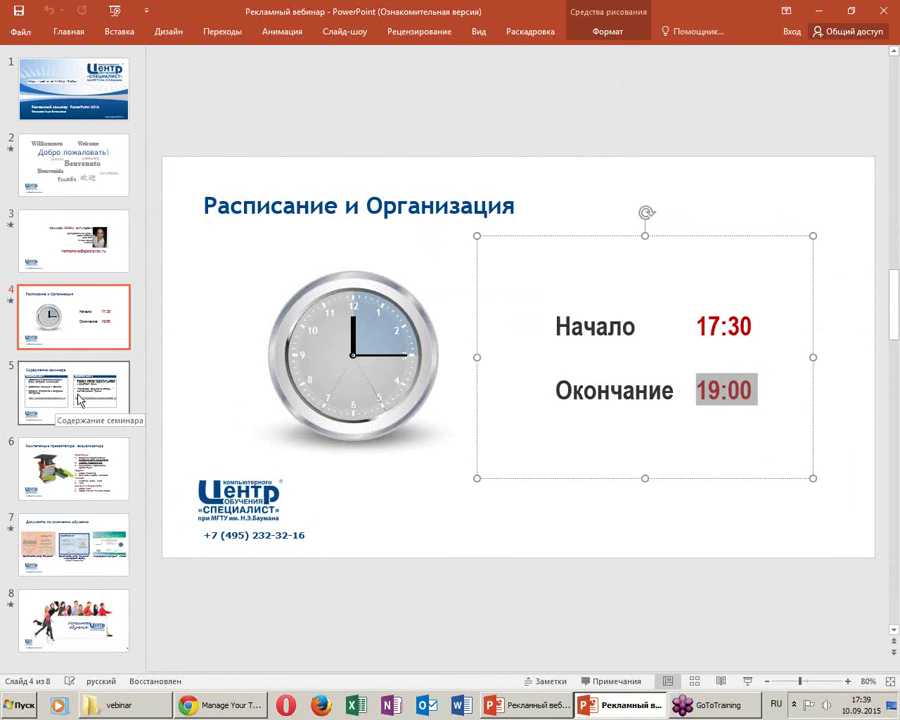
left_click(80, 400)
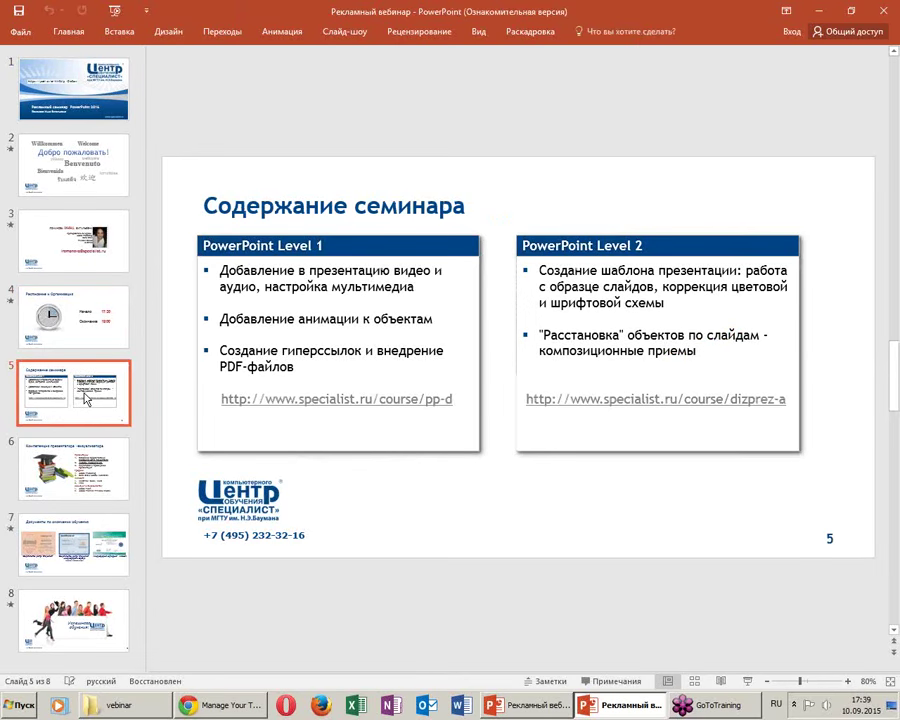
Start the show from slide 5 with Shift+F5 and follow the pp-d course link
key("shift+F5")
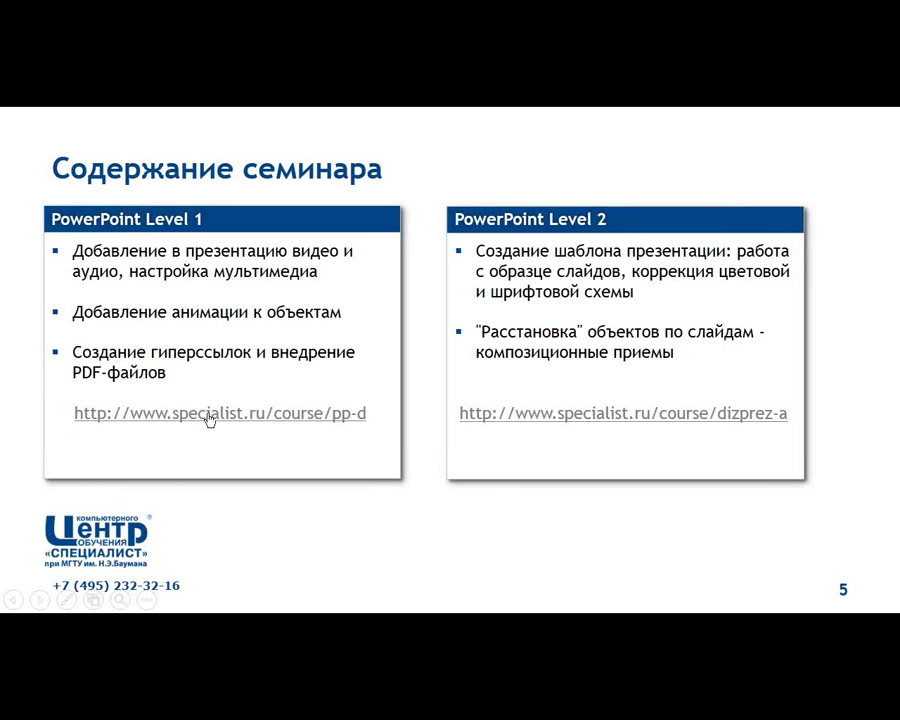
left_click(219, 414)
Bring the Chrome course page forward, centre it, scroll through it, then minimize Chrome
left_click(140, 400)
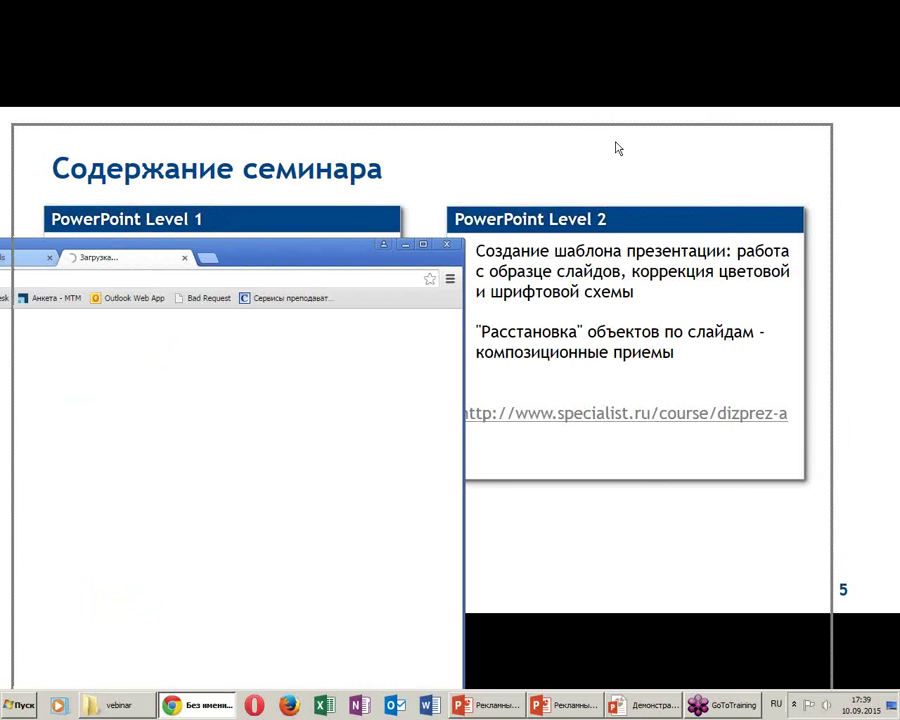
left_click_drag(268, 265, 622, 110)
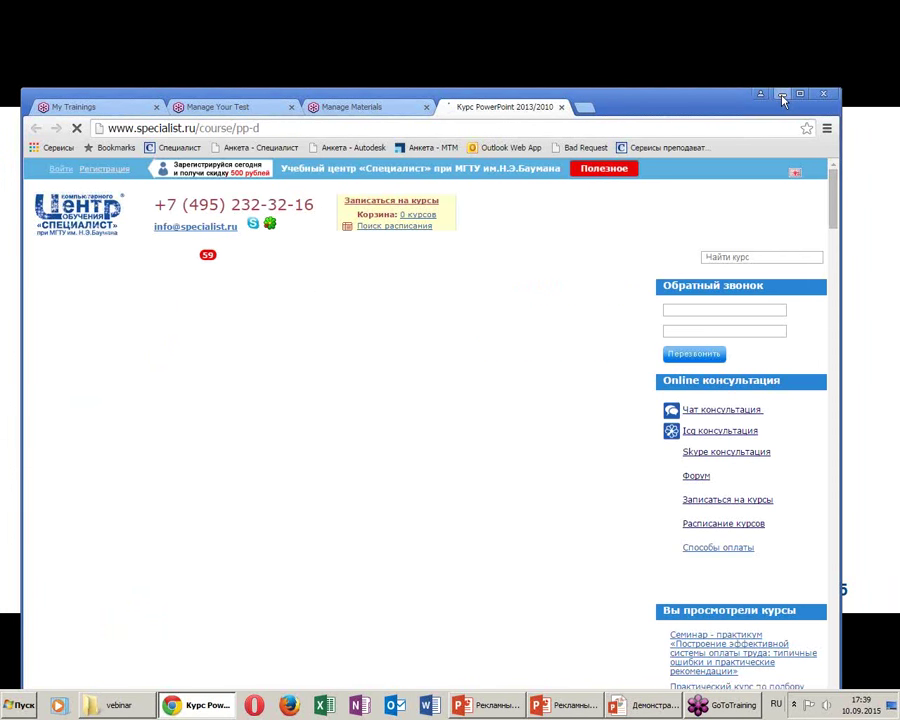
scroll(460, 430, "down", 3)
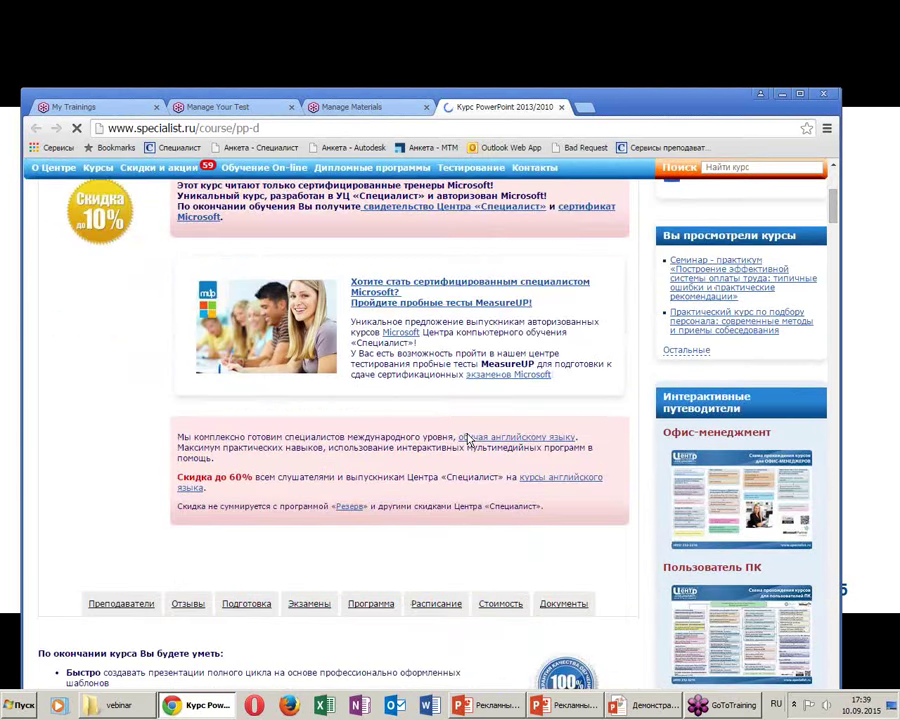
scroll(462, 436, "up", 3)
left_click(704, 84)
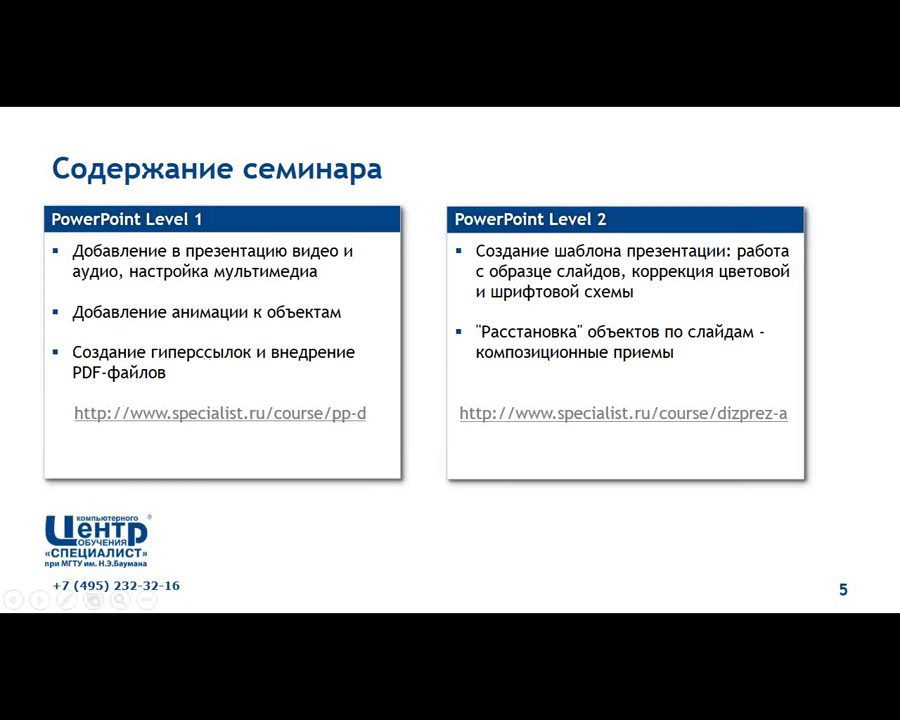
Advance past the Компетенция презентатора-визуализатора slide to Документы по окончании обучения
key("Right")
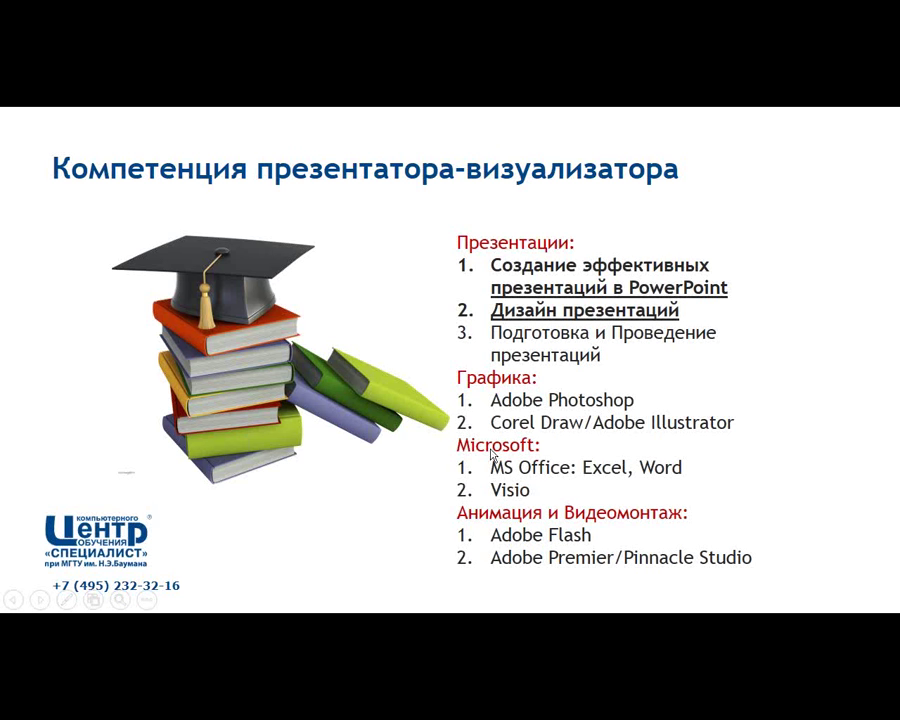
left_click(419, 281)
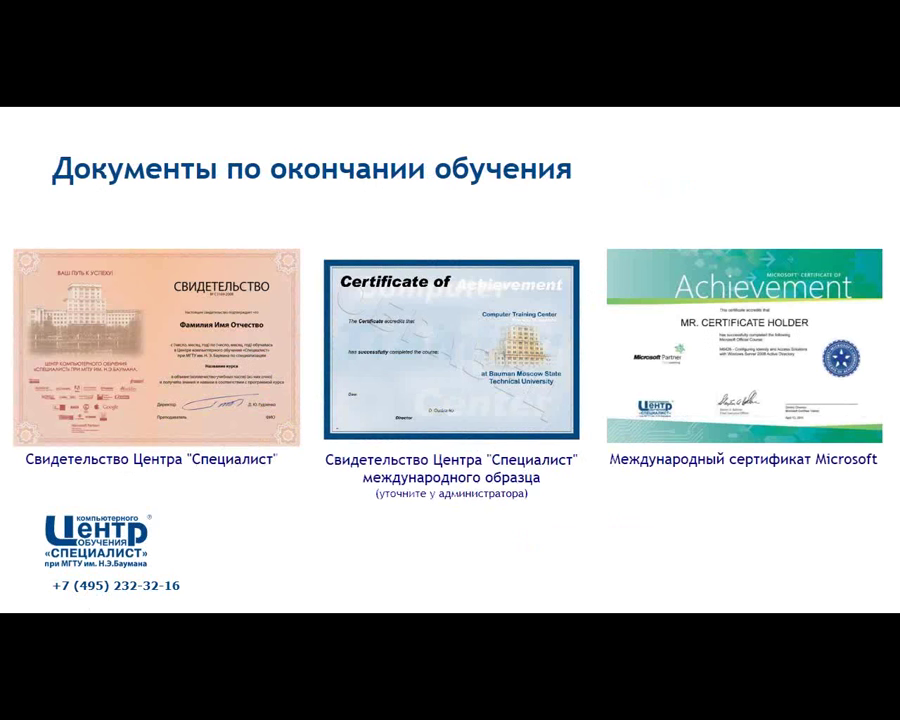
Tick the left, middle and Microsoft certificates in red, clear the marks, then advance to slide 8
mouse_move(205, 225)
left_mouse_down()
mouse_move(316, 233)
mouse_move(383, 181)
left_mouse_up()
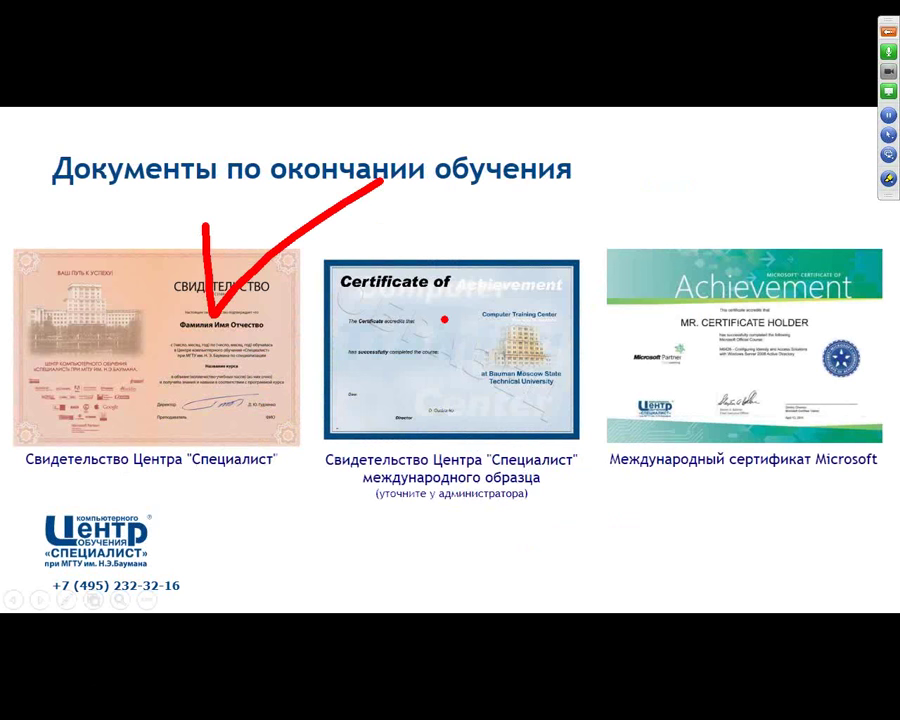
left_click_drag(481, 221, 648, 198)
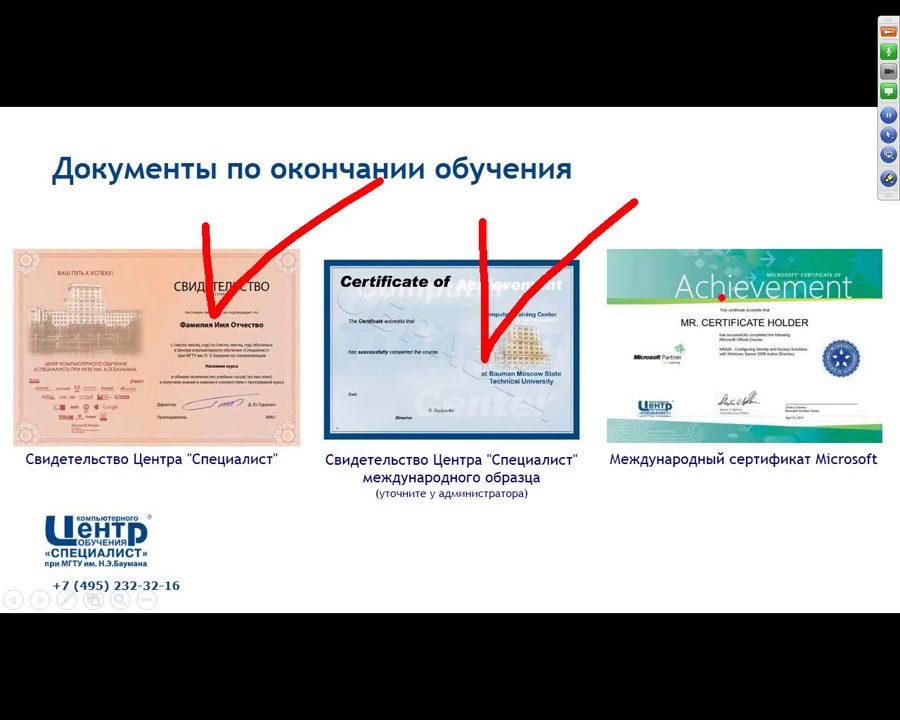
left_click_drag(747, 243, 891, 213)
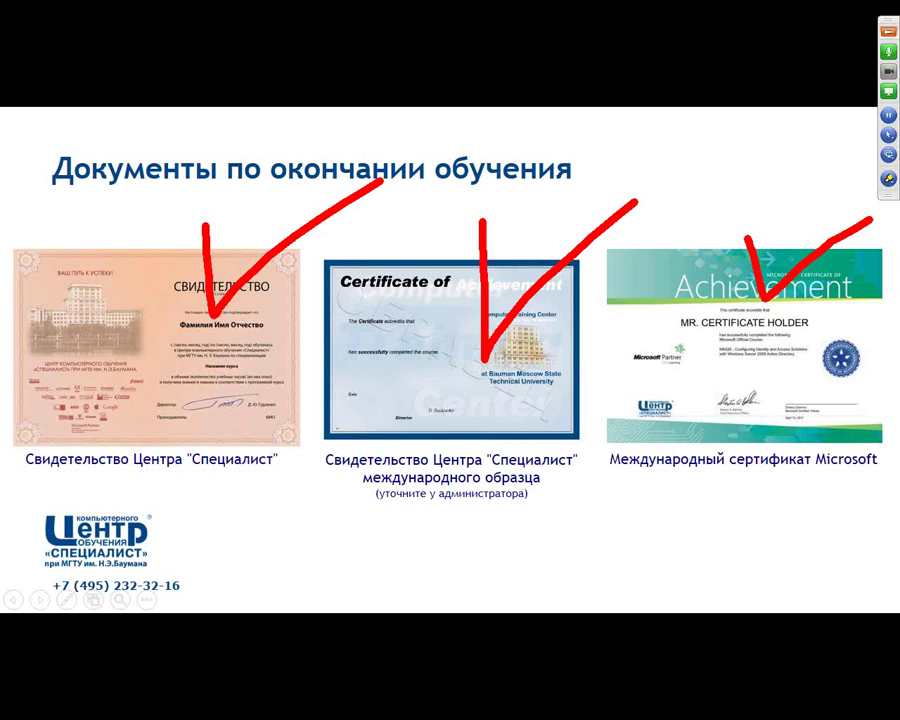
key("Escape")
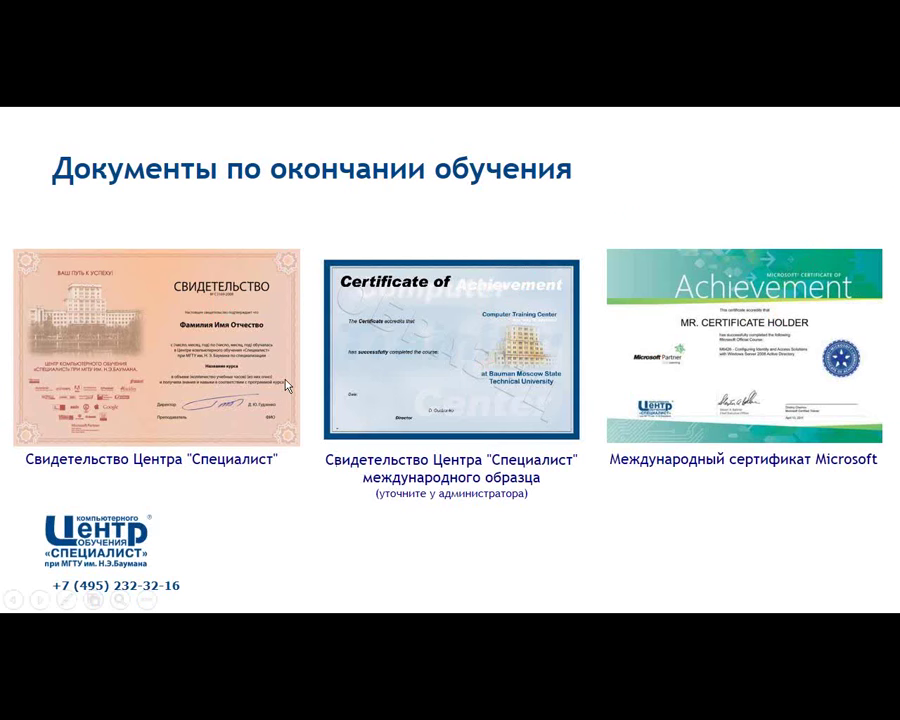
left_click(200, 266)
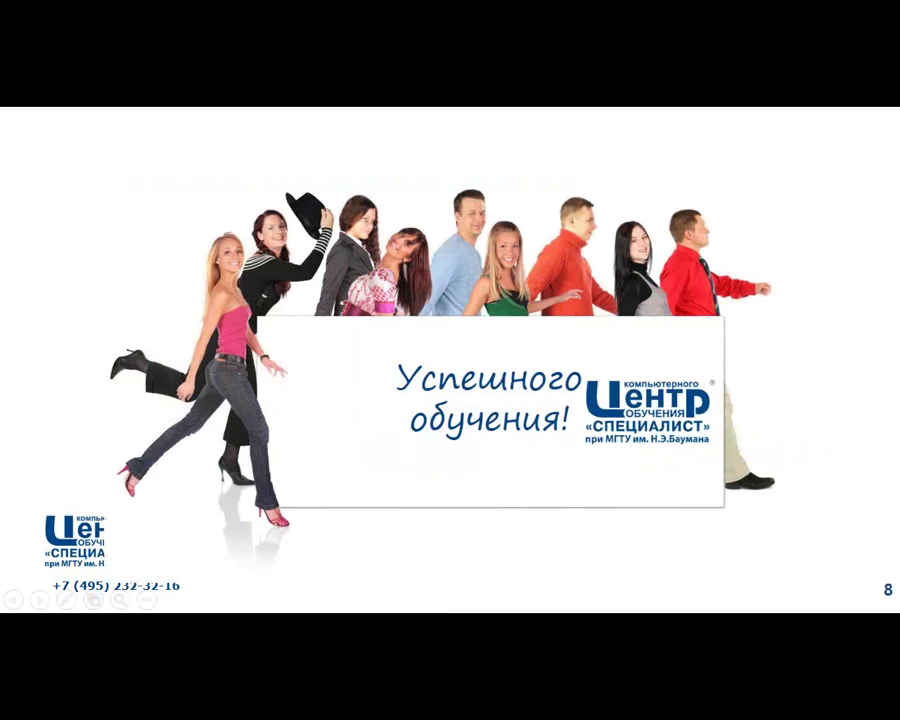
End the show, select the download link line on slide 1, and minimize PowerPoint
key("Escape")
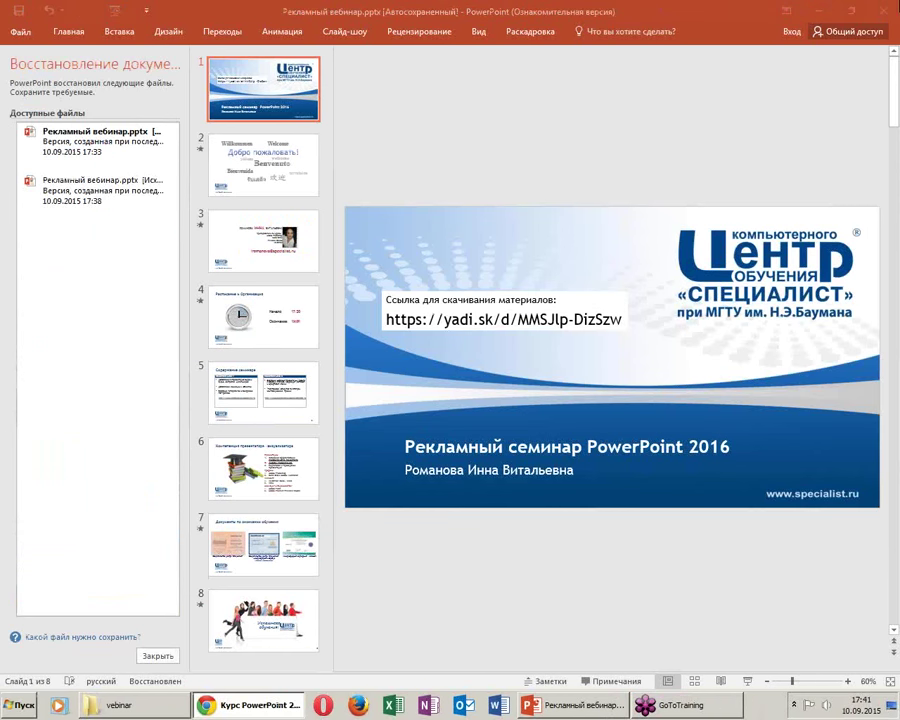
left_click(451, 319)
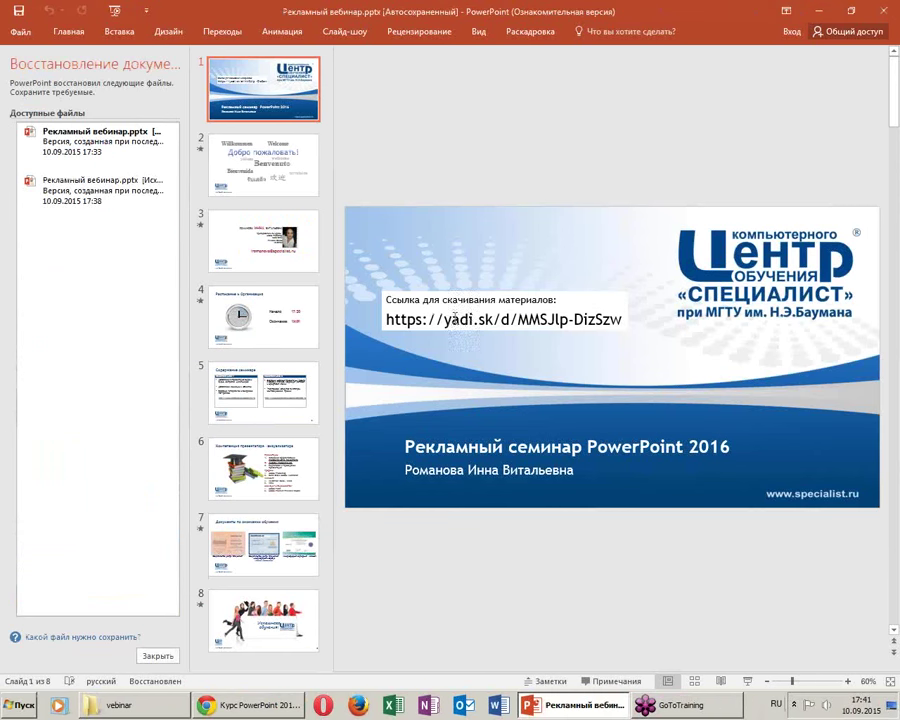
triple_click(451, 319)
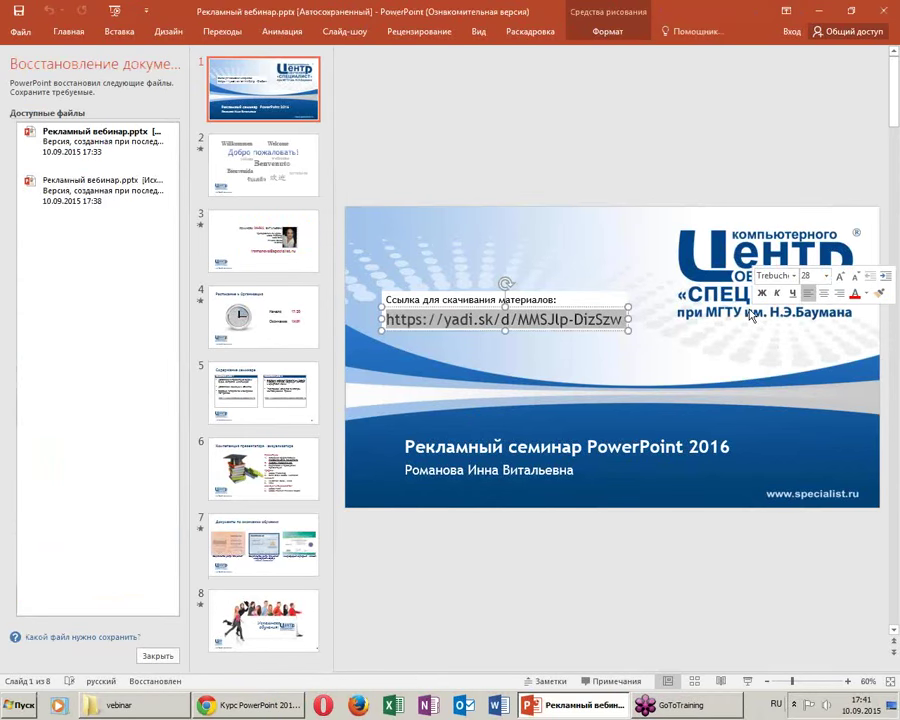
left_click(818, 10)
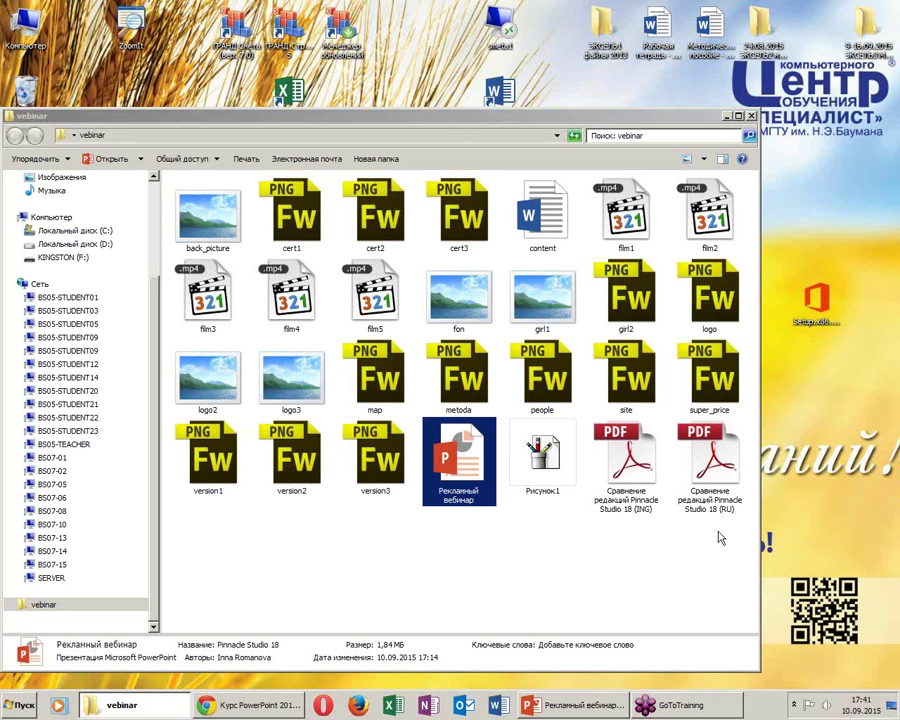
Open the Pinnacle Studio 18 presentation from KINGSTON (F:) > материалы к вебинару
left_click(782, 515)
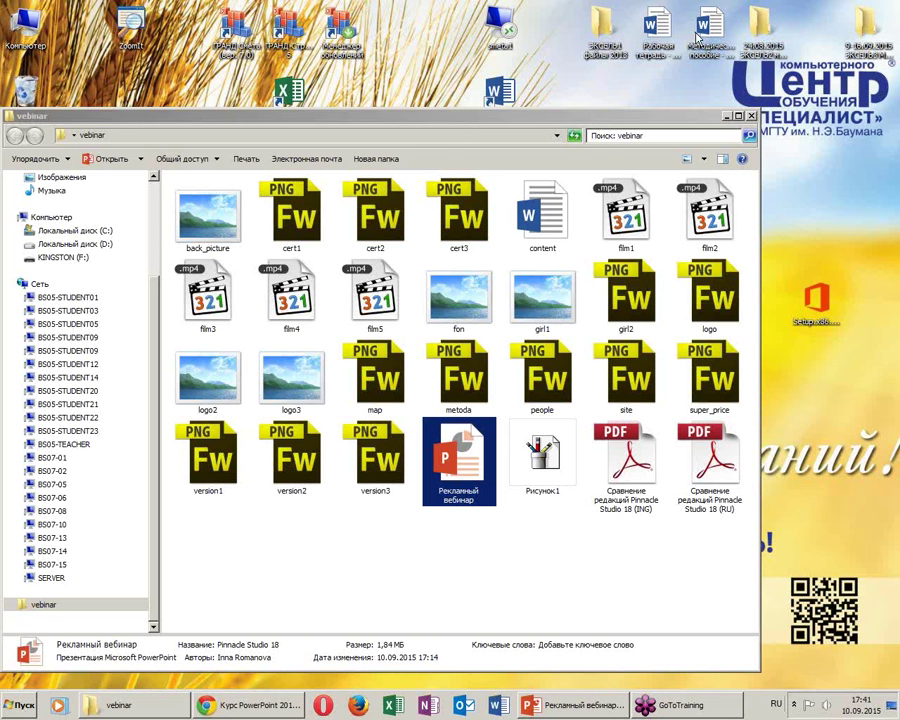
left_click(542, 547)
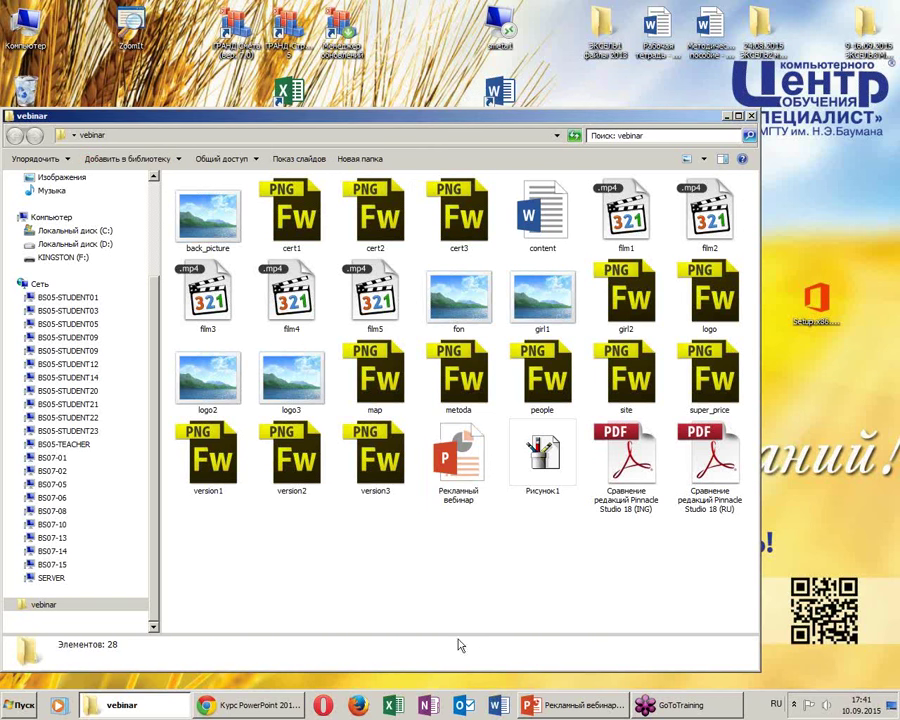
left_click_drag(260, 116, 359, 147)
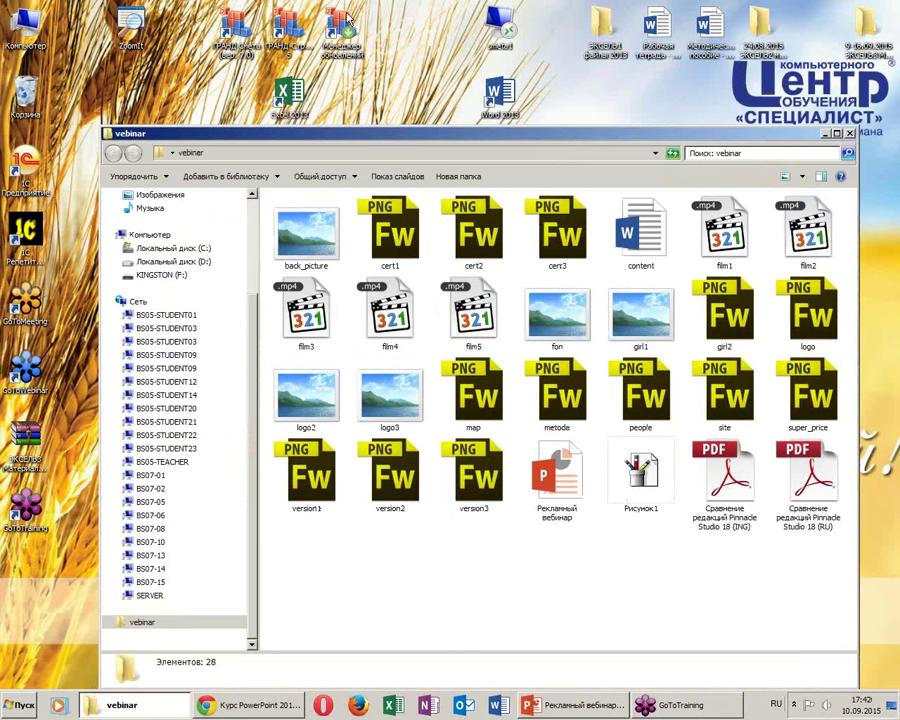
left_click(165, 275)
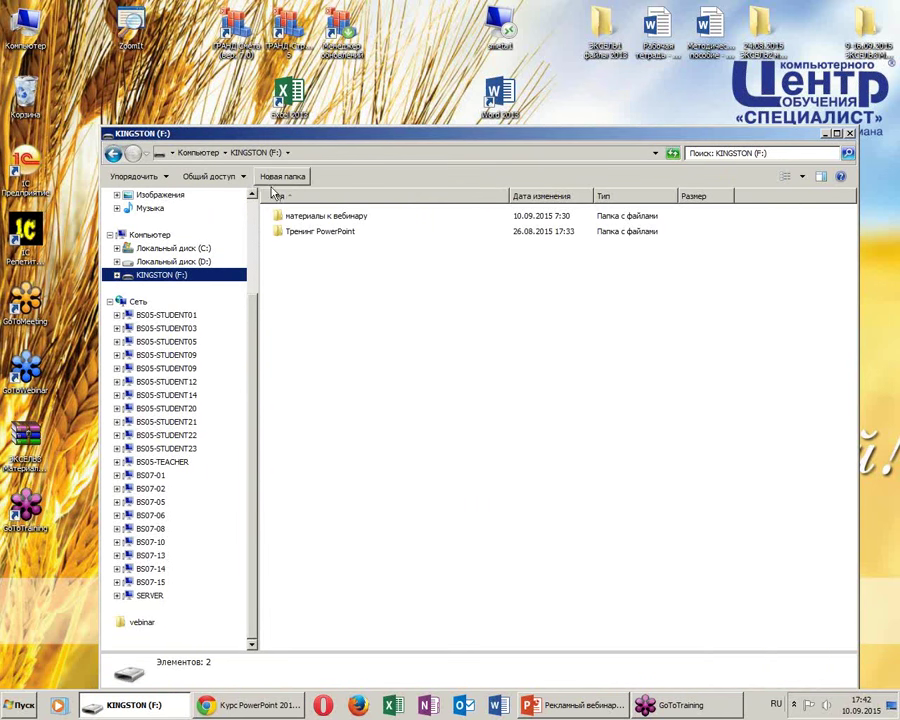
double_click(305, 216)
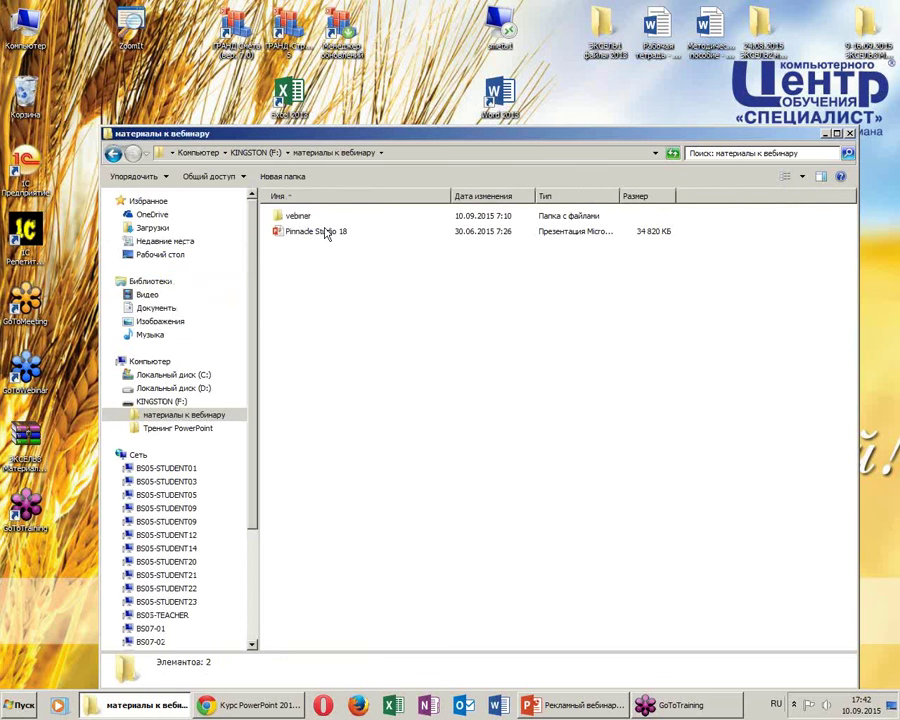
double_click(325, 232)
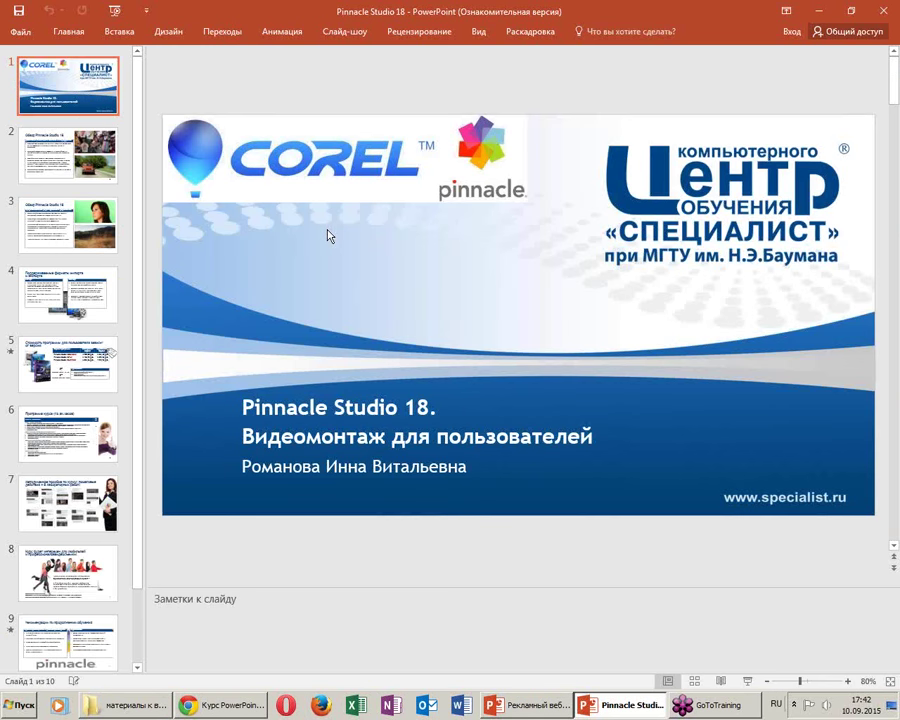
Run the Pinnacle Studio 18 show, play the slide 2 car video, and advance to the slide 5 prices
key("F5")
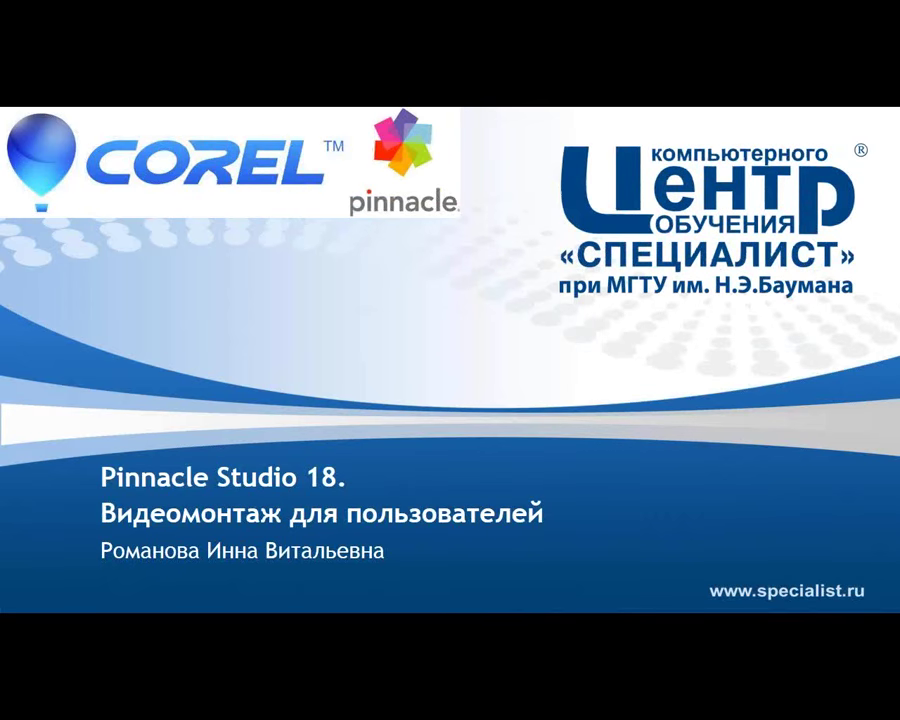
key("Right")
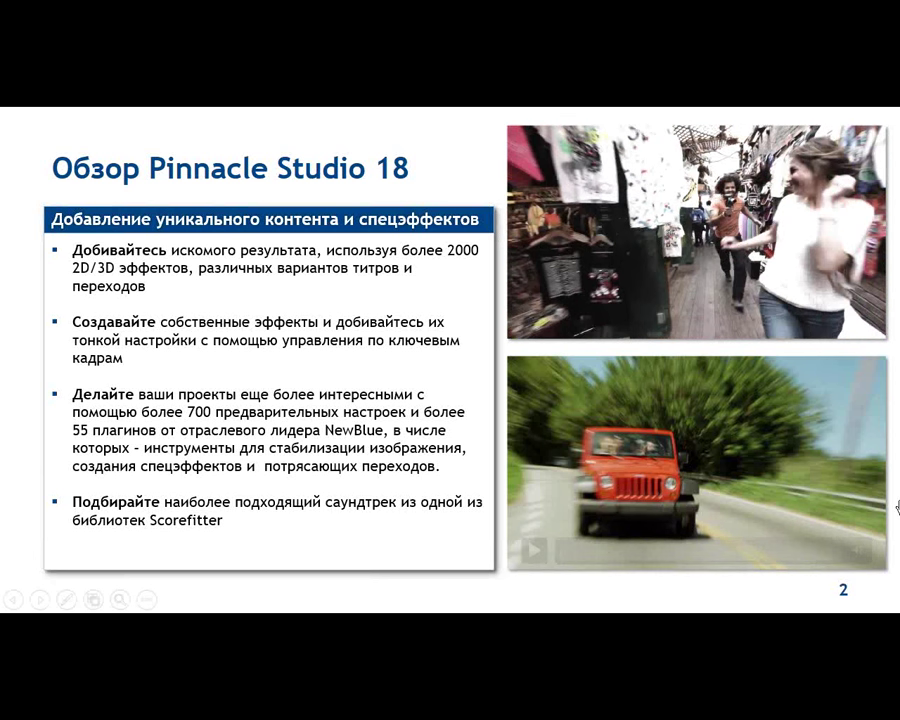
left_click(716, 438)
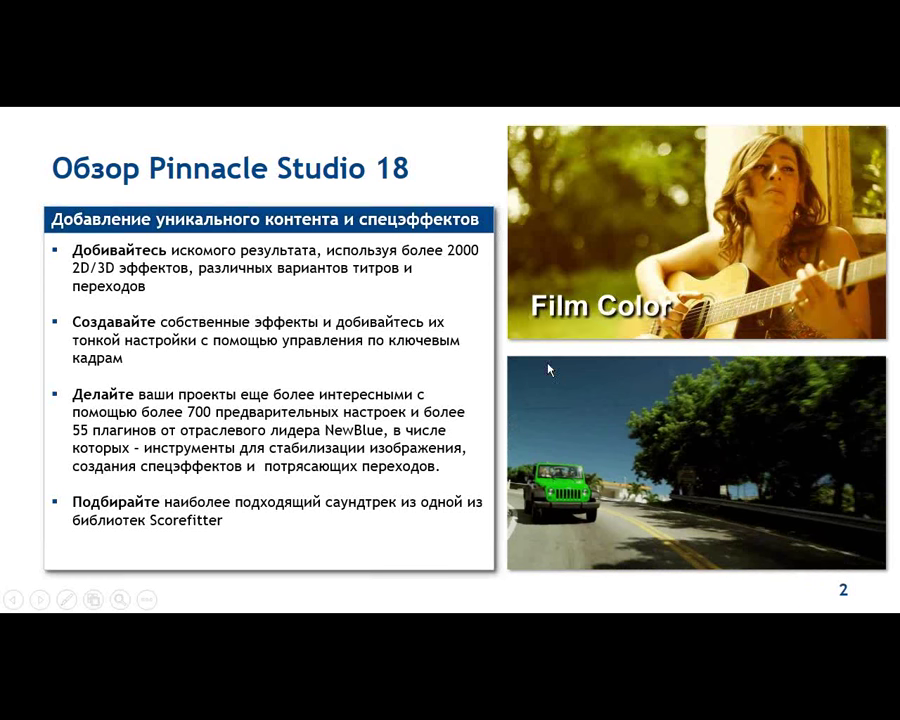
key("Right")
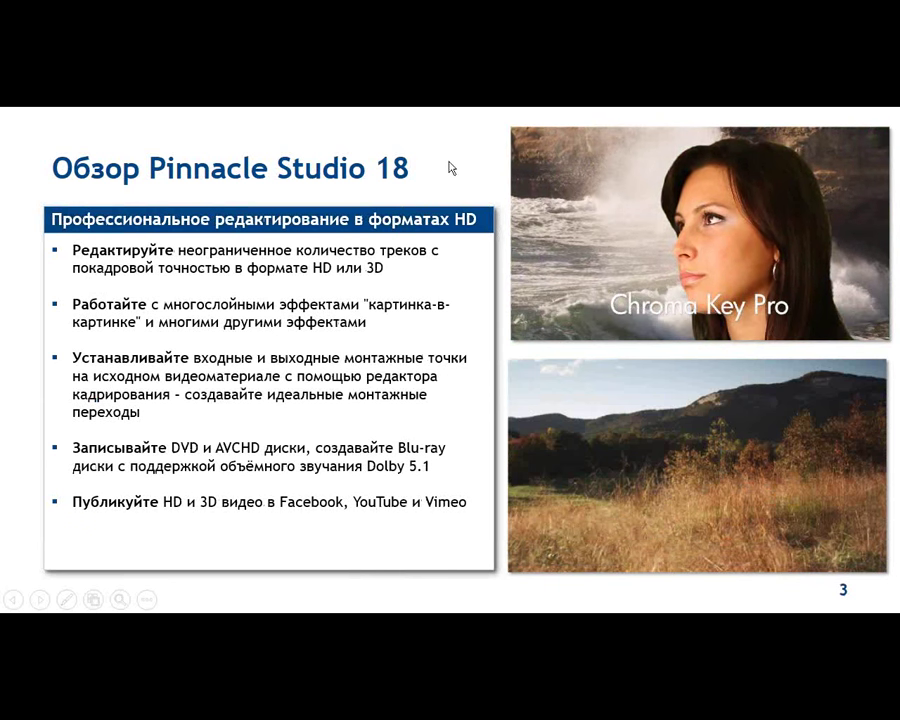
key("Right")
key("Right")
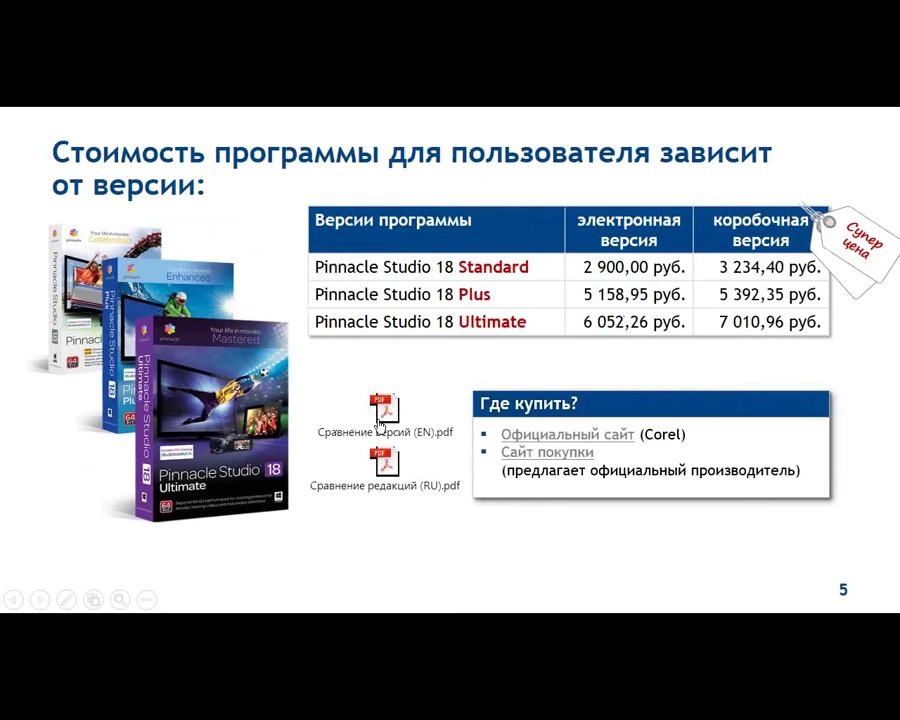
Open the English comparison PDF, play the Супер цена tag animation, and advance to slide 6
left_click(386, 410)
key("space")
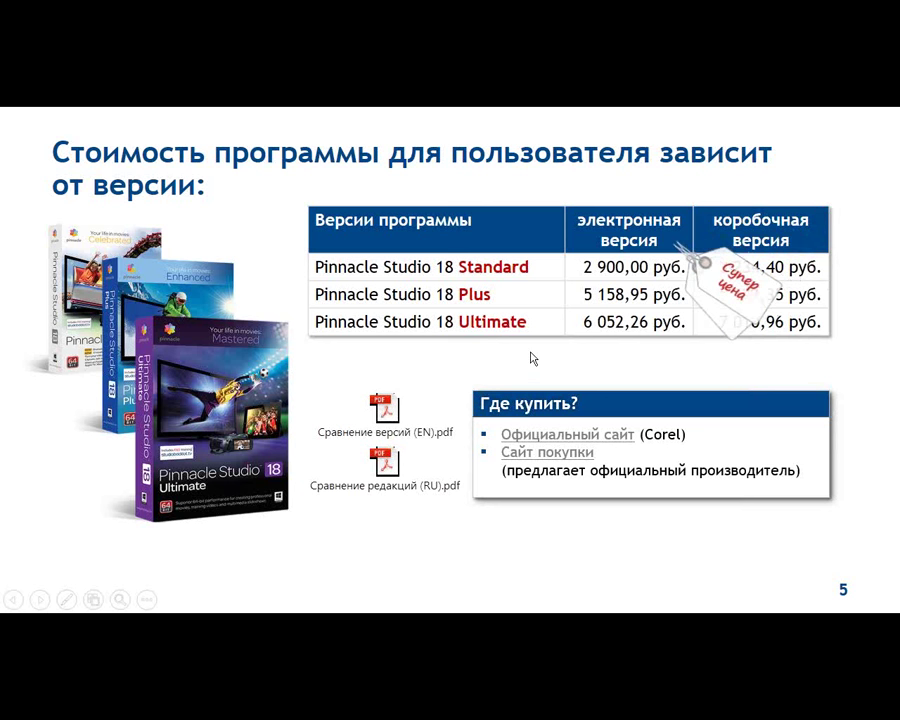
left_click(532, 376)
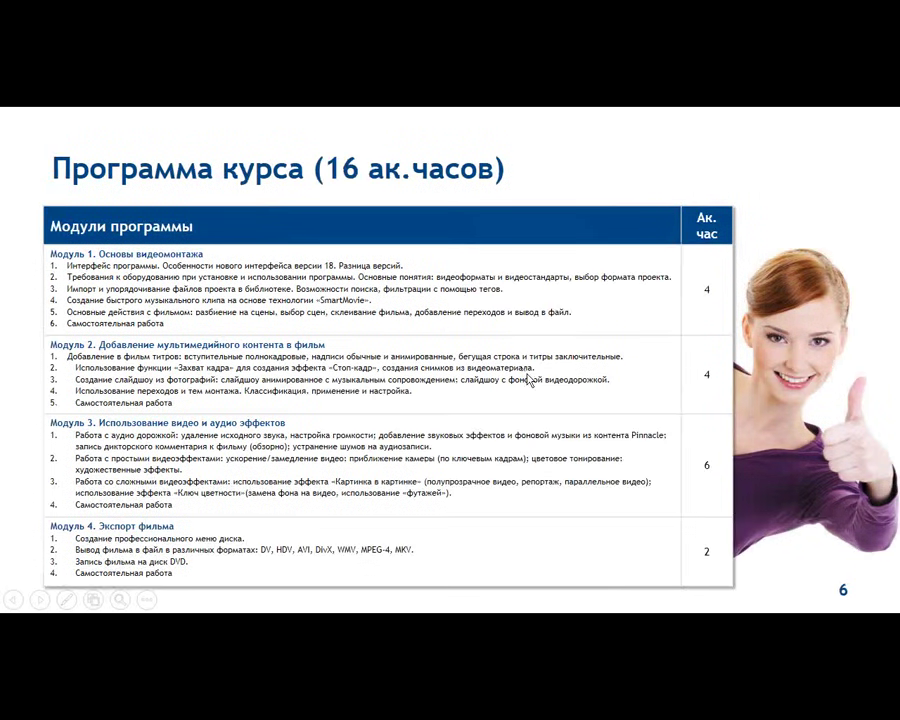
Click through the study guide, audience, recommendations and certificates slides, then exit the show
left_click(745, 412)
left_click(745, 412)
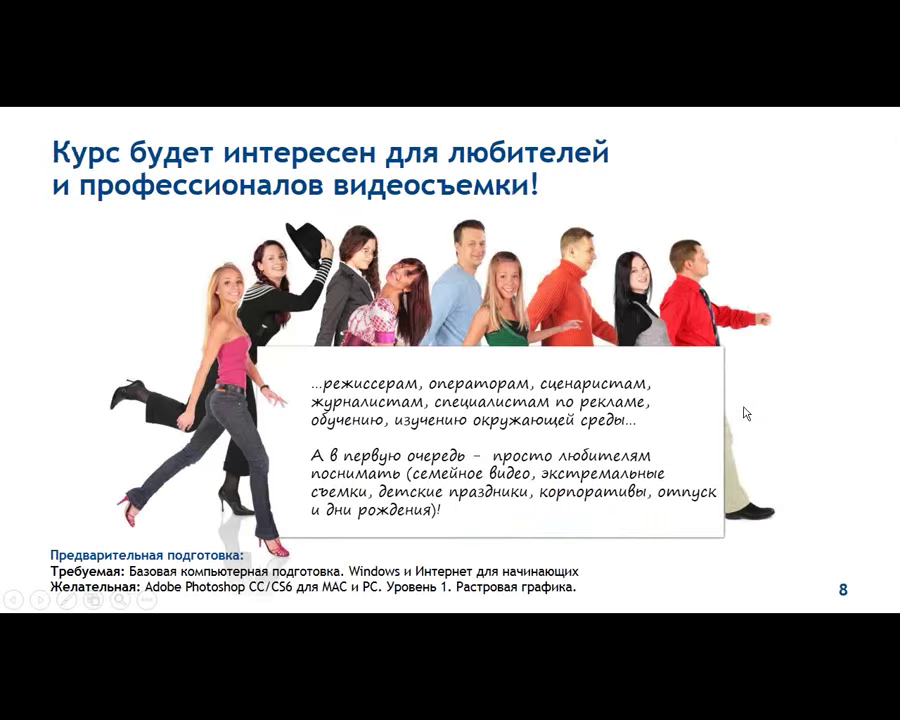
left_click(741, 419)
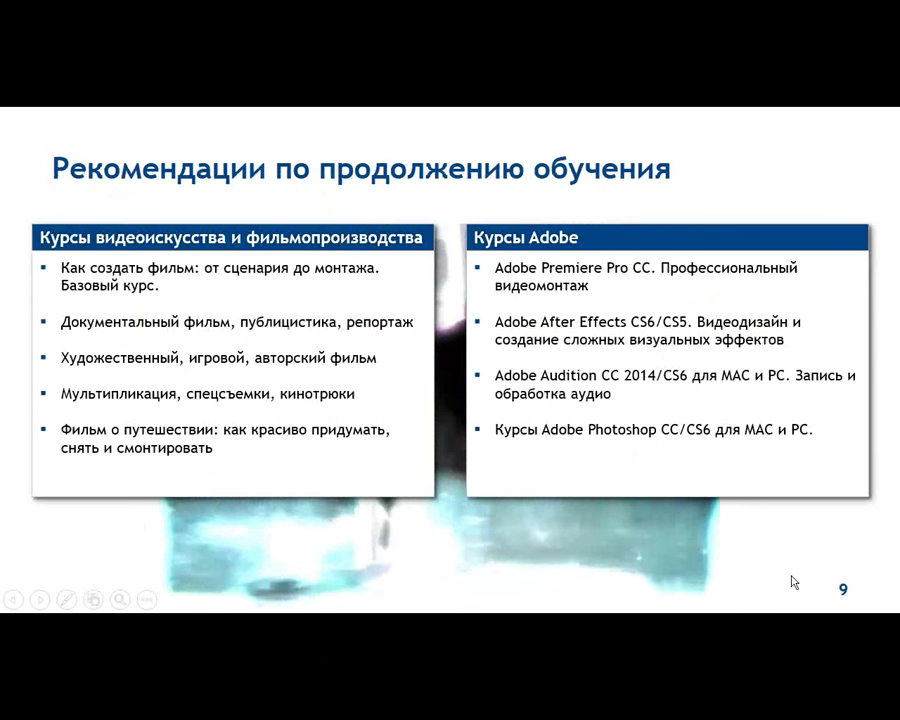
left_click(792, 577)
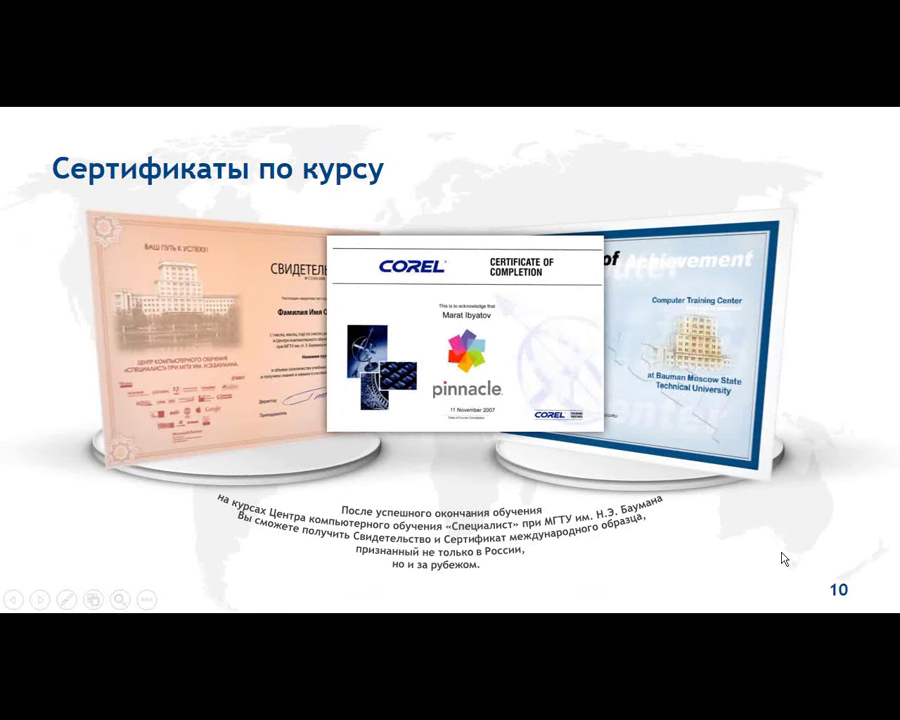
left_click(783, 557)
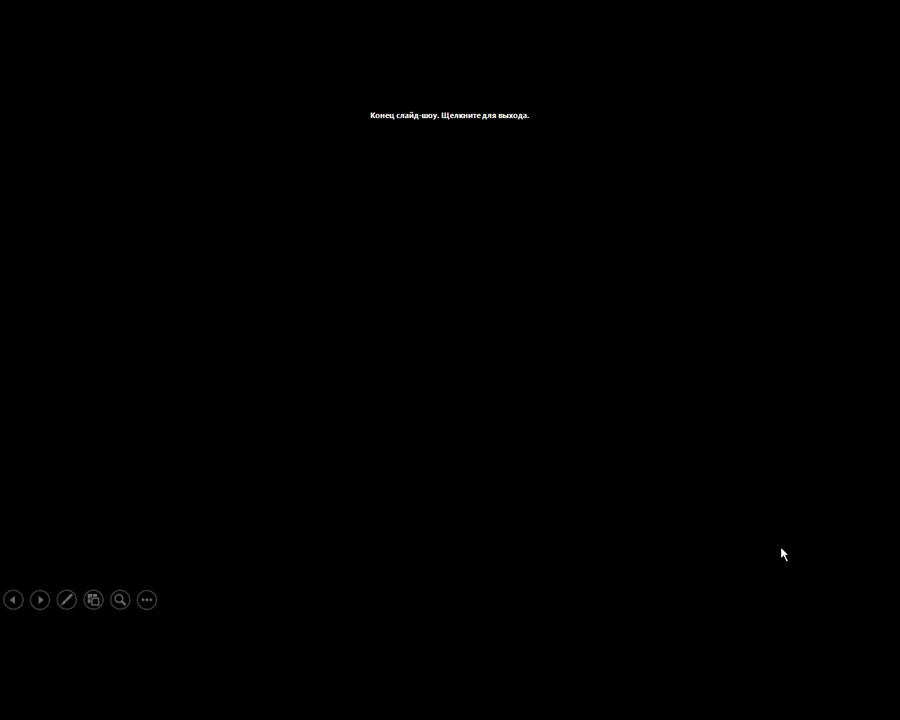
left_click(783, 554)
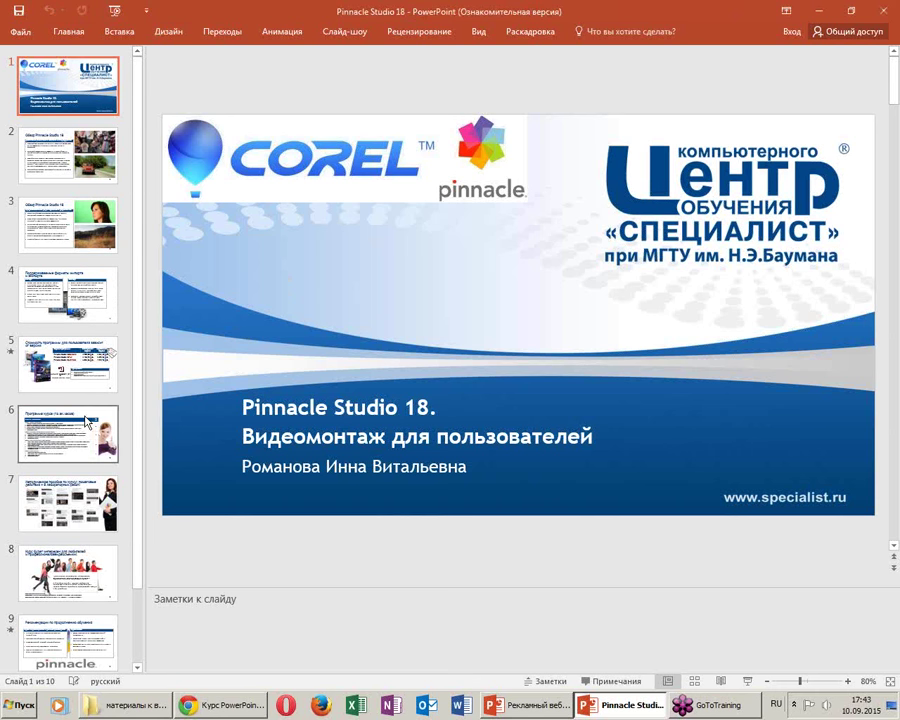
Browse the slide thumbnails to the study guide slide and back to the pricing slide 5
scroll(86, 422, "down", 2)
left_click(62, 280)
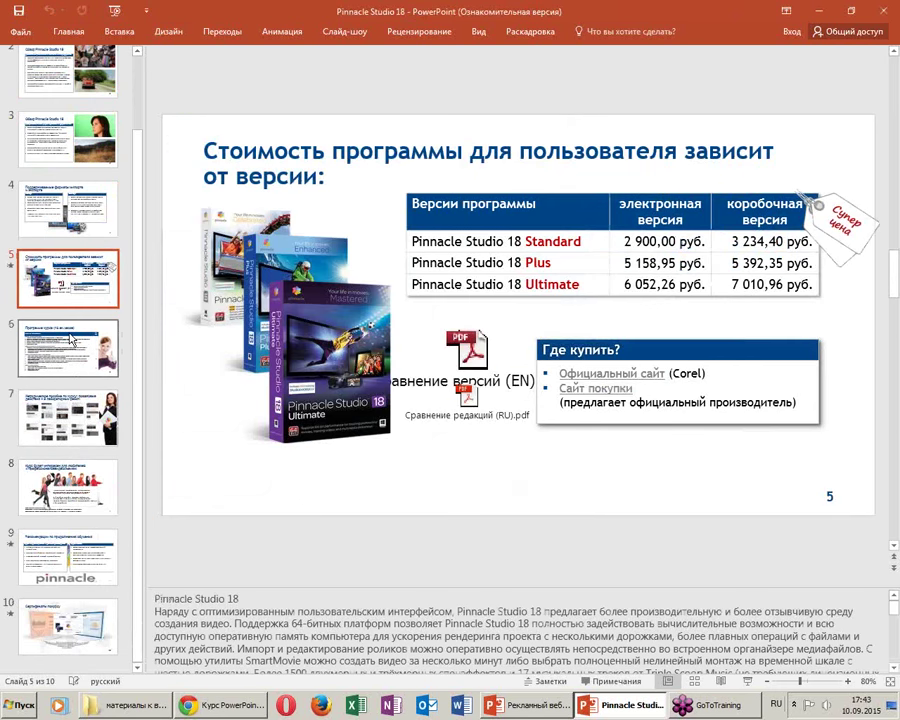
left_click(70, 340)
left_click_drag(65, 415, 40, 255)
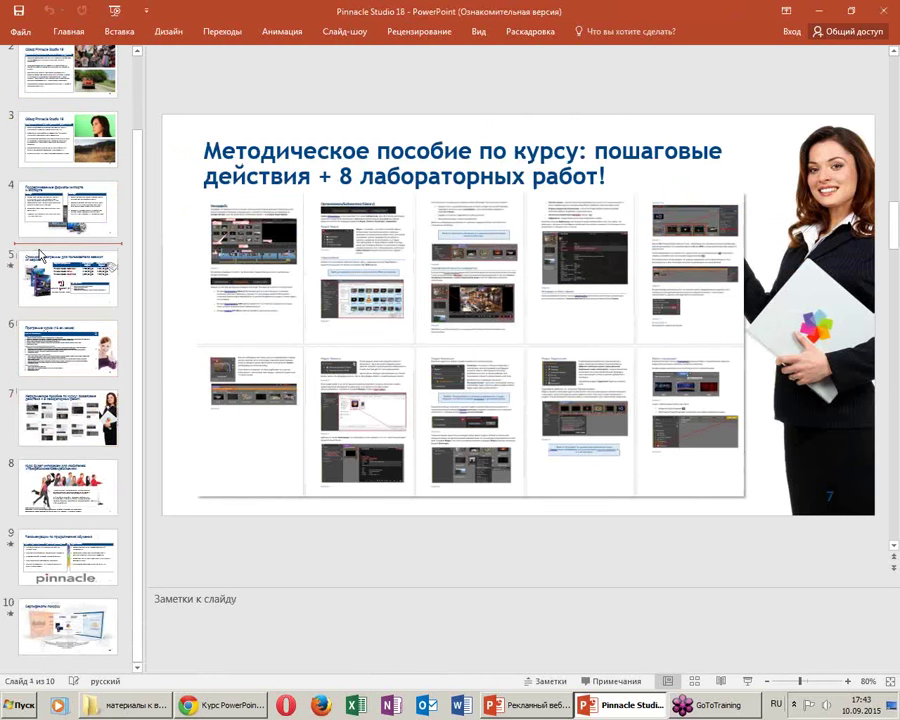
left_click(75, 275)
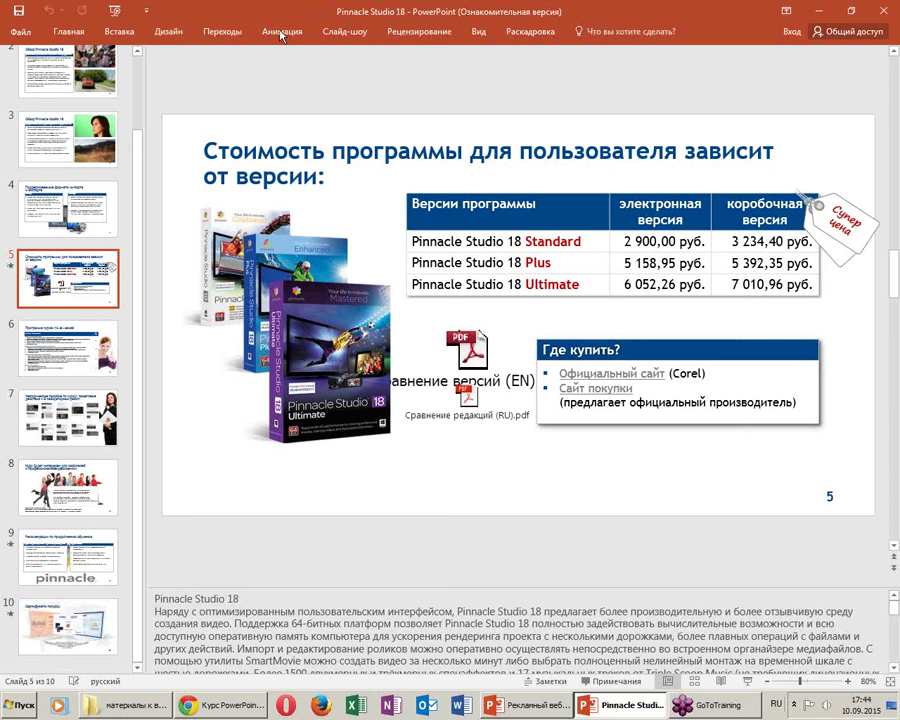
Close the Pinnacle deck, the материалы к вебинару folder and the webinar presentation without saving
key("alt+F4")
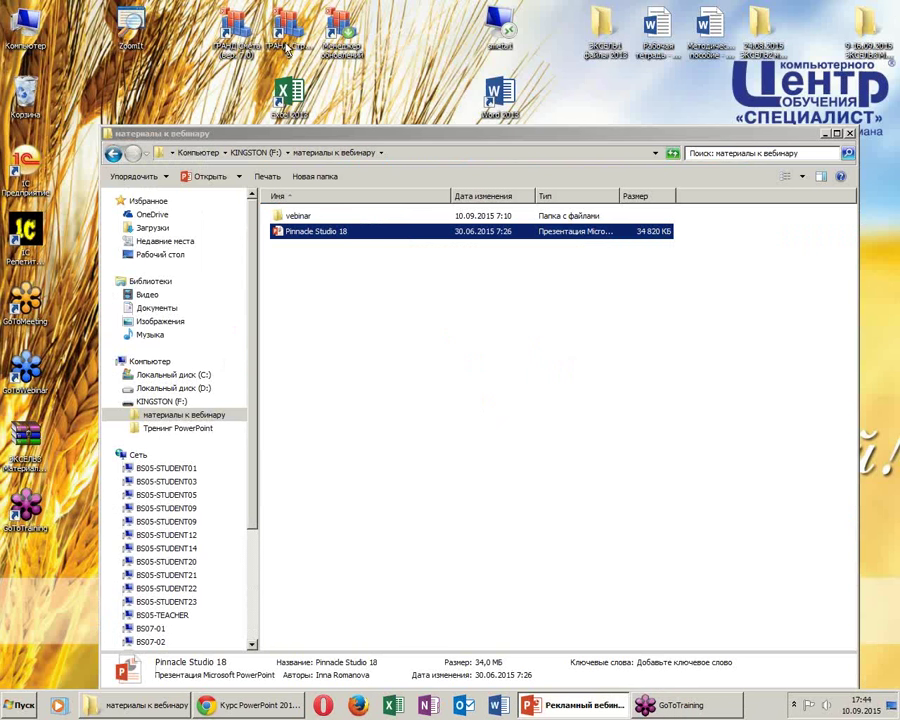
left_click(849, 133)
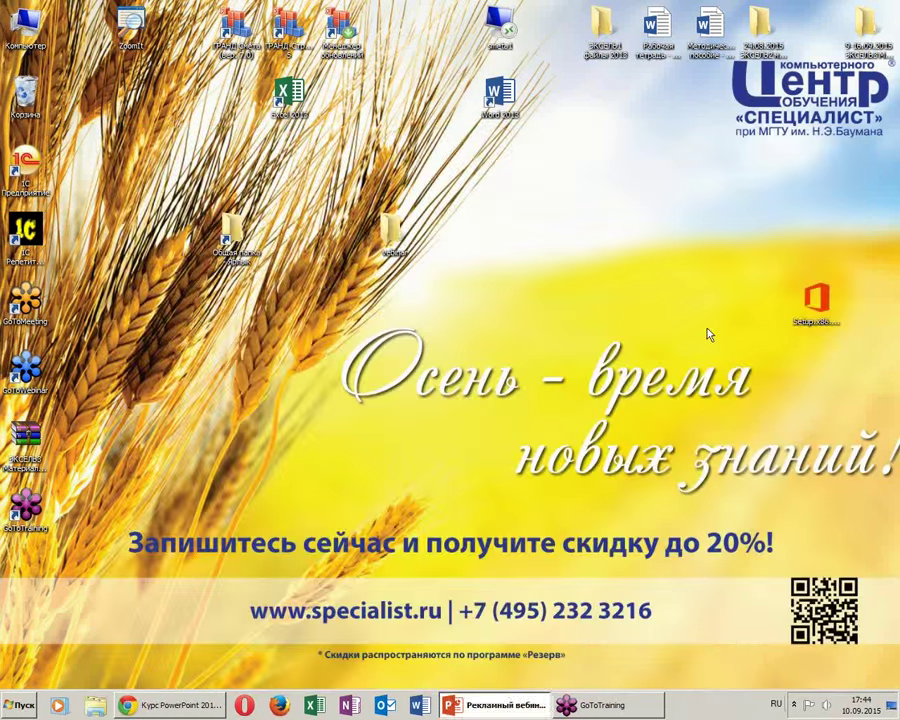
right_click(492, 708)
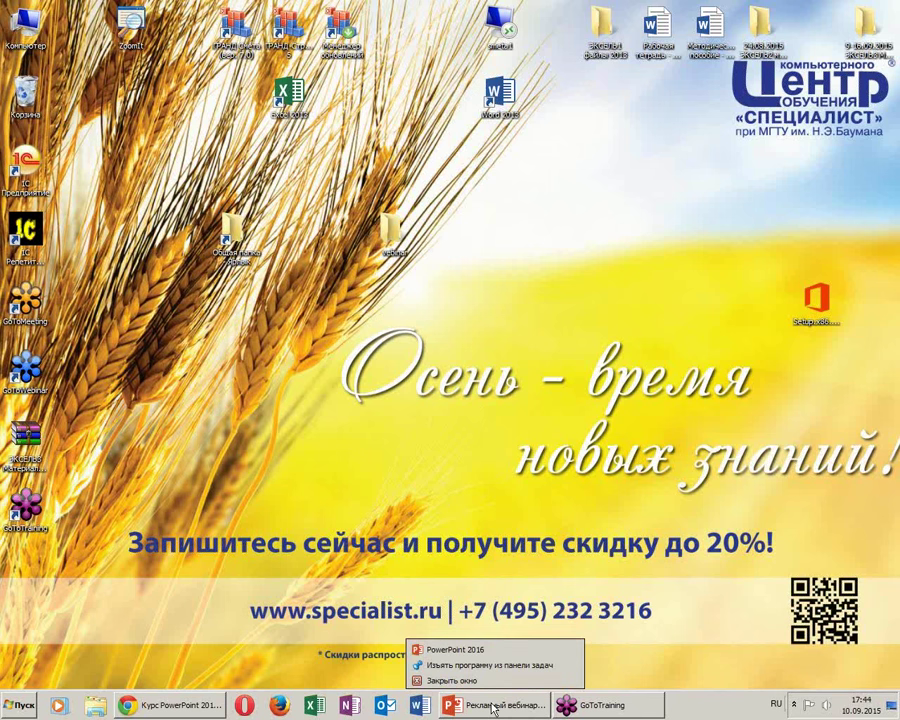
left_click(476, 667)
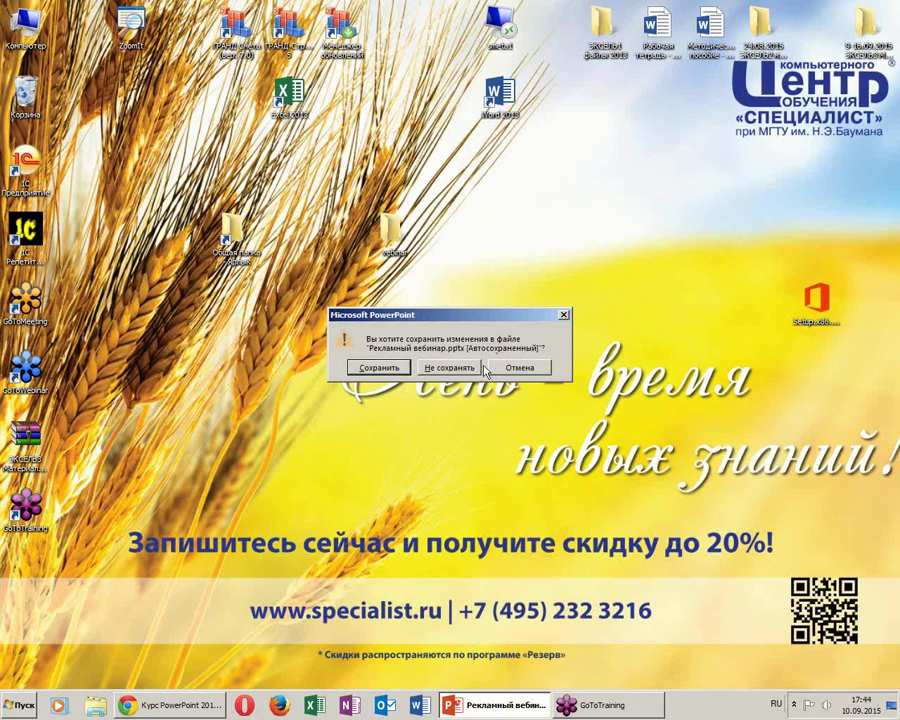
left_click(452, 365)
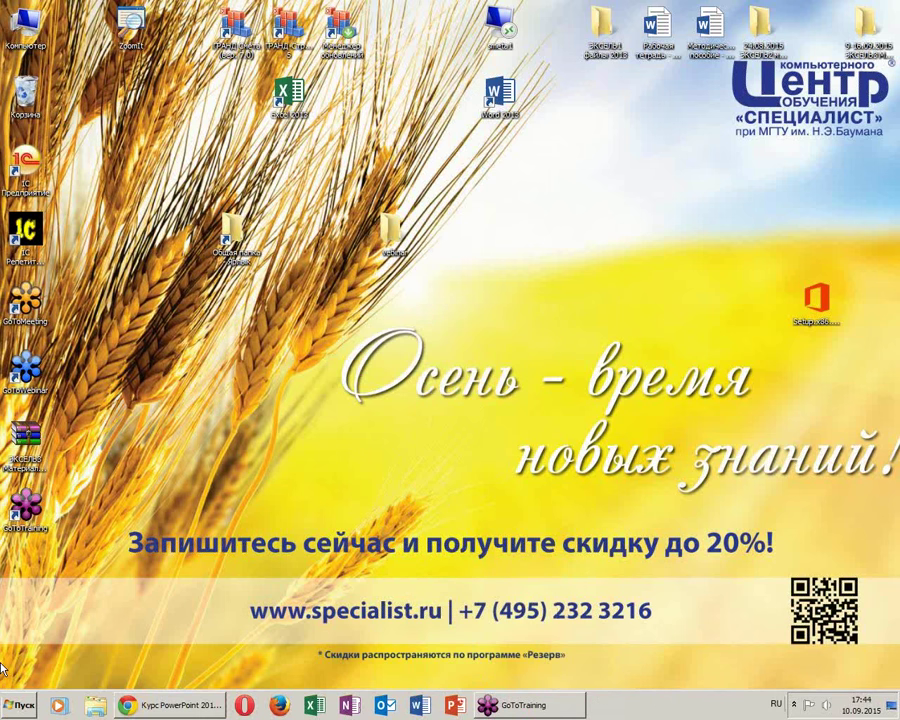
Launch PowerPoint from Start > All Programs > Microsoft Office 2013 and pick the blank template
left_click(18, 705)
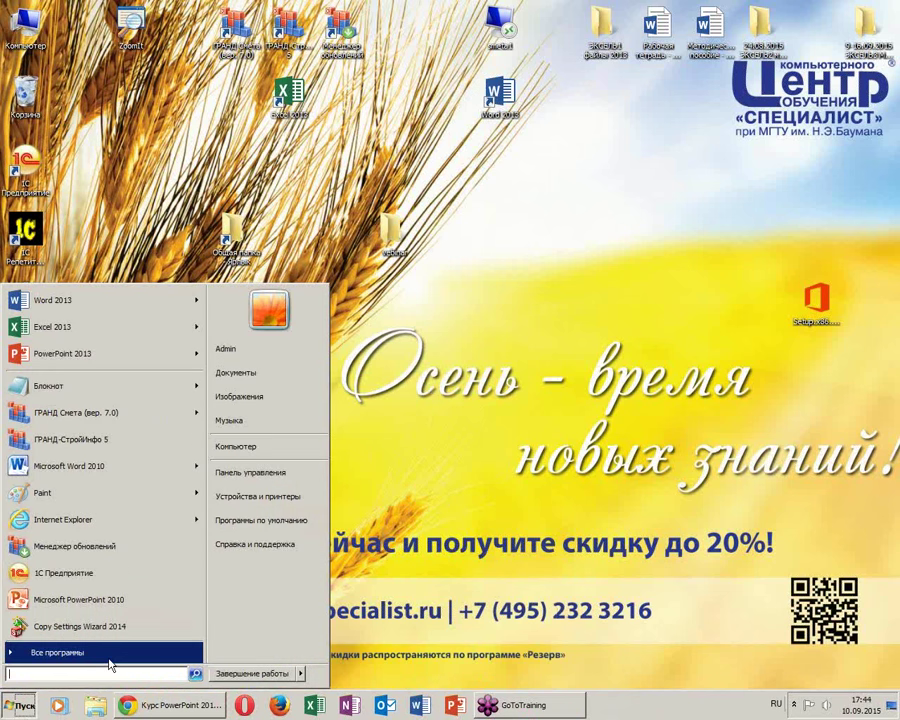
left_click(57, 652)
scroll(103, 545, "down", 1)
scroll(103, 545, "down", 3)
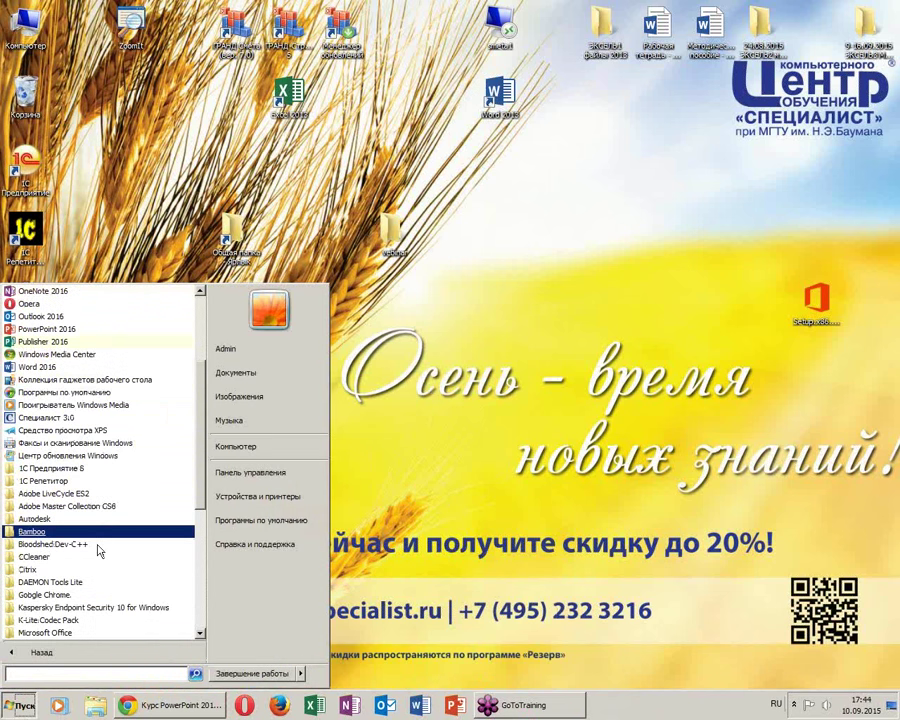
scroll(103, 545, "down", 3)
scroll(103, 545, "down", 1)
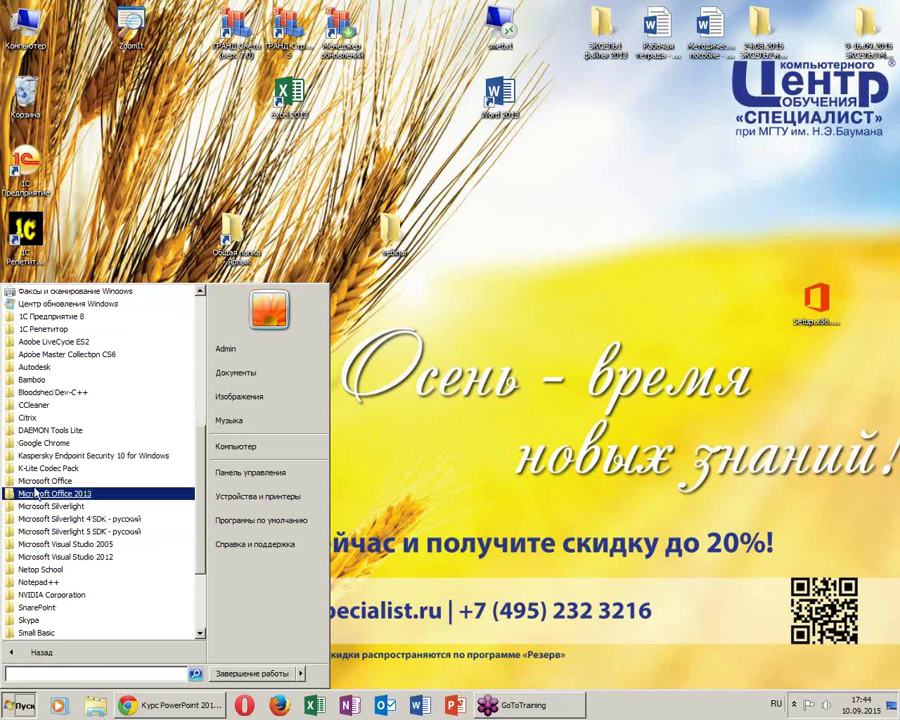
left_click(66, 496)
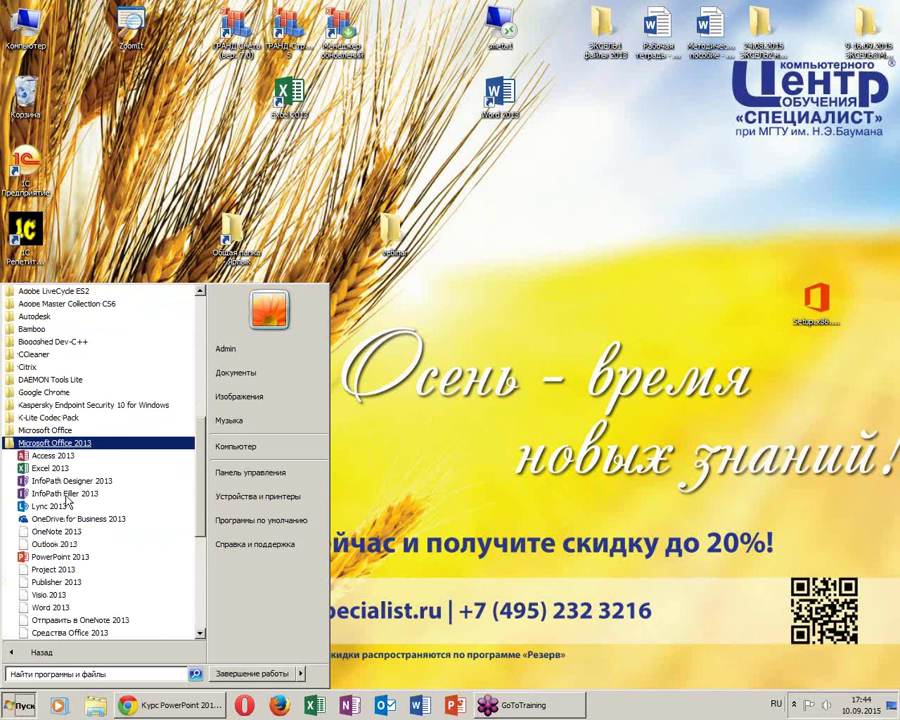
left_click(89, 564)
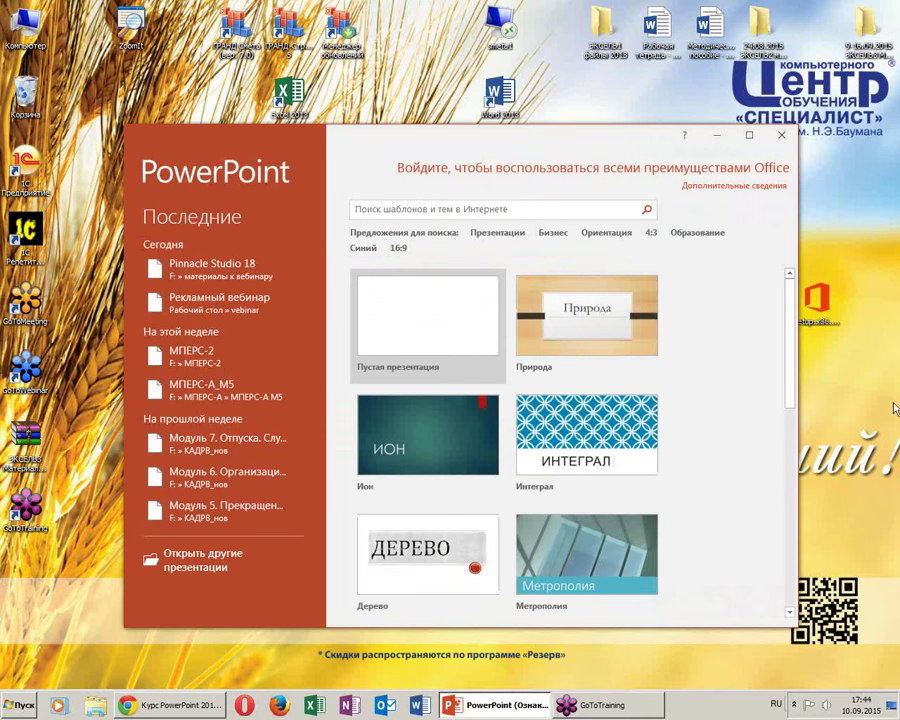
left_click(671, 522)
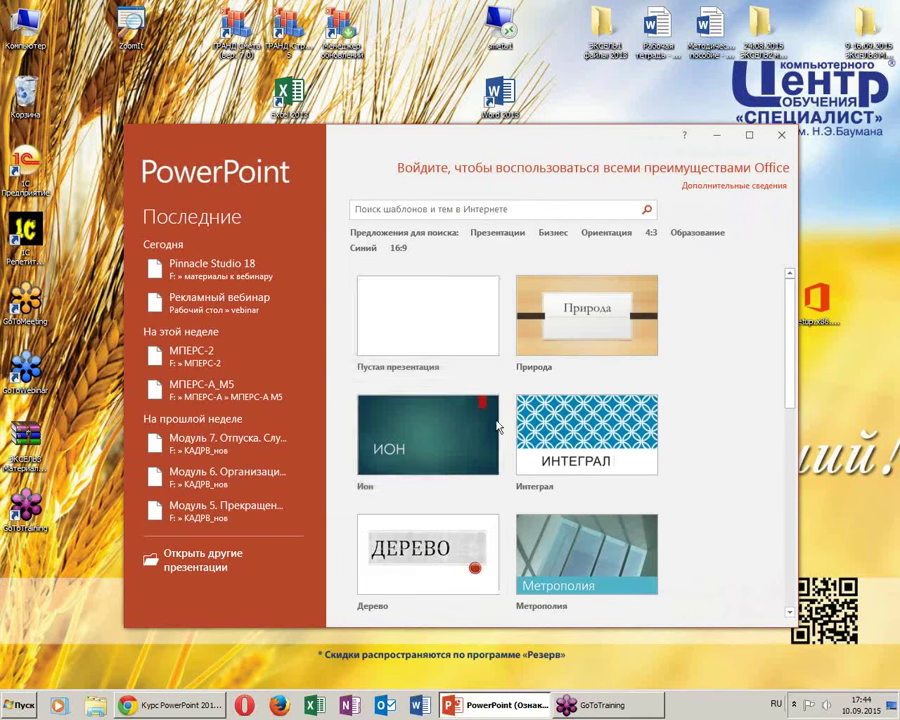
Create a blank presentation, maximize its window and pin the ribbon open
left_click(402, 298)
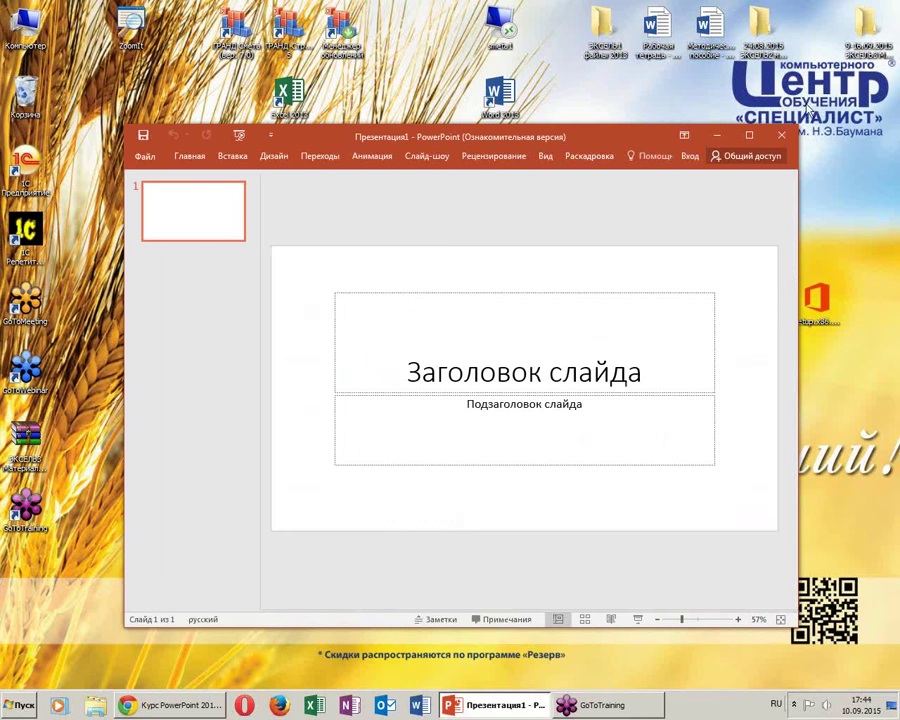
left_click(749, 135)
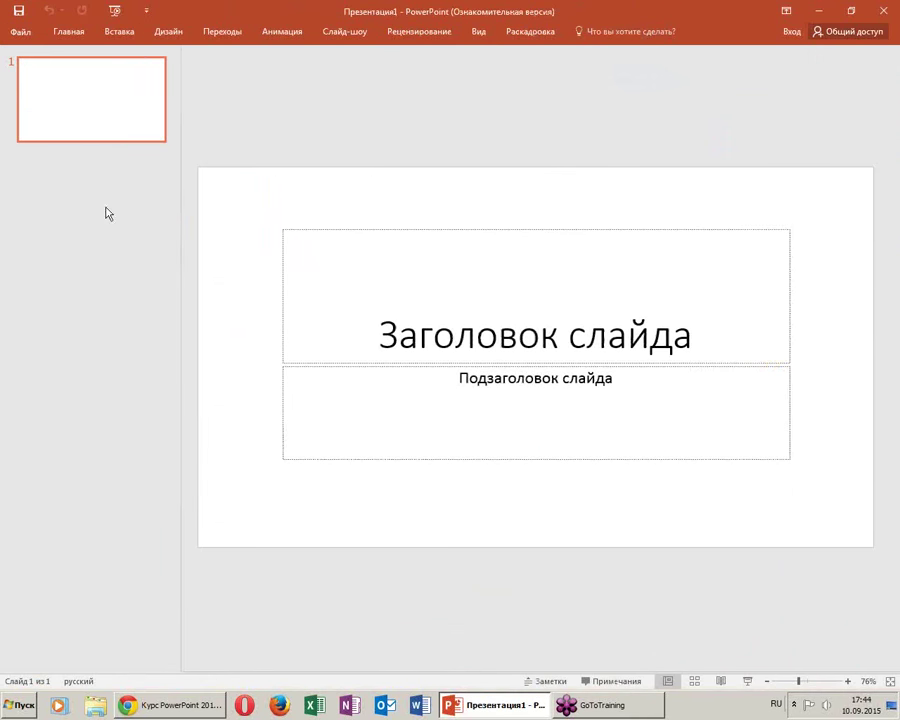
double_click(66, 31)
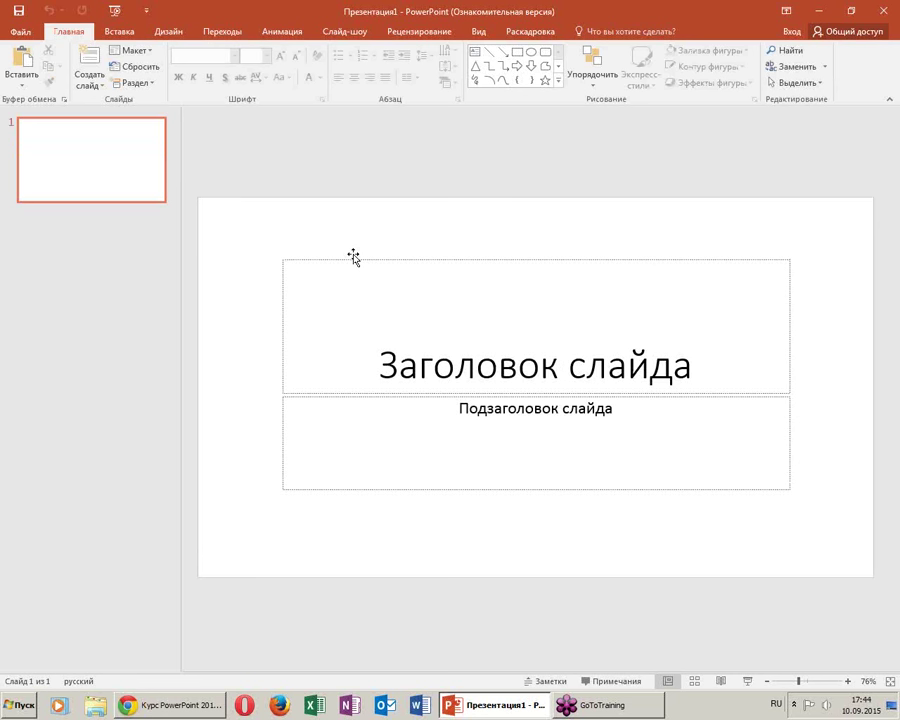
left_click(430, 327)
left_click(474, 204)
Show the Home > New Slide layout gallery
left_click(90, 86)
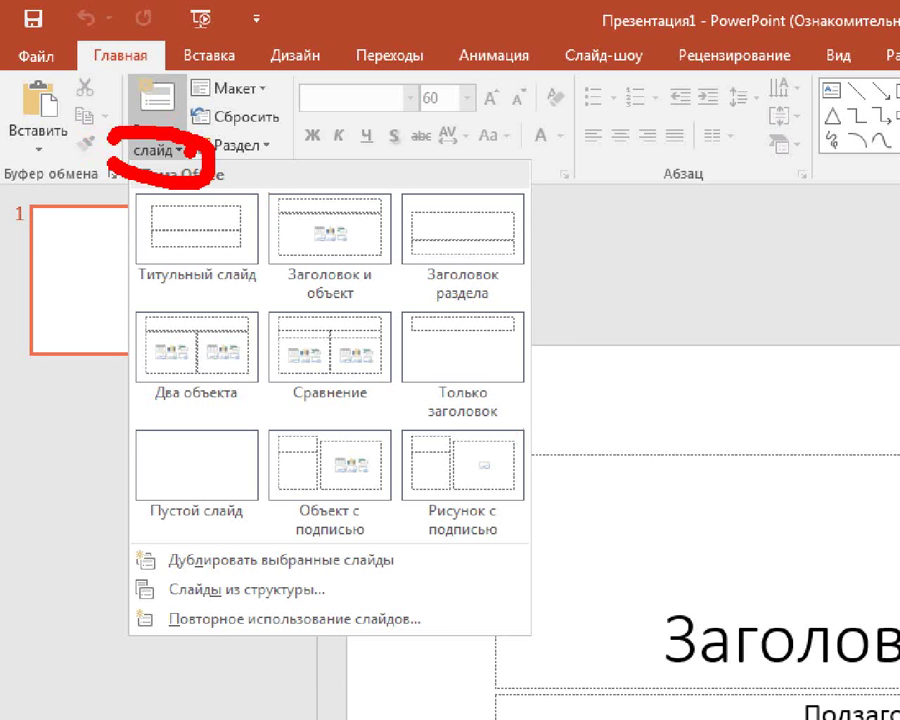
left_click_drag(140, 620, 150, 625)
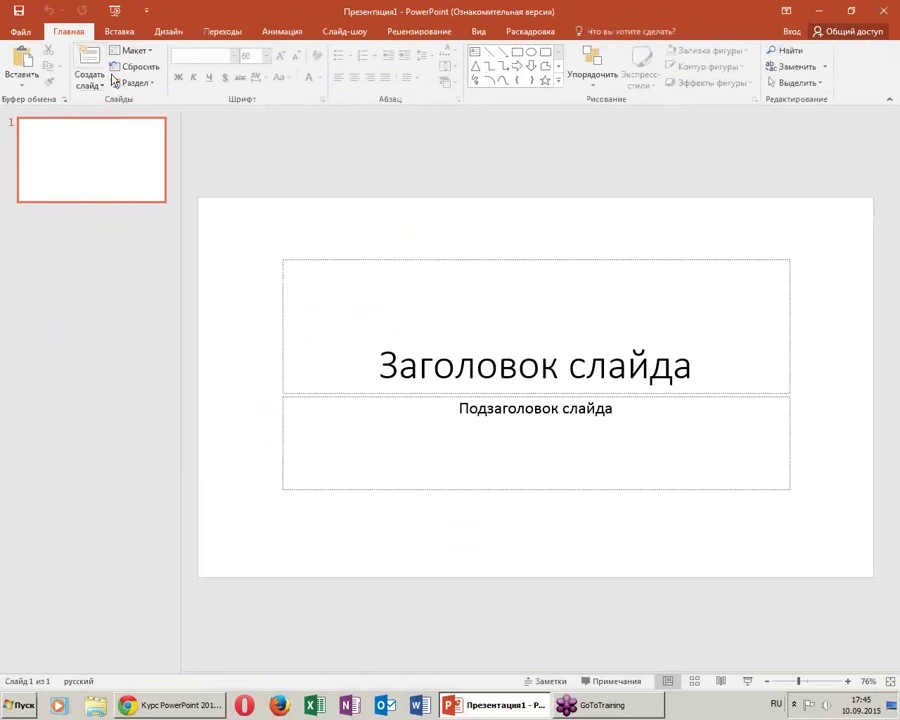
left_click(90, 80)
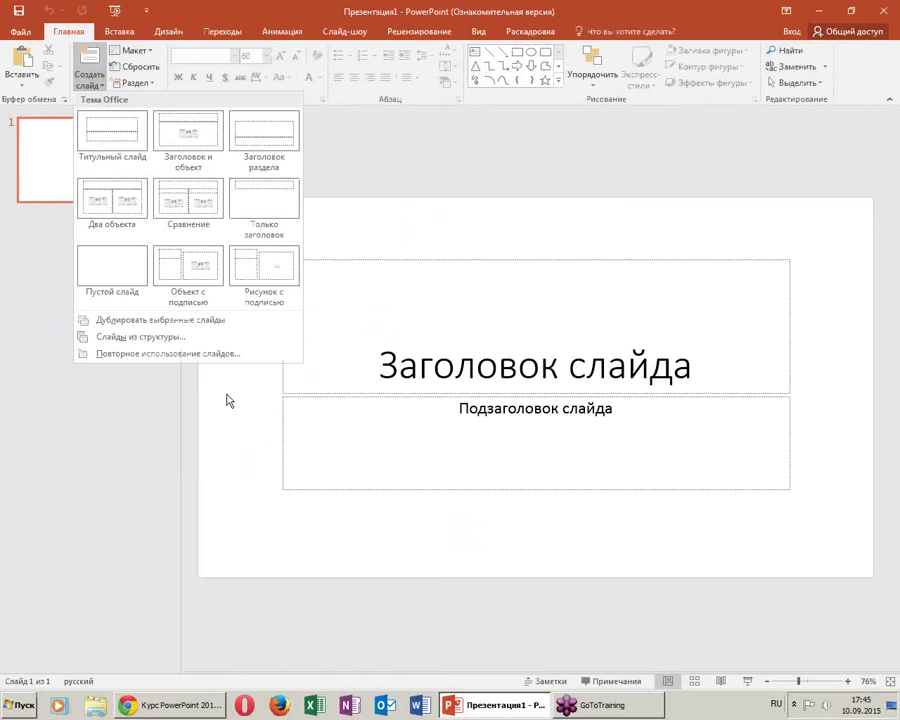
Build slides from the content outline file in Desktop > vebinar
left_click(157, 338)
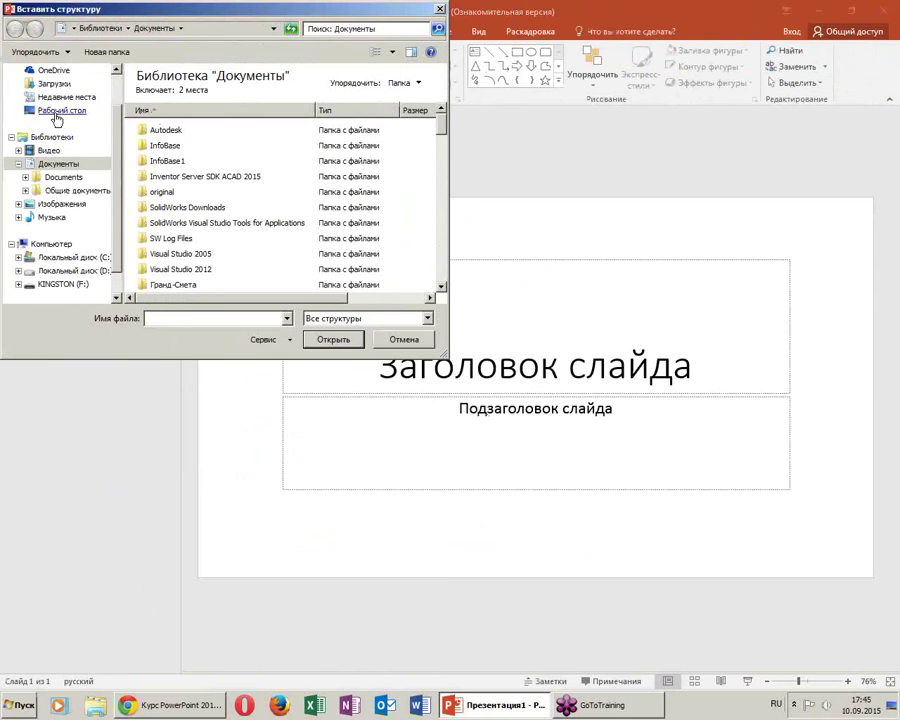
left_click(62, 157)
left_click(220, 282)
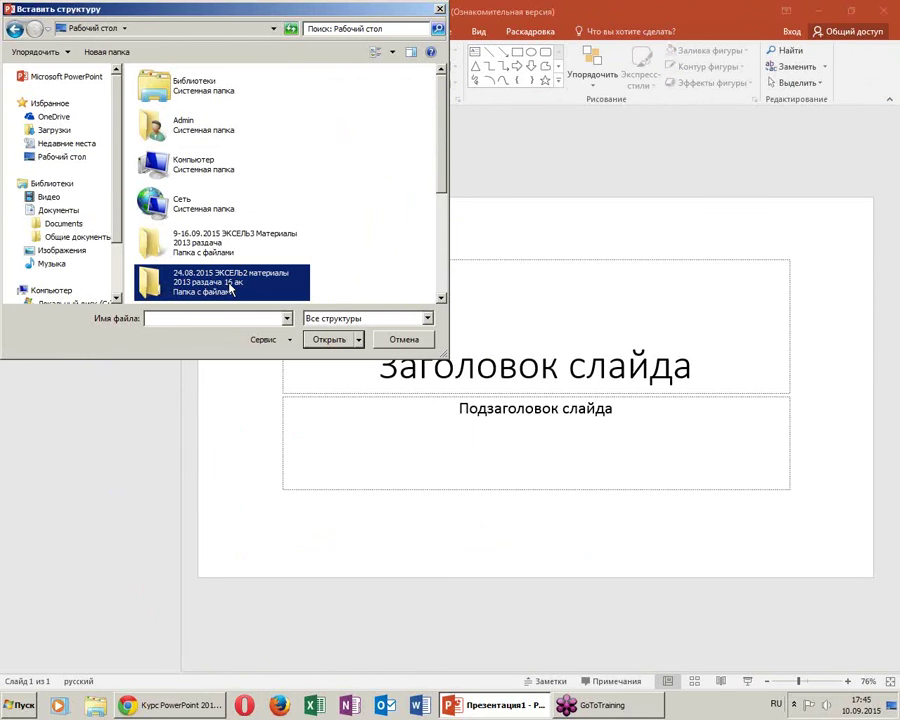
scroll(222, 290, "down", 3)
double_click(168, 132)
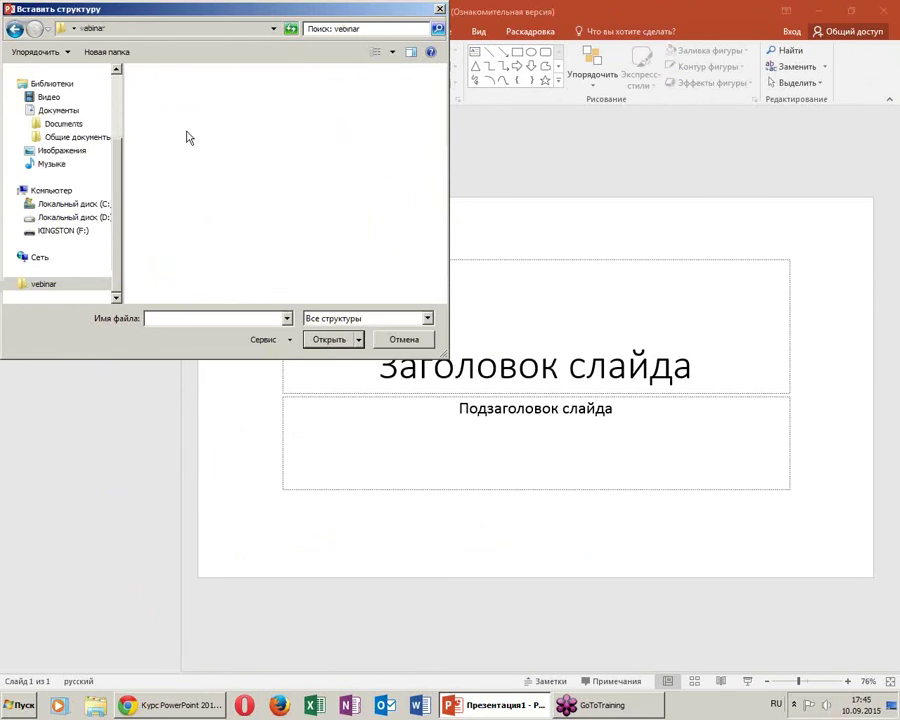
left_click(152, 92)
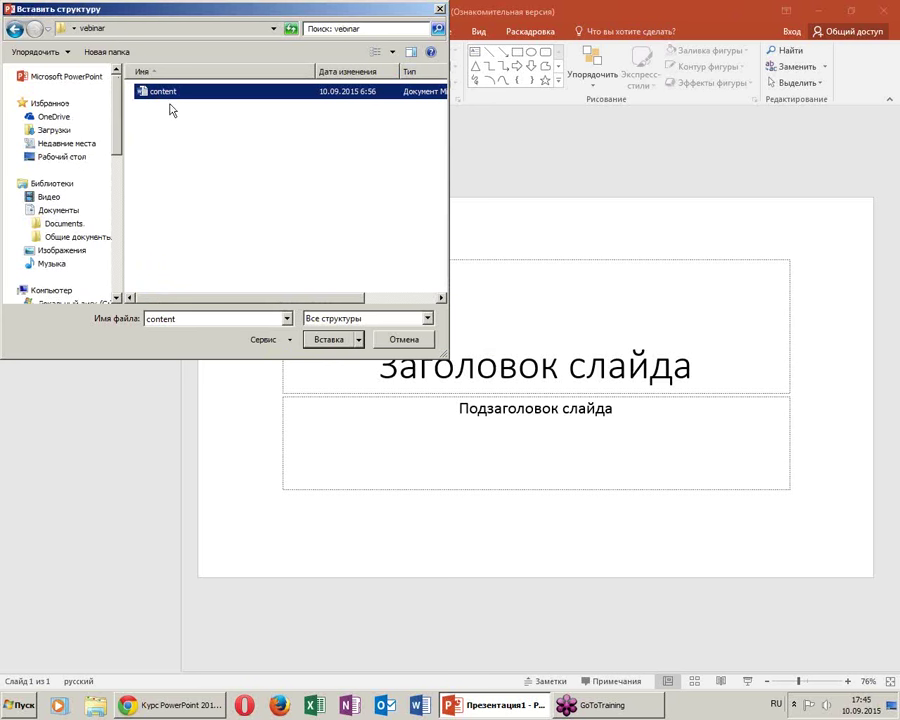
double_click(168, 93)
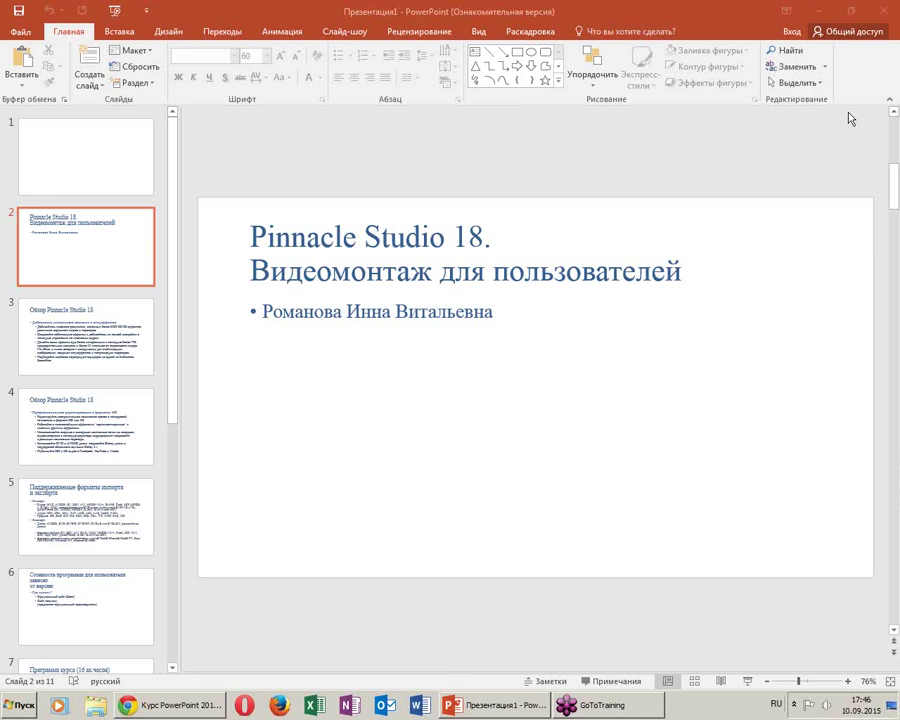
Undo the outline import with Ctrl+Z, open and close the vebinar folder, then re-maximize PowerPoint
left_click(101, 261)
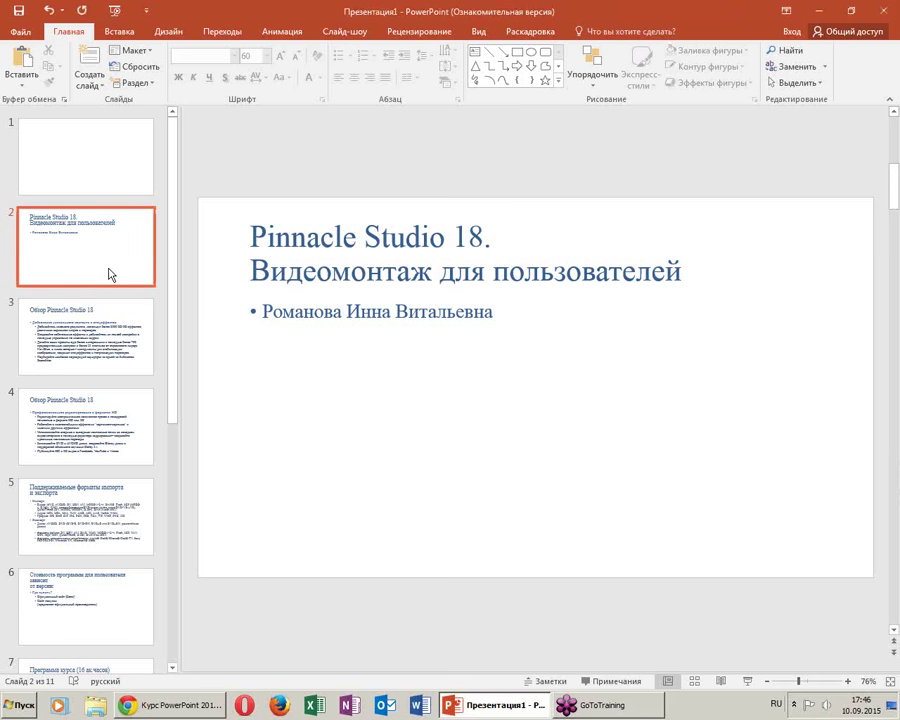
key("ctrl+z")
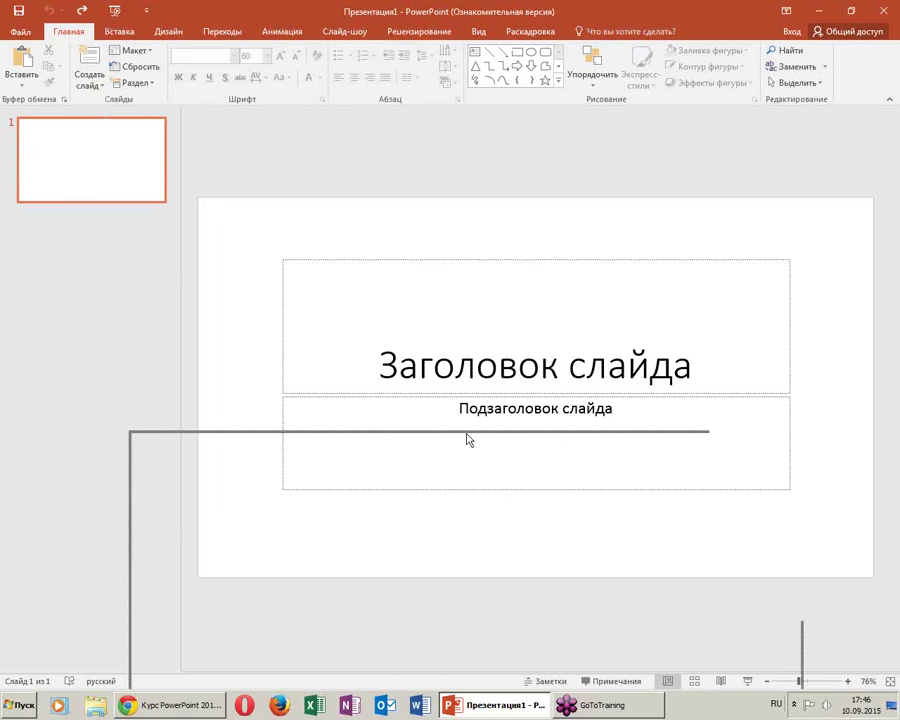
key("super+Down")
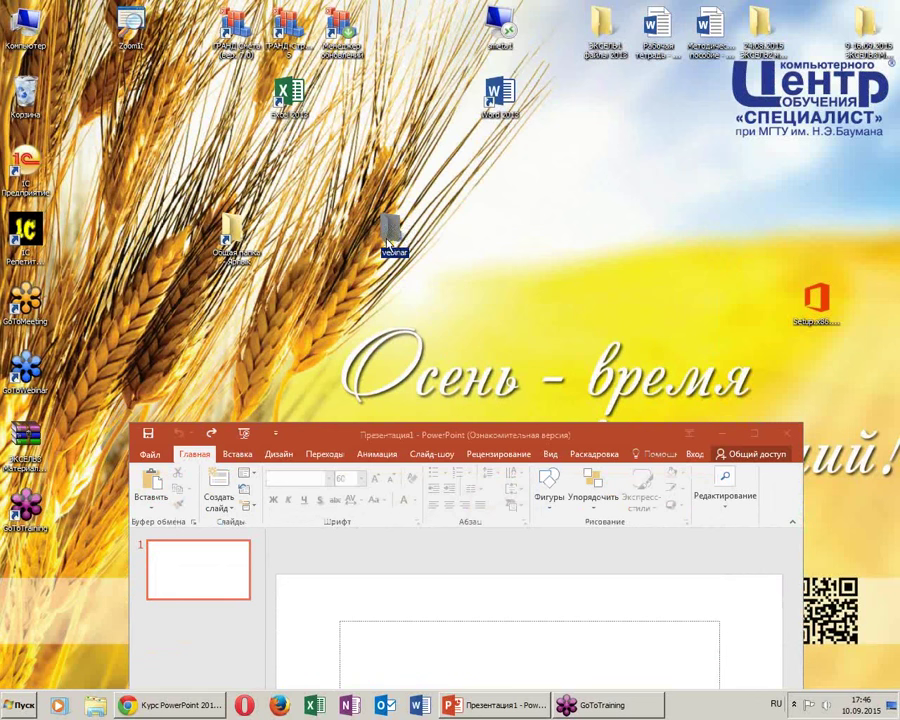
double_click(391, 238)
left_click_drag(524, 136, 338, 284)
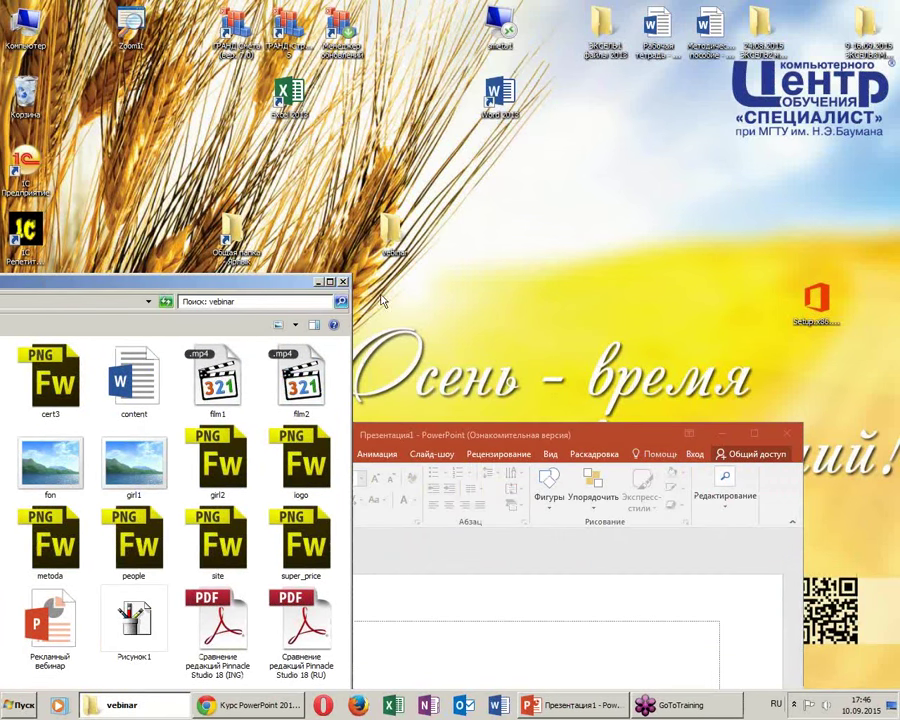
left_click(341, 283)
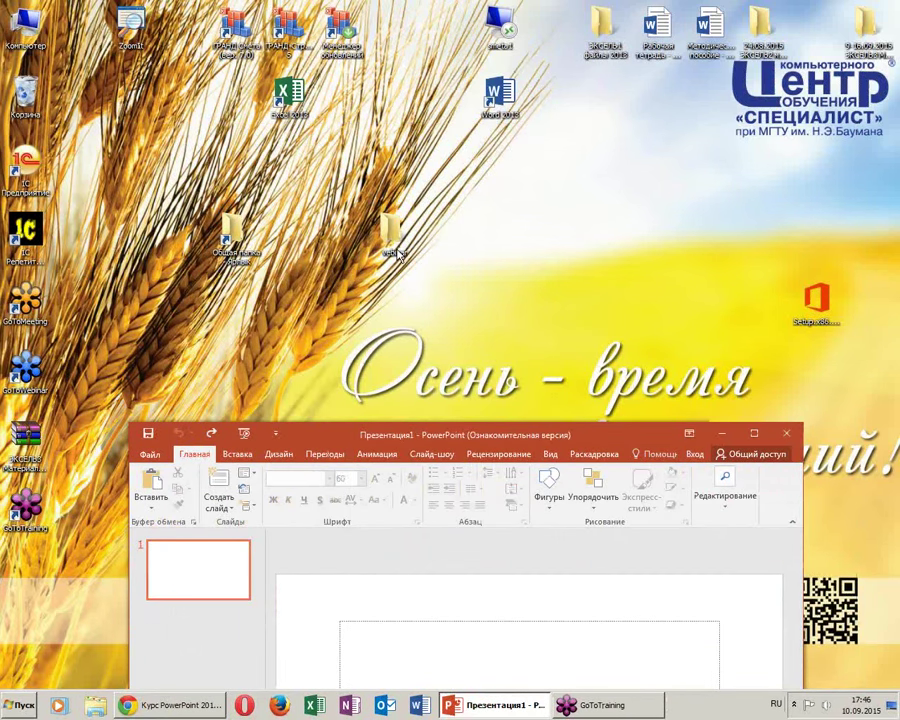
double_click(430, 441)
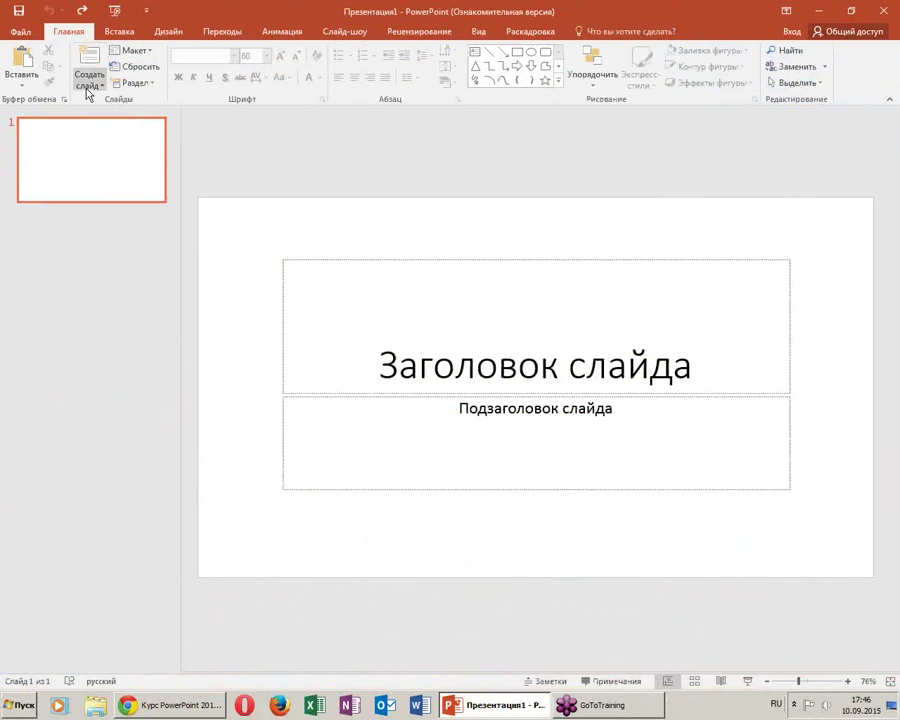
Insert slides from the content outline document in the vebinar folder using Slides from Outline
left_click(88, 82)
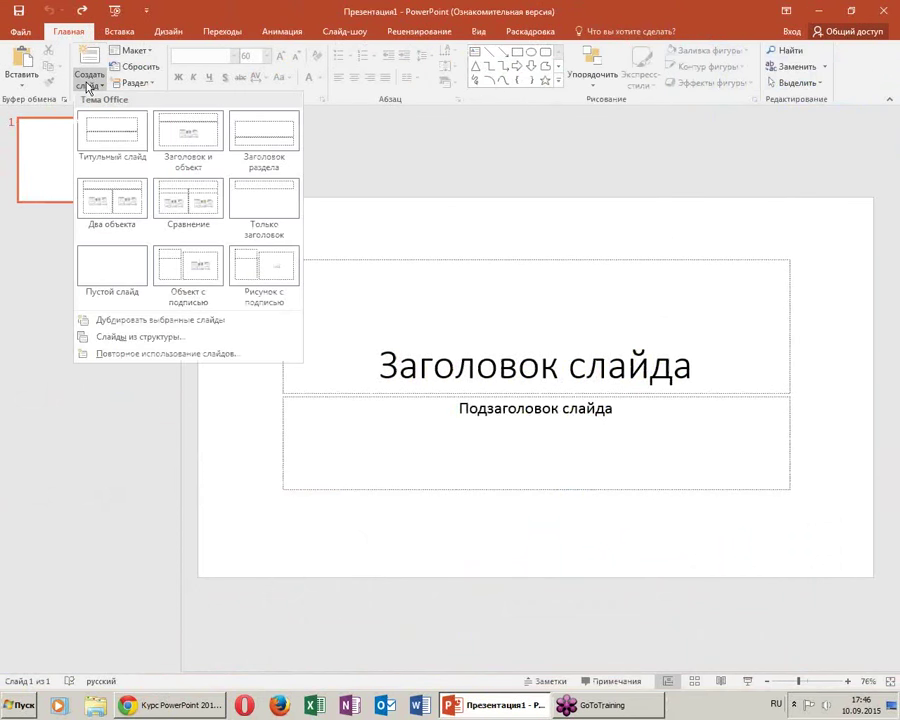
left_click(186, 340)
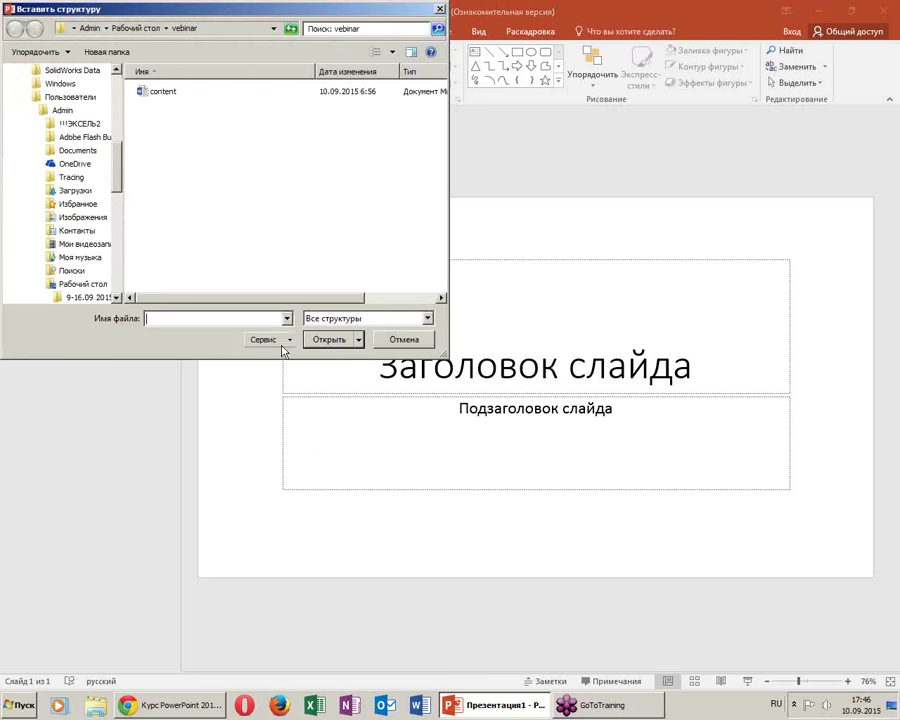
scroll(80, 120, "up", 10)
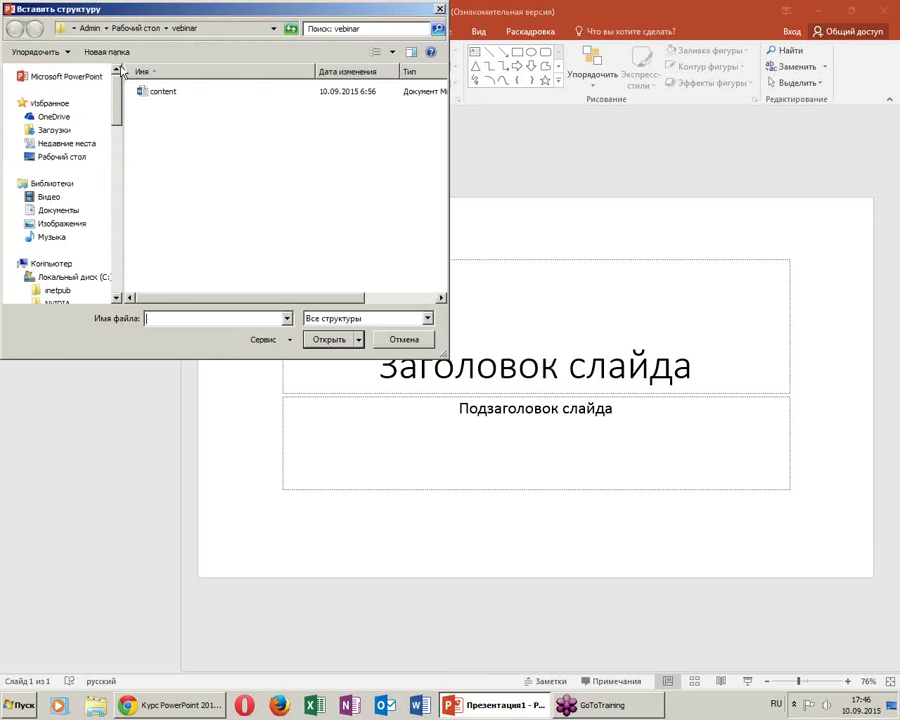
left_click(62, 157)
left_click(230, 165)
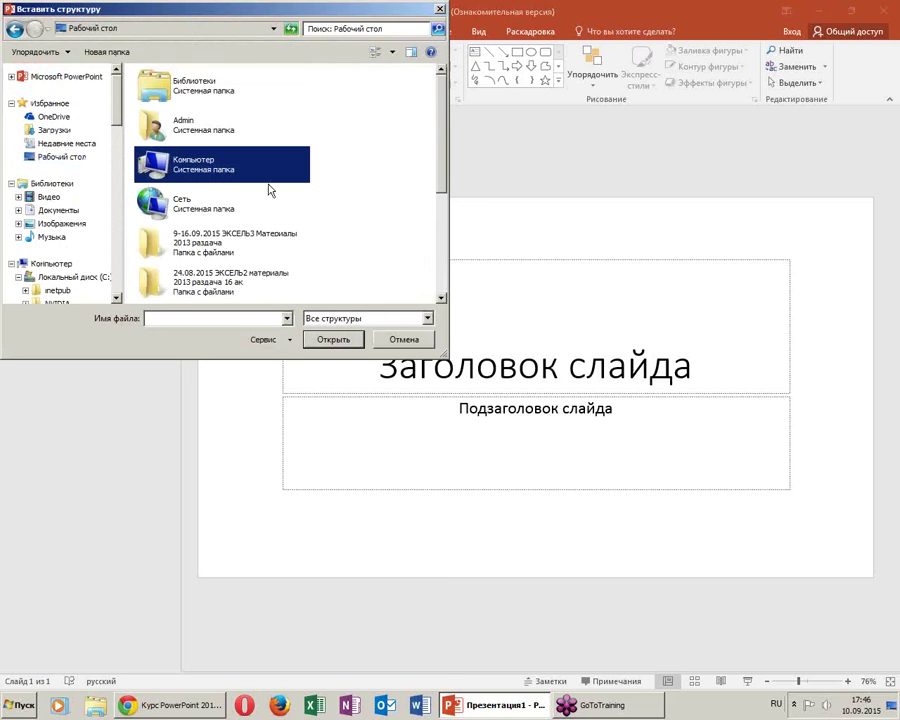
left_click(188, 247)
scroll(188, 247, "down", 1)
left_click(188, 205)
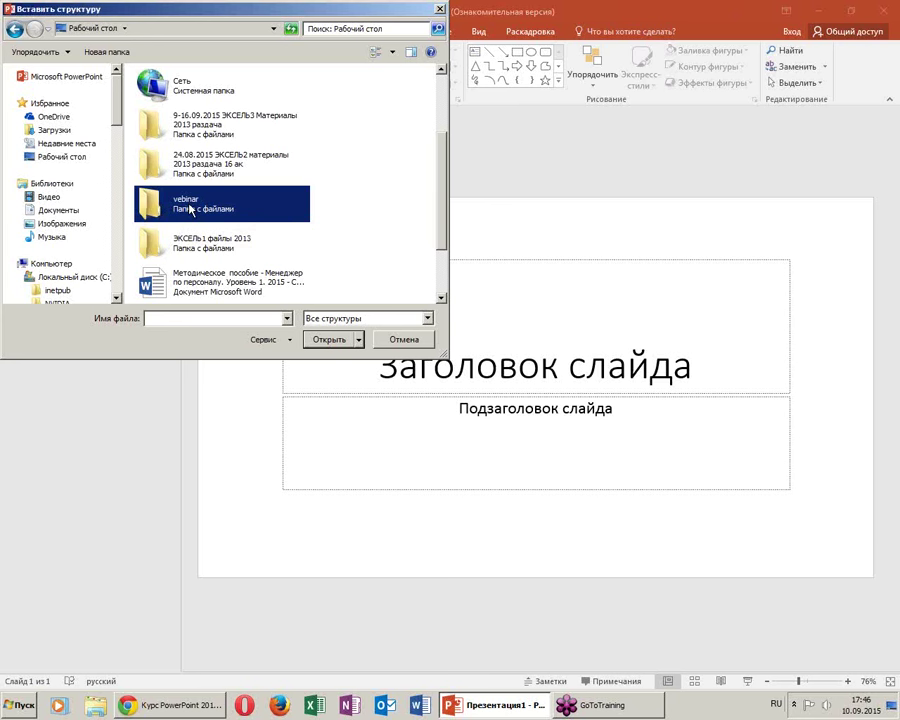
double_click(188, 207)
left_click(160, 92)
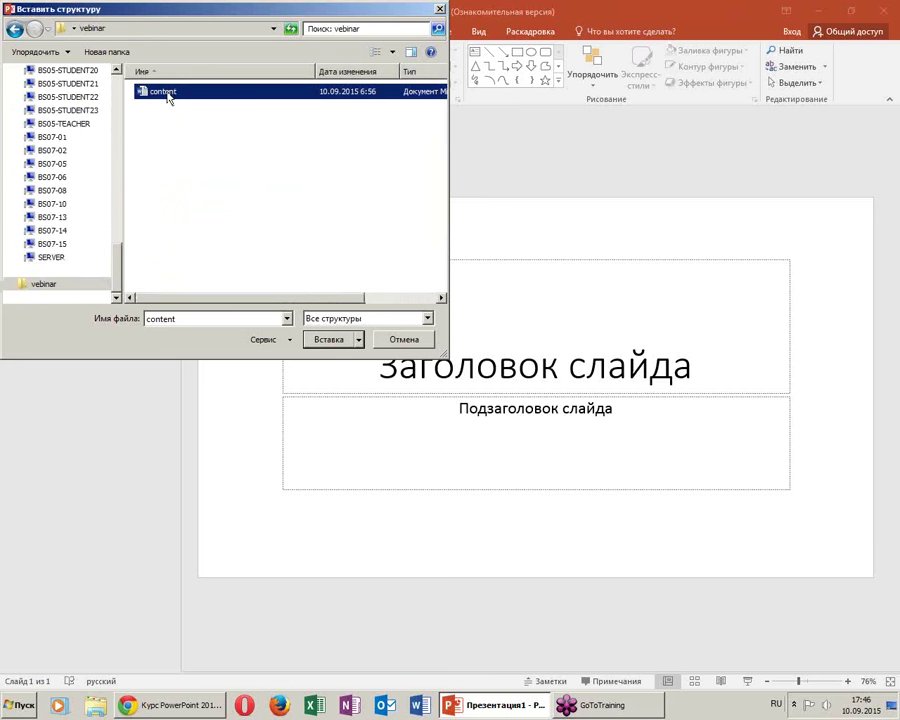
double_click(166, 91)
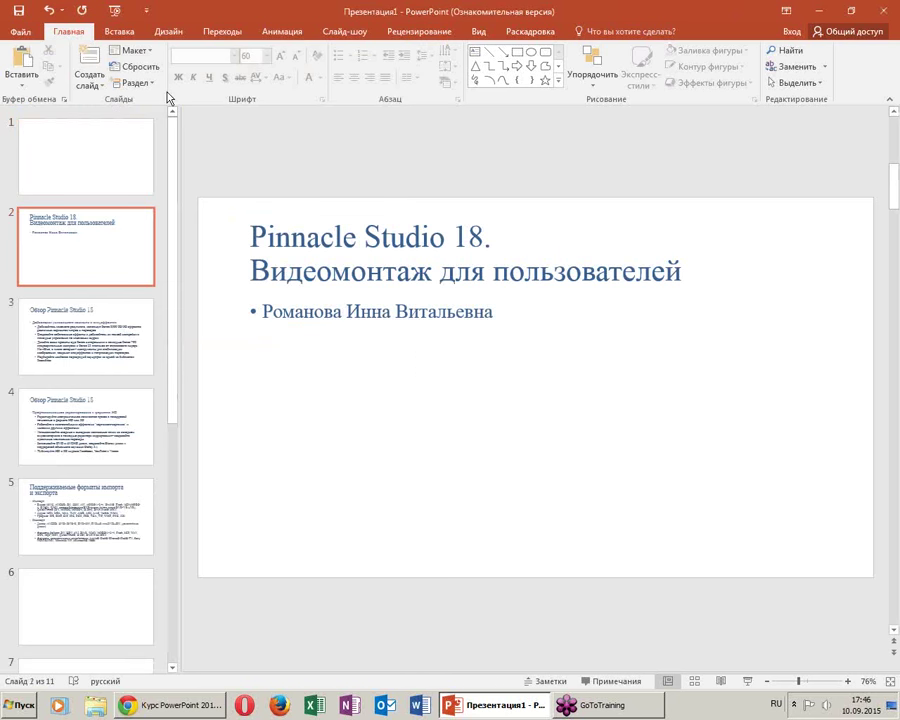
Review slides 3 through 8 one by one in the editor
left_click(96, 371)
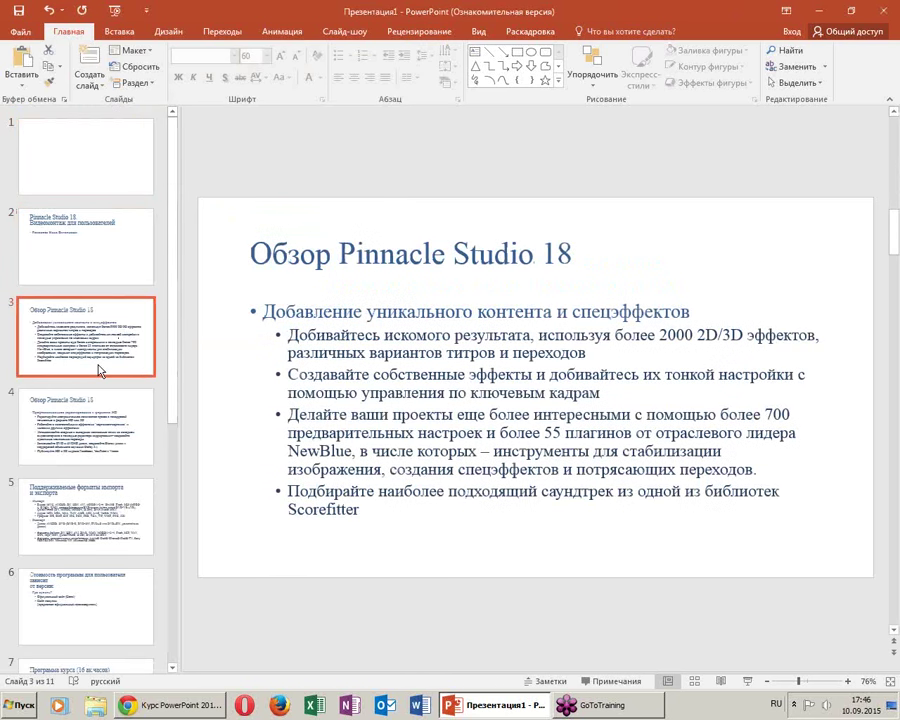
scroll(96, 360, "down", 2)
key("Down")
left_click(112, 357)
scroll(114, 352, "down", 1)
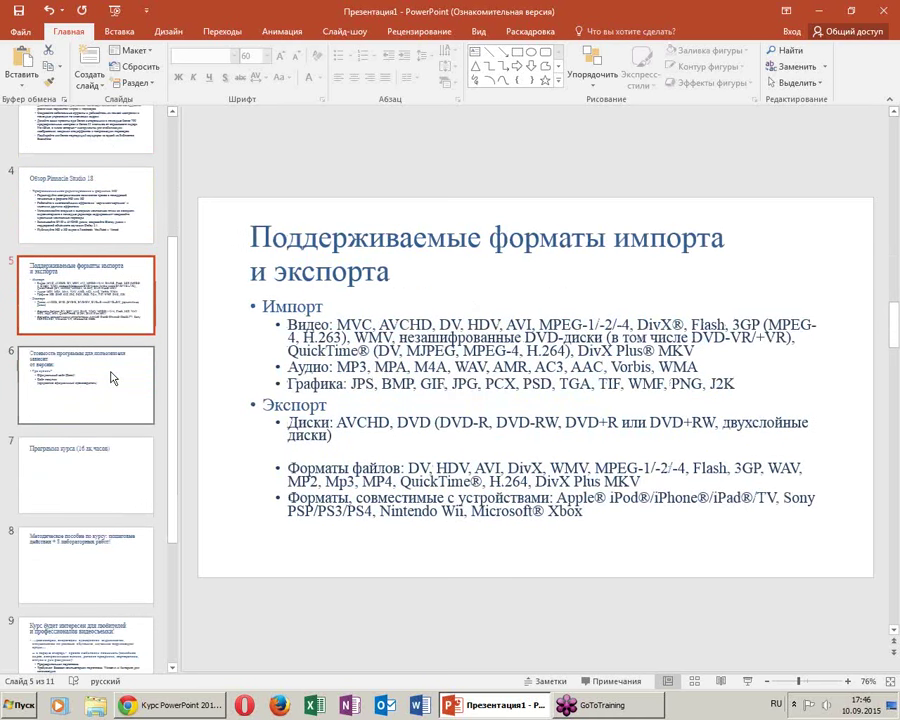
left_click(114, 368)
left_click(117, 468)
left_click(101, 554)
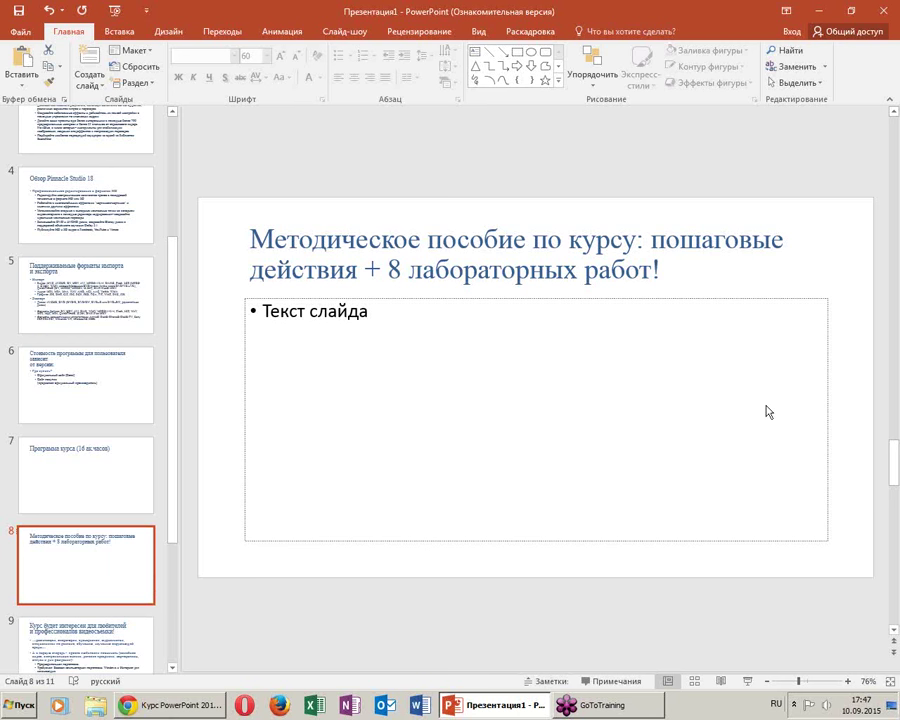
Return to slide 5, the import and export formats slide, then minimize PowerPoint
left_click(120, 300)
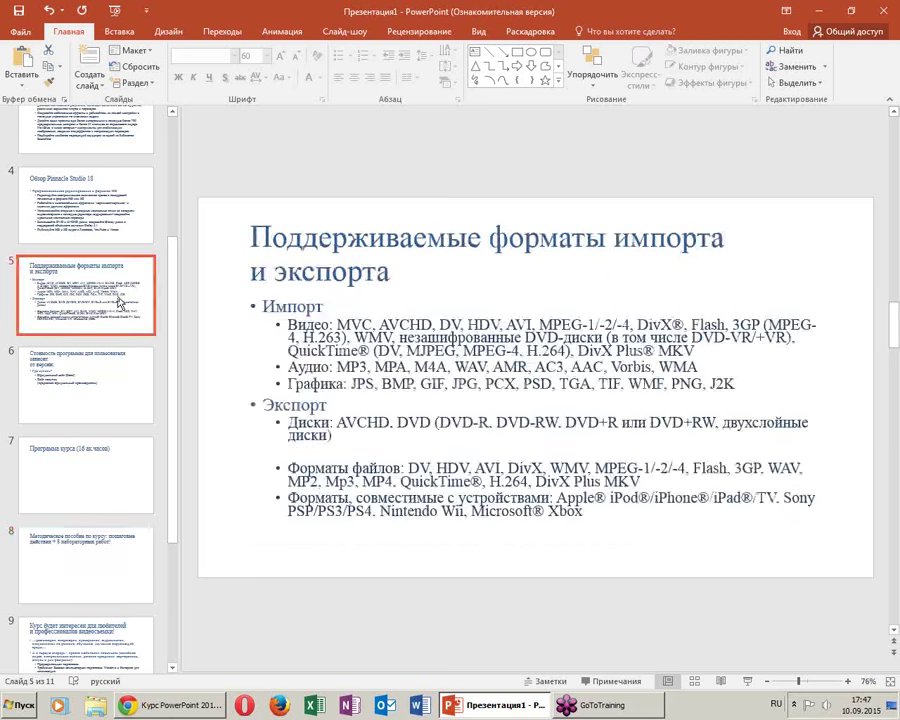
scroll(5, 208, "up", 2)
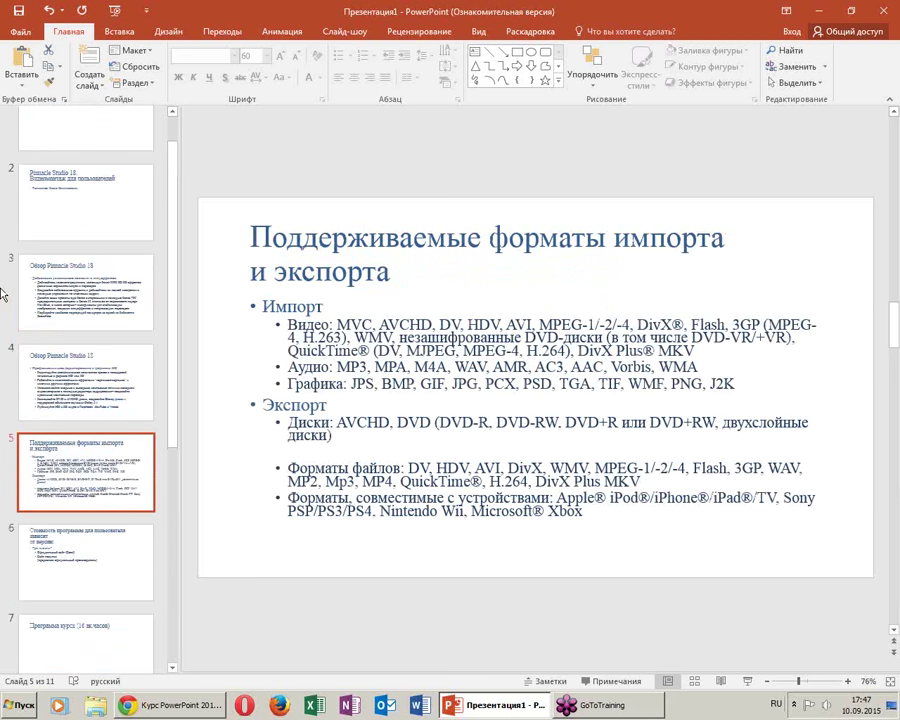
scroll(5, 208, "up", 1)
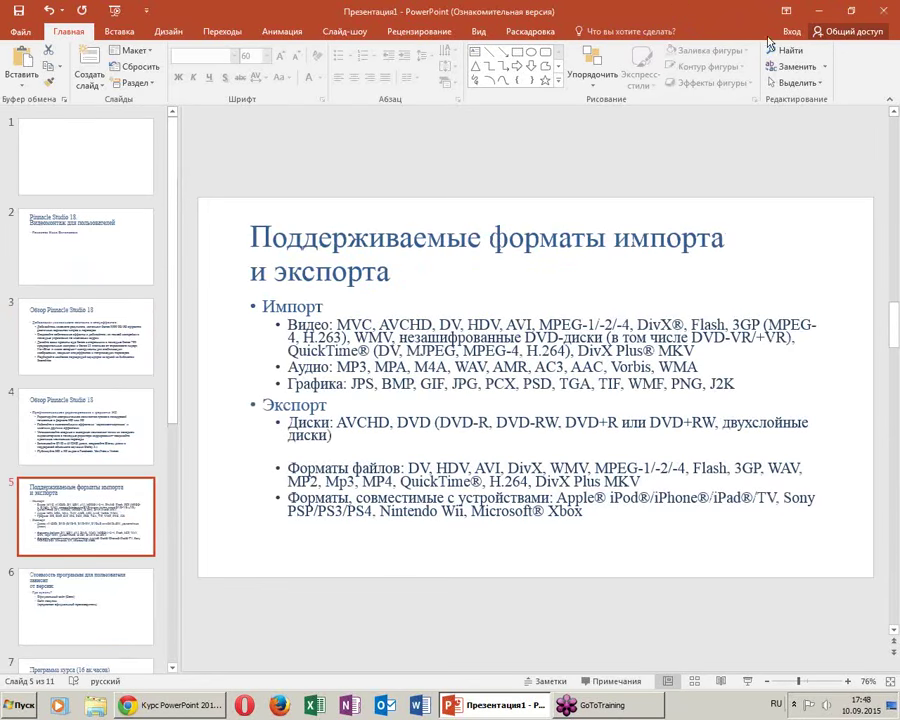
left_click(821, 11)
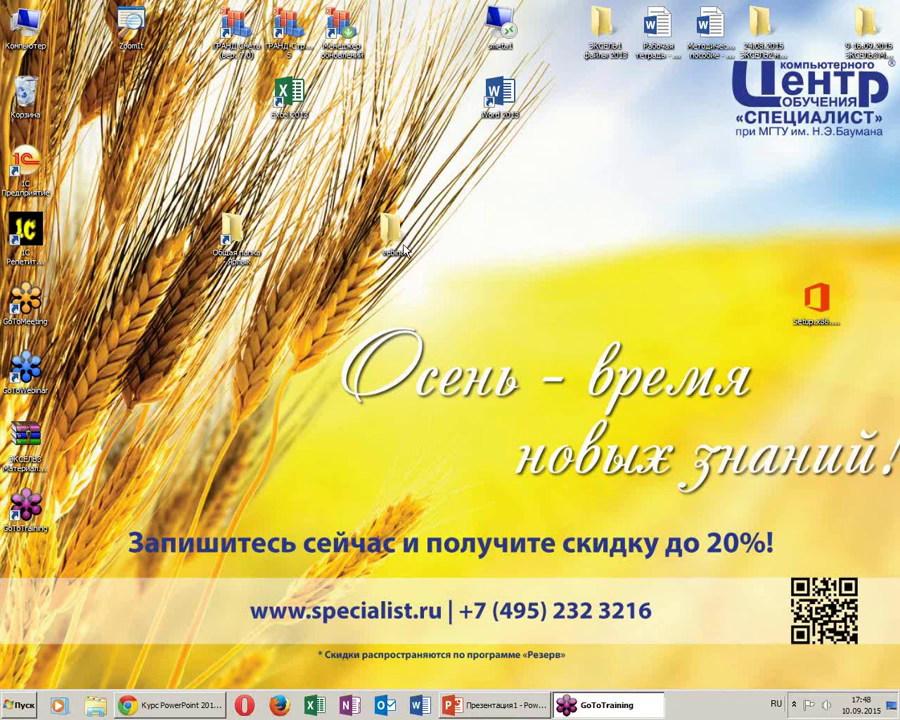
Open content.docx from the vebinar folder in Word, dismiss activation, minimize Word, and restore PowerPoint
double_click(408, 250)
left_click(560, 240)
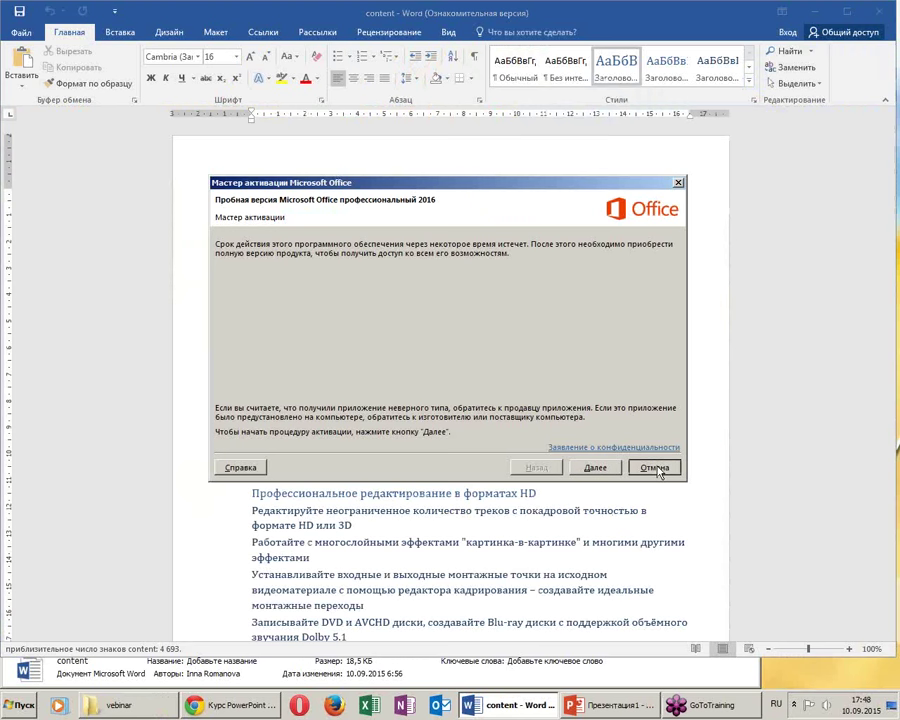
left_click(655, 468)
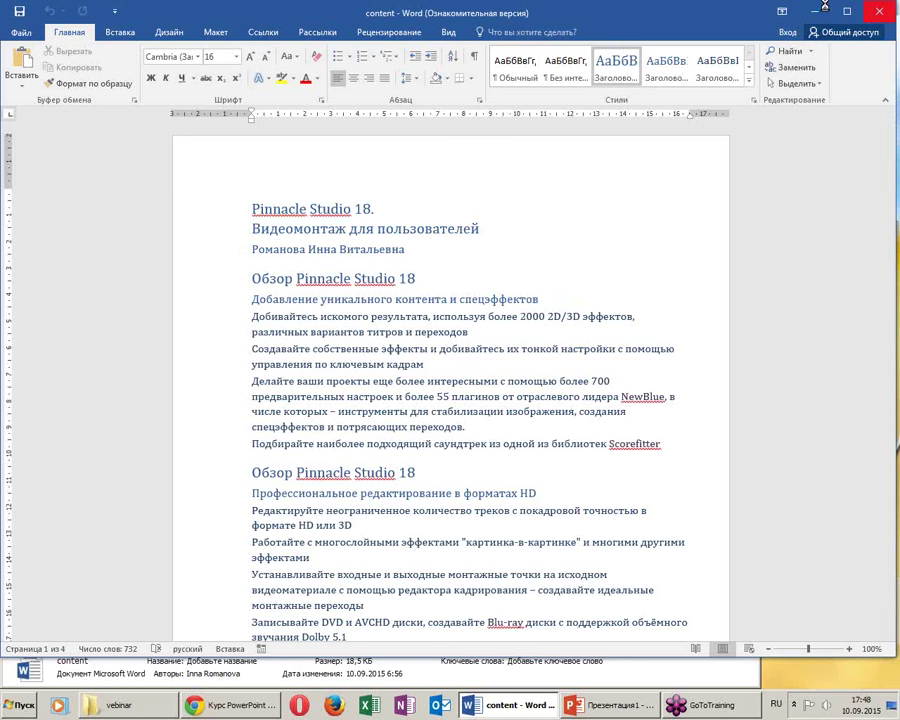
left_click(818, 14)
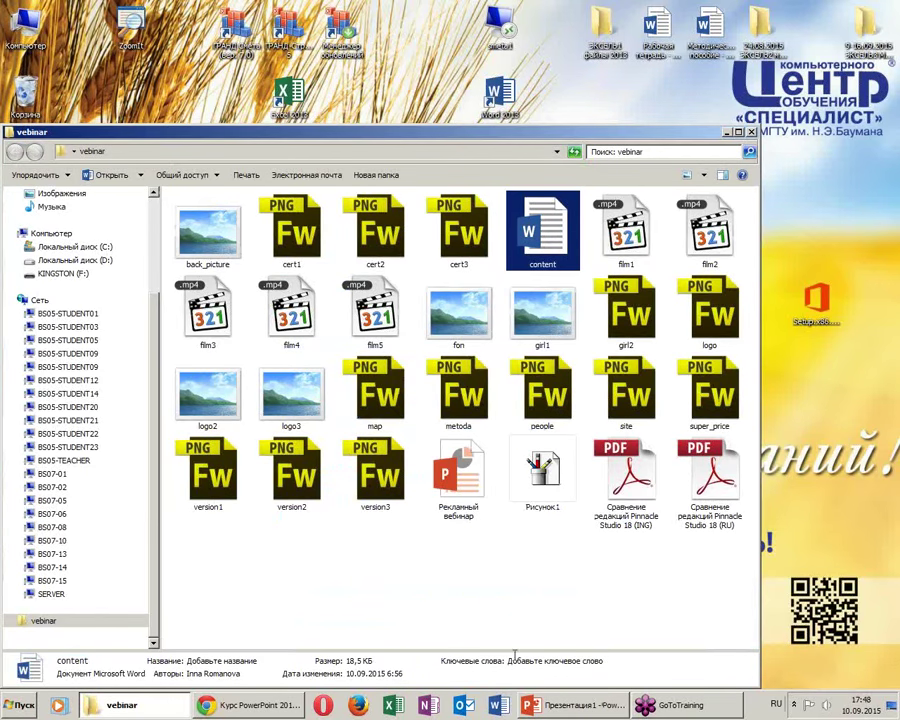
left_click(530, 588)
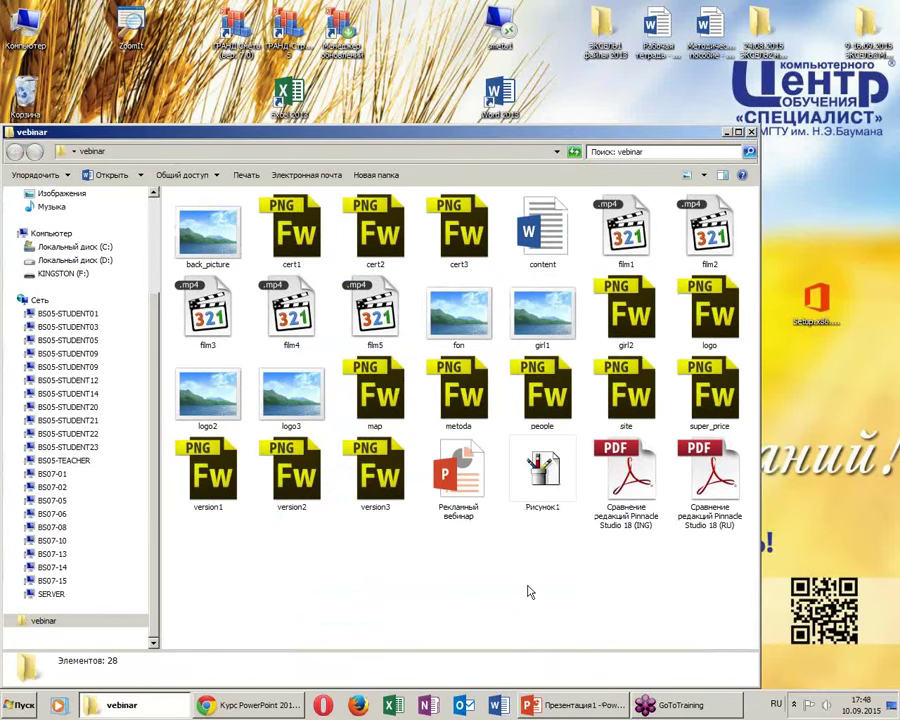
left_click(572, 705)
Remove the blank slide 1 from the thumbnail pane, leaving 10 slides
left_click(88, 84)
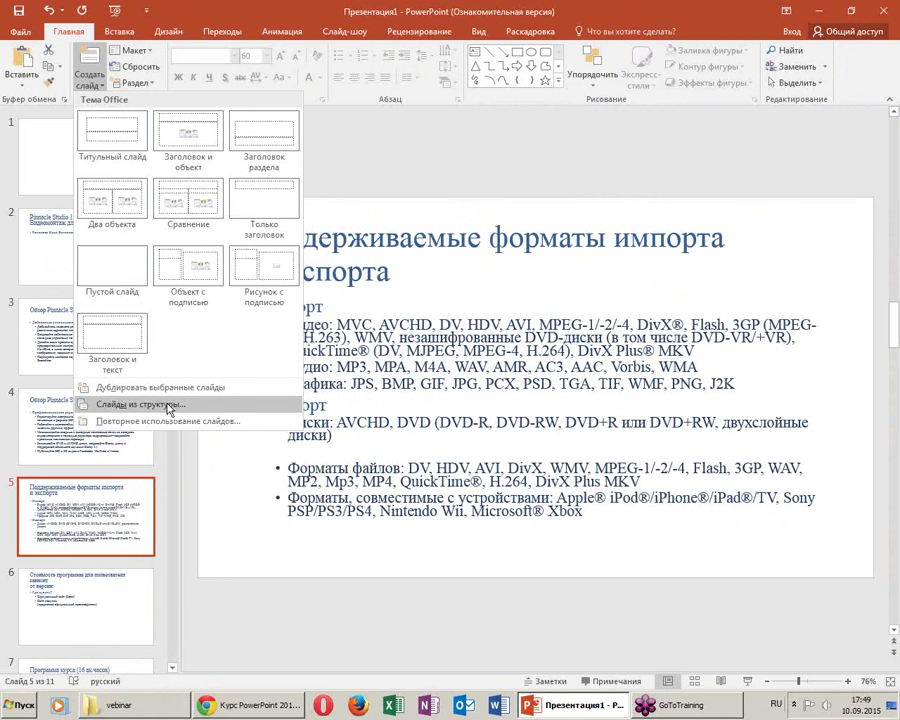
key("Escape")
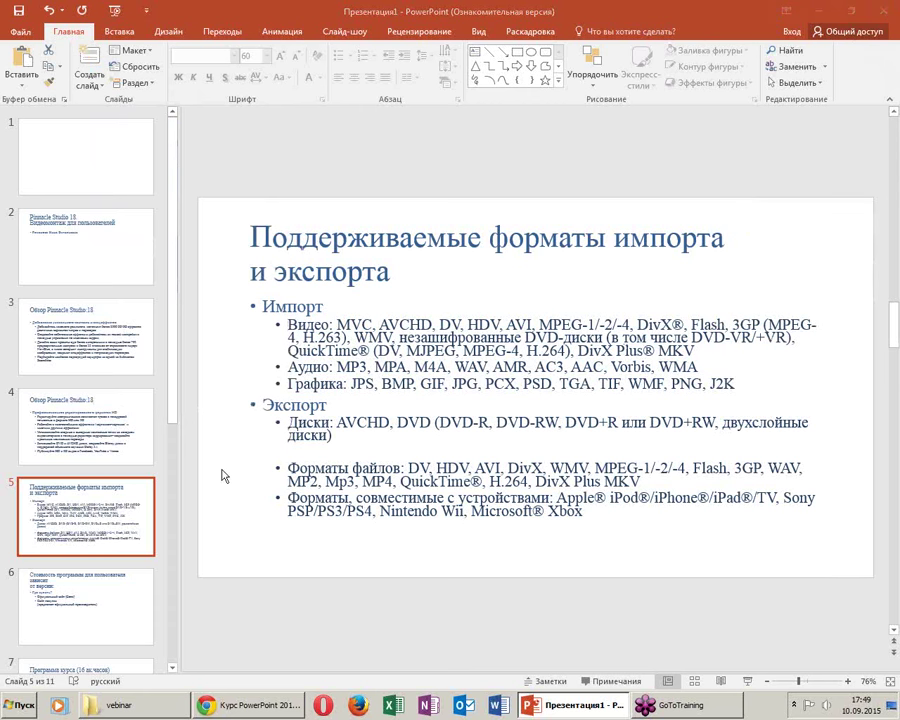
left_click(88, 275)
scroll(38, 365, "down", 2)
scroll(44, 376, "down", 3)
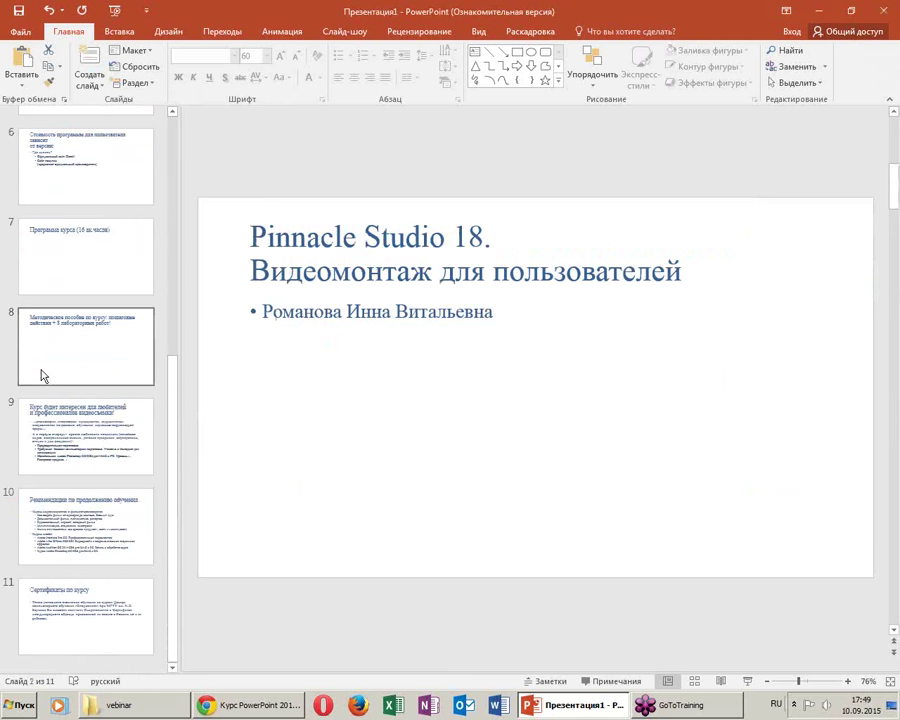
scroll(43, 376, "up", 3)
scroll(52, 374, "up", 2)
left_click(72, 181)
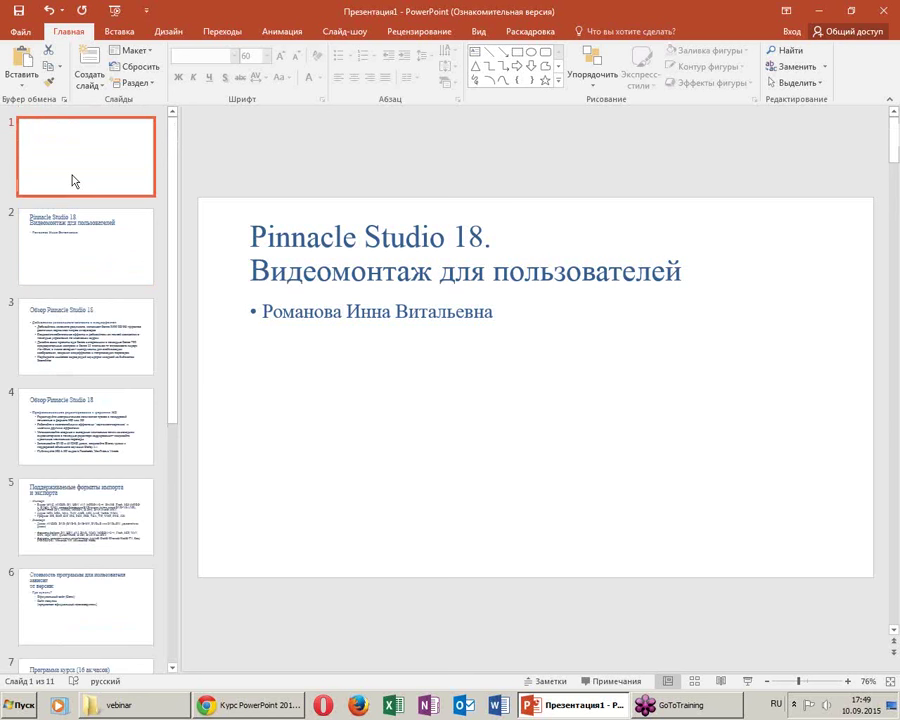
key("Delete")
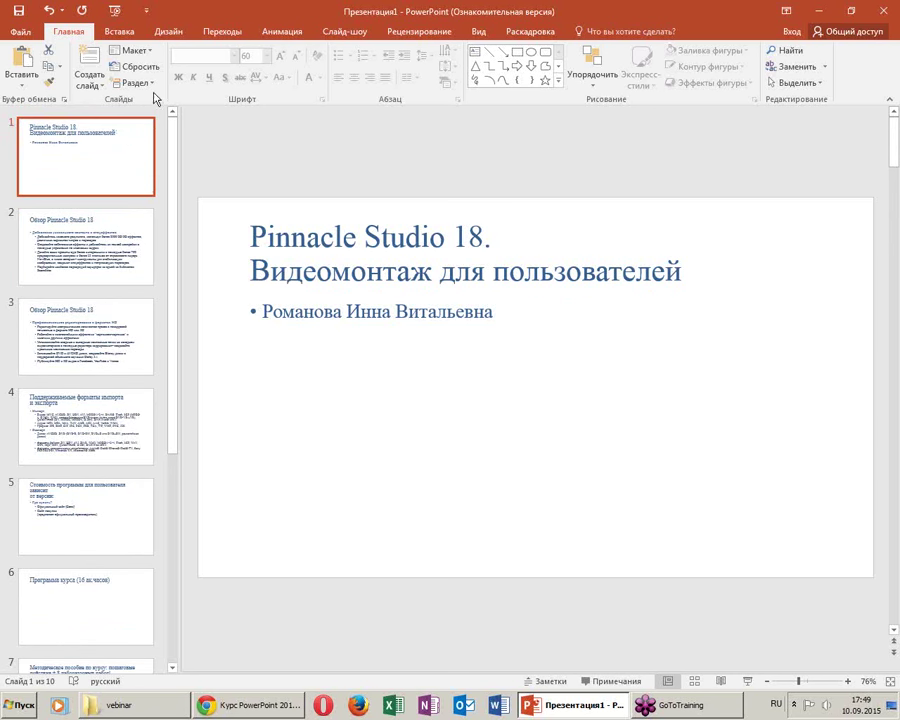
left_click(143, 57)
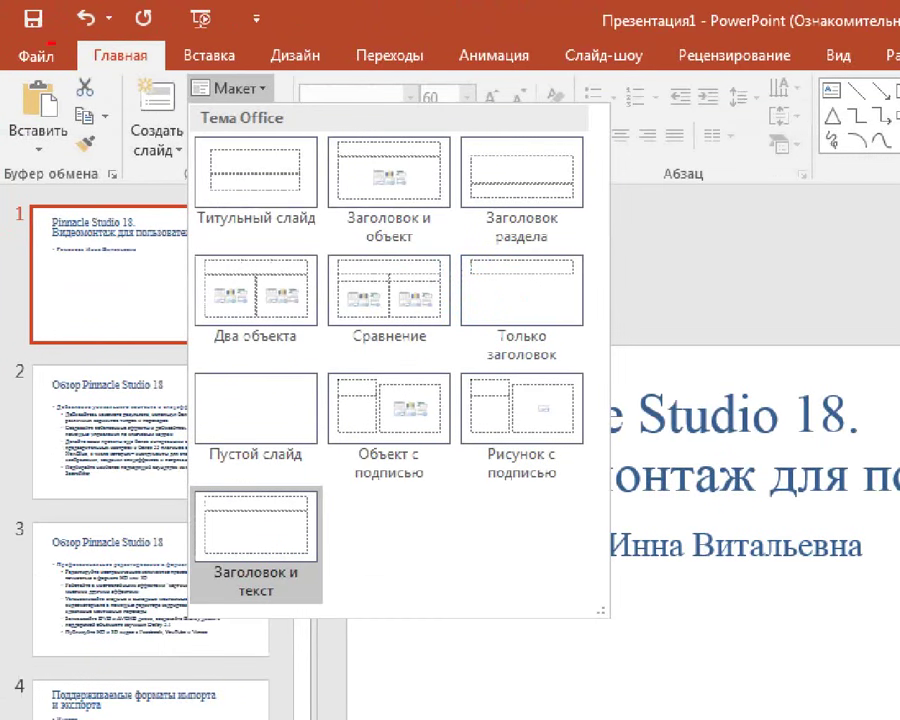
Apply the Title Slide (Титульный слайд) layout to slide 1
left_click_drag(280, 106, 292, 88)
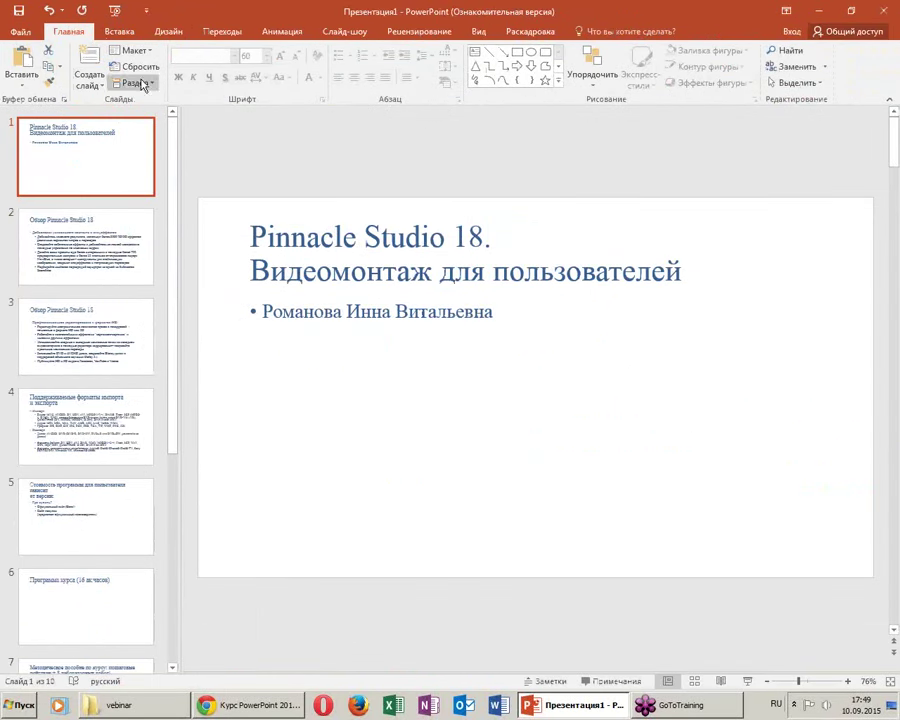
left_click(138, 51)
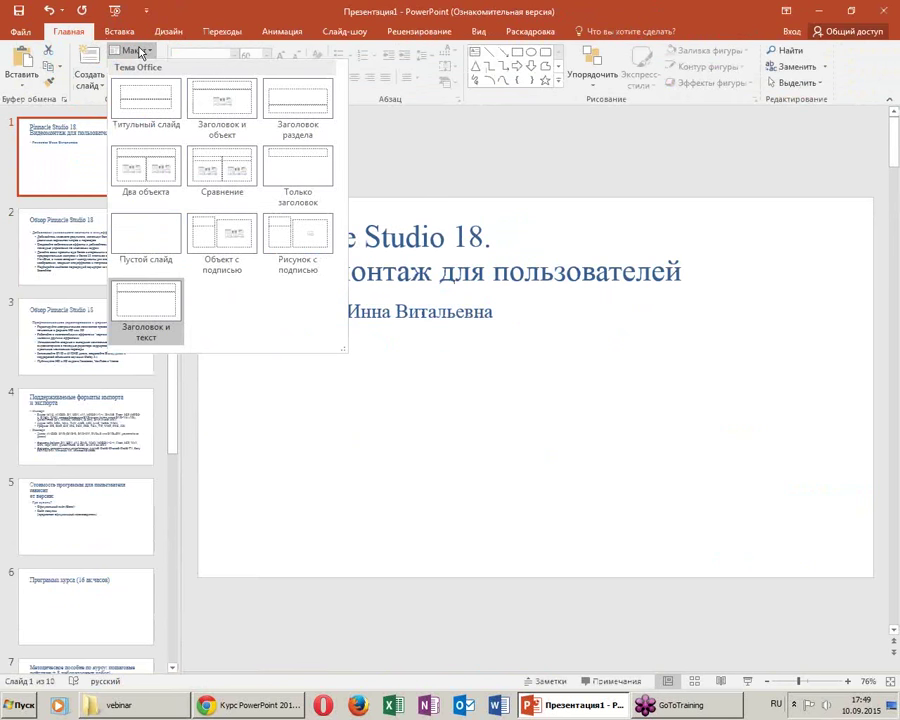
left_click(149, 113)
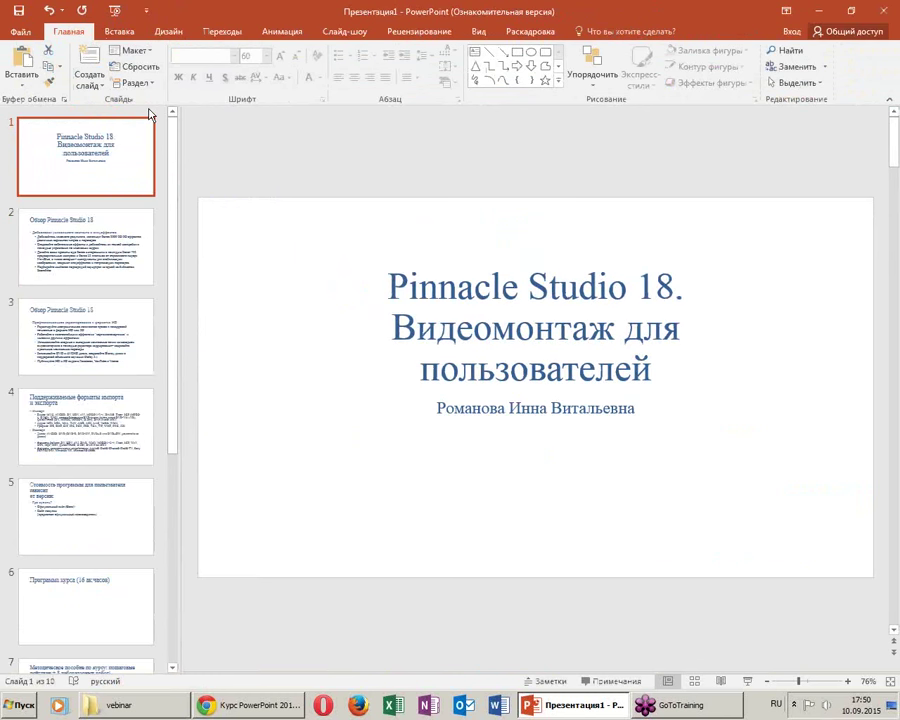
left_click(490, 325)
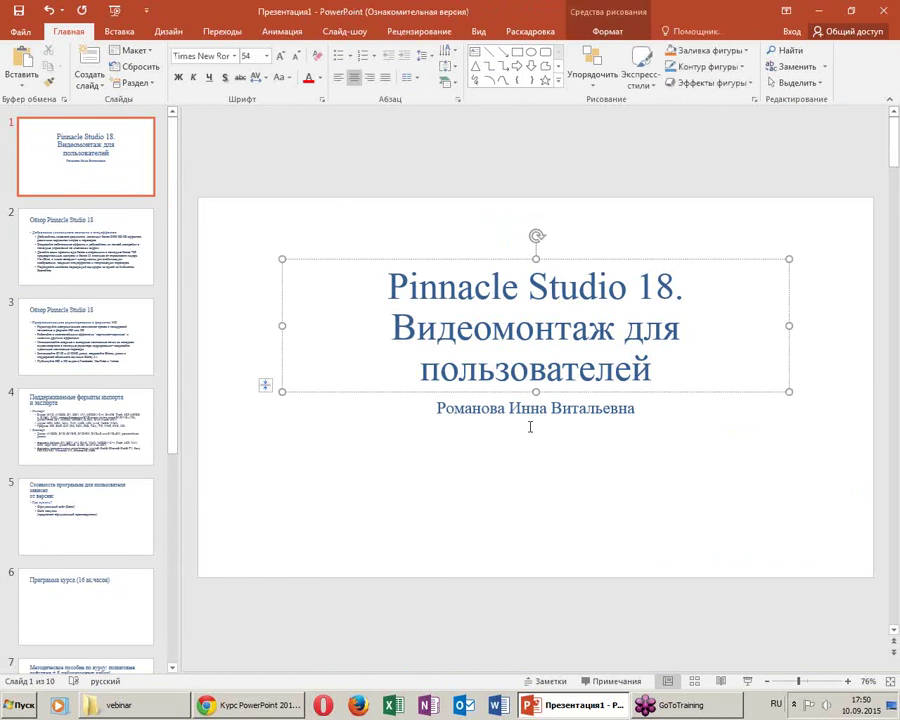
left_click(529, 368)
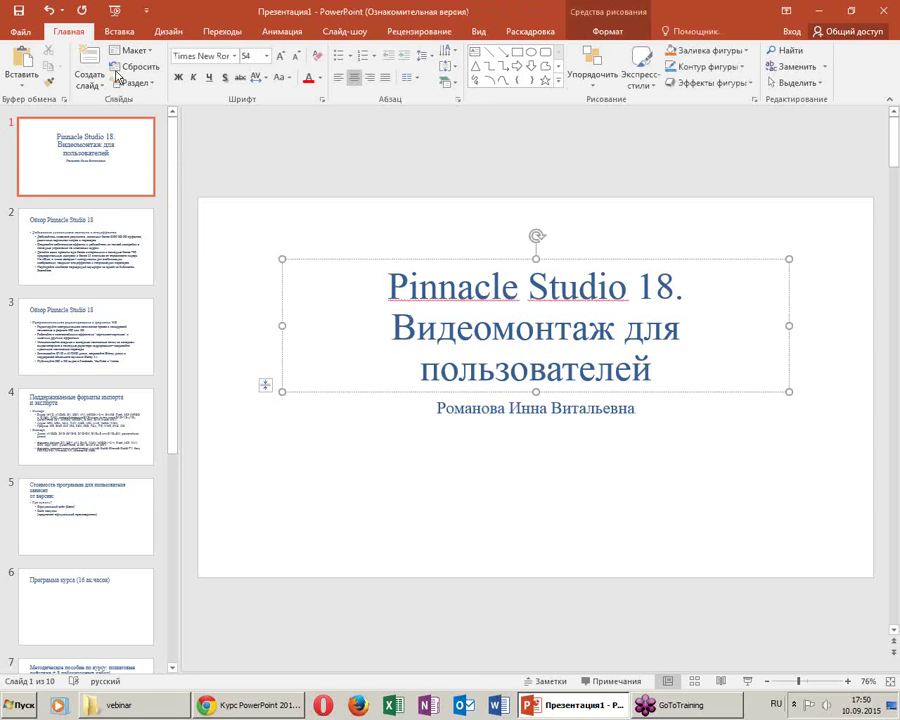
left_click(130, 50)
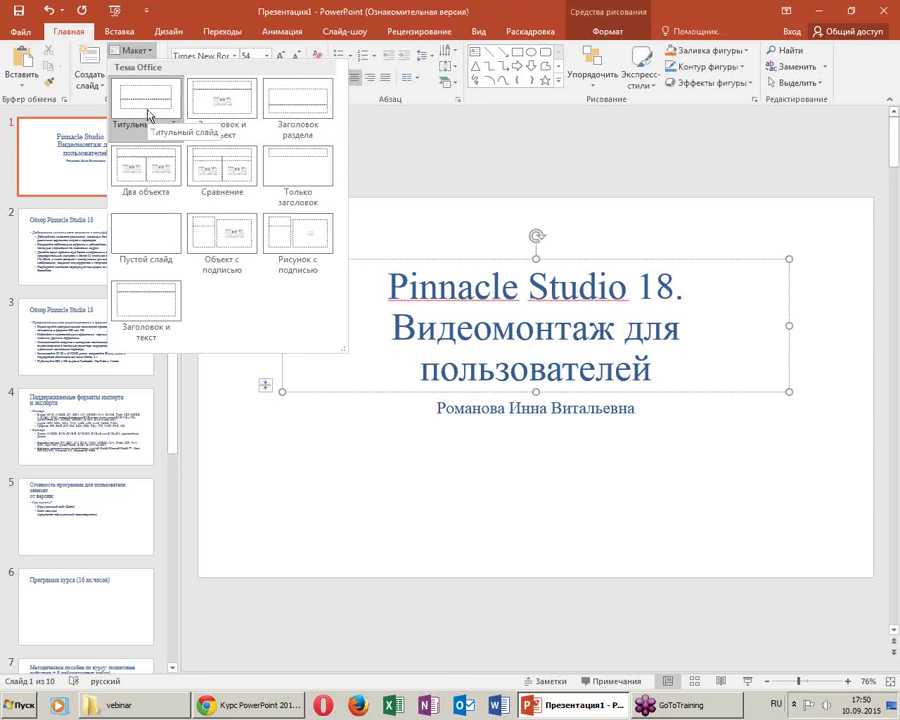
left_click(88, 172)
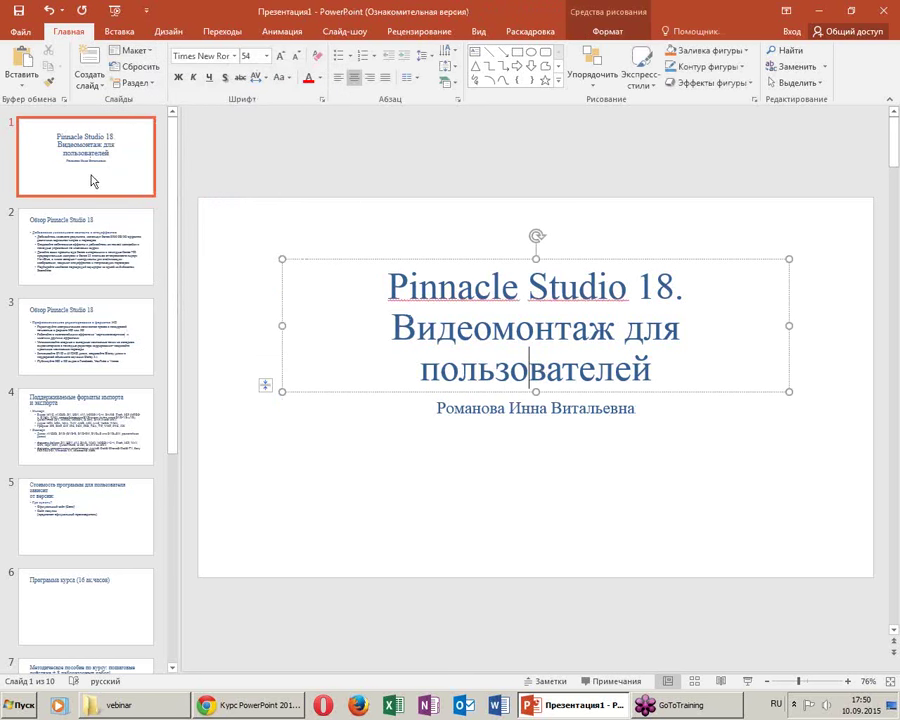
Reset the Обзор Pinnacle Studio 18 slide's placeholders to the layout defaults
key("ctrl+a")
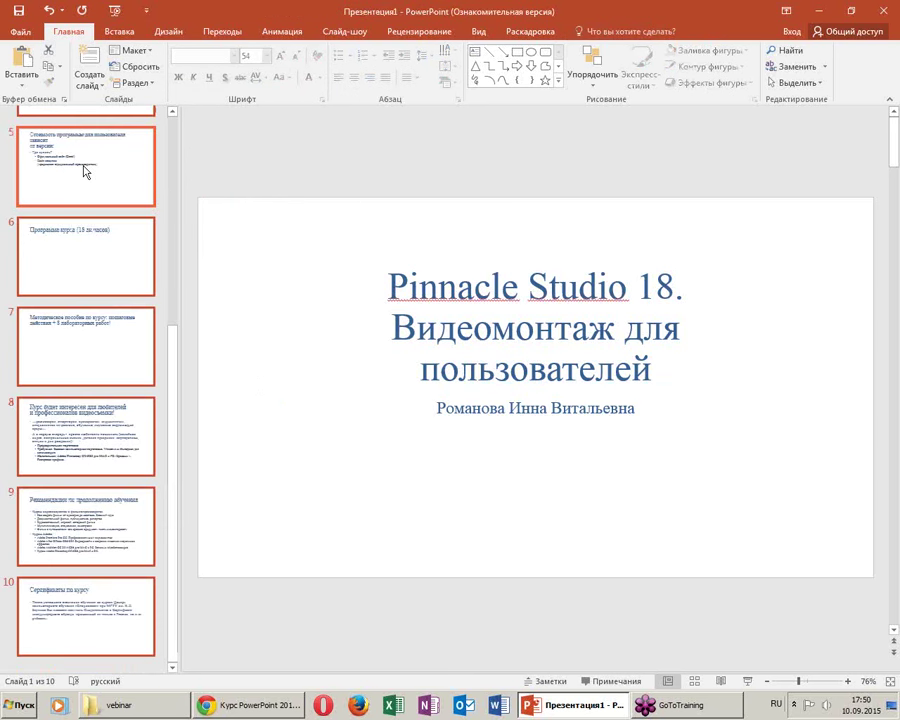
scroll(97, 235, "up", 3)
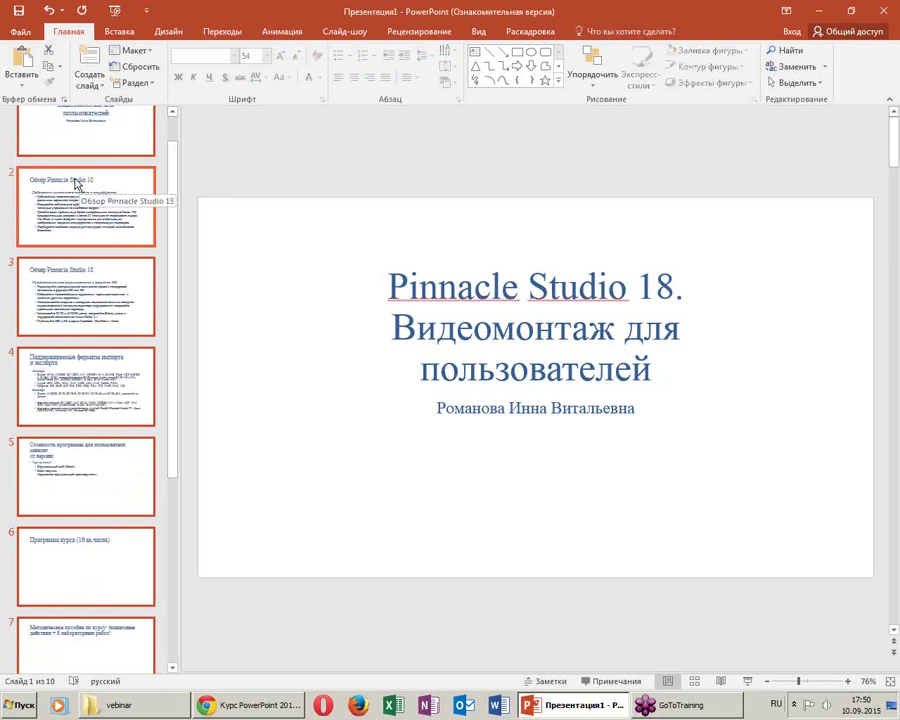
left_click(74, 206)
scroll(70, 207, "down", 3)
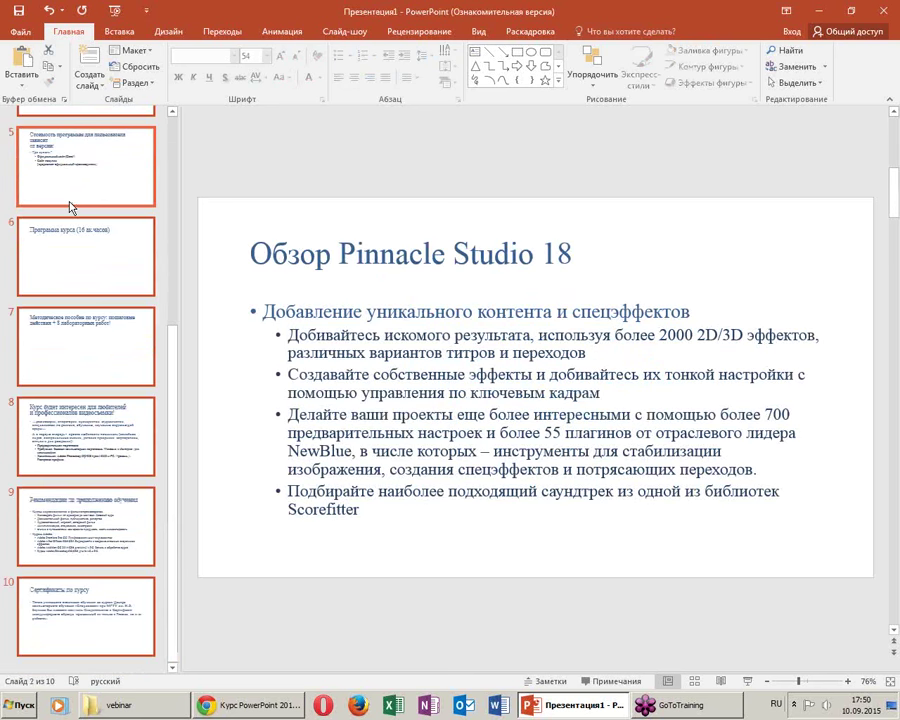
scroll(70, 207, "up", 2)
scroll(70, 207, "up", 2)
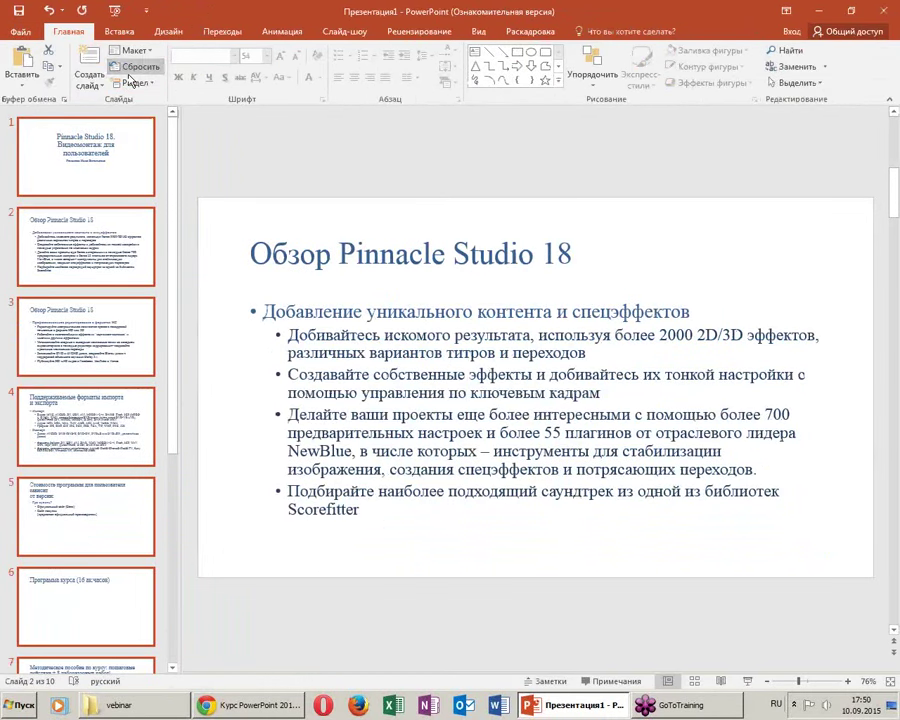
left_click(128, 70)
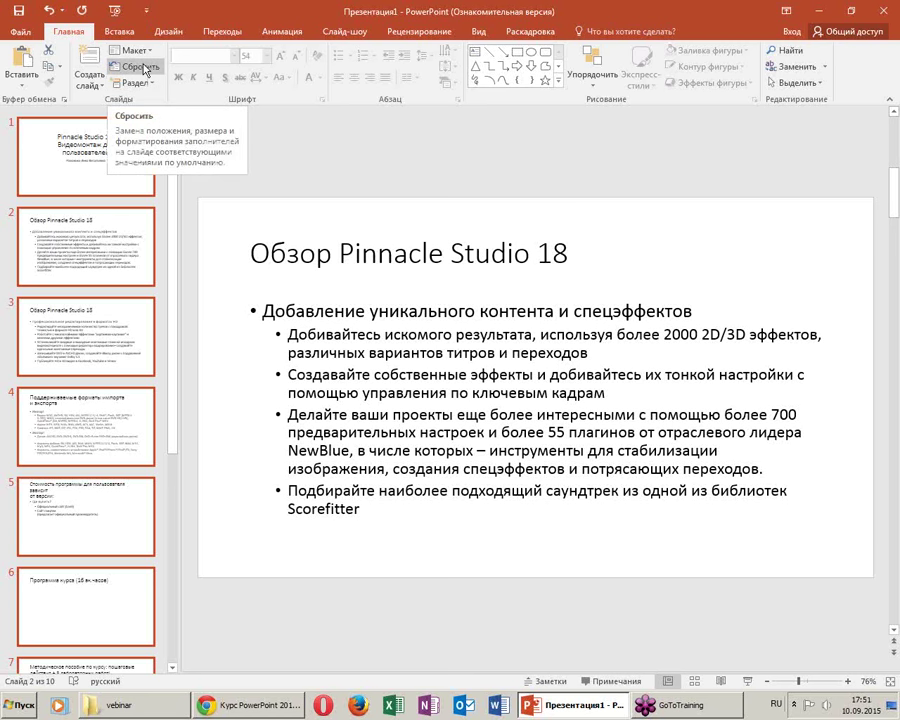
Review the title and overview slides, ending on slide 10, Сертификаты по курсу
left_click(81, 158)
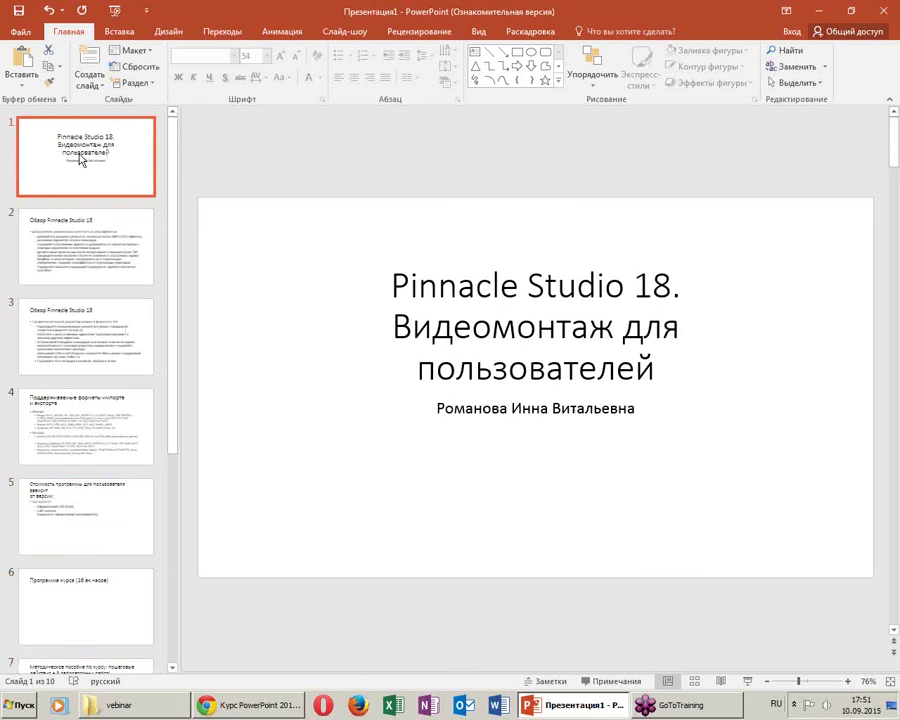
left_click(80, 220)
left_click(76, 165)
left_click(100, 248)
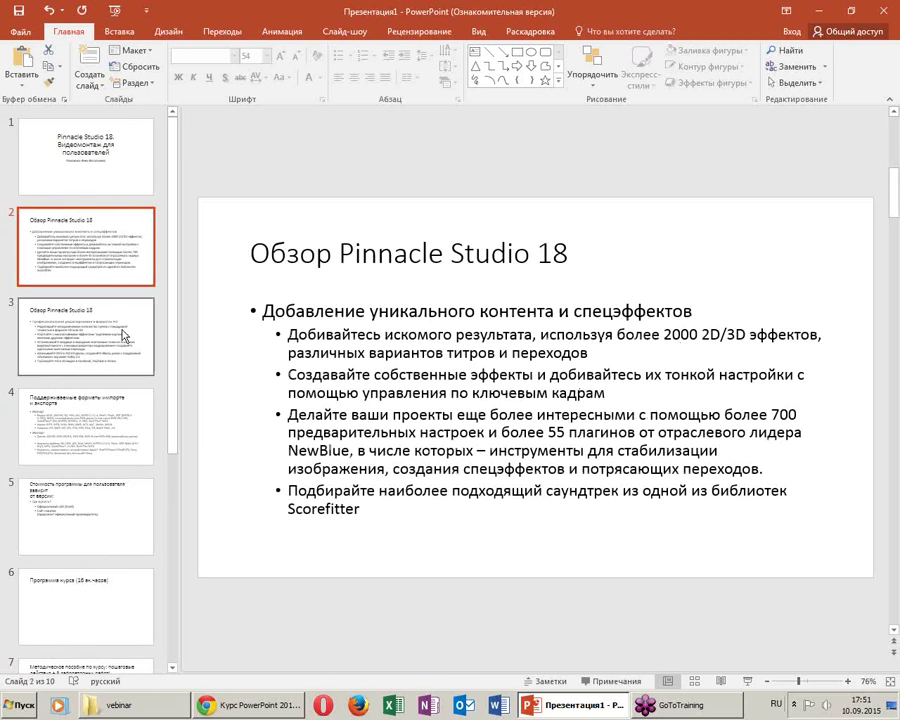
left_click(120, 335)
scroll(120, 335, "down", 3)
scroll(120, 335, "down", 2)
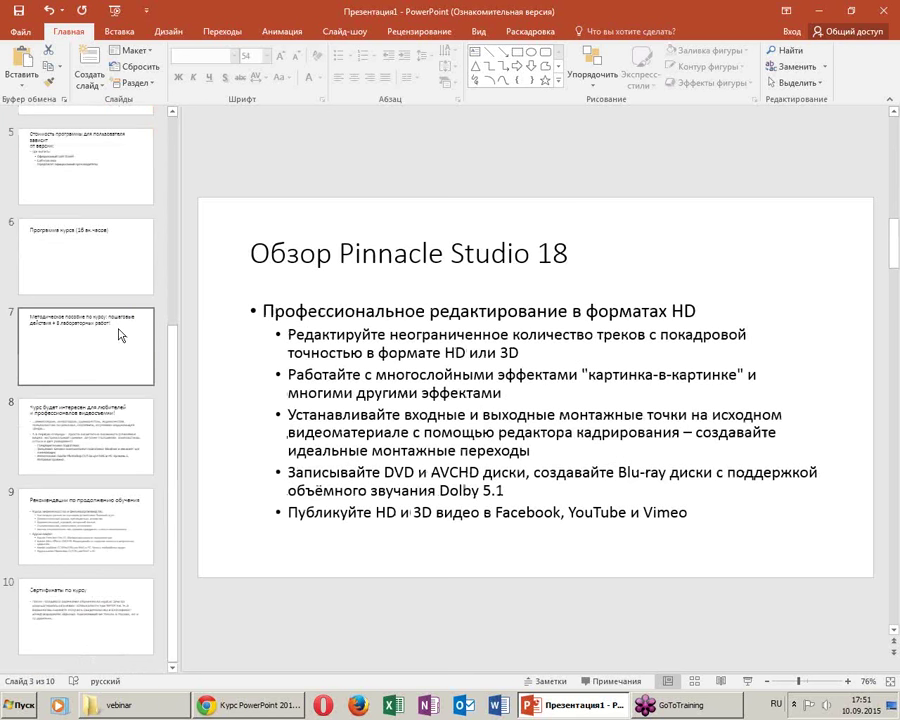
left_click(90, 595)
scroll(100, 500, "up", 5)
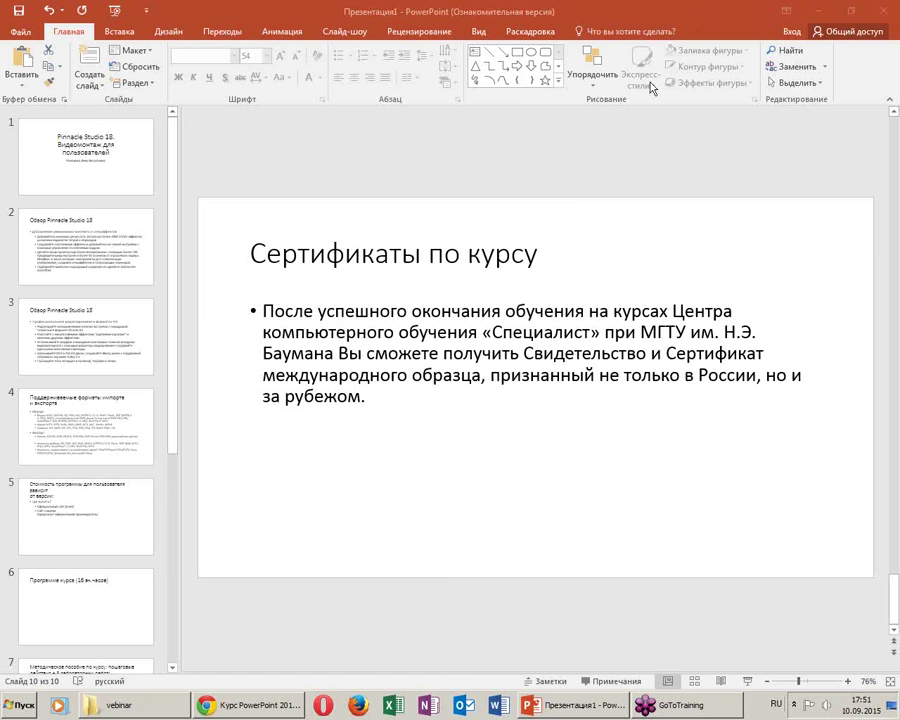
Save the deck as Pinnacle Studio 18 in the vebinar folder
left_click(58, 135)
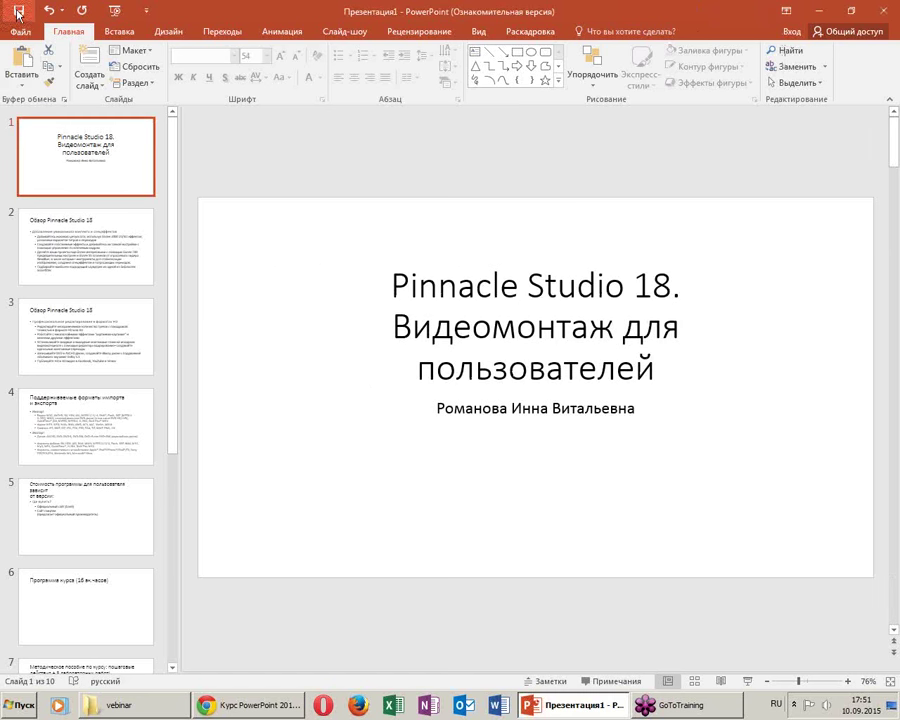
left_click(17, 13)
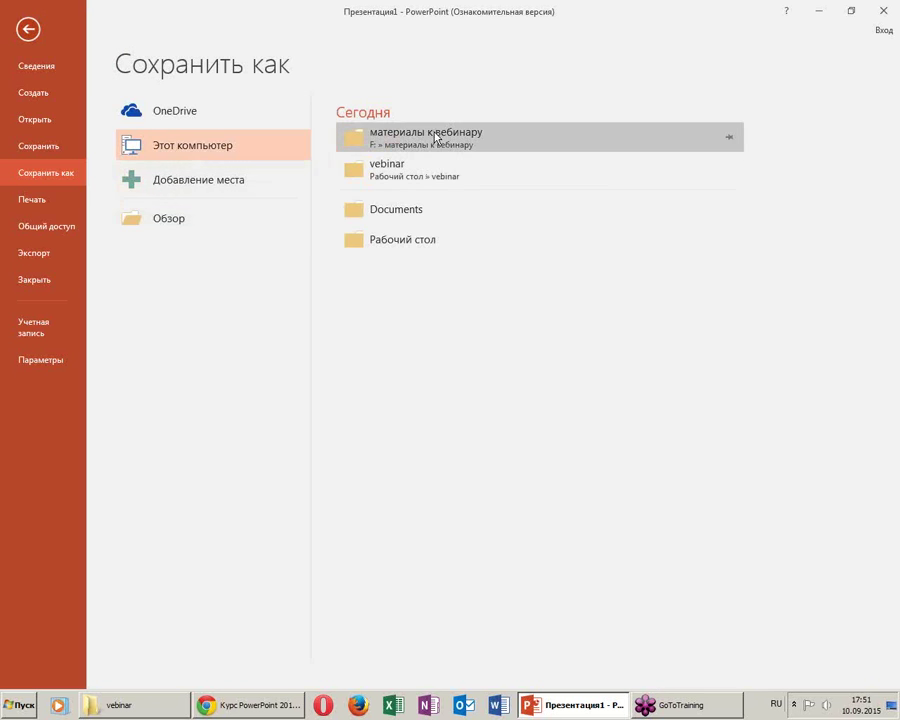
left_click(400, 178)
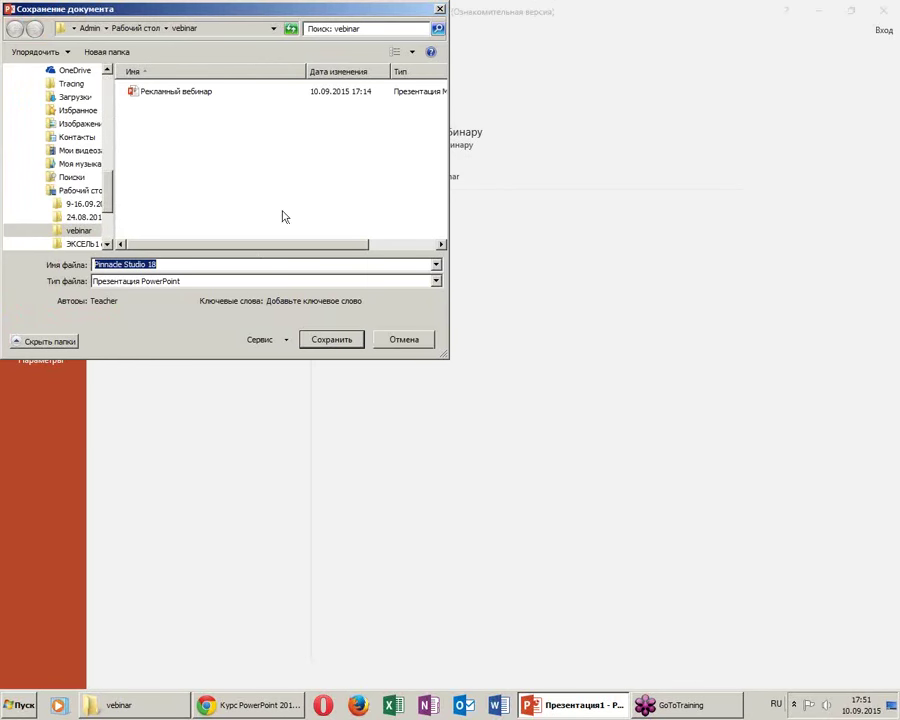
left_click(347, 341)
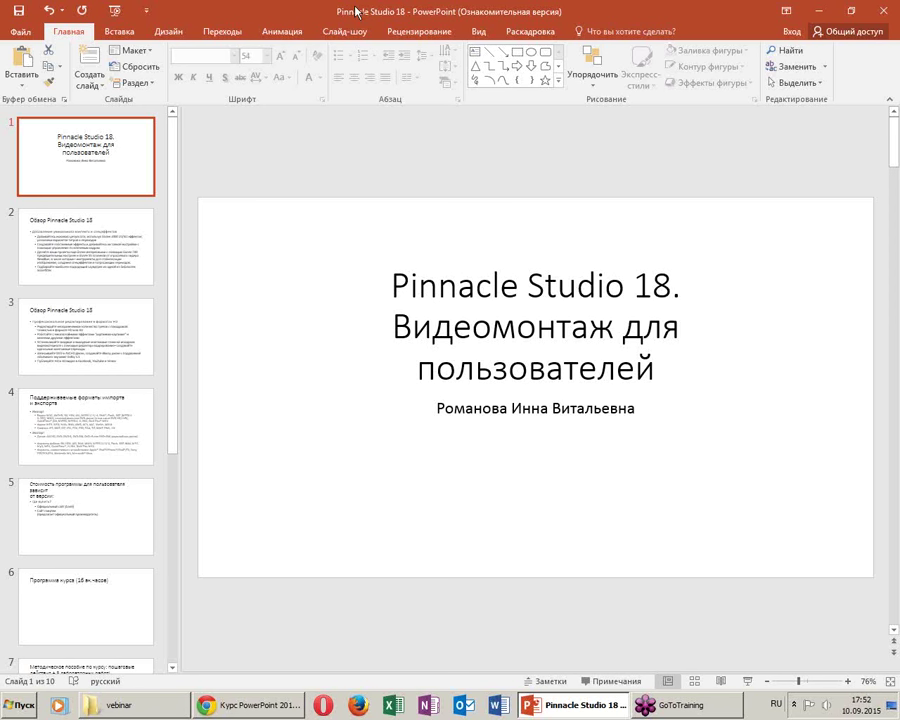
Switch to Slide Master view from Вид and browse the title, content and section header layouts
left_click(480, 32)
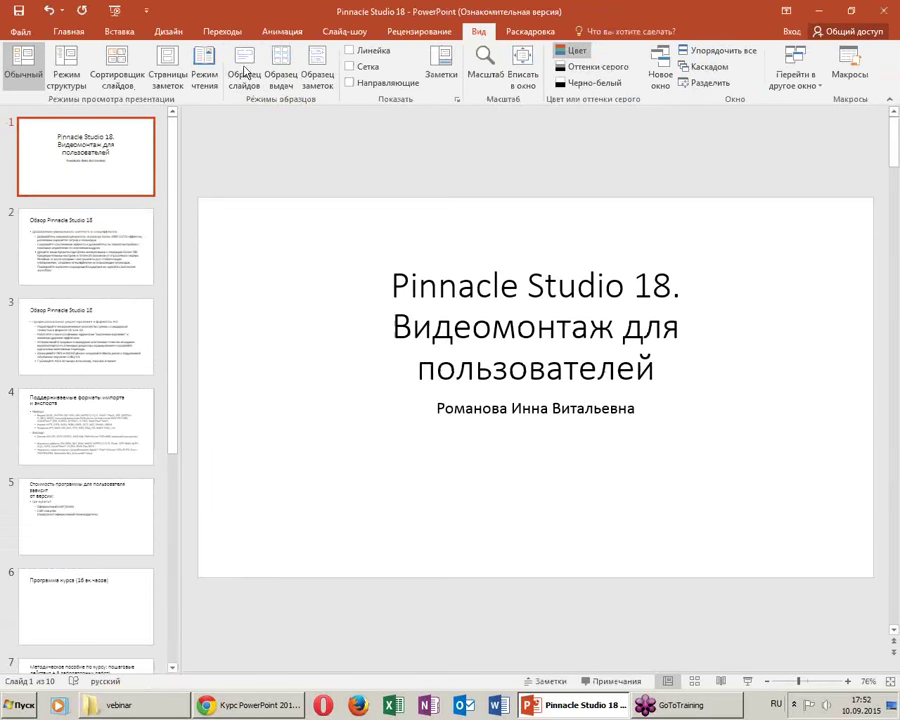
left_click(243, 65)
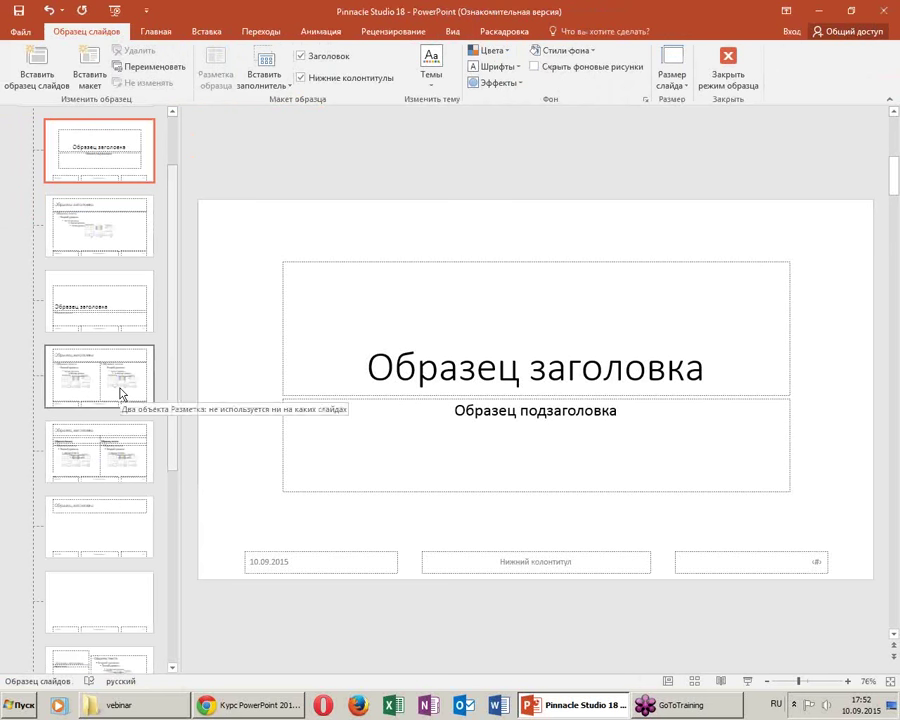
scroll(120, 393, "up", 1)
scroll(120, 393, "down", 1)
scroll(120, 393, "down", 4)
scroll(120, 393, "down", 1)
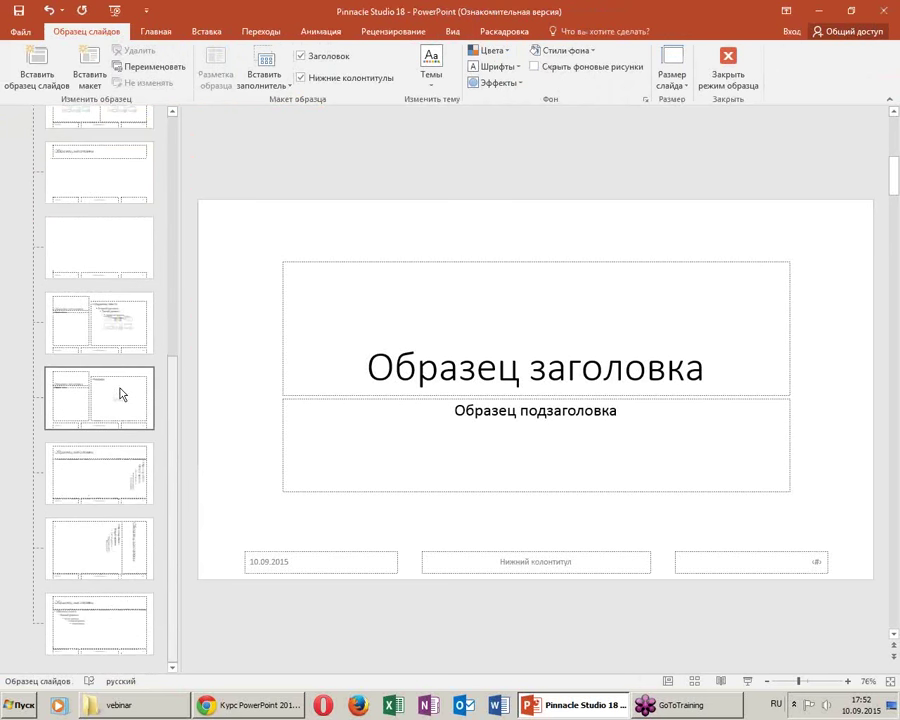
scroll(120, 393, "up", 3)
scroll(120, 393, "up", 3)
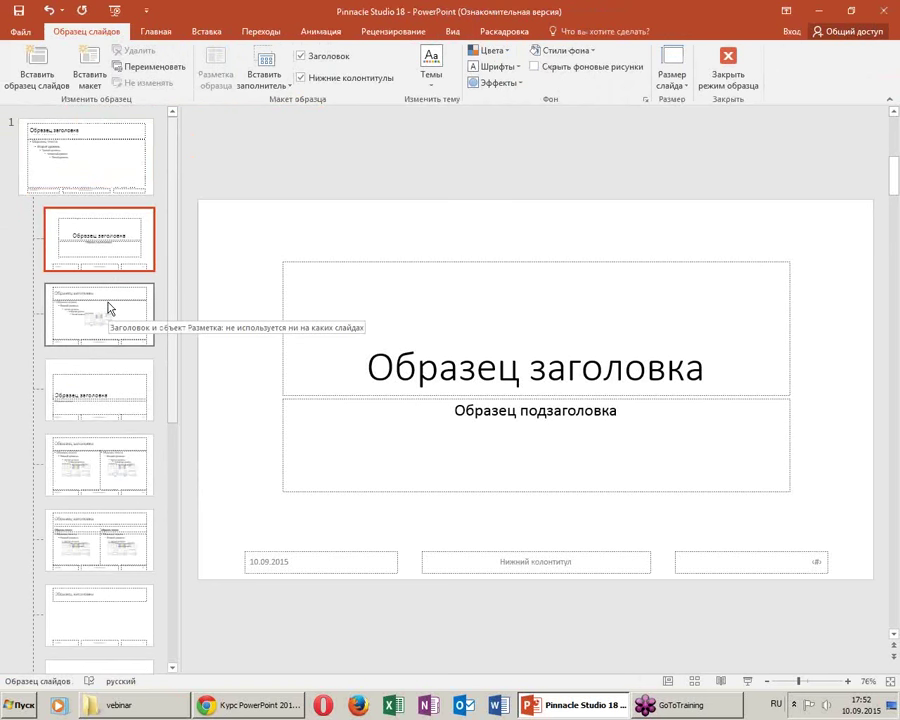
left_click(110, 308)
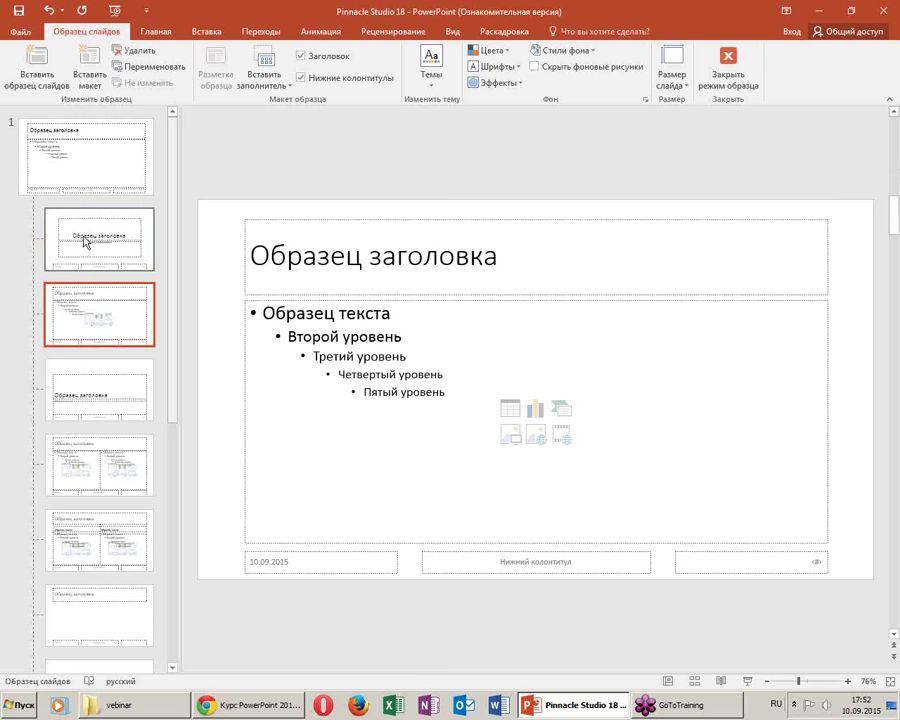
left_click(58, 234)
left_click(103, 333)
left_click(97, 390)
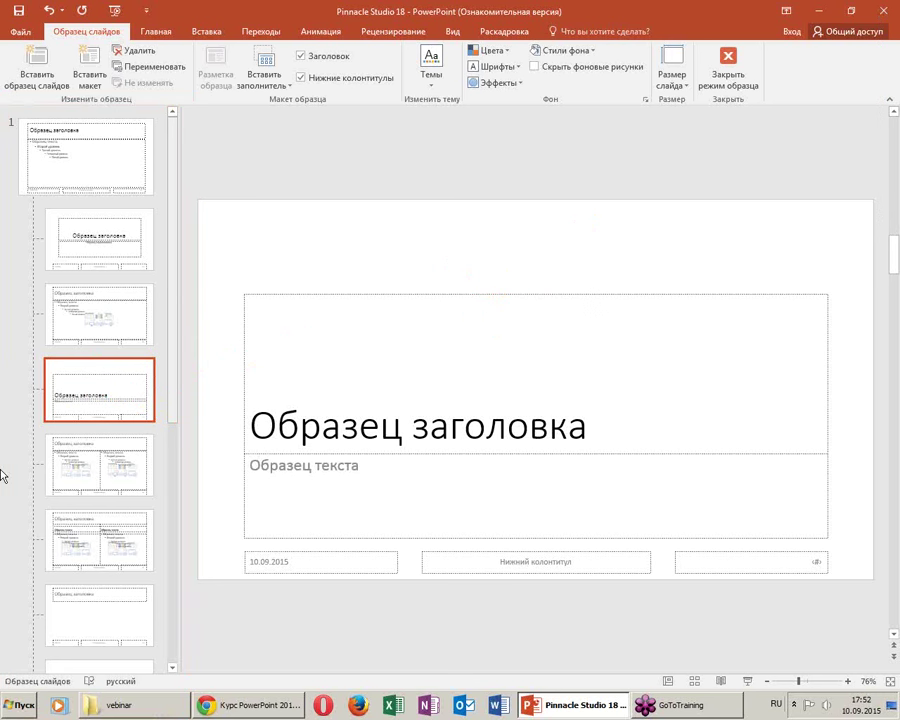
Select the top master slide, highlighting its thumbnail with on-screen annotations
left_click(105, 170)
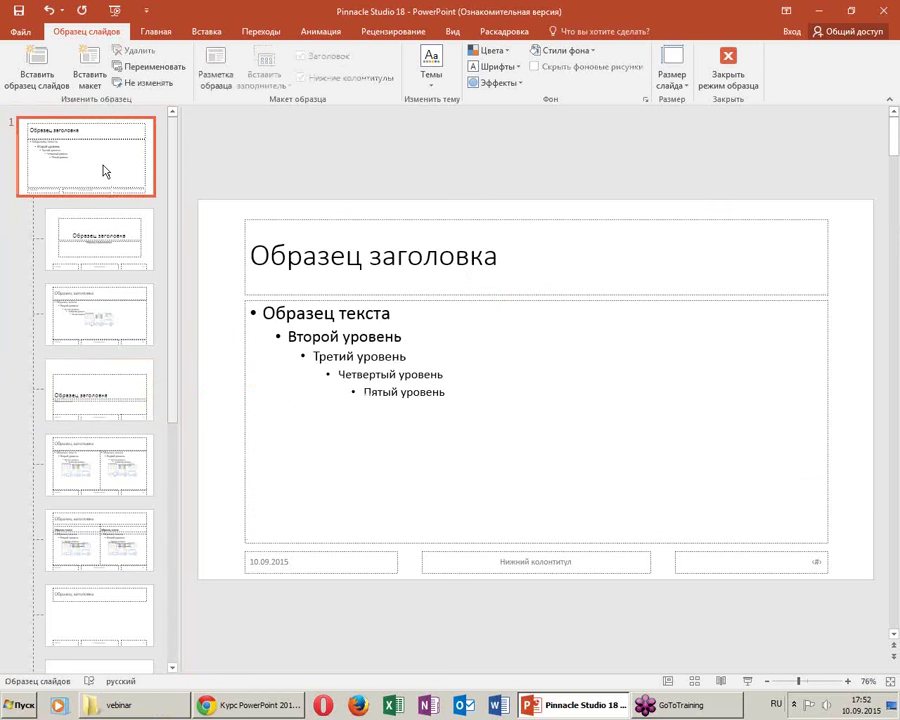
mouse_move(3, 106)
left_mouse_down()
mouse_move(156, 196)
mouse_move(205, 209)
left_mouse_up()
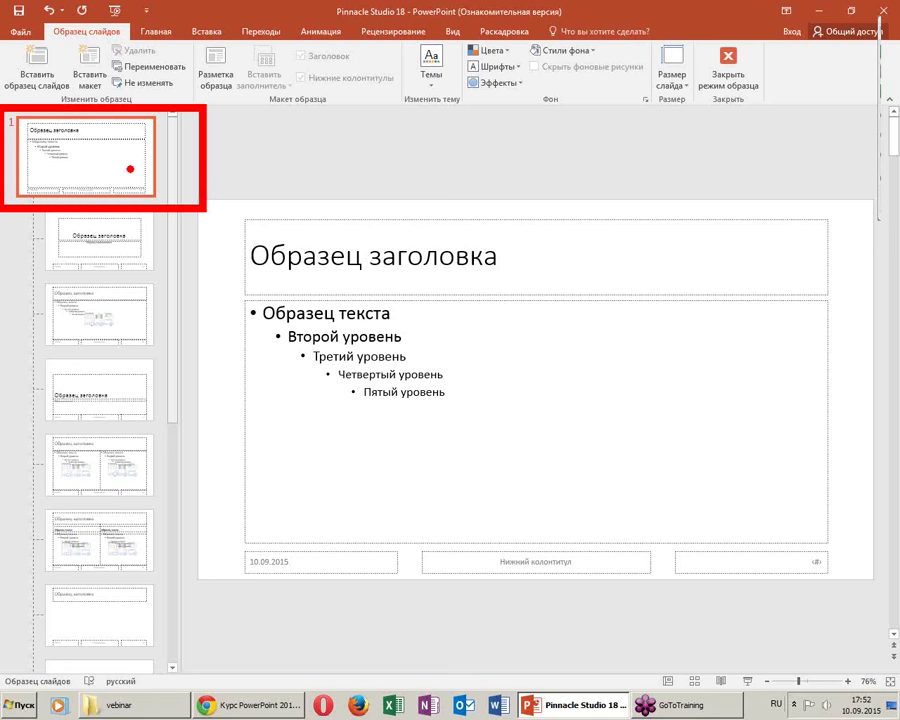
left_click_drag(124, 136, 190, 124)
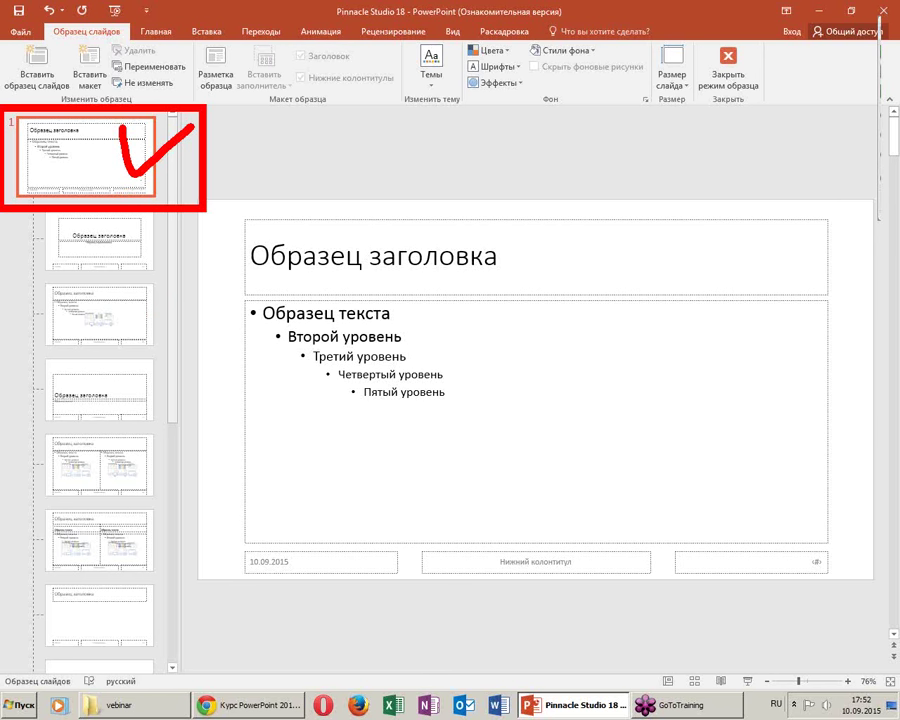
key("Escape")
left_click(110, 246)
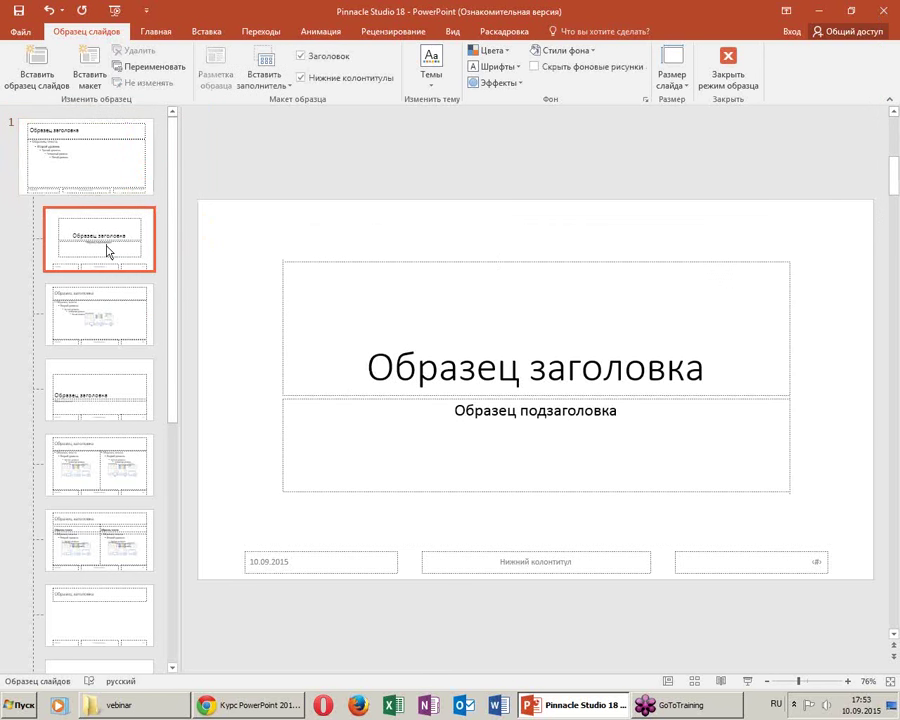
key("Down")
left_click(118, 262)
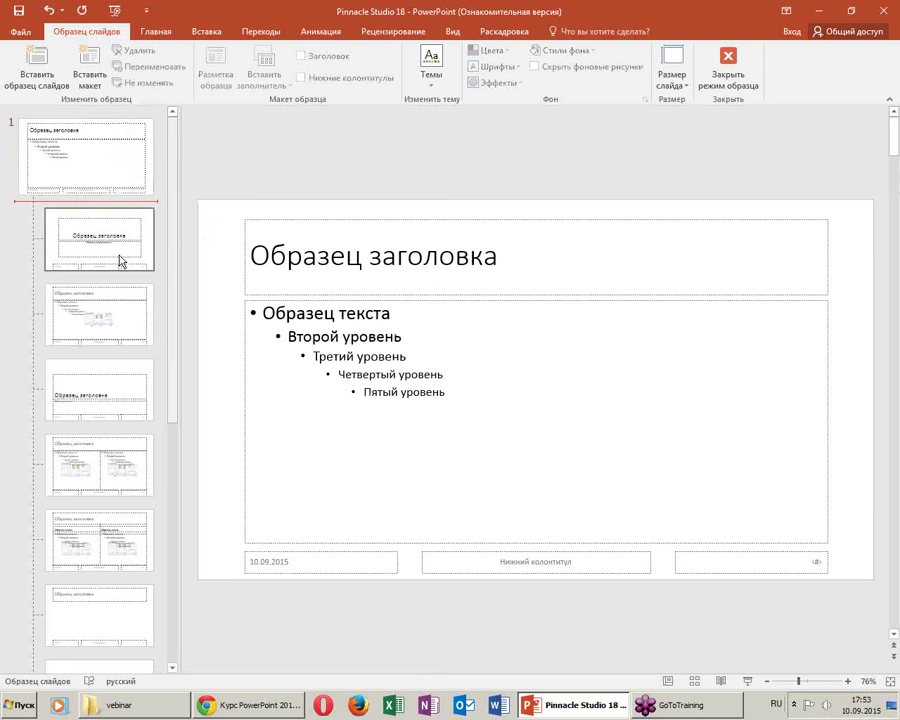
left_click(110, 168)
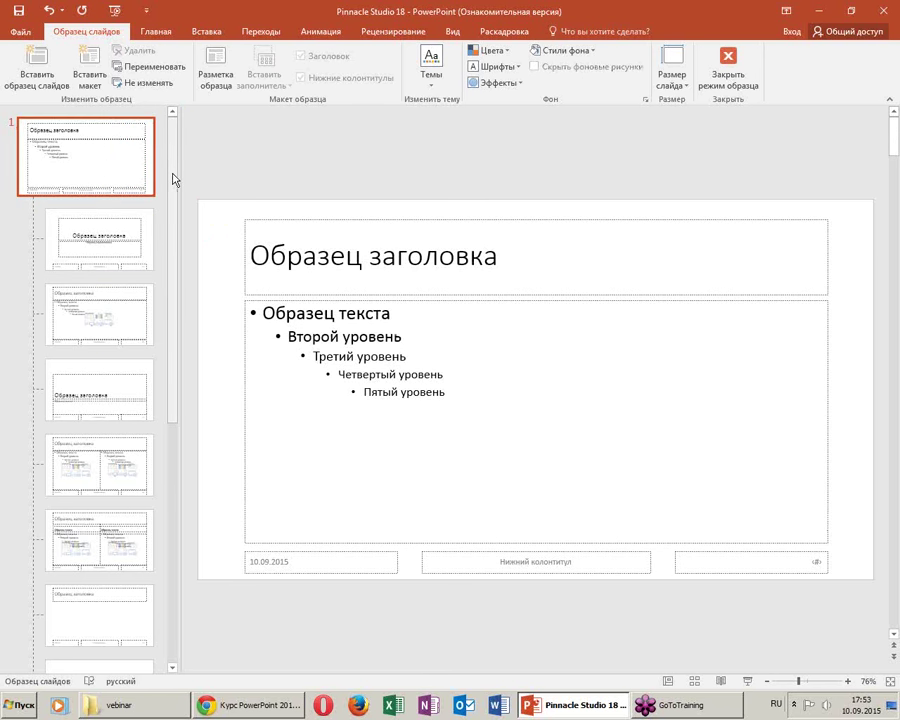
left_click_drag(175, 179, 173, 62)
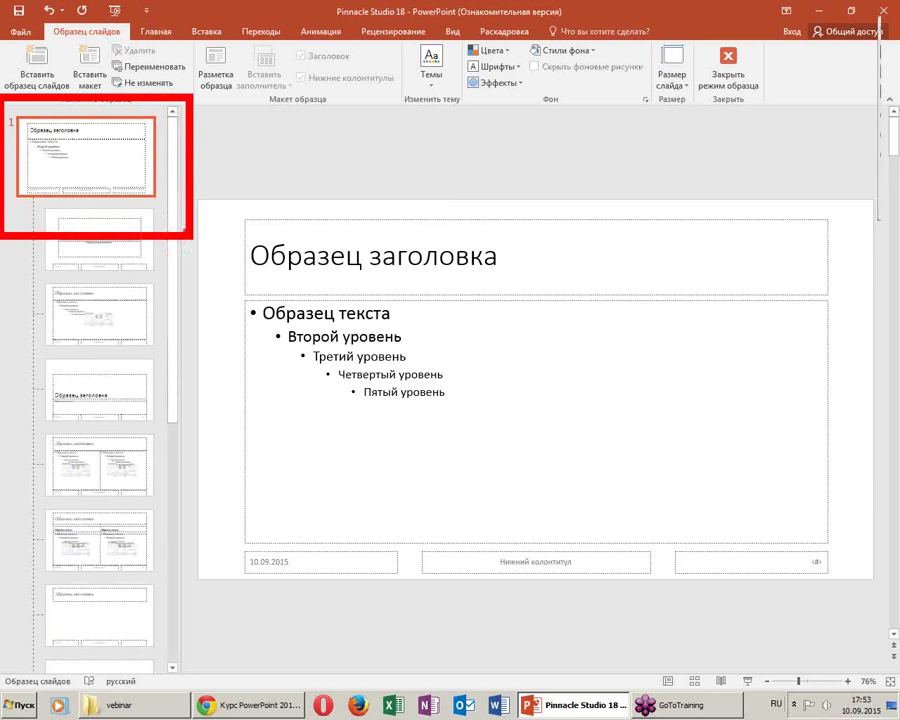
left_click_drag(4, 142, 29, 137)
key("Escape")
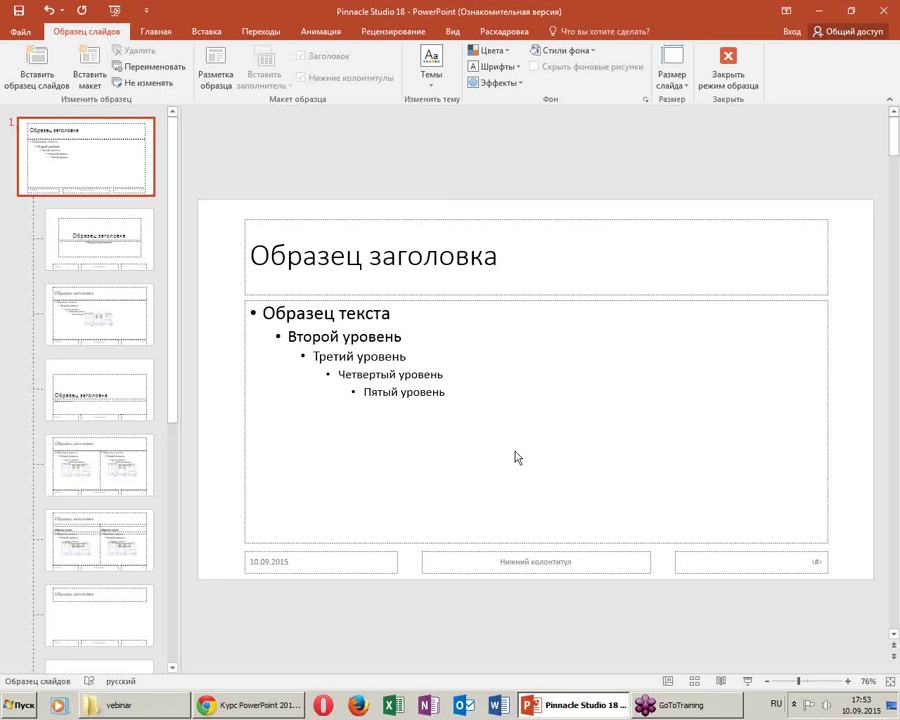
Make the master title text blue, bold and 36 pt instead of 44 pt
left_click(304, 256)
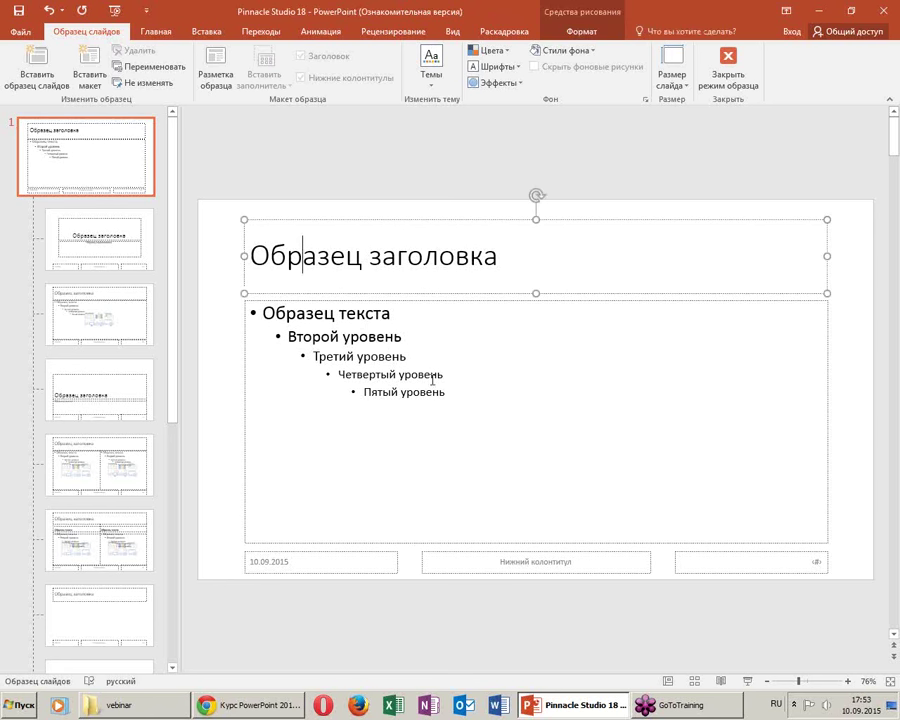
triple_click(447, 248)
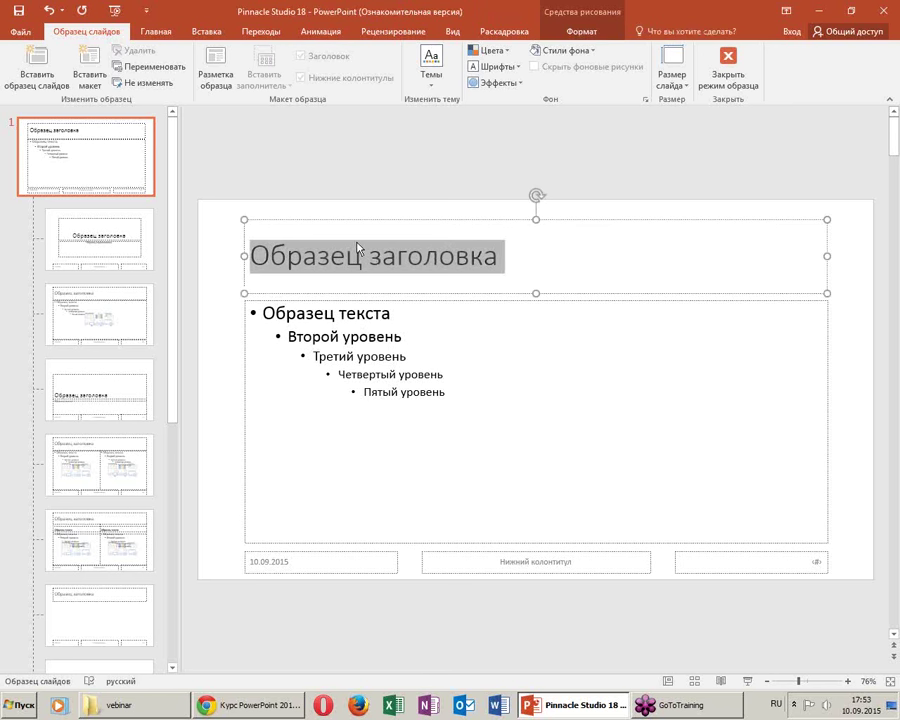
left_click(155, 31)
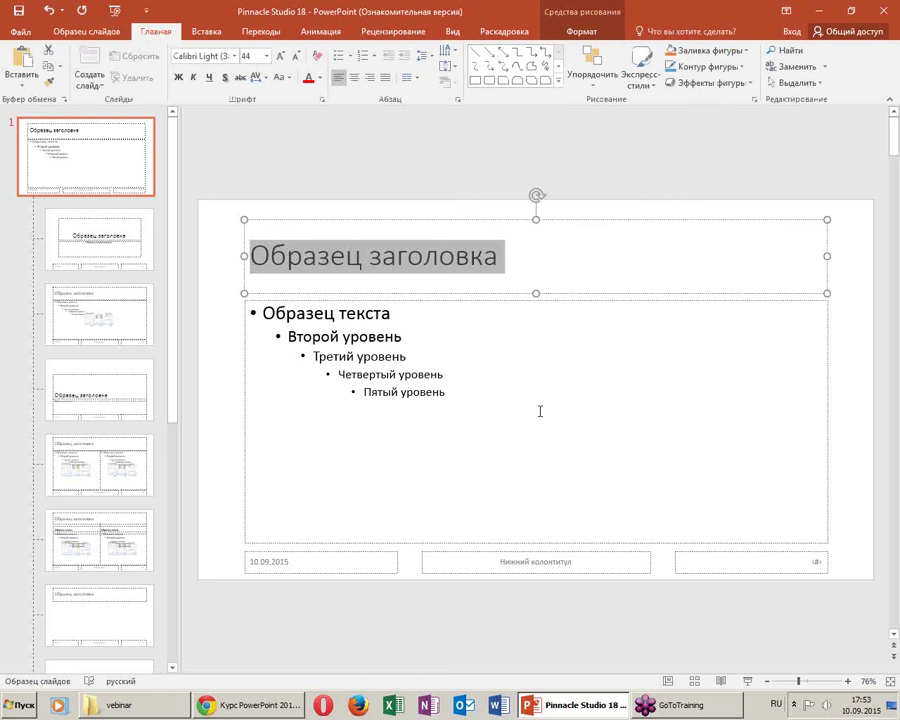
left_click(320, 77)
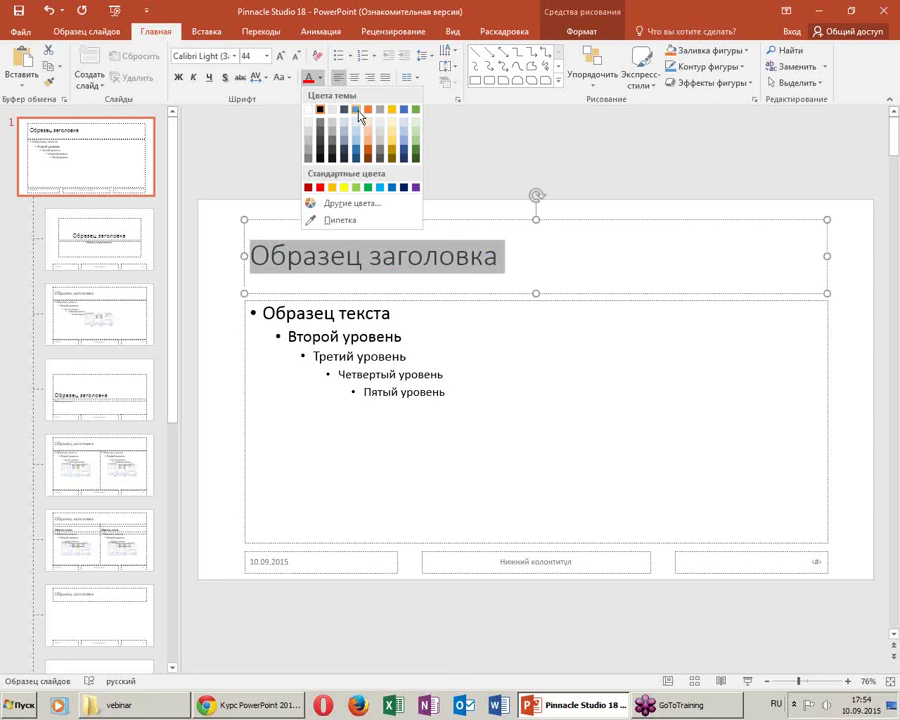
key("Escape")
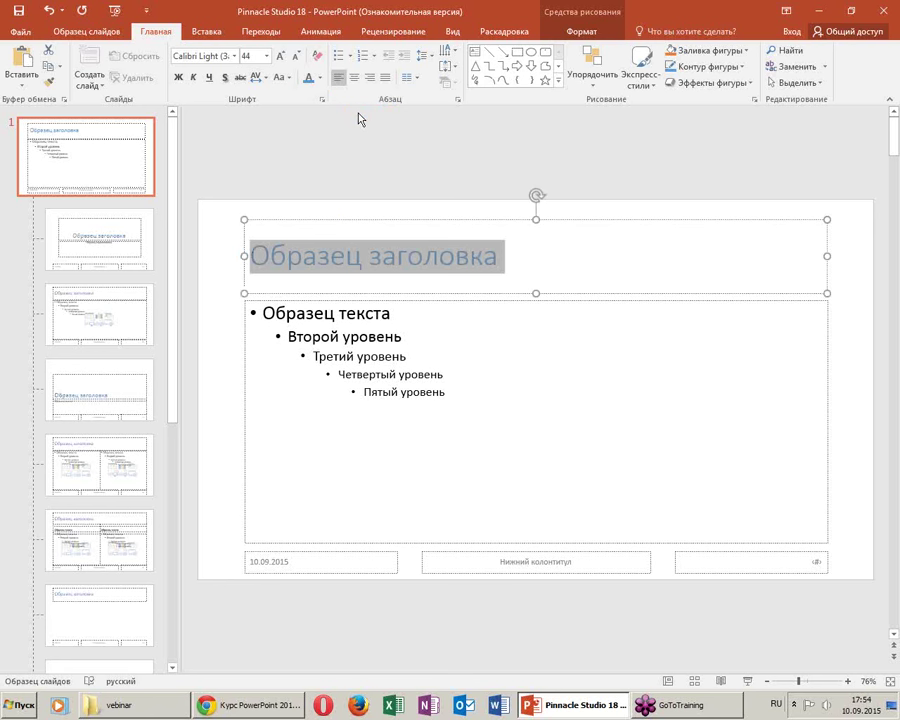
key("ctrl+b")
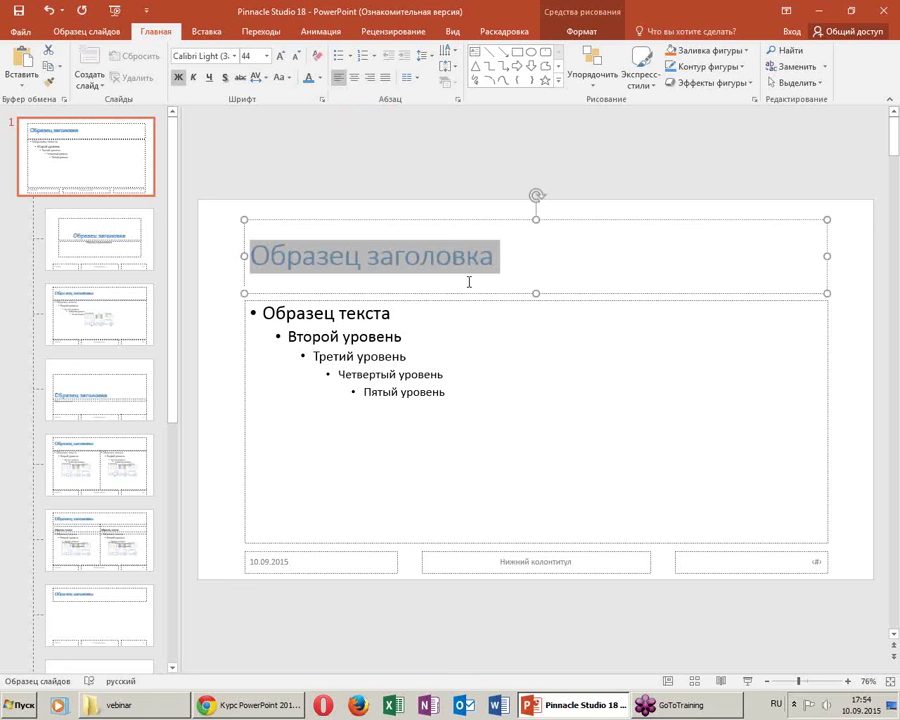
left_click(252, 56)
type("35")
key("Return")
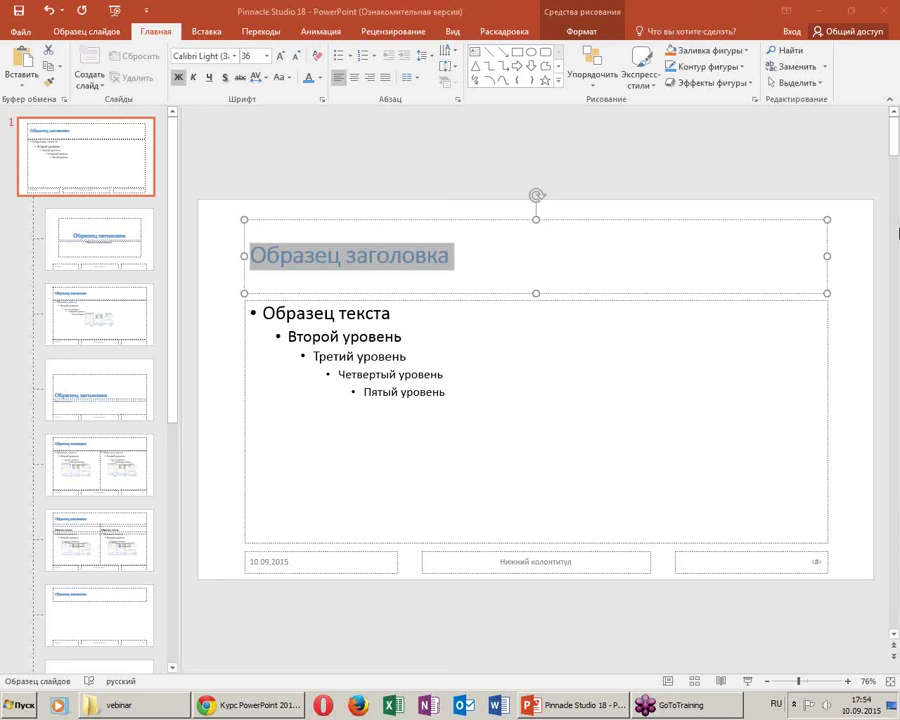
left_click(404, 353)
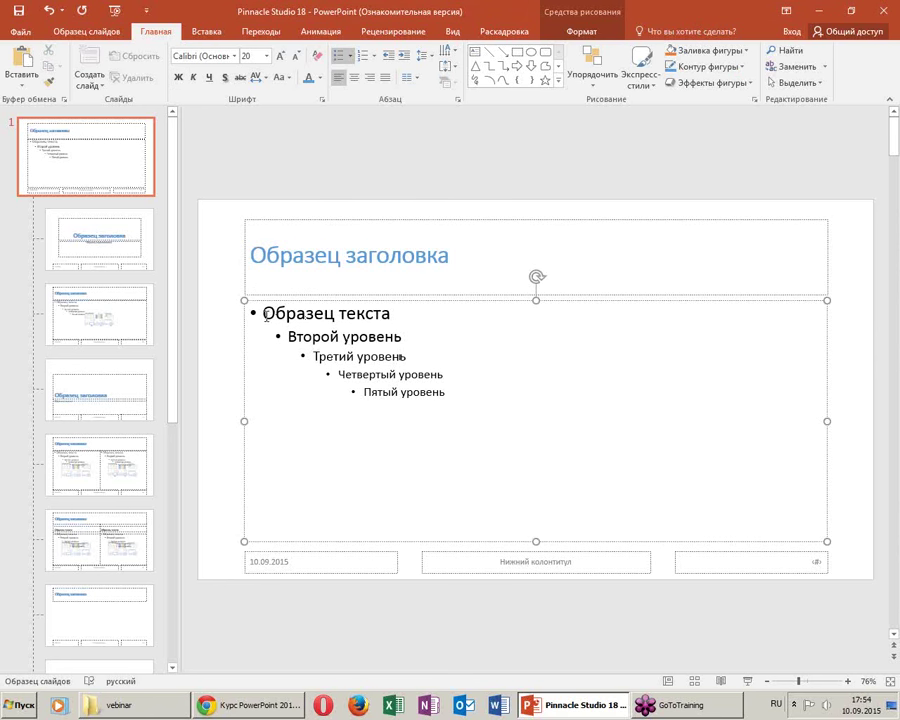
Colour all five master body text levels Black, Text 1, Lighter 15%
left_click_drag(263, 313, 776, 632)
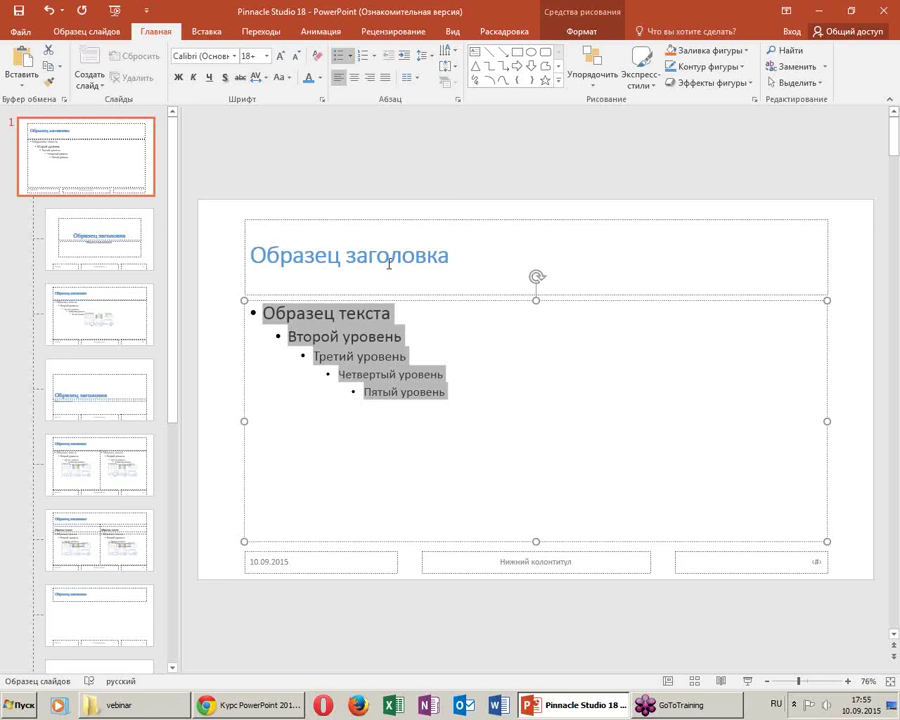
left_click(321, 78)
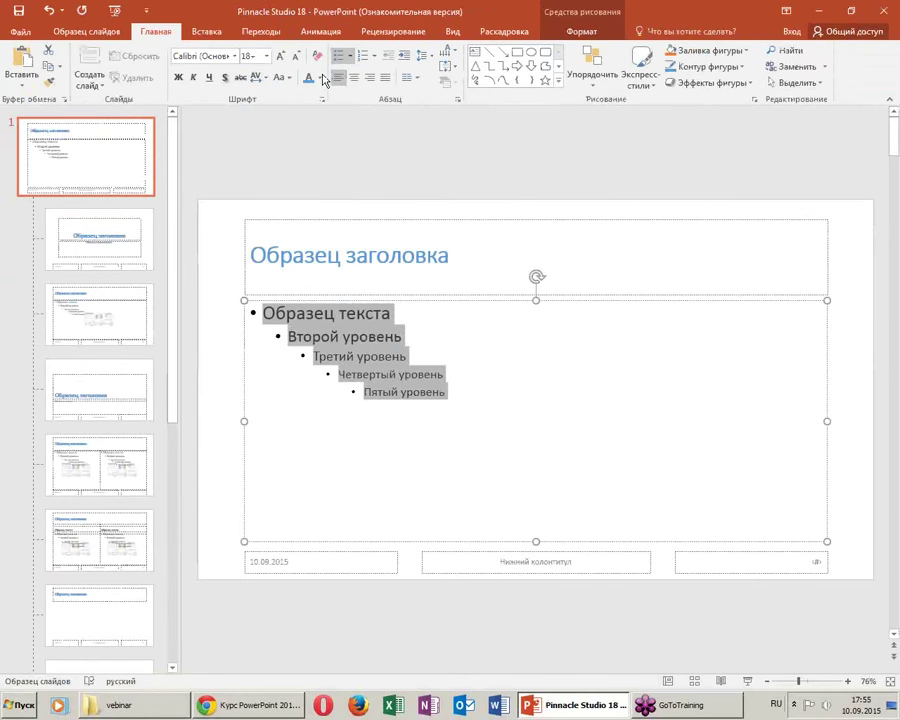
left_click(319, 77)
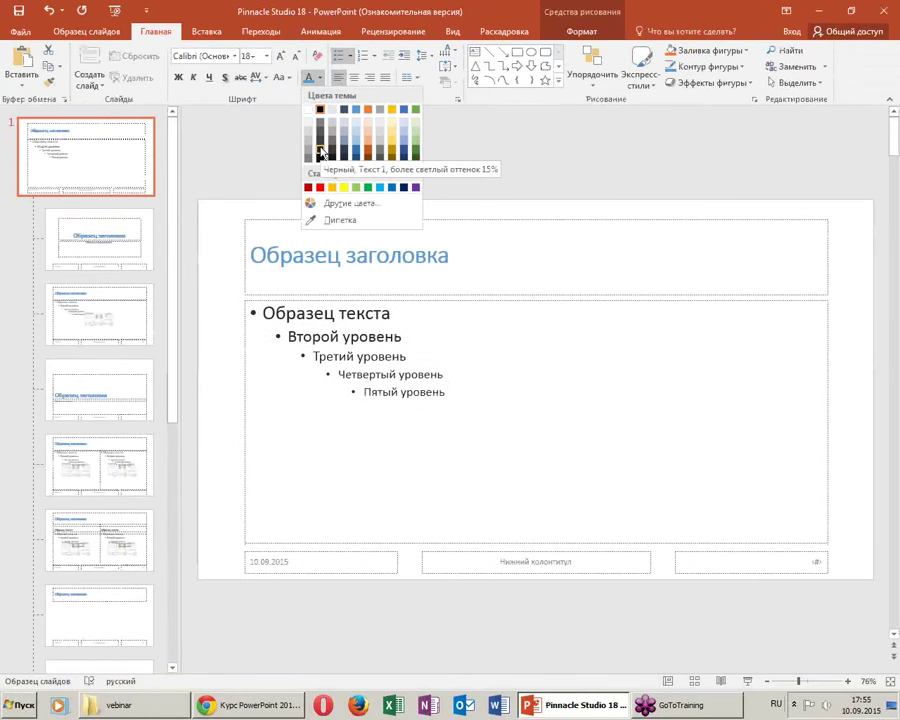
left_click(321, 149)
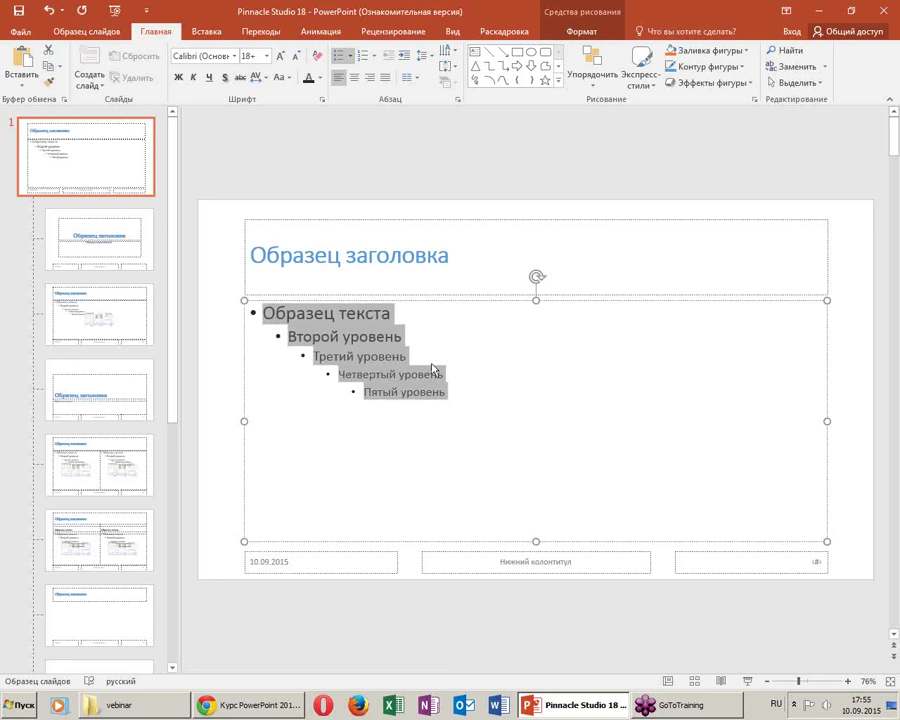
Give the master body text filled square bullets coloured light blue in Bullets and Numbering
left_click(352, 57)
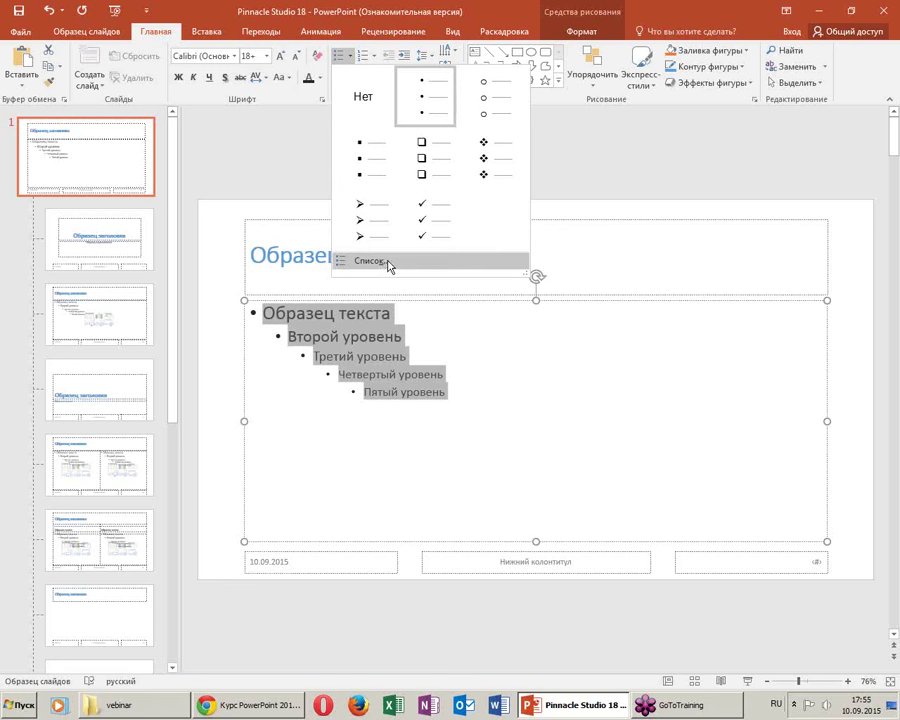
left_click(370, 261)
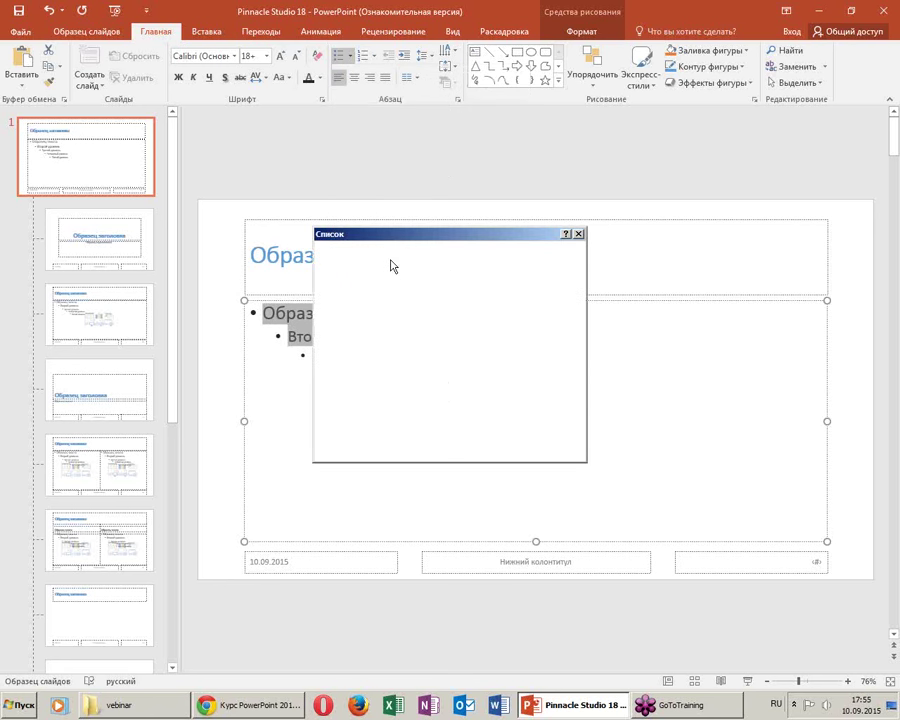
left_click(525, 303)
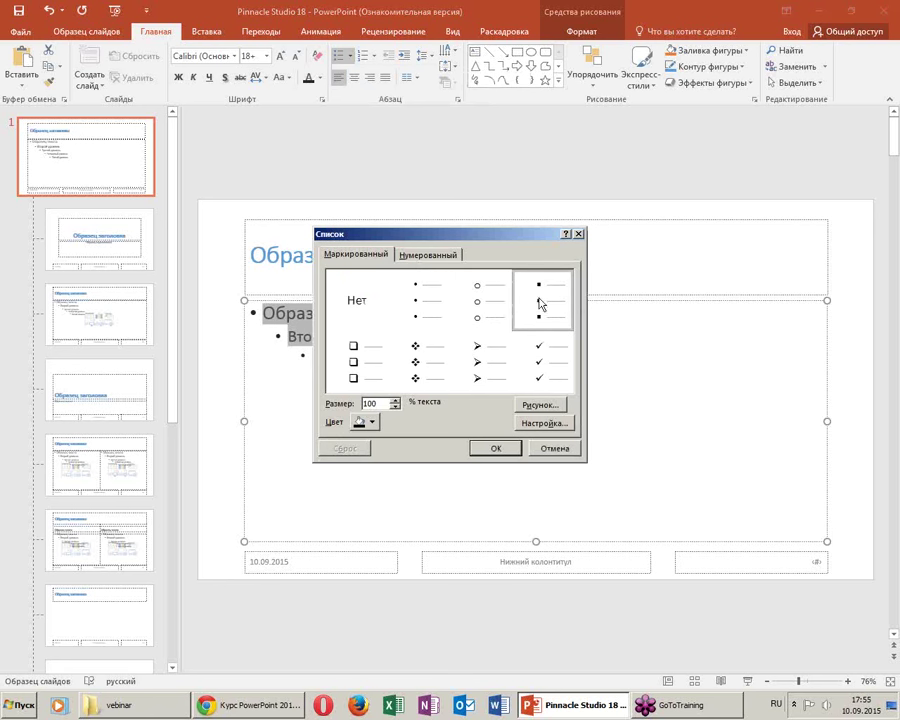
left_click(366, 422)
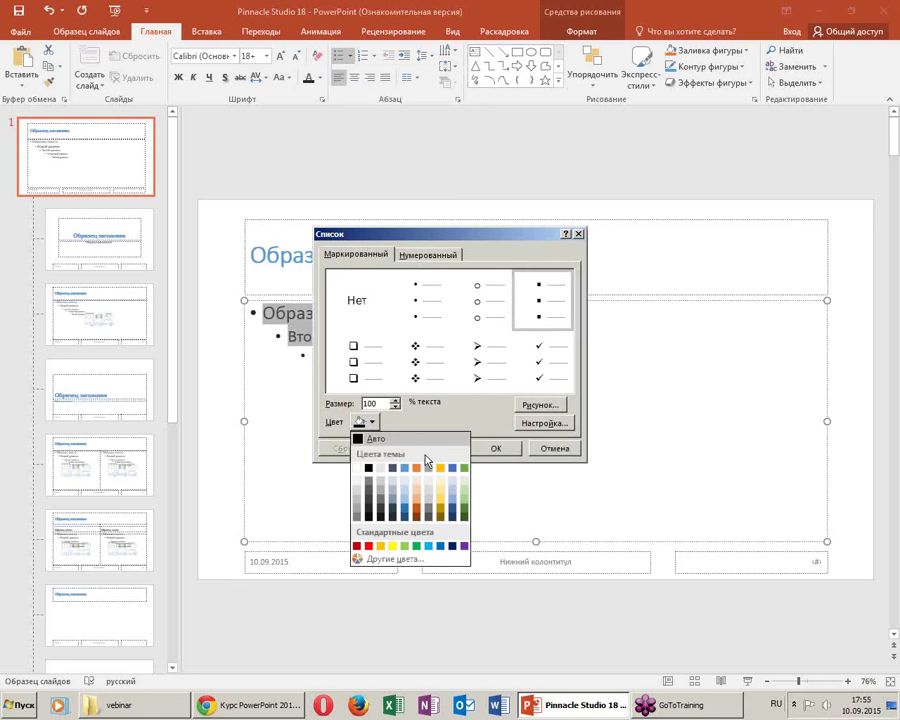
left_click(404, 468)
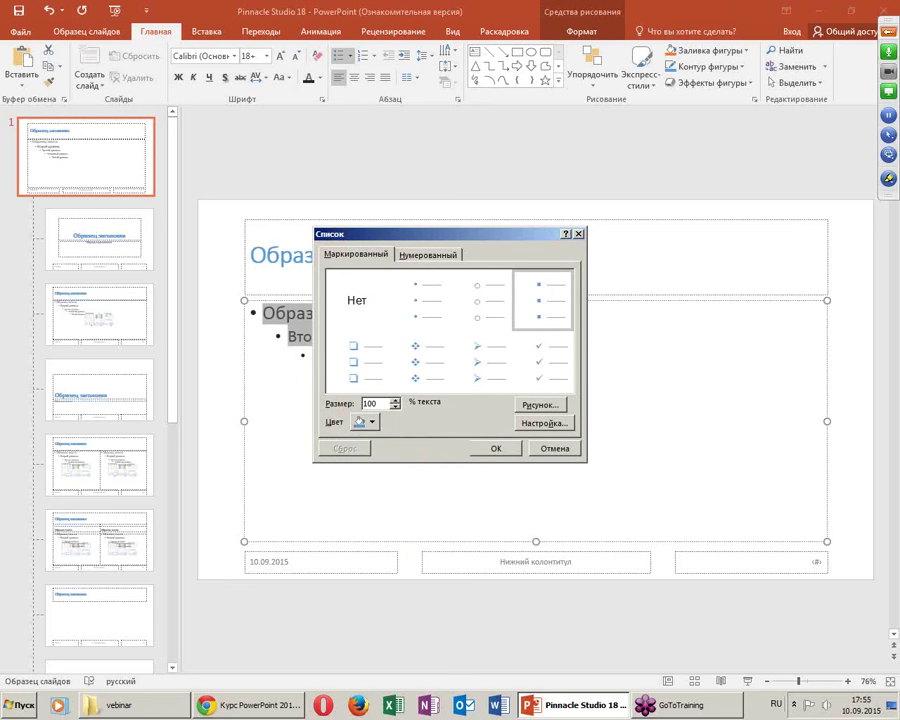
left_click_drag(509, 257, 580, 341)
left_click_drag(329, 399, 399, 446)
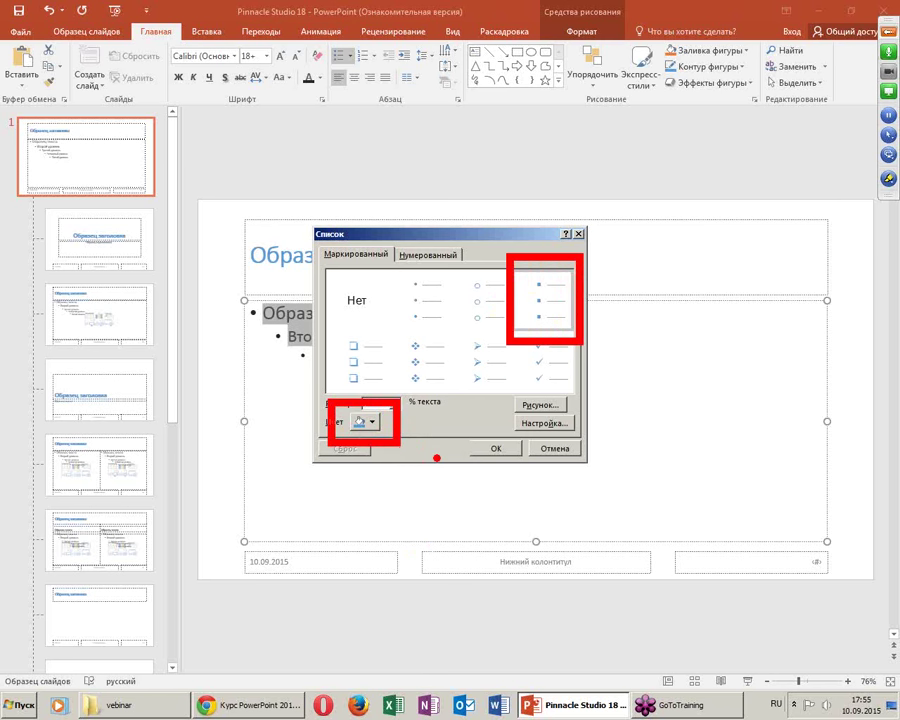
left_click(494, 447)
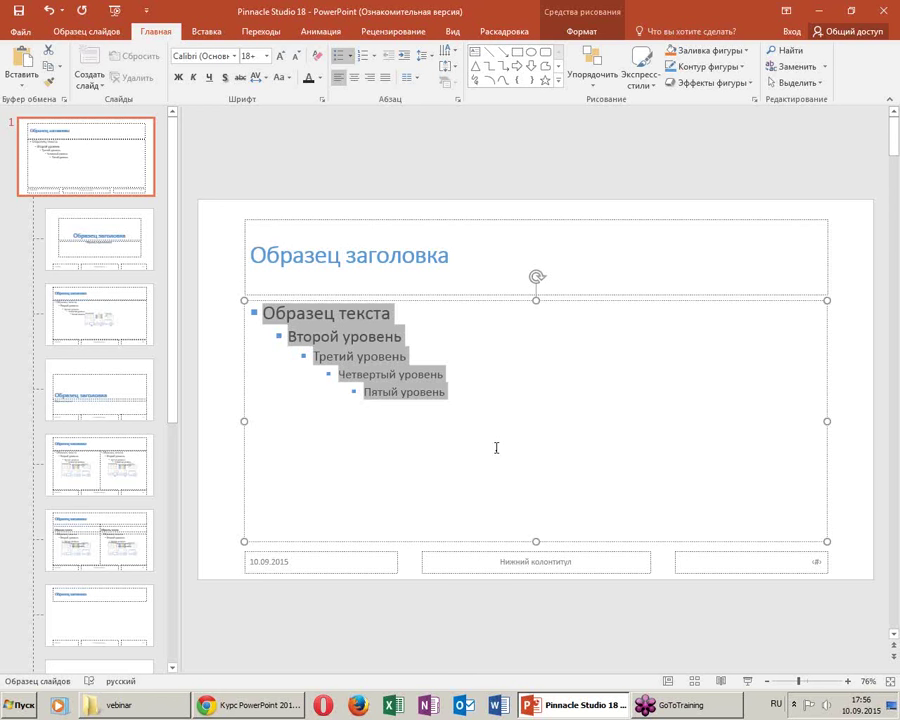
Make the slide-number placeholder's ‹#› size 28 with the blue theme font colour
left_click(814, 566)
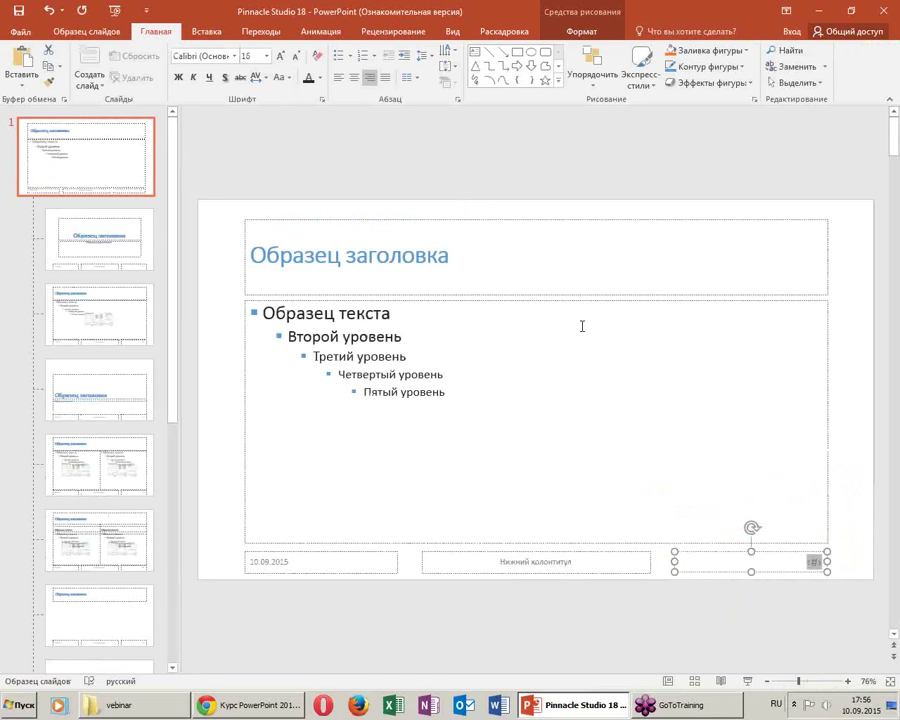
key("ctrl+bracketright")
key("ctrl+bracketright")
key("ctrl+bracketright")
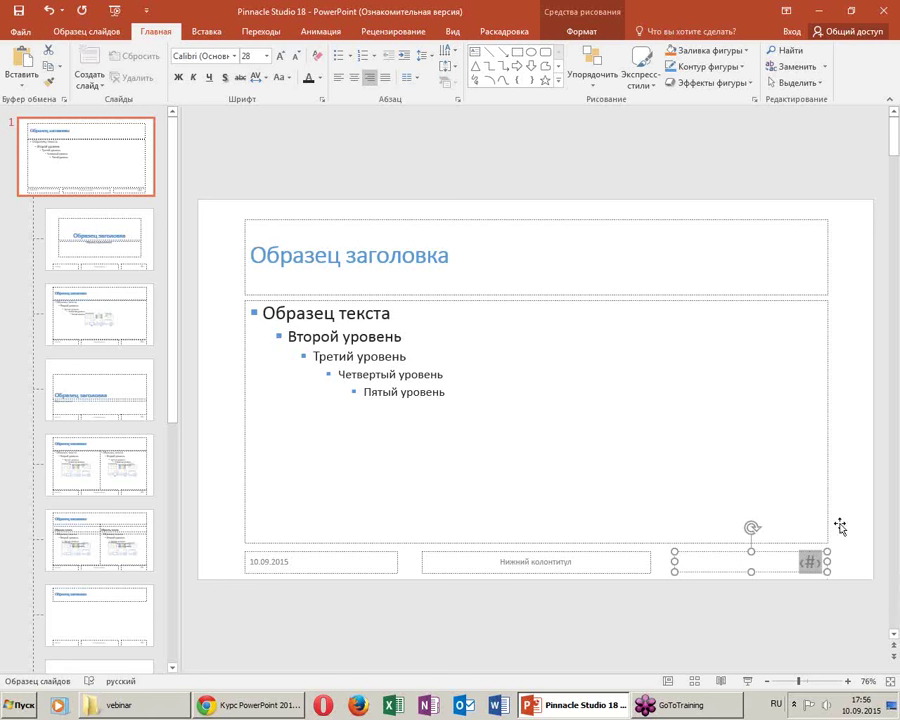
left_click(255, 56)
left_click(319, 78)
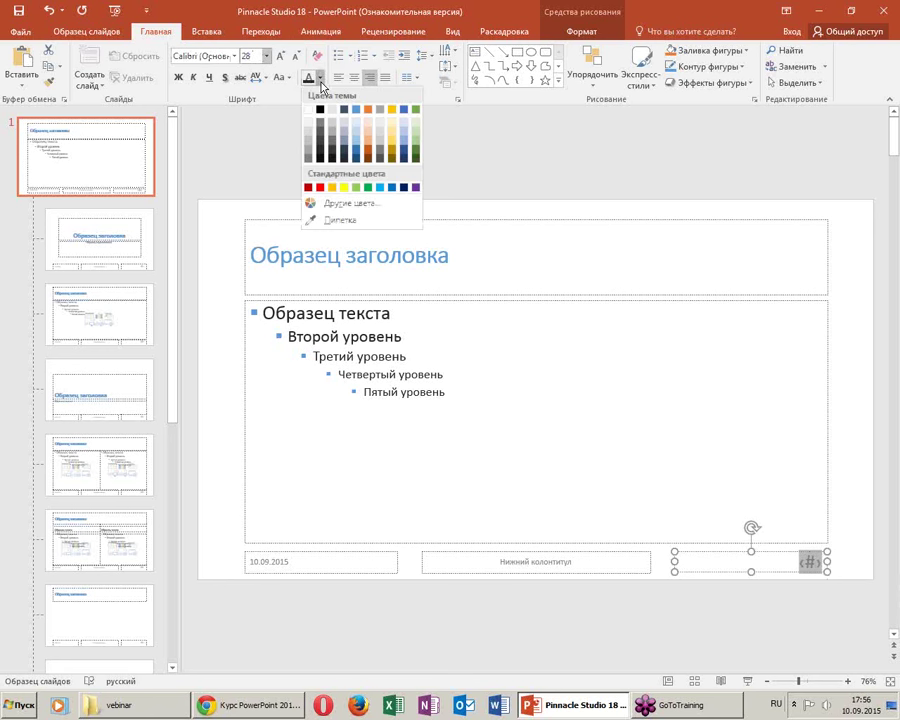
left_click(359, 118)
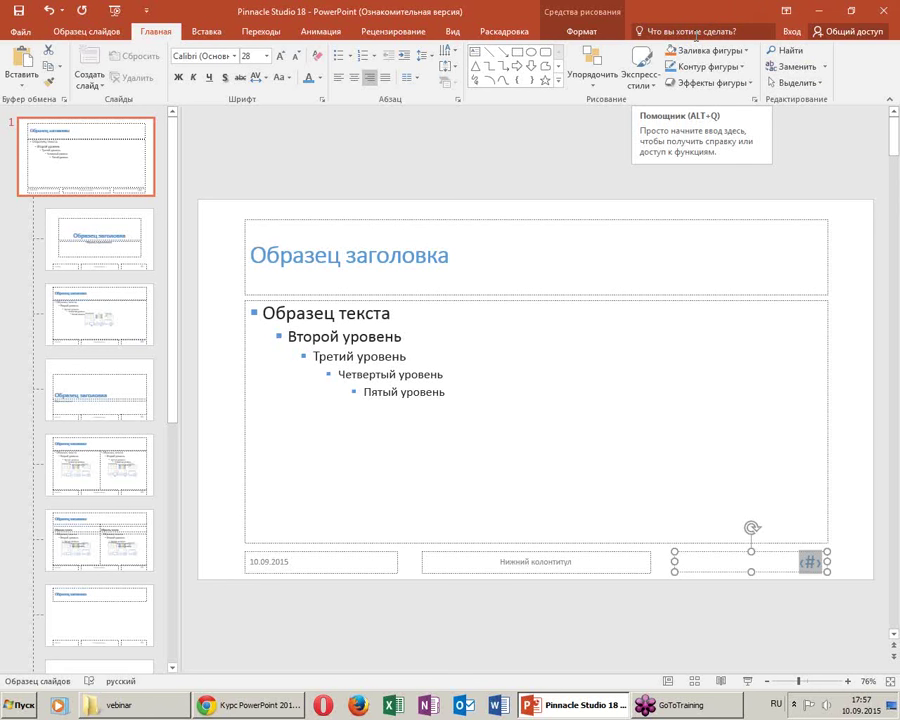
left_click(528, 179)
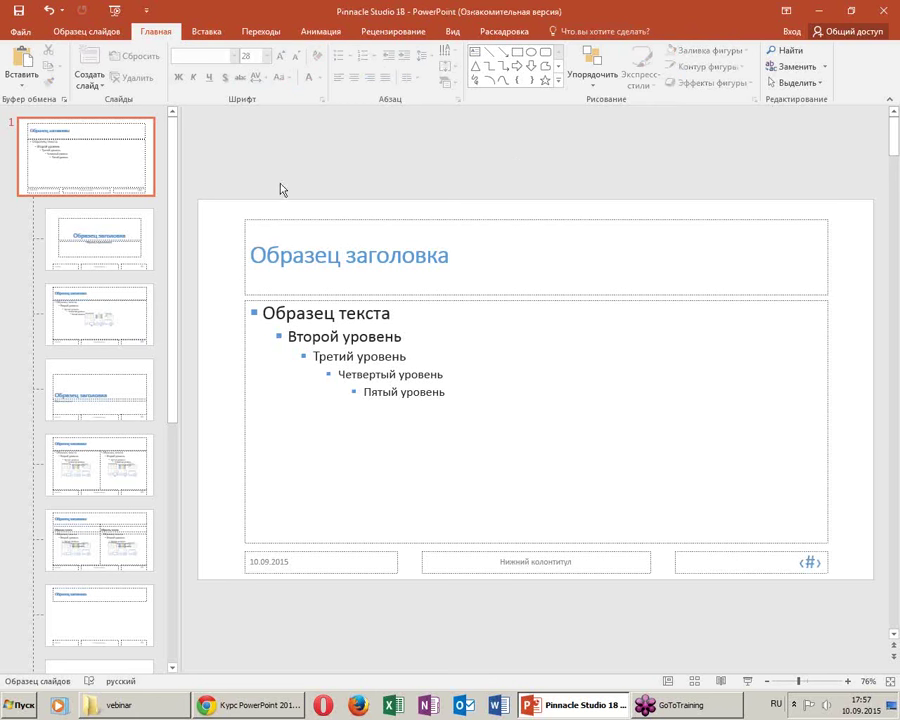
Close Master View to return to the deck's slides
left_click(75, 31)
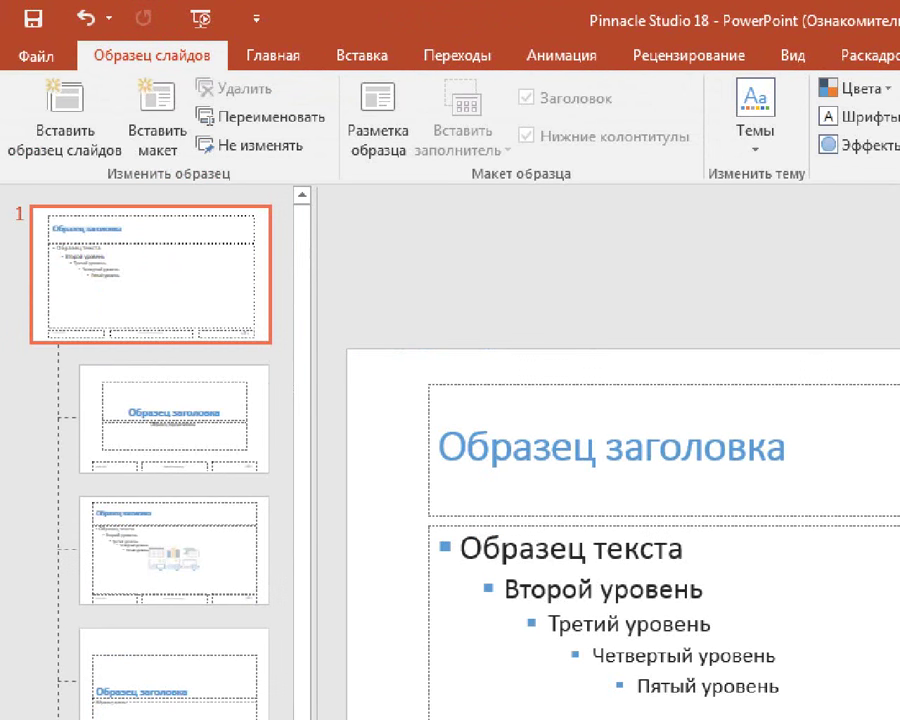
left_click_drag(60, 45, 90, 130)
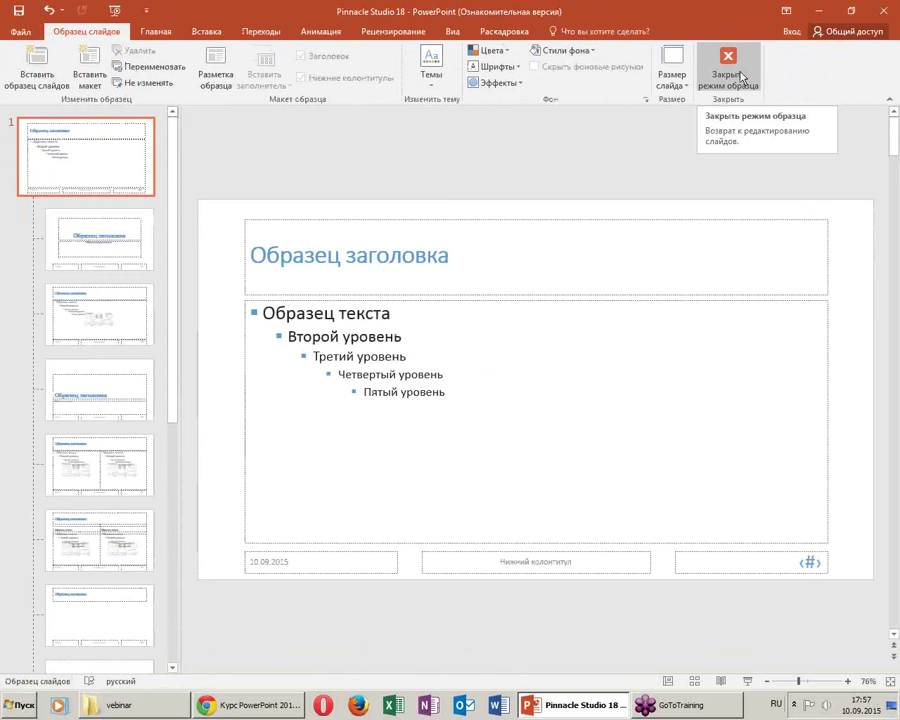
left_click(728, 70)
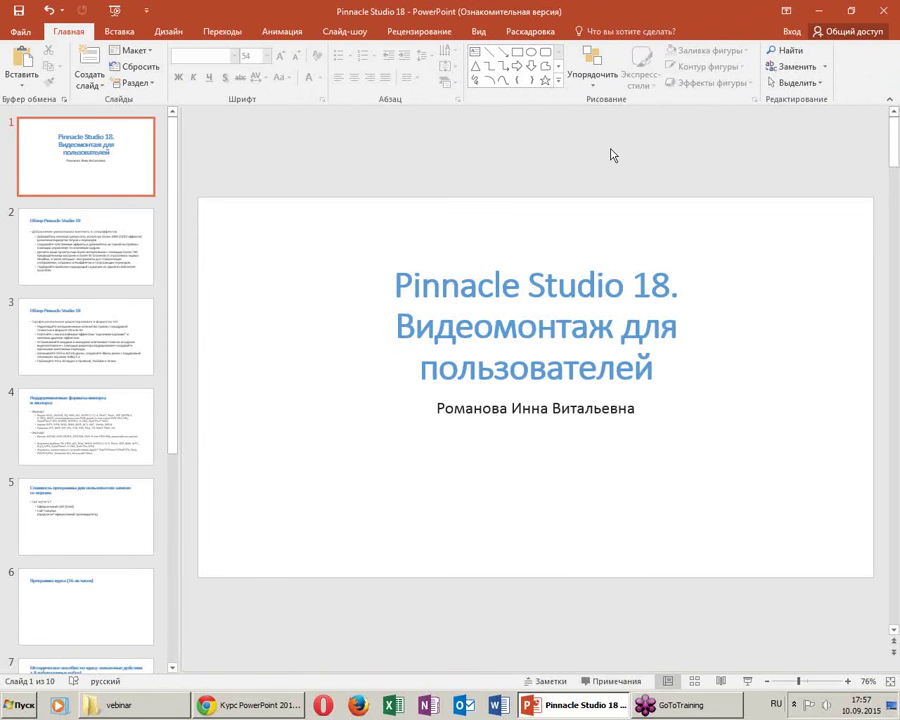
Reopen Slide Master view from the View ribbon
left_click(476, 32)
left_click(244, 70)
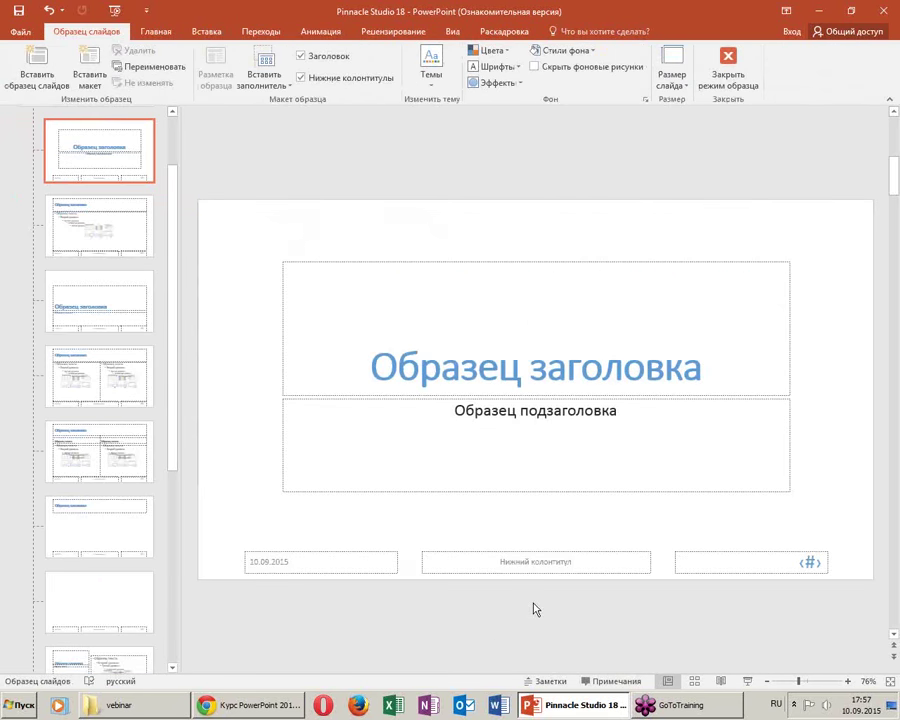
mouse_move(217, 154)
left_mouse_down()
mouse_move(660, 615)
mouse_move(690, 600)
left_mouse_up()
mouse_move(705, 660)
left_mouse_down()
mouse_move(692, 695)
mouse_move(648, 675)
mouse_move(708, 662)
left_mouse_up()
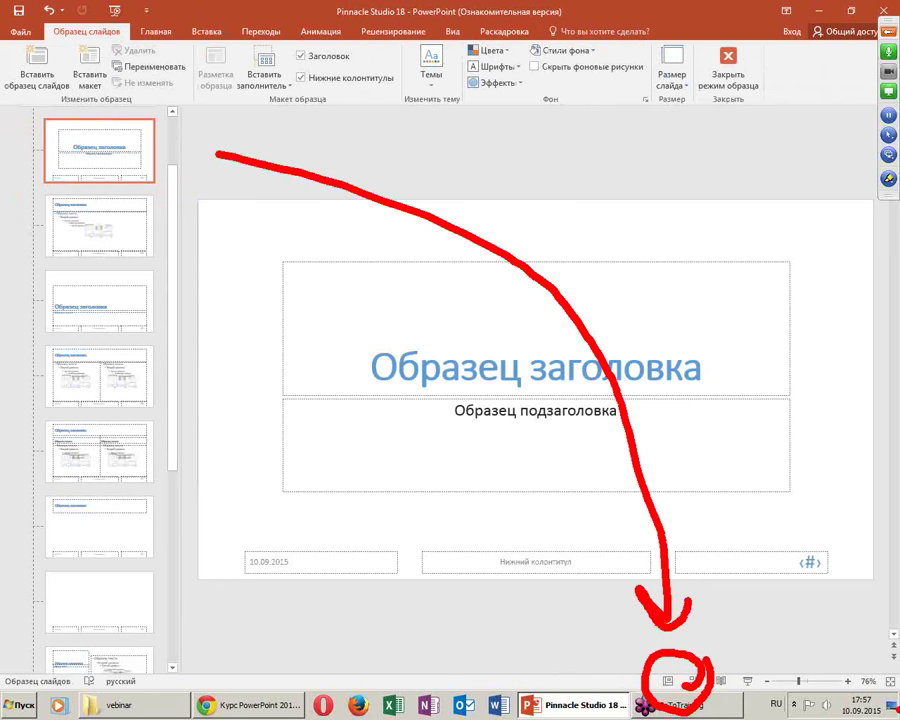
Switch to Normal view and browse slides 2 through 6 to check the new master formatting
left_click(668, 681)
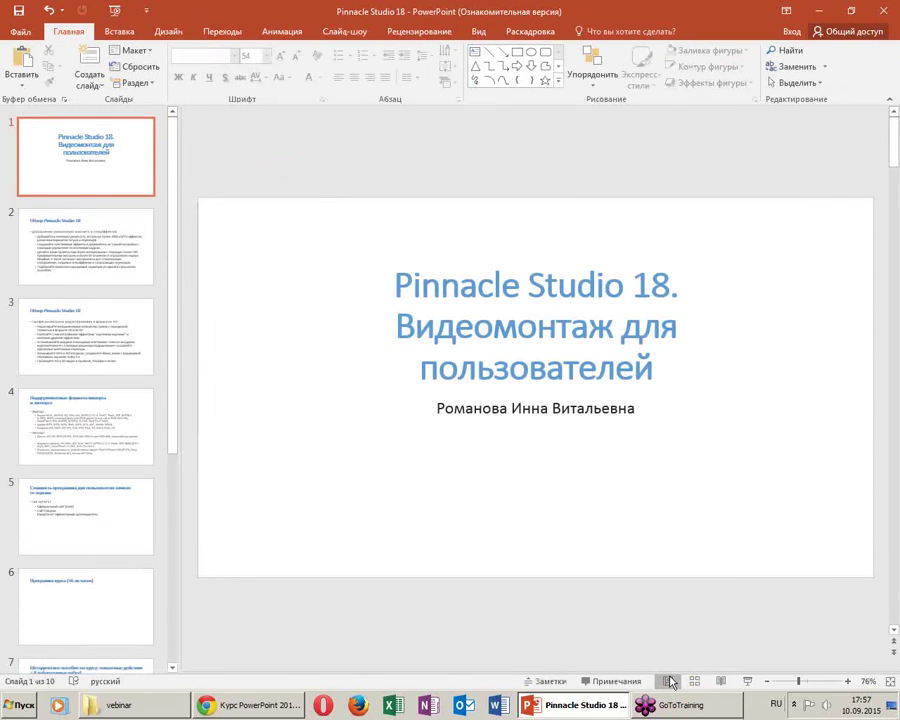
left_click(109, 262)
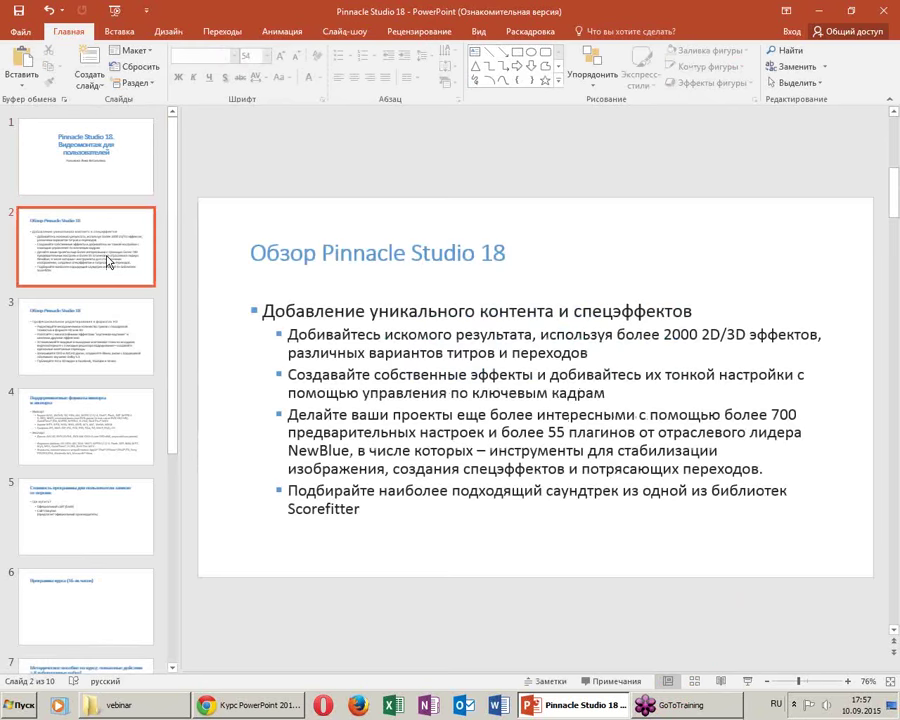
left_click(92, 250)
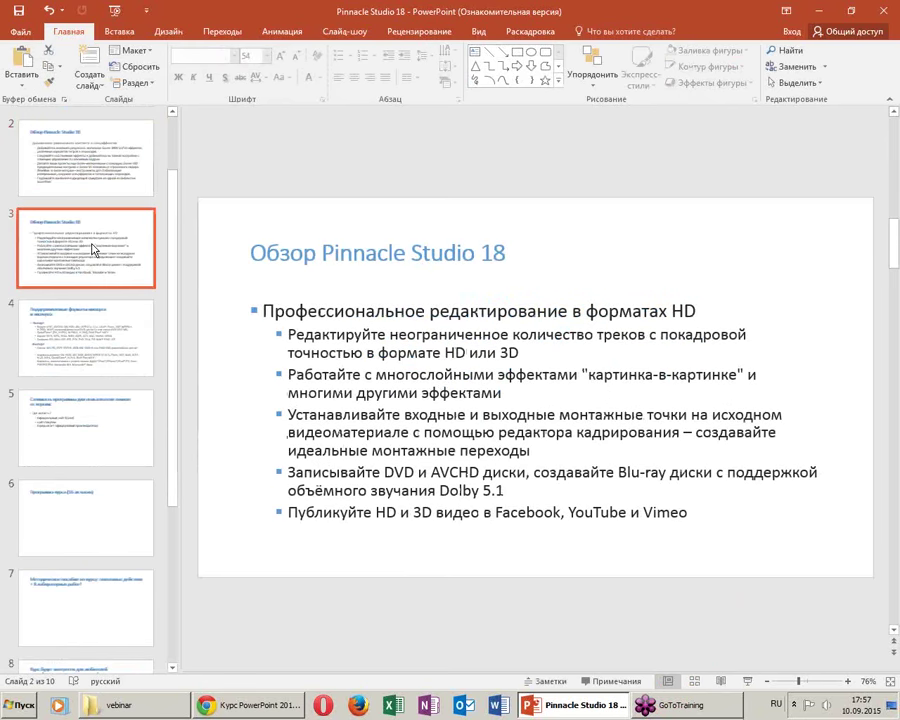
left_click(100, 316)
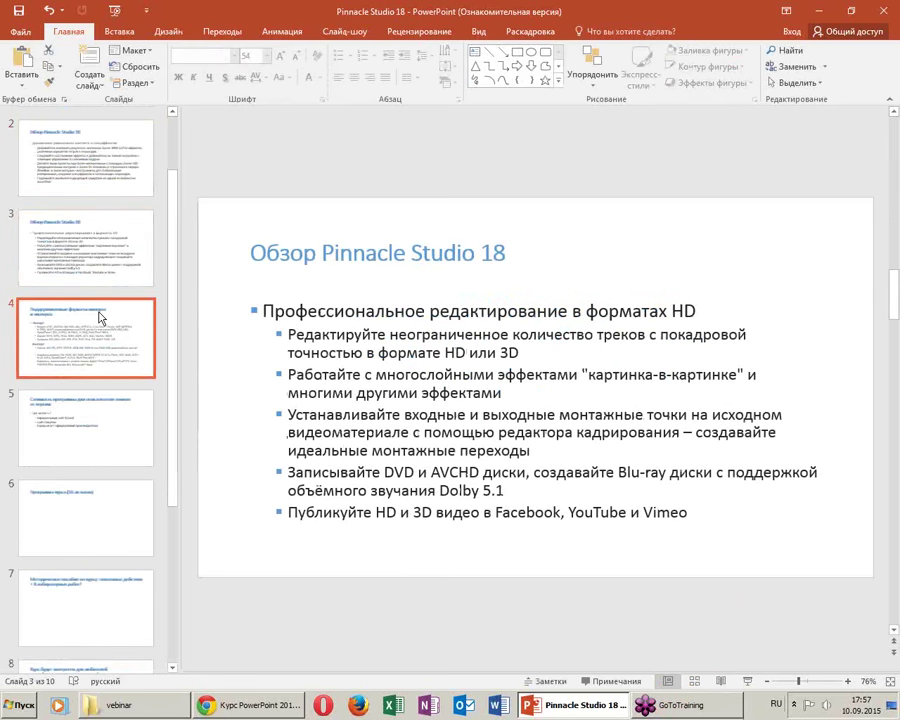
left_click(100, 398)
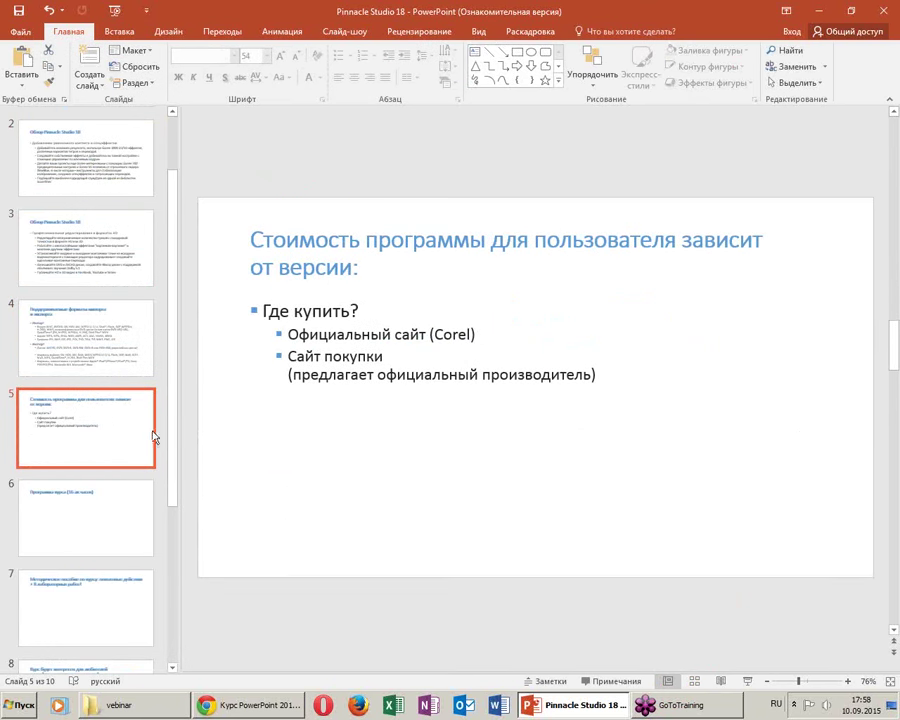
left_click(139, 344)
left_click(88, 407)
left_click(80, 318)
left_click(76, 408)
left_click(114, 530)
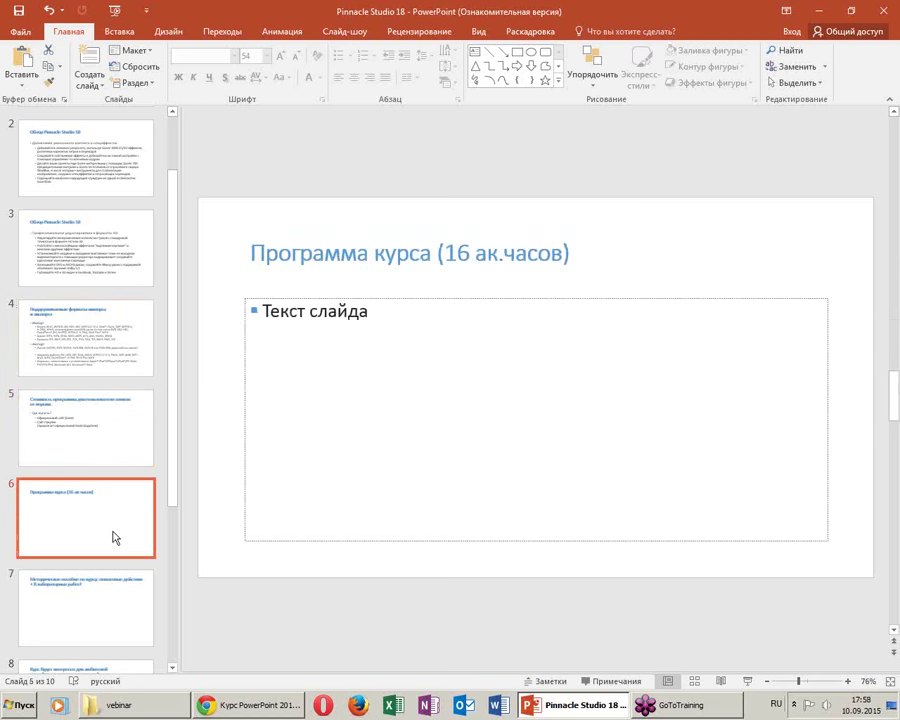
Review slides 3, 2 and 5 again, ending on slide 4
left_click(94, 385)
left_click(100, 330)
left_click(110, 224)
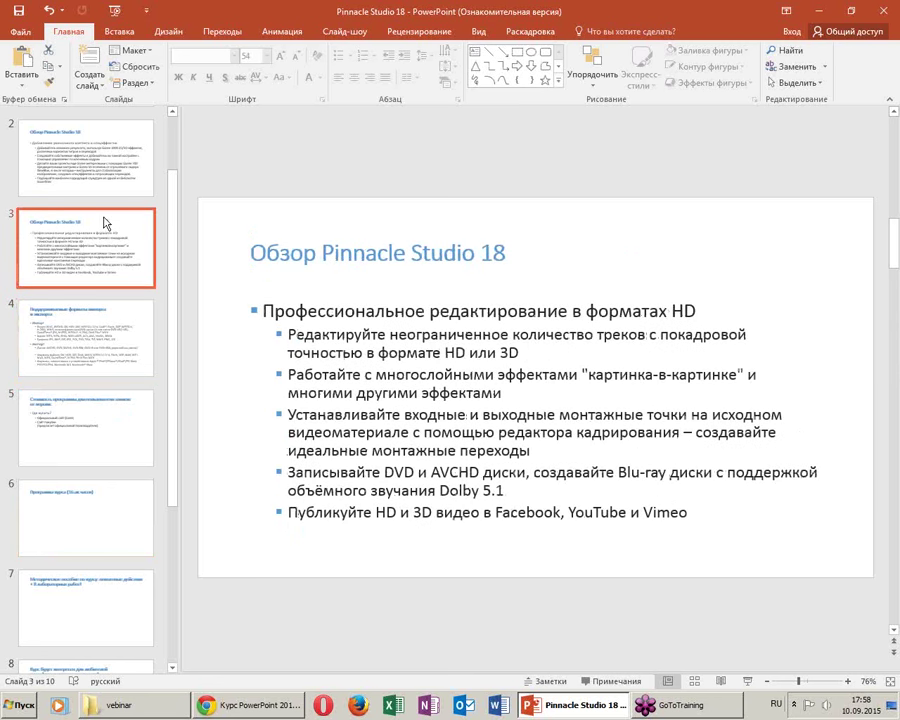
scroll(83, 185, "up", 1)
scroll(83, 185, "up", 1)
left_click(90, 230)
scroll(118, 304, "down", 4)
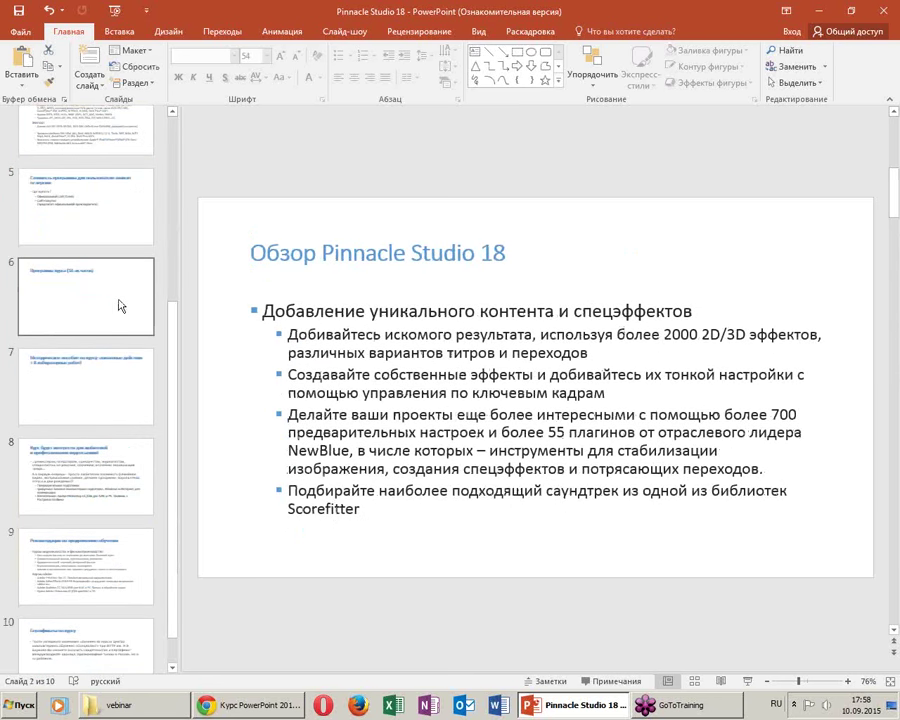
left_click(96, 147)
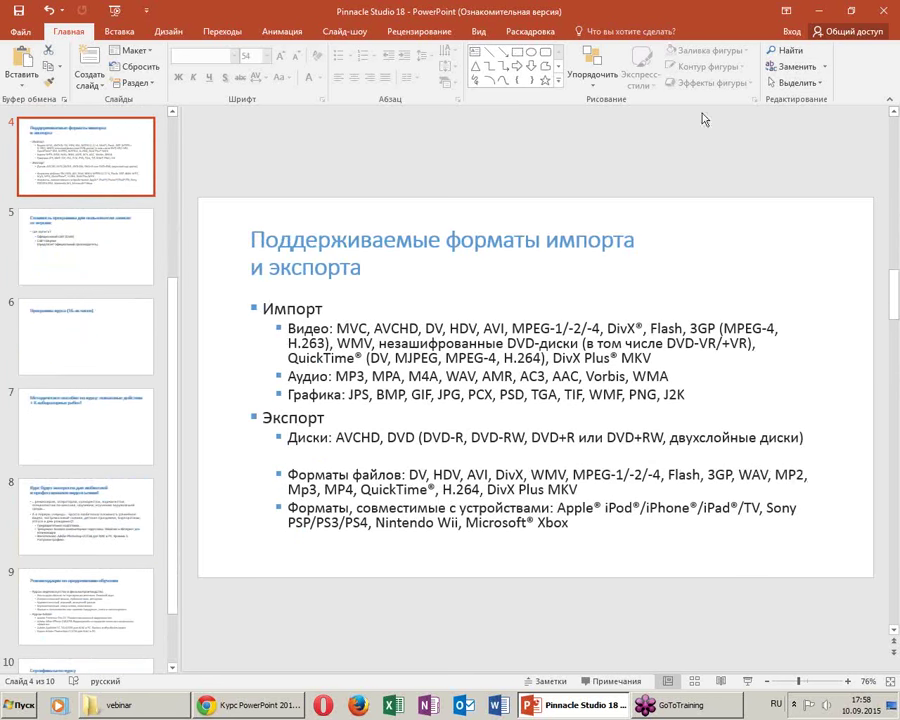
left_click(117, 240)
left_click(100, 166)
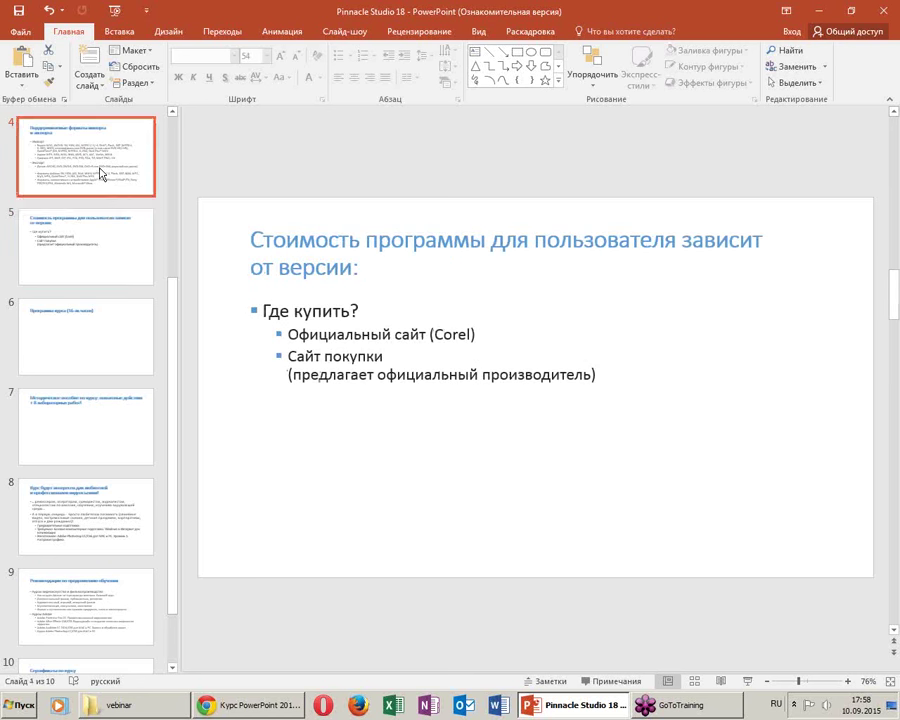
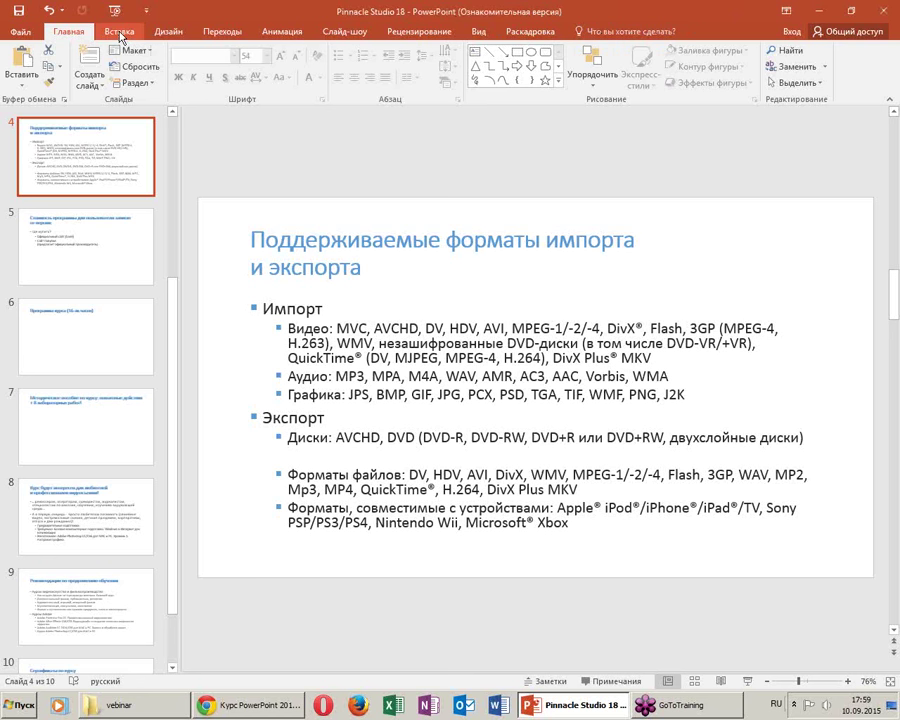
Highlight the Header & Footer command on the Insert tab with on-screen annotations
left_click(121, 33)
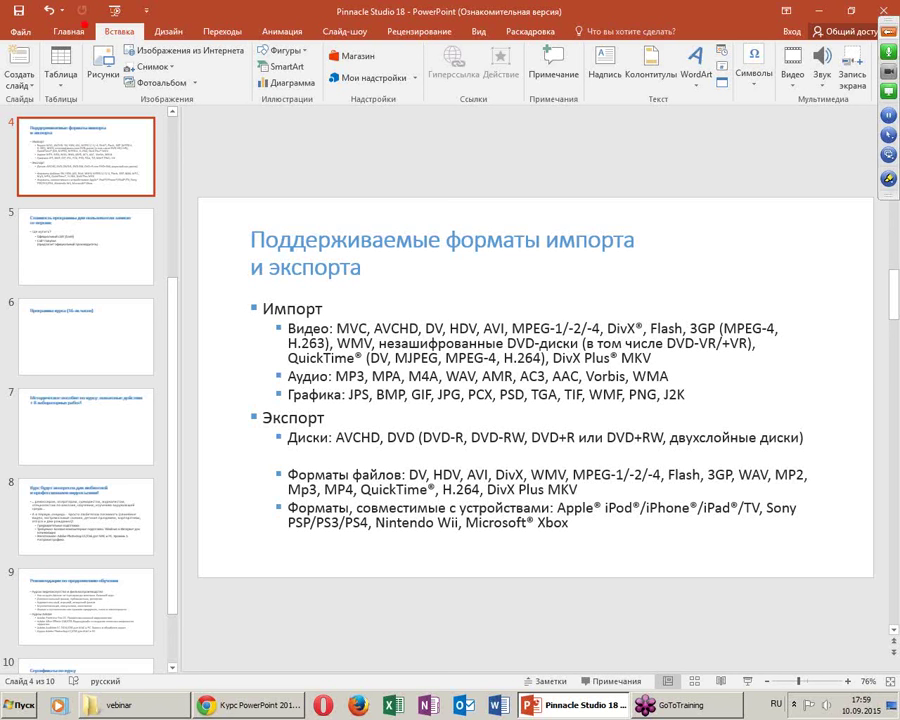
left_click_drag(80, 11, 158, 55)
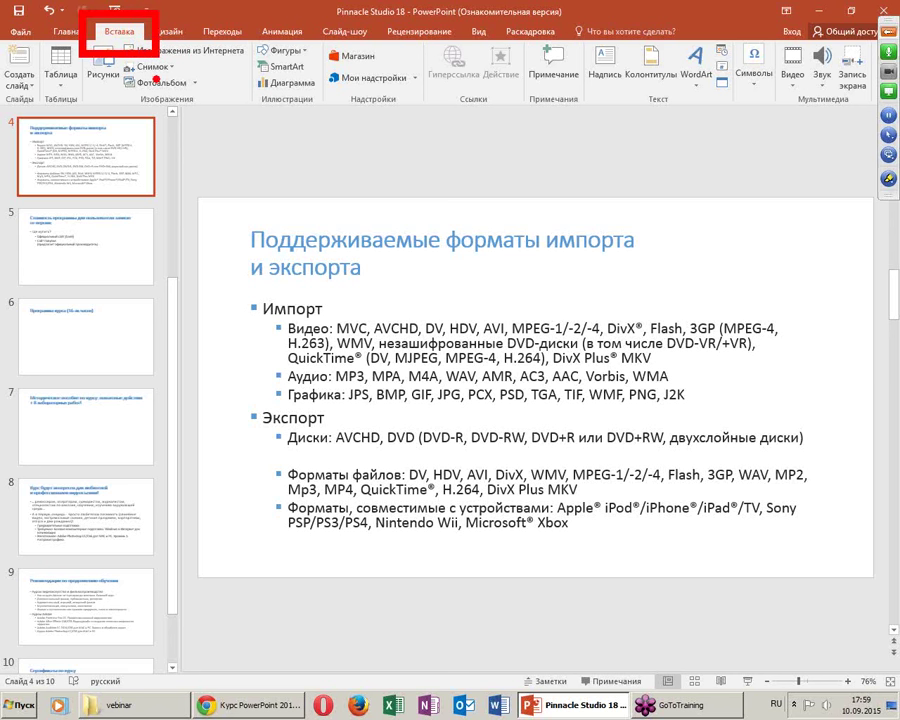
left_click_drag(112, 50, 620, 82)
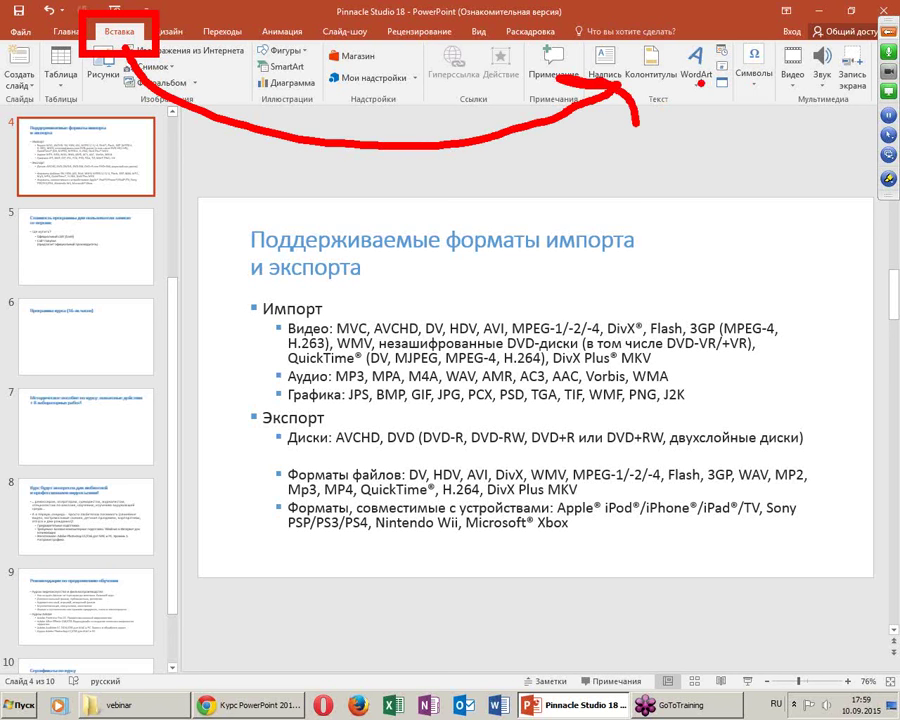
left_click_drag(633, 125, 721, 88)
key("Escape")
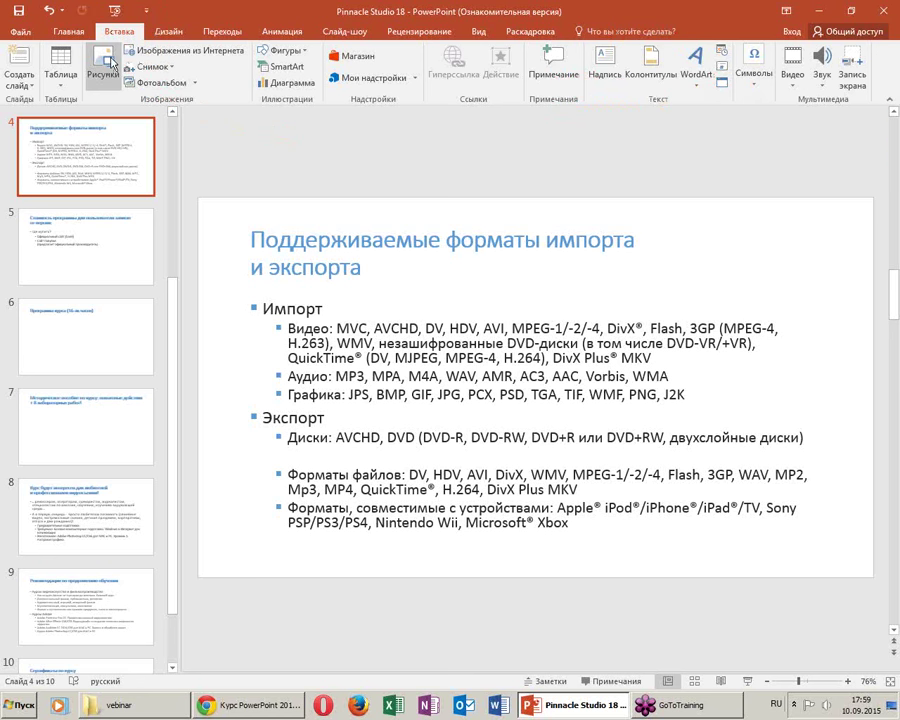
Turn on slide numbers, hidden on the title slide, and apply them to all slides
left_click(652, 62)
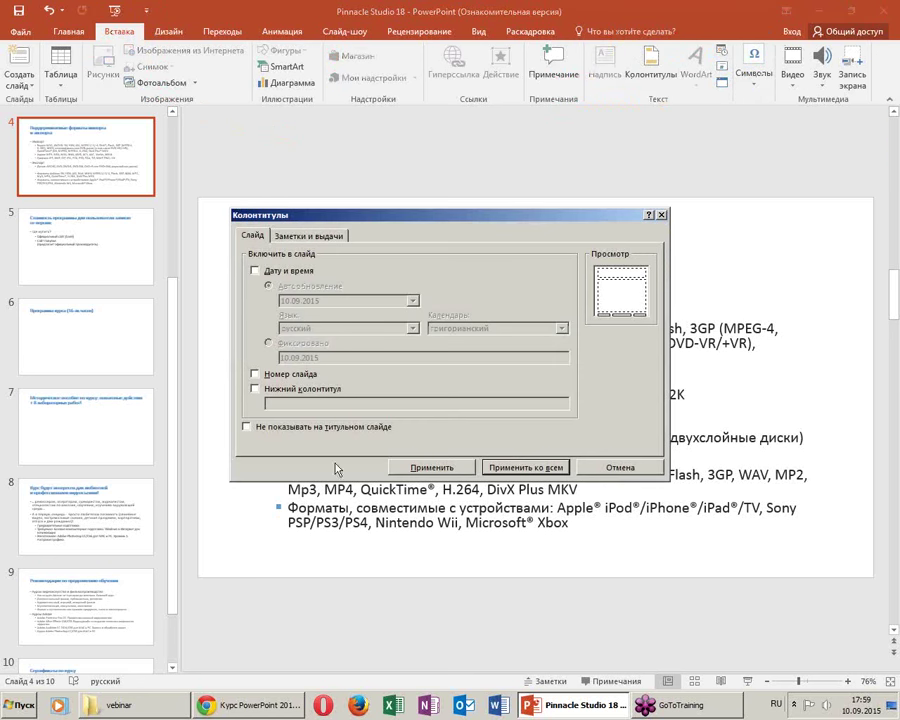
left_click(255, 373)
left_click(247, 428)
left_click(503, 468)
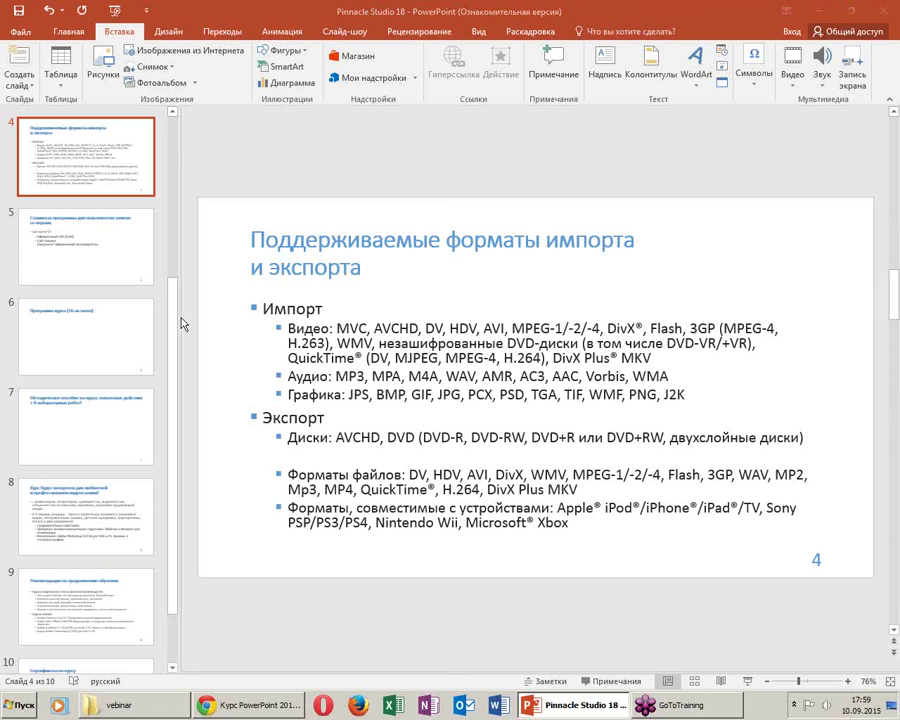
scroll(120, 297, "up", 5)
Open Pinnacle Studio 18 from KINGSTON (F:) > материалы к вебинару in Explorer
left_click(78, 156)
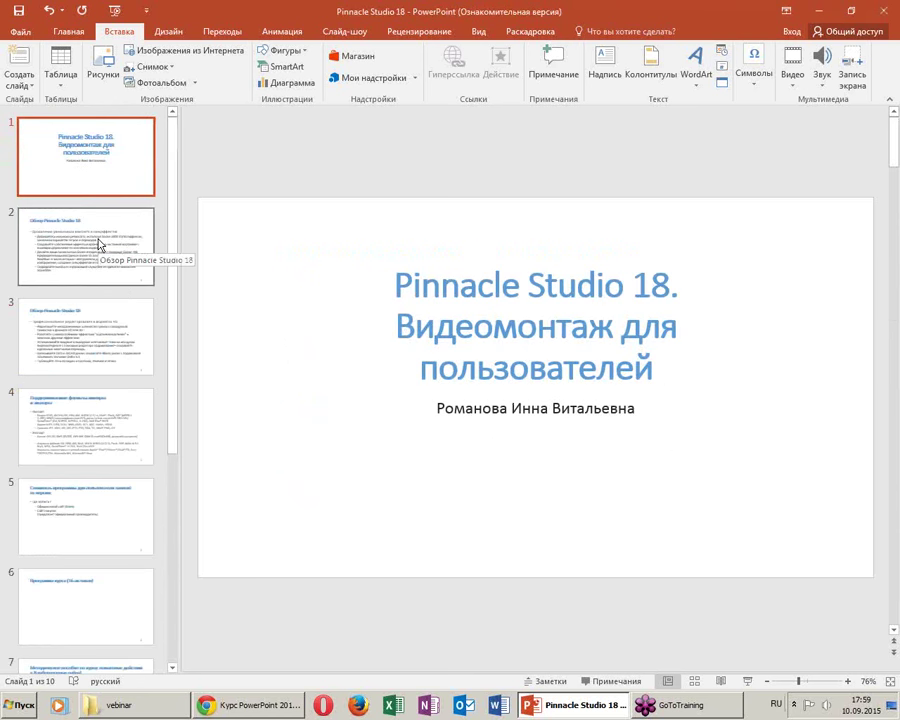
left_click(115, 705)
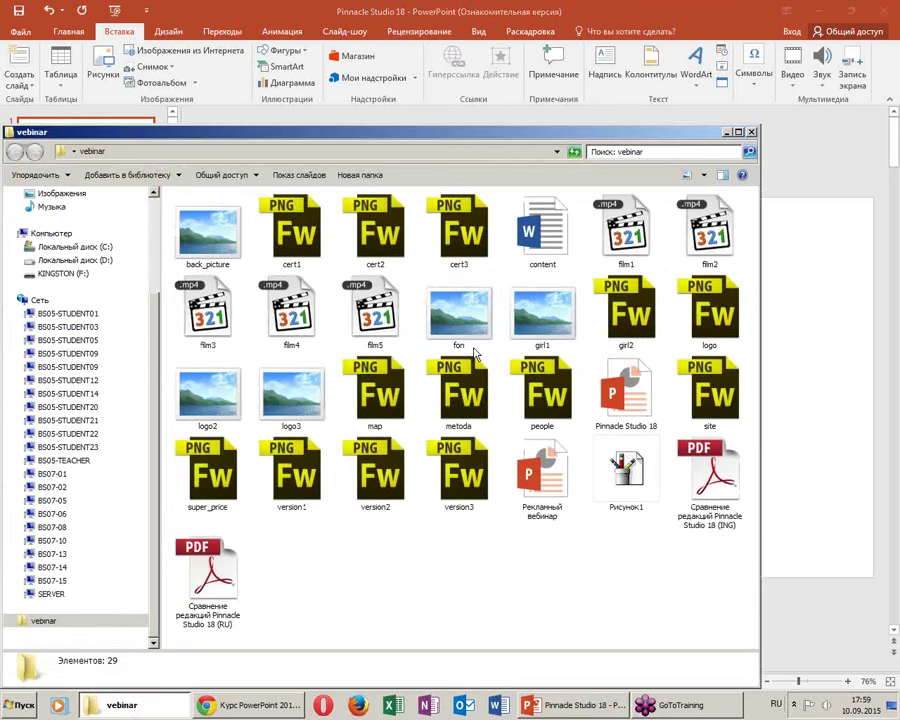
left_click(63, 275)
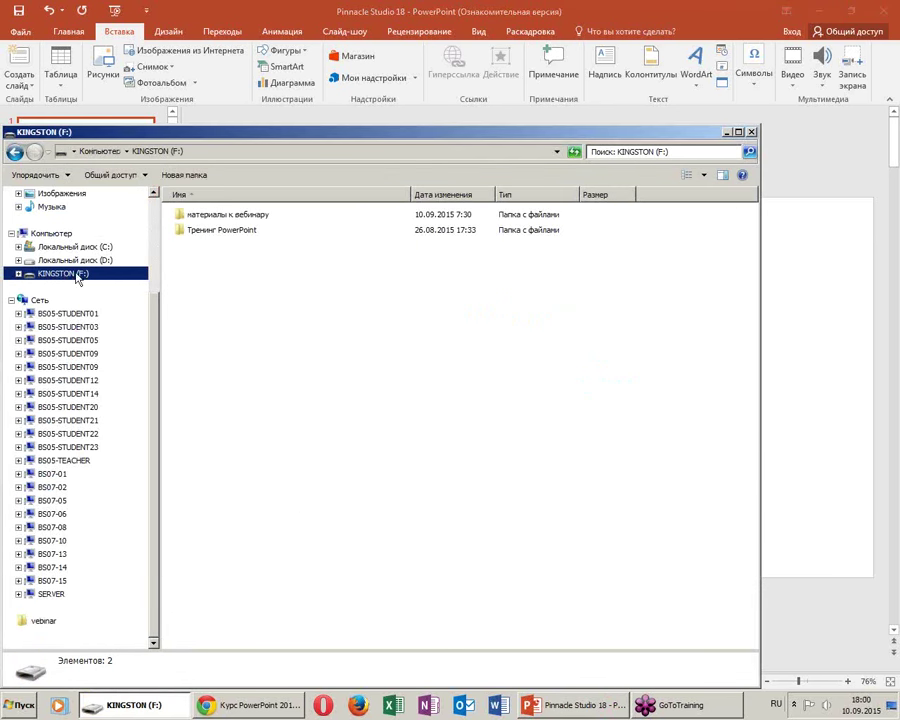
double_click(232, 214)
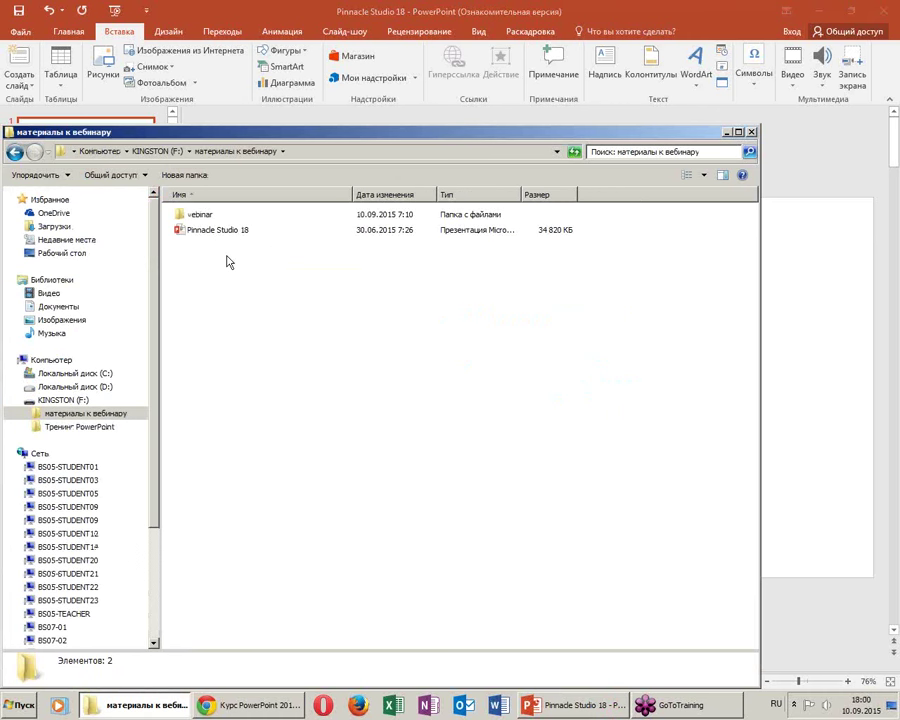
left_click(224, 234)
double_click(222, 238)
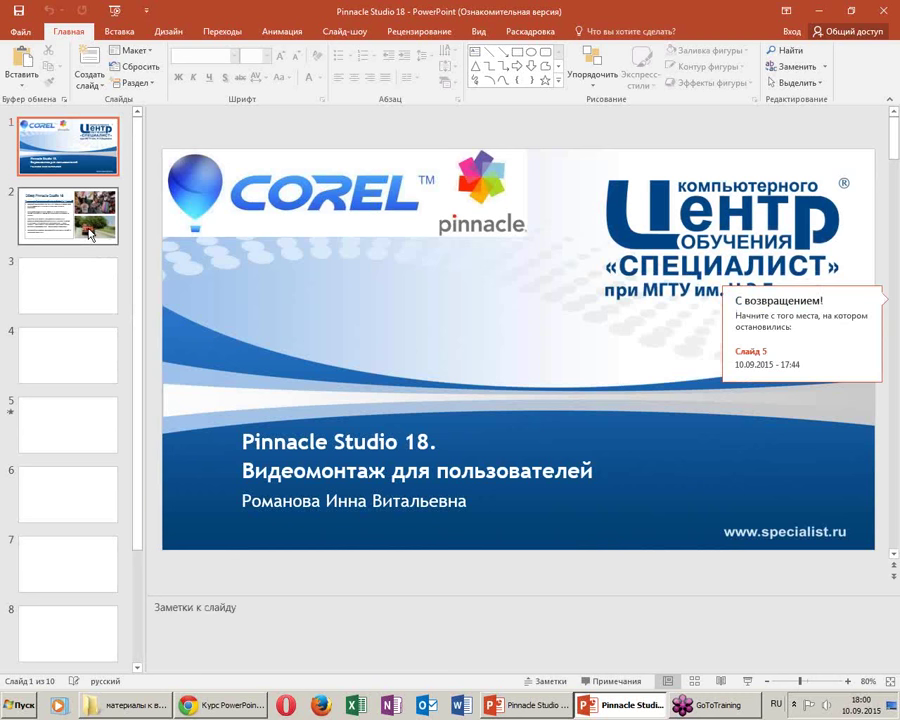
Preview slides 2–4 of the branded example deck, then return to the working deck's title slide
left_click(73, 222)
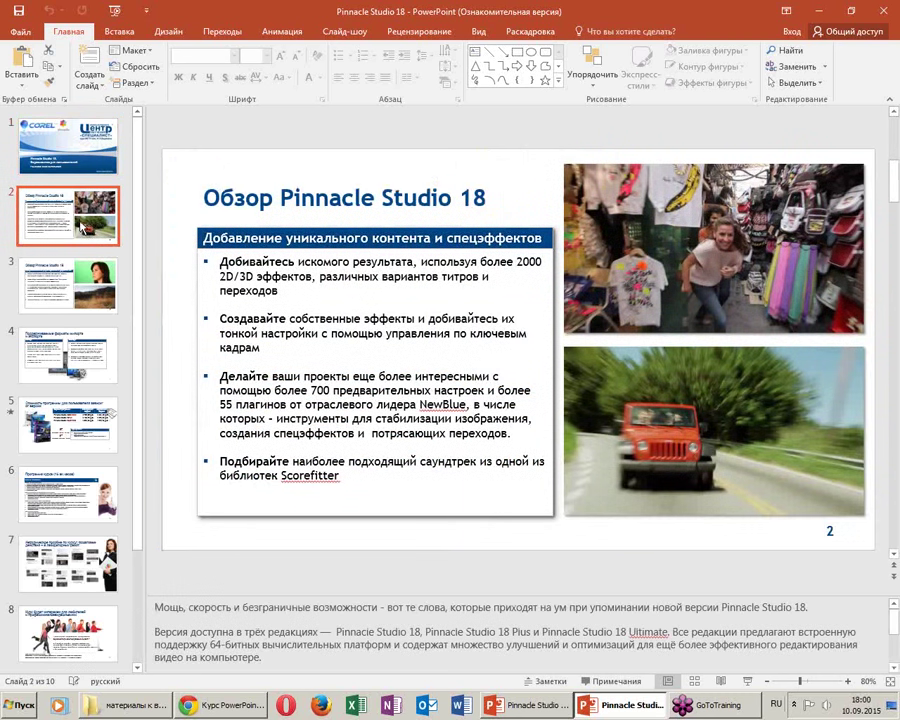
key("Down")
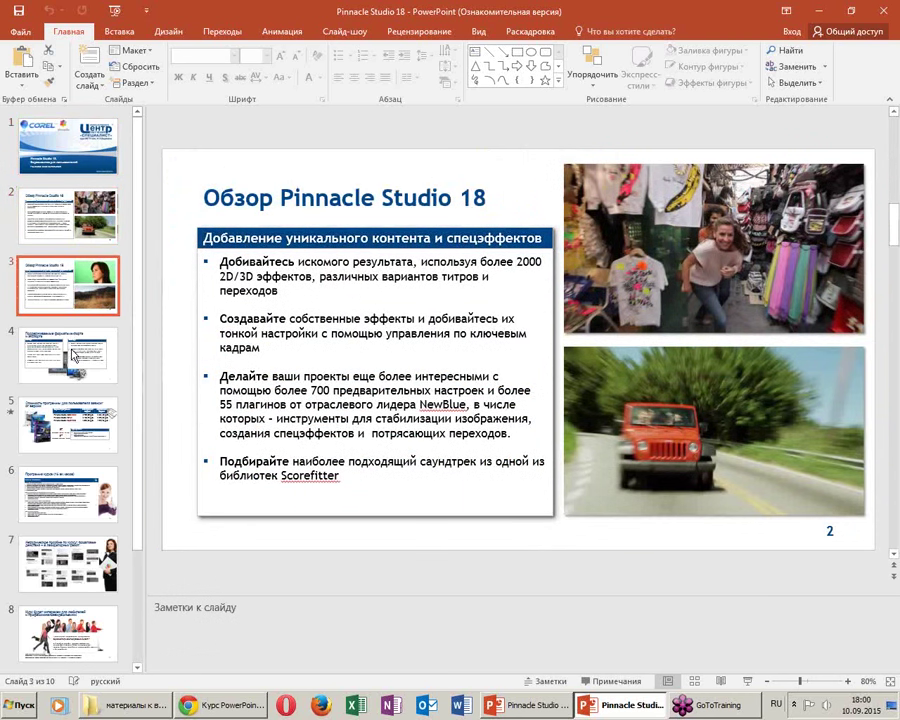
key("Down")
key("alt+Tab")
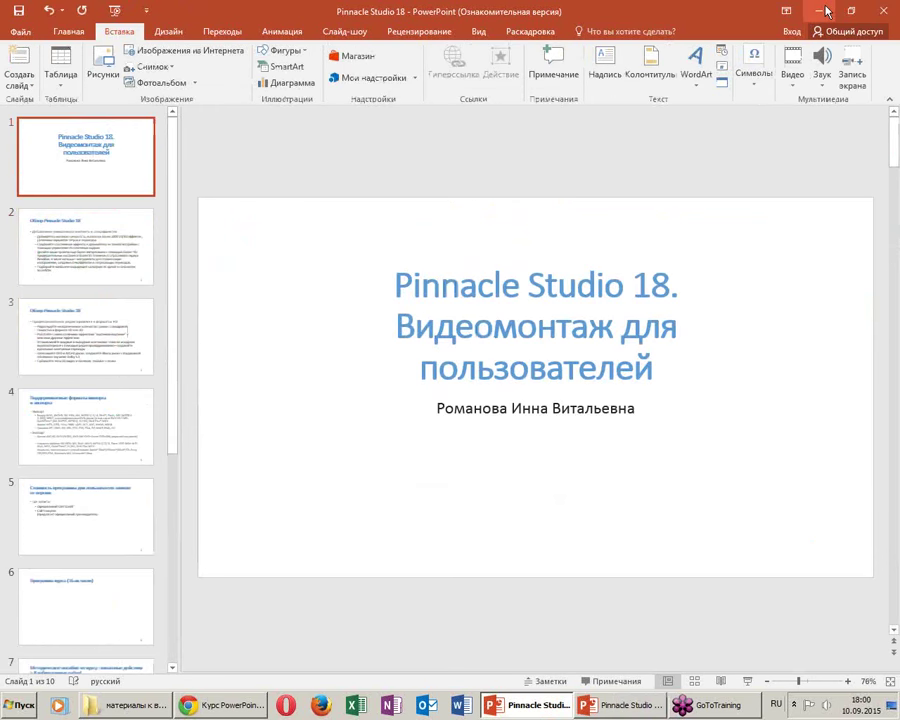
left_click(150, 245)
left_click(38, 150)
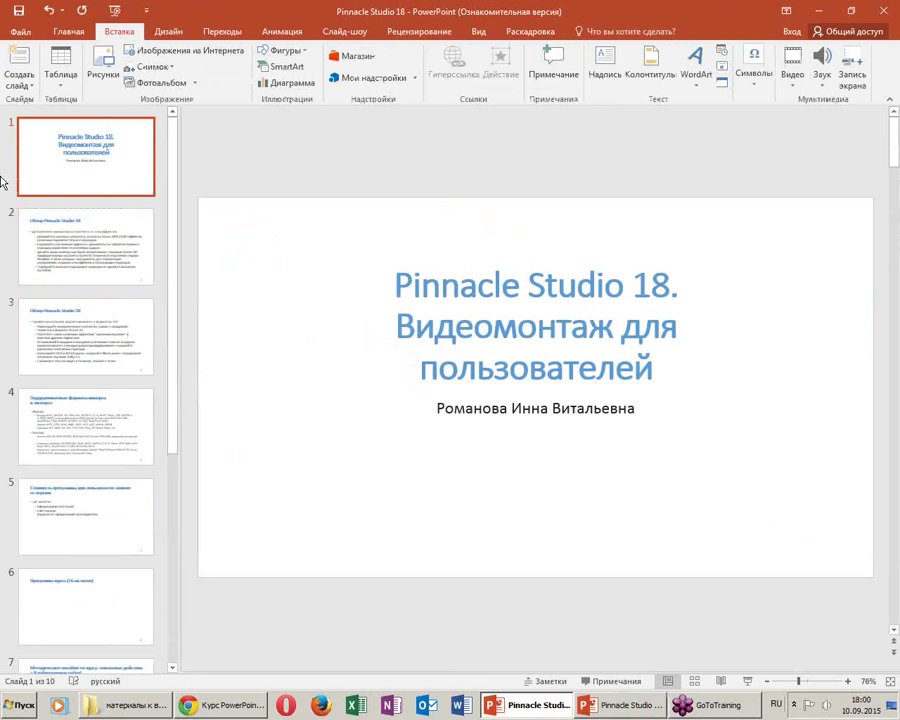
left_click(480, 31)
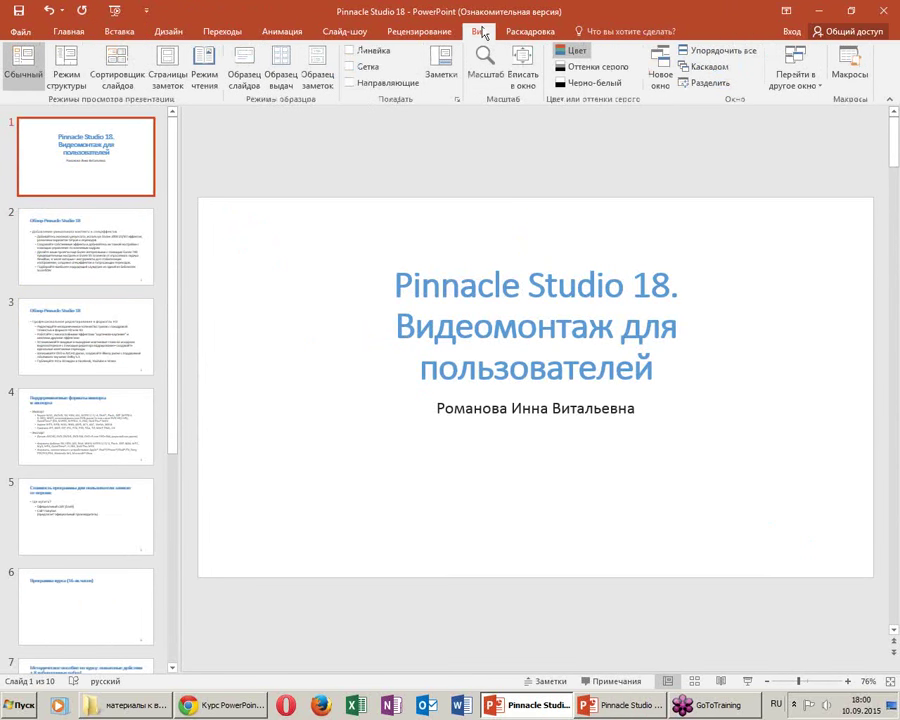
Enter Slide Master view and select the Title Slide layout, annotating how master and layouts relate
left_click(259, 77)
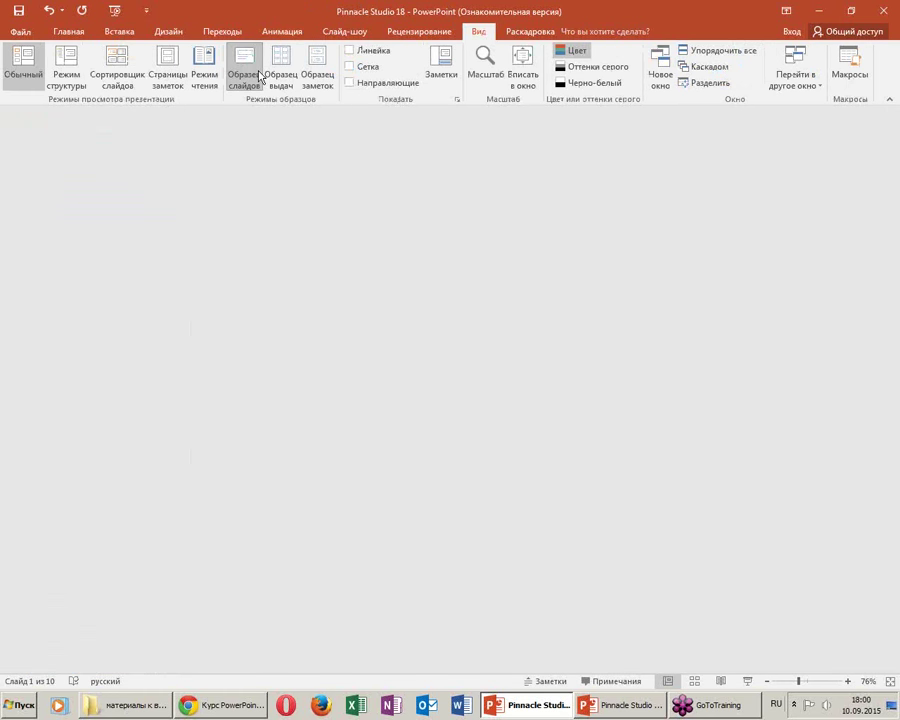
left_click(90, 169)
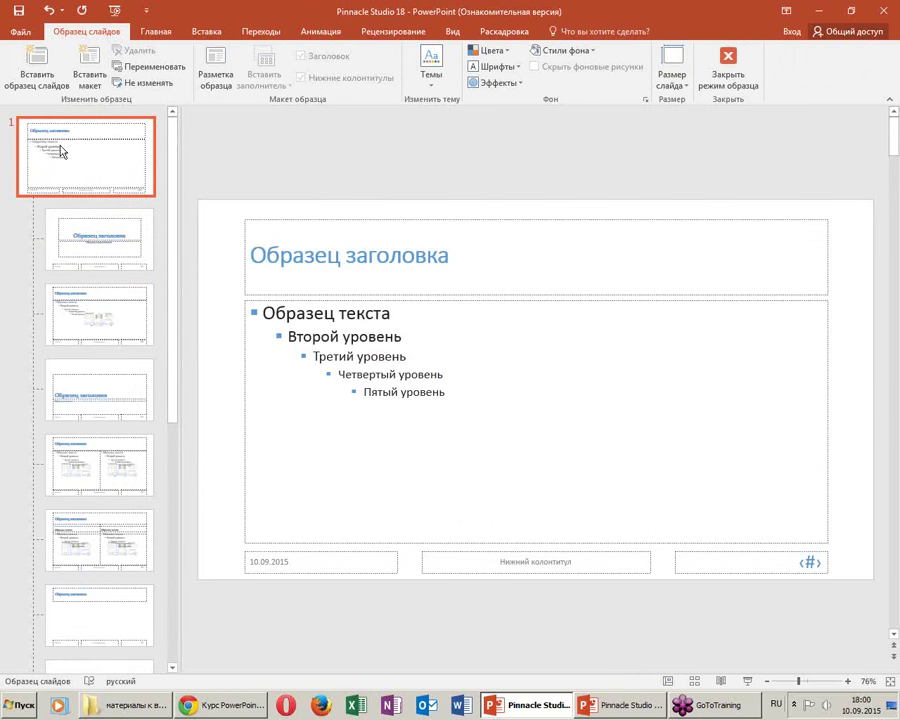
left_click(105, 258)
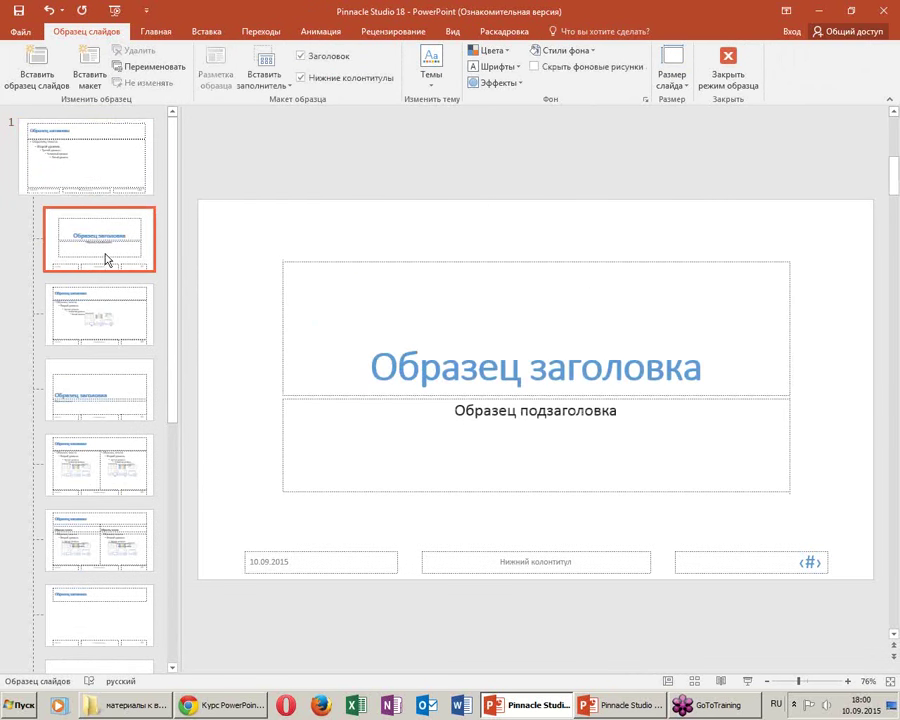
left_click_drag(14, 185, 198, 308)
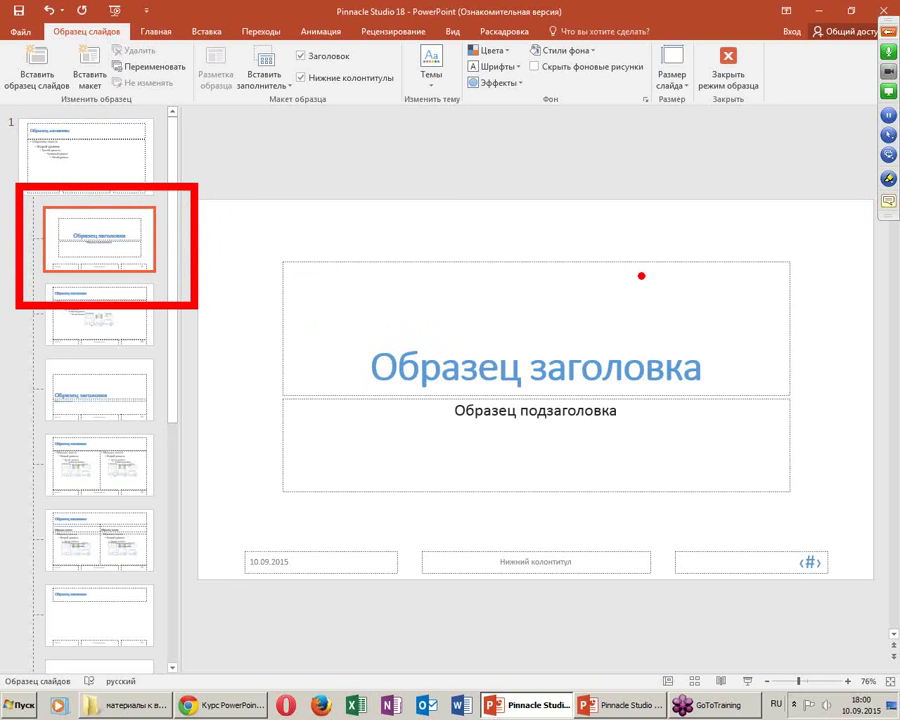
key("Escape")
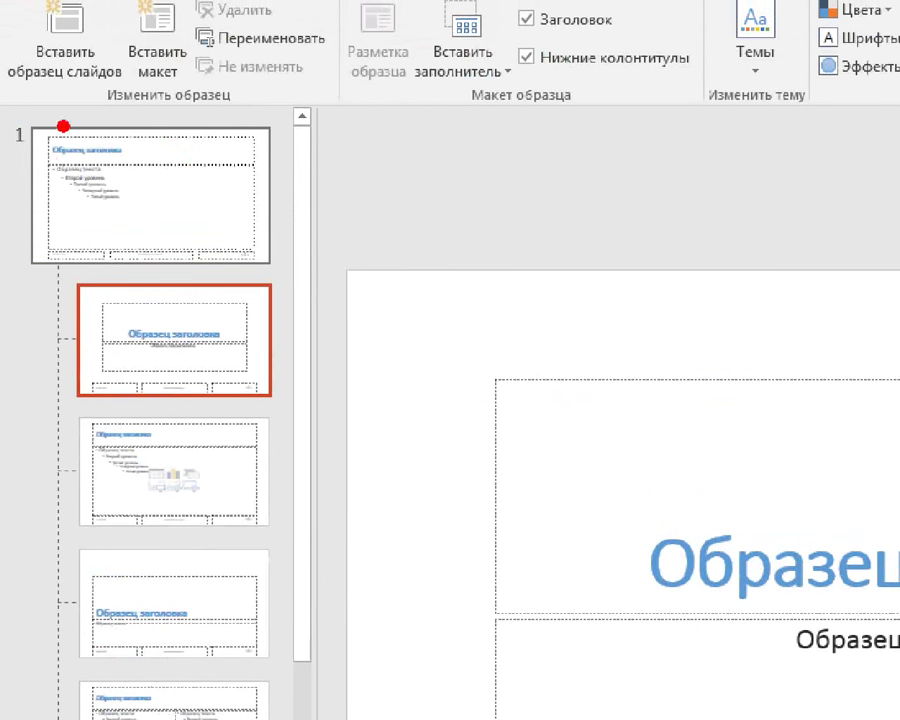
mouse_move(8, 95)
left_mouse_down()
mouse_move(66, 187)
mouse_move(5, 93)
left_mouse_up()
left_click_drag(16, 321, 145, 339)
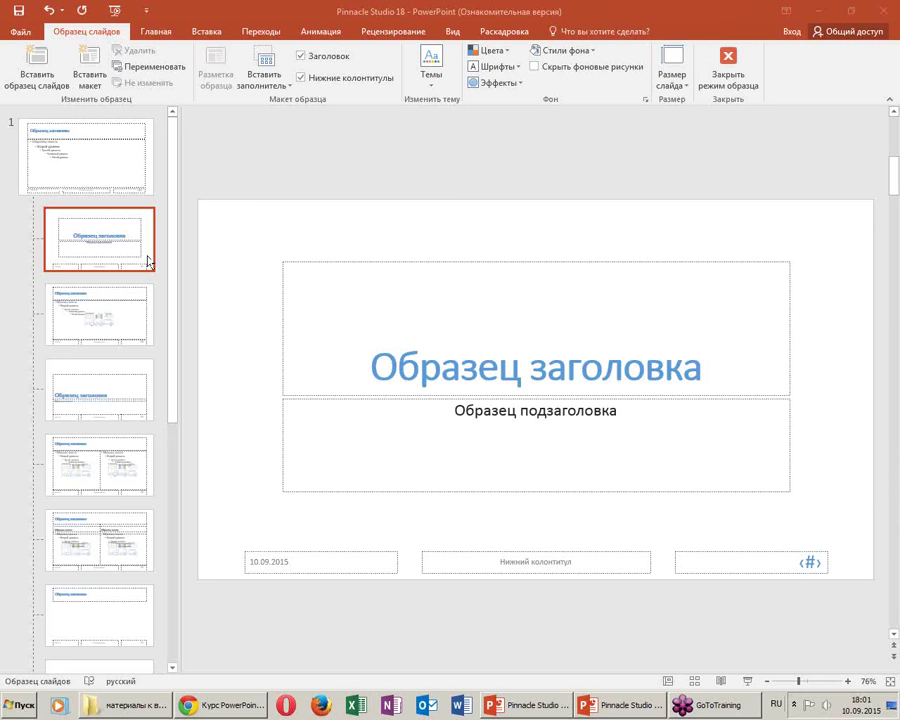
left_click(80, 260)
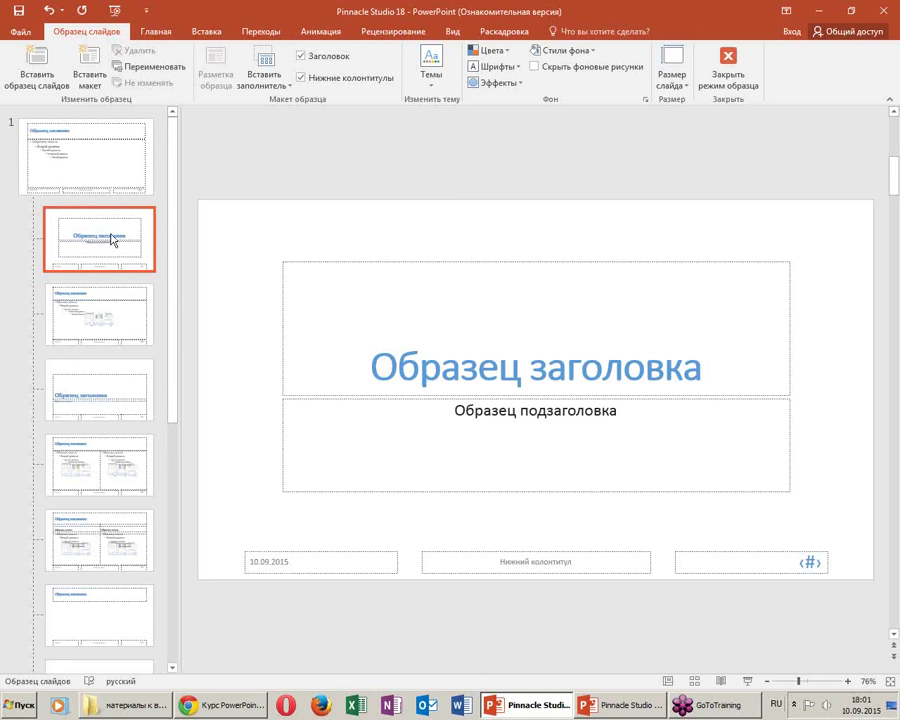
Open Format Background for the title layout and choose Picture or texture fill
right_click(111, 240)
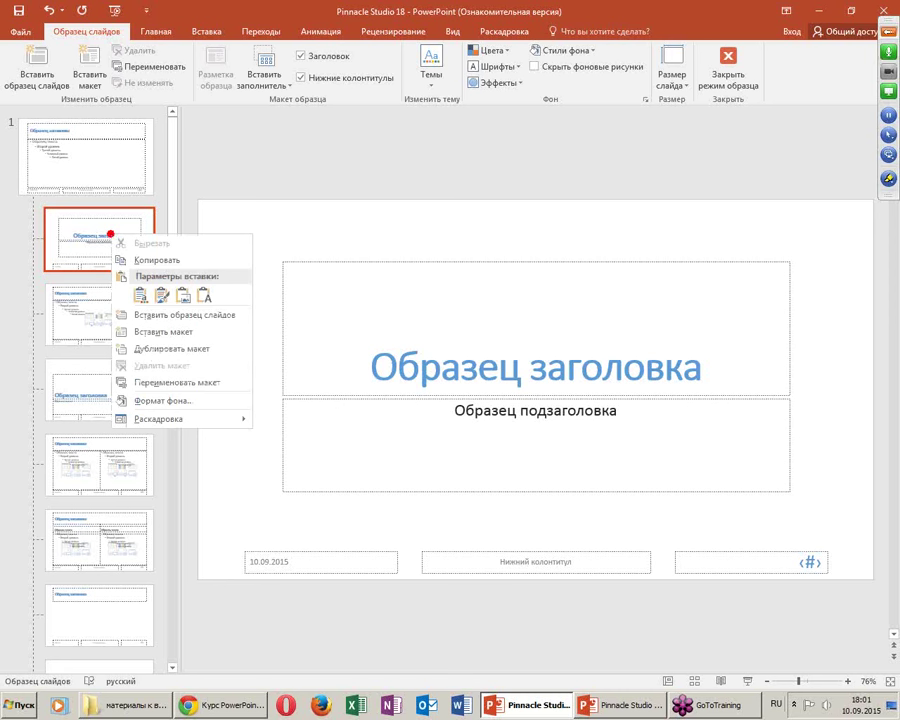
left_click_drag(78, 190, 165, 158)
mouse_move(142, 432)
left_mouse_down()
mouse_move(120, 412)
mouse_move(255, 385)
mouse_move(160, 420)
left_mouse_up()
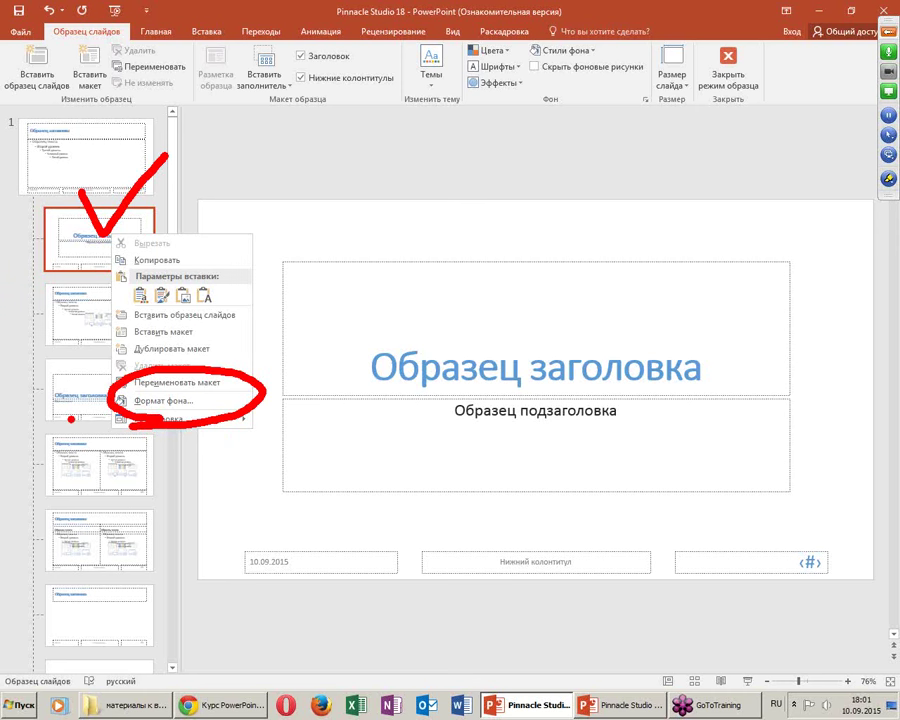
key("Escape")
right_click(130, 230)
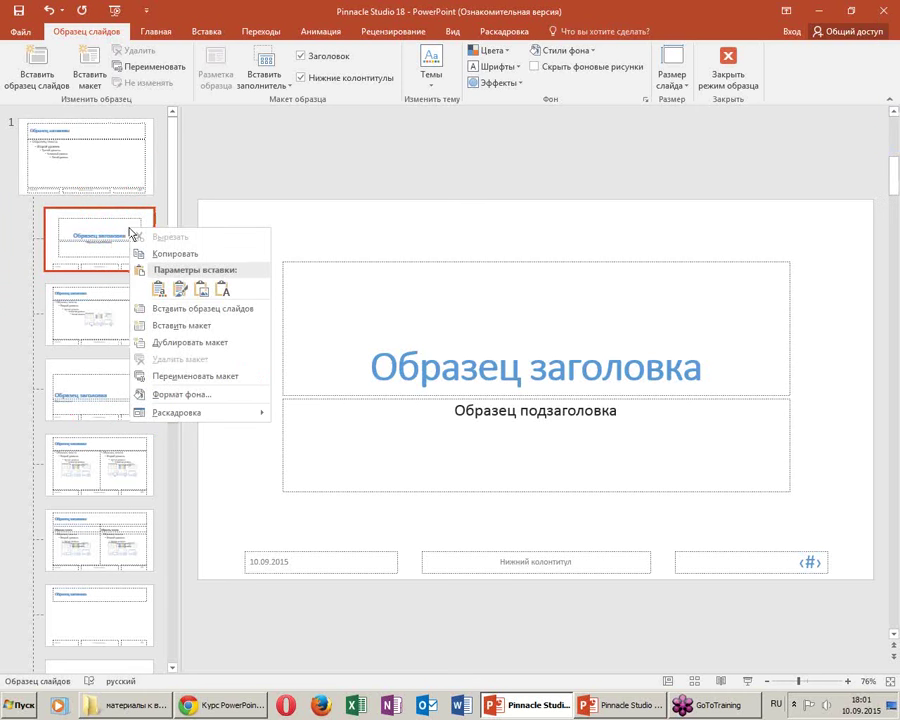
left_click(207, 393)
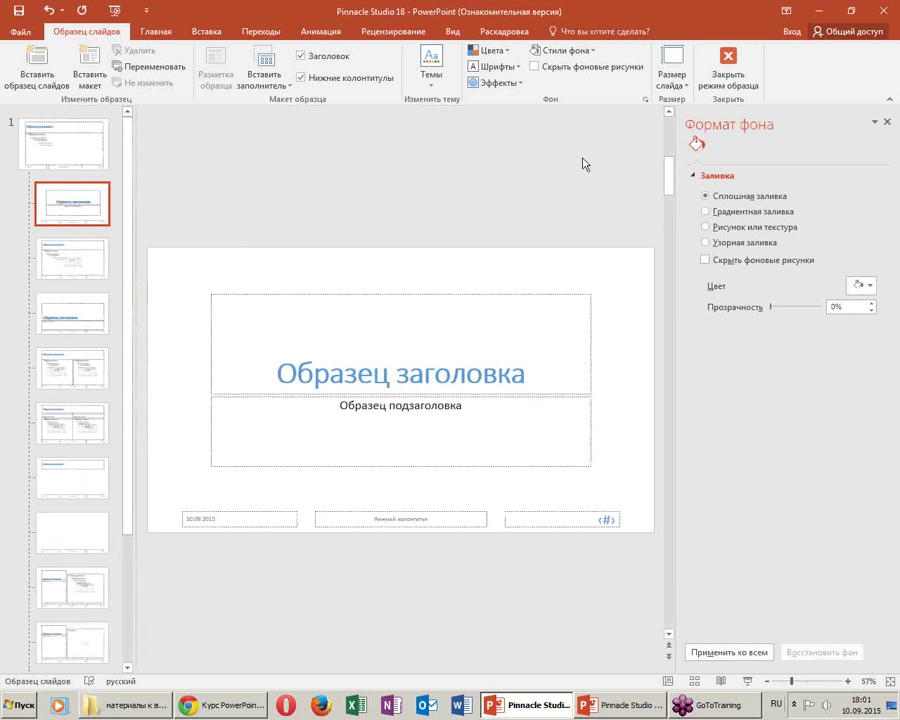
left_click(735, 229)
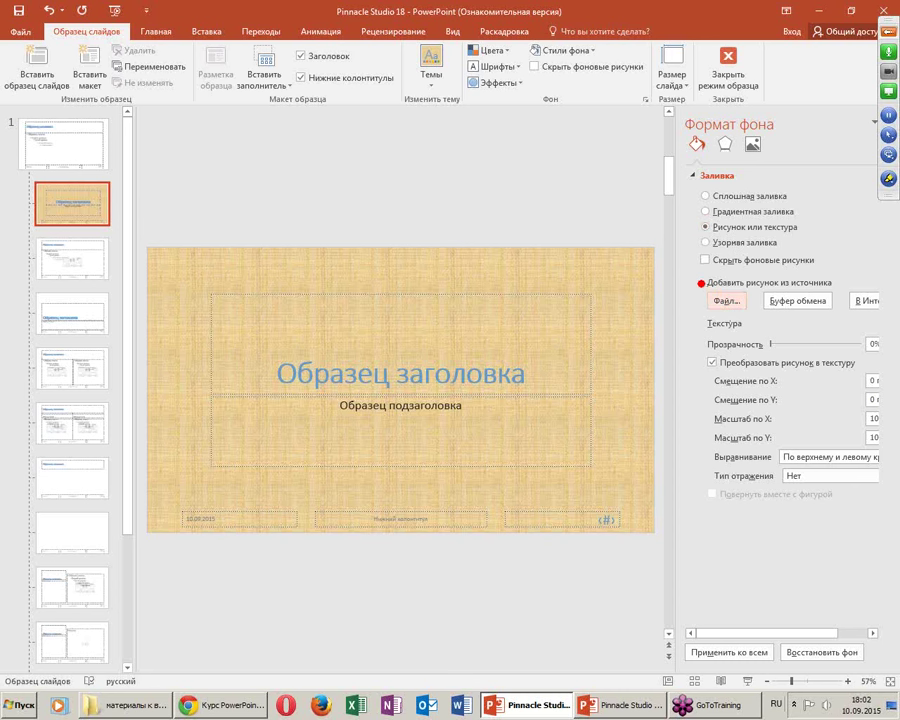
Fill the title layout background with the 'fon' picture from Desktop > vebinar
left_click_drag(693, 279, 770, 324)
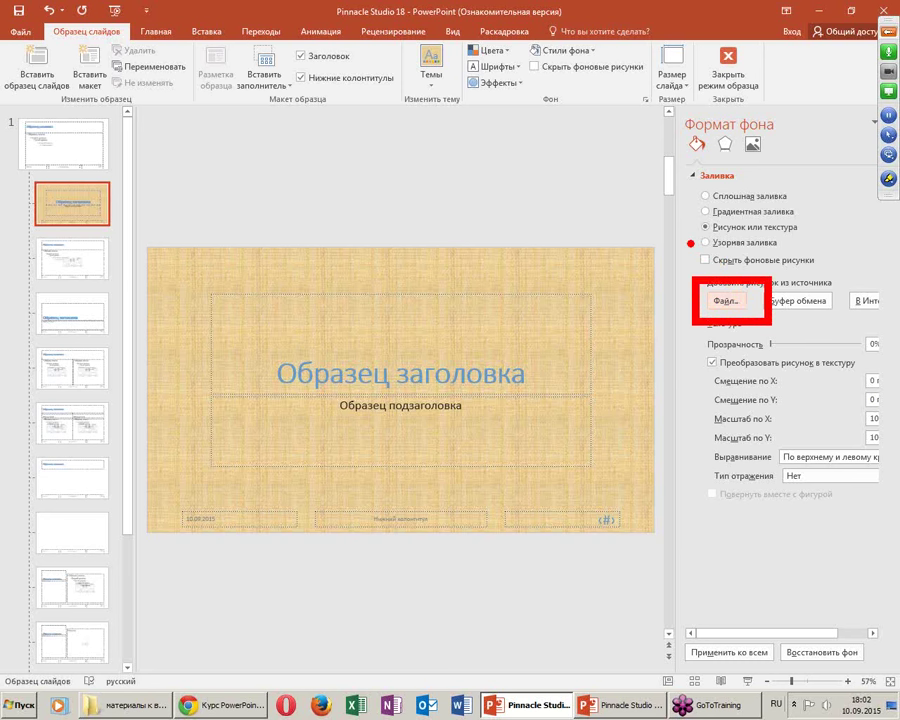
left_click_drag(686, 243, 828, 241)
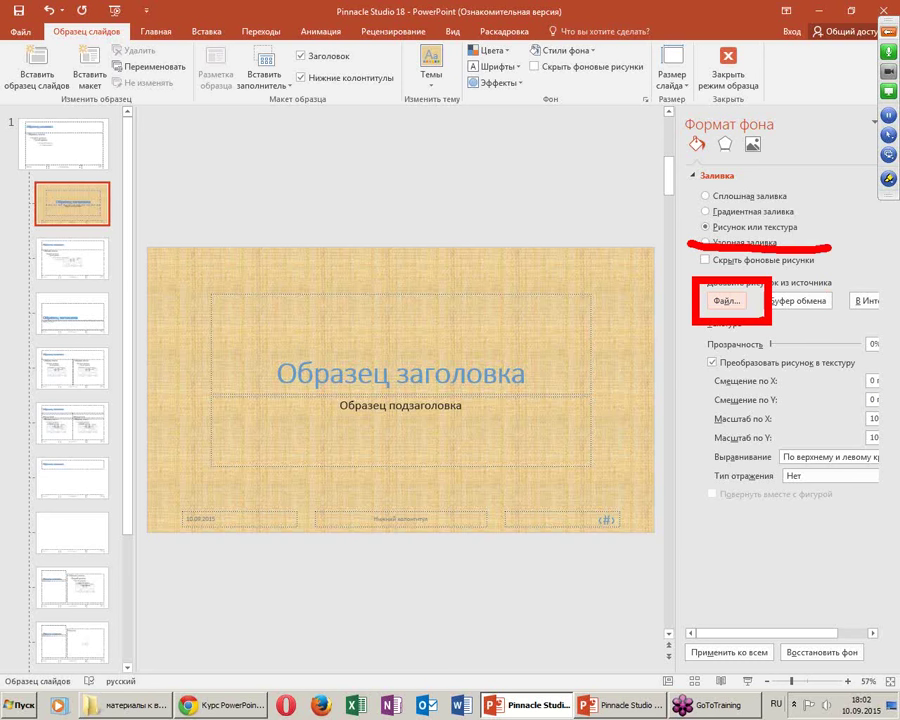
left_click(724, 301)
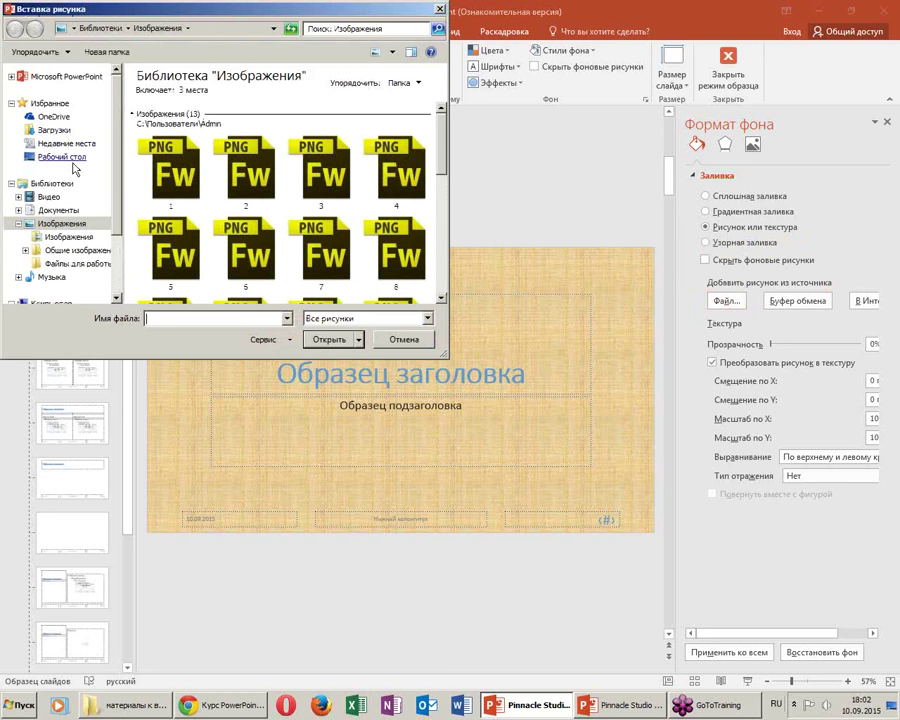
left_click(68, 157)
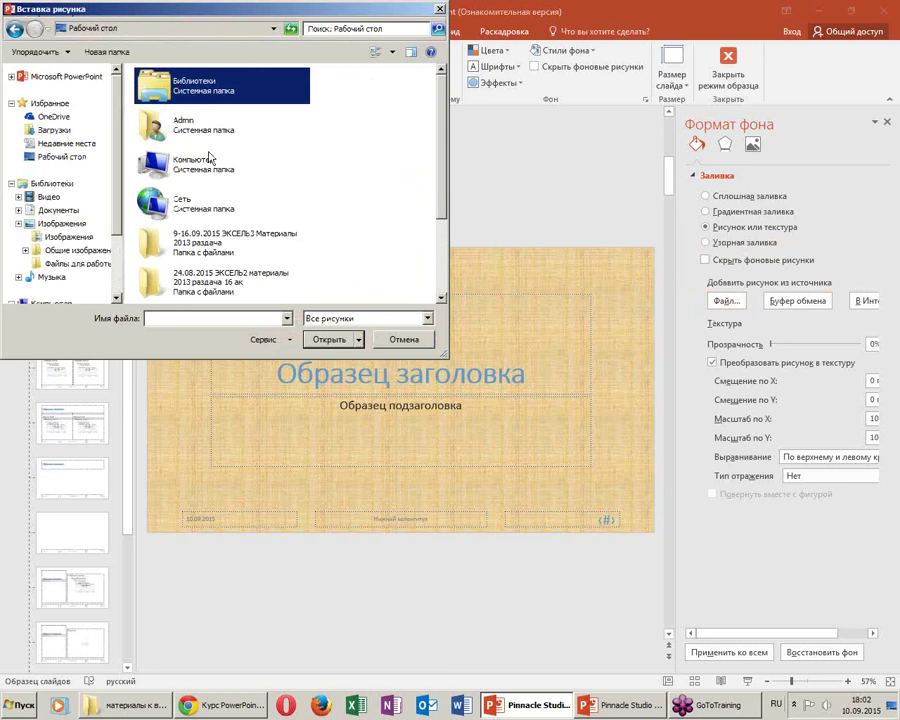
left_click(240, 278)
scroll(240, 278, "down", 1)
double_click(210, 210)
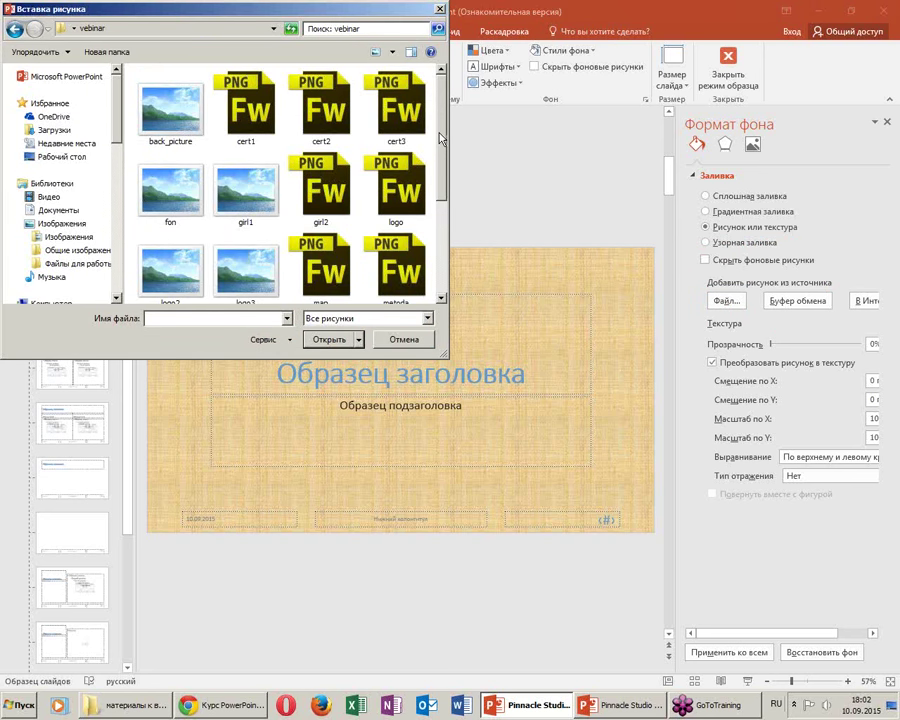
left_click_drag(441, 138, 455, 259)
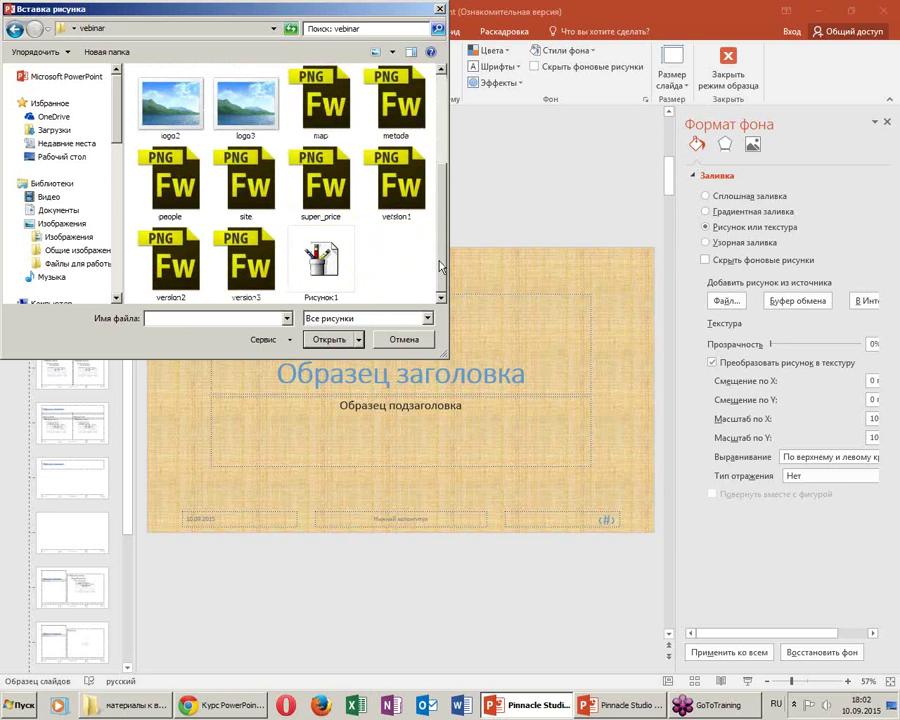
scroll(200, 180, "up", 2)
scroll(200, 180, "up", 1)
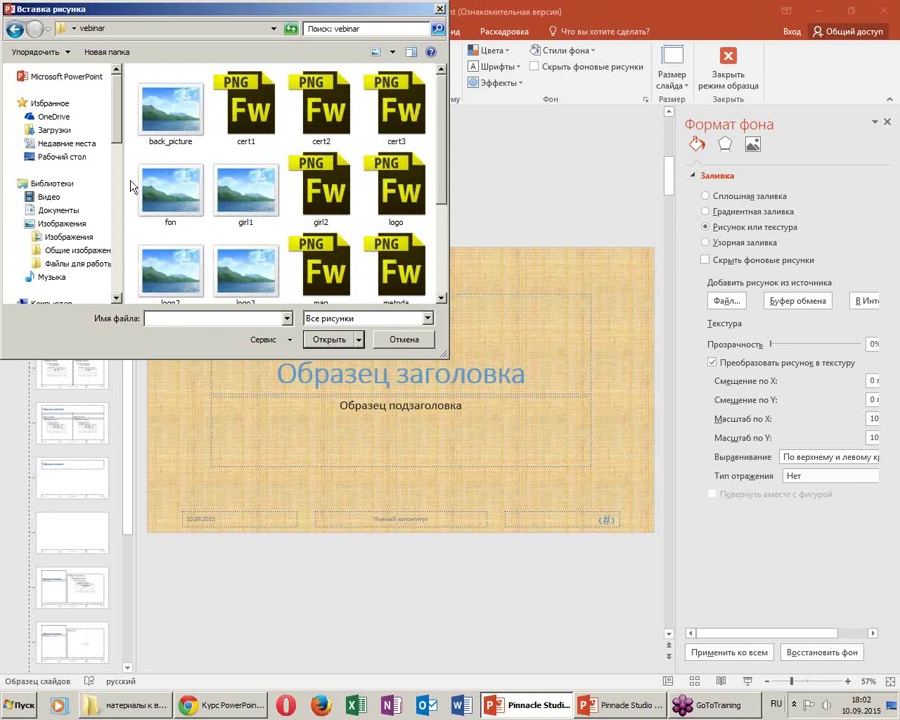
left_click(170, 188)
double_click(170, 188)
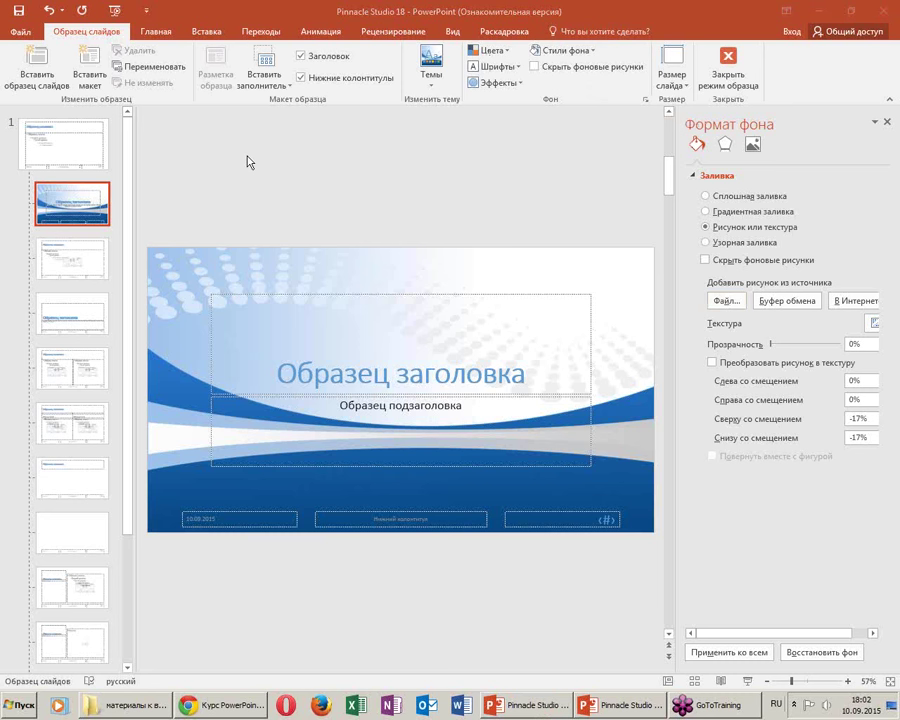
Close the Format Background pane, leaving the blue wave title layout in full view
left_click(208, 31)
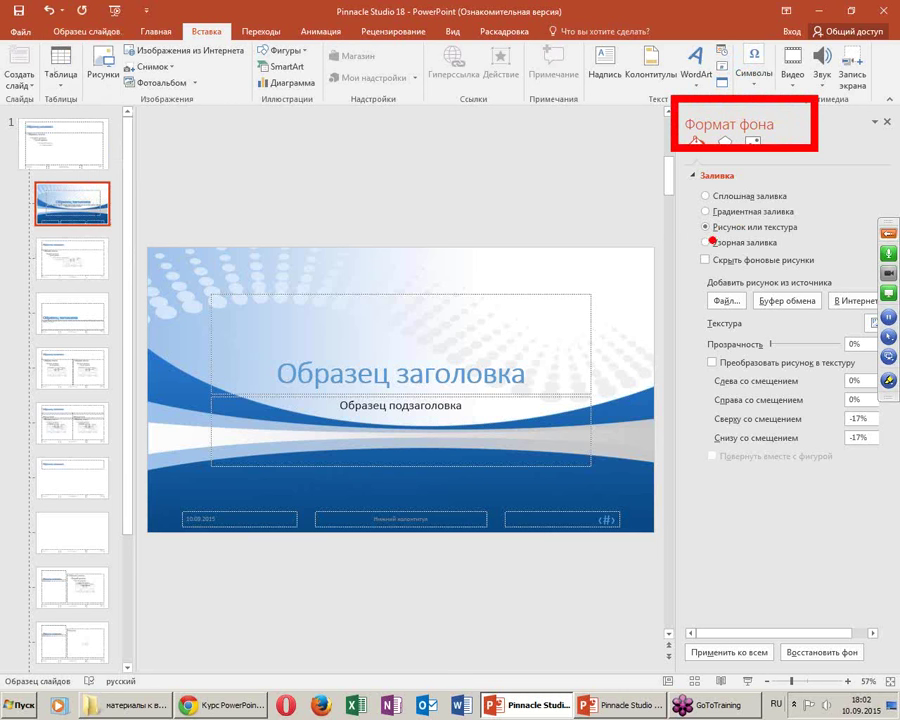
left_click_drag(712, 240, 812, 238)
mouse_move(738, 252)
left_mouse_down()
mouse_move(734, 292)
mouse_move(758, 262)
left_mouse_up()
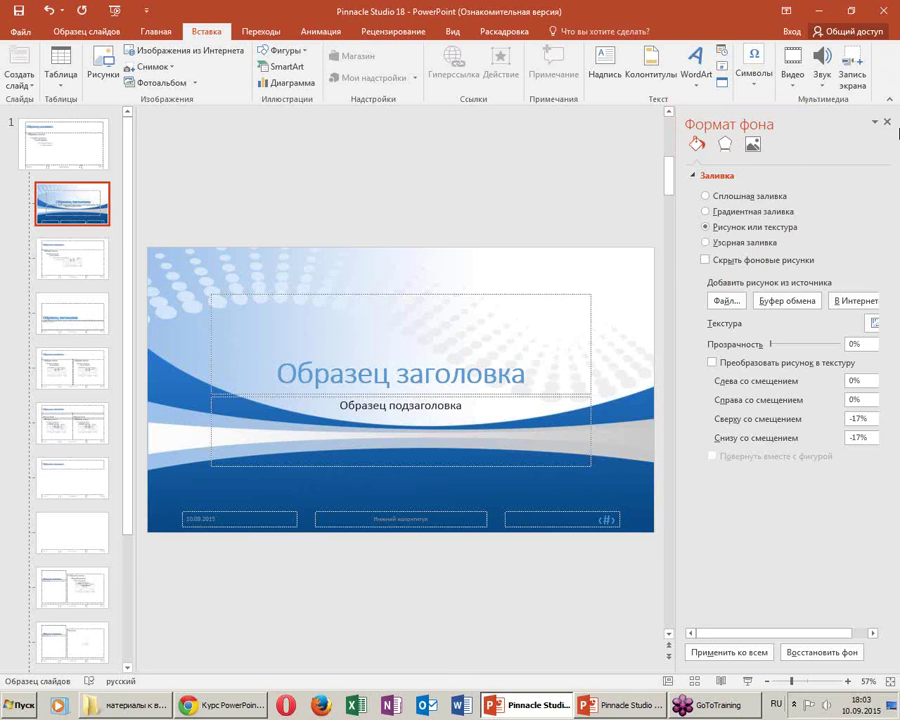
left_click(887, 121)
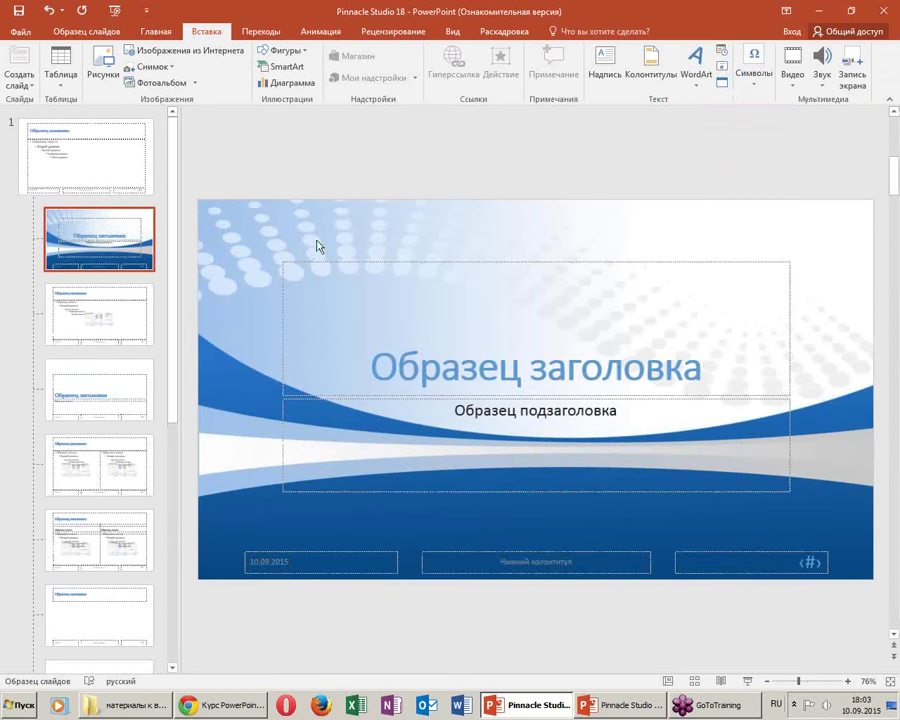
Insert the 'logo' picture from the vebinar folder and move it to the upper-right corner
left_click(105, 70)
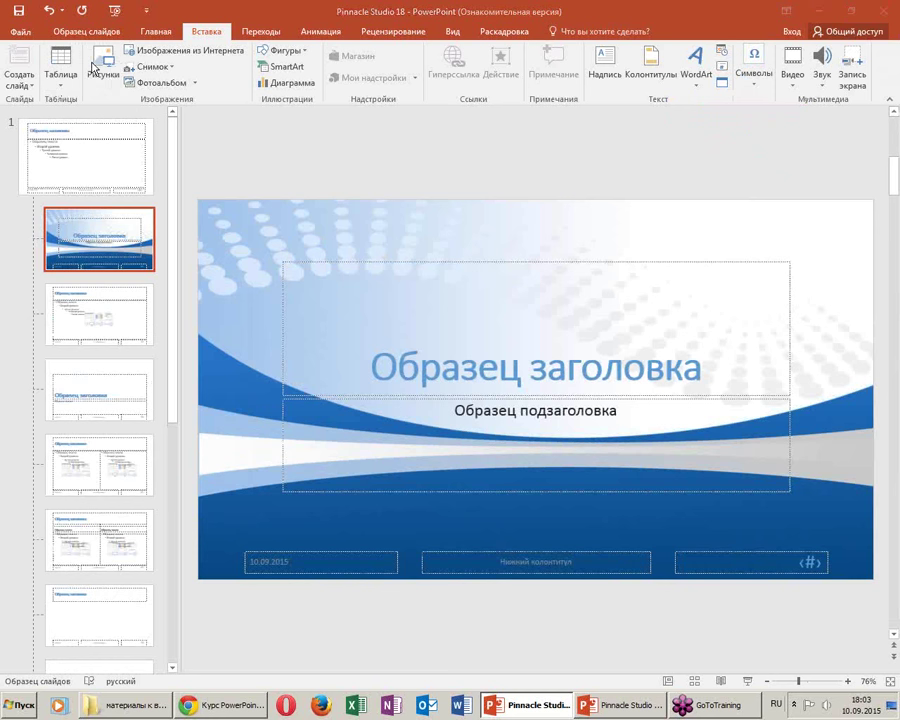
left_click_drag(175, 8, 368, 118)
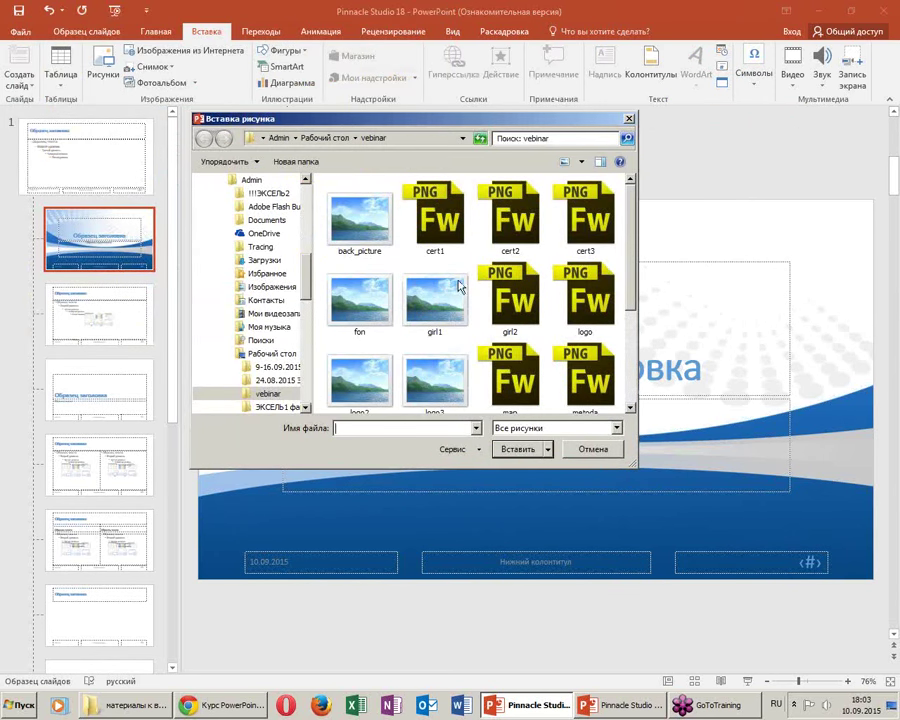
left_click(510, 296)
scroll(510, 297, "down", 1)
scroll(510, 296, "down", 1)
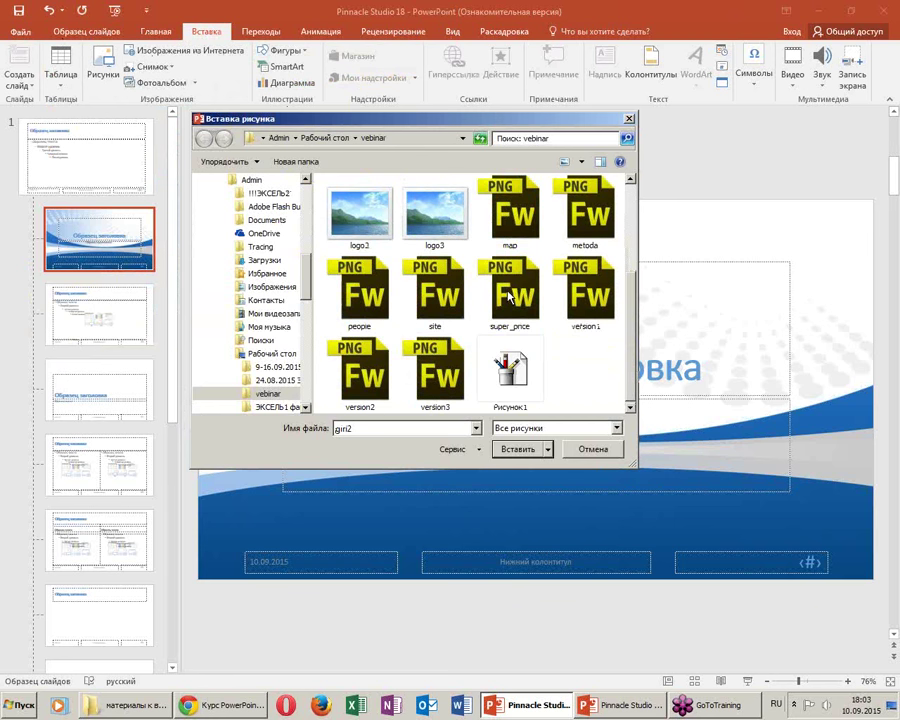
scroll(580, 288, "up", 1)
double_click(588, 215)
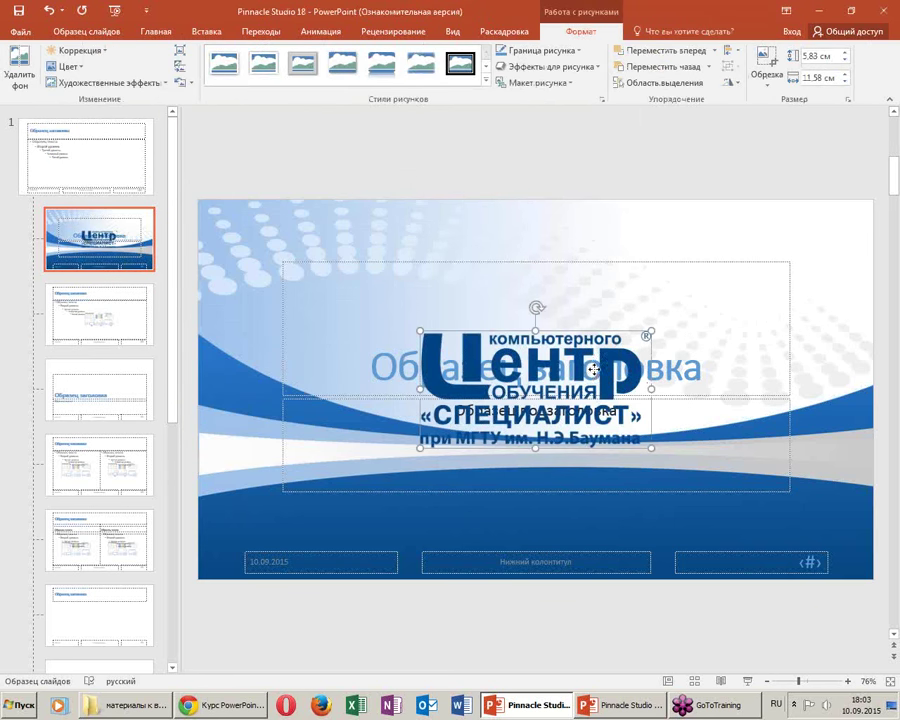
left_click_drag(624, 375, 779, 266)
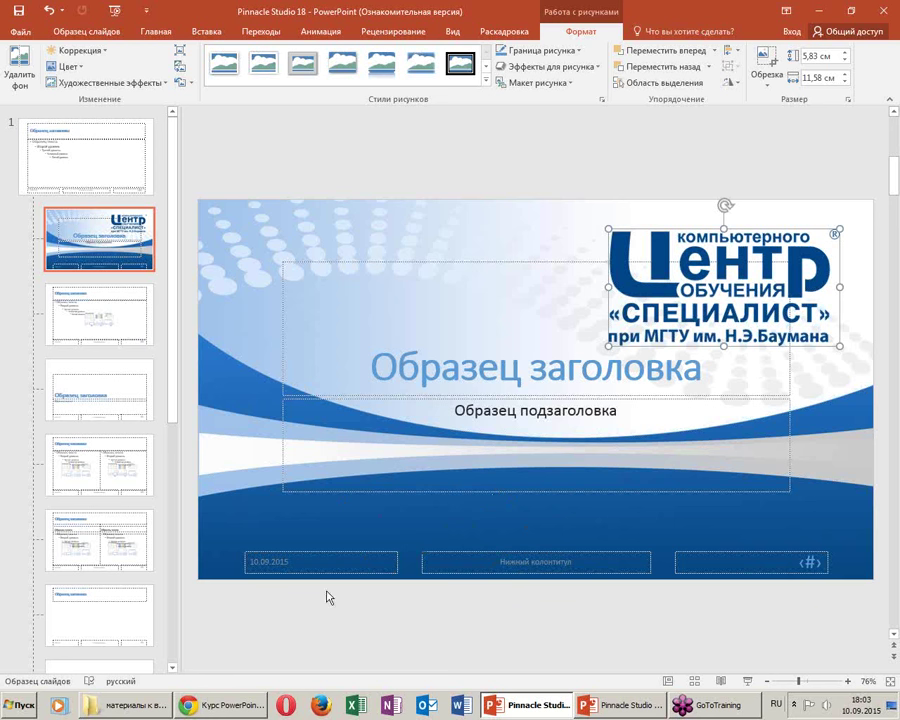
Select the three footer placeholders along the bottom of the title layout
left_click(380, 567)
left_click_drag(228, 533, 898, 605)
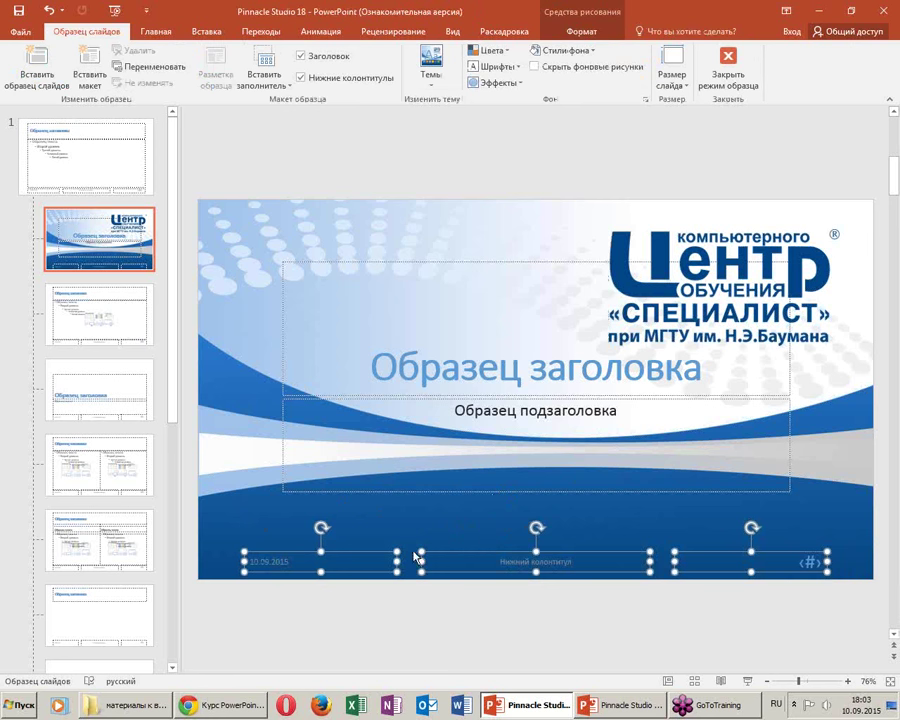
left_click_drag(205, 528, 896, 622)
Uncheck Footers on the Slide Master tab to drop the date, footer and number placeholders
key("ctrl+alt+d")
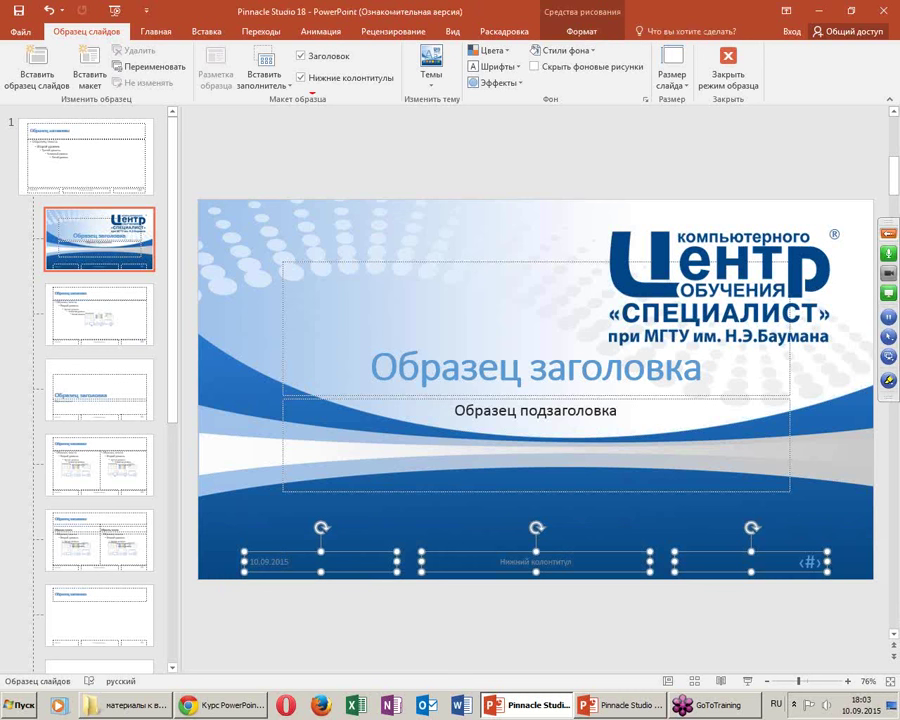
left_click_drag(28, 22, 28, 46)
mouse_move(140, 42)
left_mouse_down()
mouse_move(265, 88)
mouse_move(272, 100)
left_mouse_up()
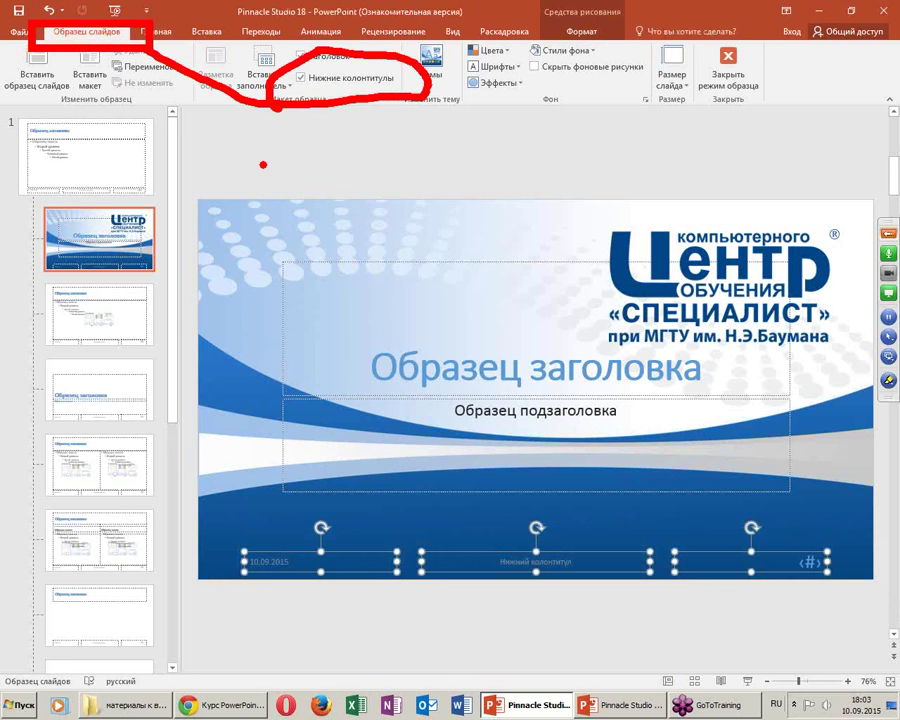
key("Escape")
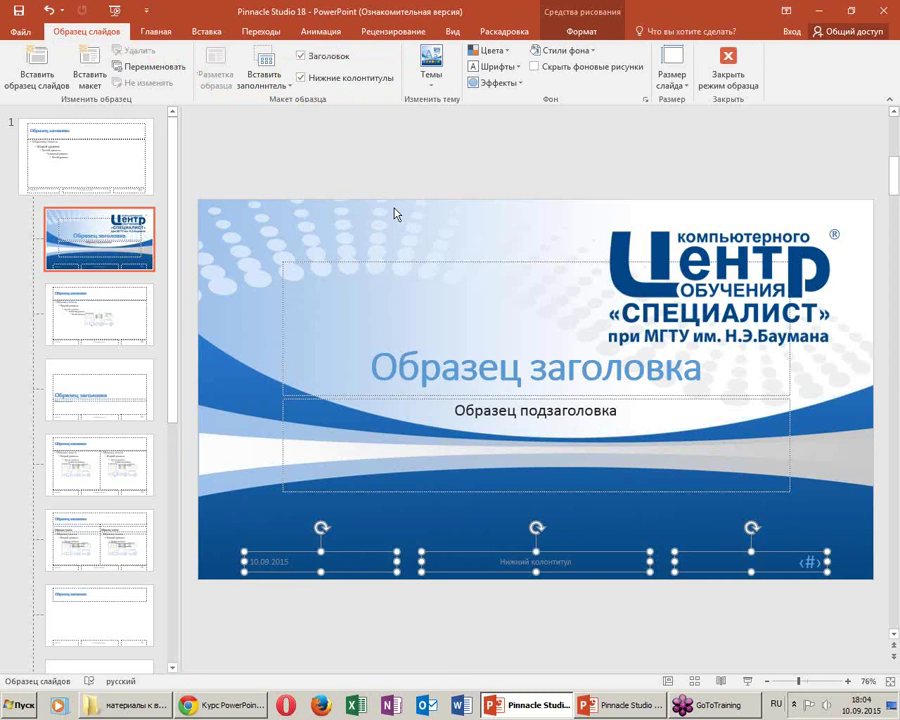
left_click(310, 77)
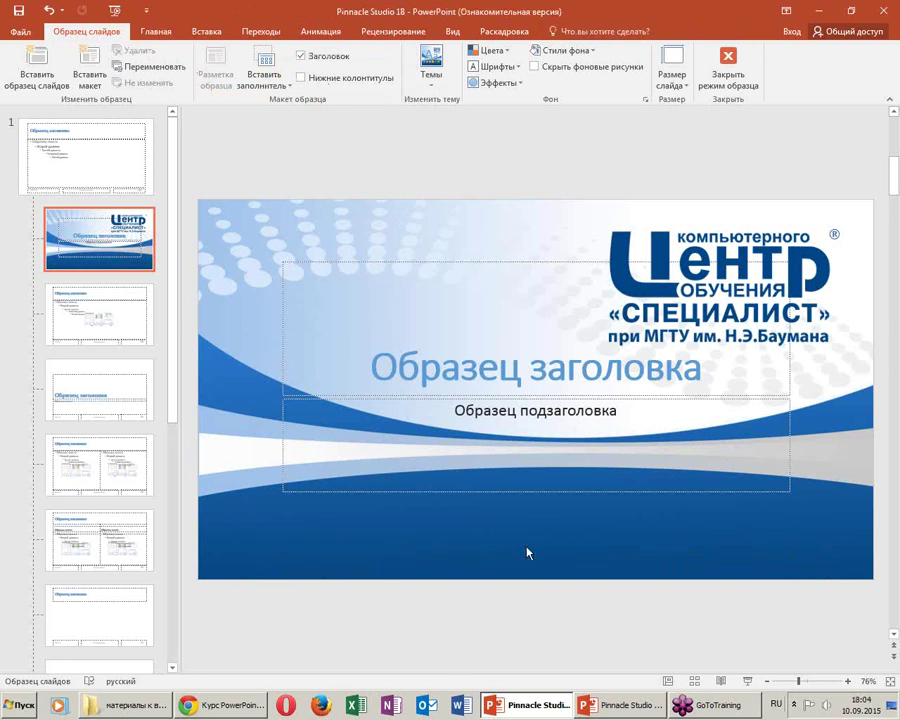
left_click(564, 484)
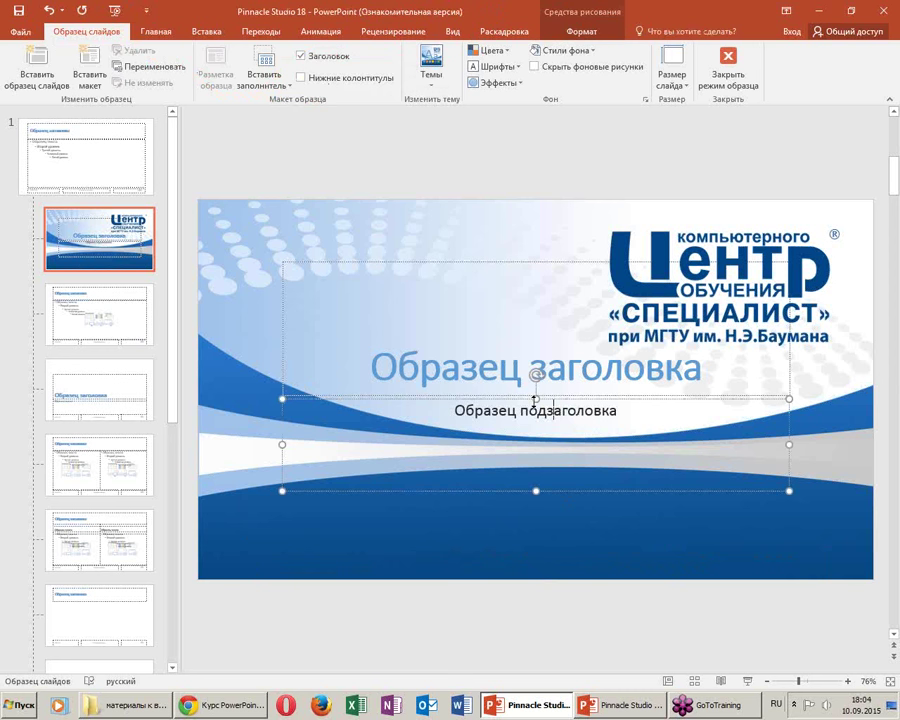
Shorten the subtitle box, move the title into the blue band, and left-align both texts
mouse_move(536, 399)
left_mouse_down()
mouse_move(537, 455)
mouse_move(499, 526)
left_mouse_up()
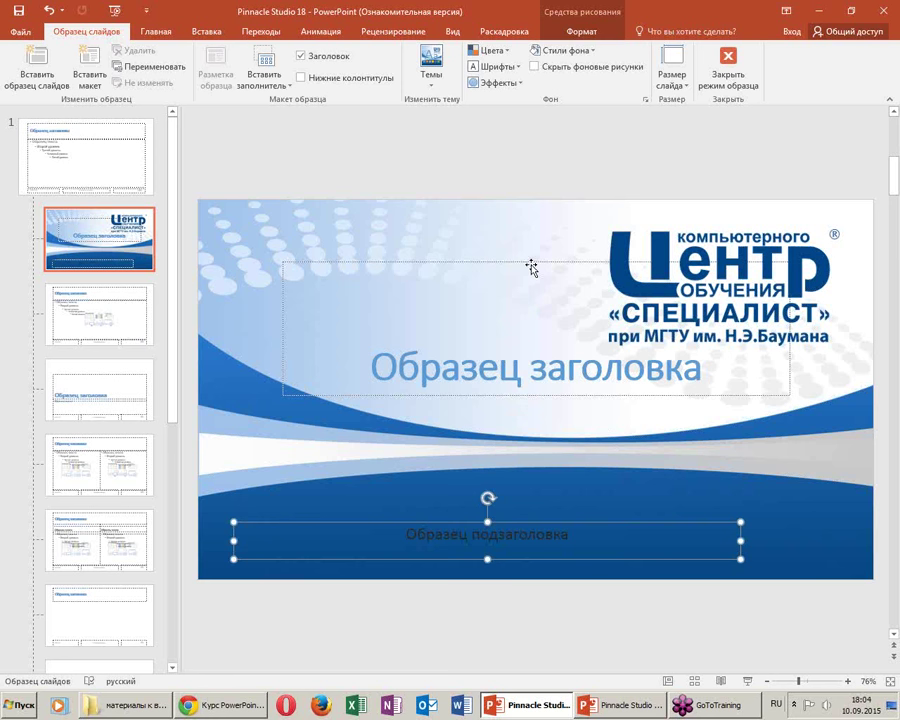
mouse_move(531, 268)
left_mouse_down()
mouse_move(489, 387)
mouse_move(488, 463)
left_mouse_up()
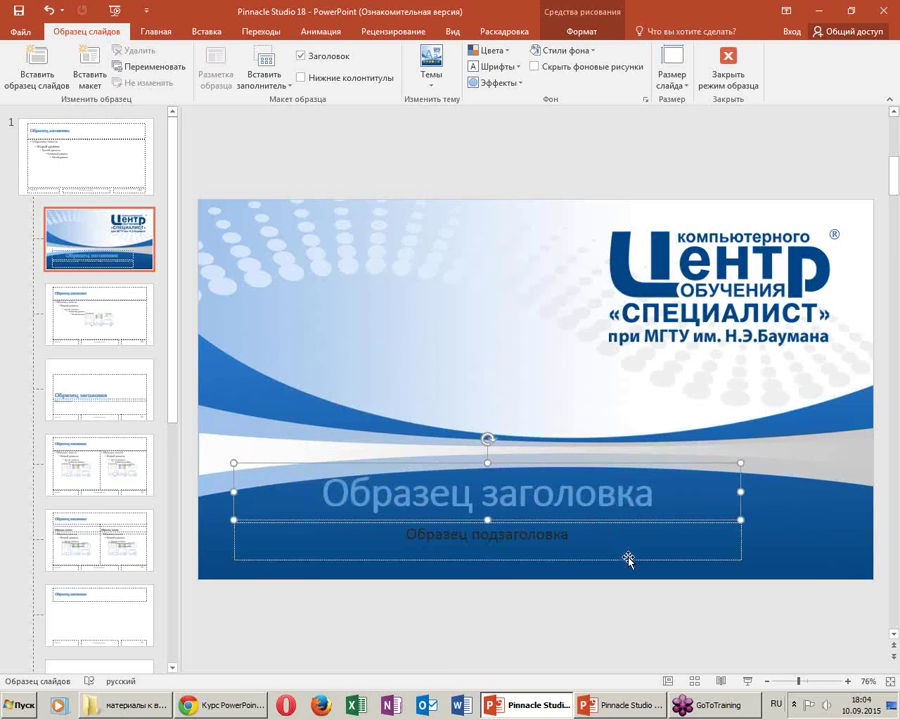
key("ctrl+l")
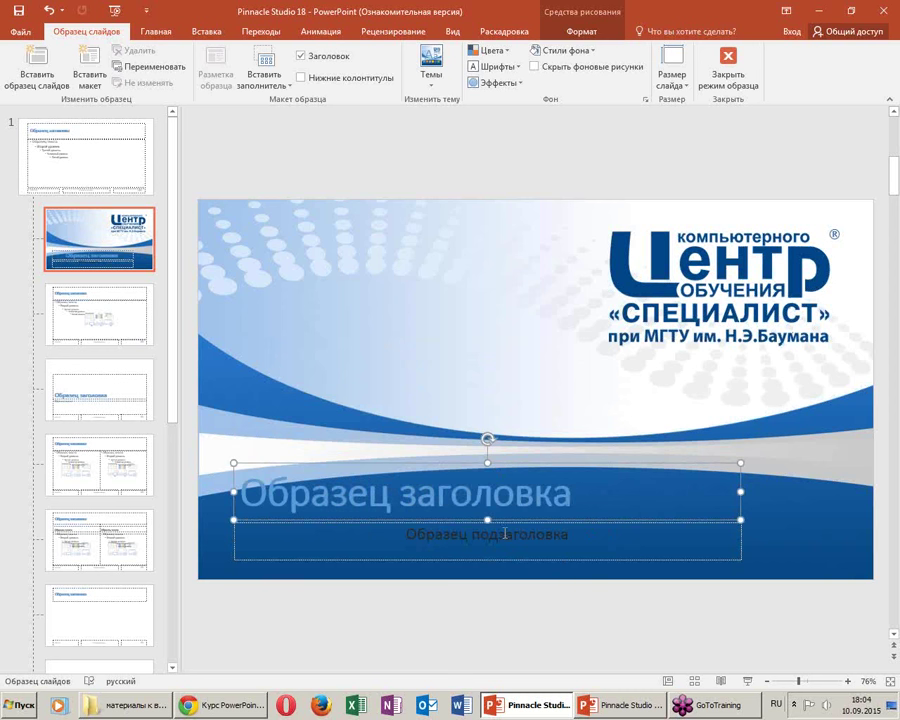
left_click(505, 535)
key("ctrl+l")
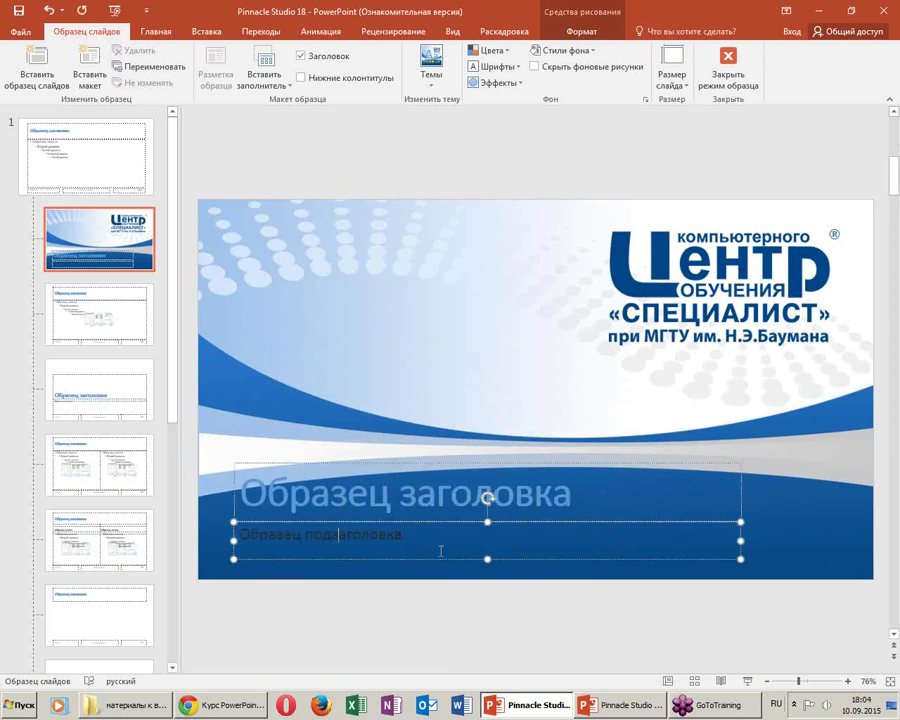
left_click_drag(410, 536, 238, 535)
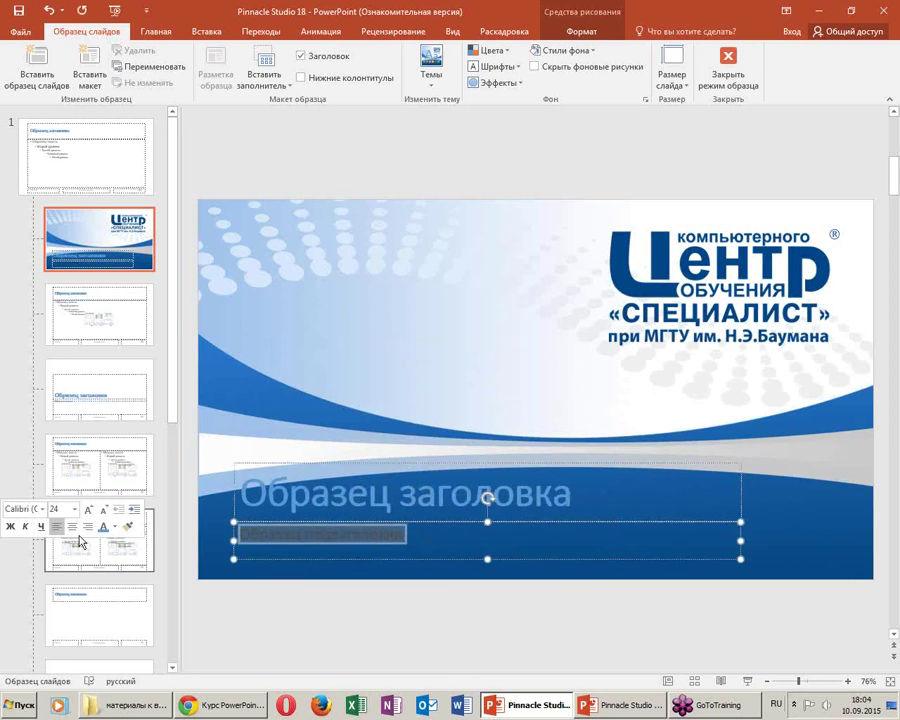
left_click(150, 34)
Make the subtitle text white and shrink the master title to 40 pt
left_click(318, 77)
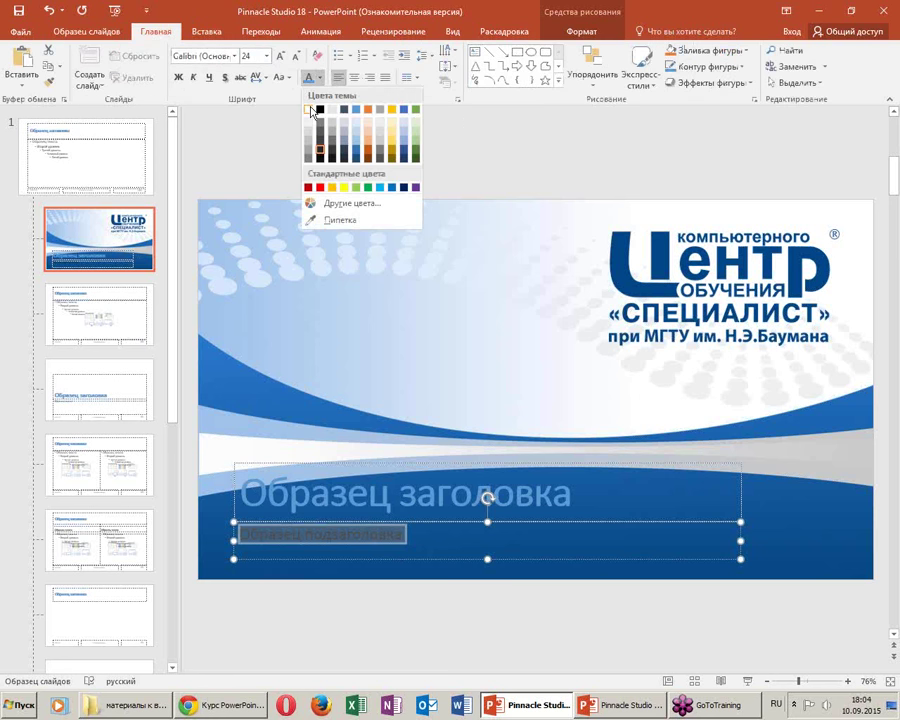
left_click(310, 110)
triple_click(269, 491)
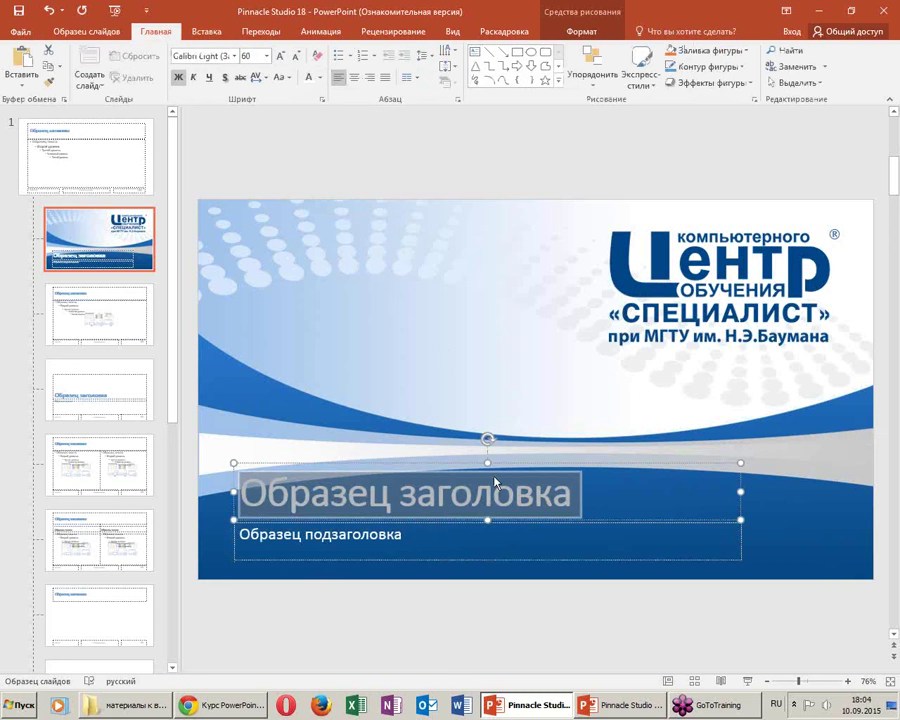
key("ctrl+shift+comma")
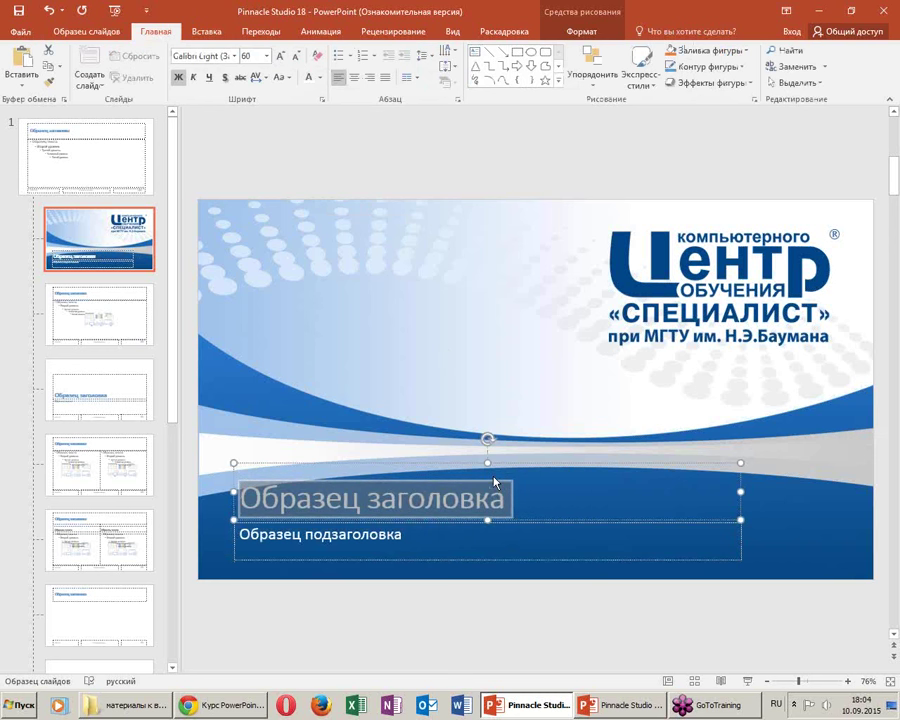
key("ctrl+shift+comma")
key("ctrl+shift+comma")
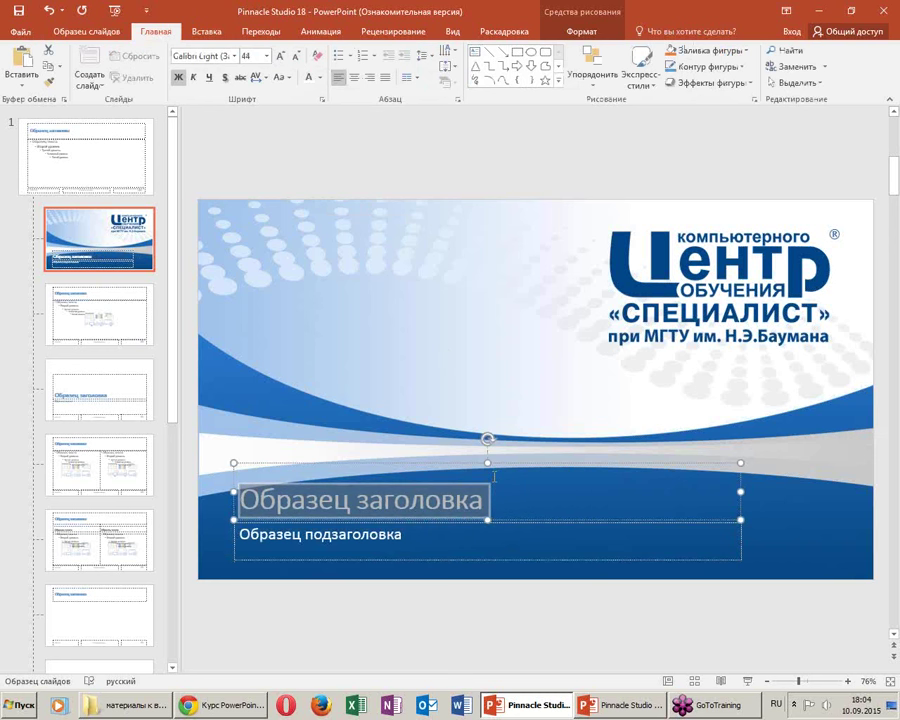
key("ctrl+shift+comma")
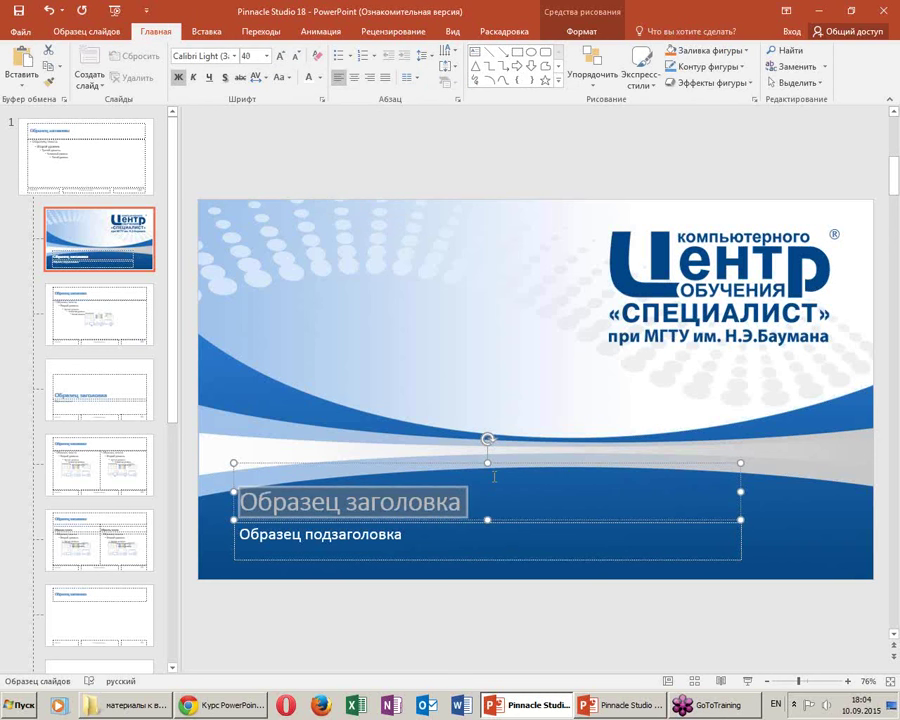
Nudge the master title placeholder slightly higher above the subtitle
left_click(432, 376)
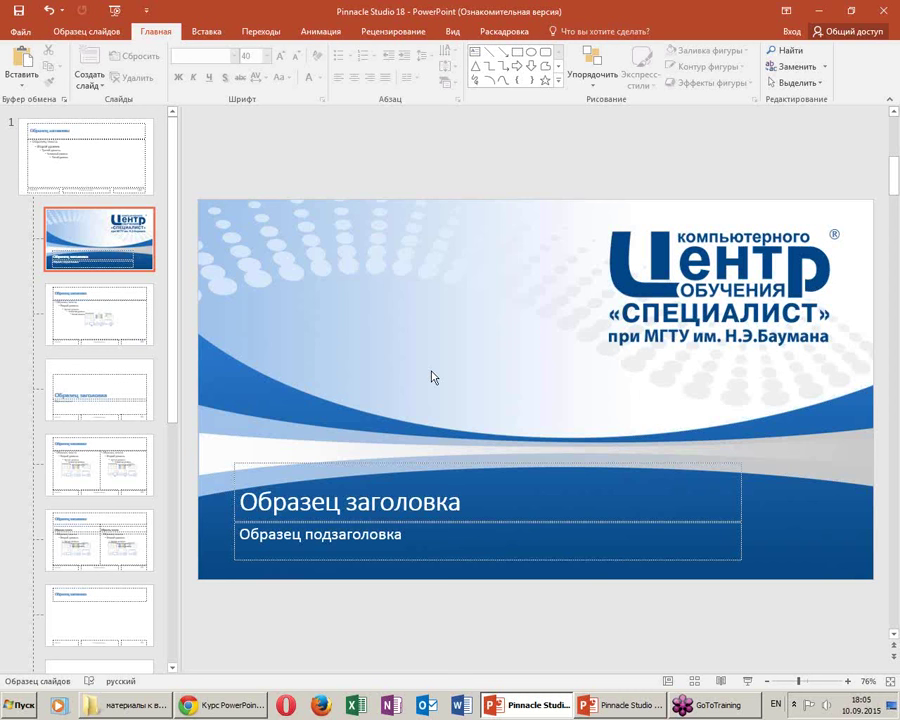
left_click_drag(434, 463, 436, 458)
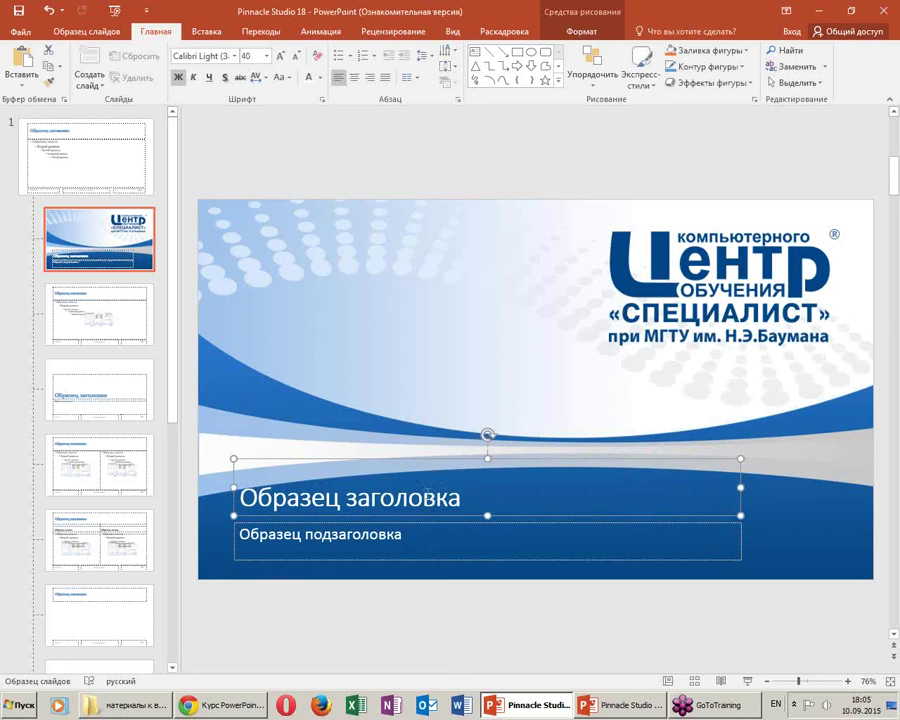
left_click(372, 408)
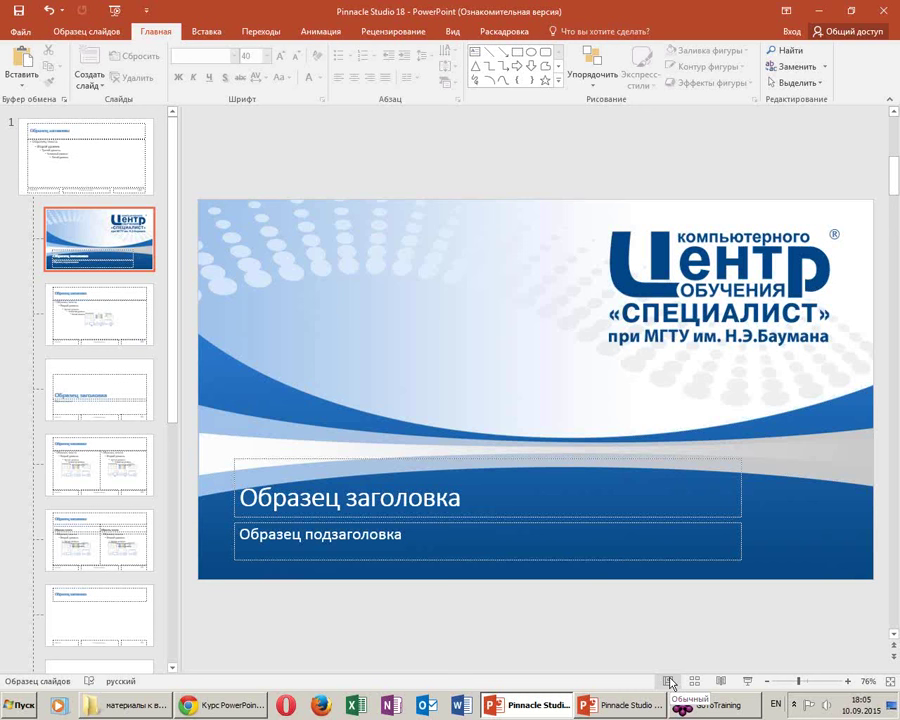
mouse_move(440, 270)
left_mouse_down()
mouse_move(640, 430)
mouse_move(688, 603)
mouse_move(657, 628)
mouse_move(685, 617)
left_mouse_up()
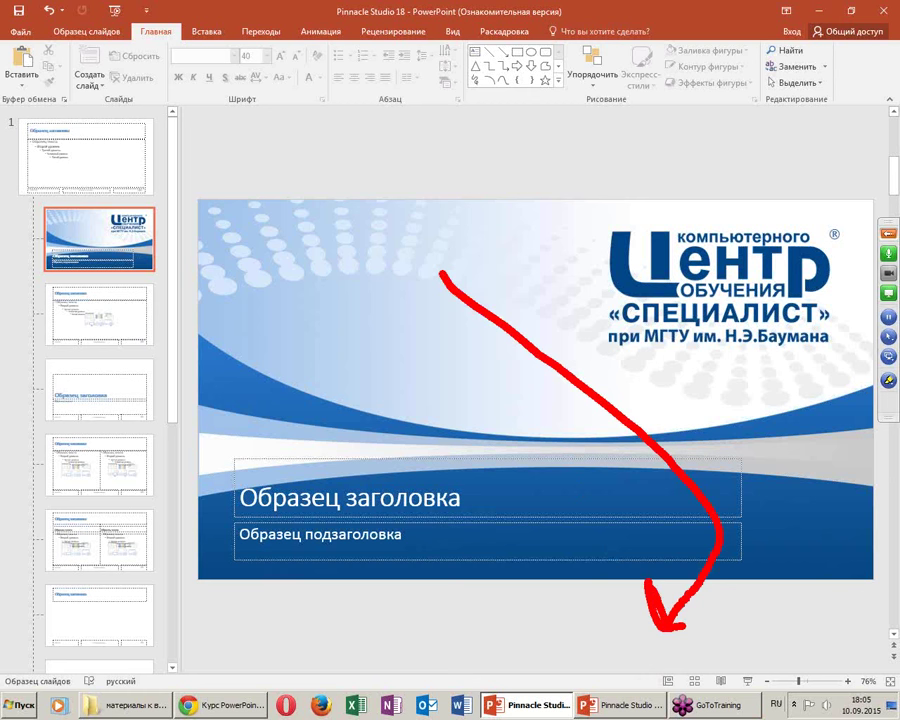
left_click(667, 682)
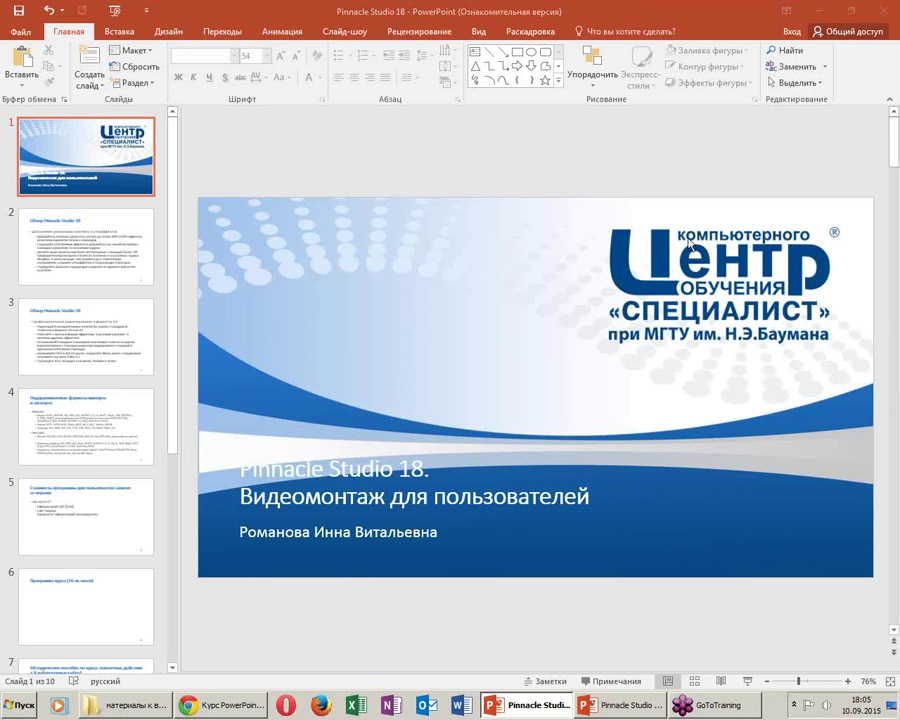
left_click(322, 470)
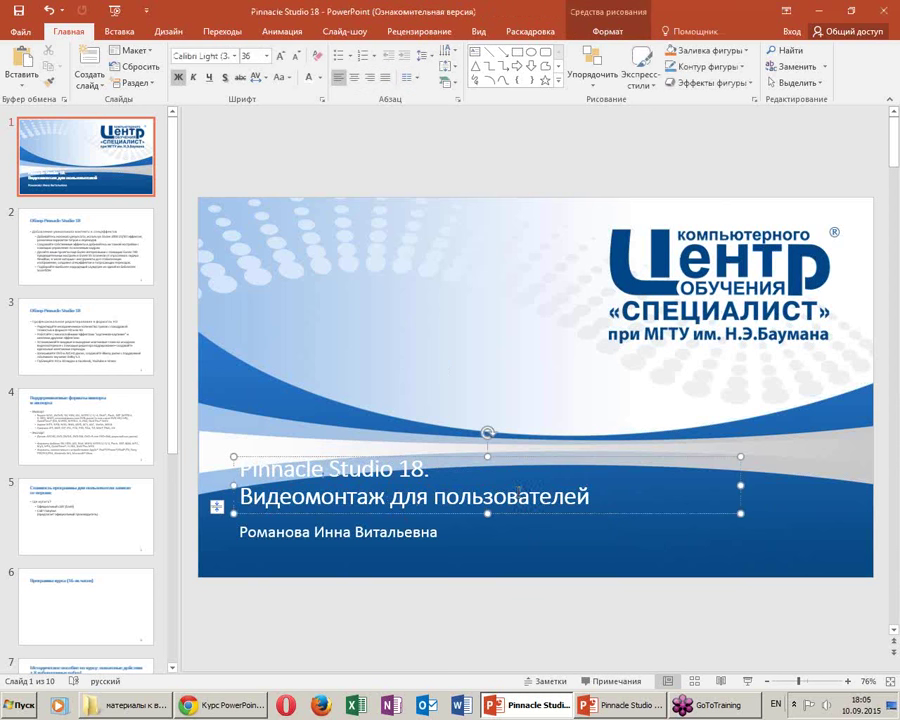
left_click(360, 545)
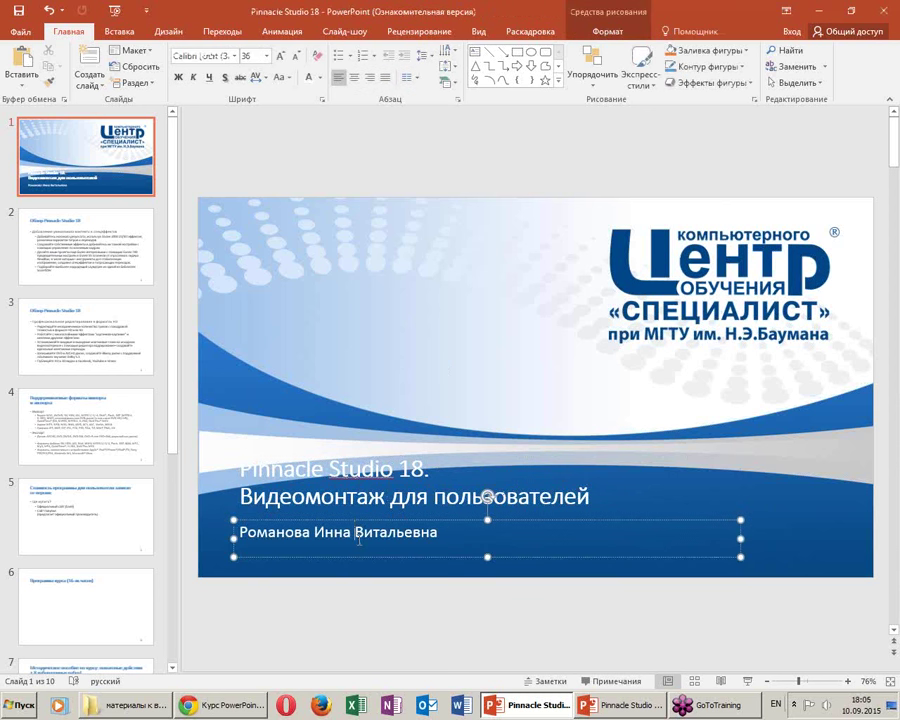
left_click(507, 477)
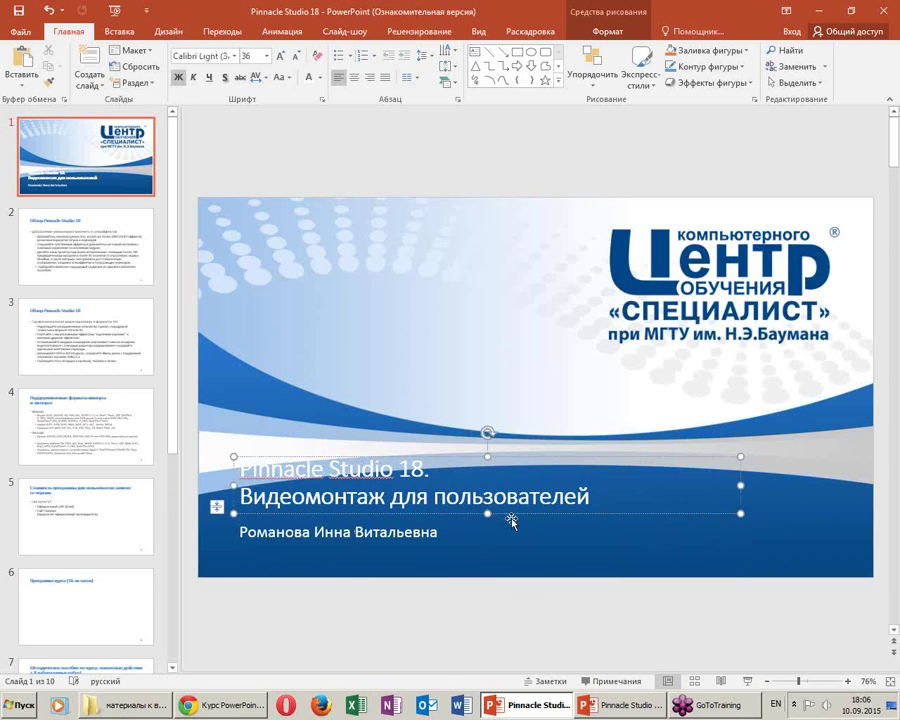
key("Delete")
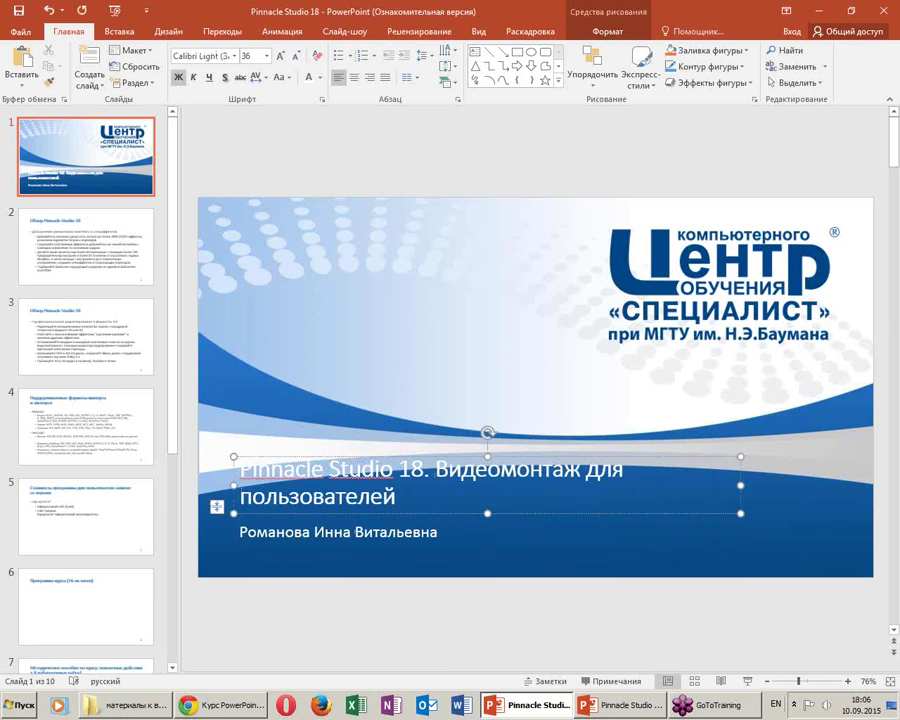
key("Return")
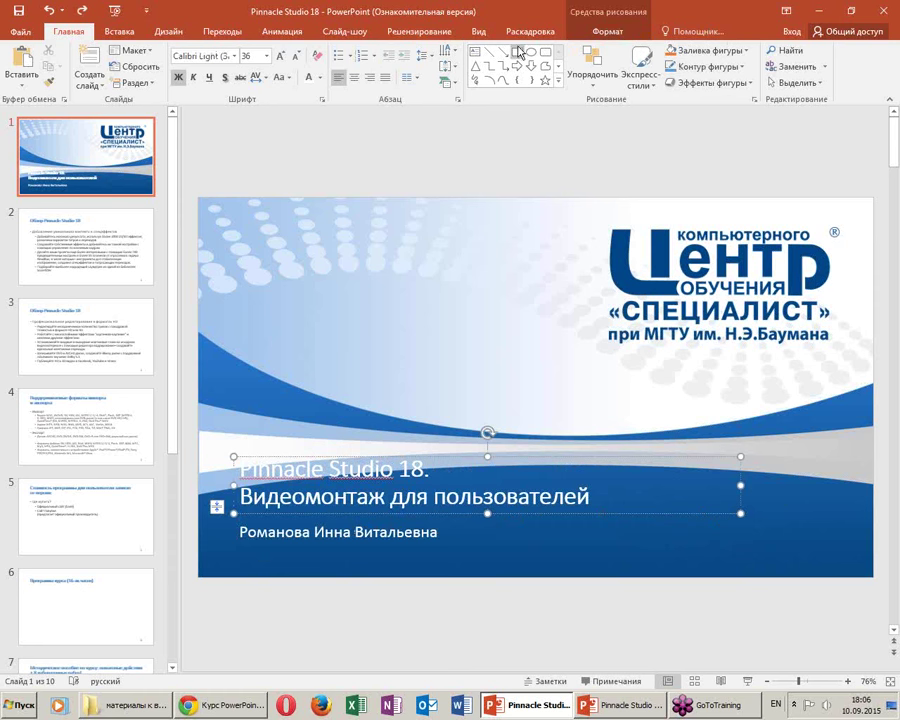
left_click(476, 33)
left_click(238, 64)
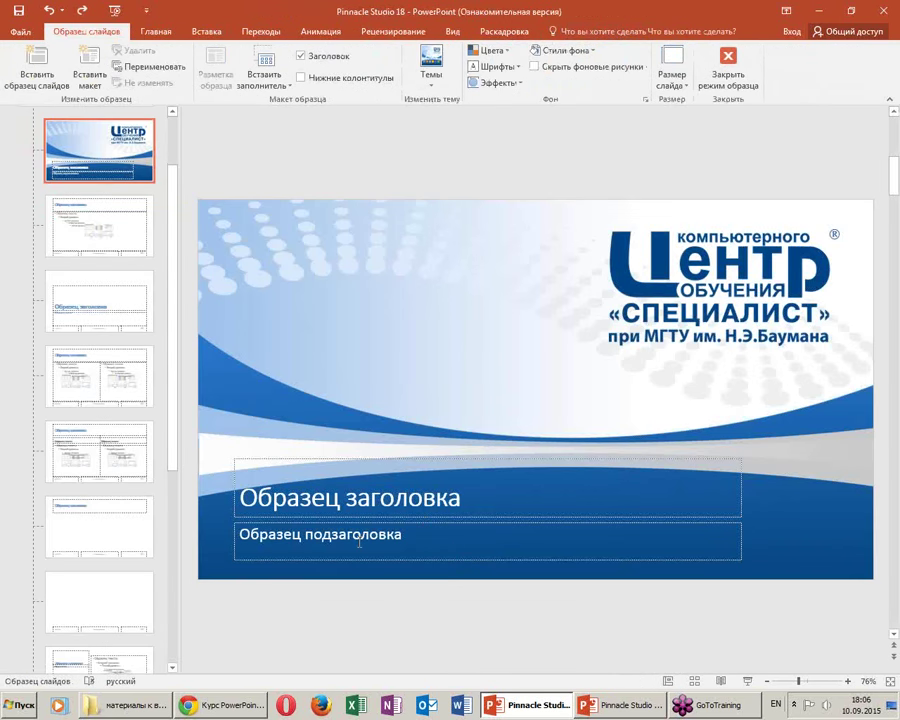
Move the title layout's master title and subtitle placeholders lower, then leave Slide Master view
left_click(424, 536)
left_click(384, 499, "shift")
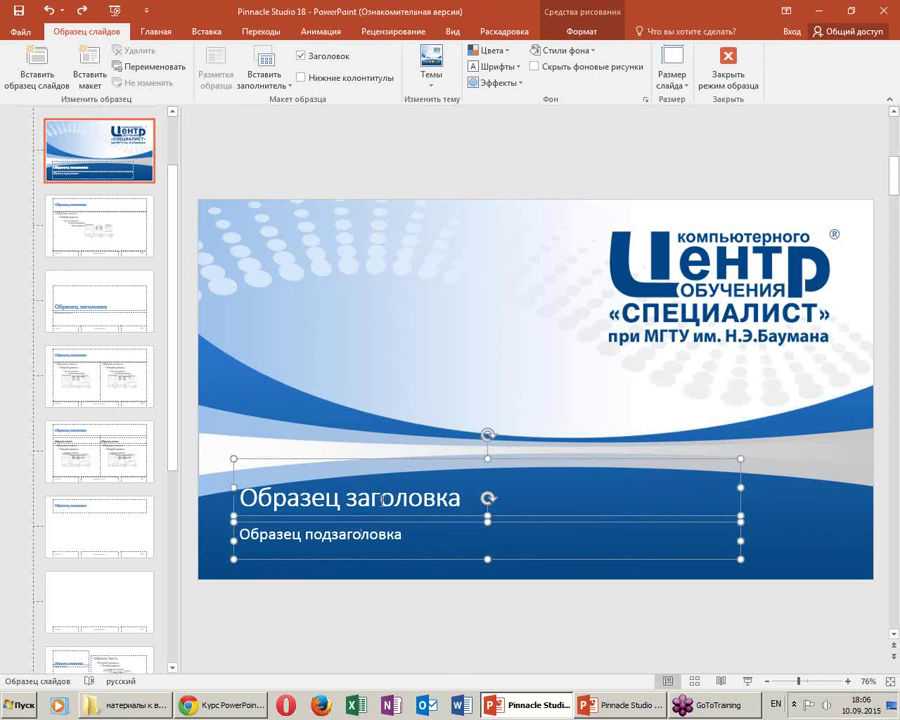
left_click_drag(382, 500, 382, 506)
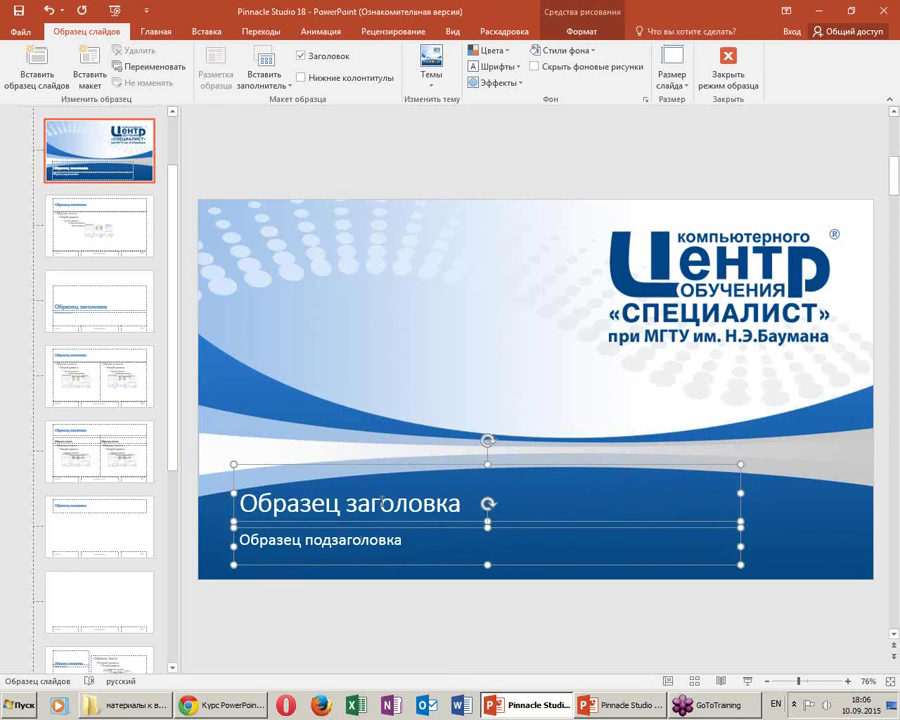
key("Down")
key("Down")
key("Down")
key("Down")
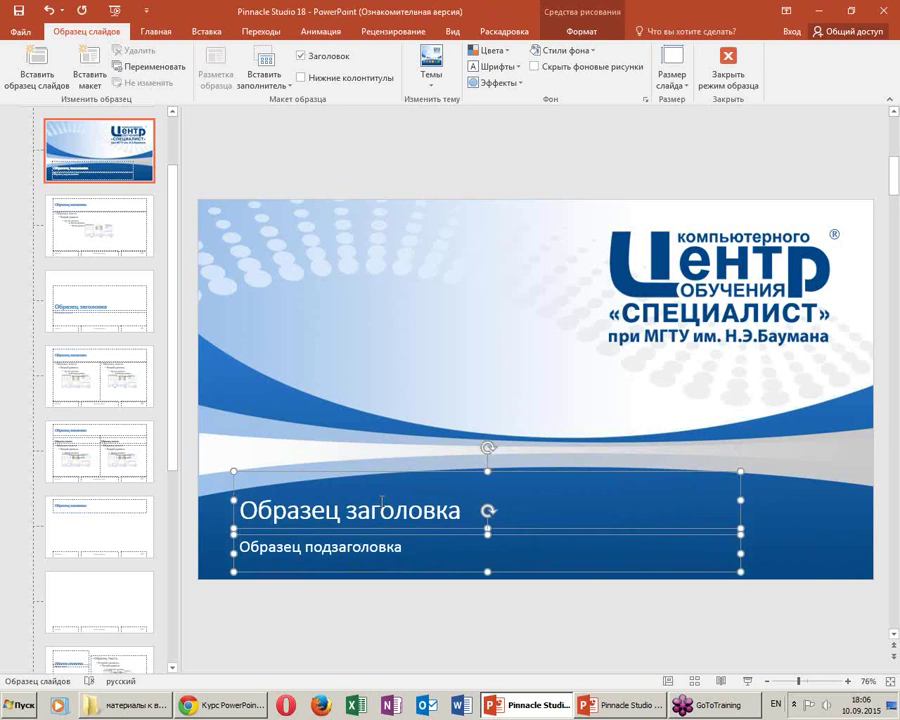
key("Down")
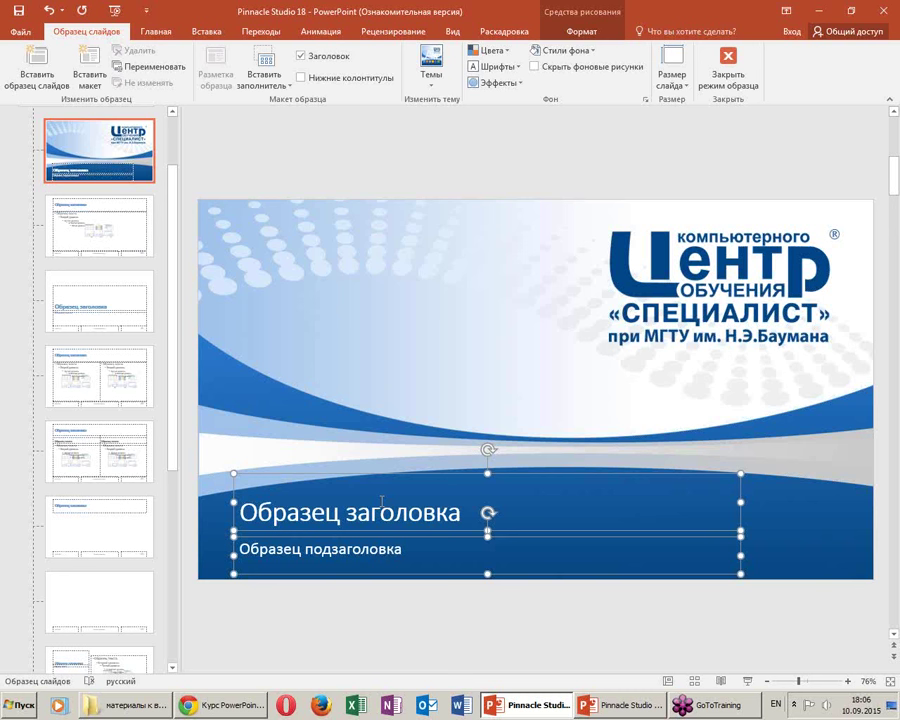
key("Down")
key("Down")
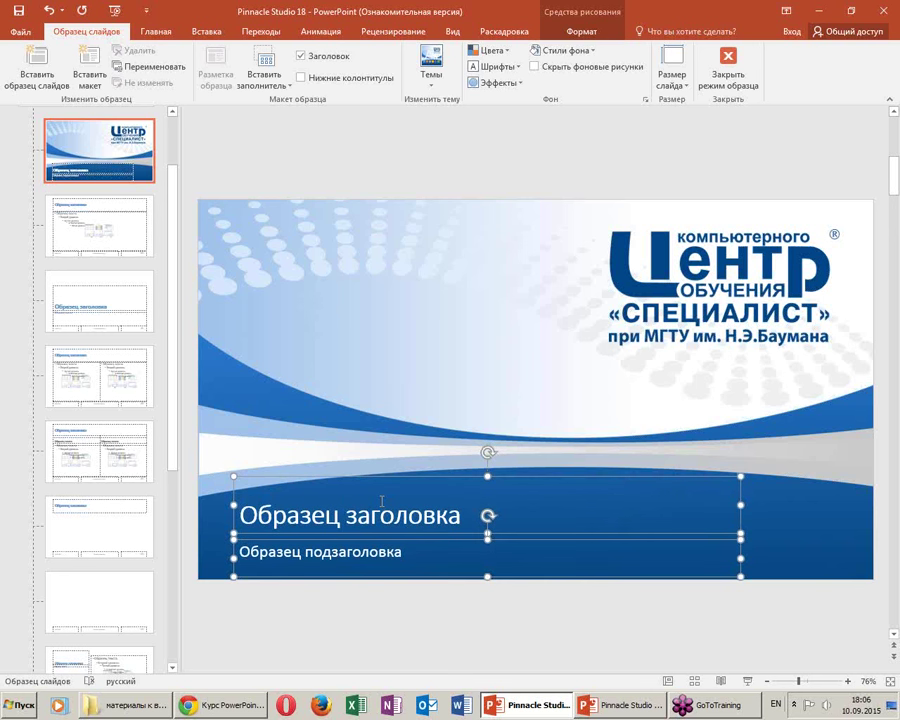
key("Down")
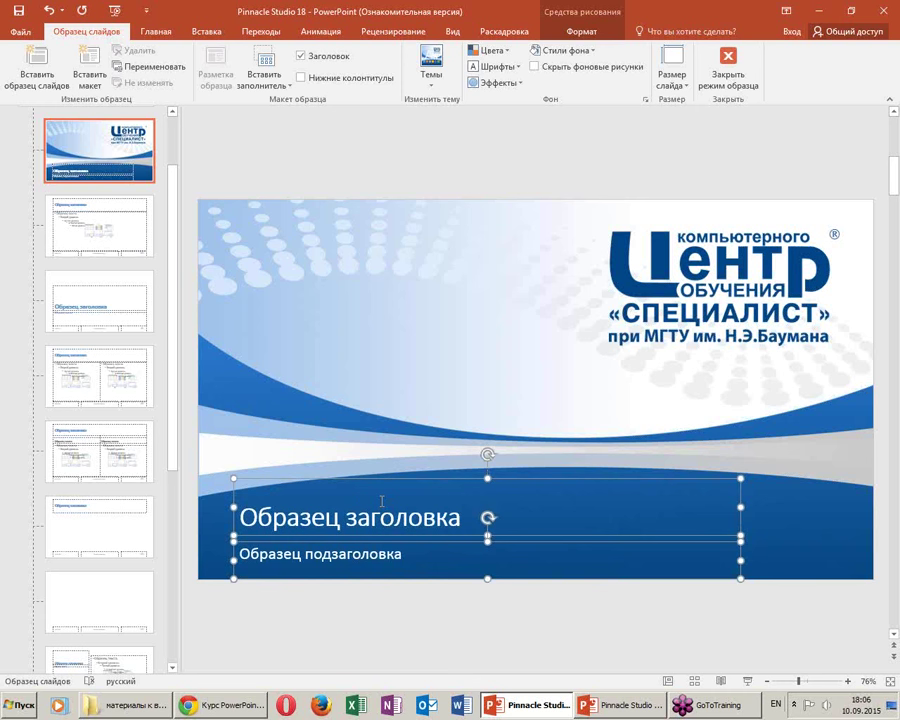
left_click(727, 62)
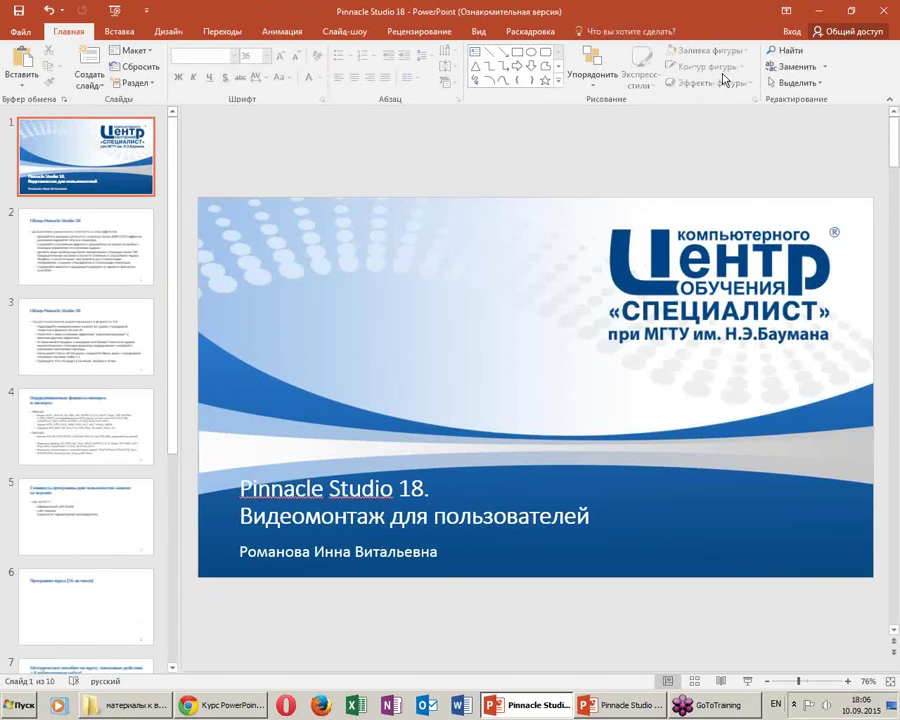
In Slide Master, reduce the title layout's master title to 36 pt and return to normal view
left_click(443, 522)
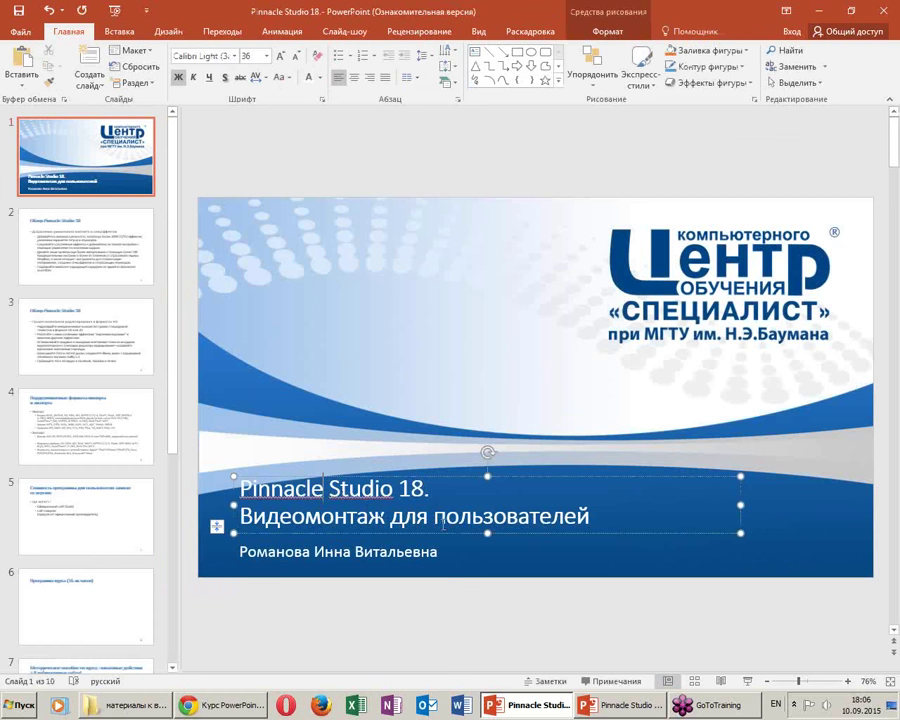
left_click(481, 32)
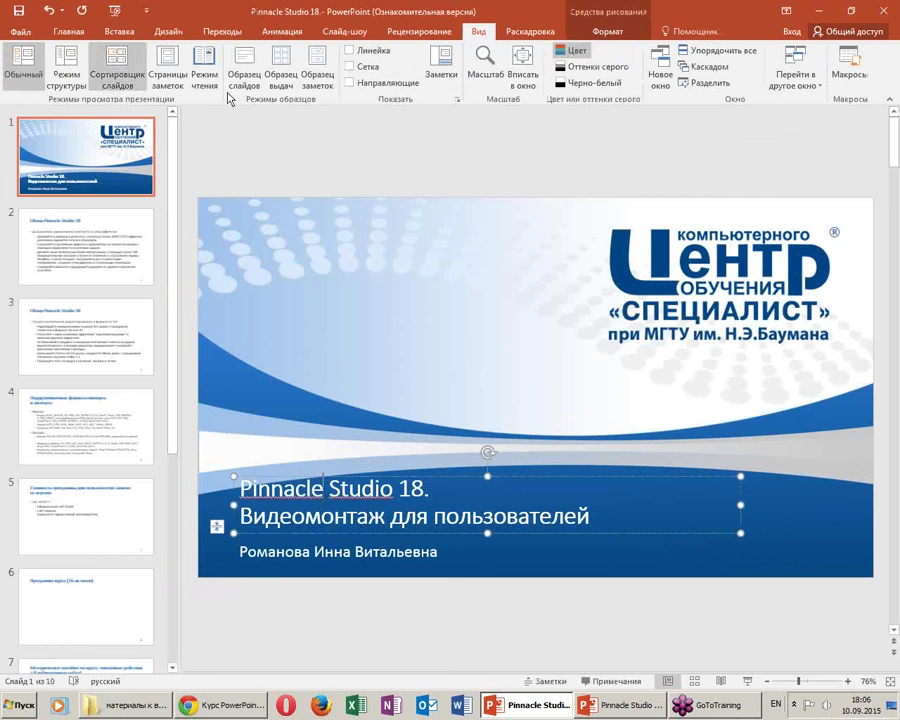
left_click(250, 80)
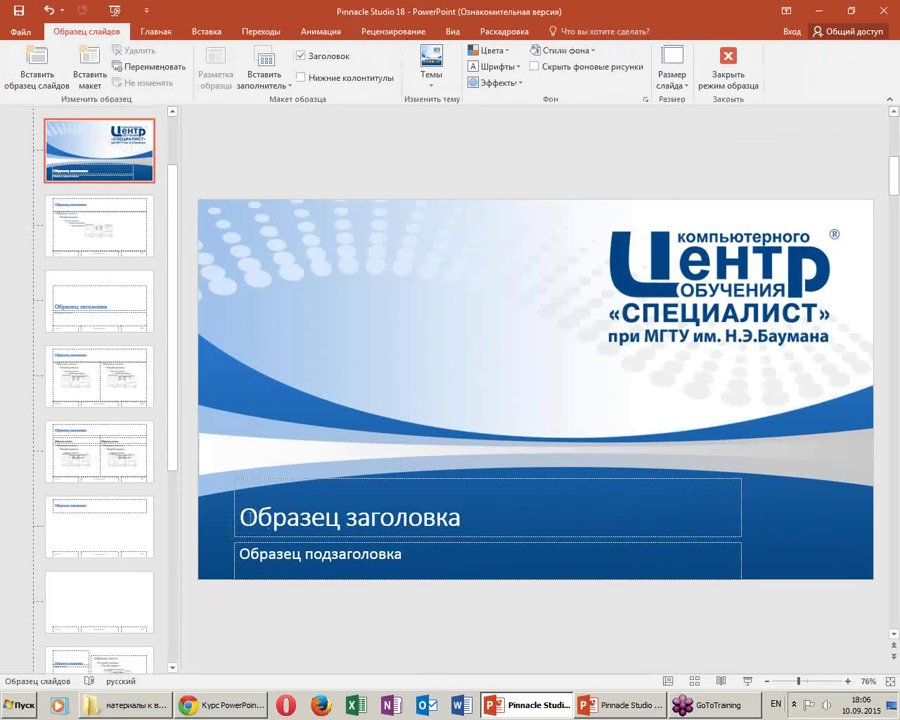
left_click(155, 31)
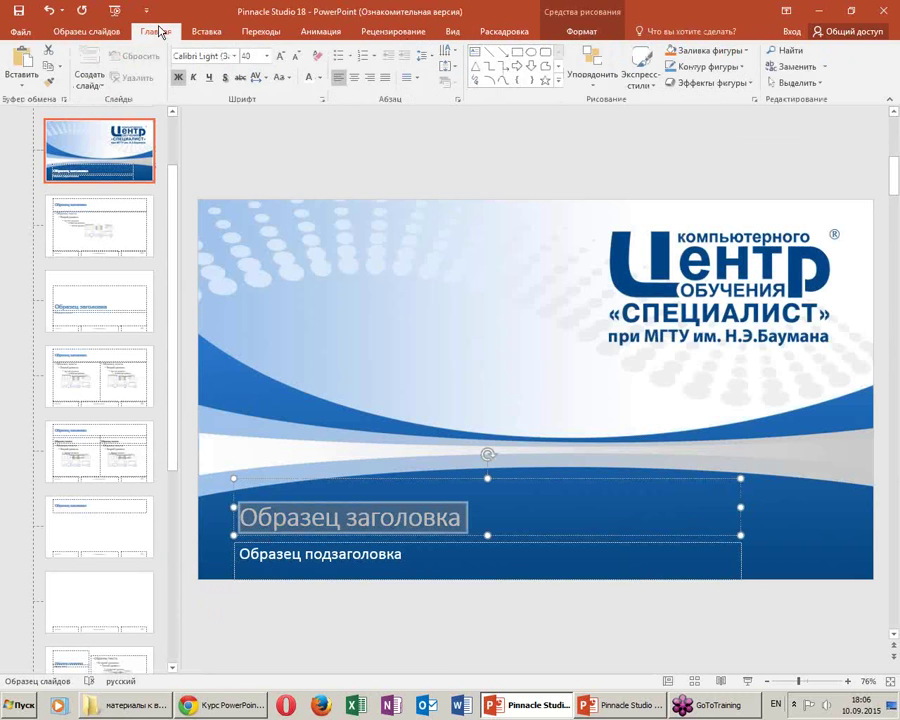
left_click(297, 56)
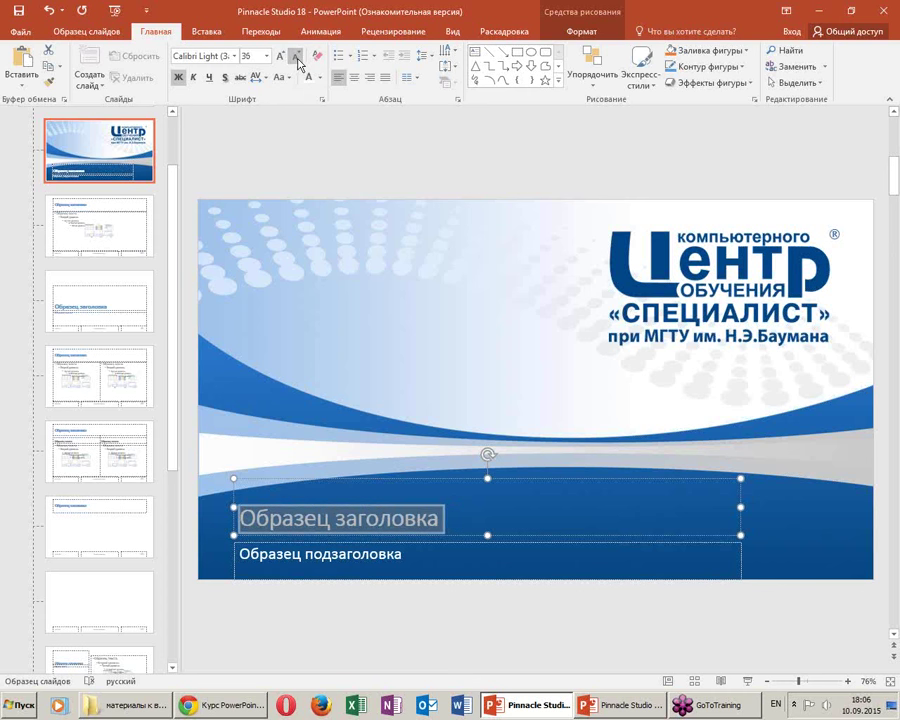
left_click(87, 31)
left_click(757, 57)
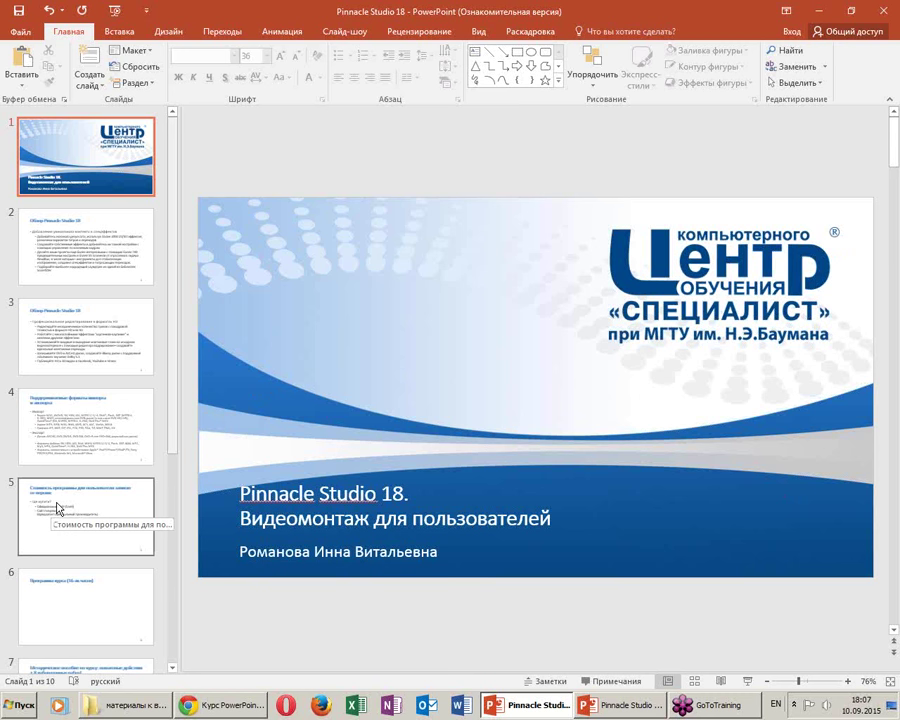
Add a new Title Slide layout slide after slide 10 at the deck's end
scroll(60, 508, "down", 2)
scroll(80, 505, "down", 2)
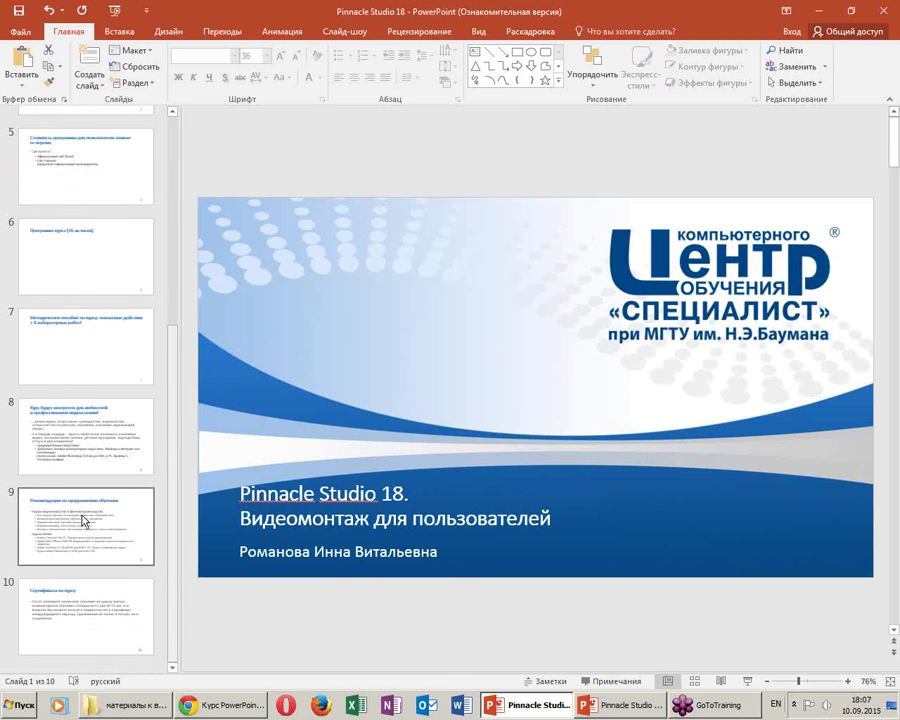
left_click(100, 662)
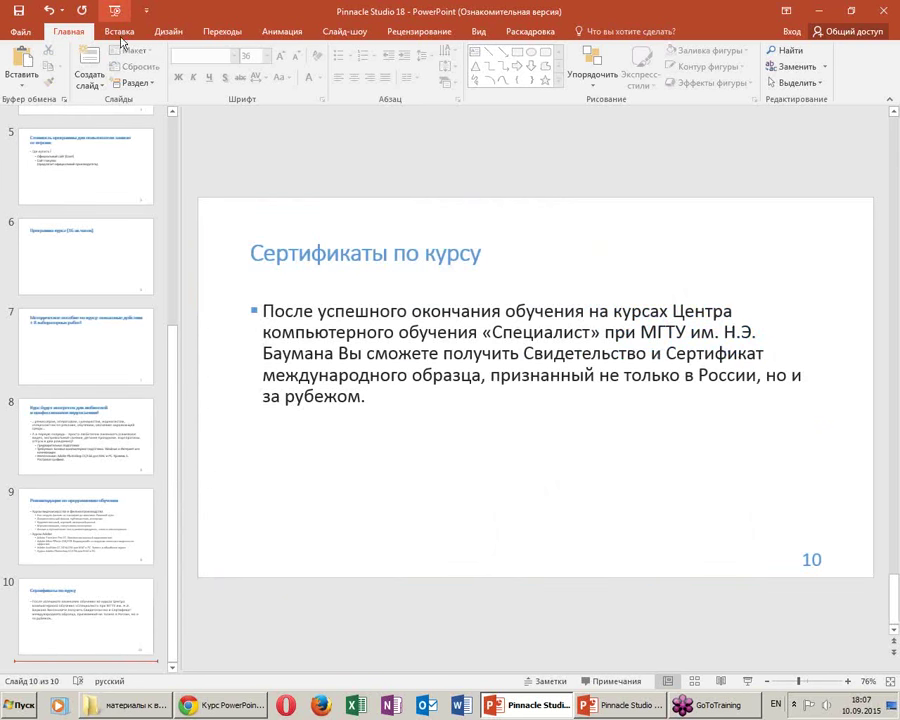
left_click(95, 86)
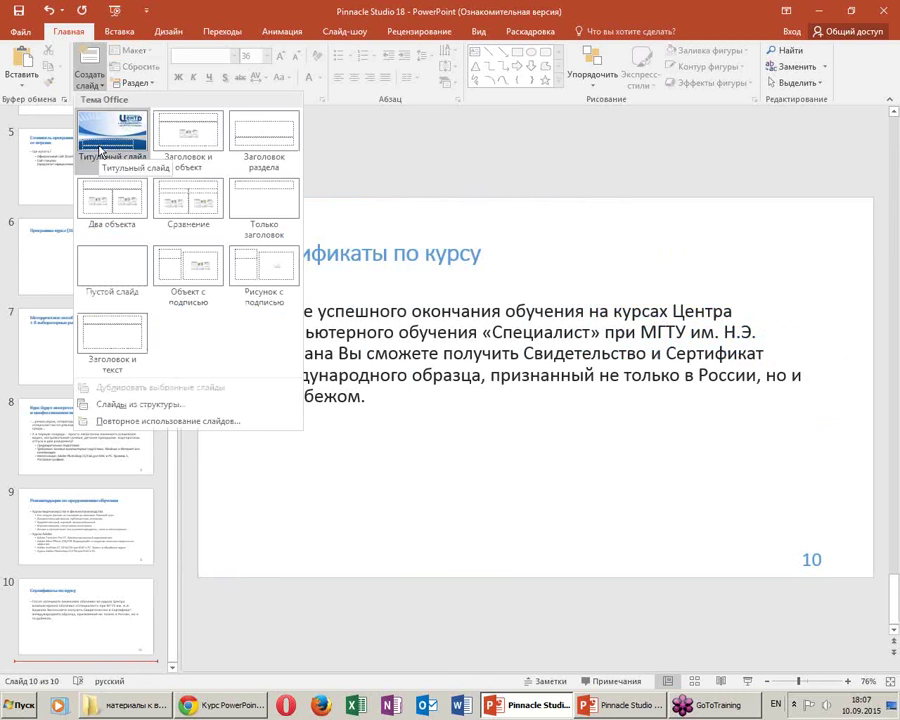
left_click(100, 150)
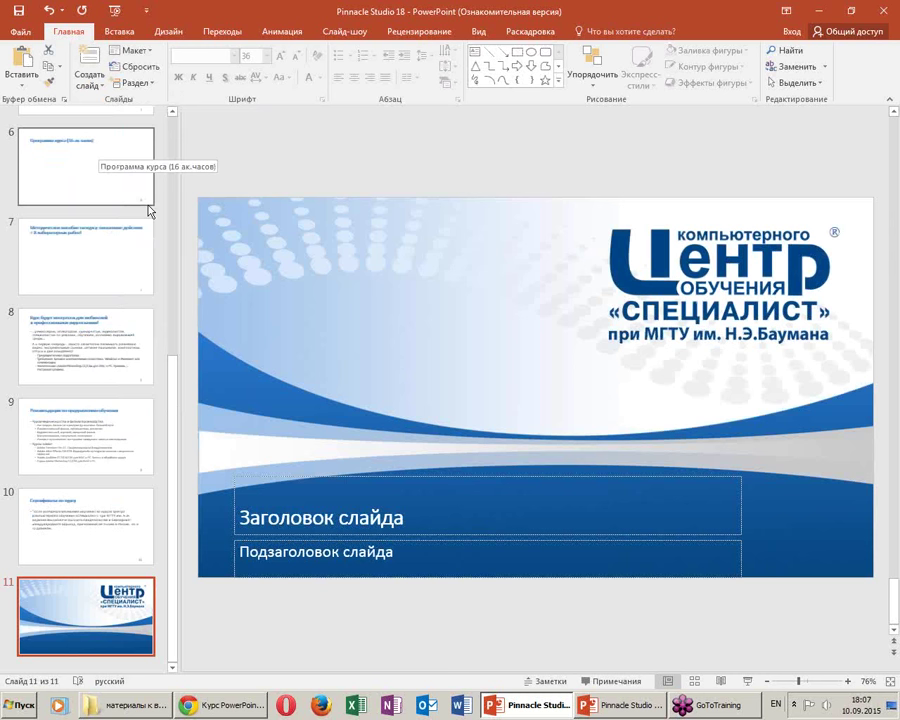
Title the new slide 'Благодарю за внимание!'
left_click(283, 510)
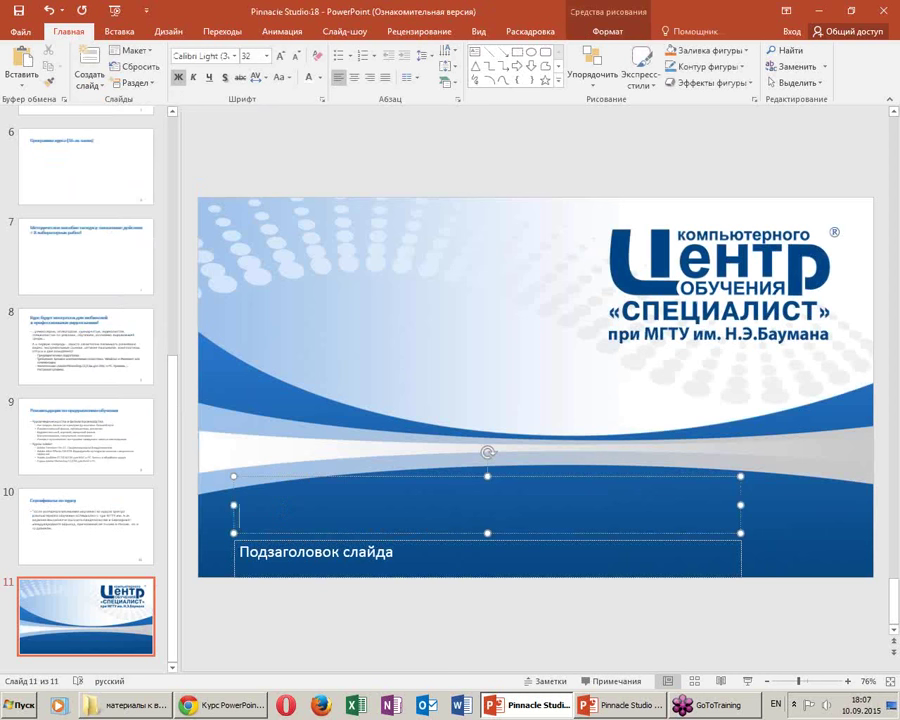
type("<kfuj")
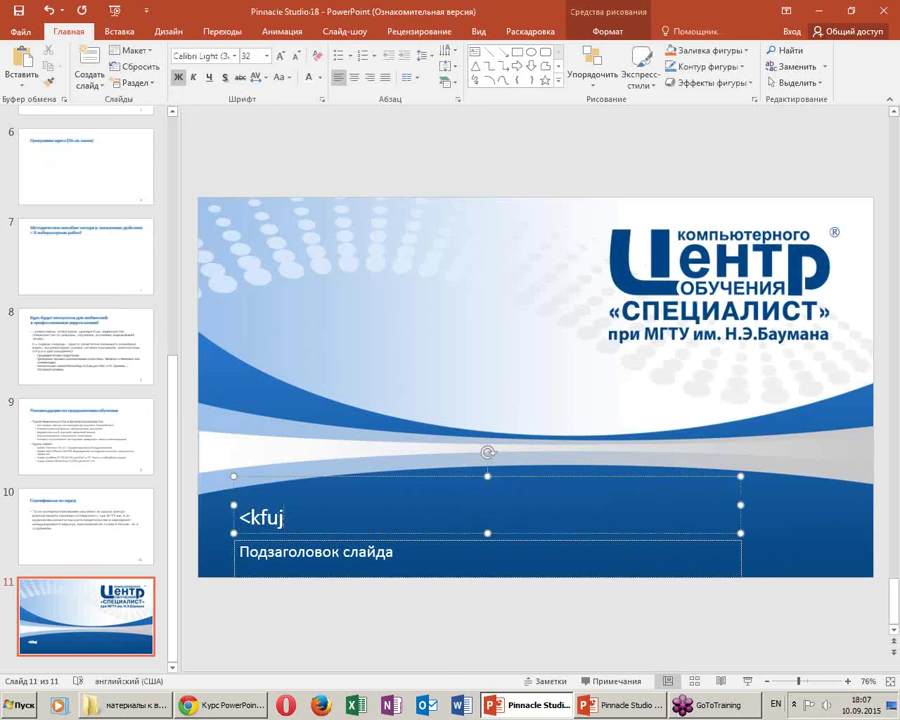
key("BackSpace")
key("BackSpace")
key("BackSpace")
key("BackSpace")
key("alt+shift")
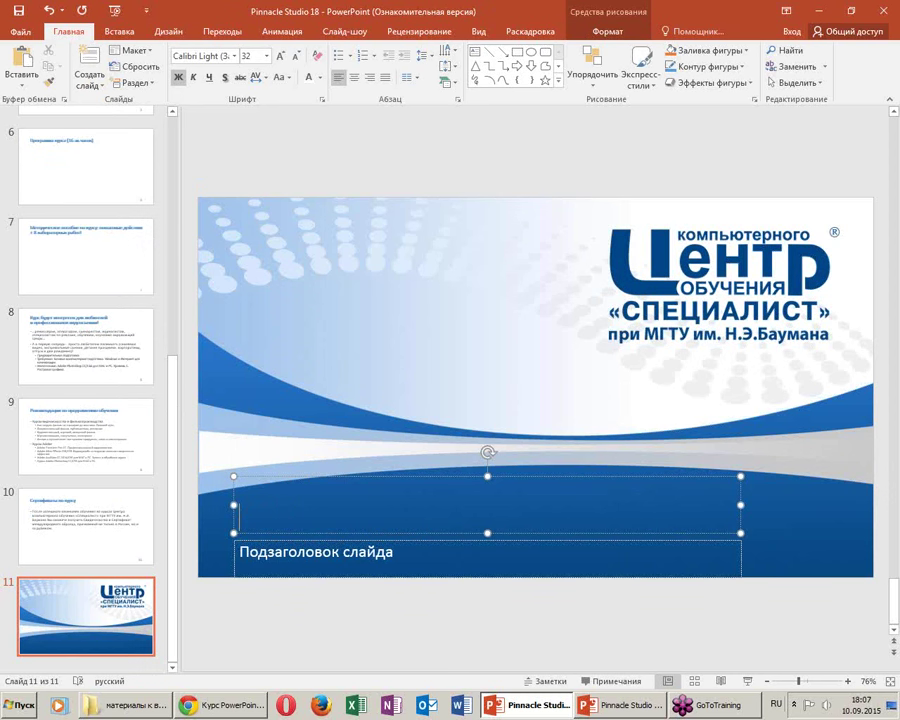
type("Благо")
type("дарю за вн")
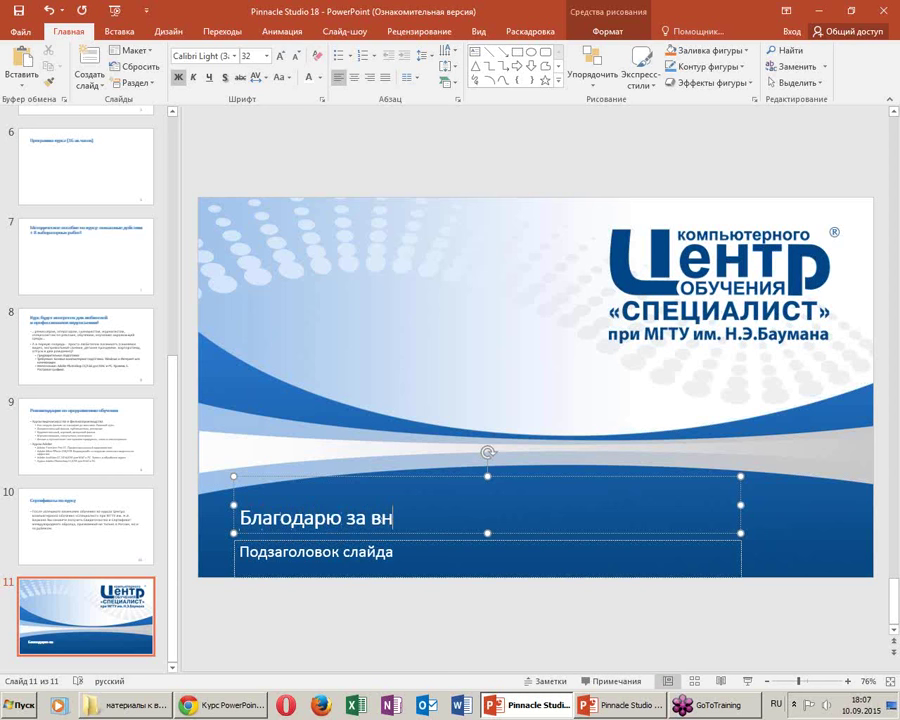
type("имание!")
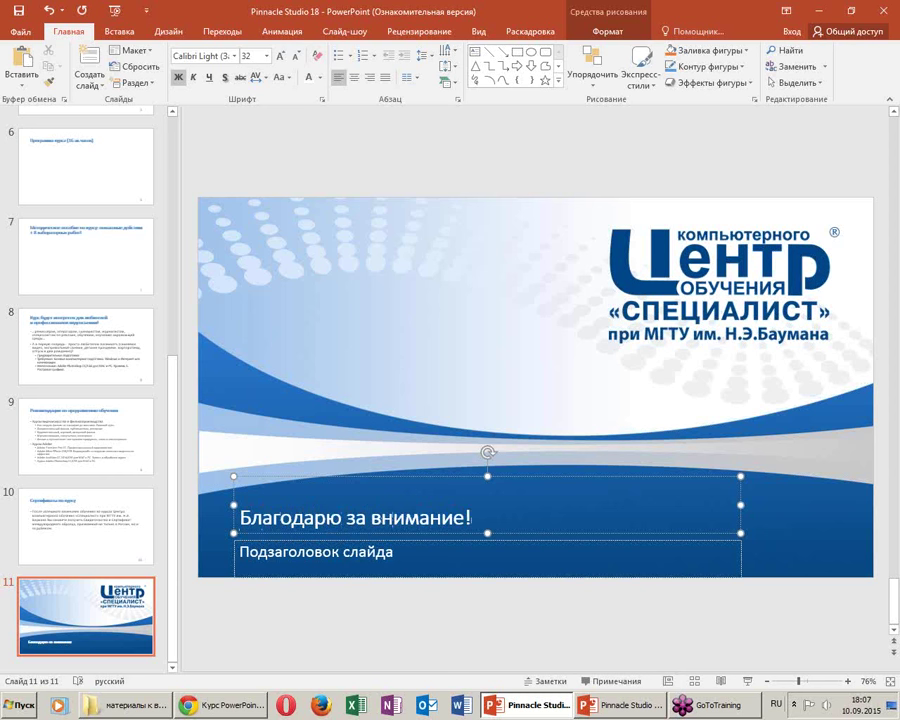
Copy the presenter's name from slide 1 into slide 11's subtitle
scroll(17, 263, "up", 10)
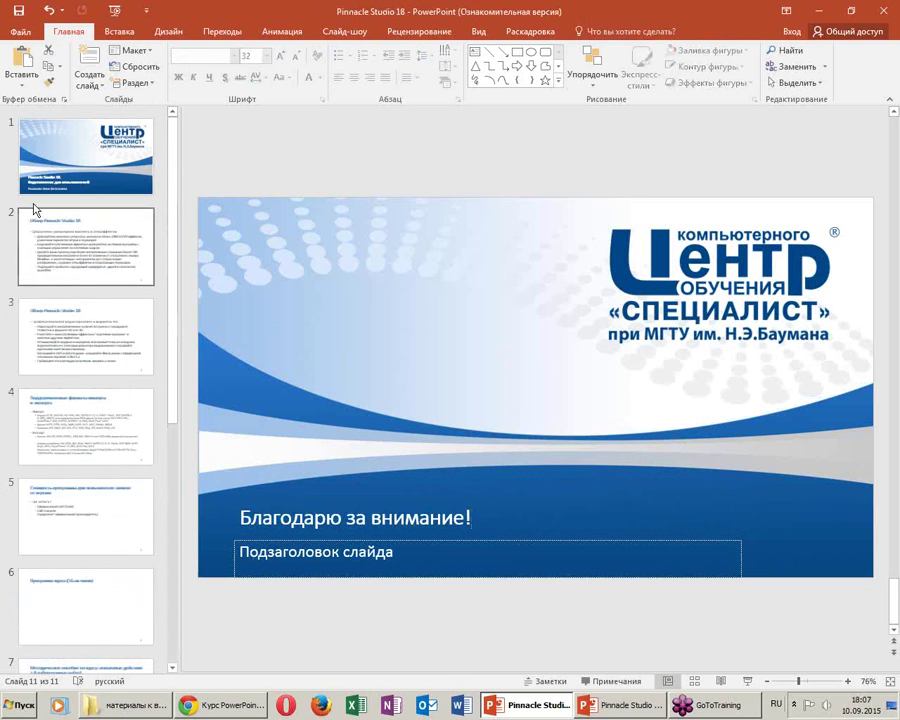
left_click(60, 150)
left_click(243, 548)
left_click_drag(243, 548, 725, 606)
key("ctrl+c")
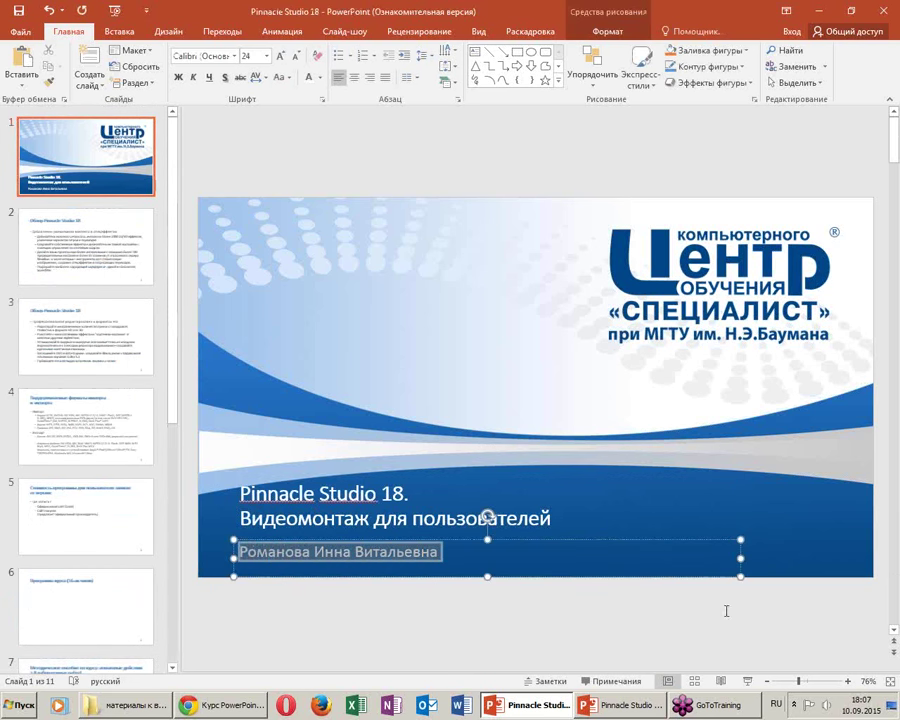
scroll(80, 550, "down", 5)
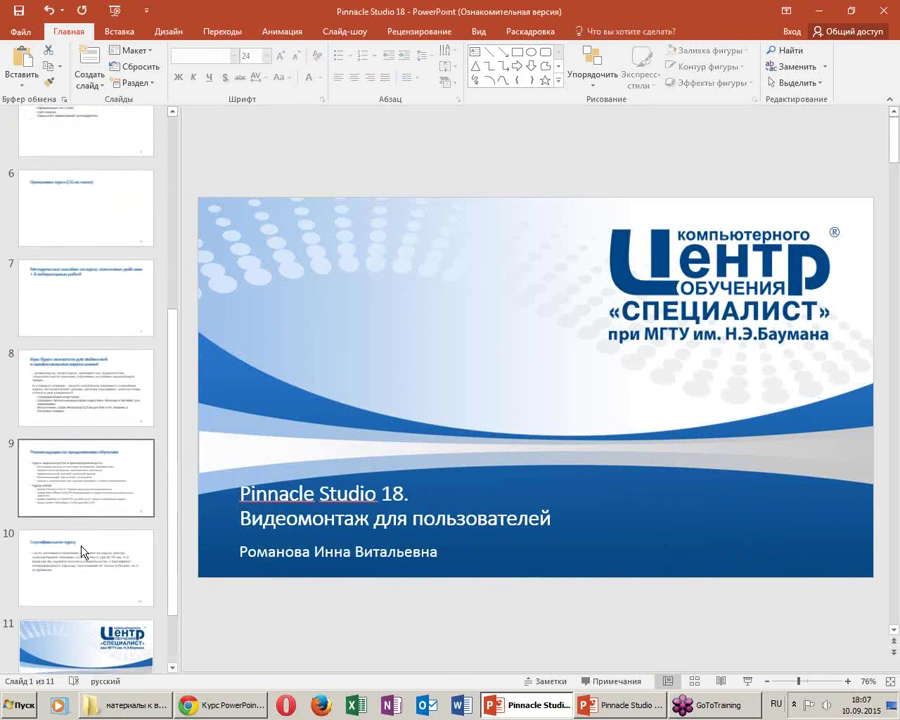
left_click(90, 607)
left_click(287, 560)
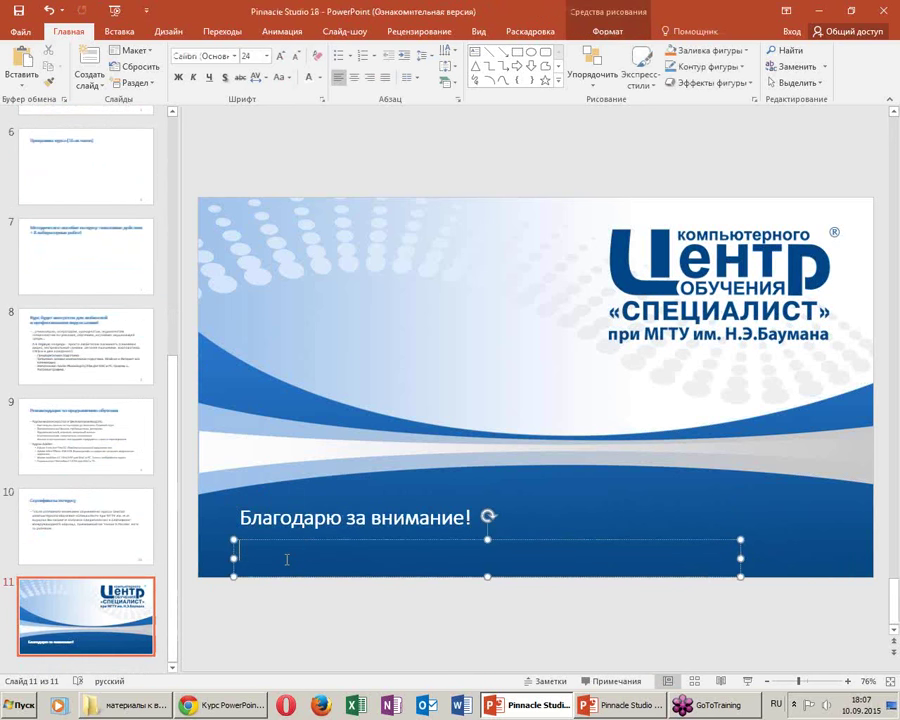
key("ctrl+v")
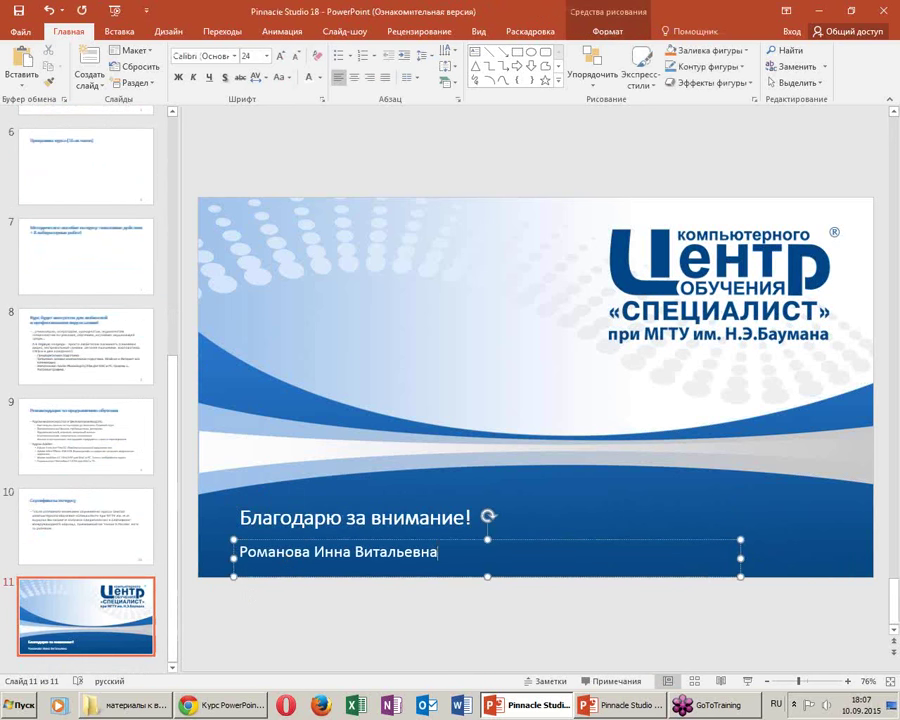
key("Escape")
key("Escape")
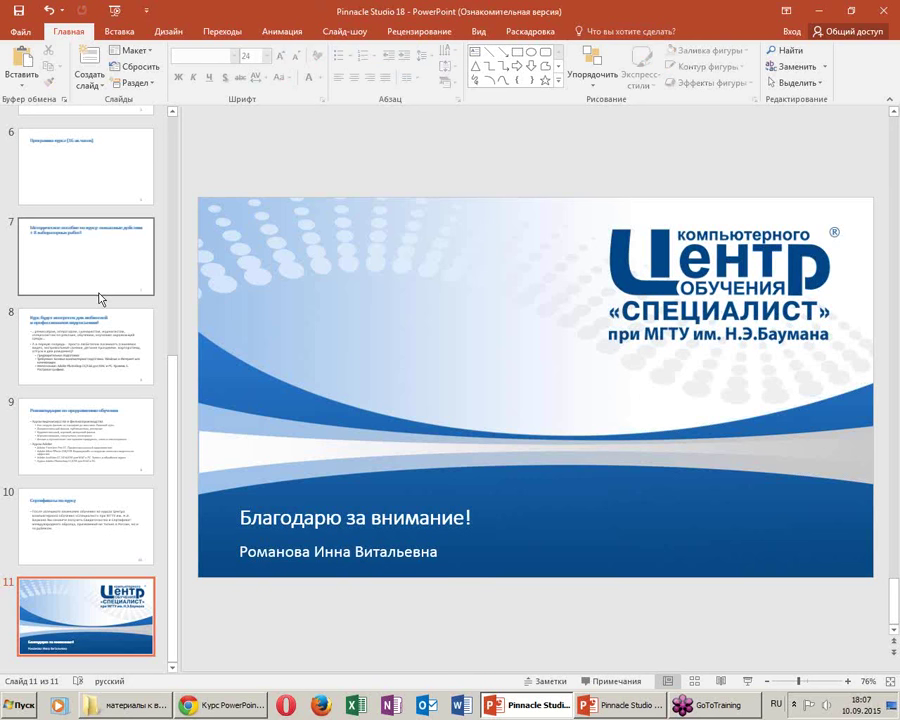
scroll(99, 298, "up", 3)
scroll(99, 298, "up", 2)
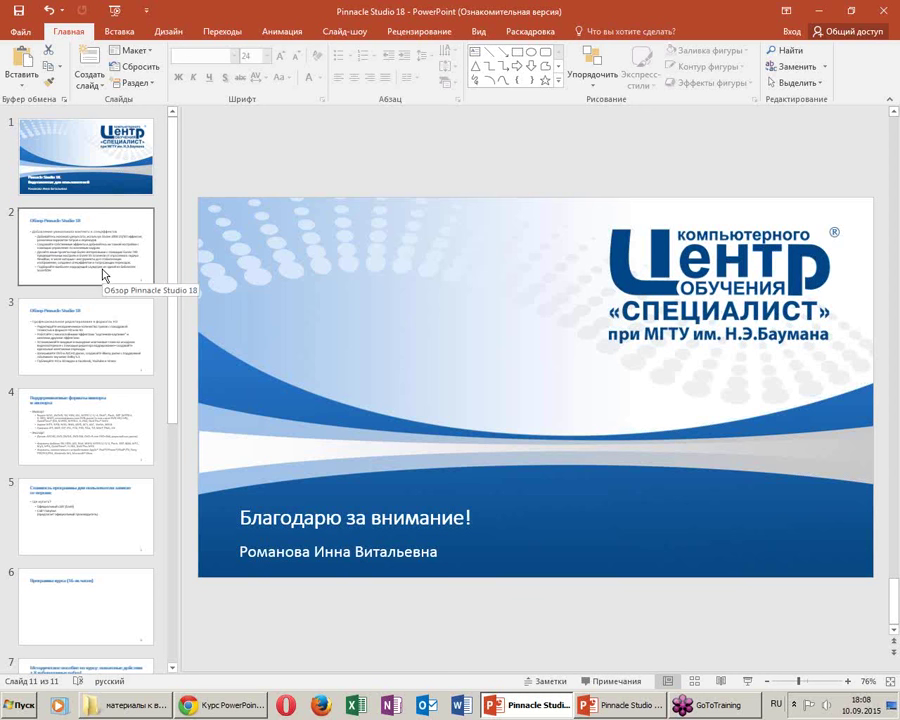
Look over slides 1 and 2, ending on slide 2 'Обзор Pinnacle Studio 18'
left_click(104, 275)
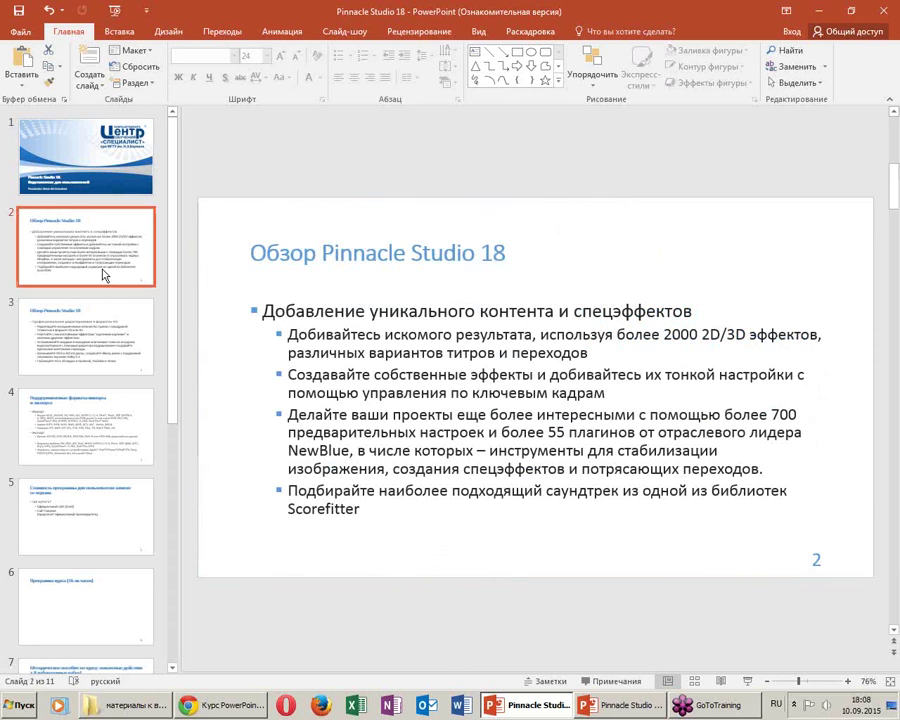
scroll(100, 290, "down", 1)
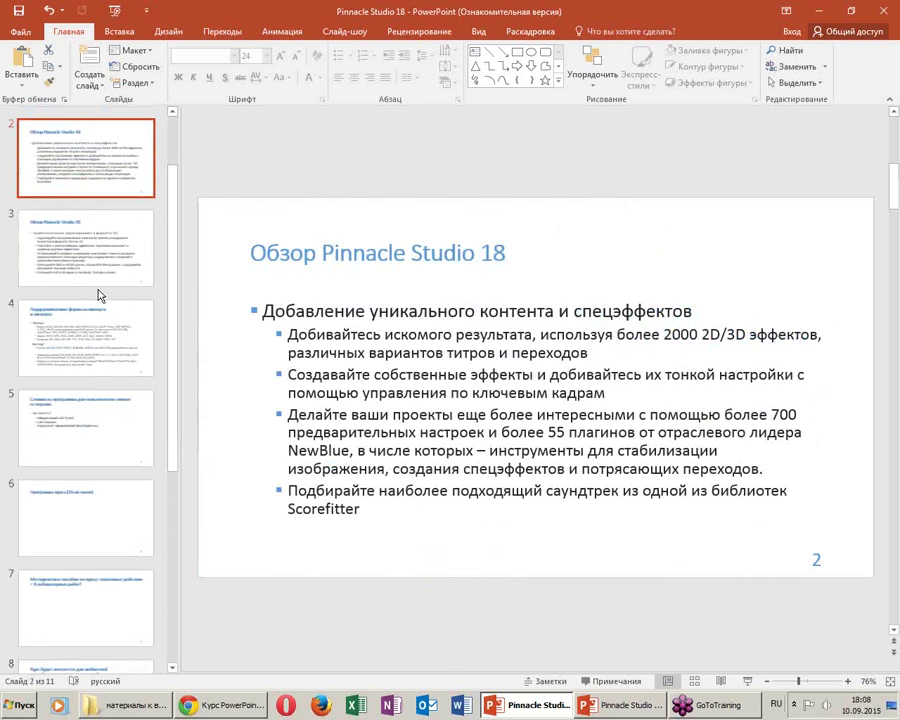
scroll(116, 300, "up", 1)
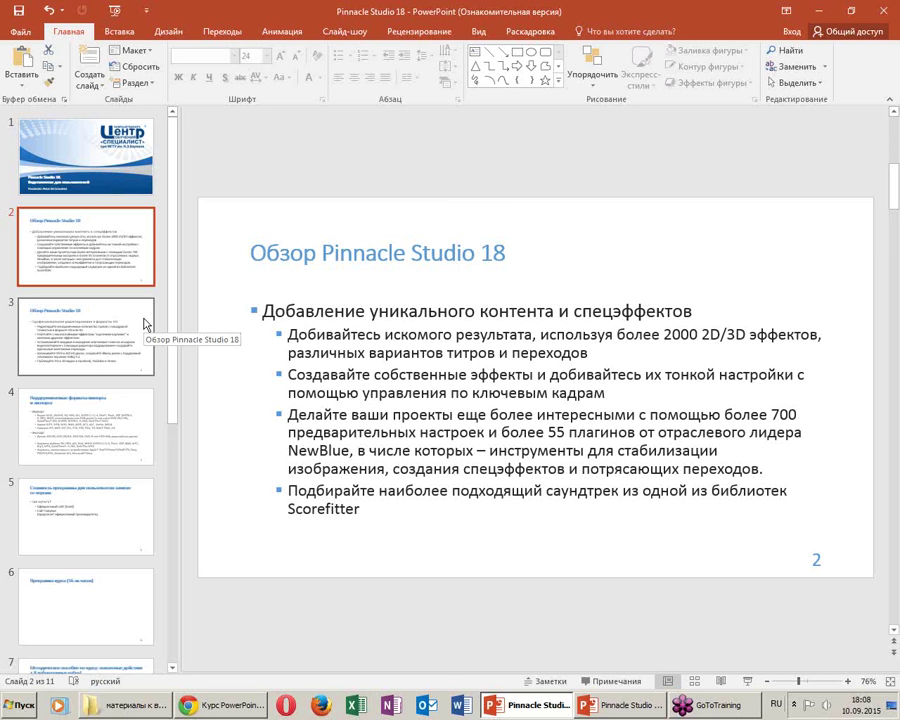
left_click(110, 160)
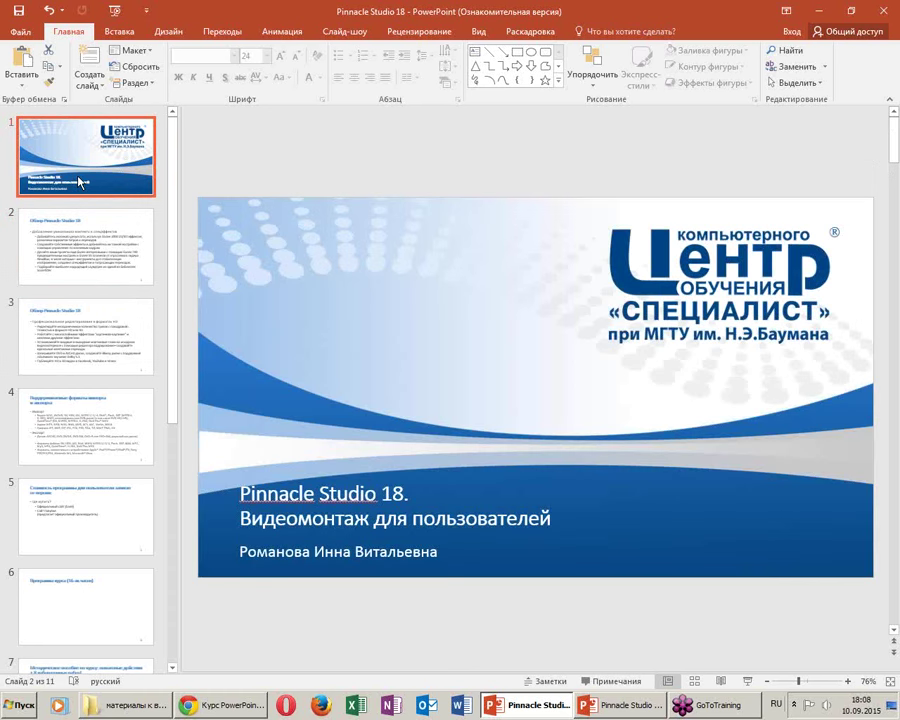
left_click(125, 247)
left_click(72, 120)
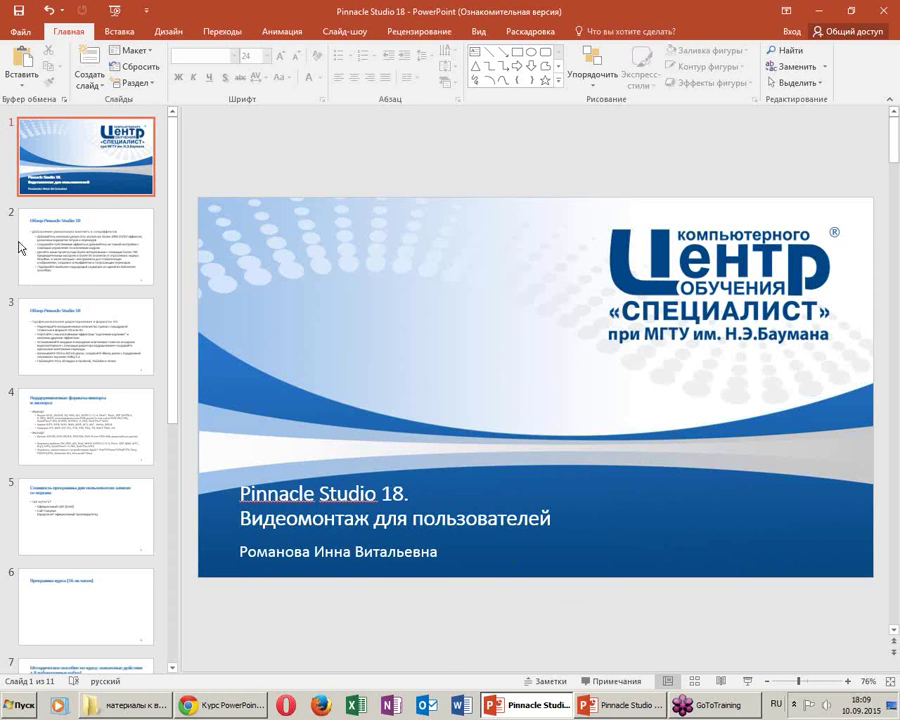
left_click(113, 261)
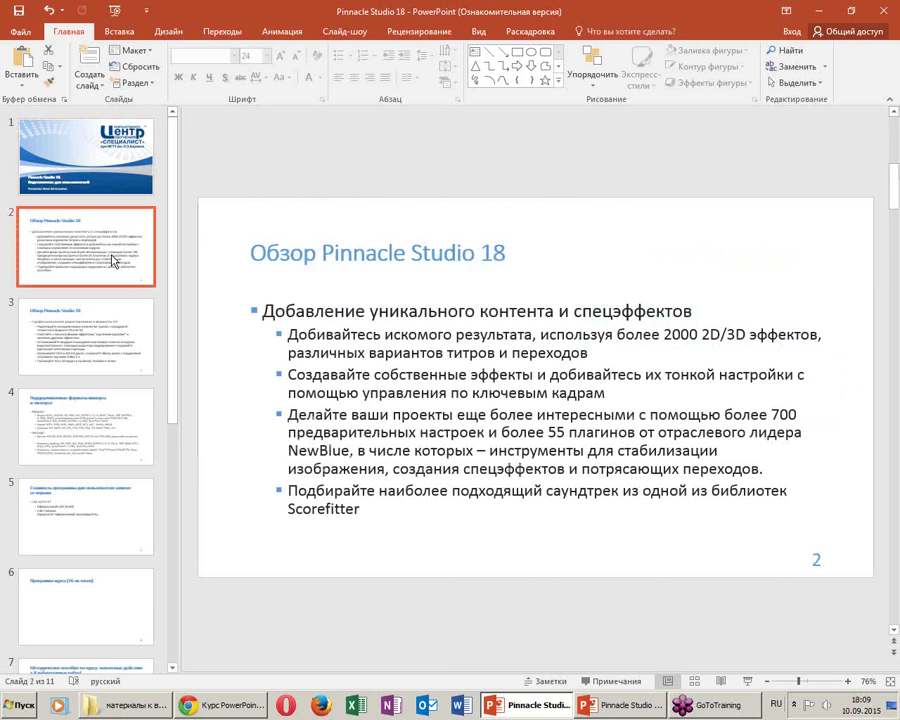
Remove the bullet from slide 2's first line and narrow the text block to the left half
left_click(495, 345)
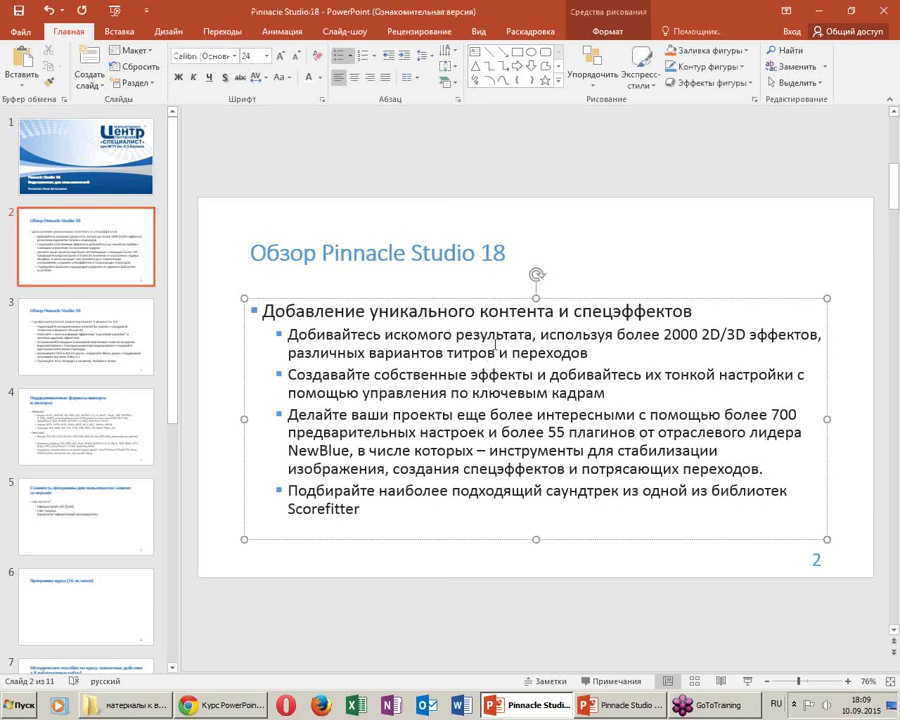
left_click(262, 311)
key("BackSpace")
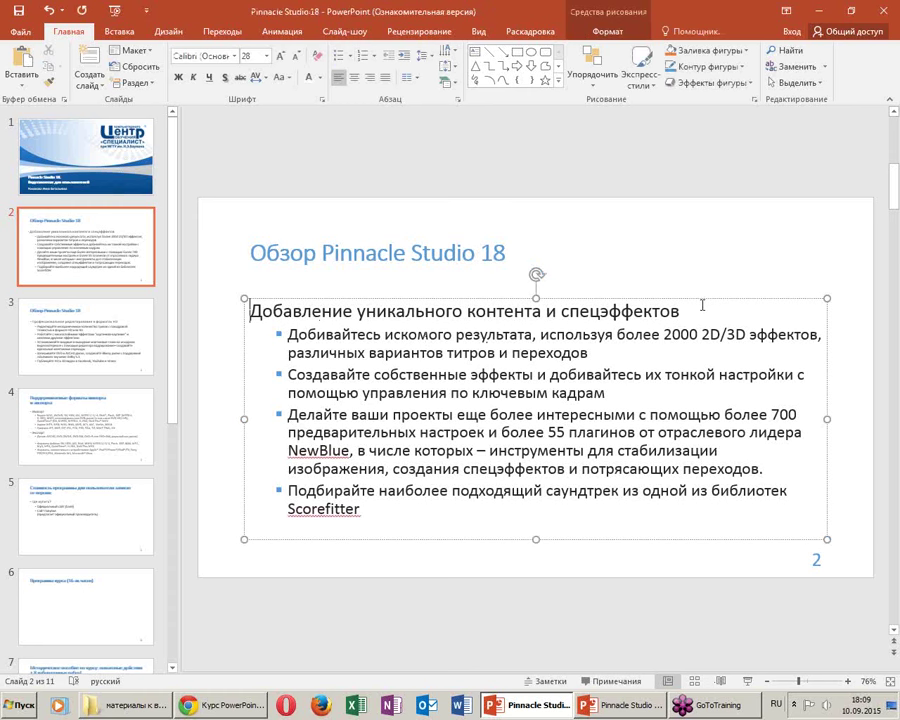
mouse_move(826, 418)
left_mouse_down()
mouse_move(695, 432)
mouse_move(554, 415)
left_mouse_up()
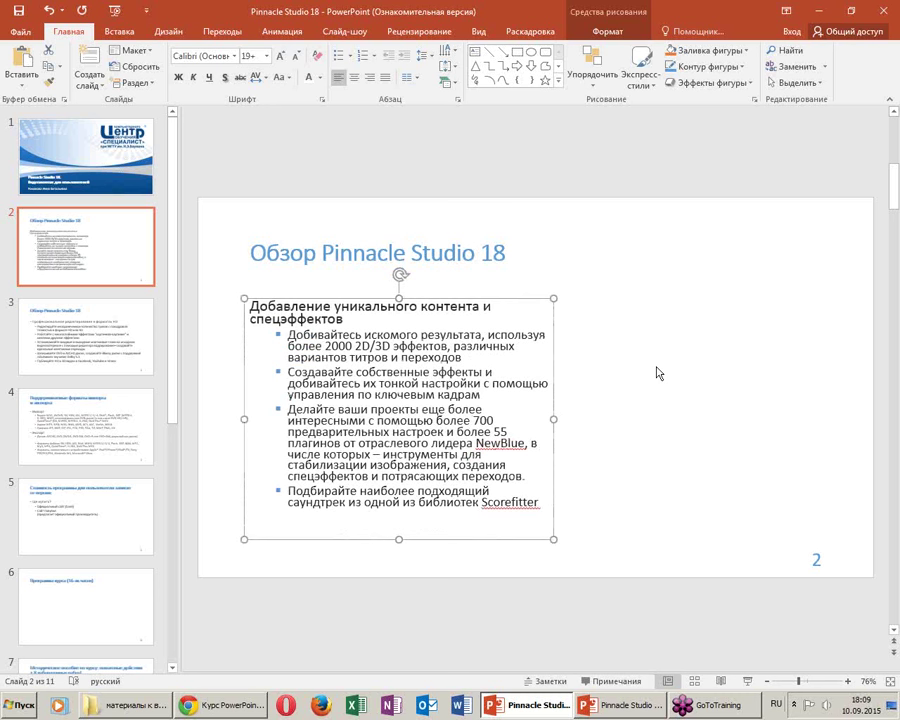
left_click(658, 373)
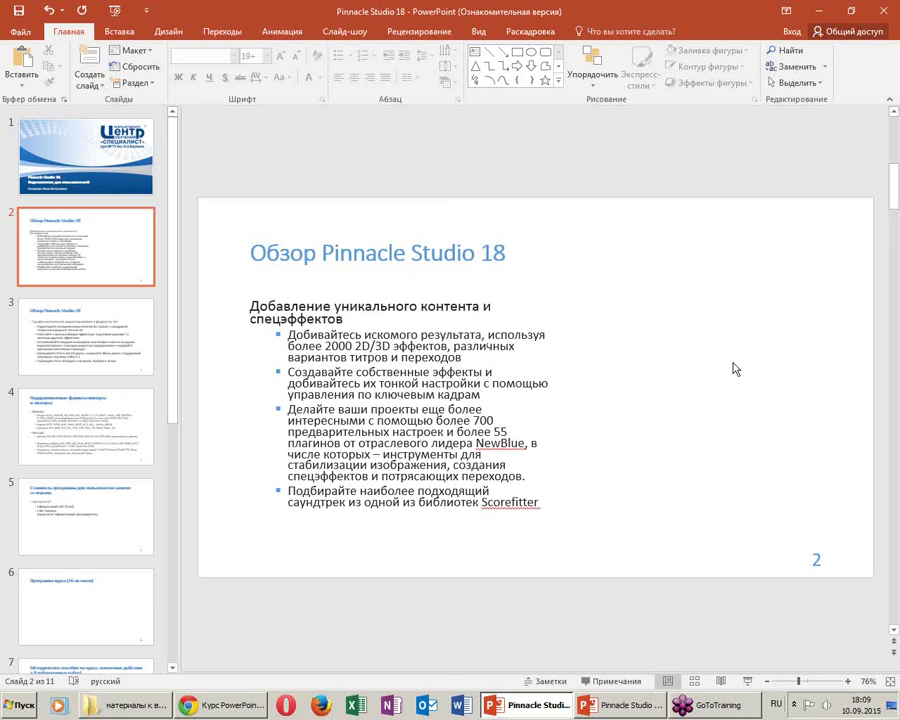
left_click(119, 33)
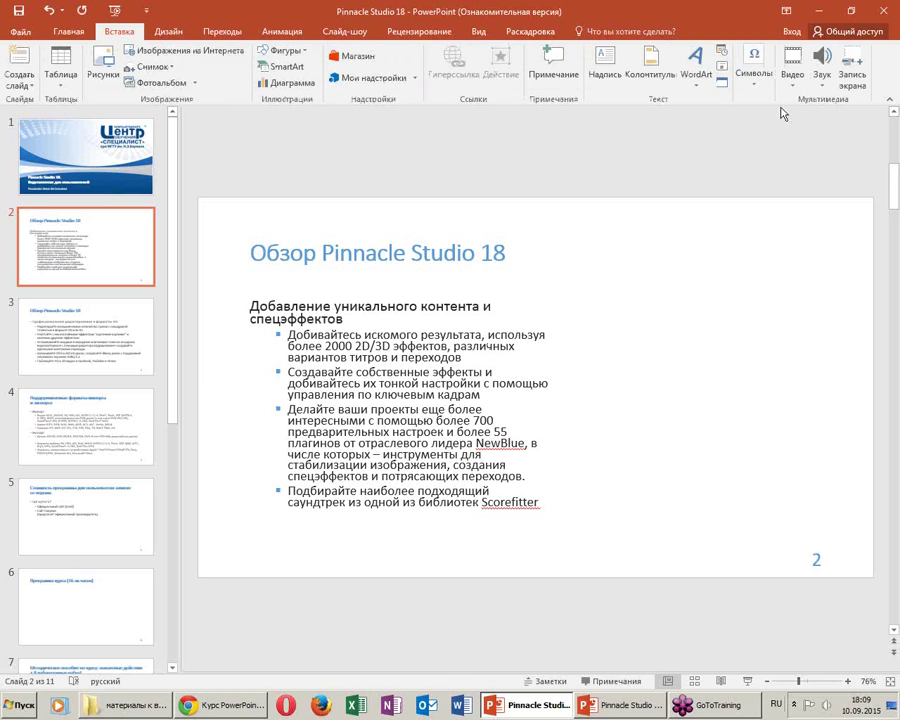
left_click(793, 78)
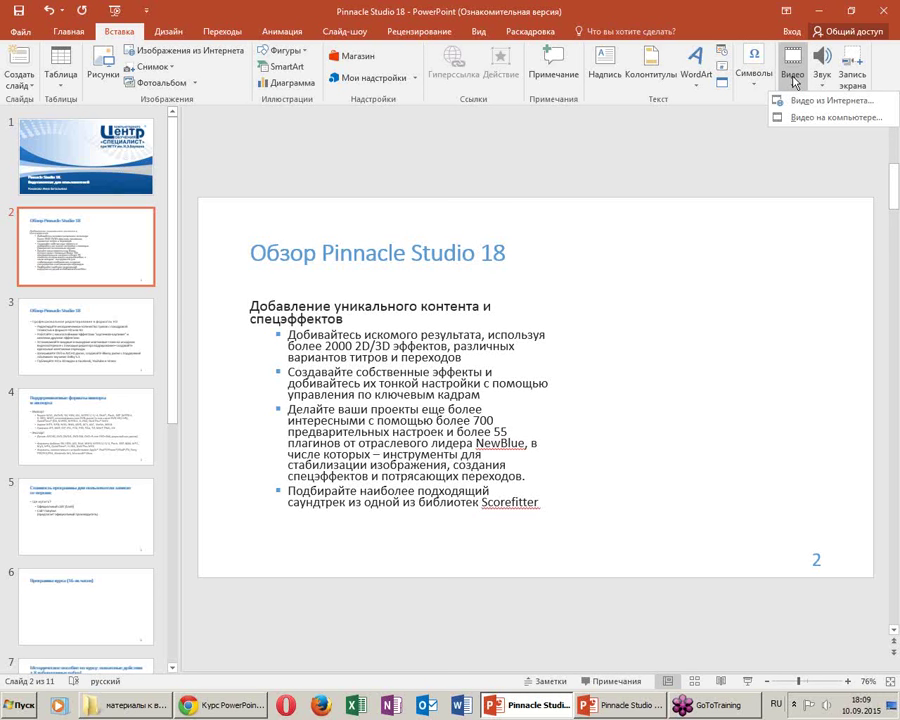
left_click(709, 137)
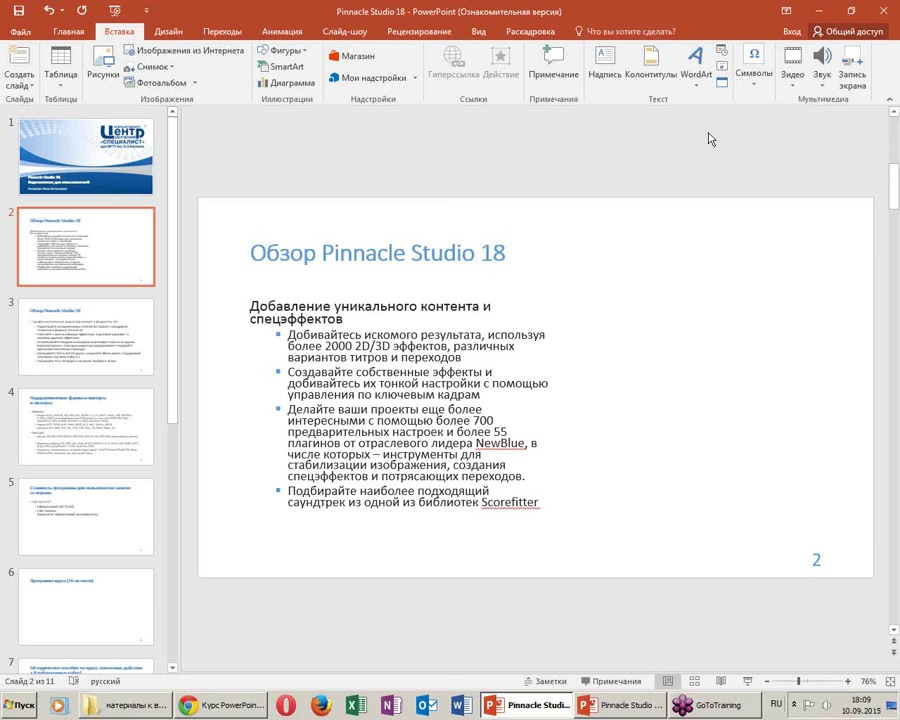
left_click(858, 78)
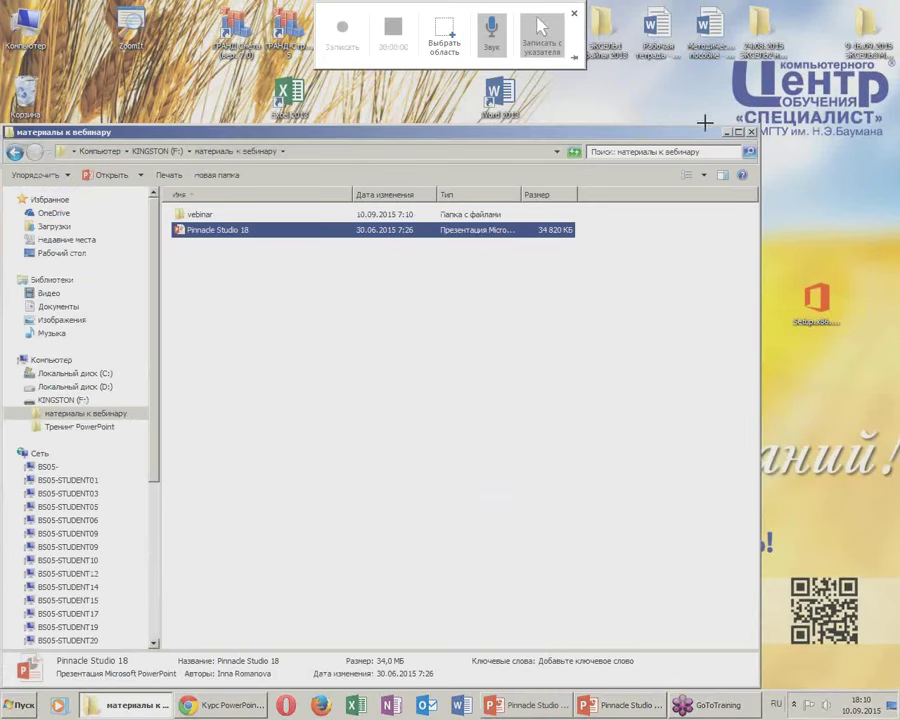
left_click(575, 13)
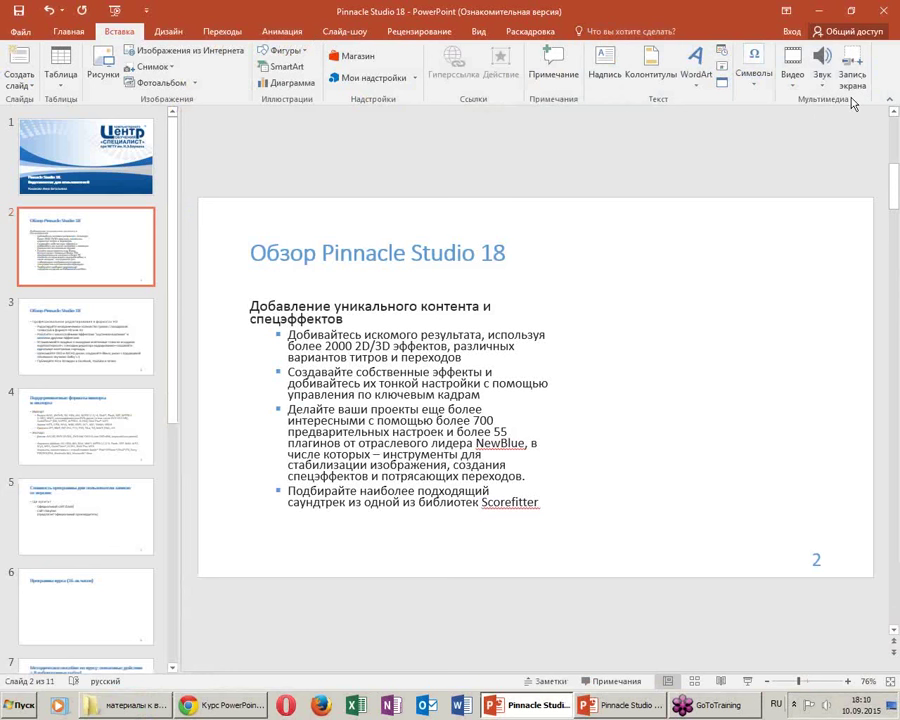
left_click(794, 86)
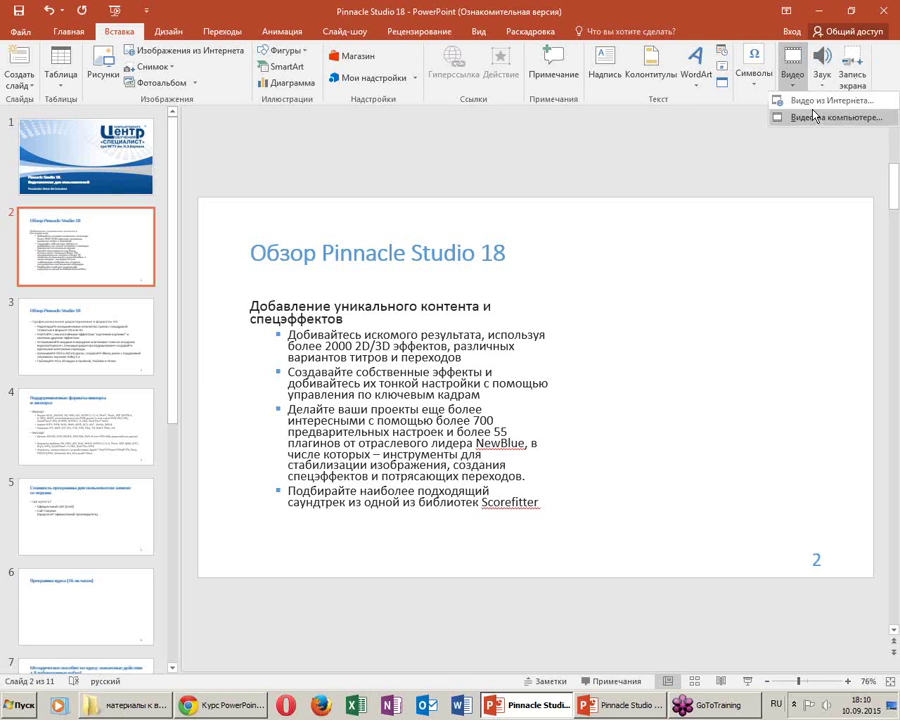
Insert the film1 video from the vebinar folder into slide 2
left_click(808, 117)
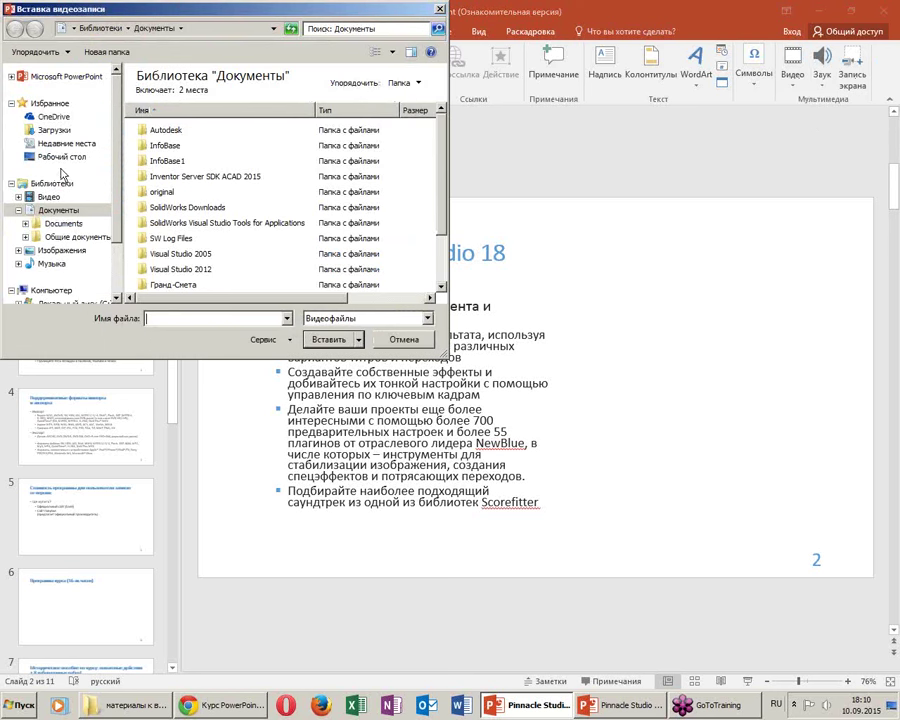
left_click(35, 155)
left_click(276, 288)
scroll(276, 288, "down", 2)
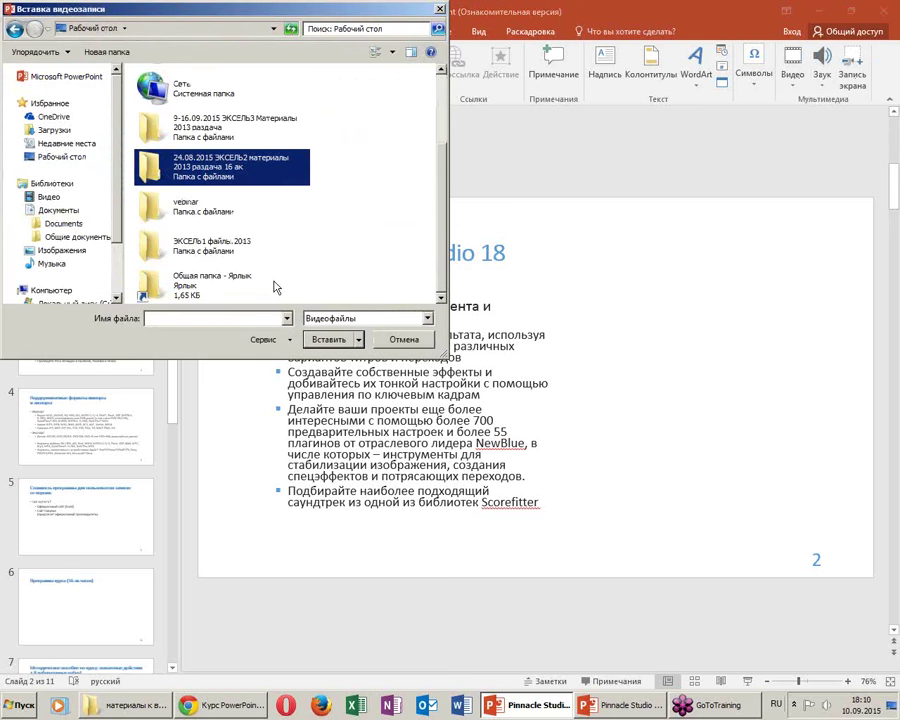
double_click(194, 205)
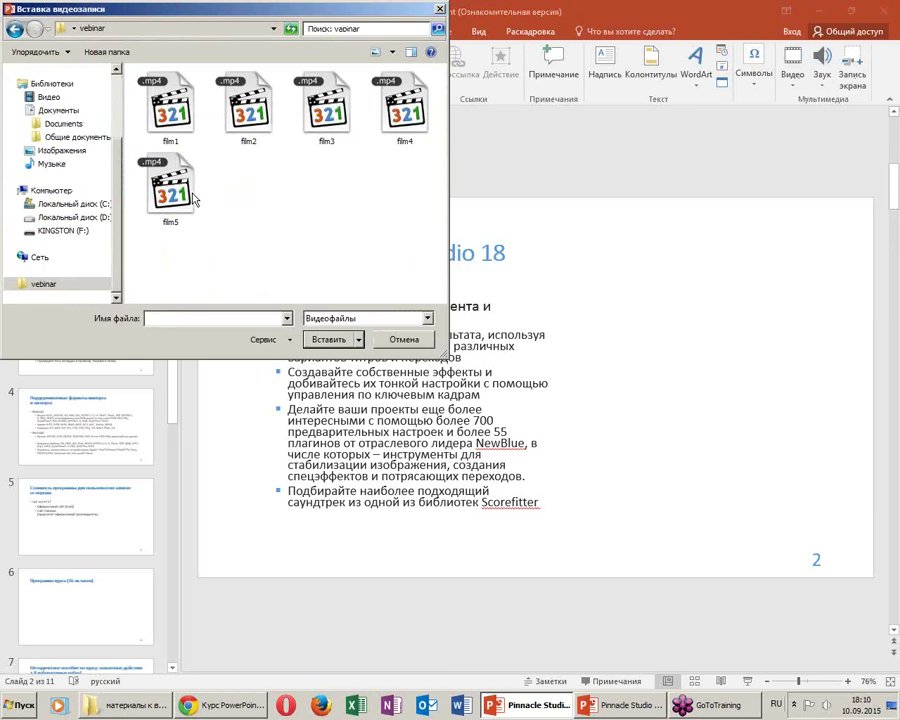
left_click(138, 82)
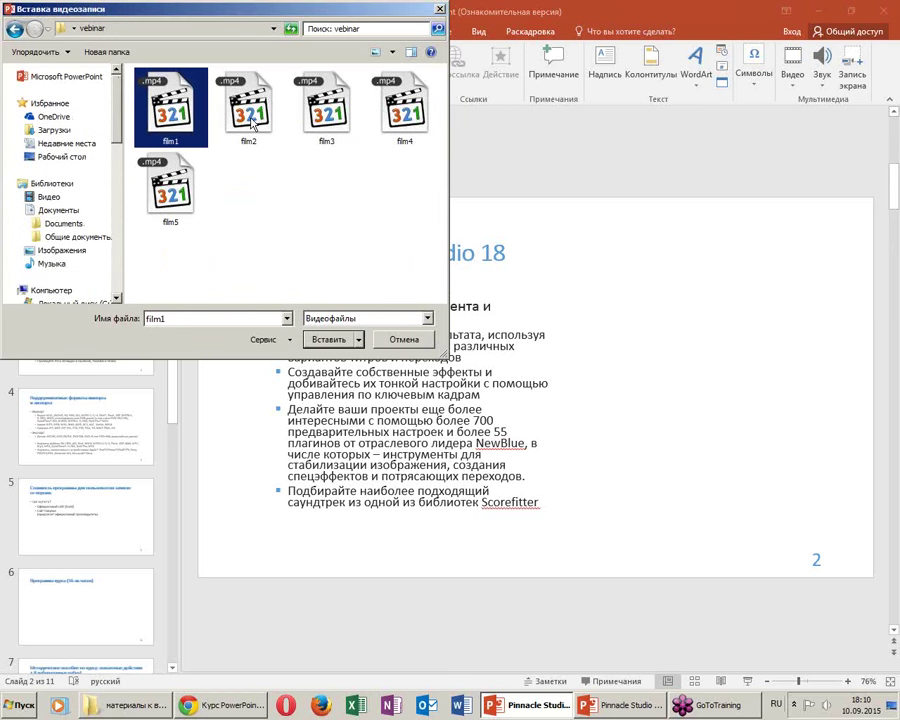
double_click(180, 120)
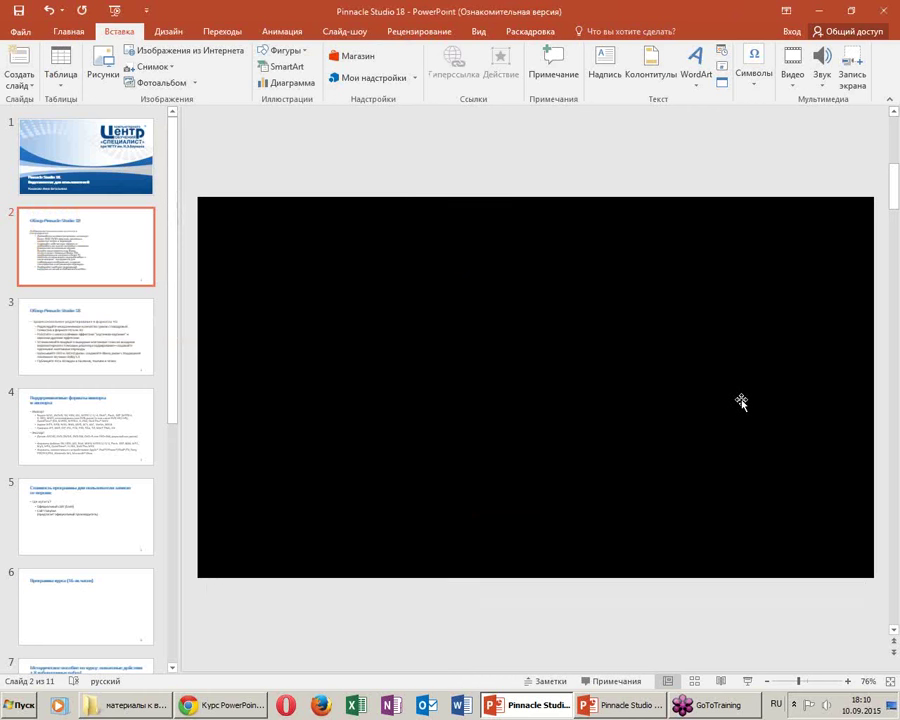
Place the video at the upper right beside the text and set its width to 11 cm
left_click(350, 362)
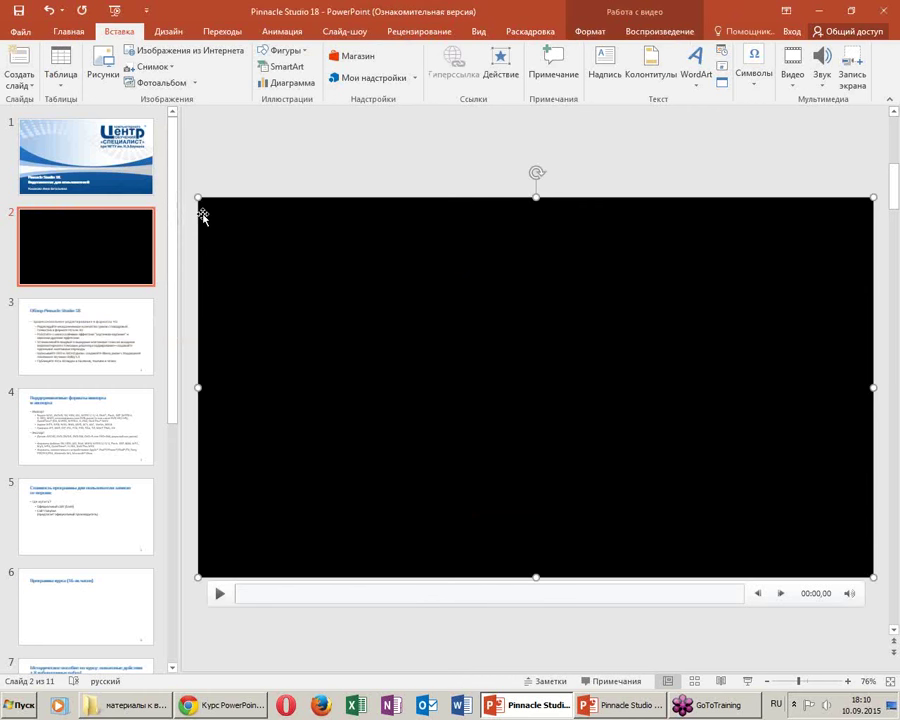
left_click_drag(200, 199, 575, 410)
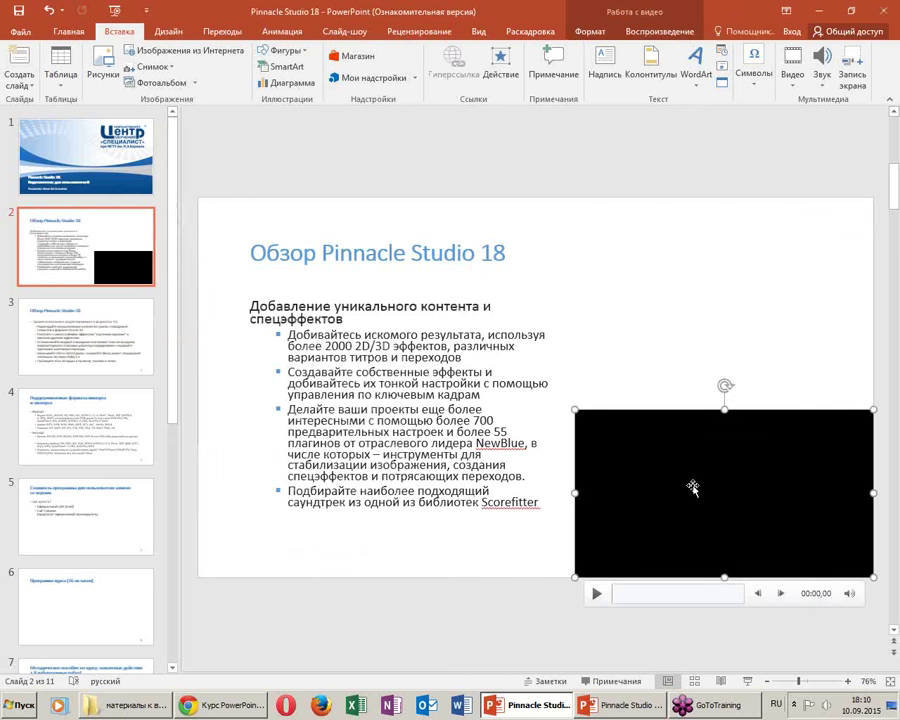
left_click_drag(692, 487, 708, 372)
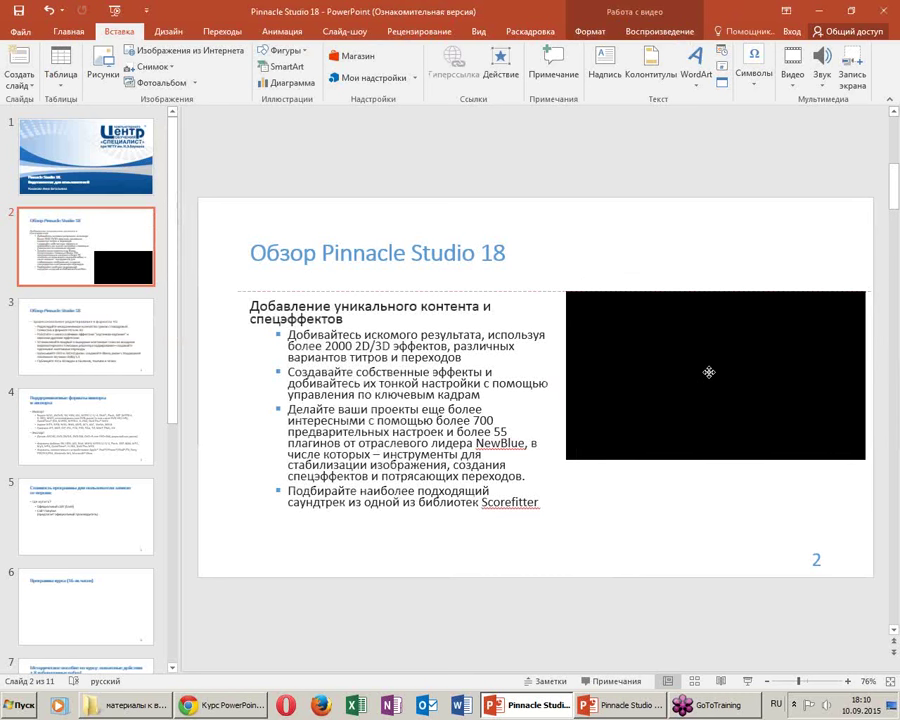
left_click_drag(566, 457, 630, 422)
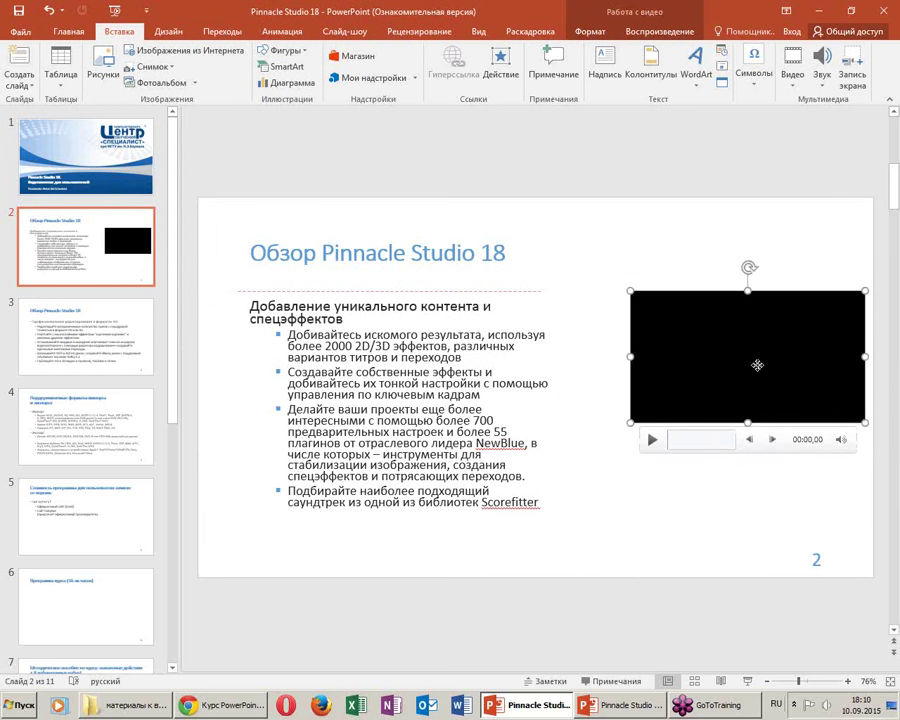
left_click_drag(757, 365, 740, 365)
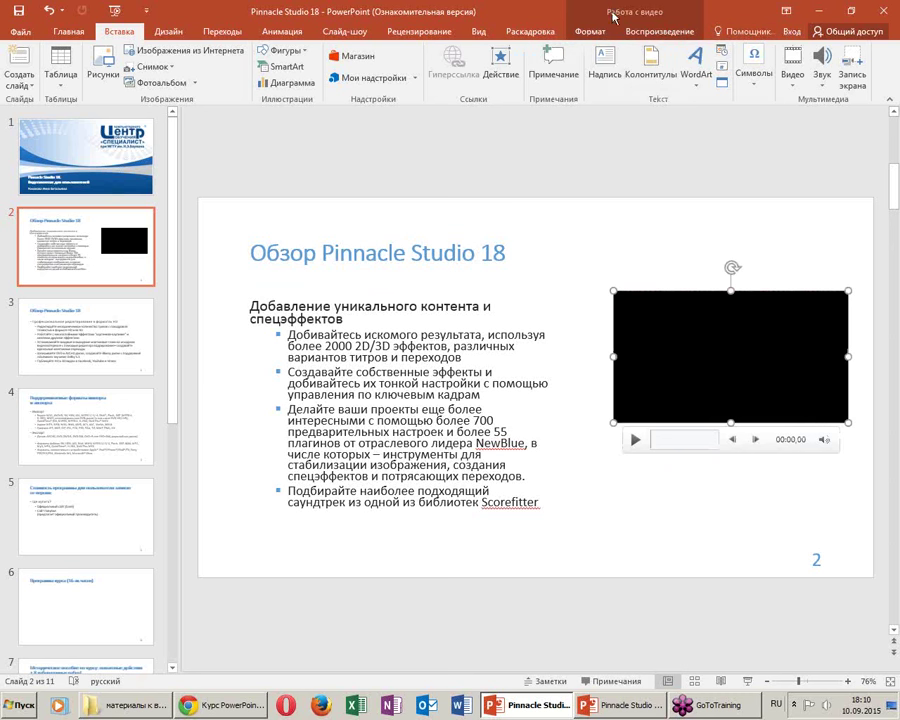
left_click(590, 31)
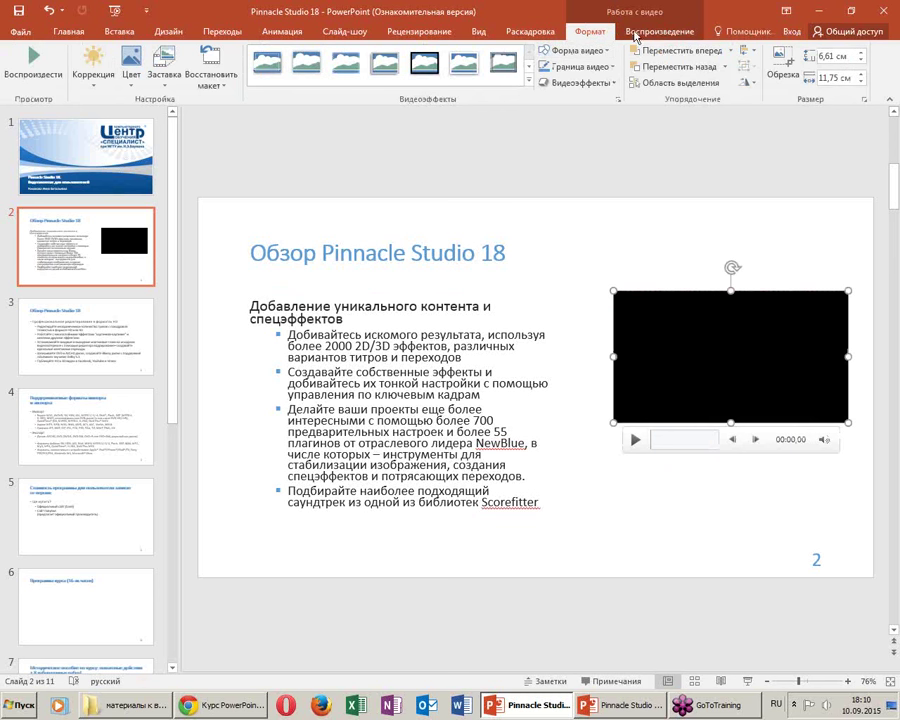
left_click(848, 77)
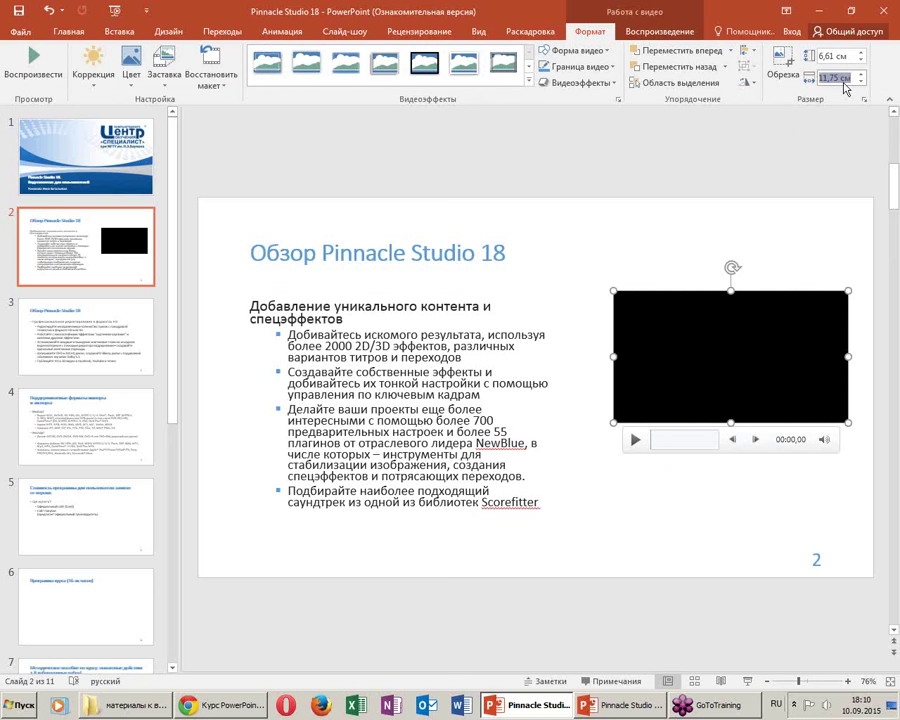
type("11")
key("Return")
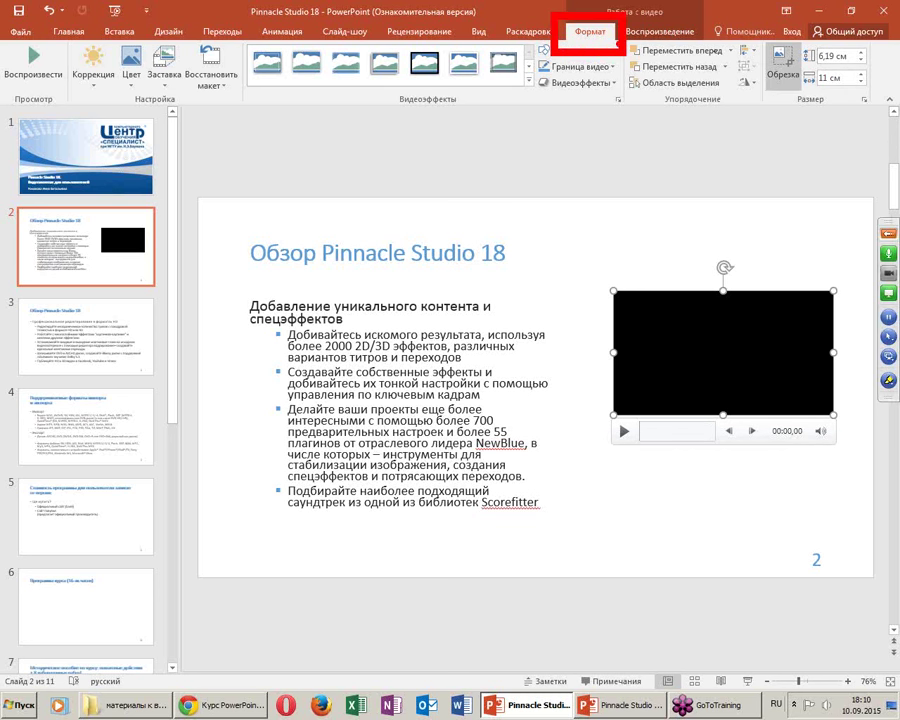
left_click_drag(622, 42, 885, 100)
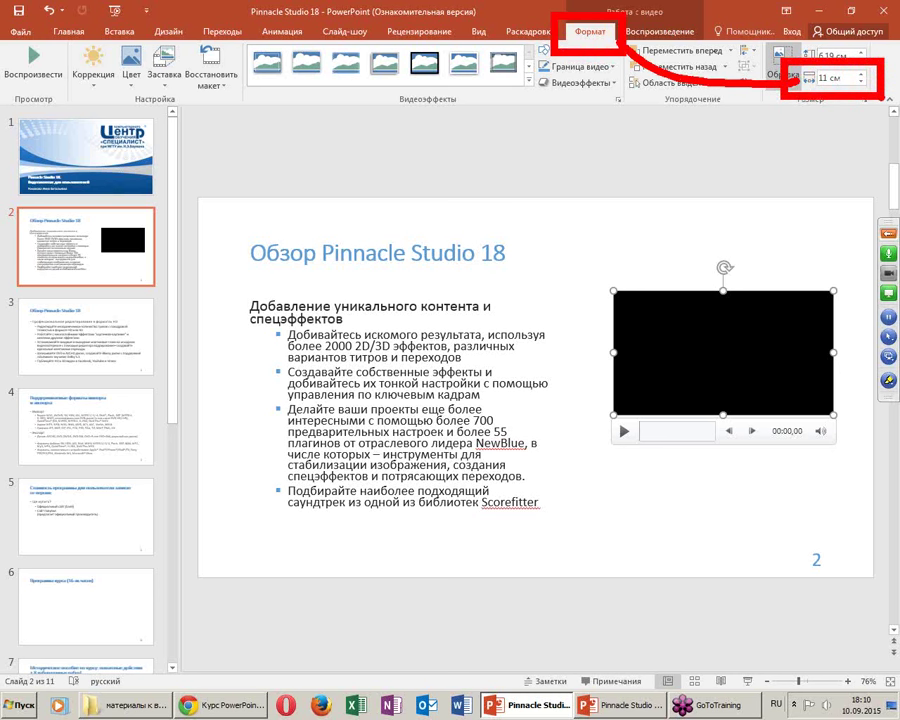
Insert the red jeep video from the computer and size it to 11 cm wide
left_click(118, 31)
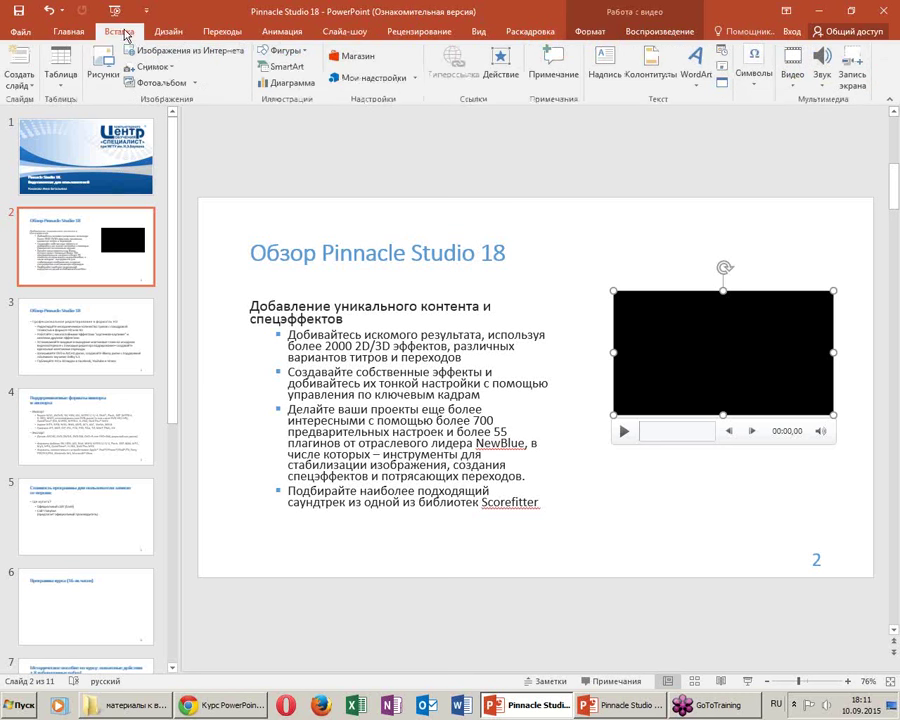
left_click(792, 80)
left_click(815, 114)
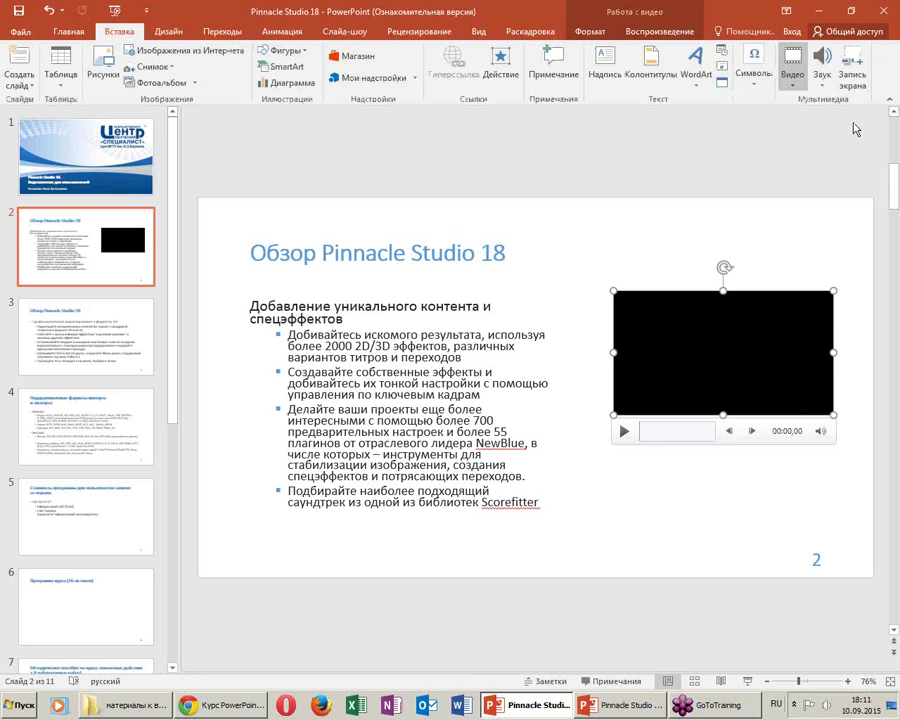
double_click(172, 90)
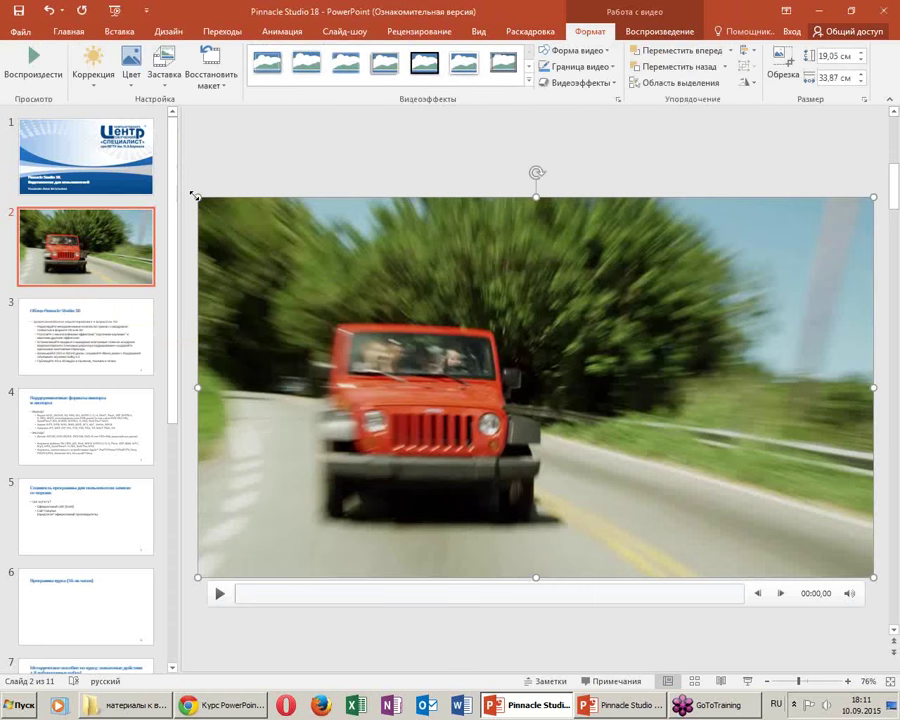
mouse_move(194, 195)
left_mouse_down()
mouse_move(613, 461)
mouse_move(613, 431)
left_mouse_up()
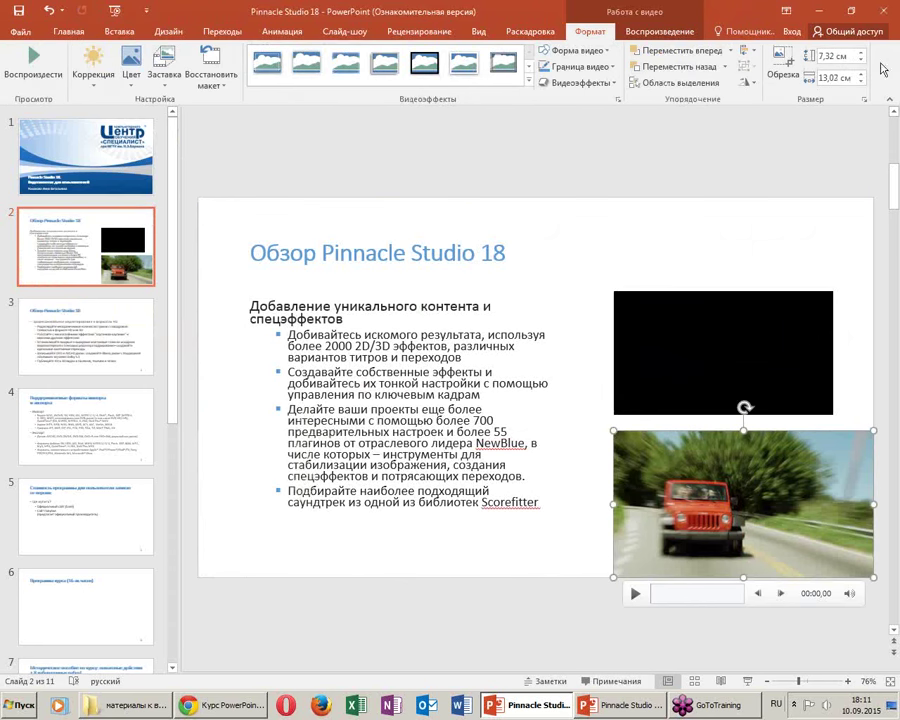
triple_click(840, 78)
type("11")
key("Return")
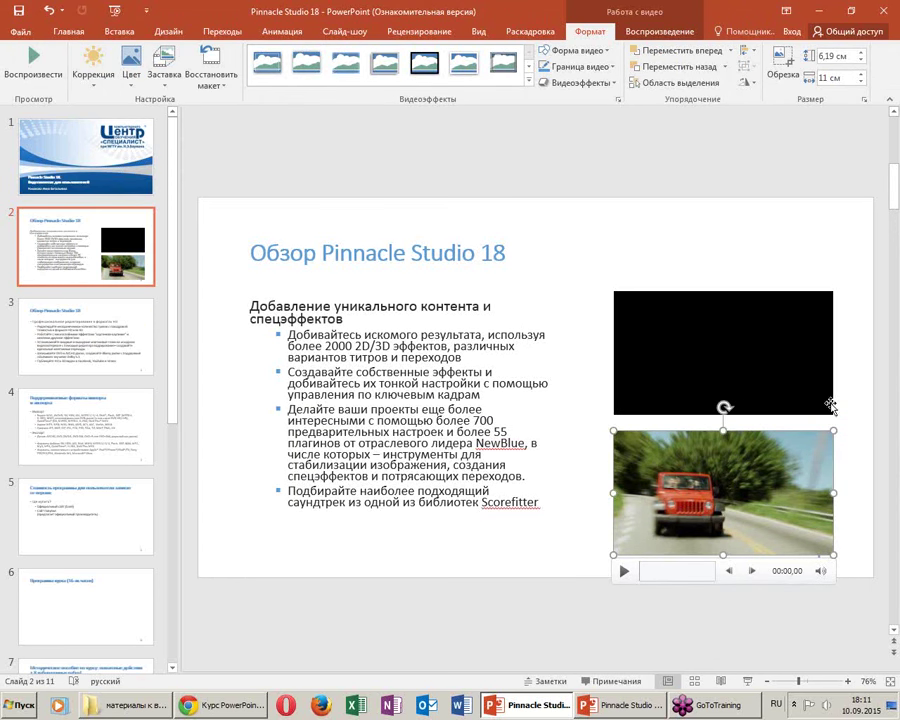
Left-align the two stacked videos and move both up to clear the slide number
left_click(698, 318, "shift")
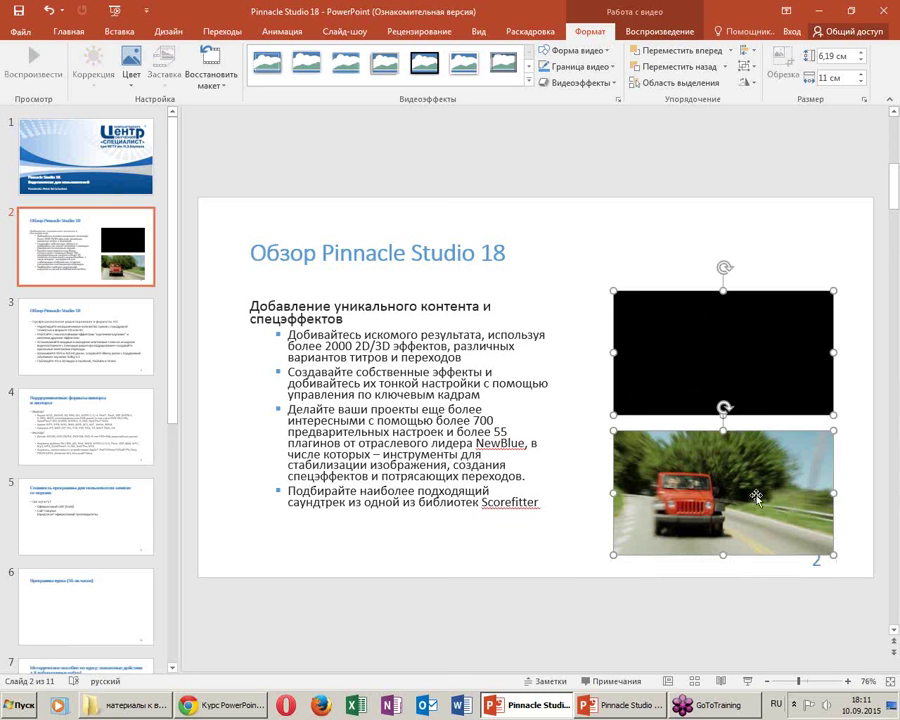
left_click(747, 50)
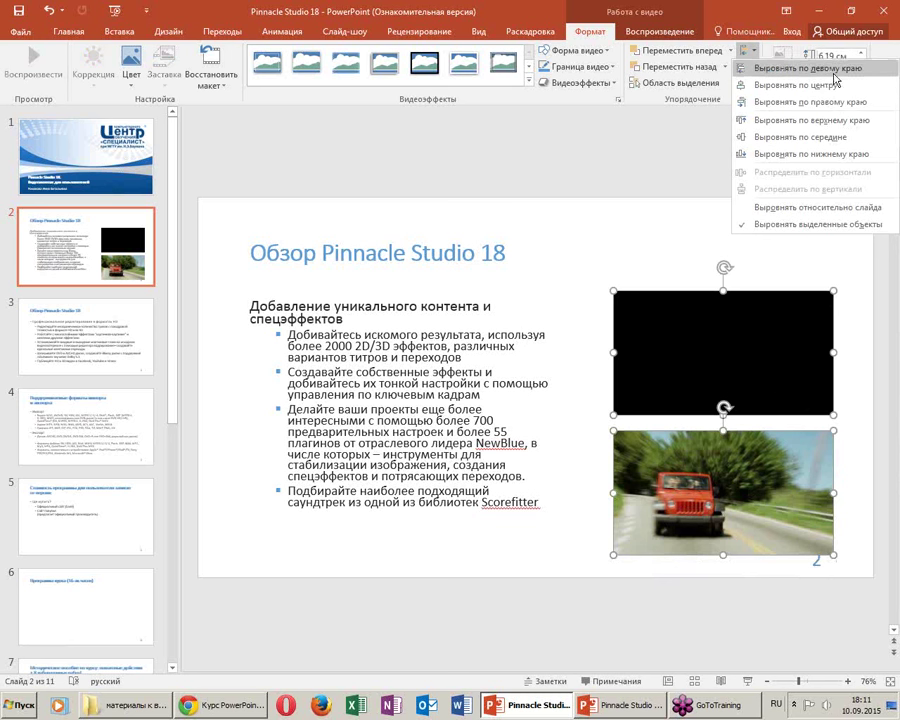
left_click(770, 67)
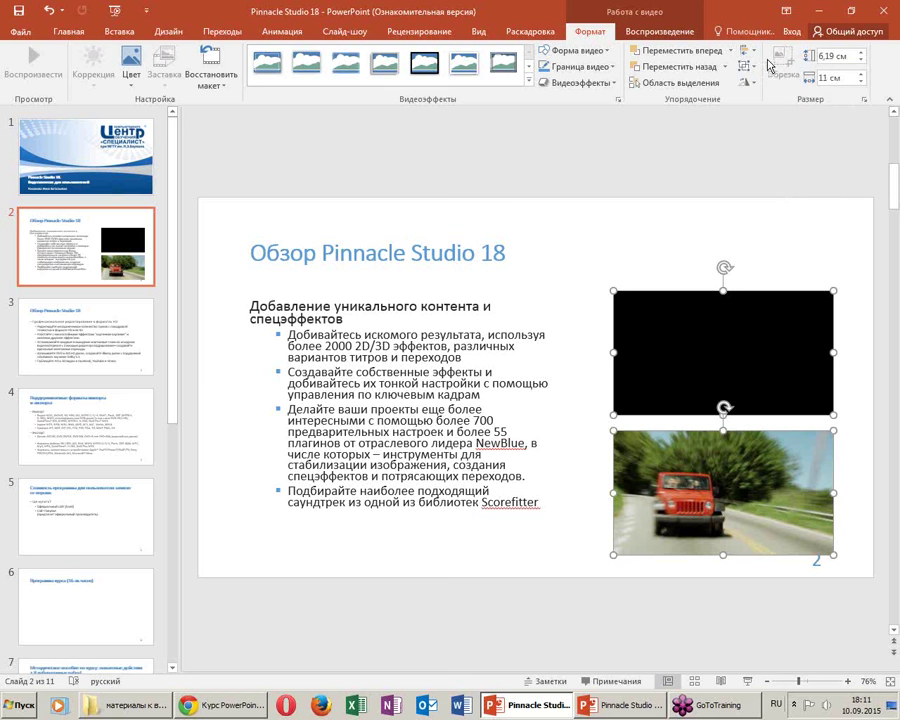
left_click(852, 280)
left_click(766, 344)
left_click(736, 518)
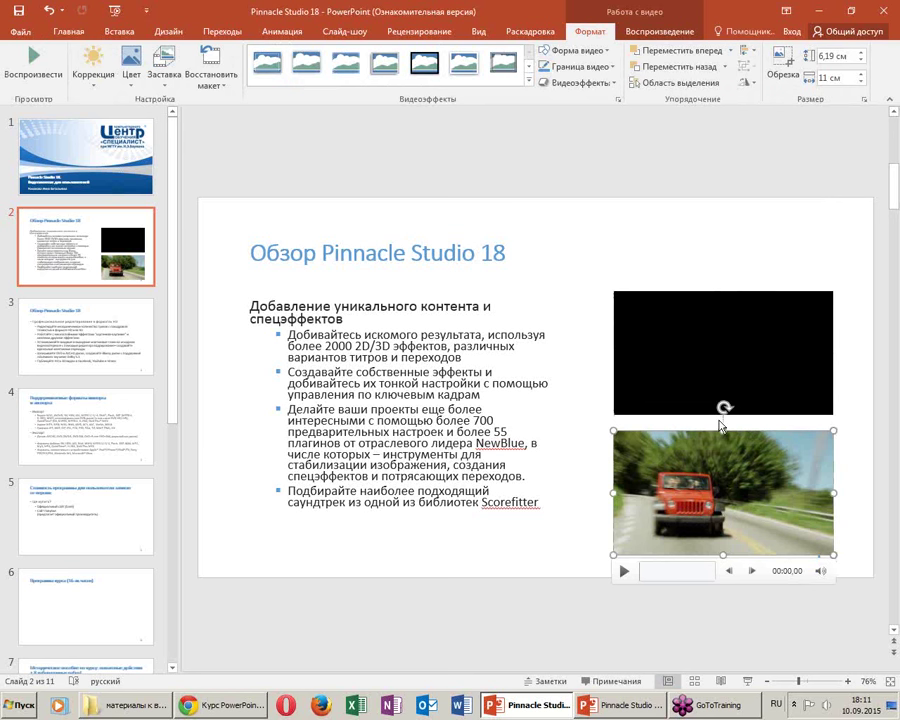
mouse_move(720, 398)
left_mouse_down()
mouse_move(742, 369)
mouse_move(716, 374)
left_mouse_up()
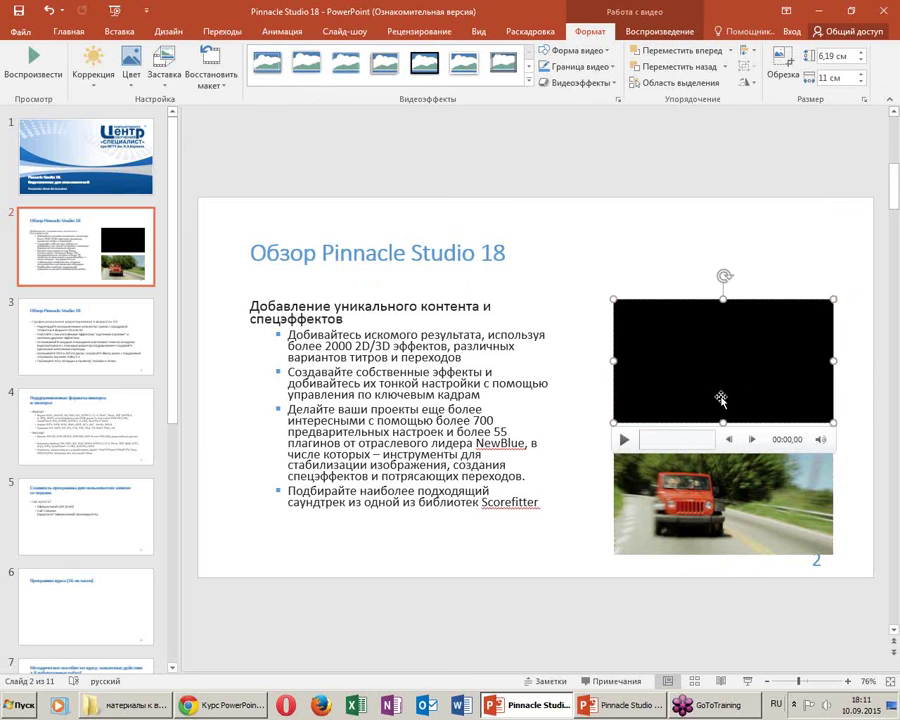
left_click(562, 551)
left_click(759, 527)
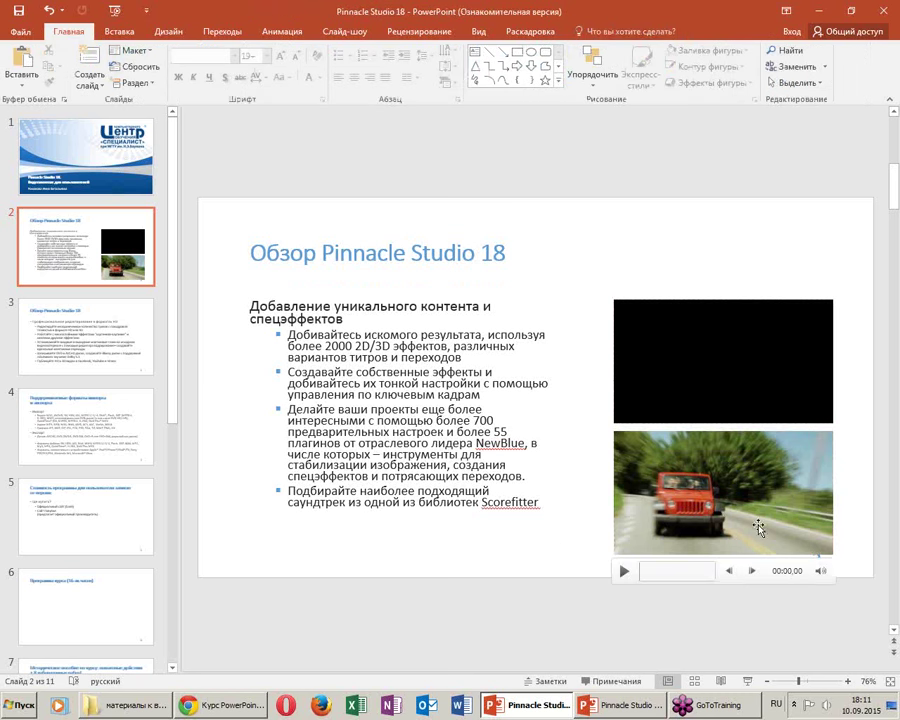
left_click(734, 378, "shift")
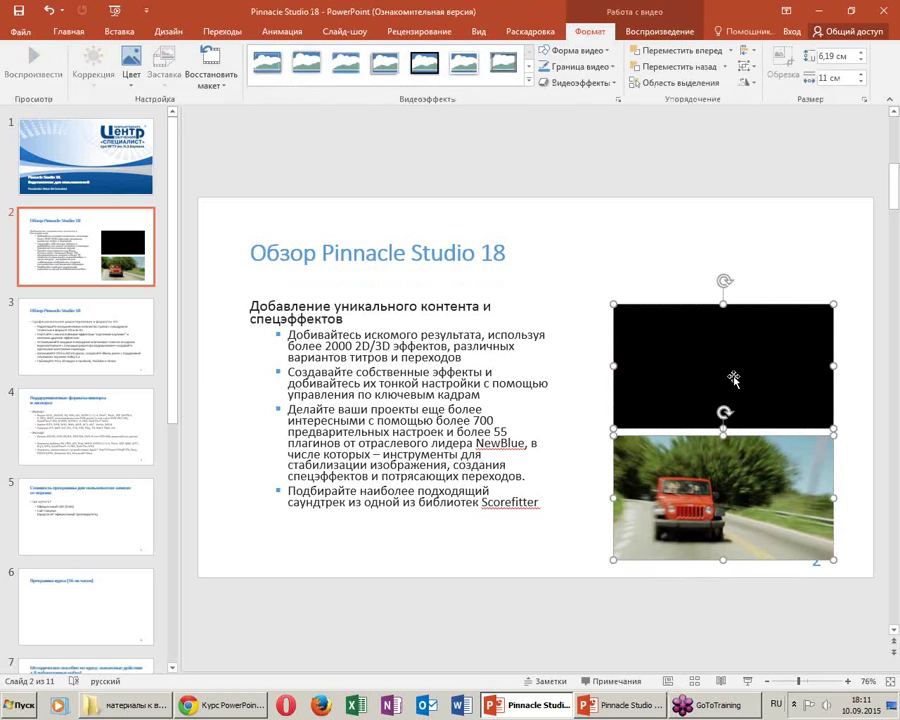
key("Up")
key("Up")
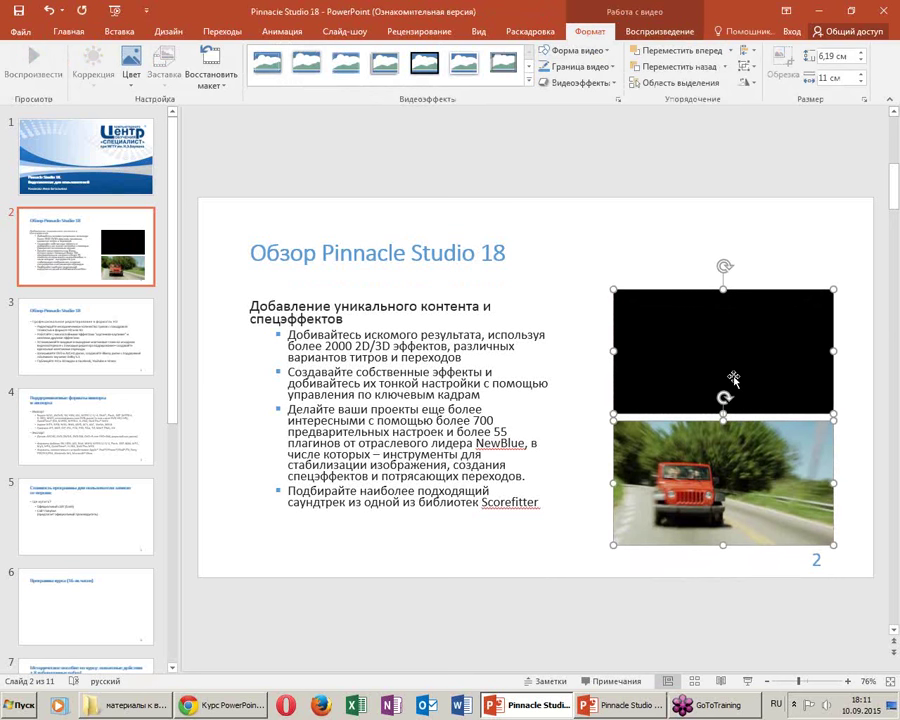
key("Up")
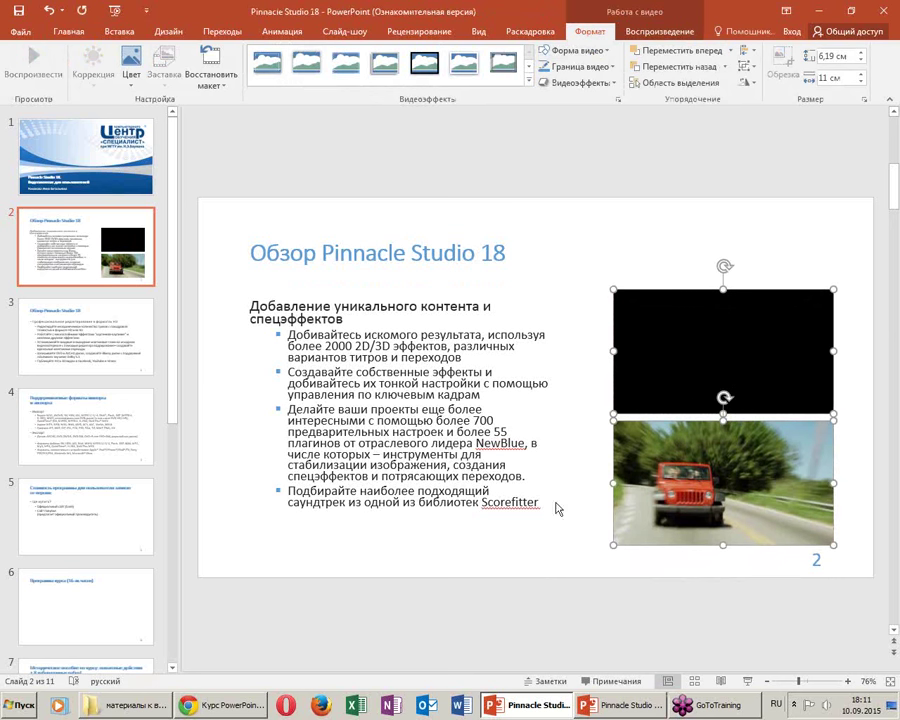
left_click(418, 505)
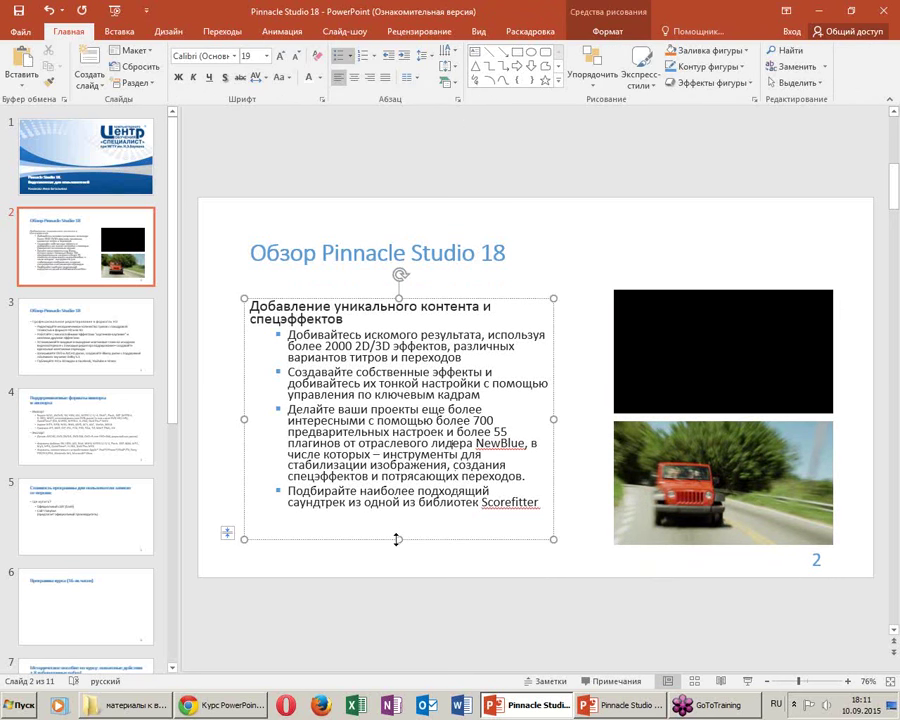
Extend the body text box downward so its text grows to 20 pt, and nudge the jeep video up
left_click_drag(399, 539, 399, 553)
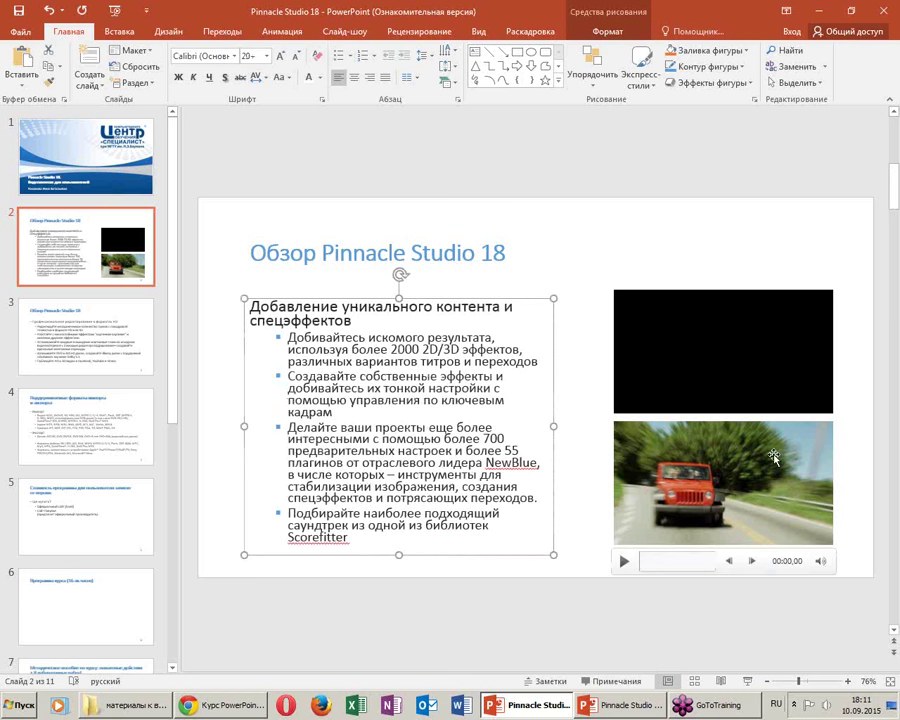
left_click(764, 452)
left_click(667, 379)
left_click(790, 470)
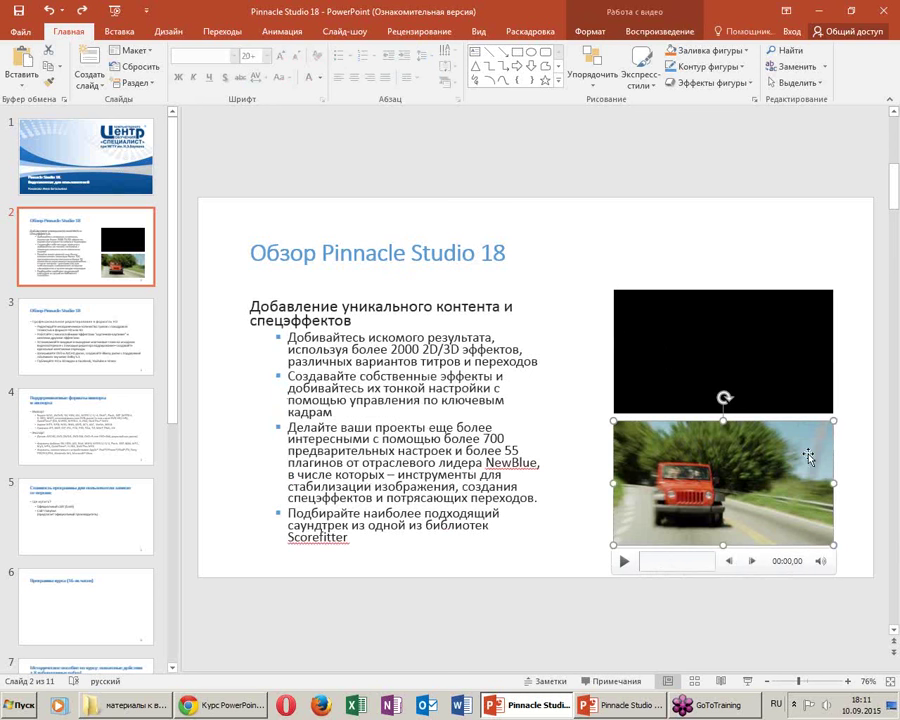
left_click_drag(641, 420, 641, 418)
Play the top and jeep videos on slide 2 to preview them
left_click(730, 349)
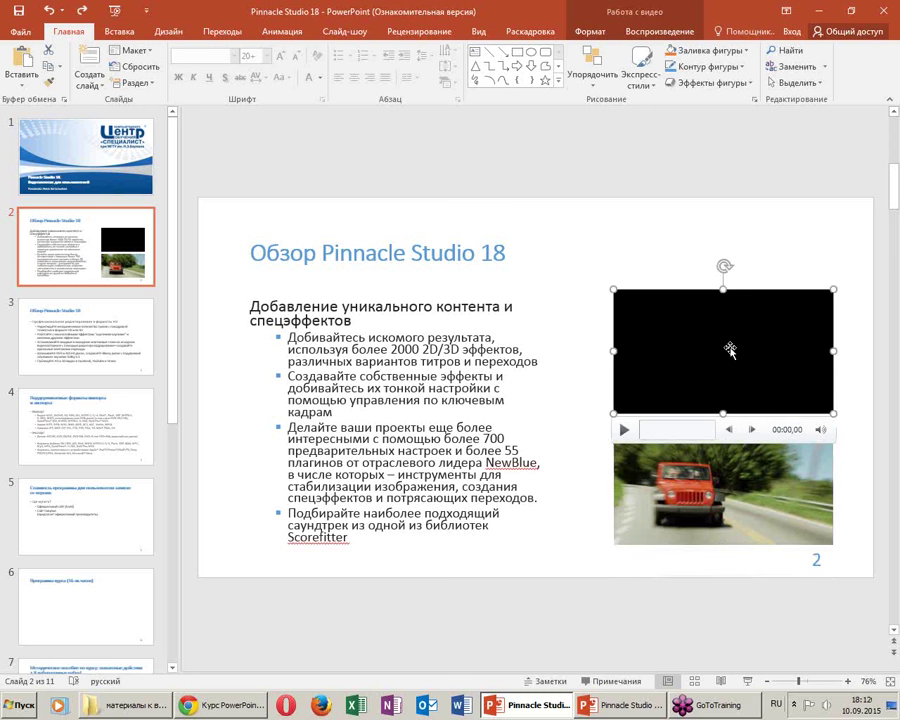
left_click(624, 429)
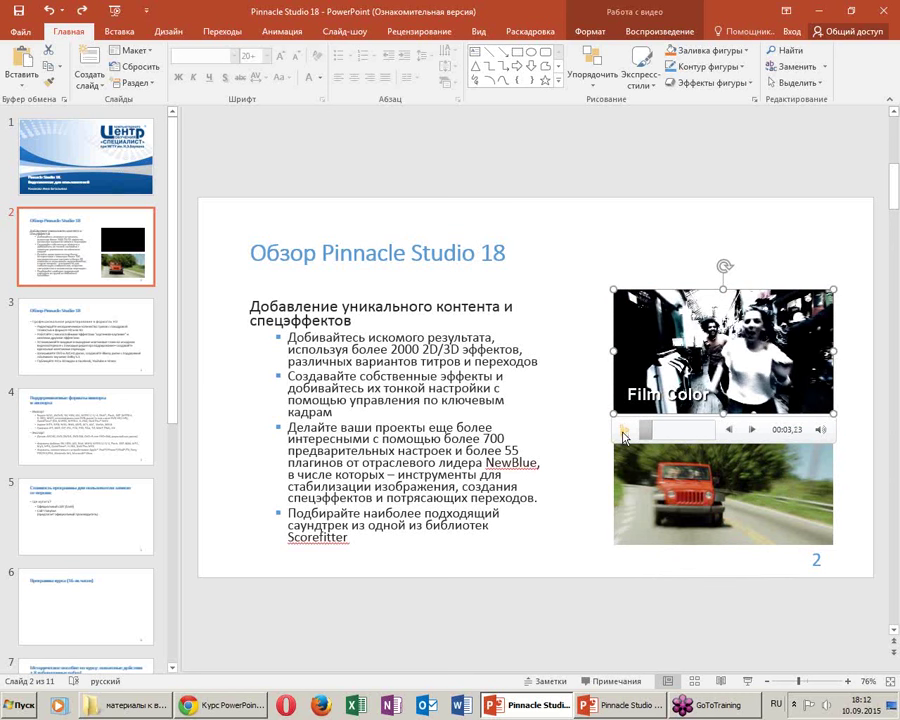
left_click(630, 485)
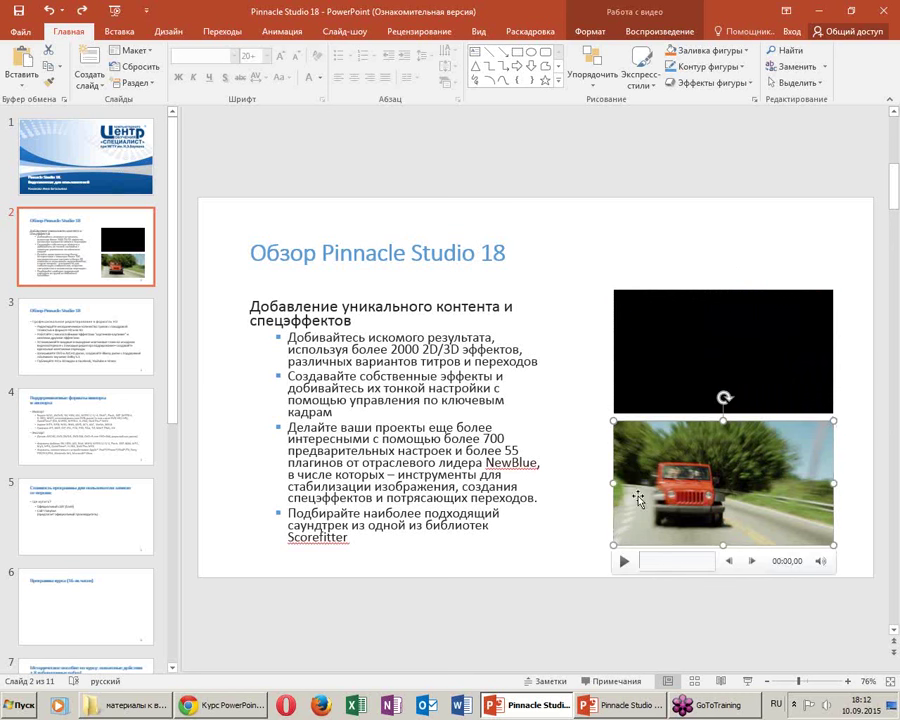
left_click(624, 566)
left_click(624, 566)
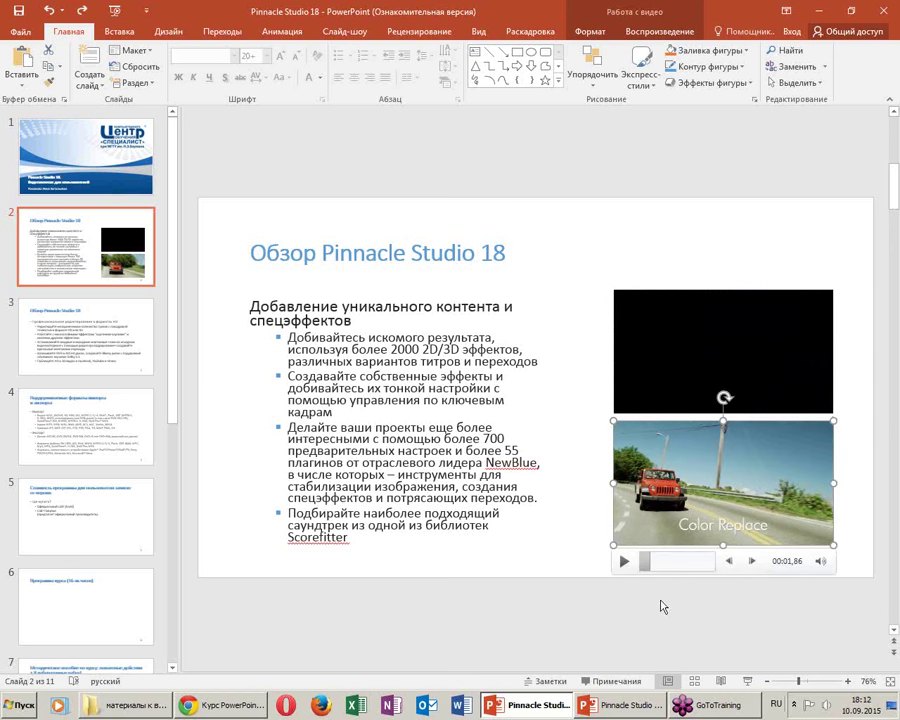
left_click(681, 382)
left_click(624, 430)
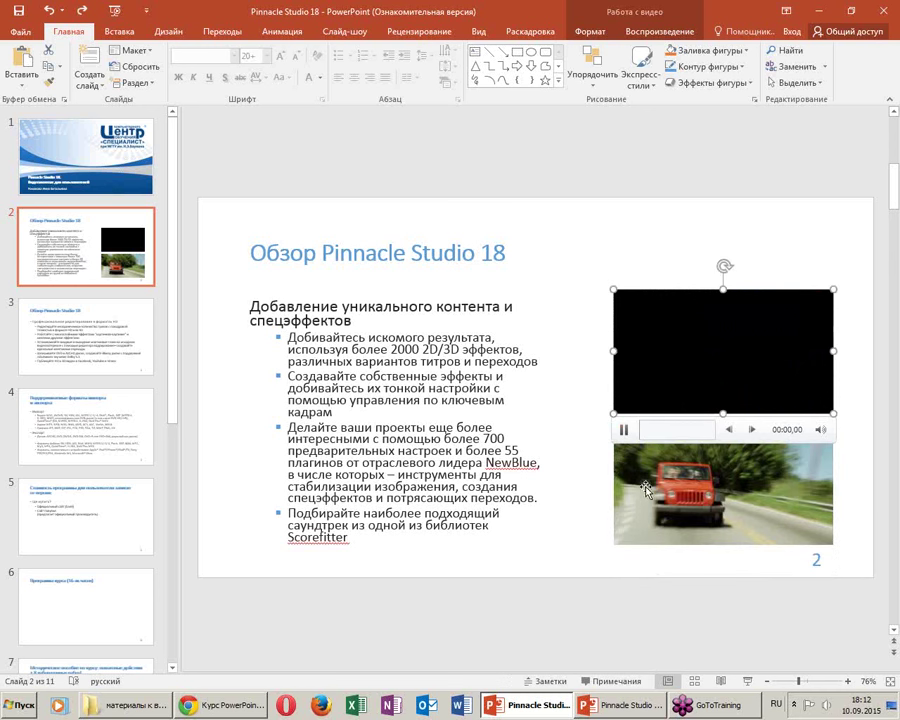
left_click(700, 517)
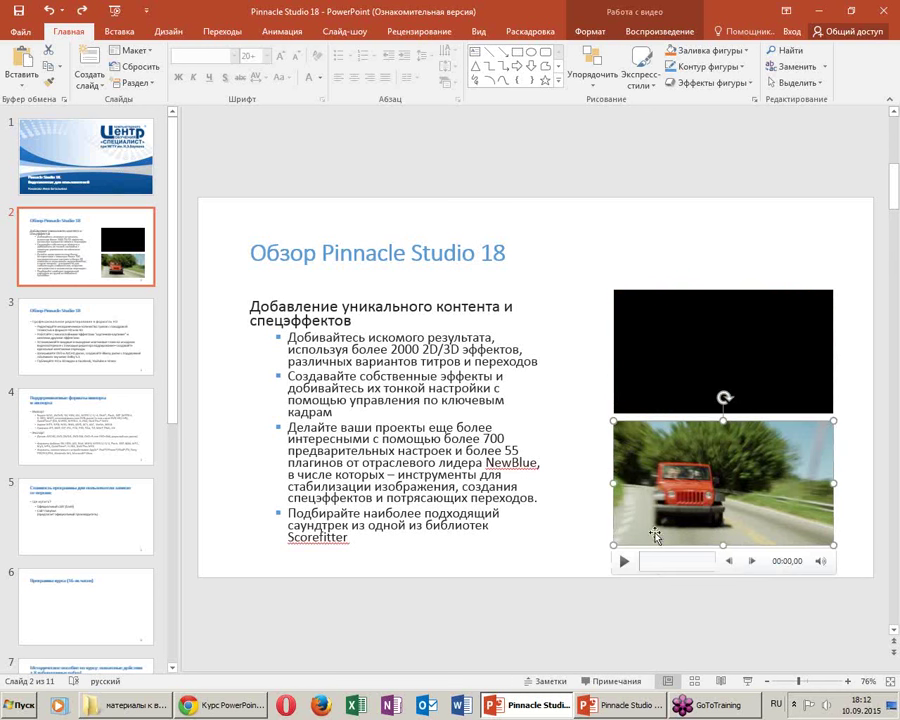
left_click(594, 536)
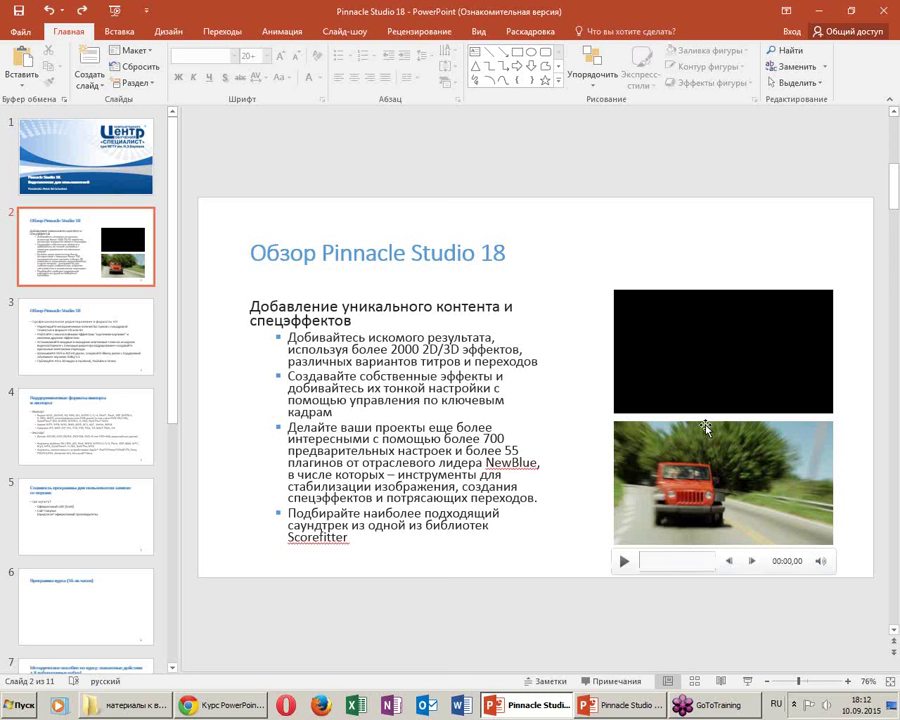
Seek the top video to 00:02,55, on the street-market scene
left_click(739, 348)
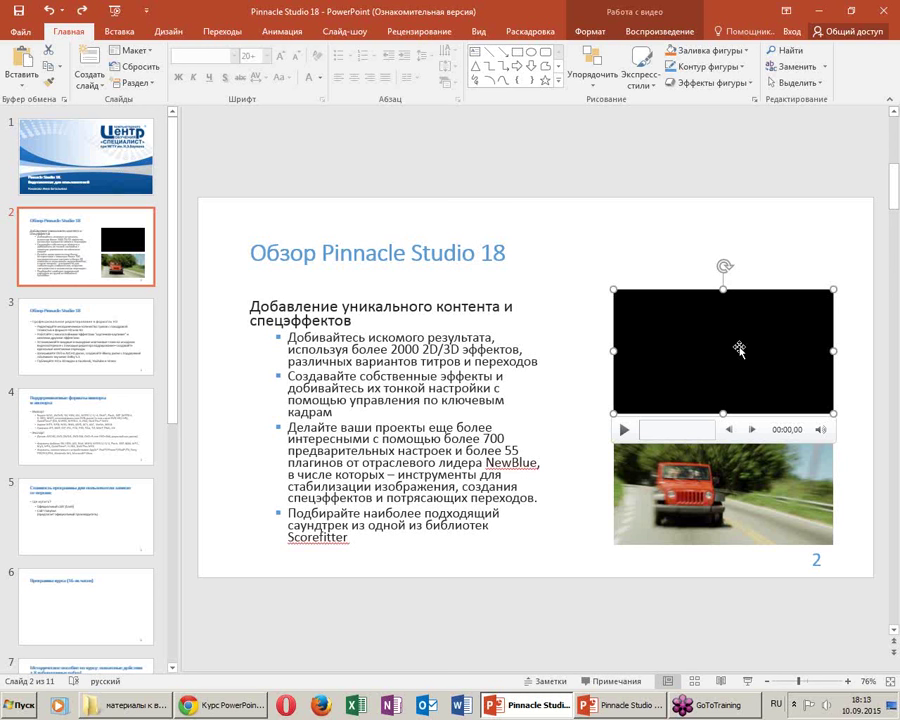
left_click(652, 429)
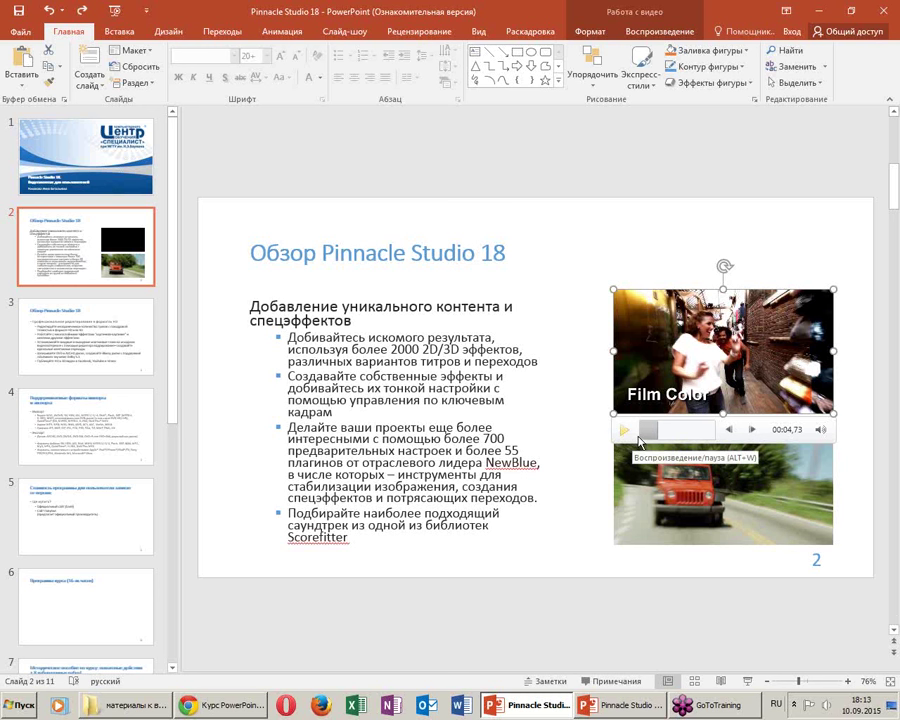
left_click(664, 429)
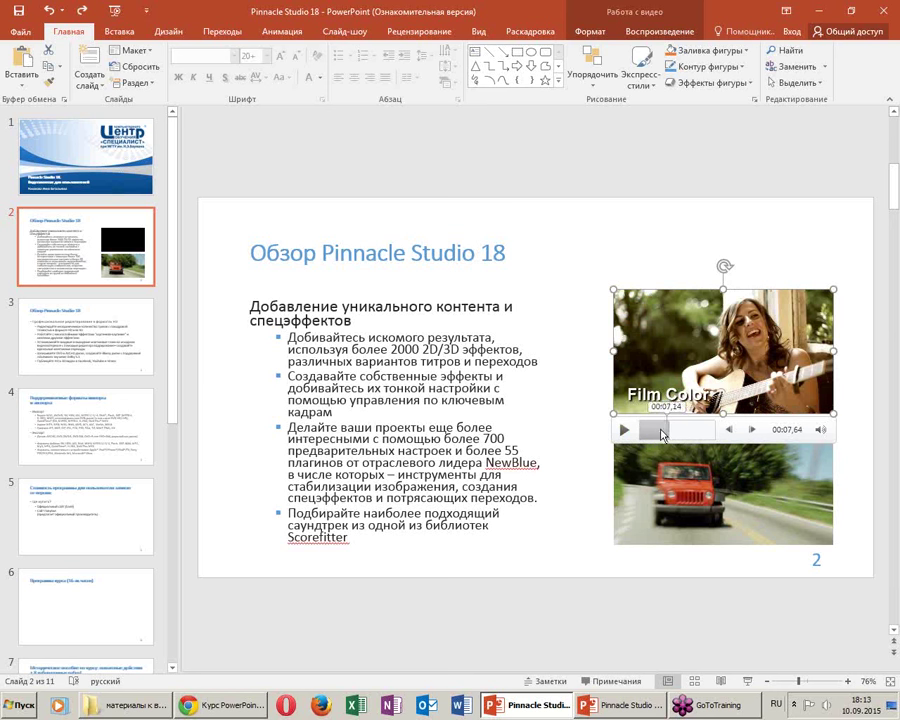
left_click(654, 430)
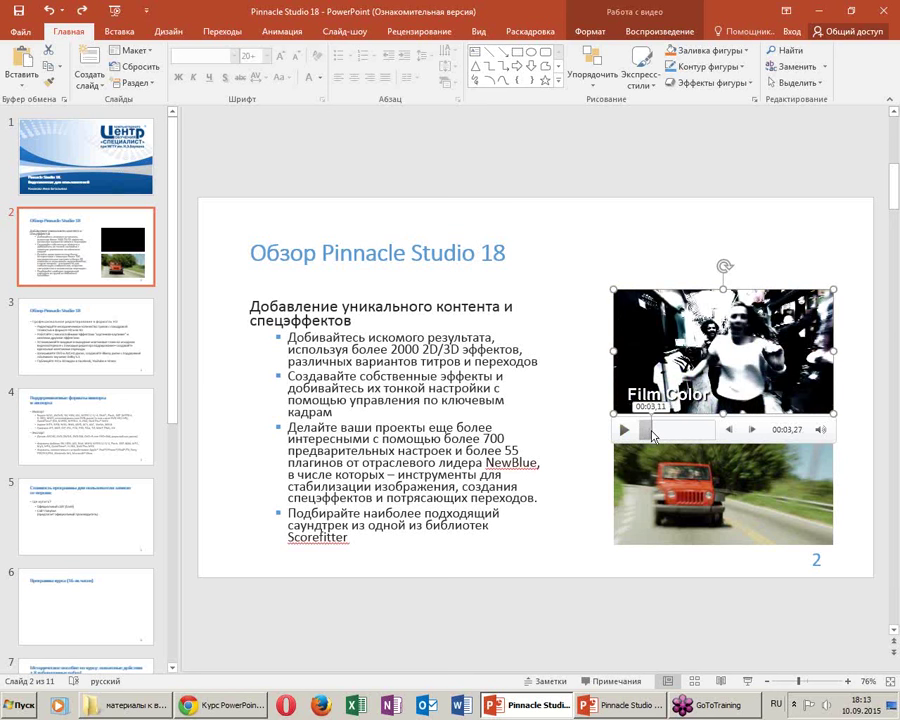
left_click(648, 430)
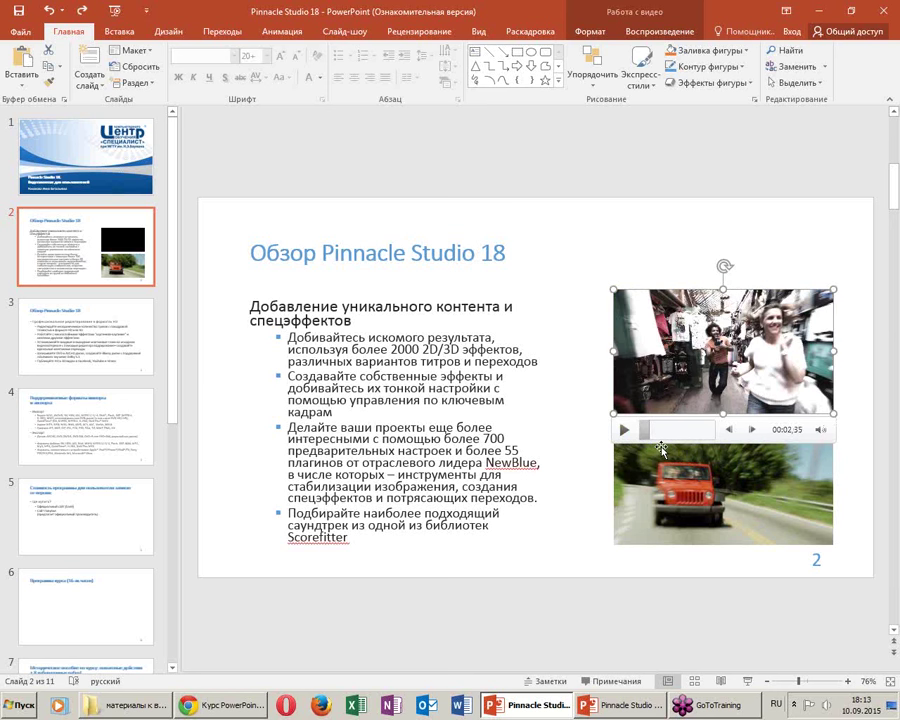
left_click(752, 429)
Make the current street-market frame the top video's poster frame
left_click(655, 30)
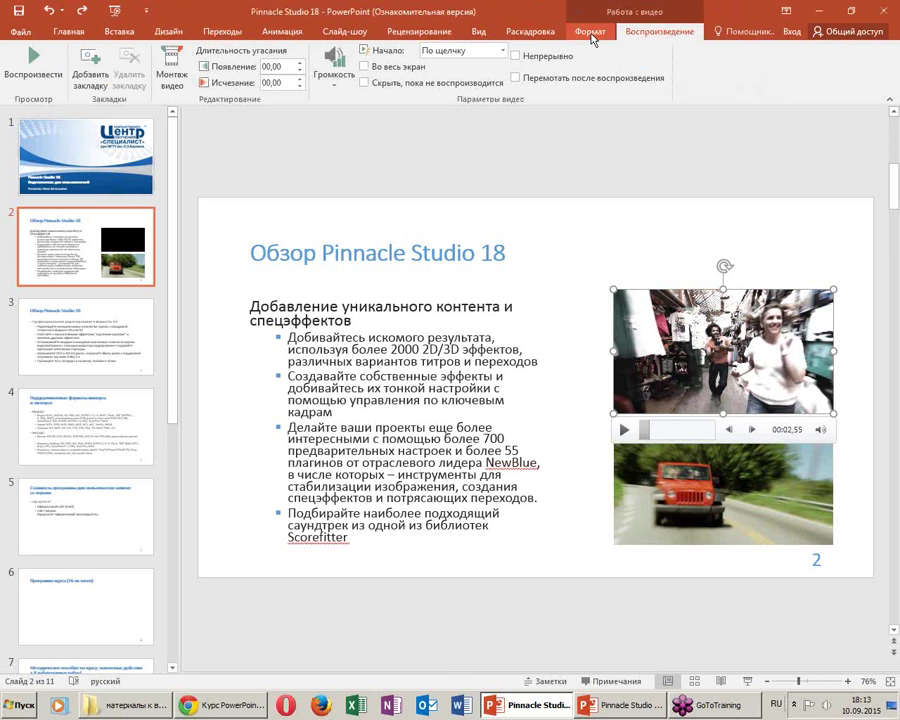
left_click(591, 32)
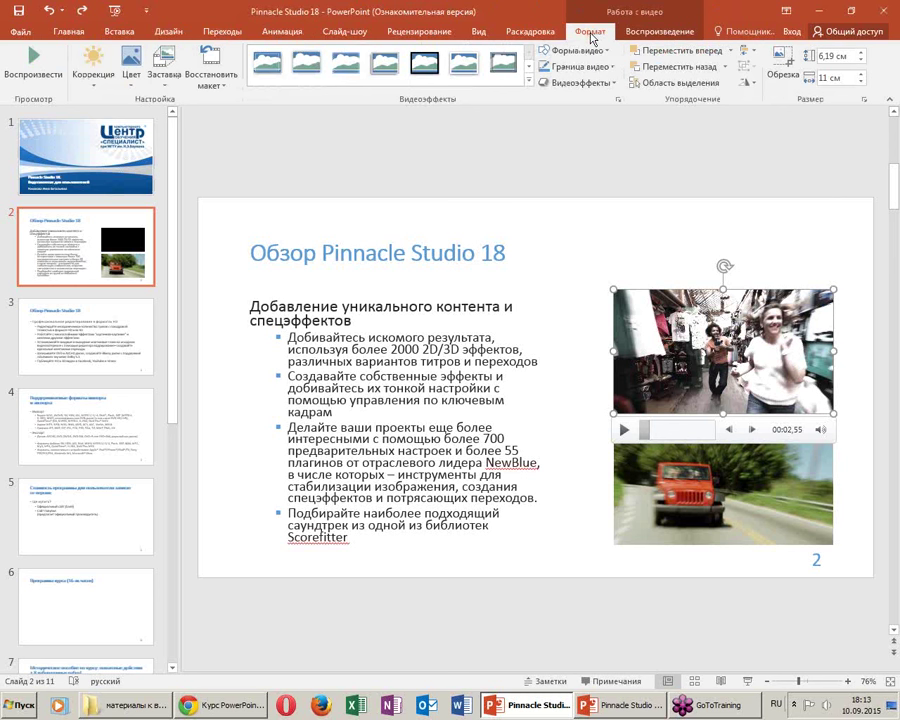
left_click(160, 78)
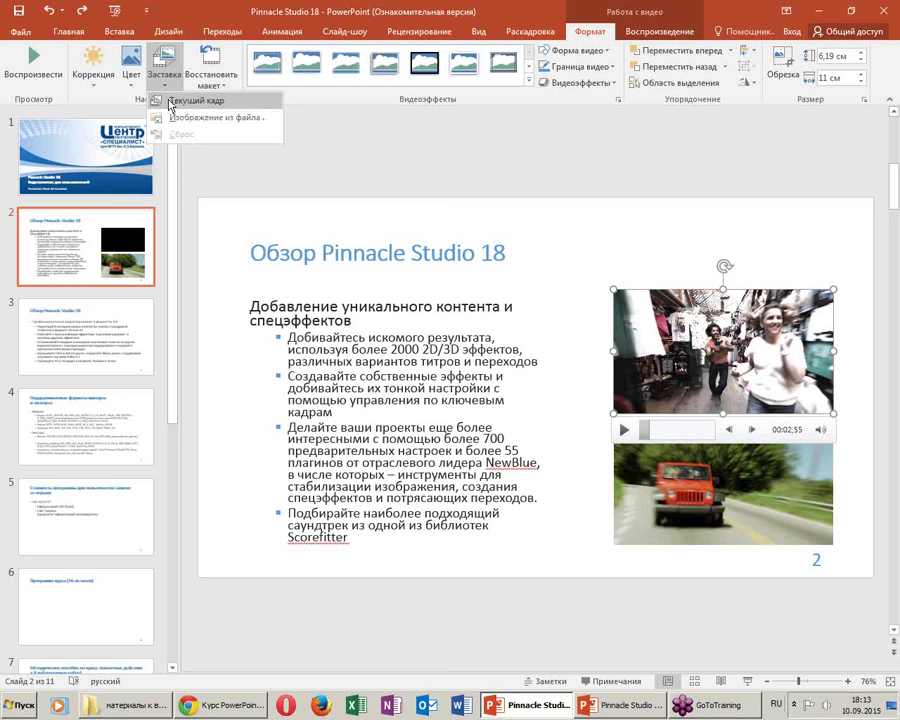
left_click(170, 101)
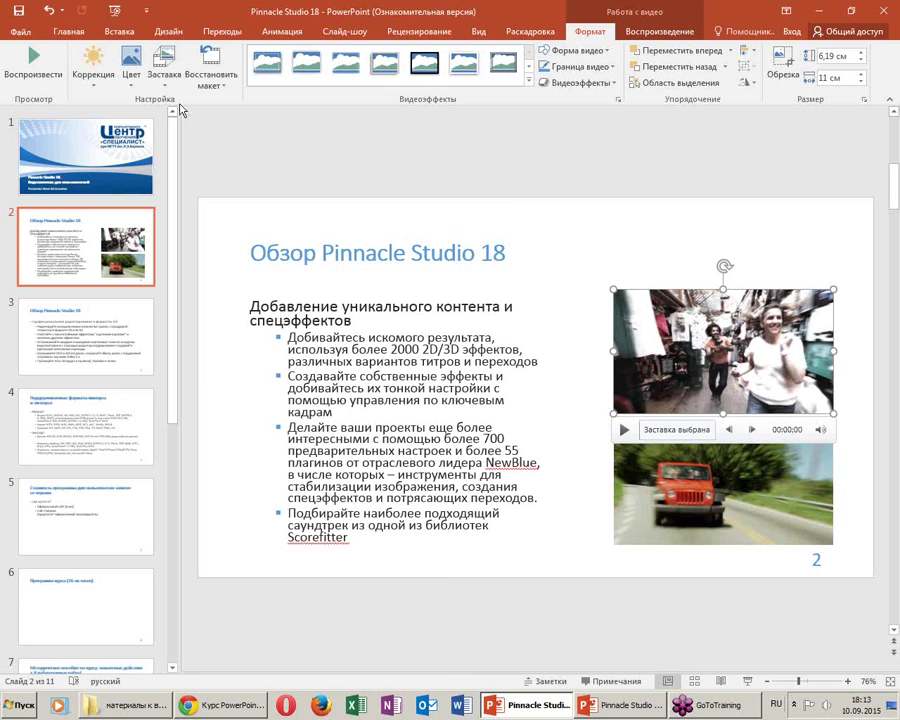
Deselect the videos and move on to slide 3
left_click(452, 383)
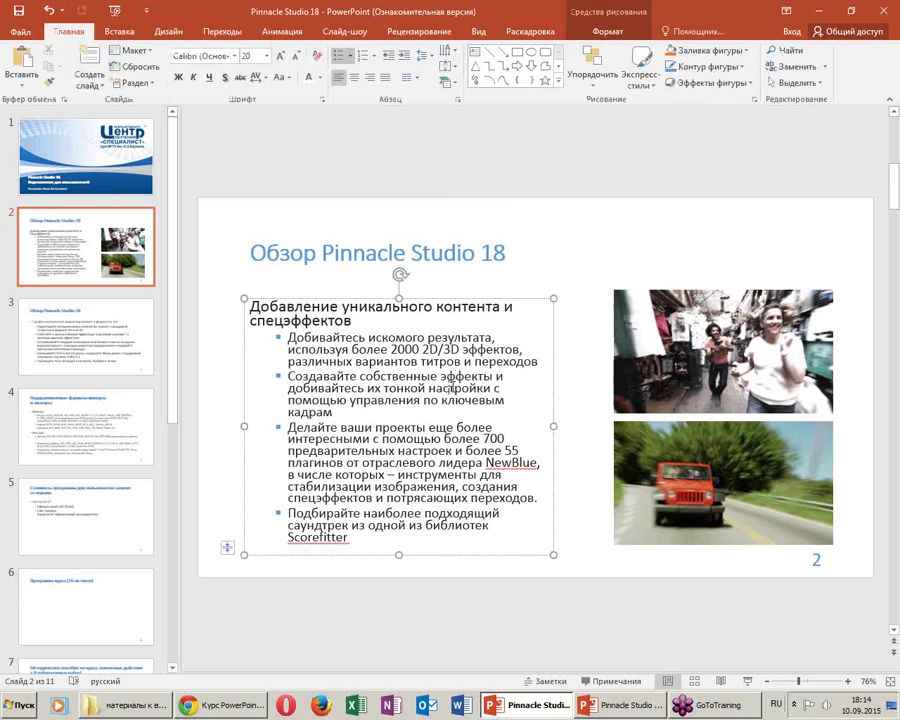
left_click(596, 446)
left_click(676, 357)
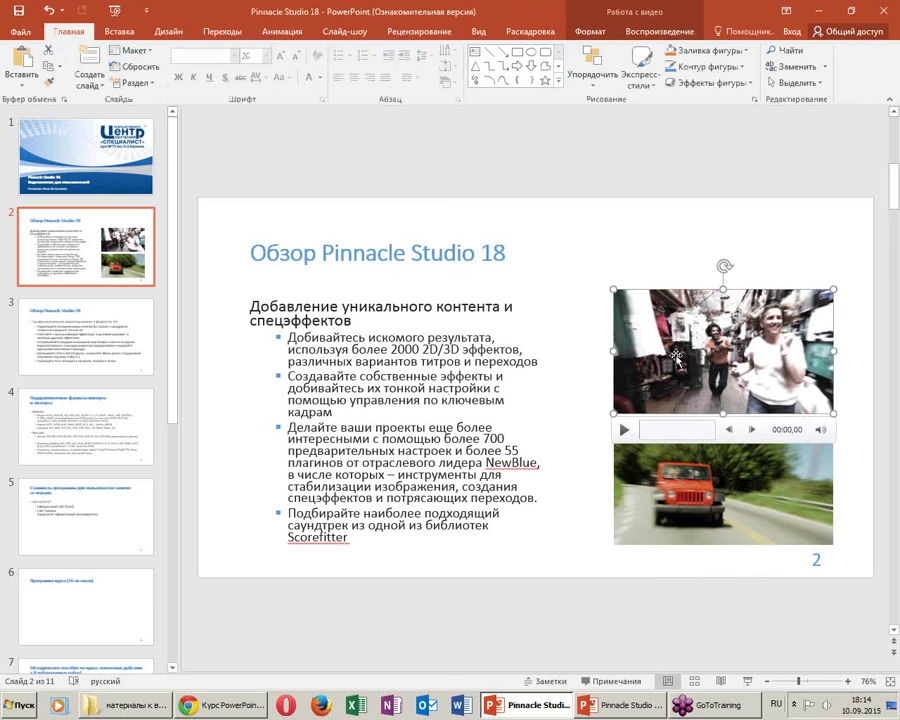
left_click(782, 482)
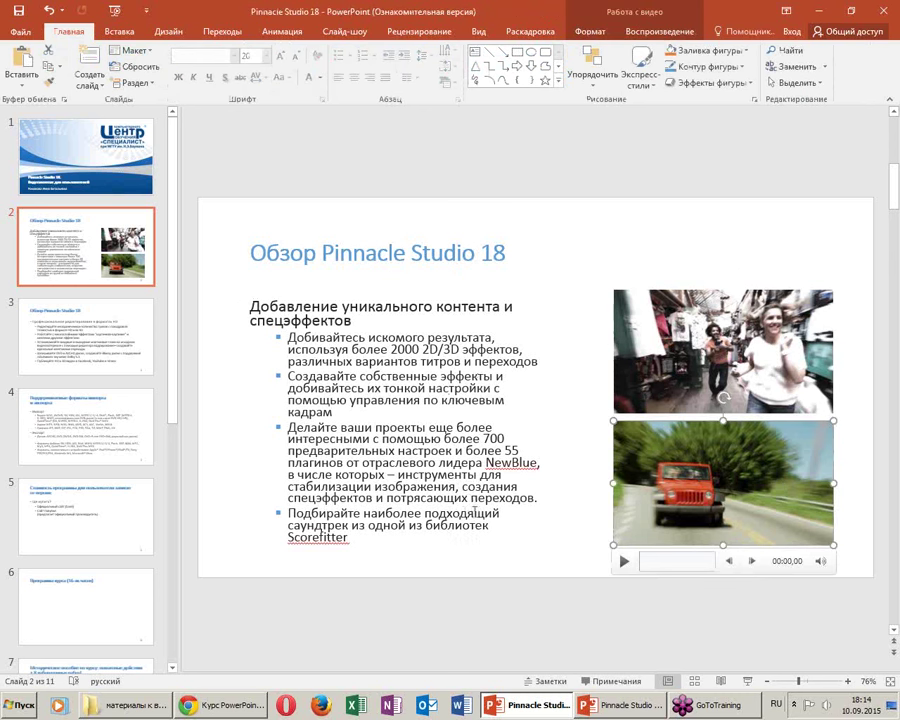
left_click(589, 412)
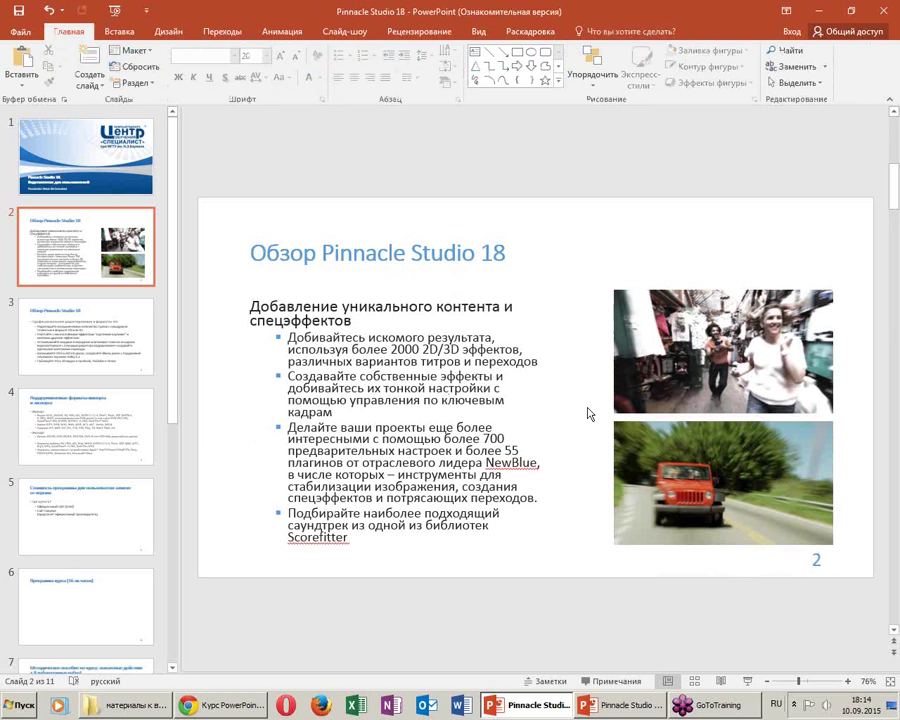
left_click(117, 347)
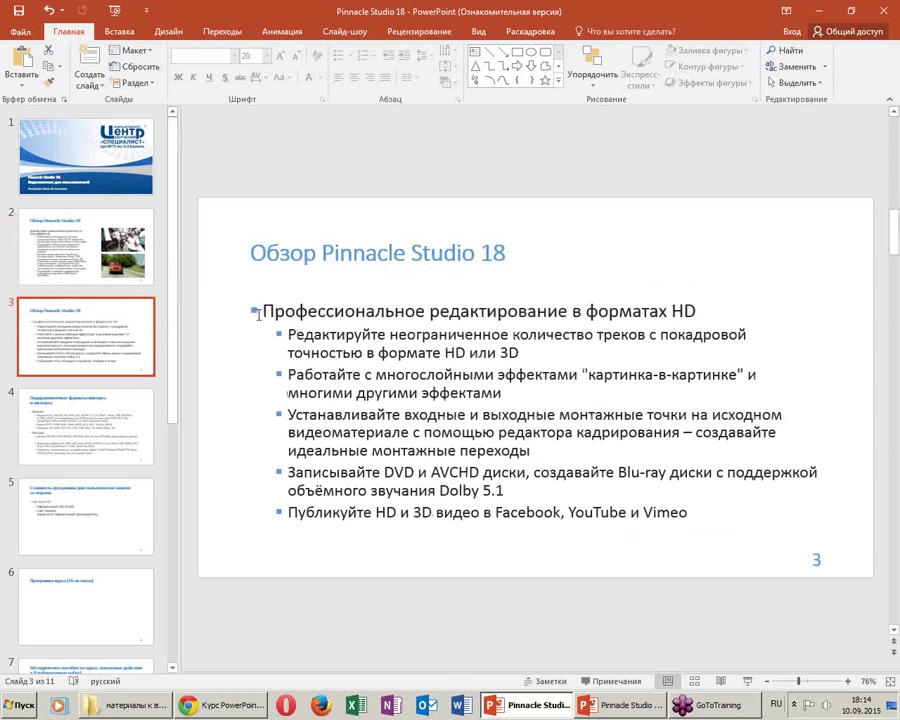
Remove the first-line bullet on slide 3 and narrow the body text box to the left half
left_click(258, 314)
key("BackSpace")
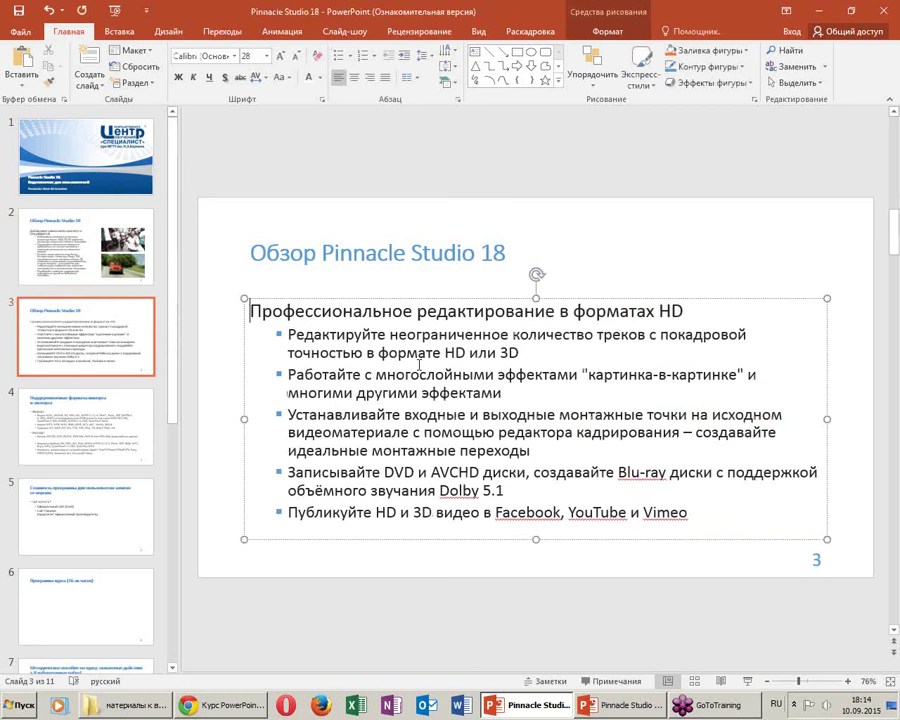
left_click(509, 353)
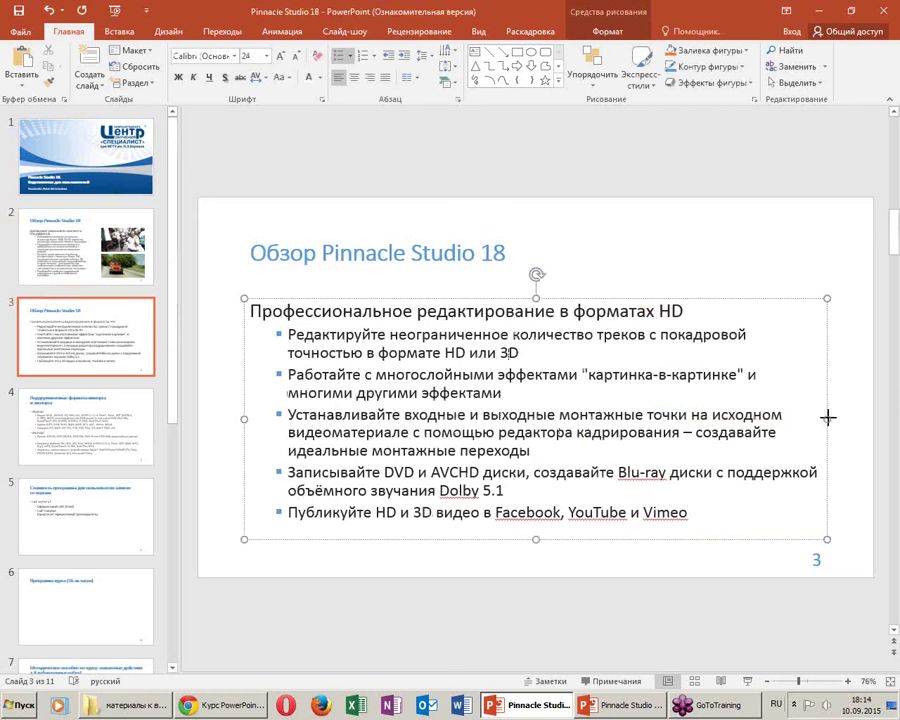
left_click_drag(828, 418, 545, 418)
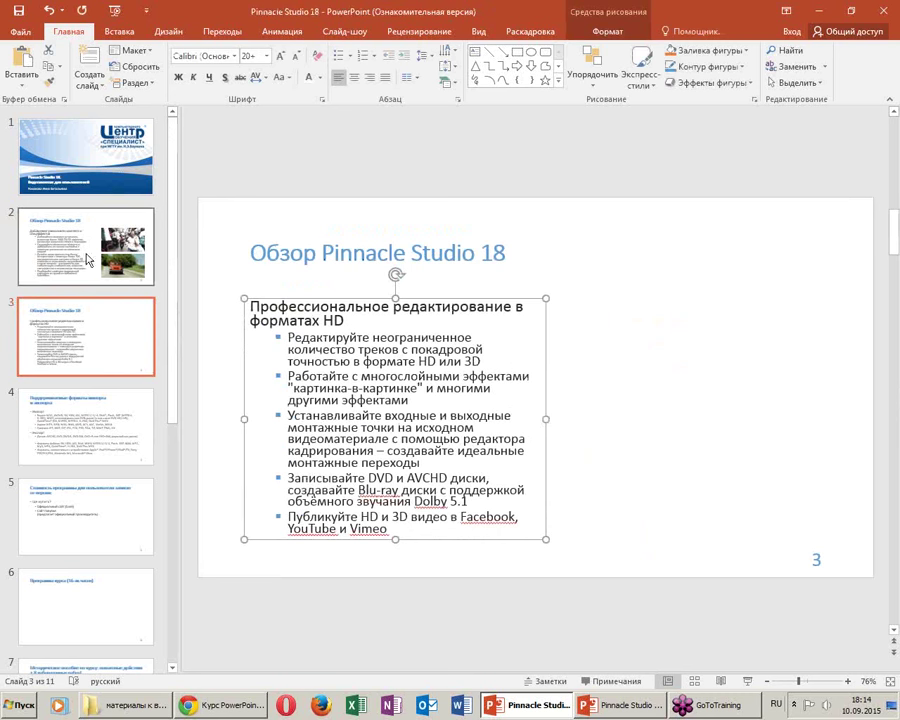
left_click(86, 260)
left_click(90, 344)
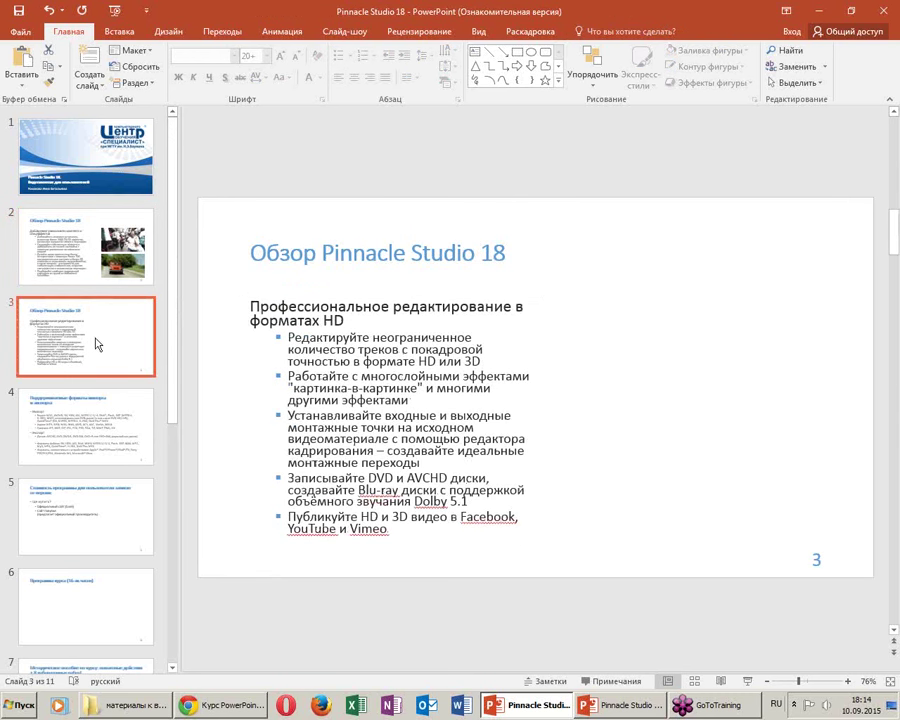
Insert the green-screen video, set its width to 12 cm, and place it right of the text
left_click(112, 38)
left_click(820, 82)
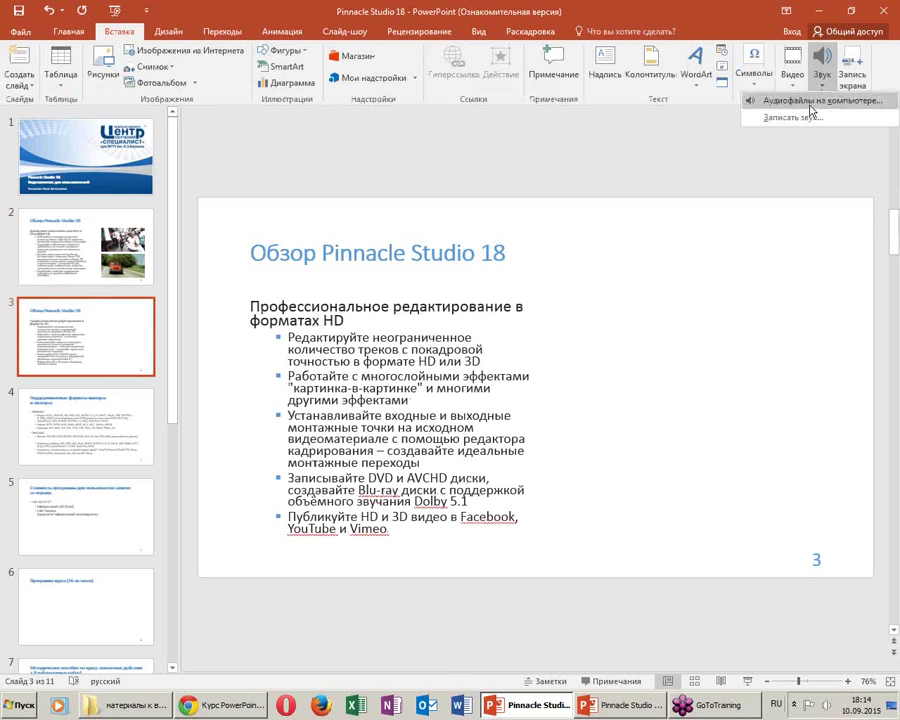
left_click(792, 75)
key("Escape")
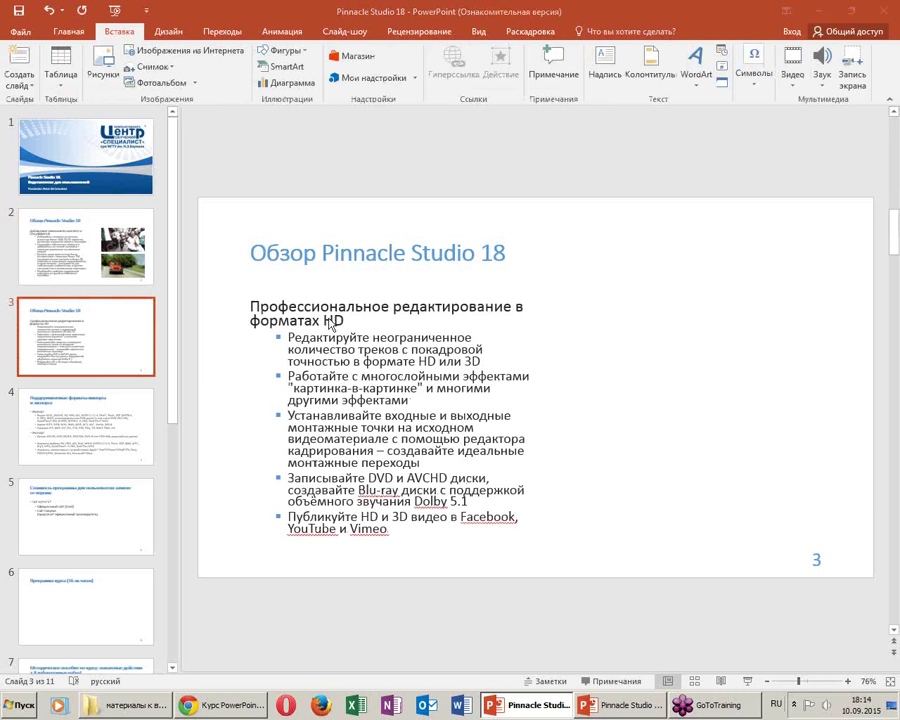
double_click(240, 78)
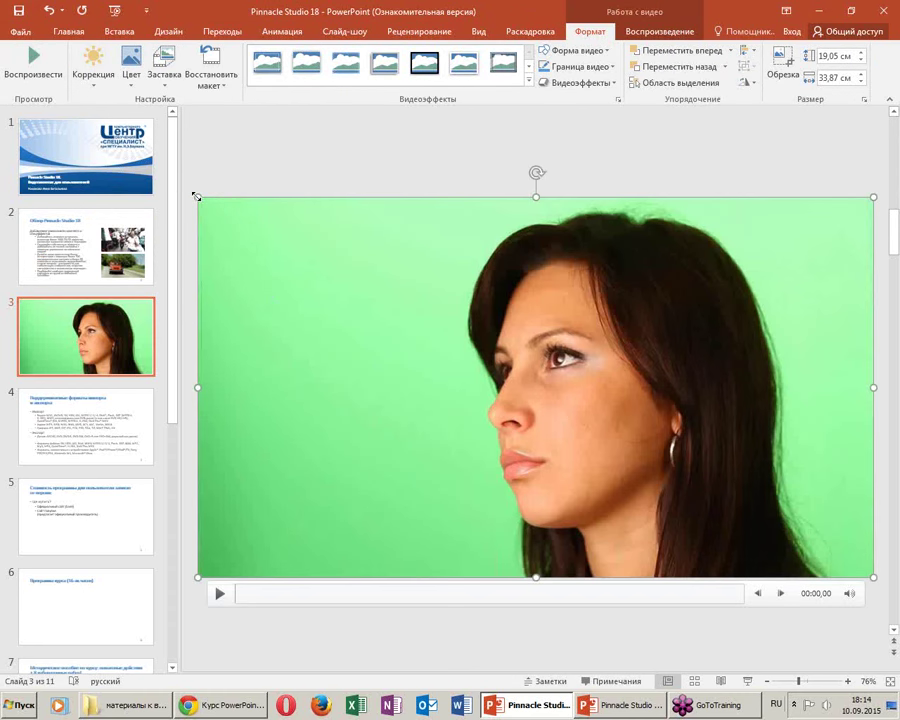
left_click_drag(196, 196, 548, 396)
mouse_move(858, 482)
left_mouse_down()
mouse_move(793, 376)
mouse_move(803, 375)
left_mouse_up()
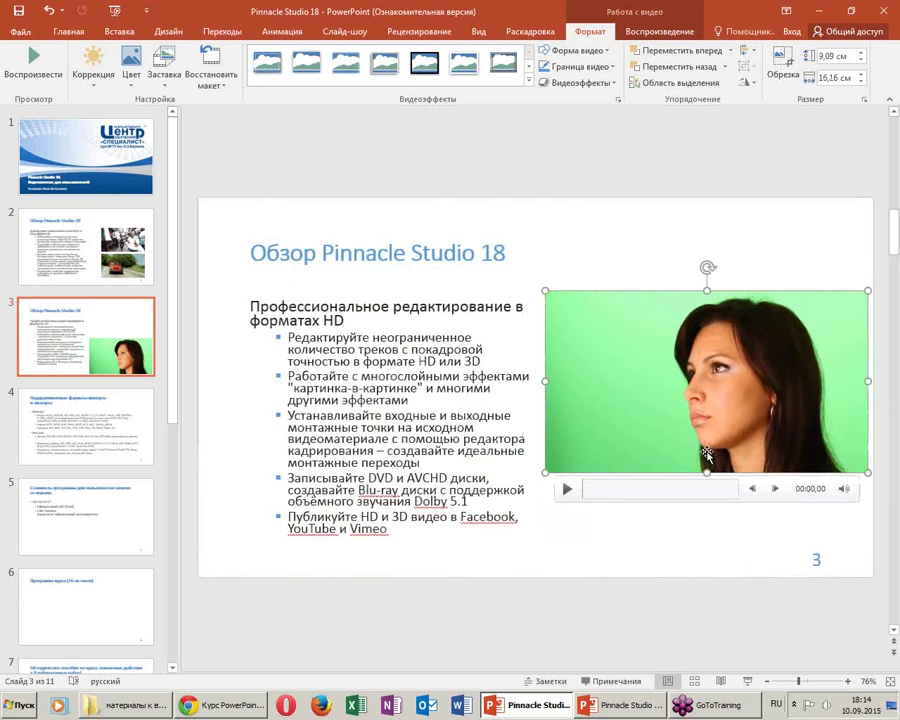
left_click(835, 77)
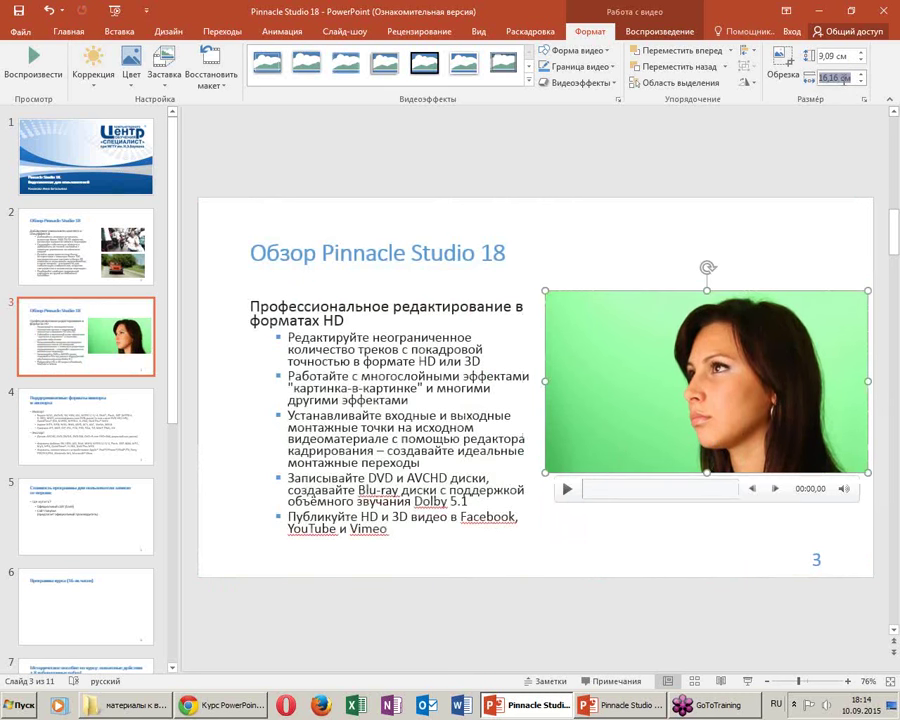
type("12")
key("Return")
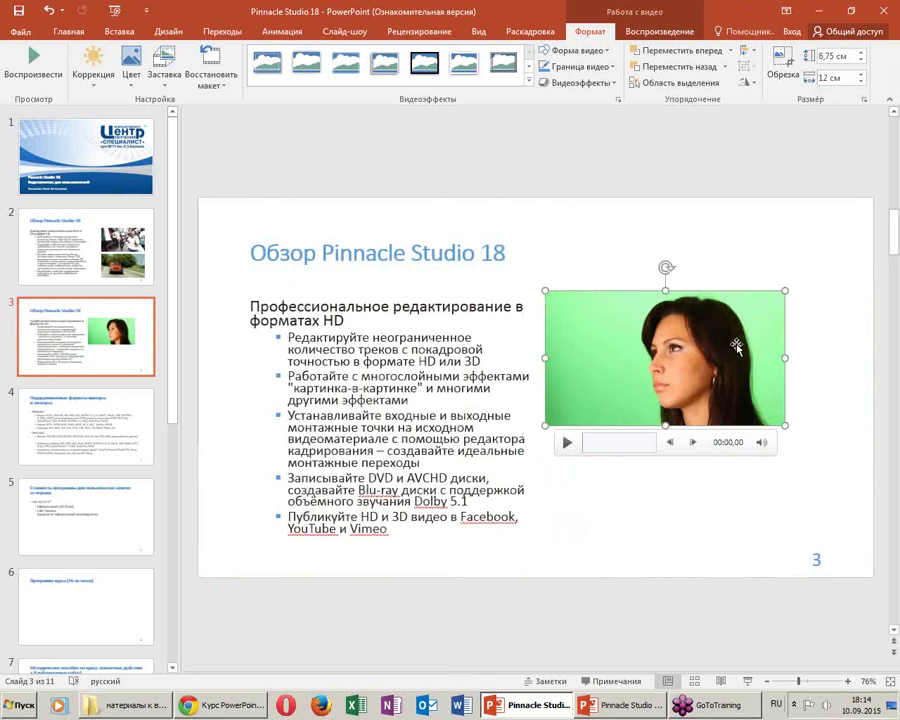
left_click_drag(736, 345, 796, 352)
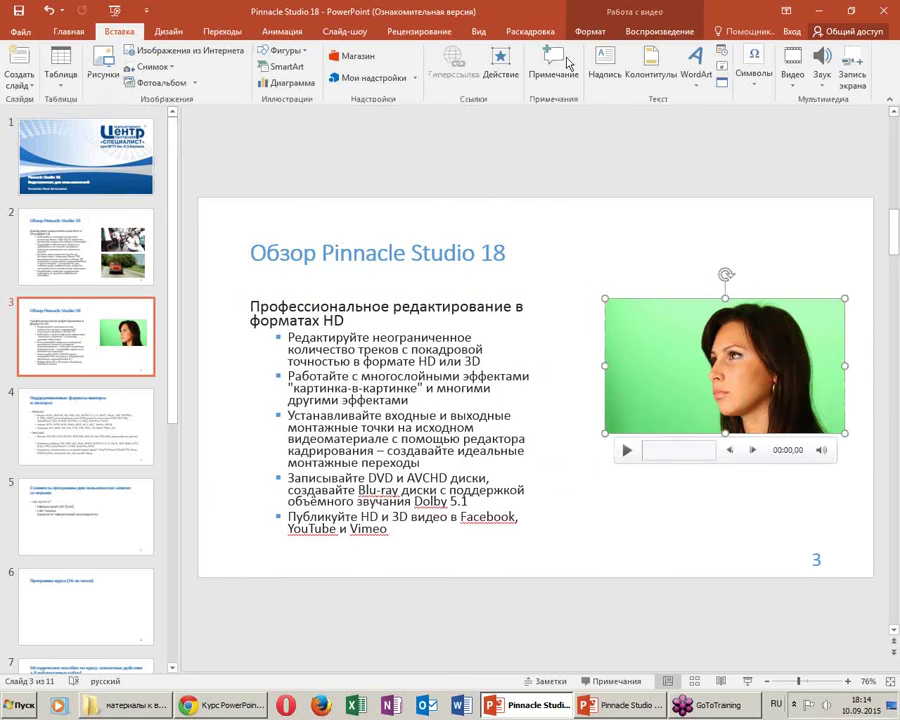
Insert the mountain-landscape video, match its size to the portrait video, and stack it underneath
left_click(792, 72)
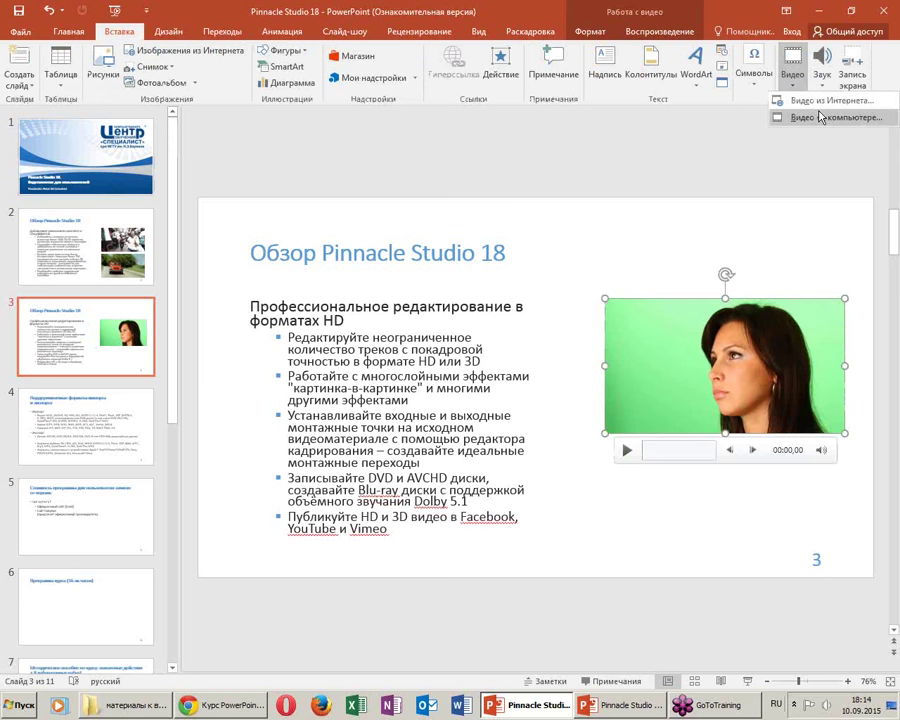
left_click(820, 116)
double_click(422, 92)
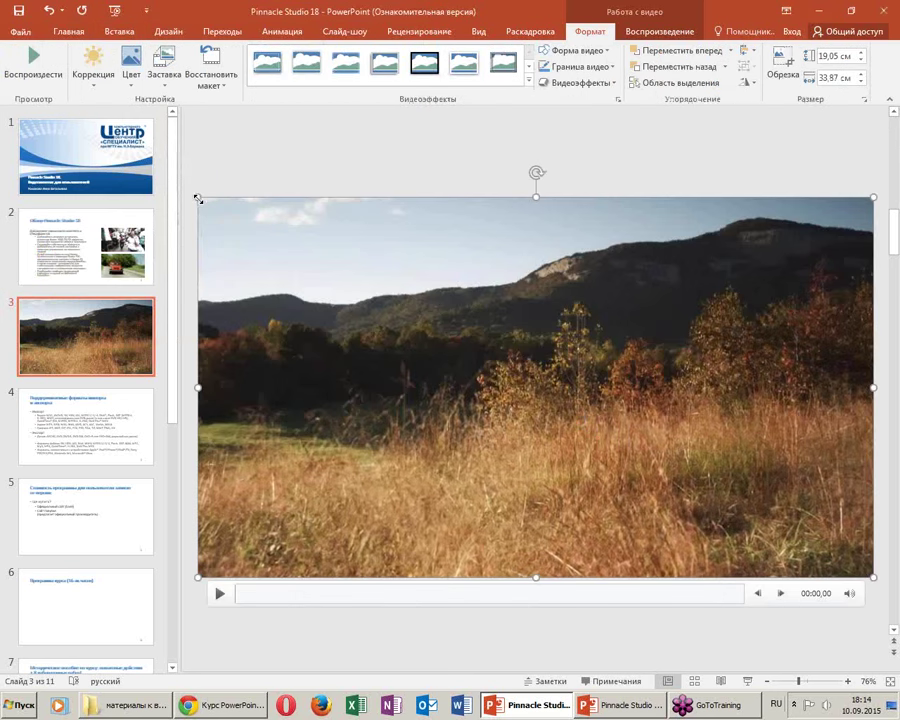
mouse_move(197, 197)
left_mouse_down()
mouse_move(614, 460)
mouse_move(600, 454)
left_mouse_up()
left_click_drag(792, 482, 795, 466)
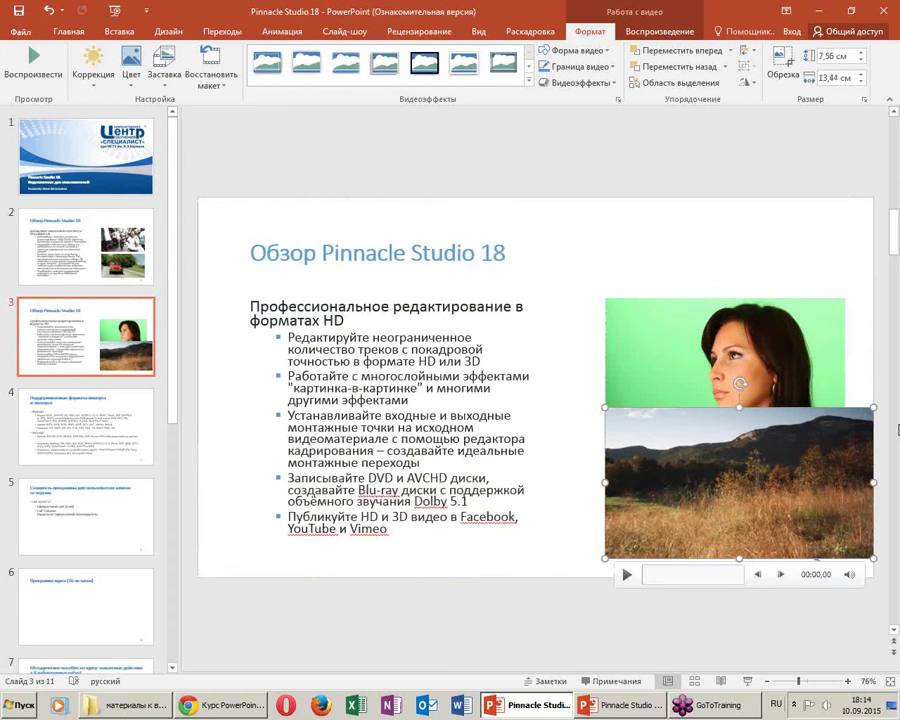
mouse_move(872, 408)
left_mouse_down()
mouse_move(822, 437)
mouse_move(845, 424)
left_mouse_up()
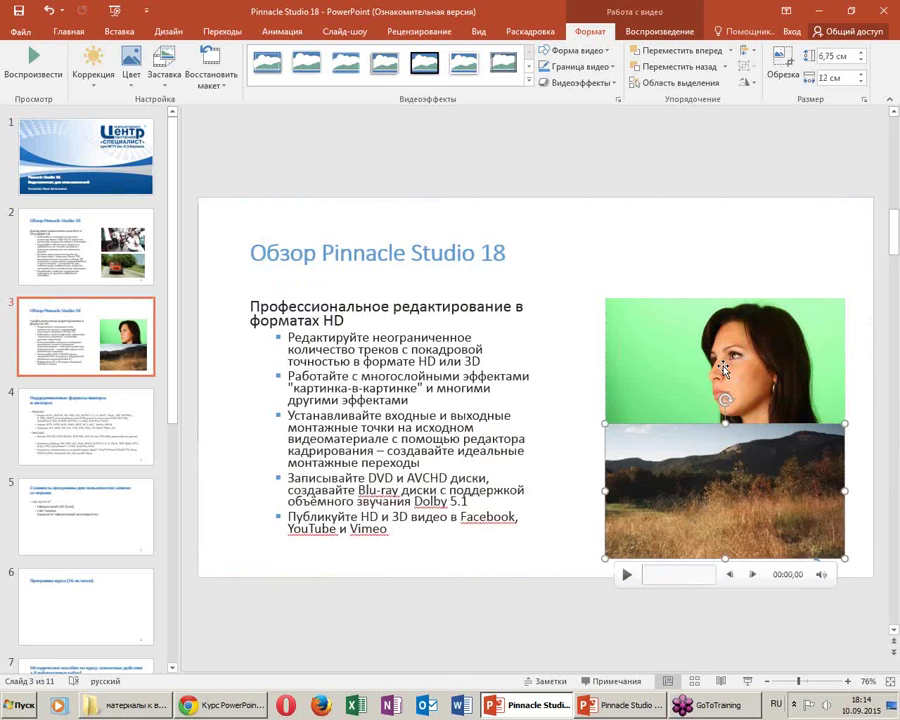
left_click_drag(719, 372, 720, 351)
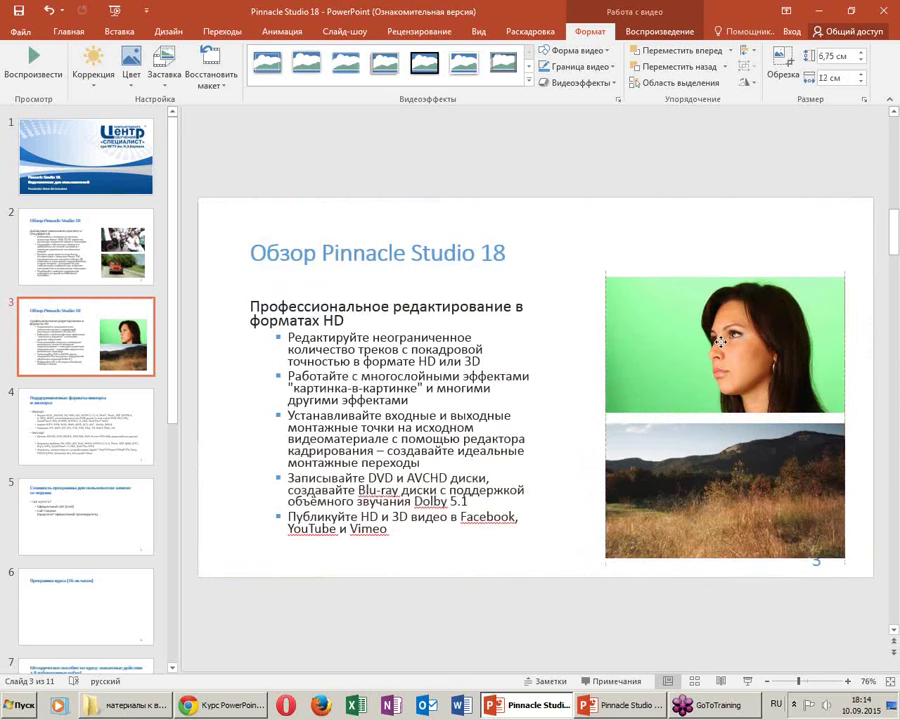
left_click(743, 502)
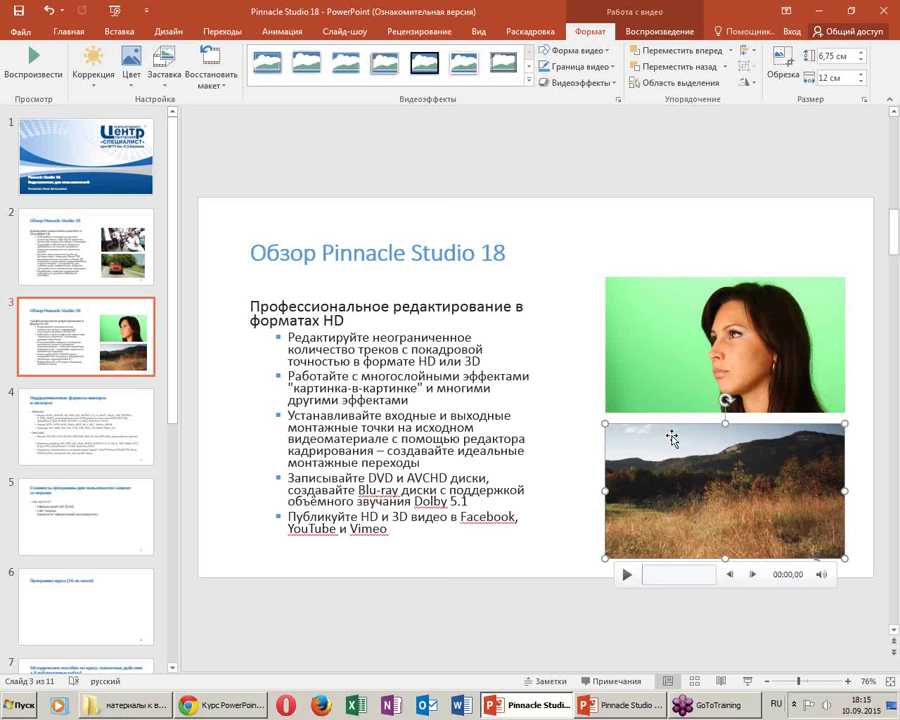
Browse to the film5 video file, check its insert options, then cancel without inserting it
left_click(119, 31)
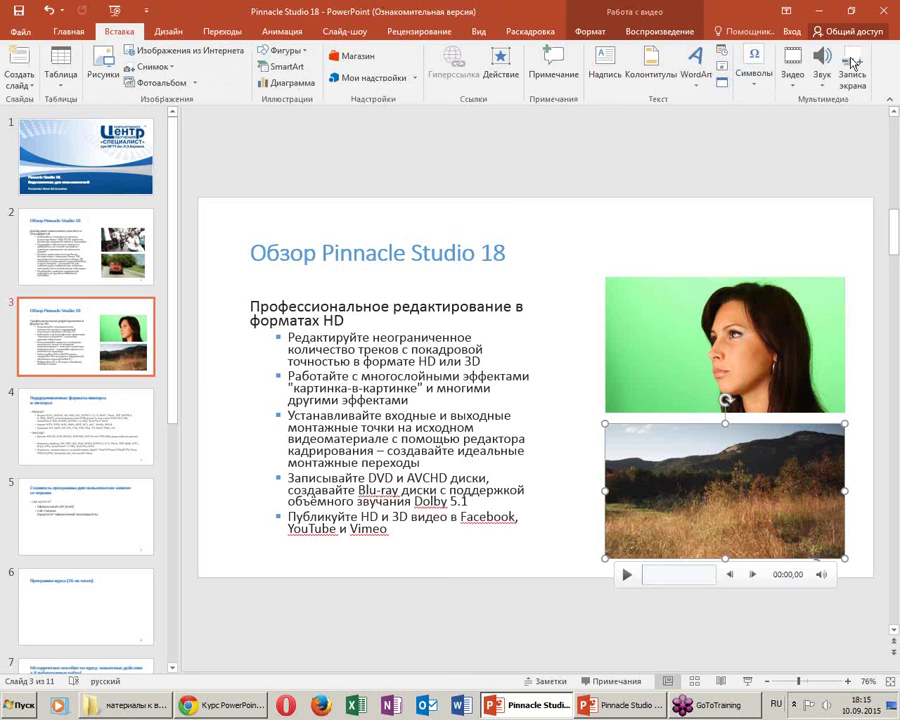
left_click(791, 87)
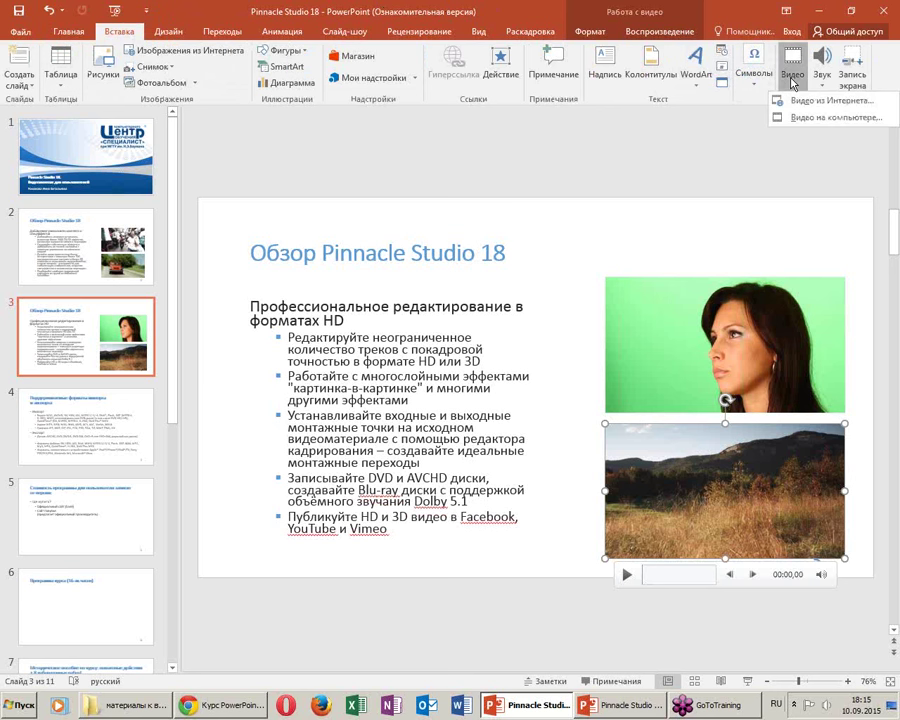
left_click(831, 118)
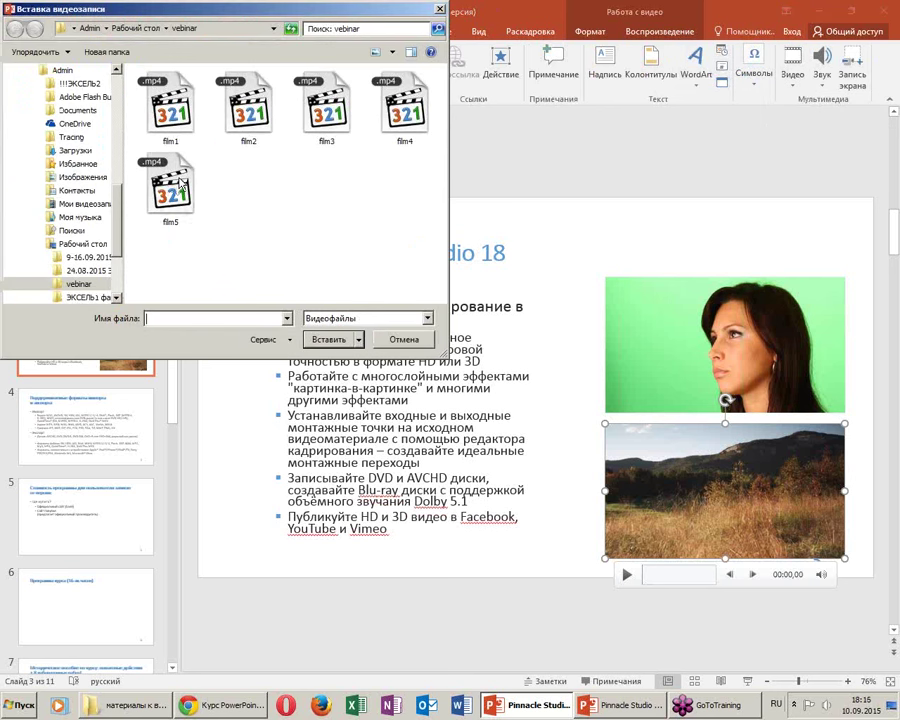
left_click(171, 188)
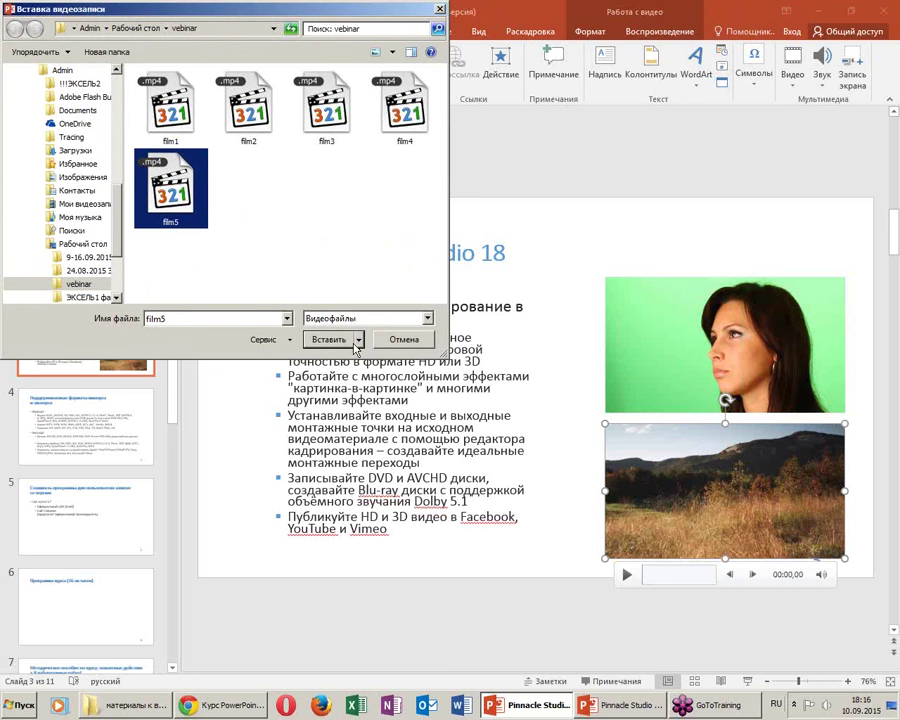
left_click(359, 340)
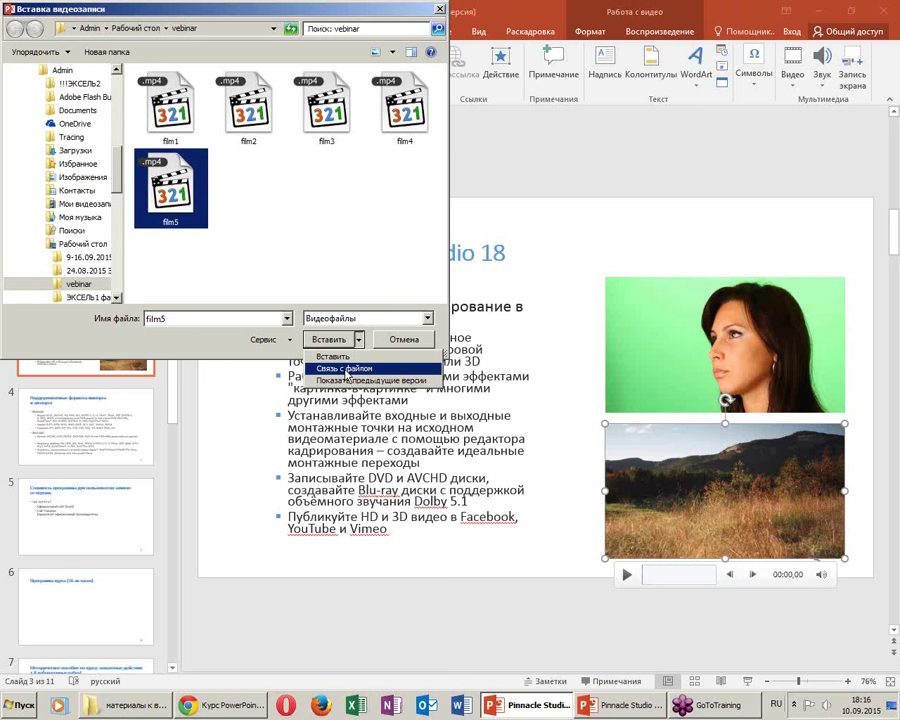
left_click(431, 346)
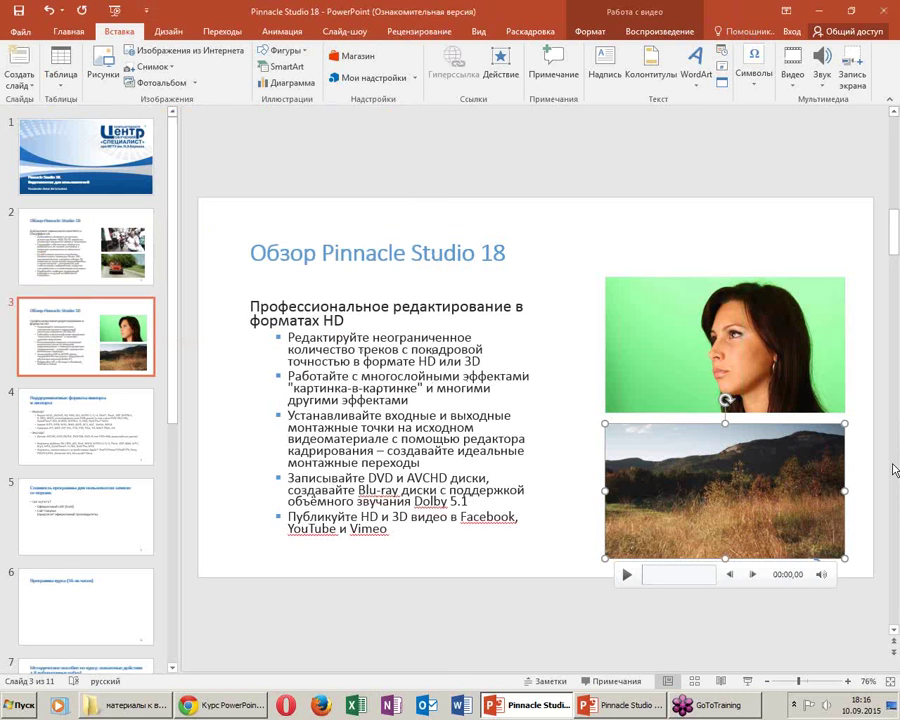
Select slide 2's top video, look at poster frame options, and try the Heart video shape
left_click(92, 261)
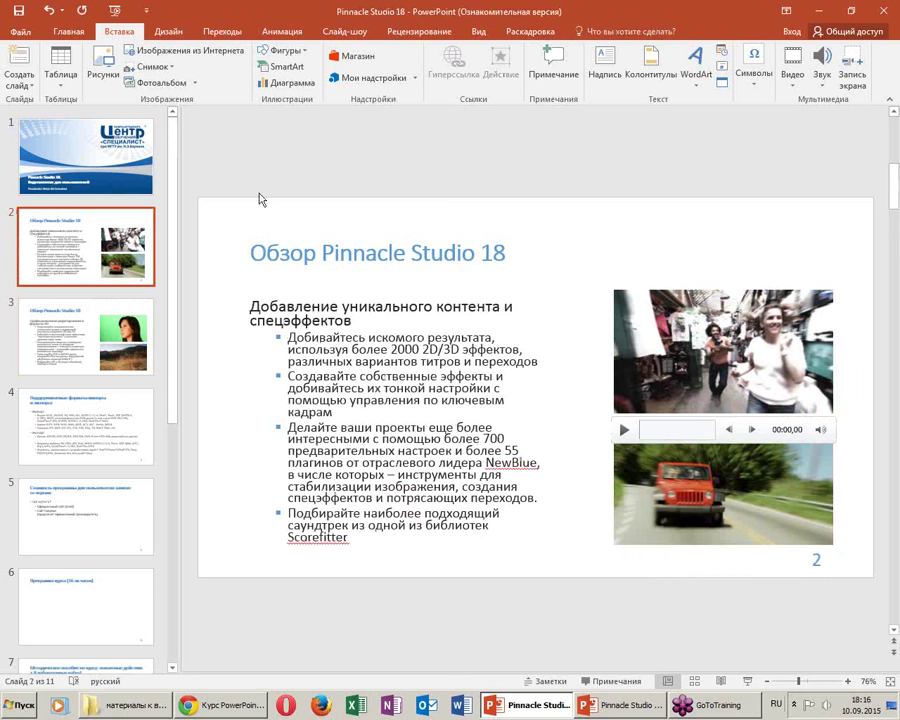
left_click(780, 350)
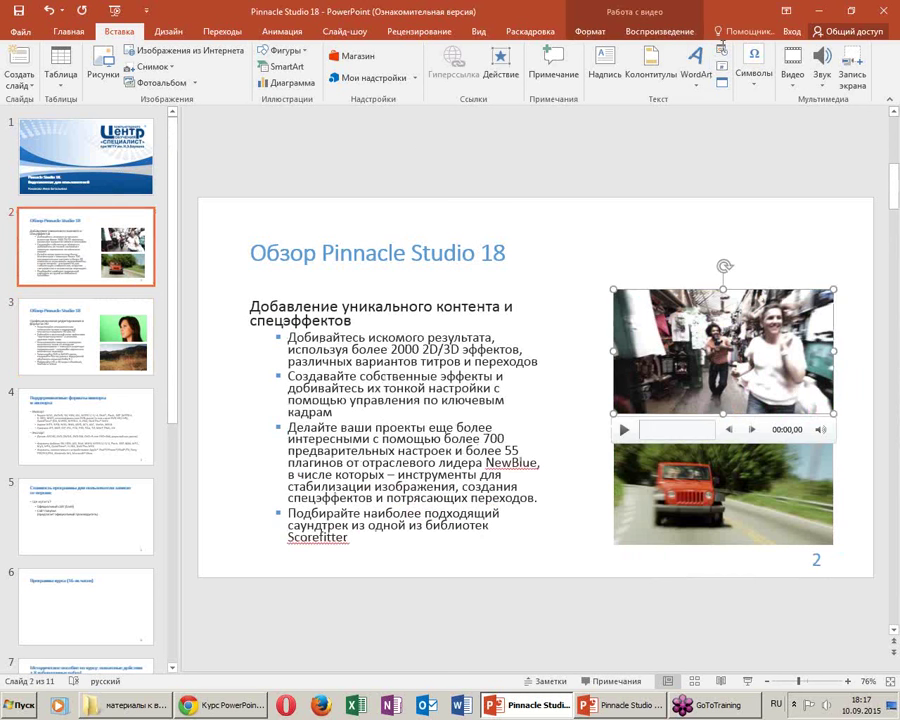
left_click(598, 33)
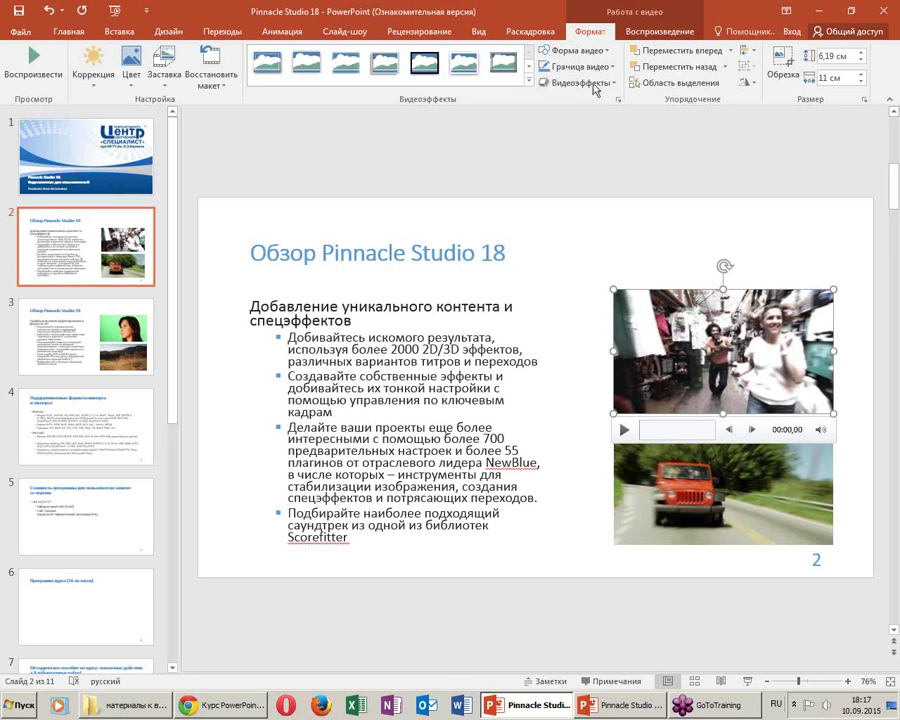
left_click(168, 80)
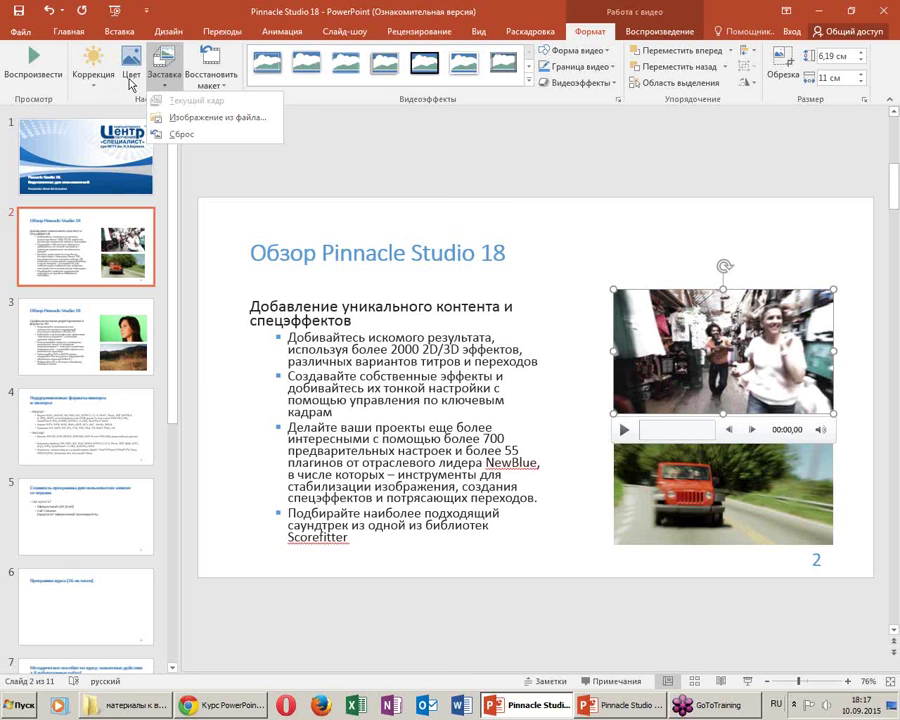
left_click(595, 57)
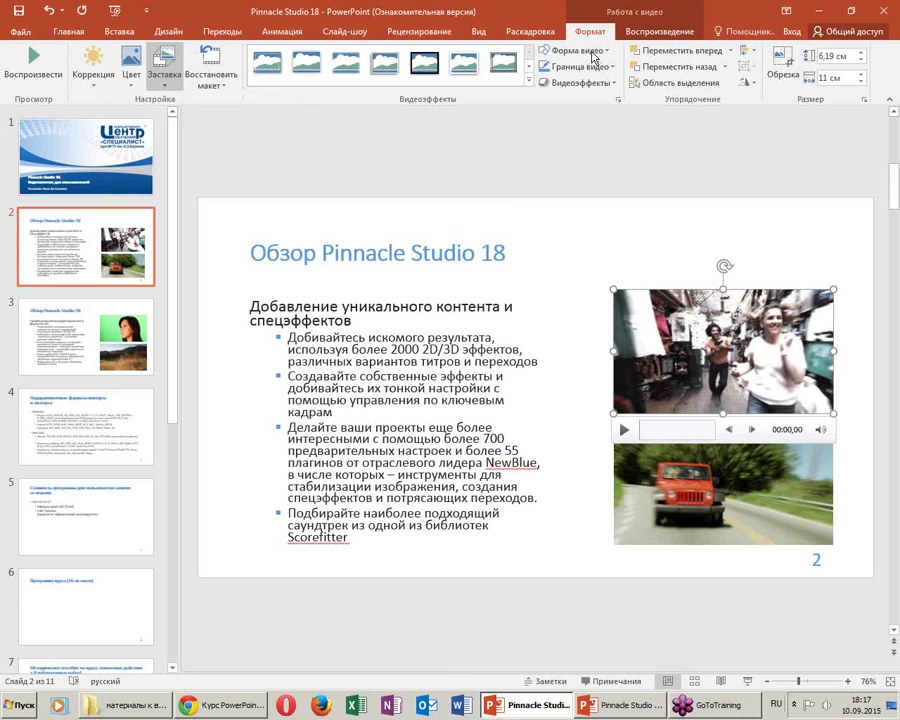
left_click(595, 57)
left_click(614, 137)
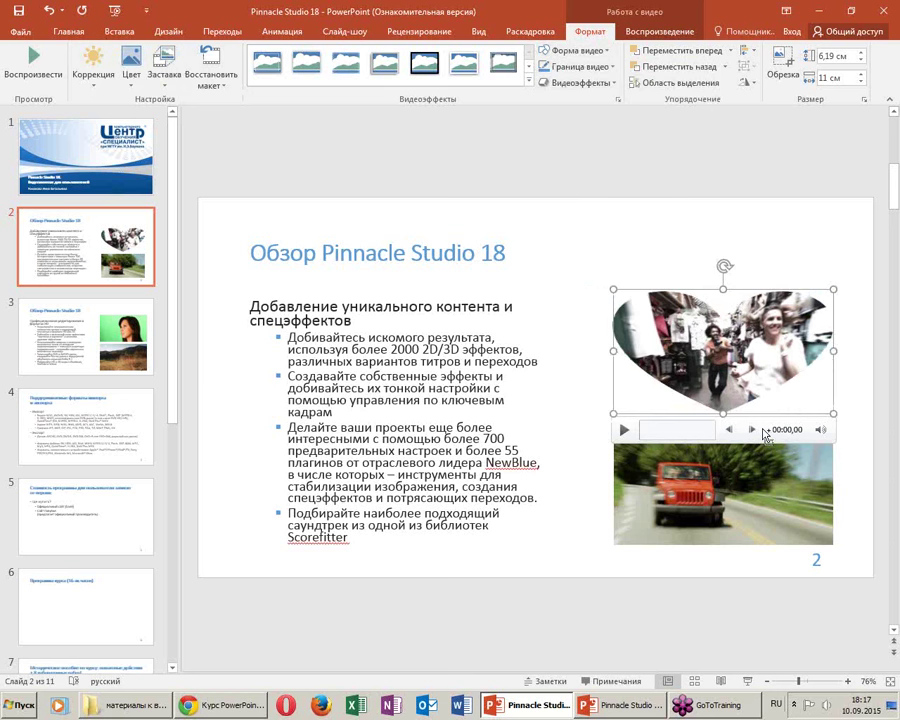
Give slide 2's top video an Outer shadow from the Video Effects presets
left_click(580, 83)
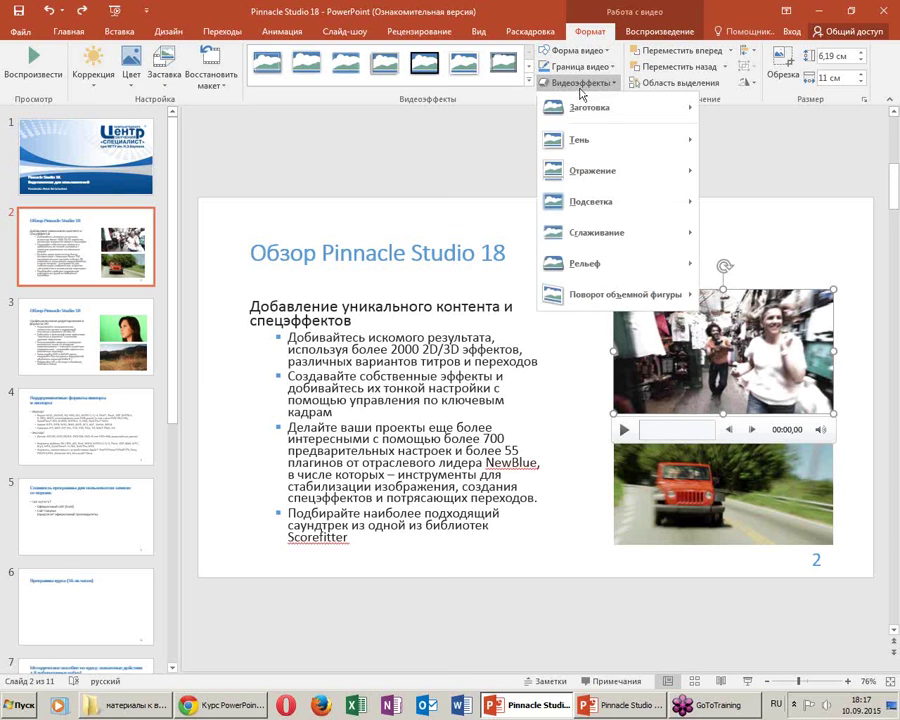
mouse_move(614, 140)
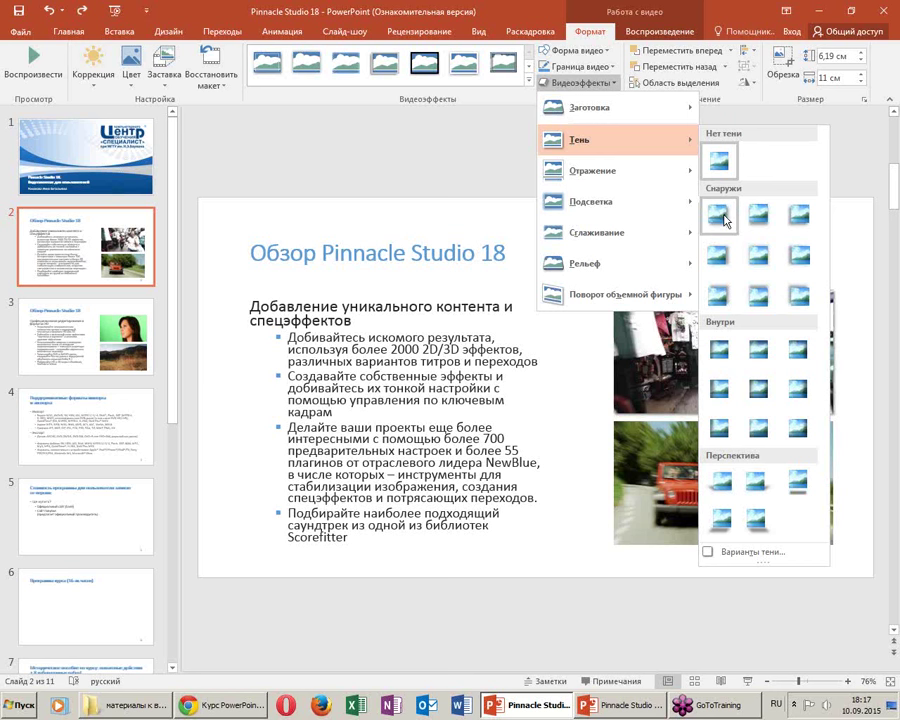
left_click(731, 214)
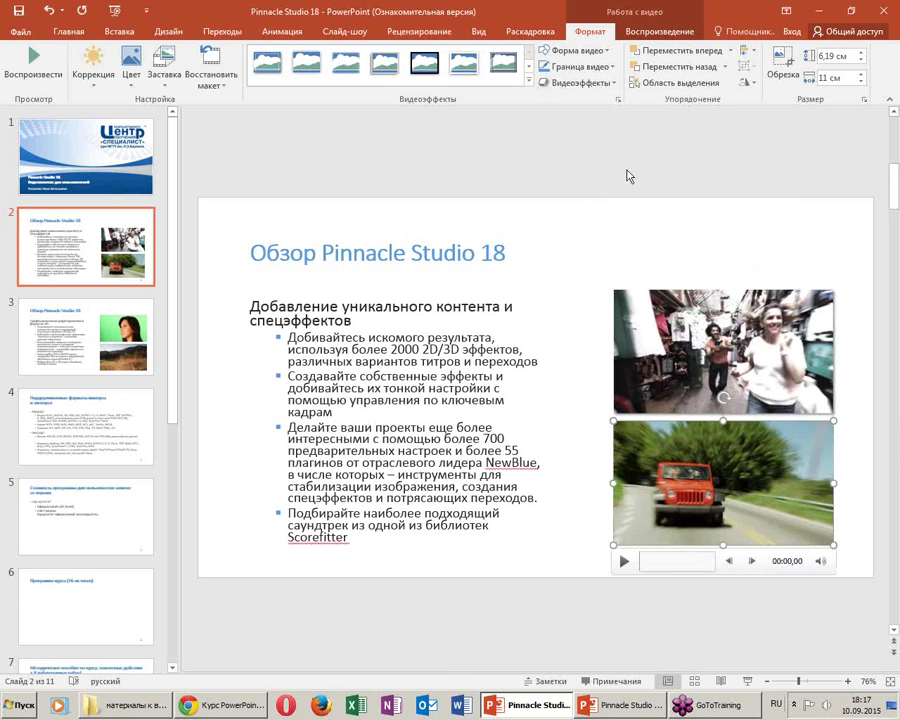
left_click(578, 82)
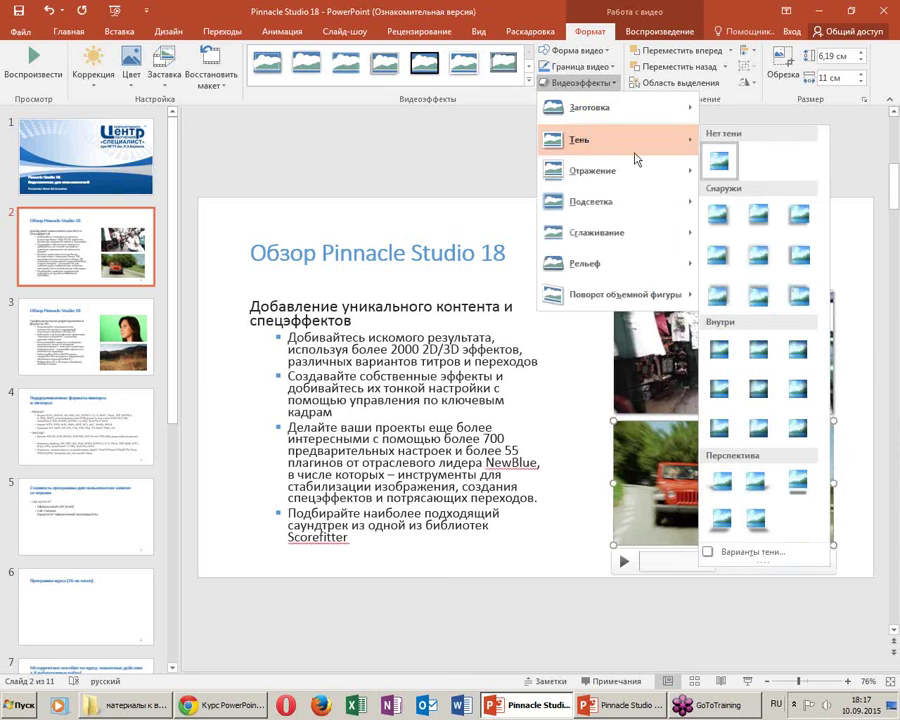
left_click(550, 545)
left_click(595, 502)
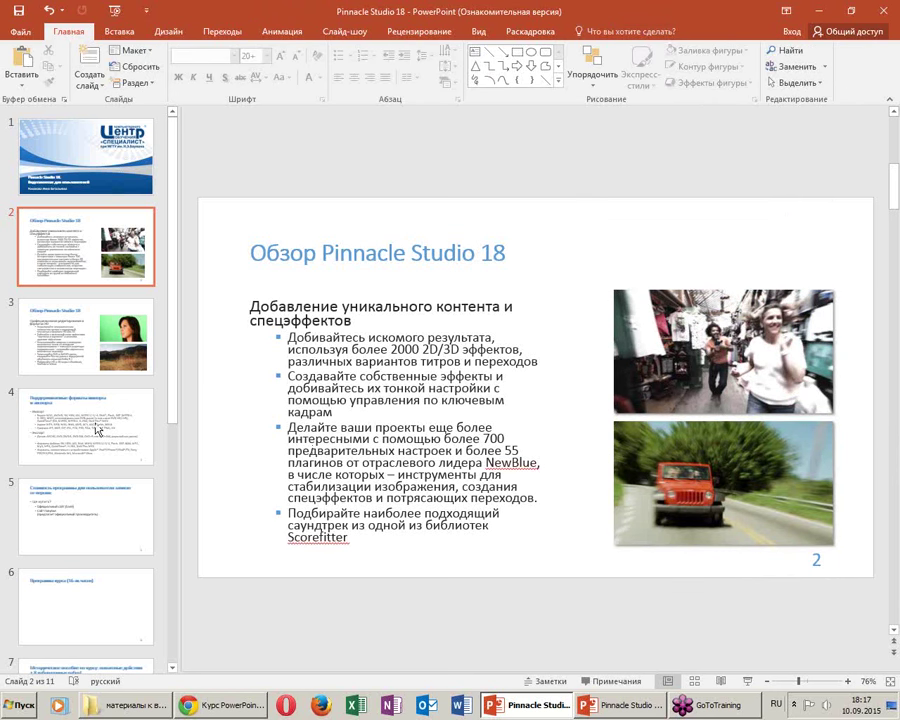
Apply an Outer shadow preset to both the green-screen and mountain videos on slide 3
left_click(85, 335)
left_click(748, 335)
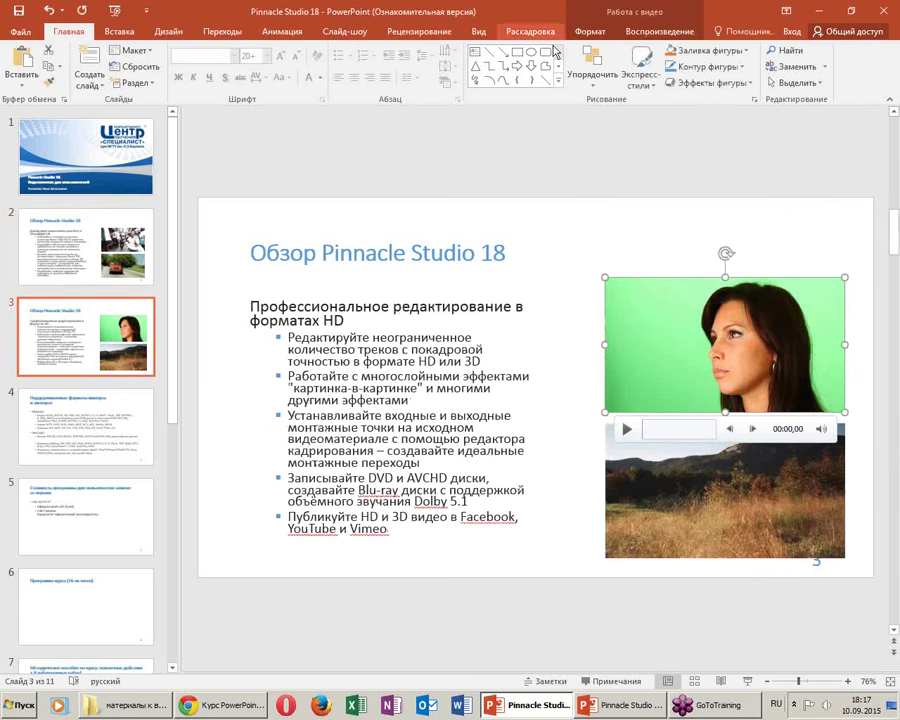
left_click(590, 31)
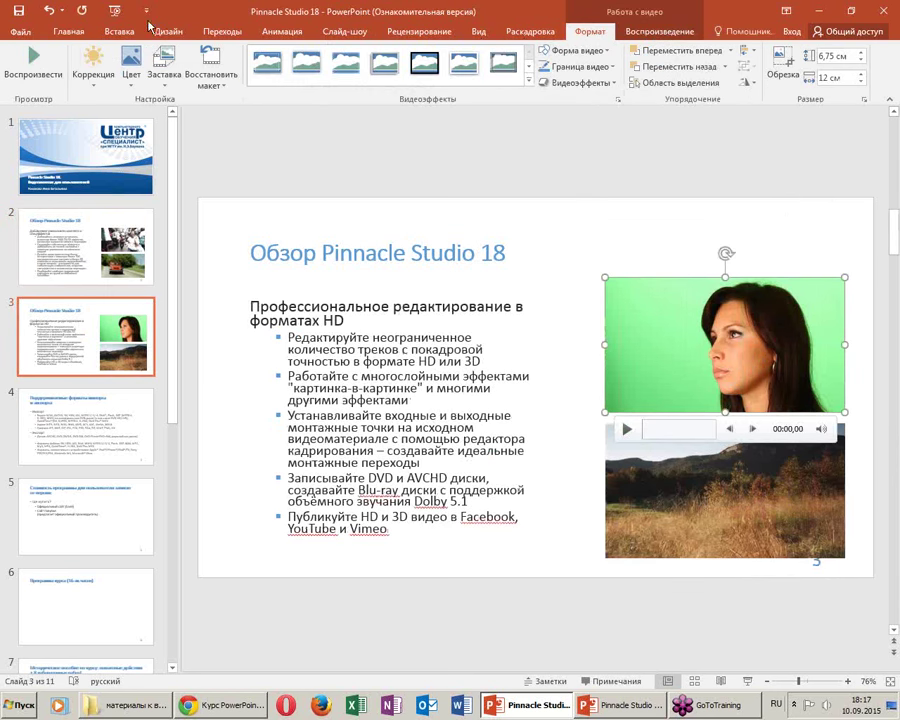
left_click(575, 83)
left_click(719, 216)
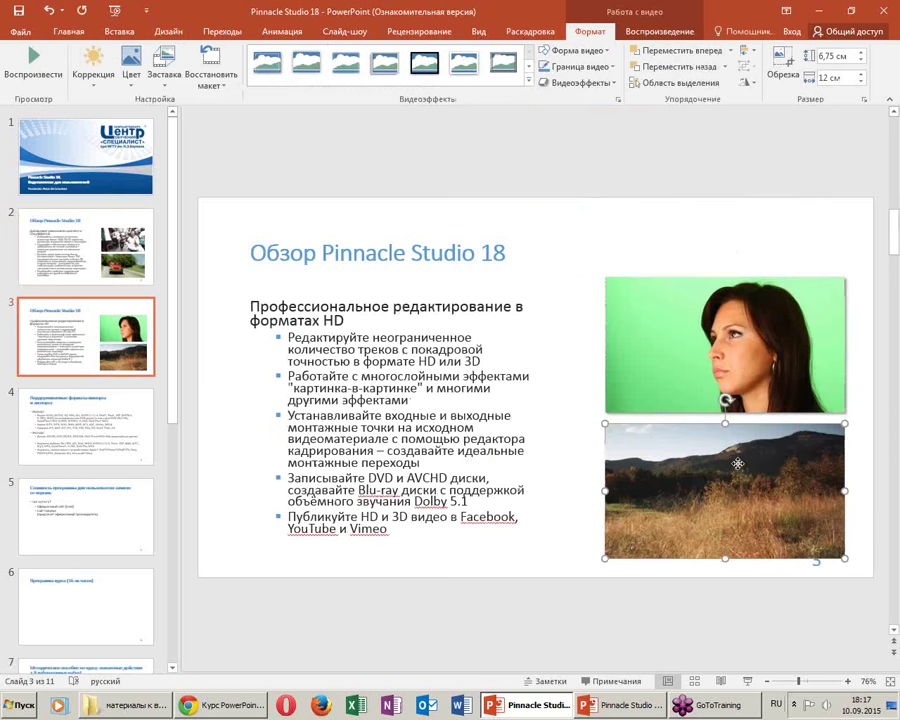
left_click(584, 84)
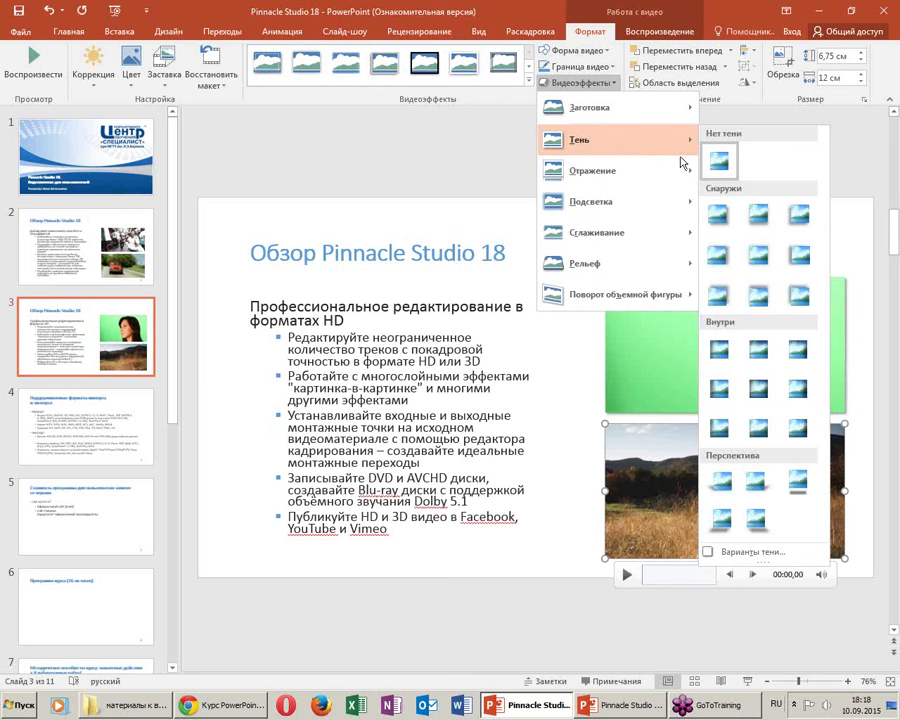
left_click(712, 218)
left_click(588, 588)
mouse_move(724, 490)
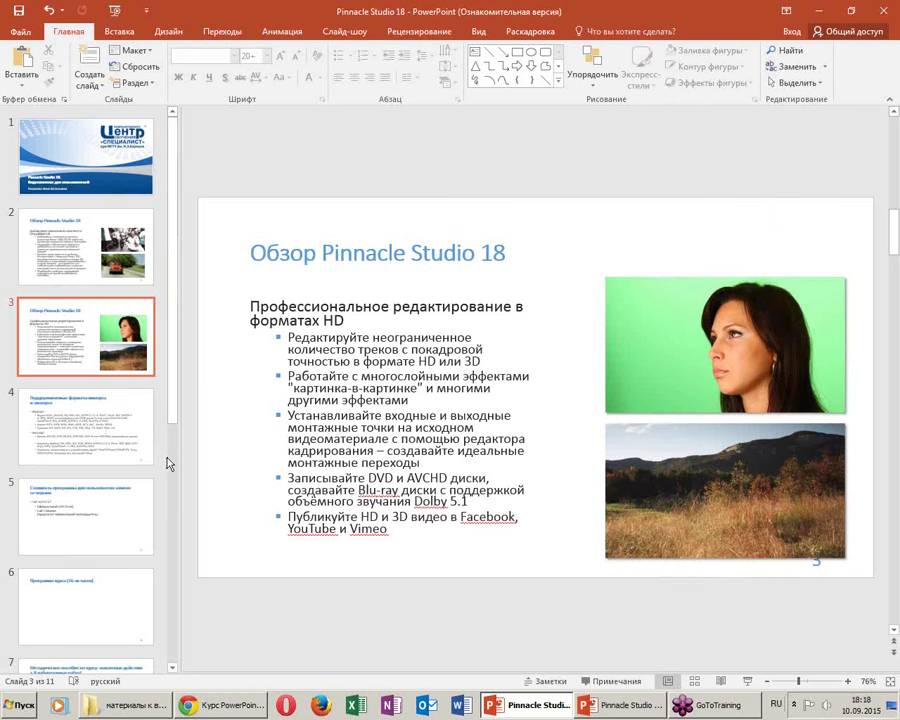
Go to slide 4, select its bulleted import/export lists, and bring up the Layout choices
left_click(85, 415)
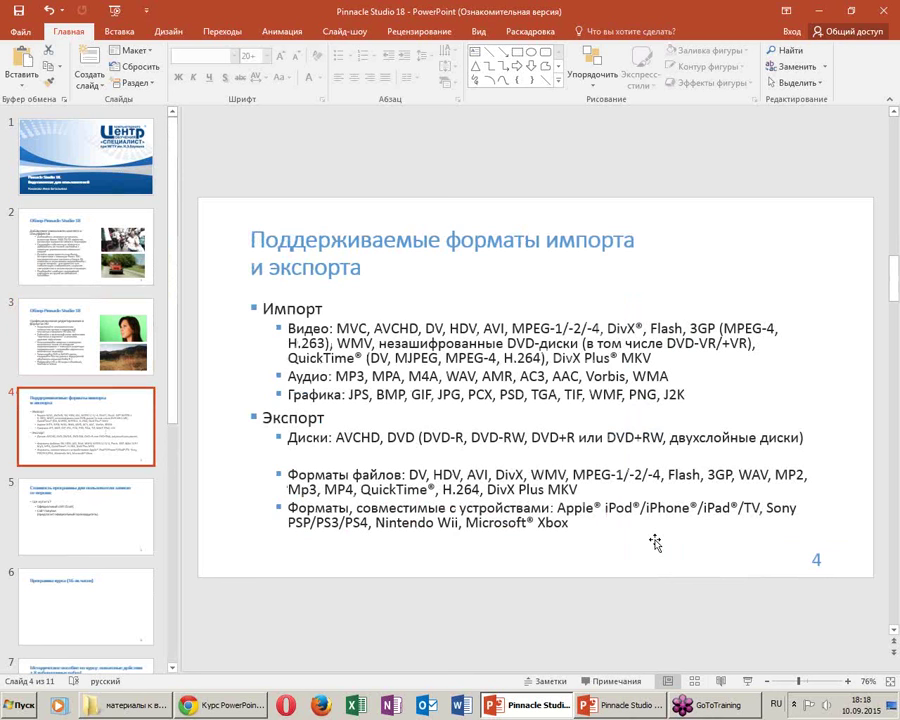
left_click(359, 453)
left_click(85, 335)
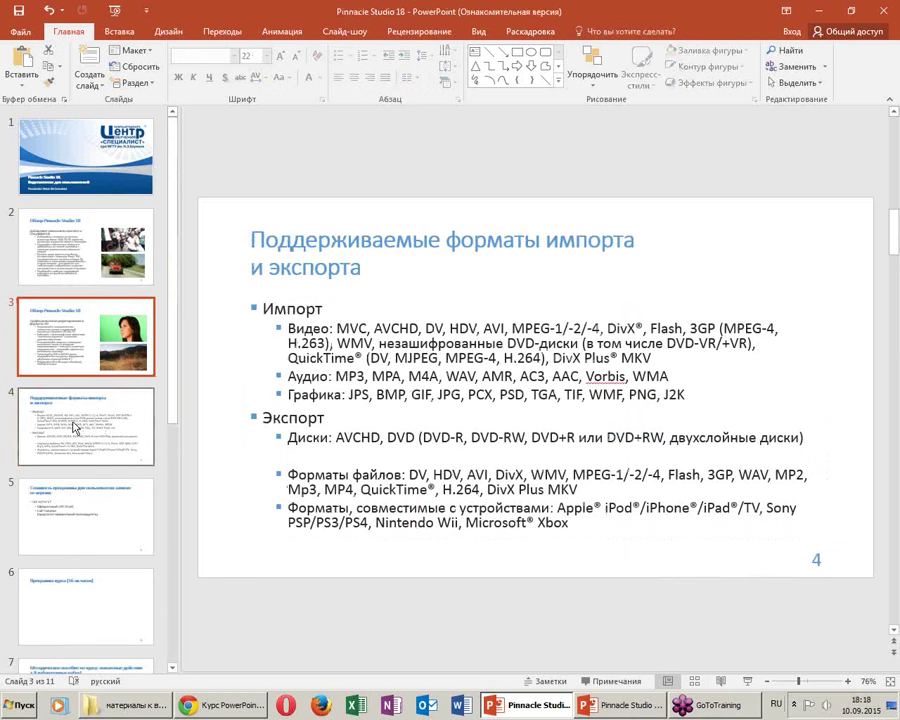
left_click(75, 420)
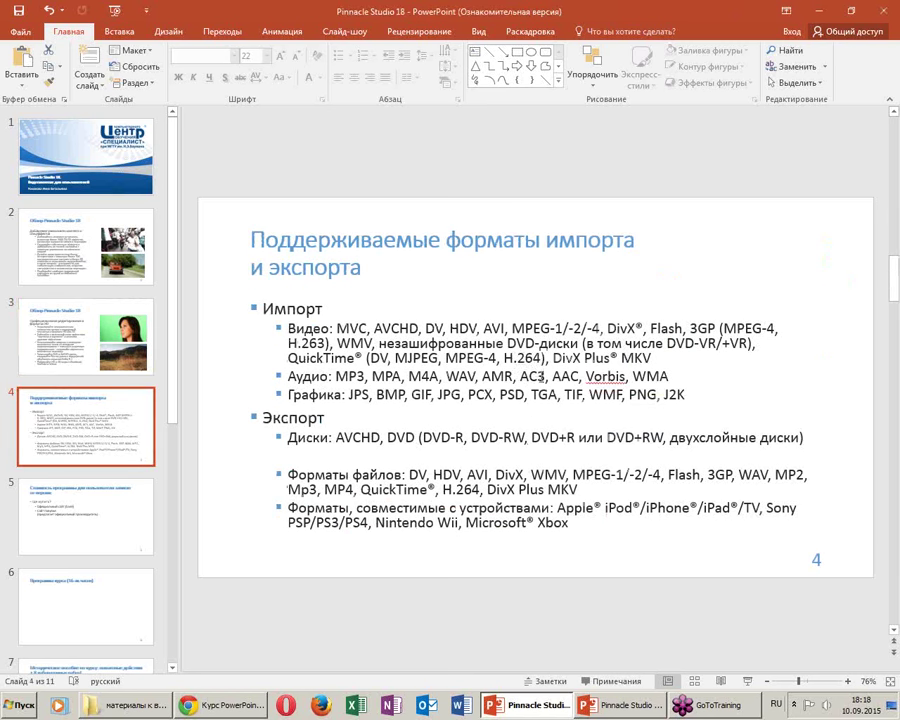
left_click(540, 358)
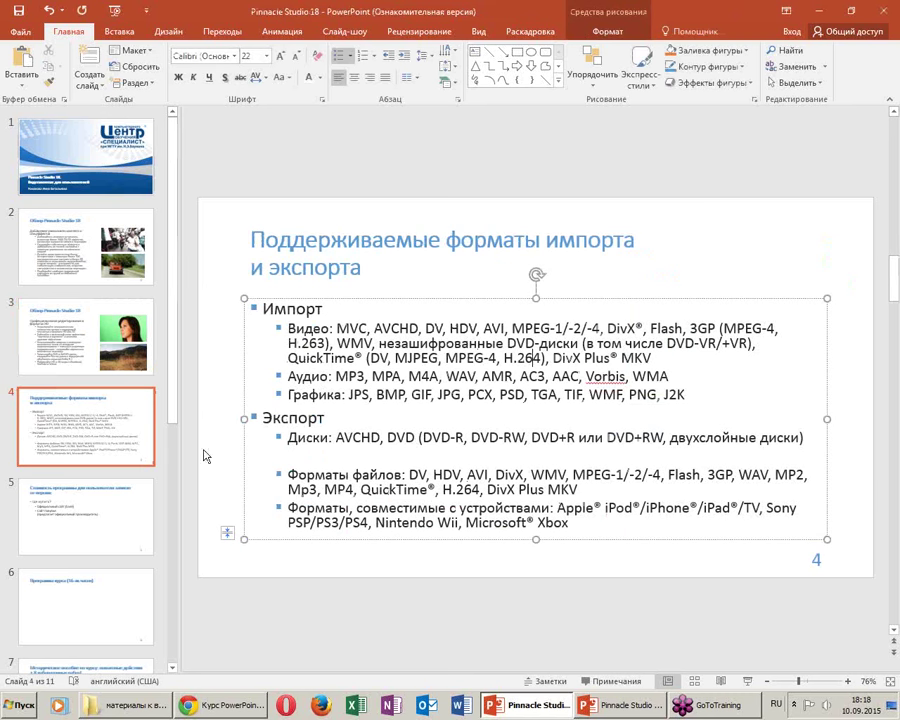
left_click(138, 50)
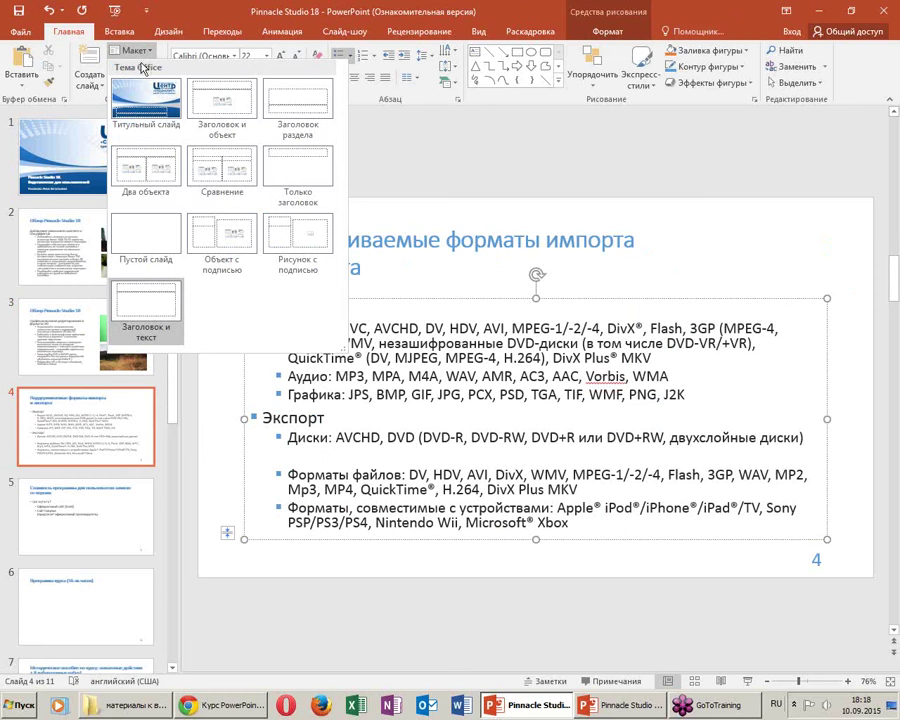
Switch slide 4 to the Comparison layout and paste the Импорт list into the left column
left_click(209, 181)
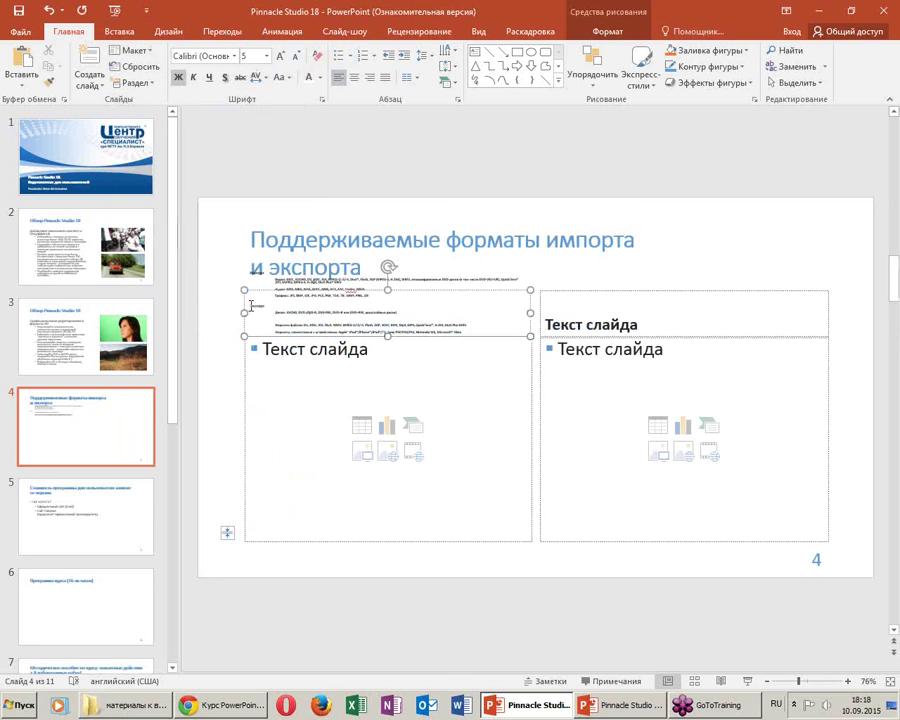
left_click_drag(250, 299, 517, 371)
key("ctrl+shift+less")
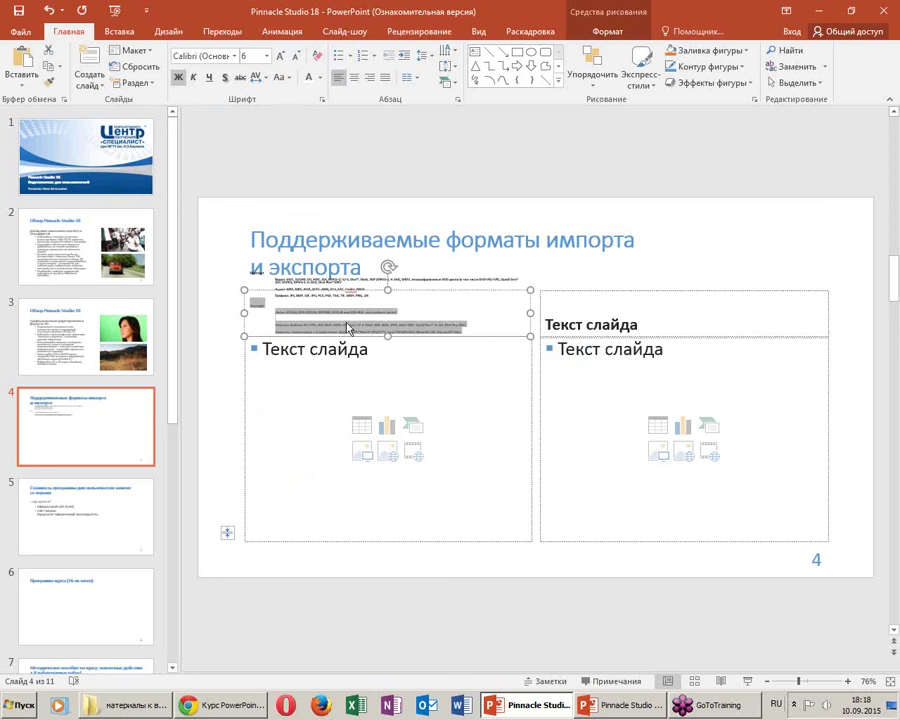
left_click(270, 320)
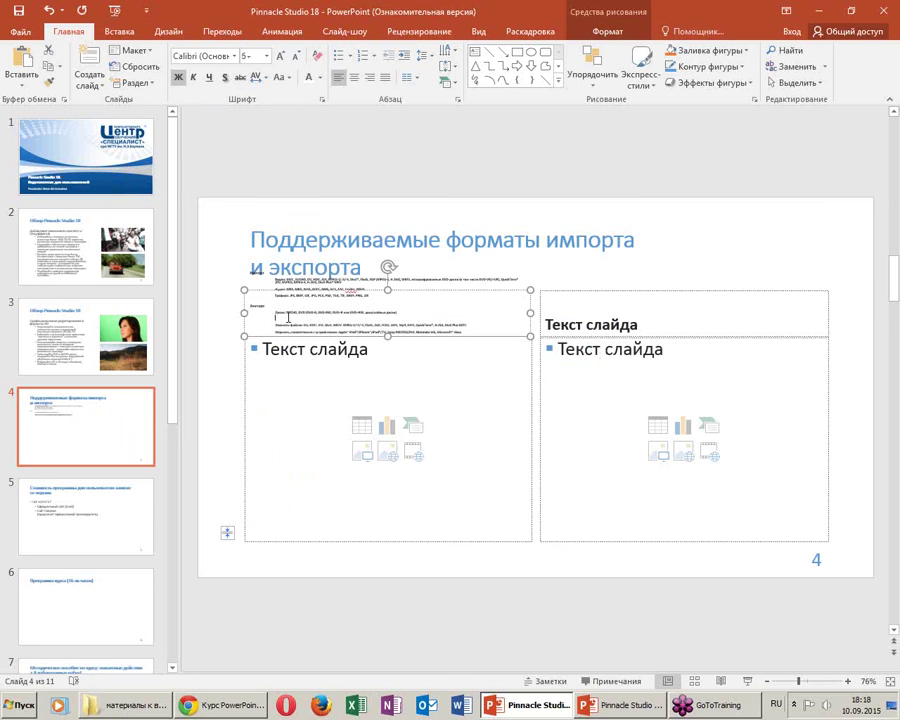
mouse_move(252, 307)
left_mouse_down()
mouse_move(284, 333)
mouse_move(618, 400)
mouse_move(622, 388)
left_mouse_up()
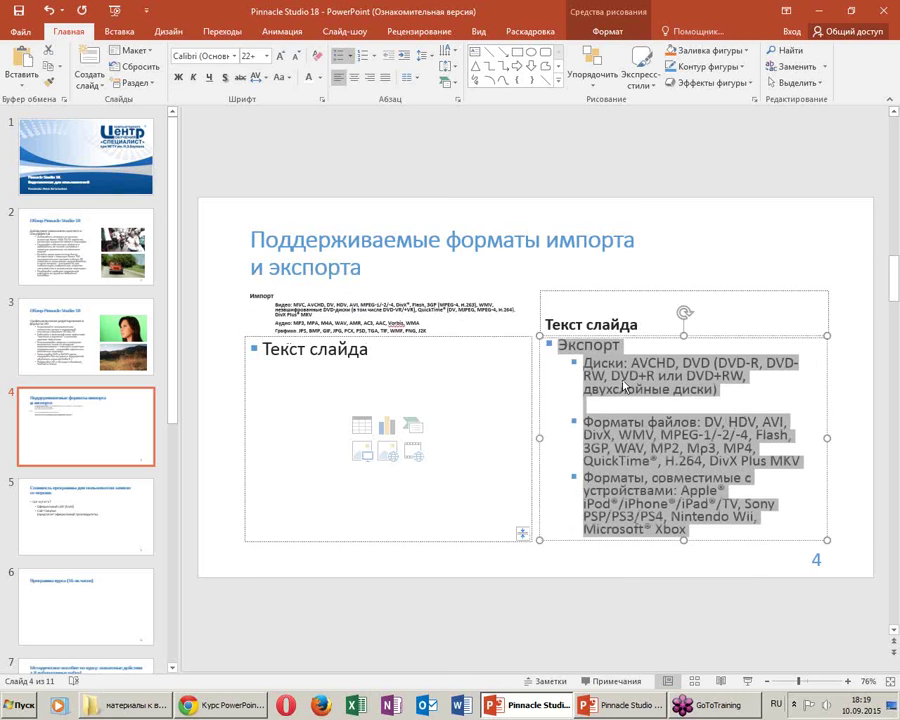
triple_click(438, 332)
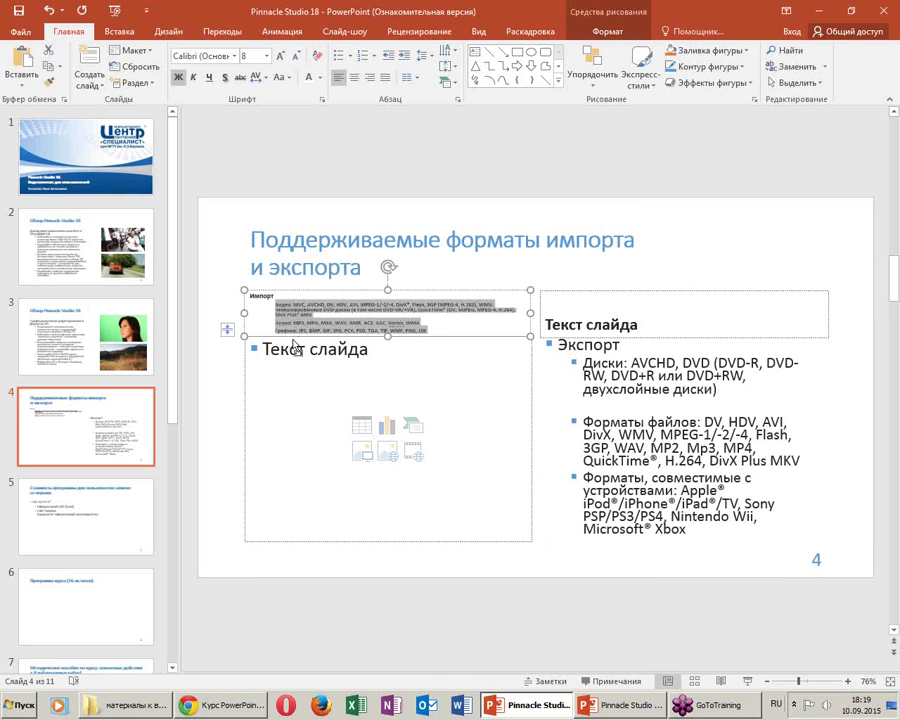
left_click(296, 376)
type("Видео: MVC, AVCHD, DV, HDV, AVI, MPEG-1/-2/-4, DivX®, Flash, 3GP (MPEG-4, H.263), WMV, незашифрованные DVD-диски (в том числе DVD-VR/+VR), QuickTime® (DV, MJPEG, MPEG-4, H.264), DivX Plus® MKV Аудио: MP3, MPA, M4A, WAV, AMR, AC3, AAC, Vorbis, WMA Графика: JPS, BMP, GIF, JPG, PCX, PSD, TGA, TIF, WMF, PNG, J2K")
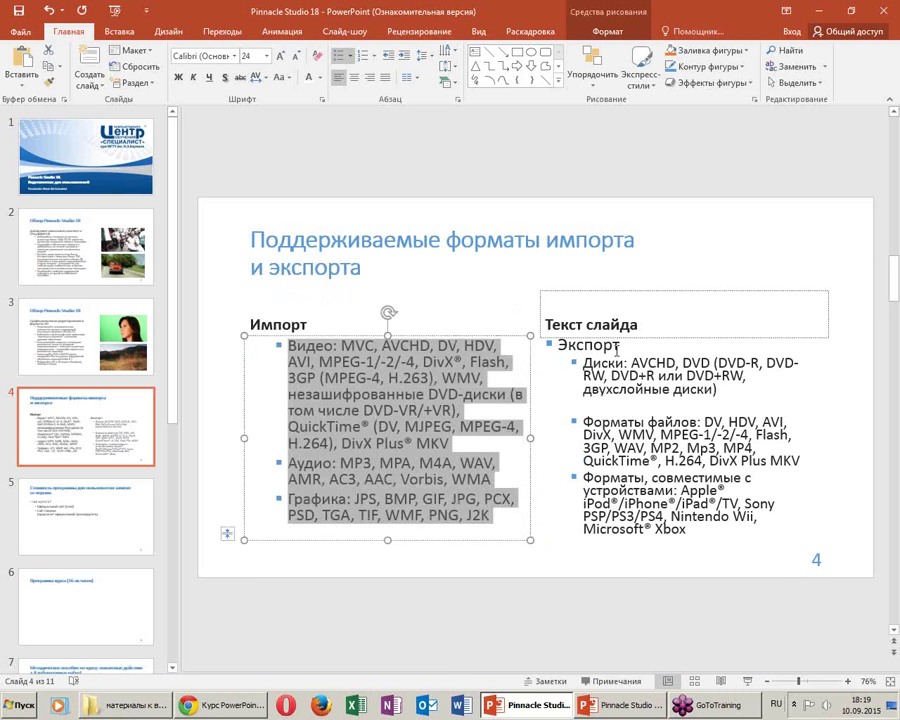
Move 'Экспорт' into the right column heading and delete the leftover empty lines
double_click(620, 347)
left_click_drag(595, 345, 548, 300)
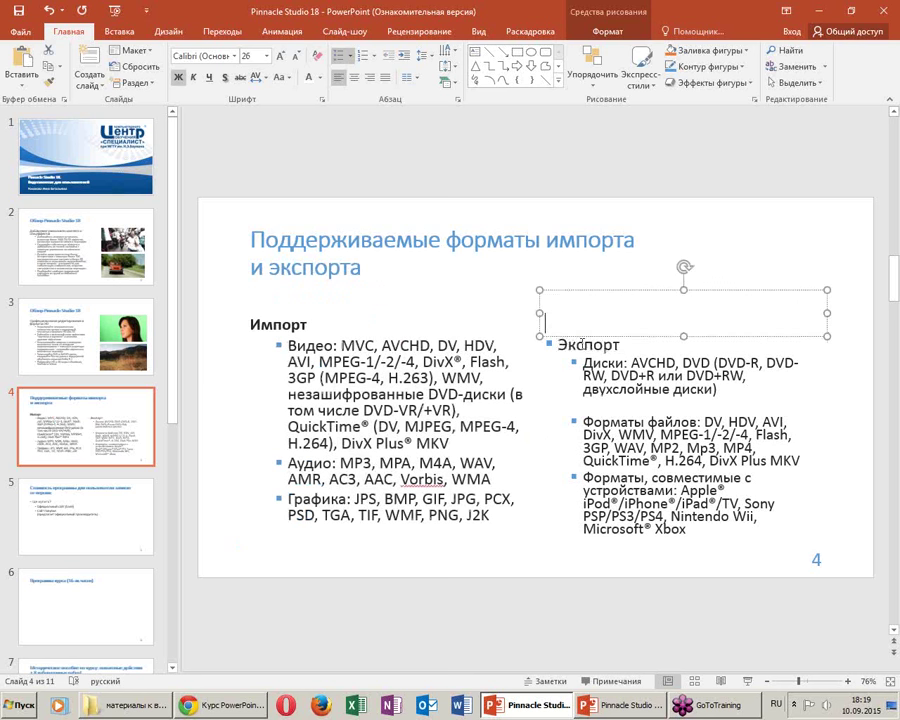
left_click(566, 320)
key("BackSpace")
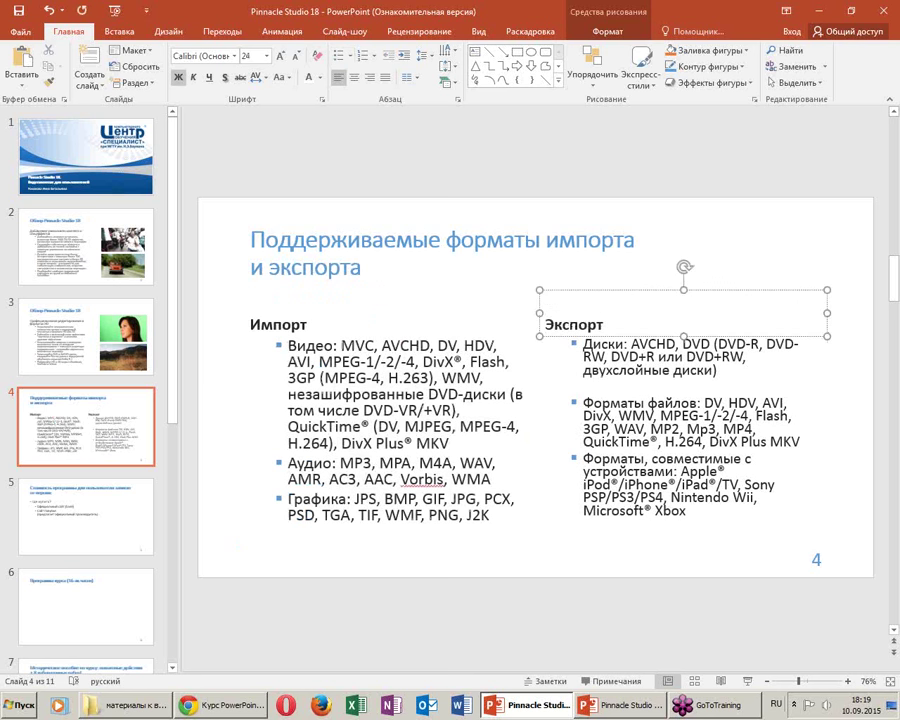
left_click(627, 556)
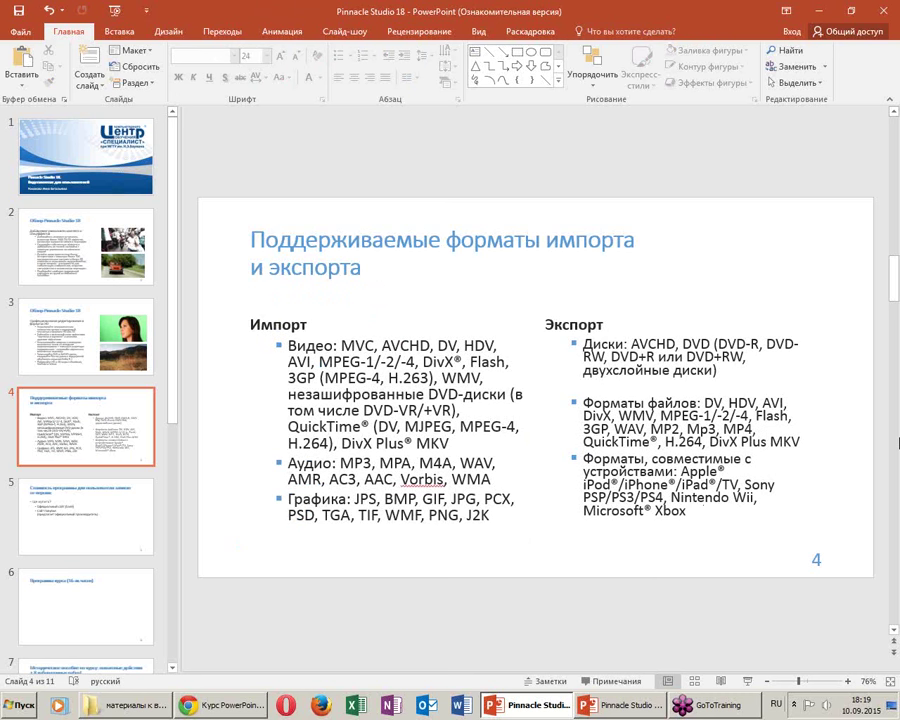
left_click(636, 389)
key("BackSpace")
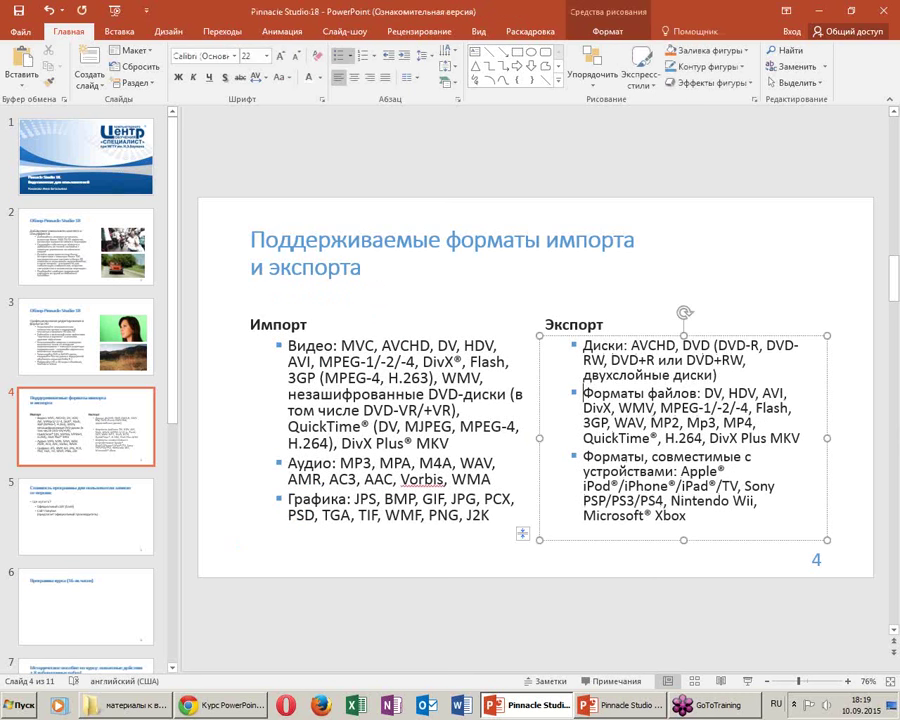
left_click(138, 53)
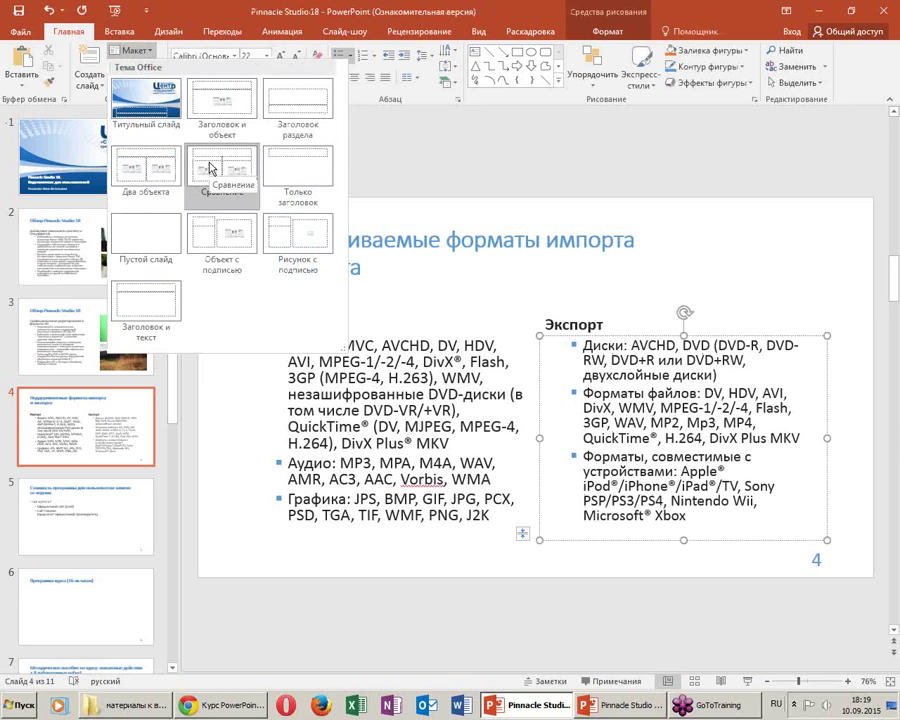
left_click(548, 195)
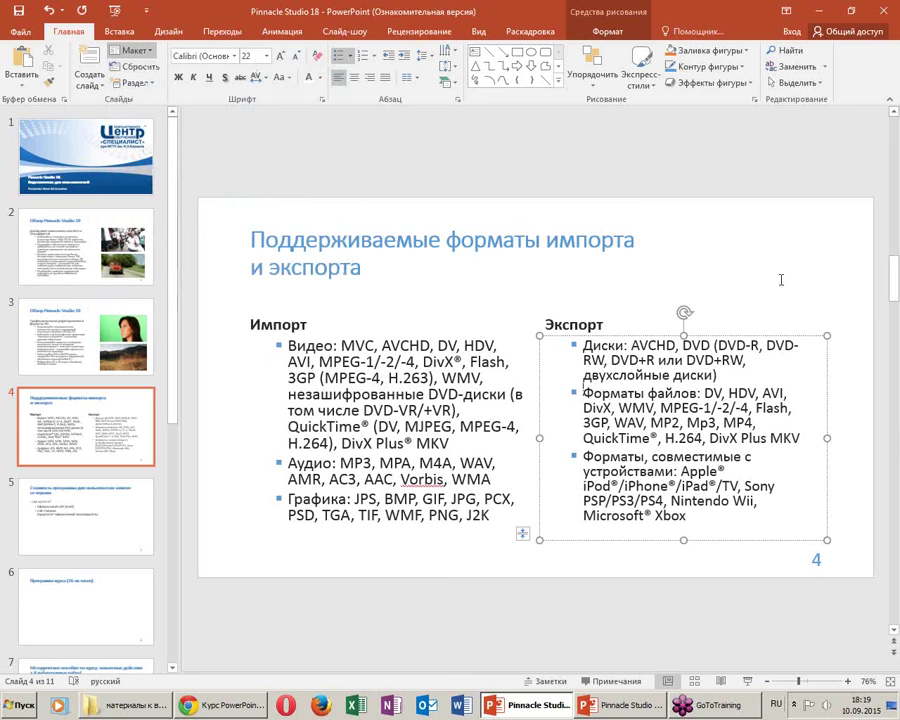
left_click(336, 558)
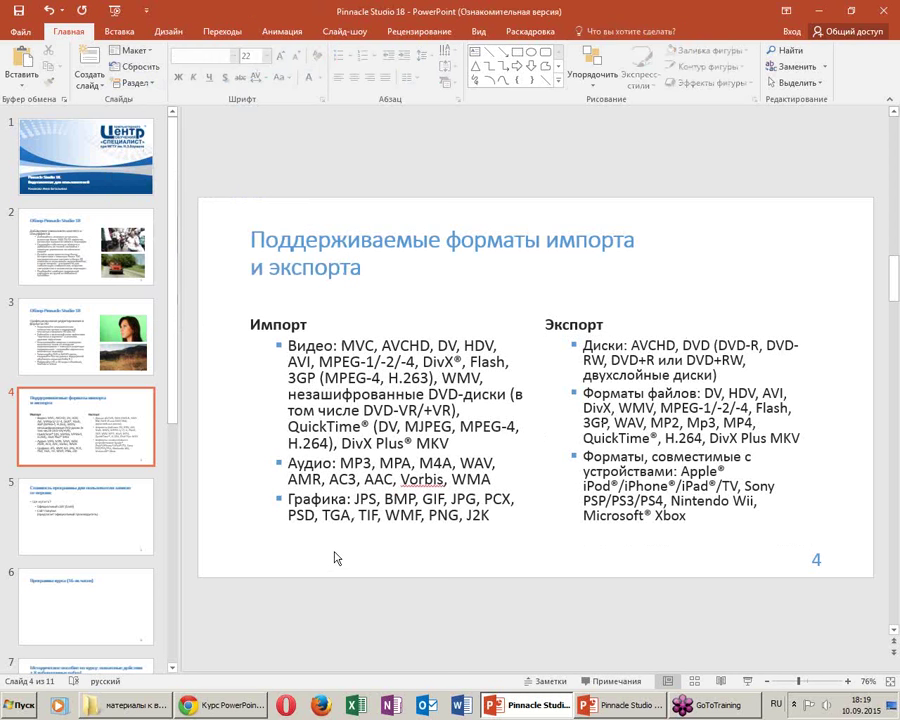
left_click(278, 324)
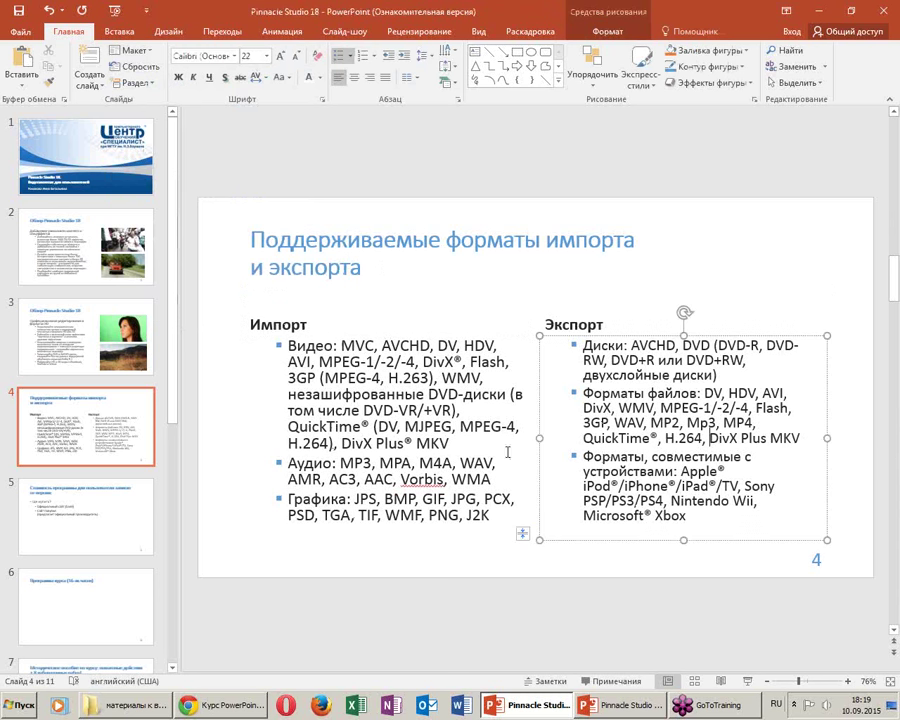
left_click(460, 426)
left_click(612, 540)
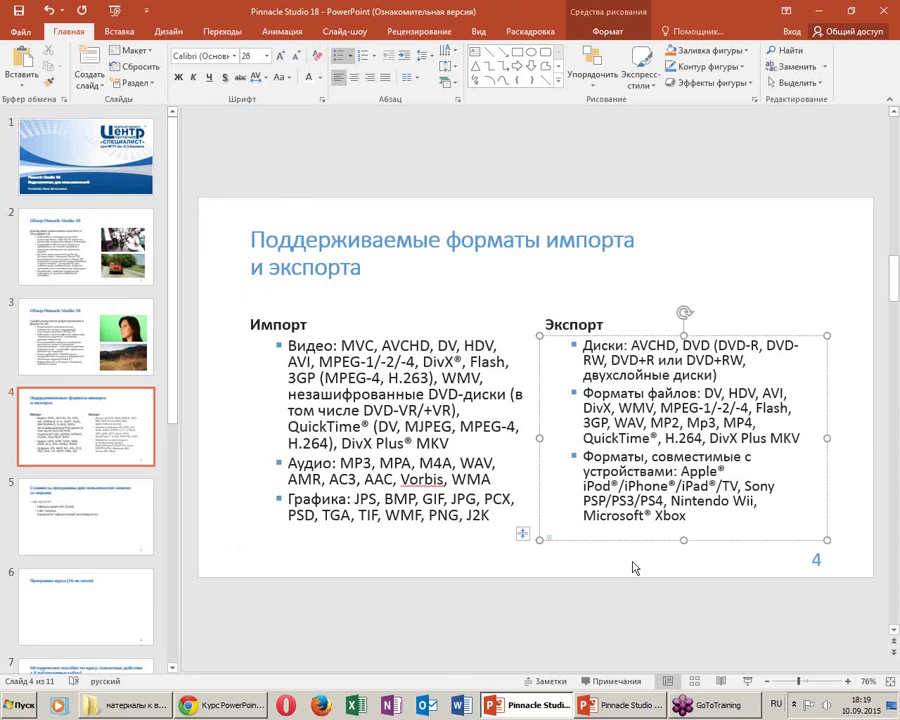
left_click(632, 570)
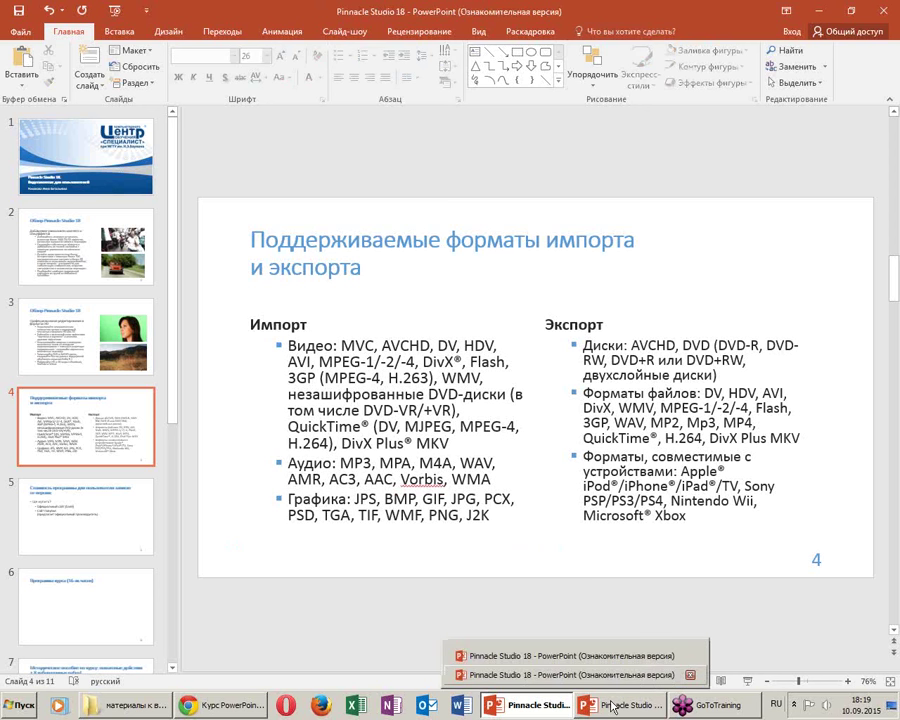
left_click(316, 345)
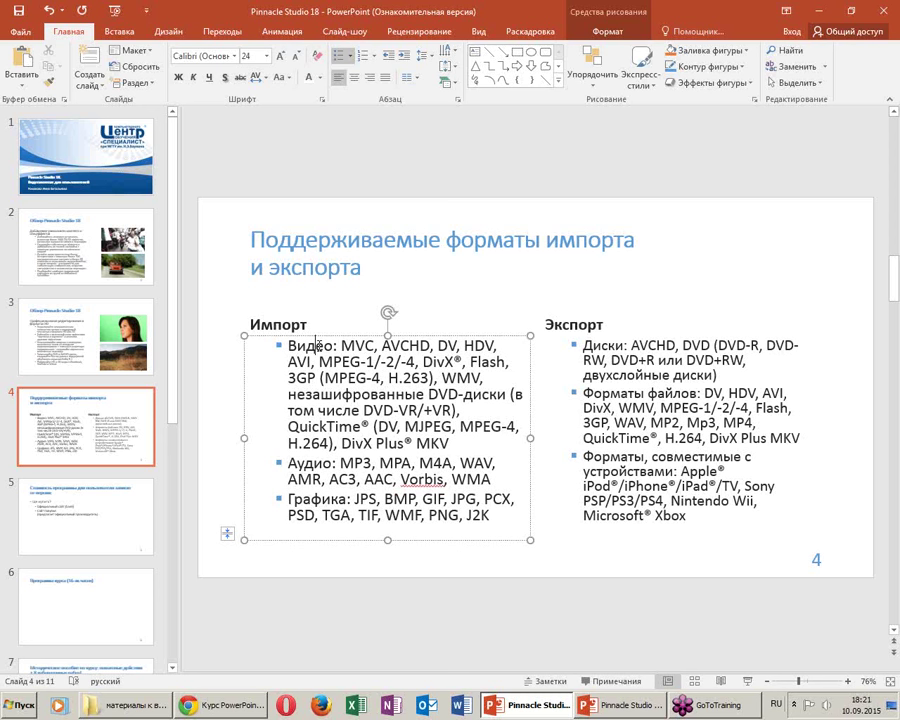
Bold the Import labels Видео, Аудио and Графика
key("ctrl+b")
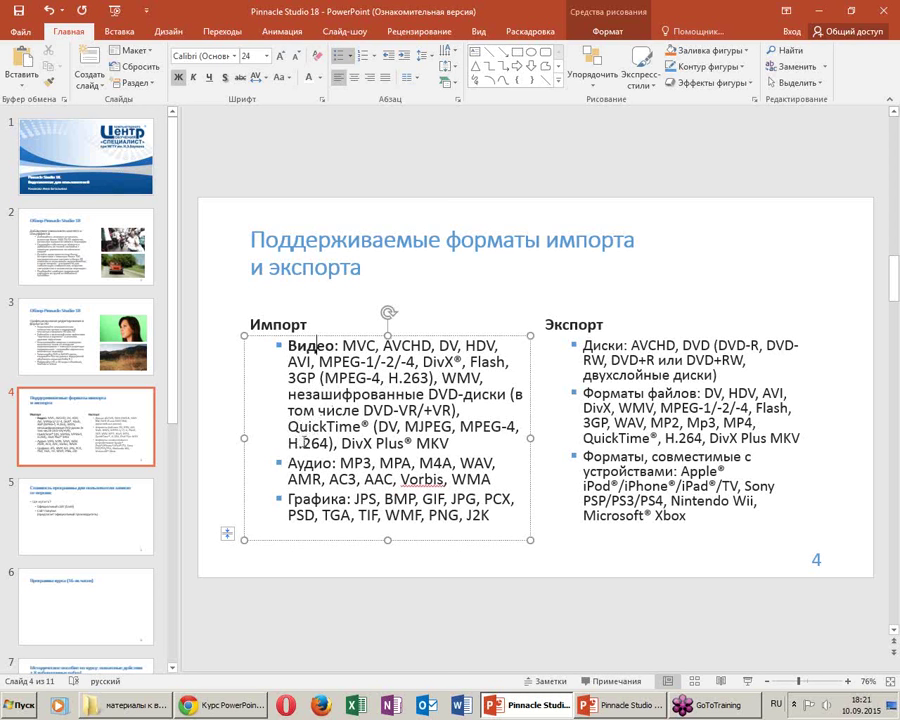
left_click(304, 460)
key("ctrl+b")
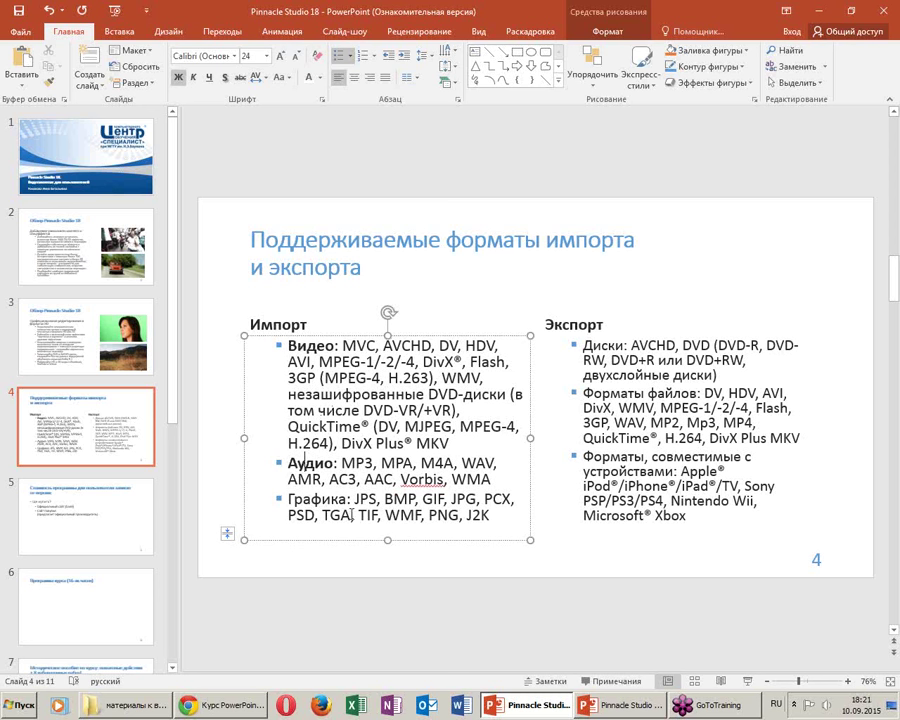
left_click(303, 499)
key("ctrl+b")
Bold the Export labels Диски, Форматы файлов and Форматы, совместимые с устройствами
left_click(600, 345)
key("ctrl+b")
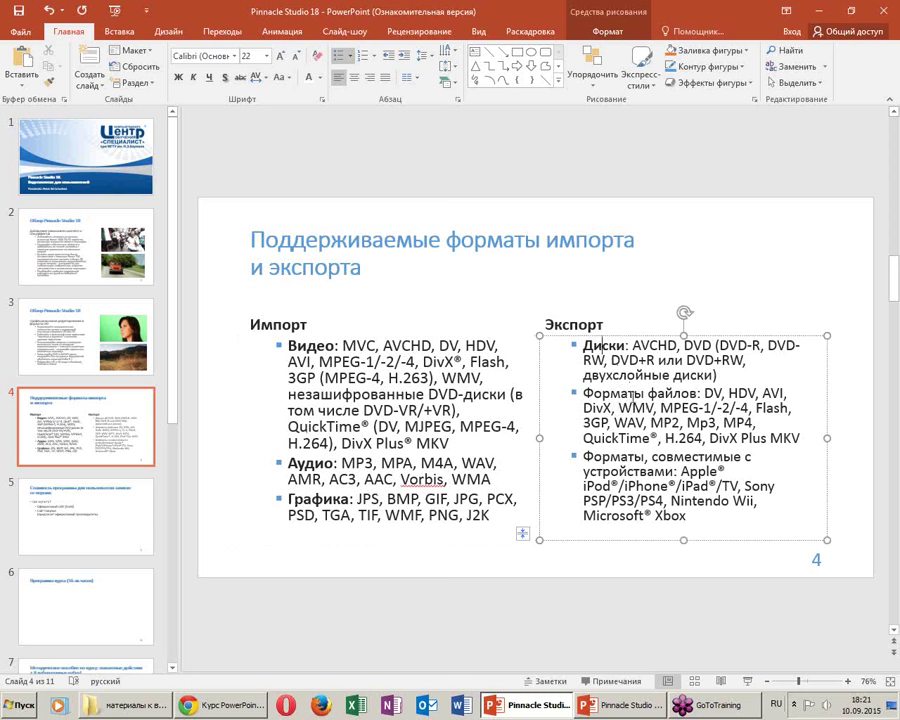
left_click_drag(584, 393, 701, 393)
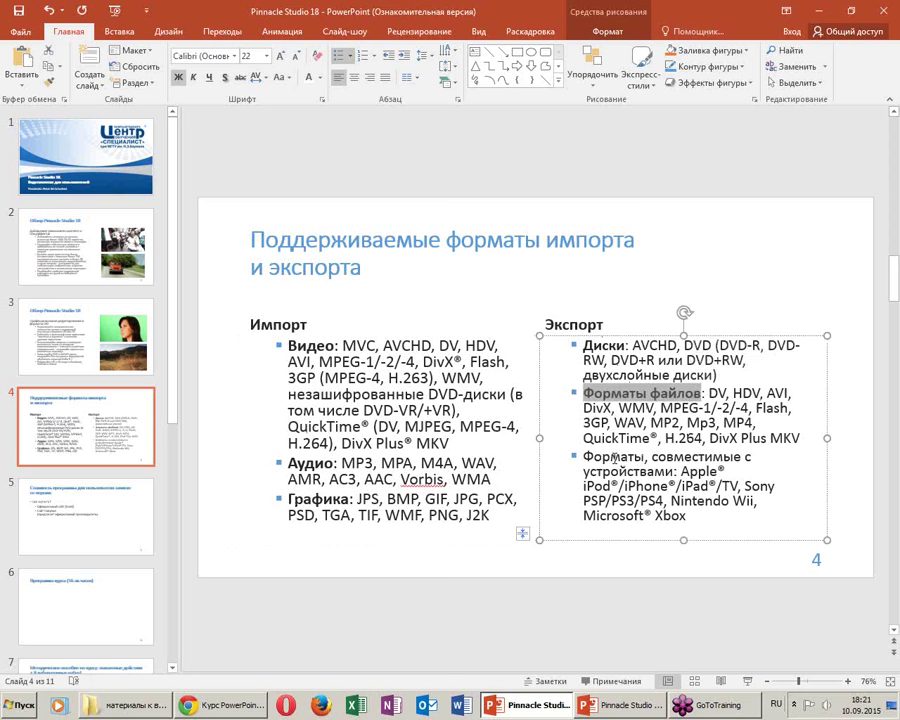
key("ctrl+b")
left_click_drag(584, 456, 730, 471)
key("ctrl+b")
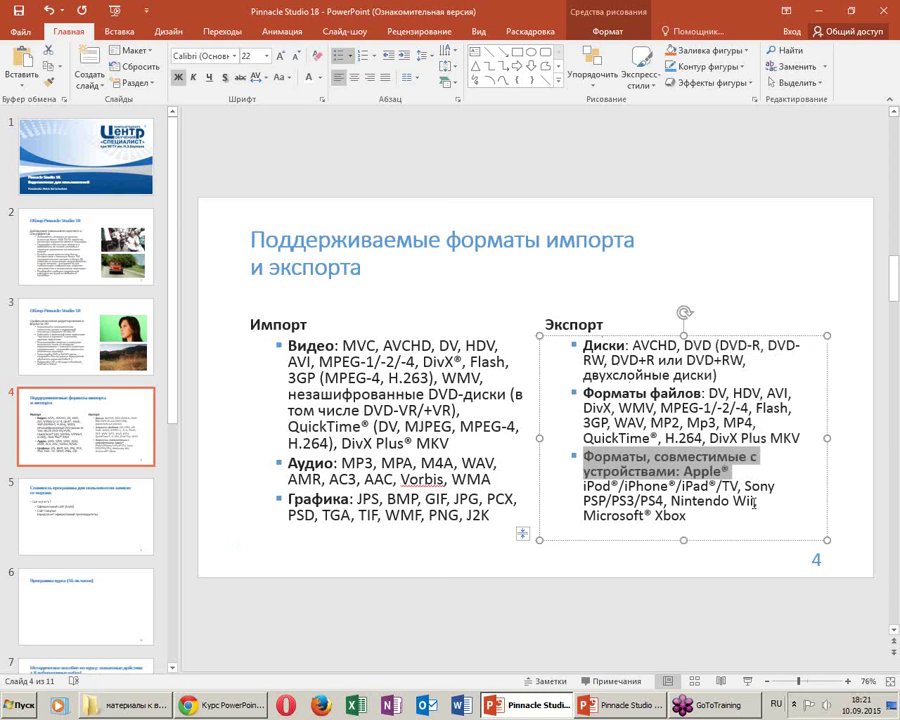
left_click(731, 471)
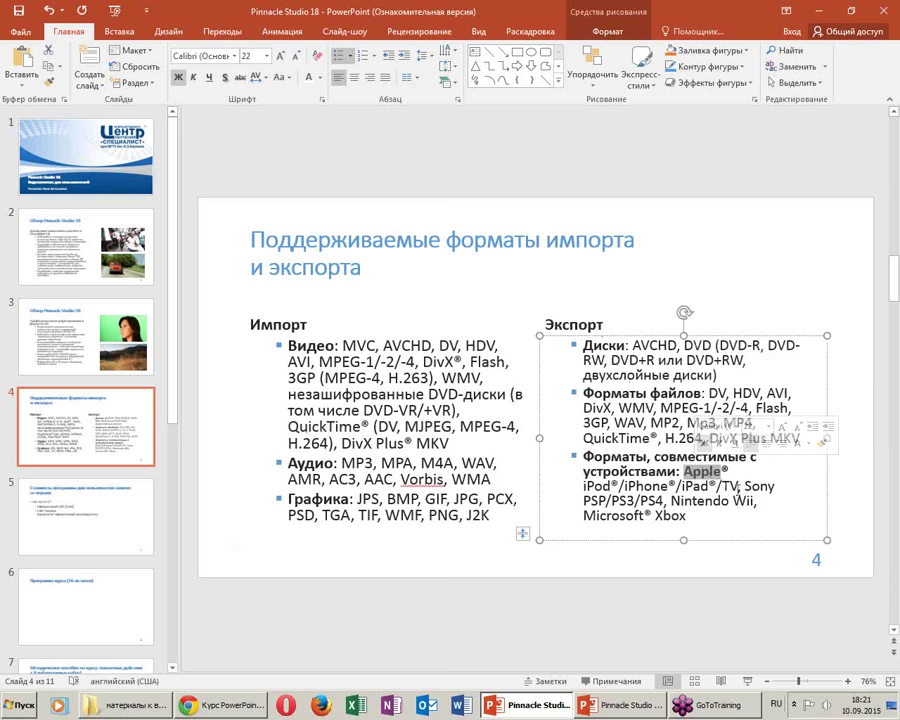
double_click(700, 470)
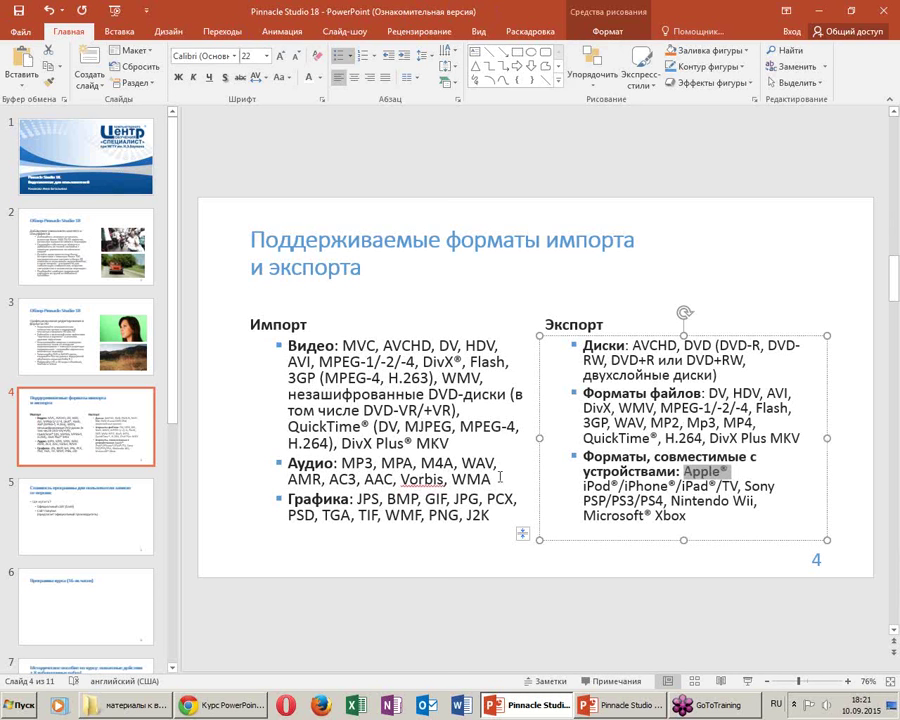
left_click(403, 462)
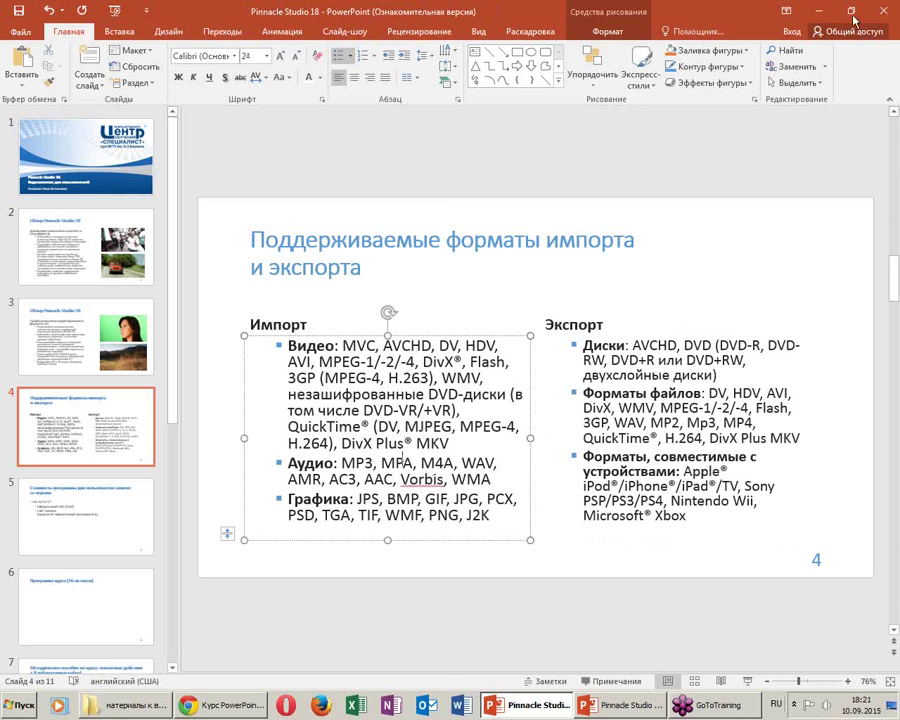
left_click(827, 236)
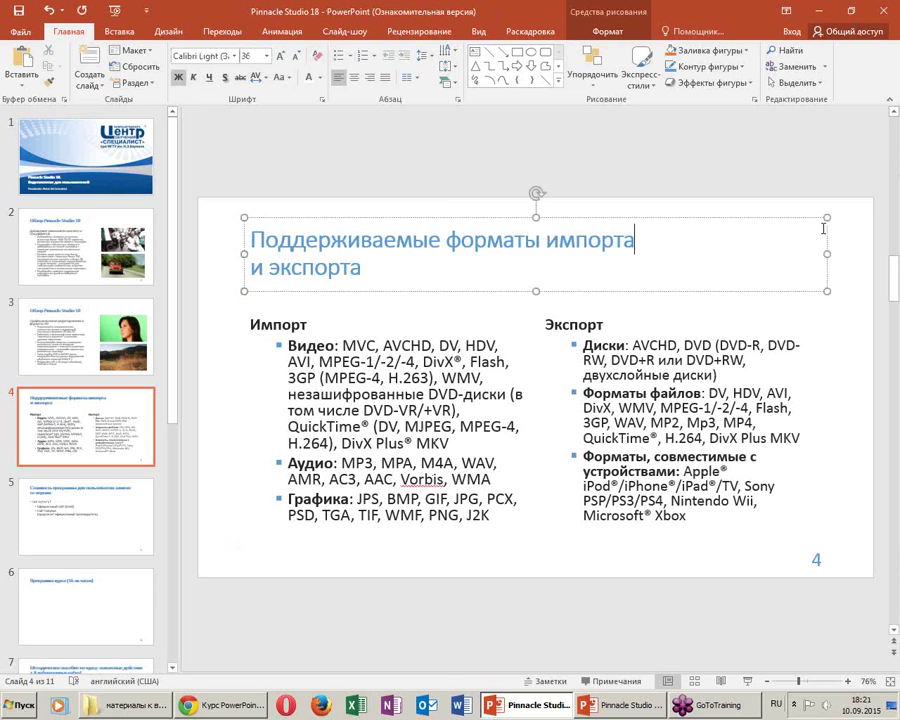
left_click(845, 322)
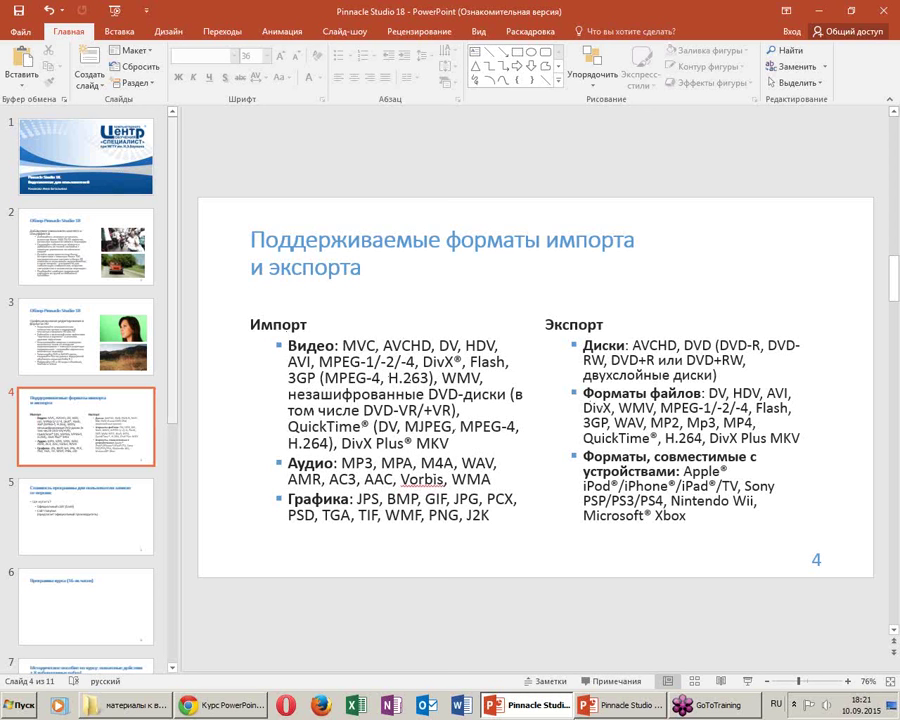
left_click(610, 712)
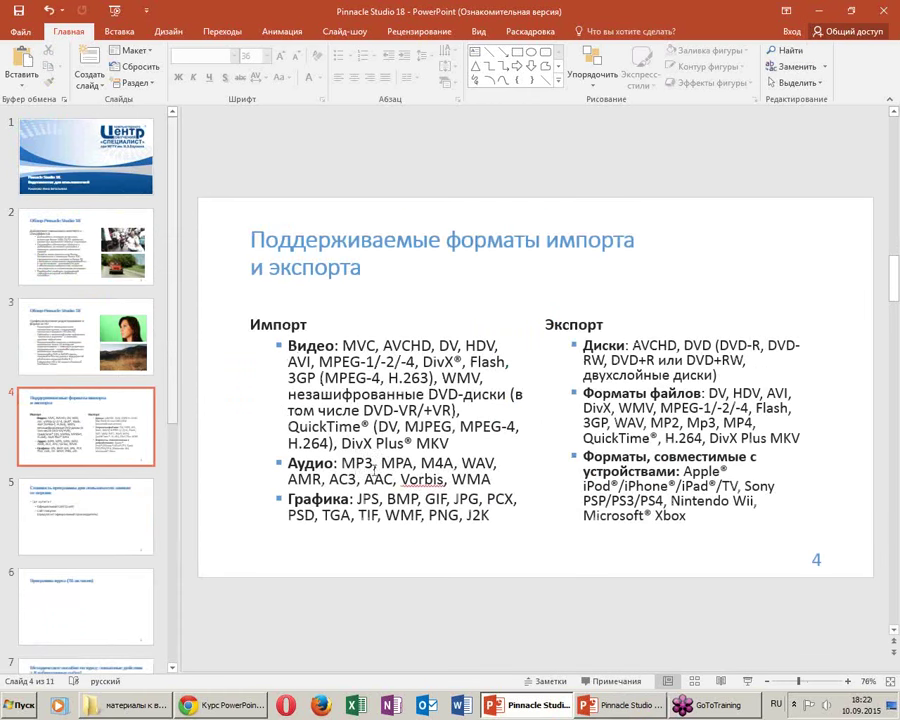
left_click(375, 443)
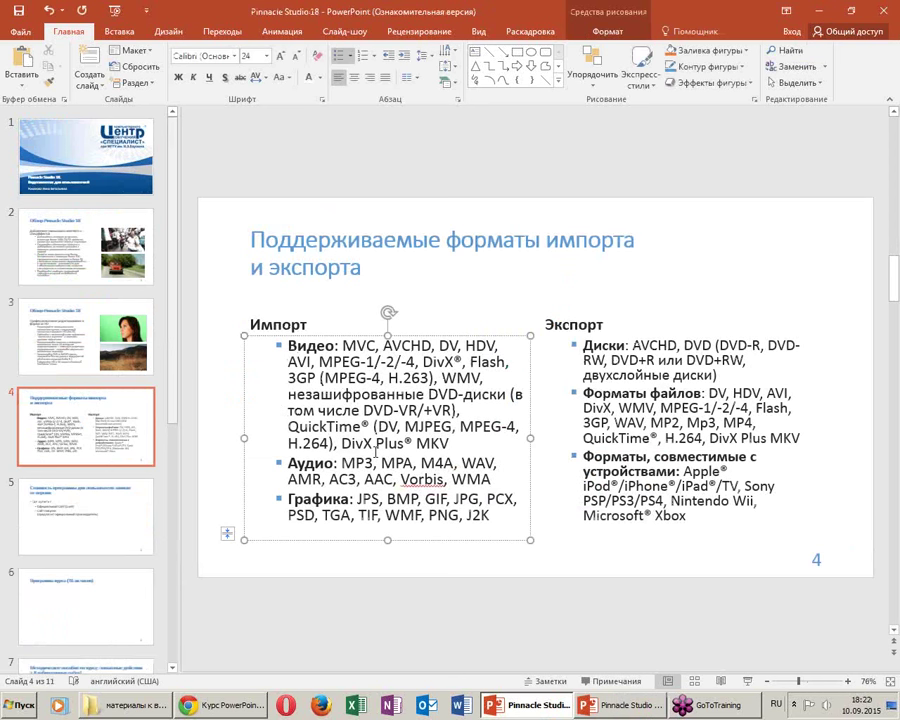
left_click(651, 362)
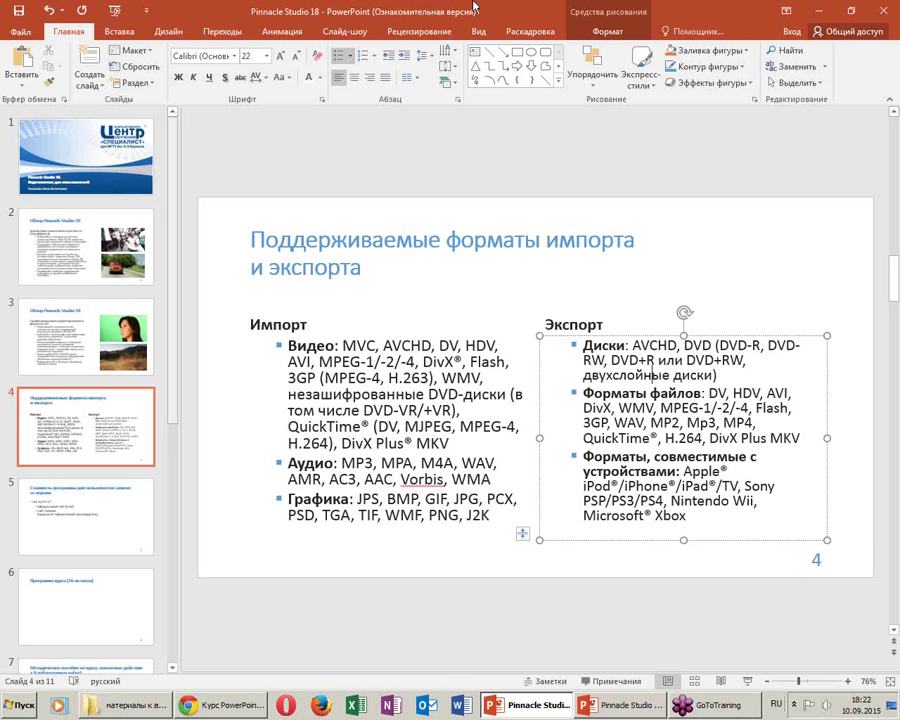
Enter Slide Master view and select both column header placeholders of the comparison layout
left_click(480, 31)
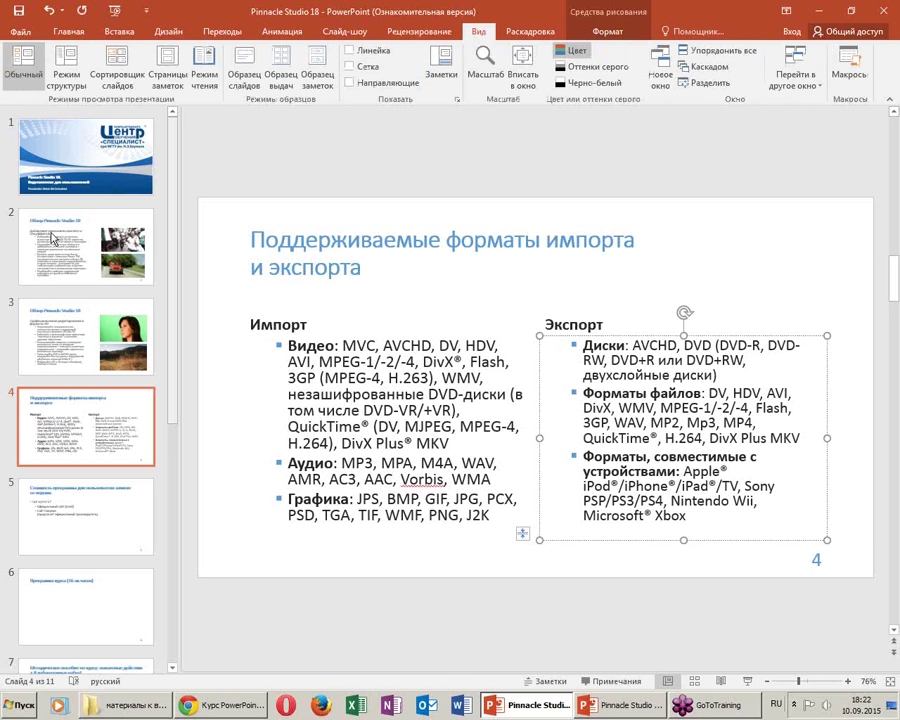
left_click(244, 72)
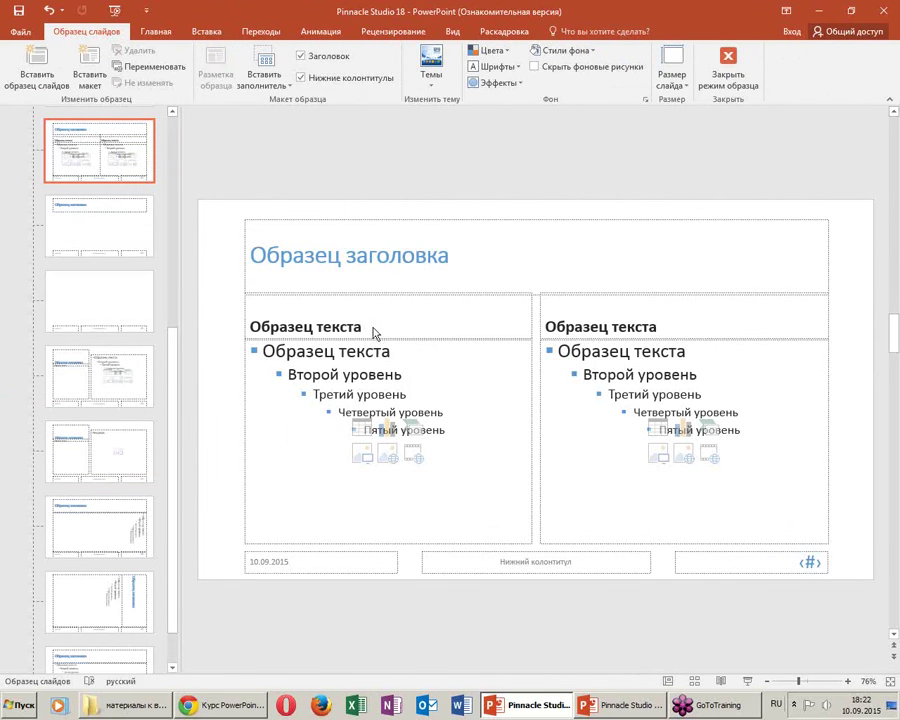
left_click(341, 322)
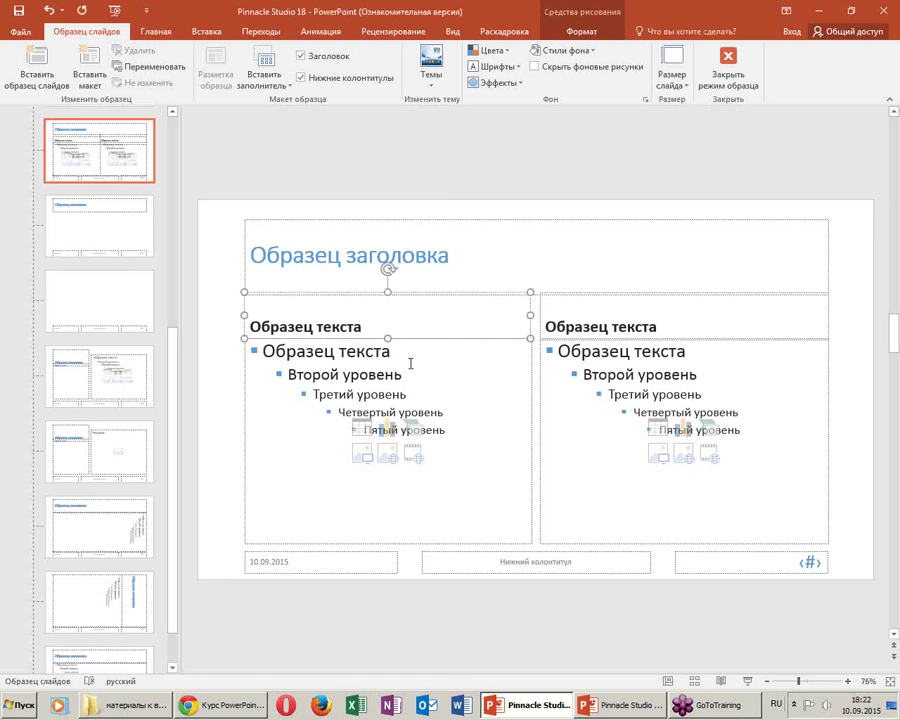
left_click(306, 351)
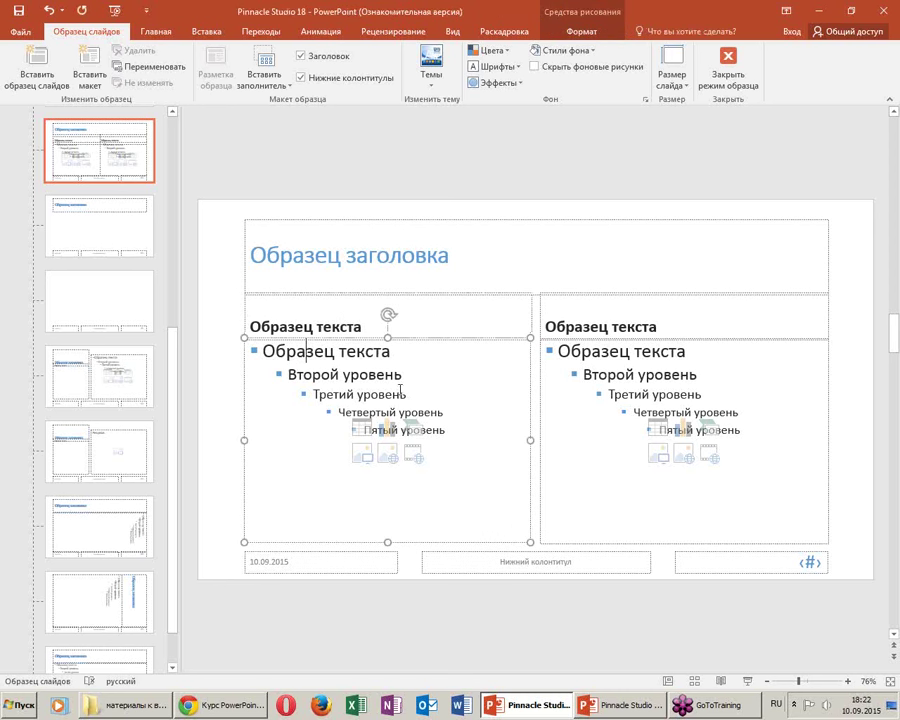
left_click(330, 322)
left_click(606, 319, "shift")
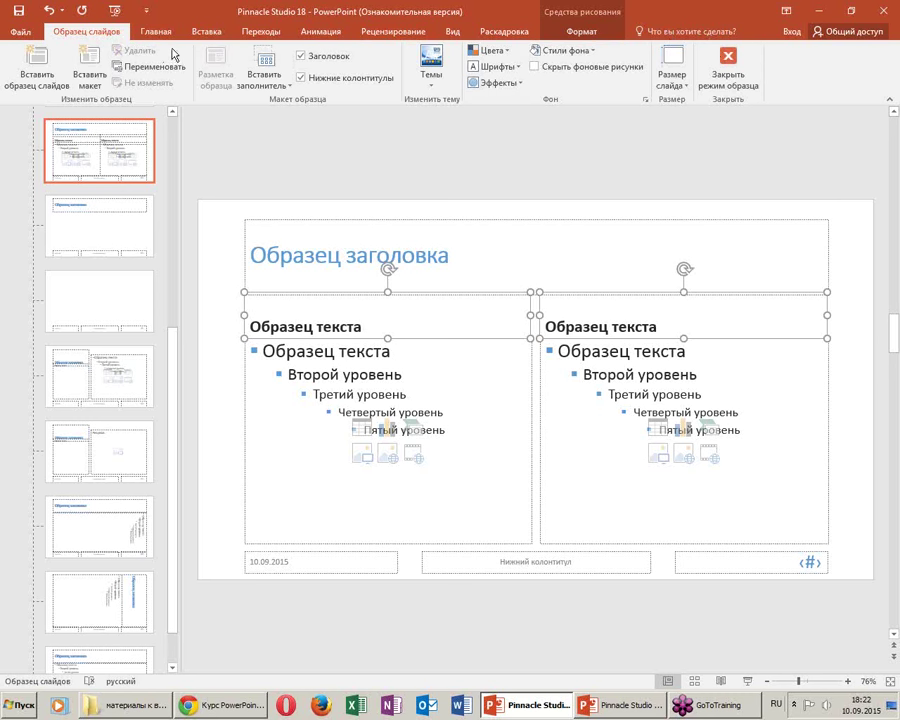
left_click(174, 39)
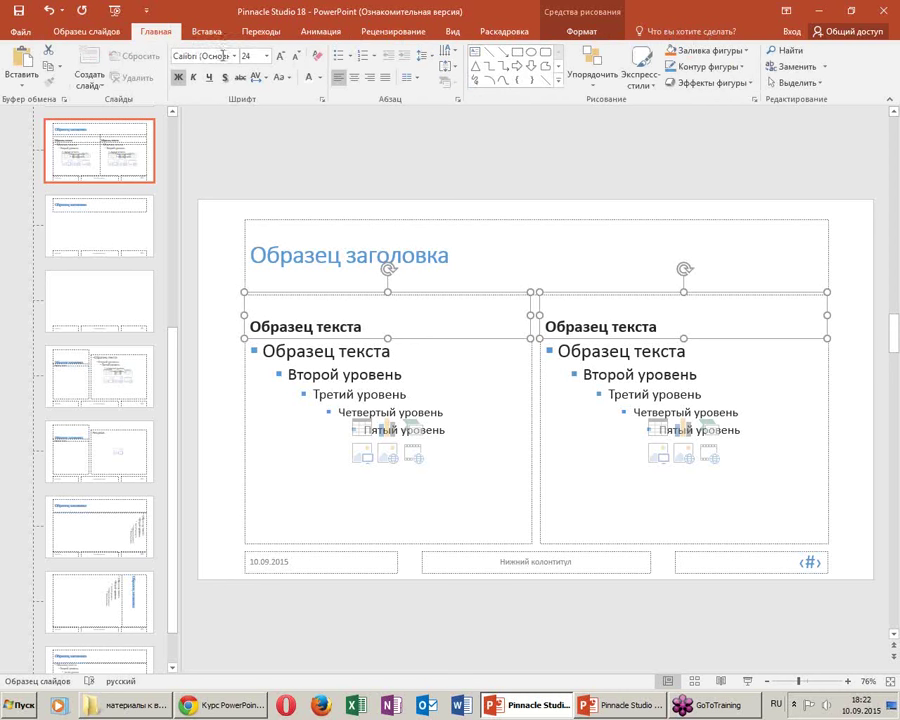
Apply the blue Quick Style to both column headers and make their text white
left_click(692, 54)
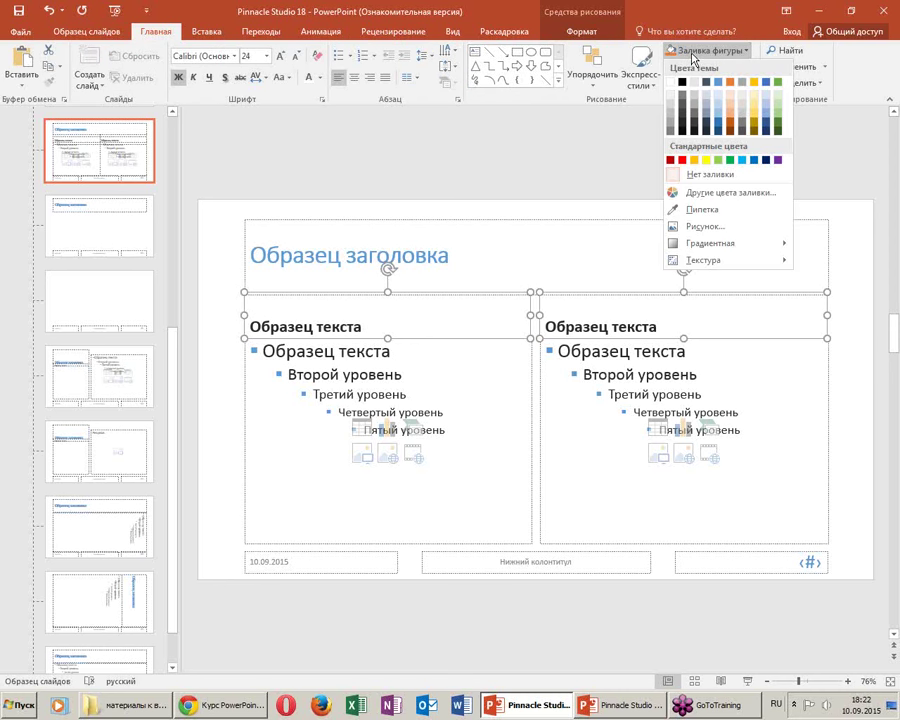
left_click(630, 75)
left_click(628, 78)
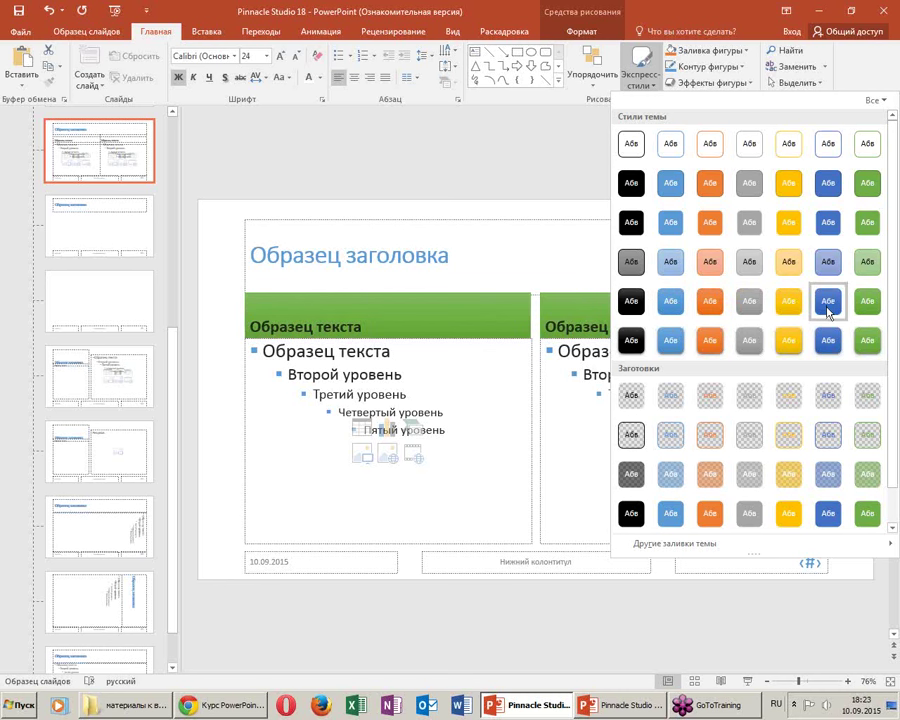
left_click(672, 305)
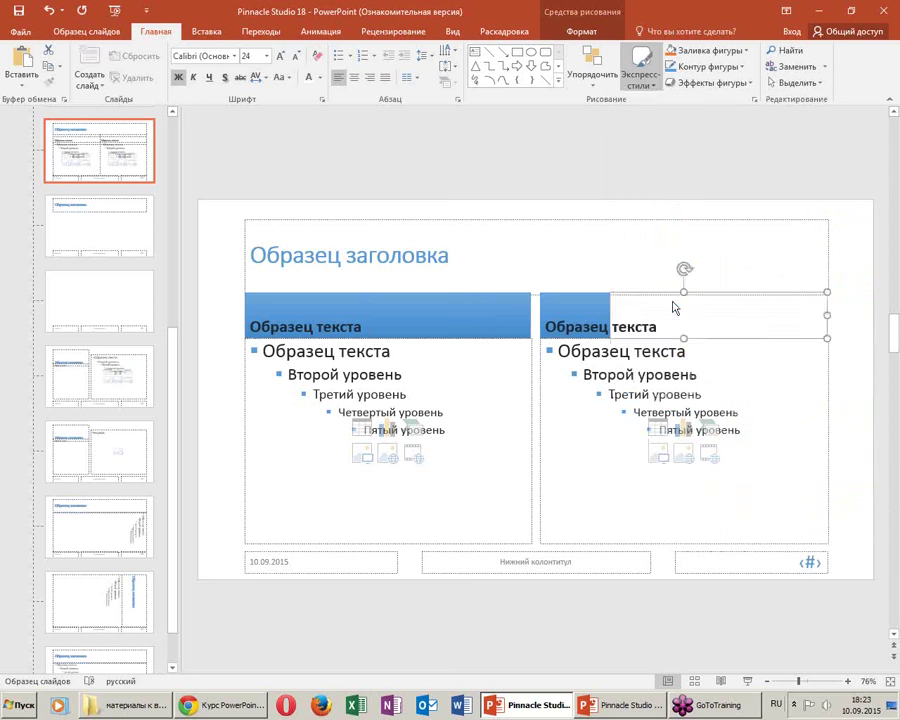
left_click(308, 80)
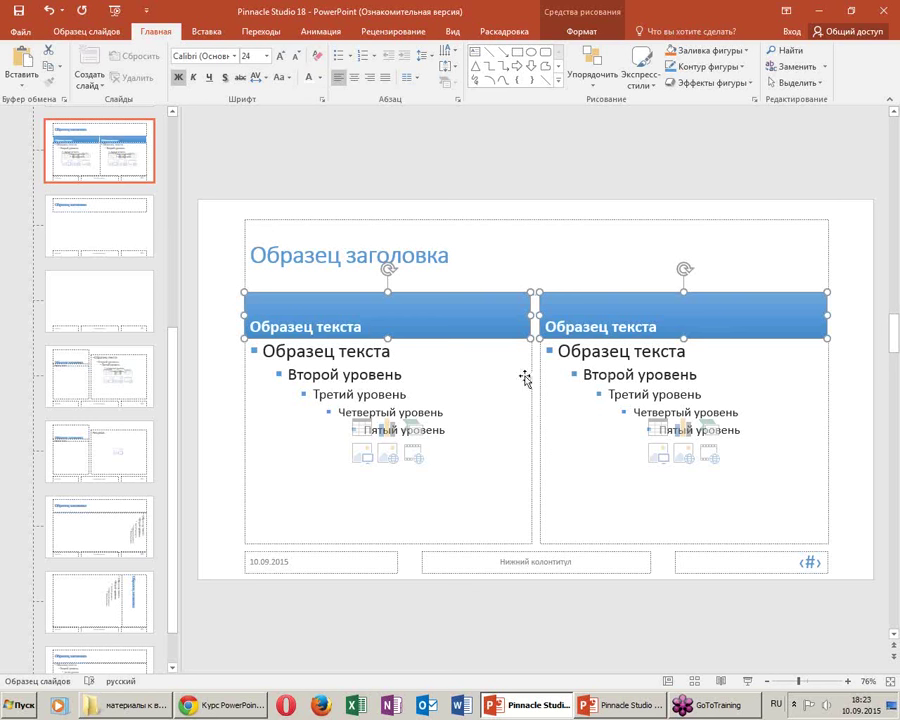
Add an outer shadow to both header bars
left_click(730, 85)
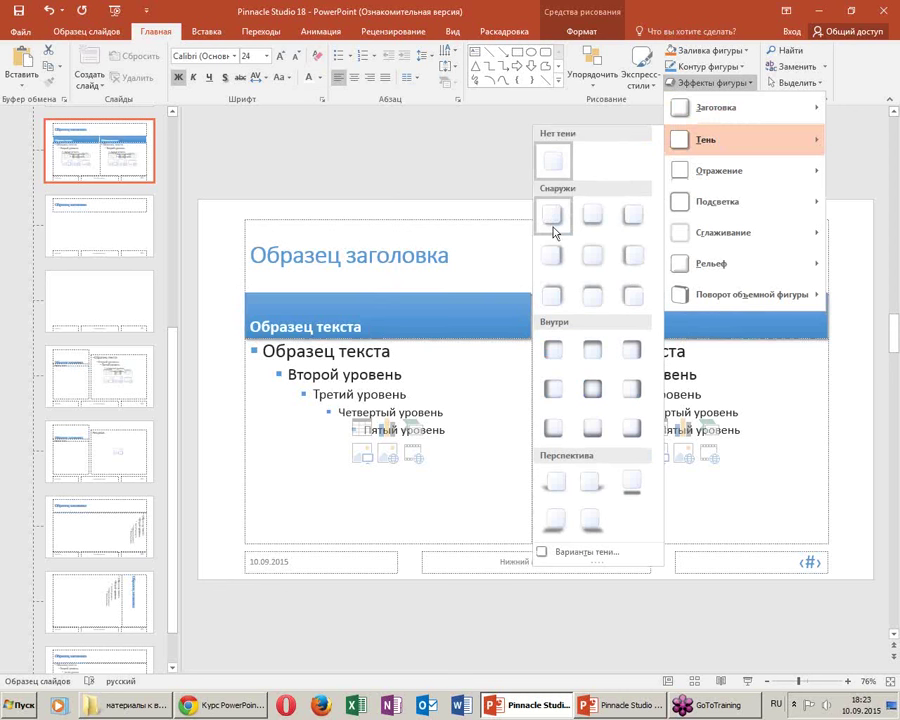
mouse_move(706, 140)
left_click(637, 80)
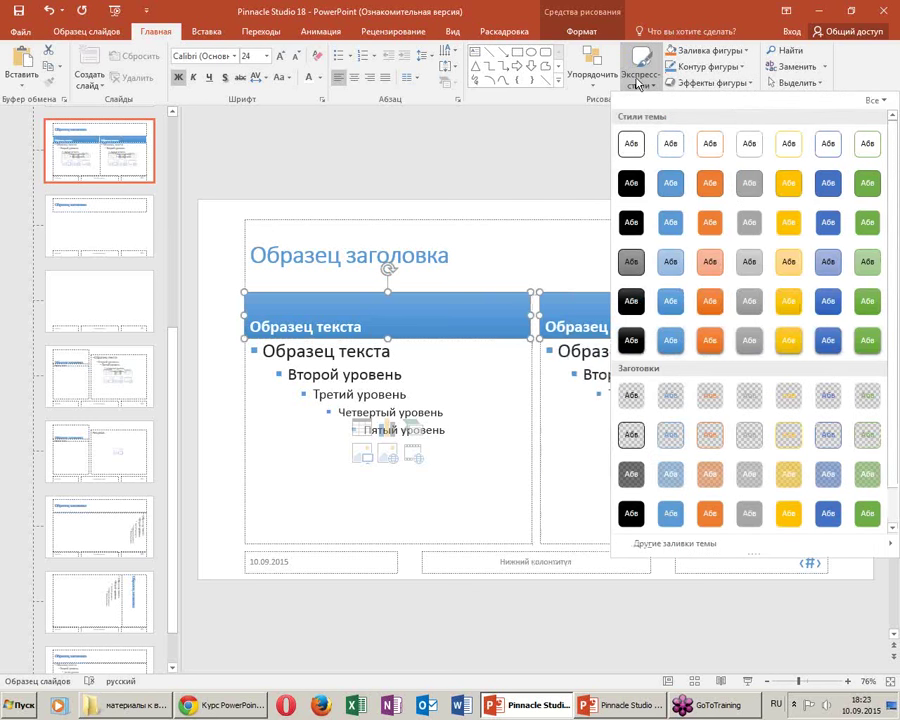
left_click(712, 83)
mouse_move(740, 140)
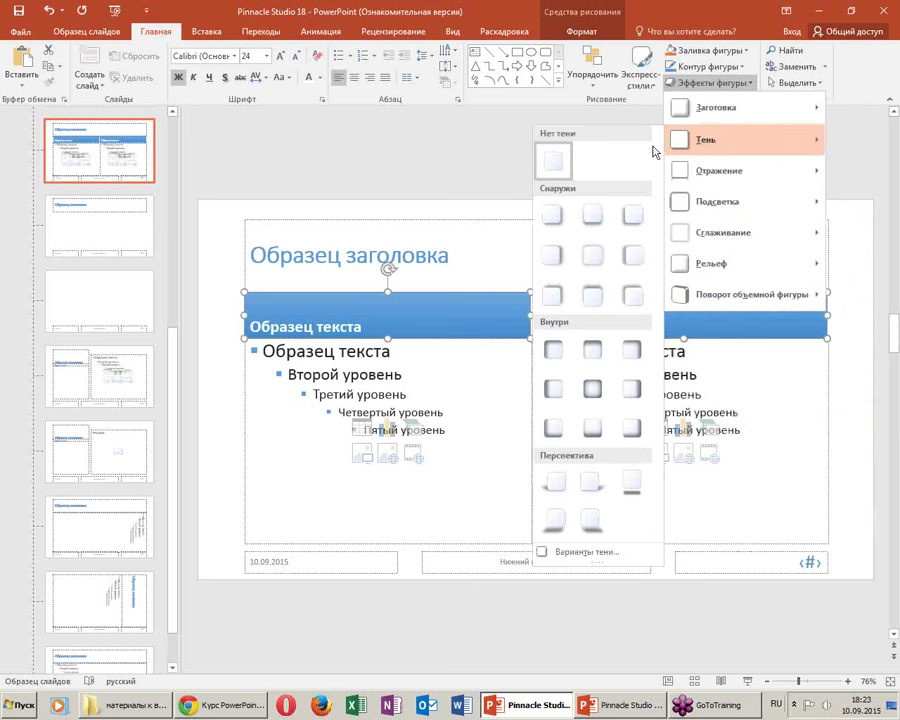
left_click(552, 216)
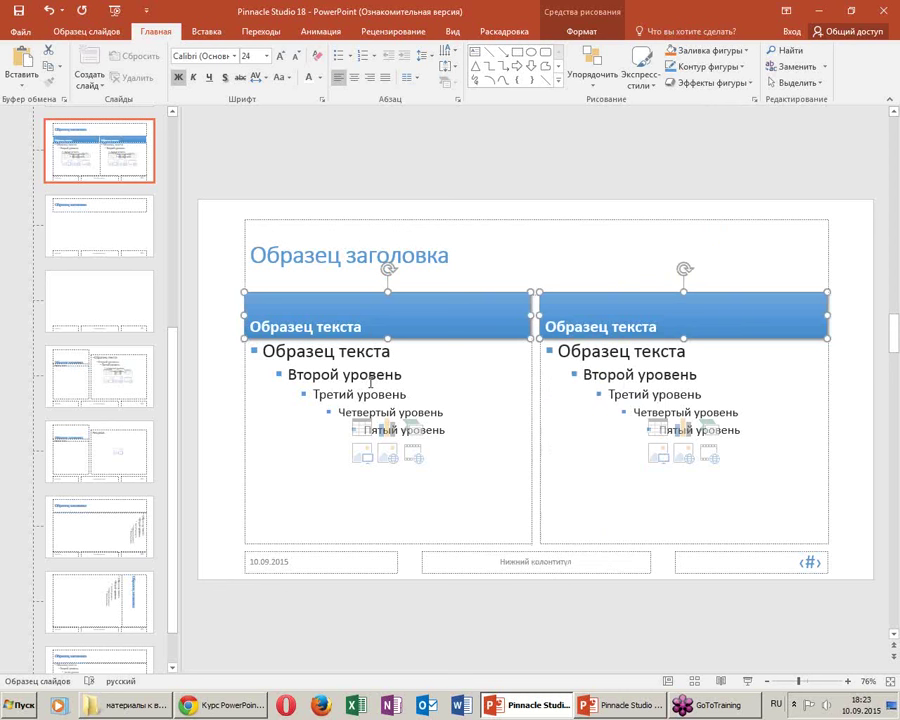
left_click(370, 381)
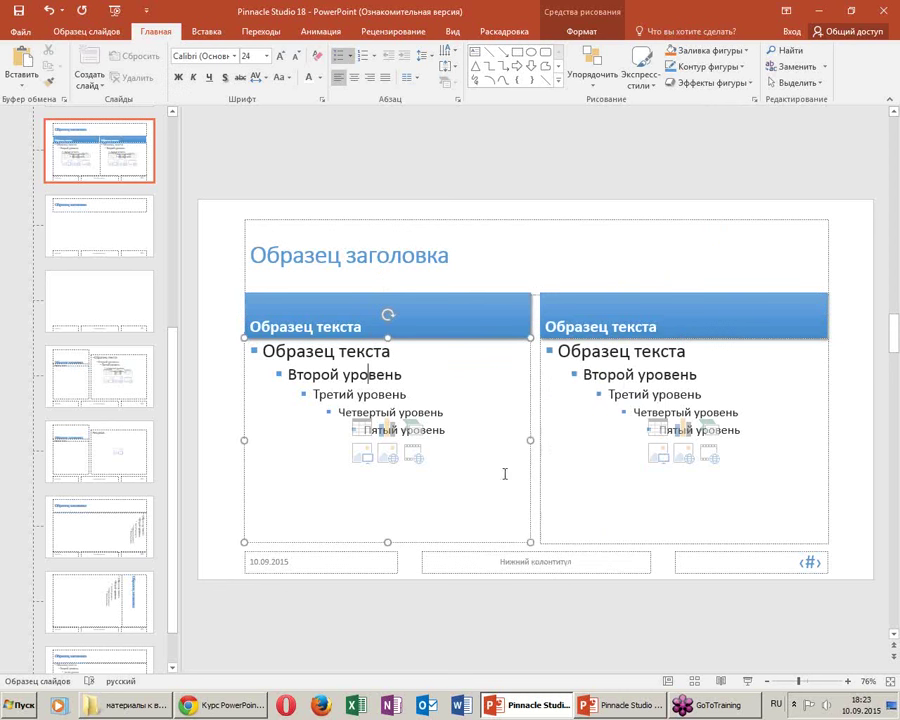
Give both content placeholders a white fill and an outer diagonal shadow
left_click(644, 384, "shift")
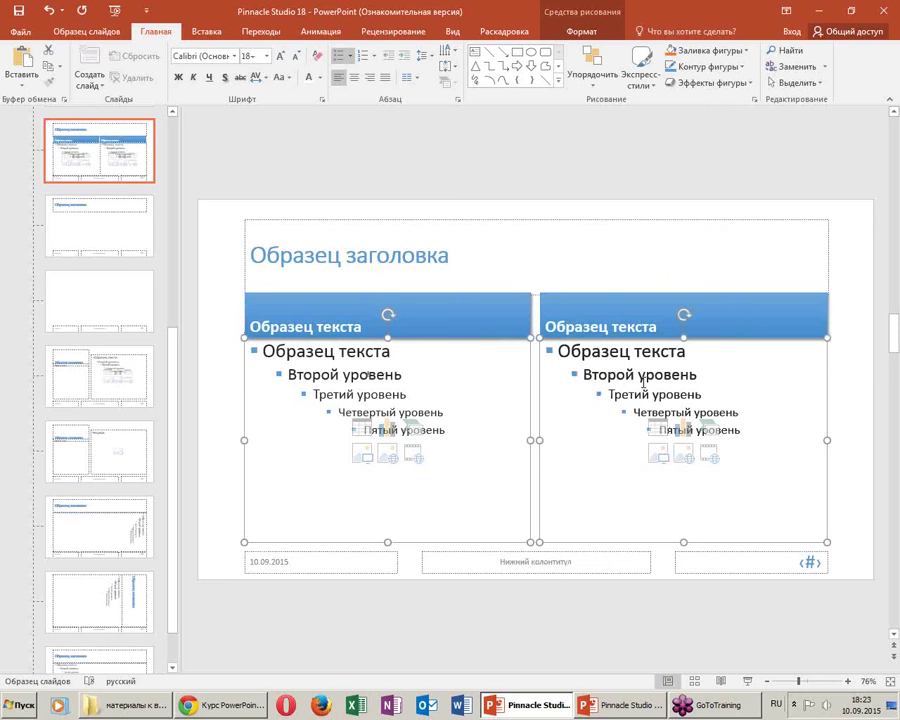
left_click(705, 50)
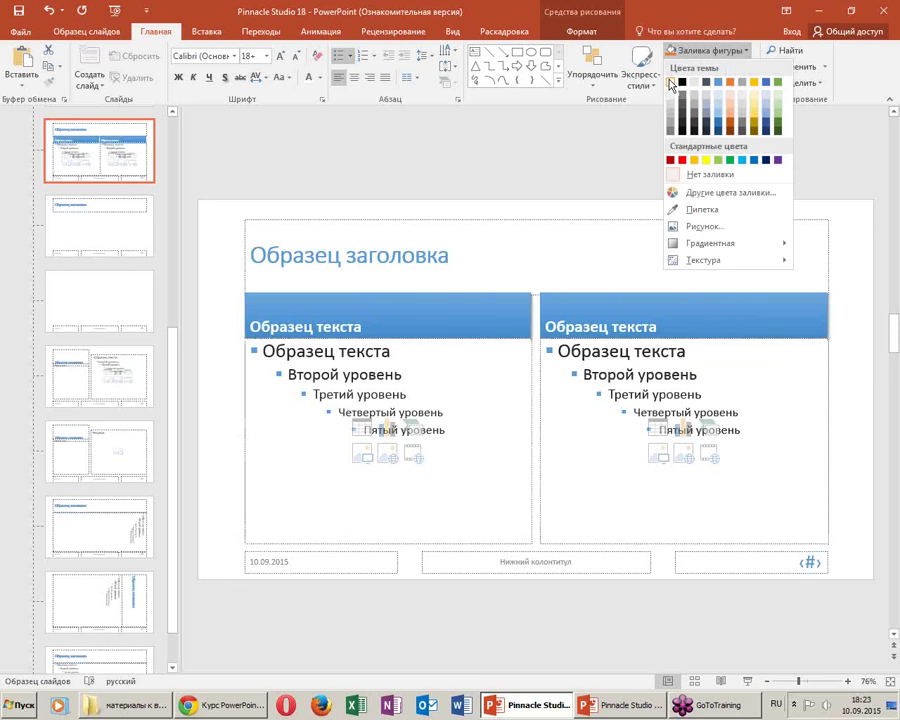
left_click(671, 83)
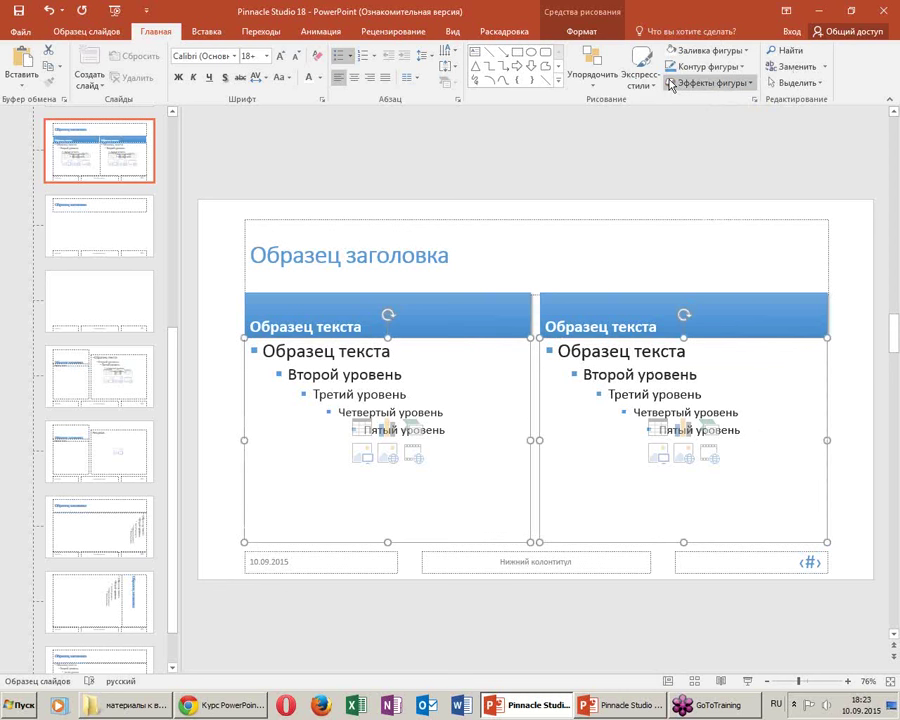
left_click(722, 80)
mouse_move(740, 140)
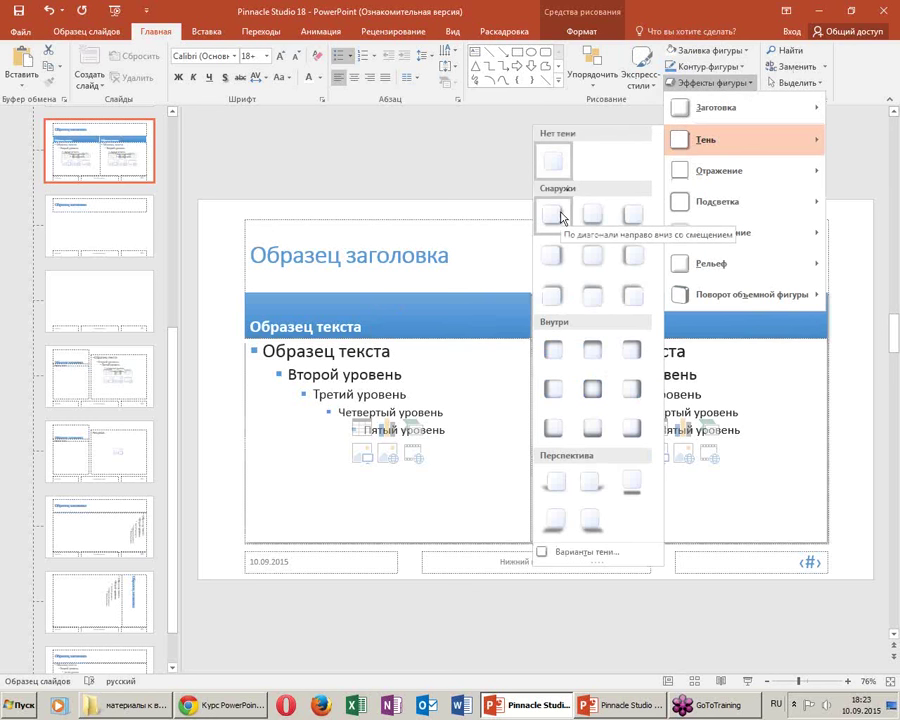
left_click(556, 215)
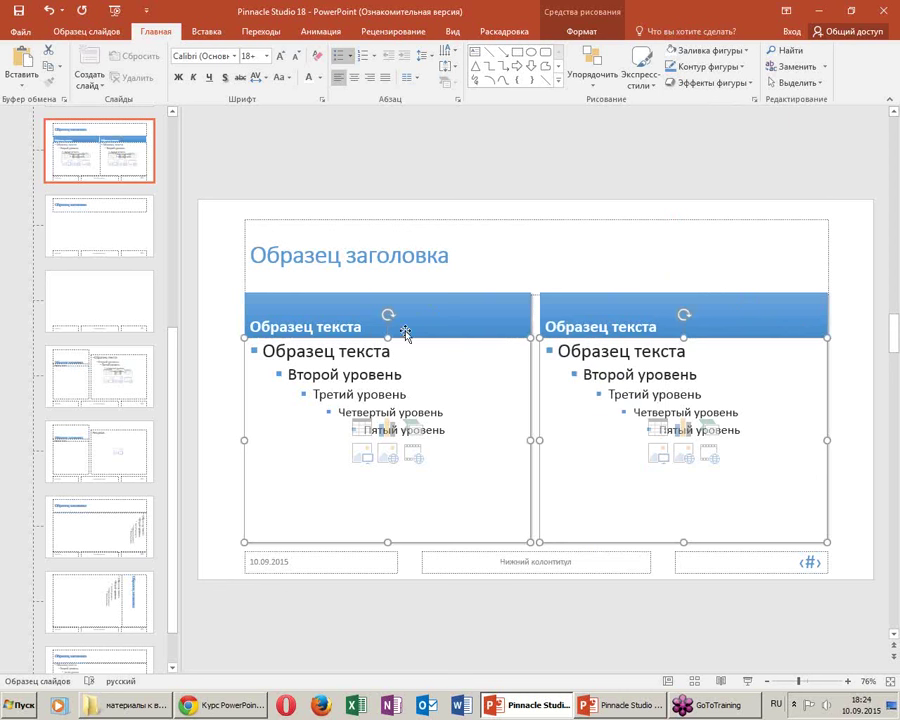
Lower the top edges of both blue header bars and close Master View
left_click(407, 296)
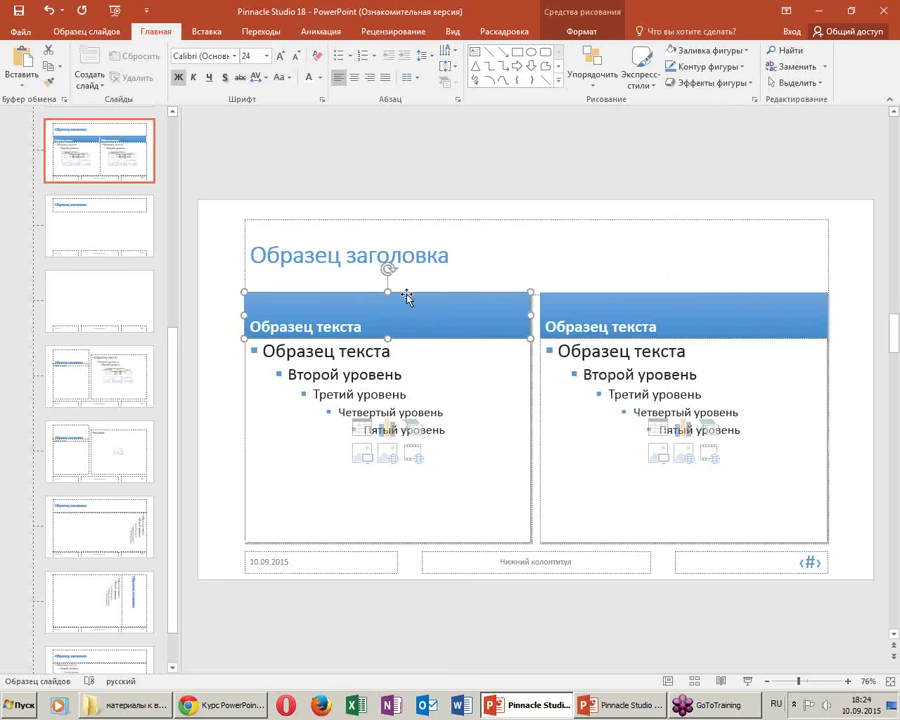
left_click_drag(407, 296, 386, 303)
left_click(588, 307)
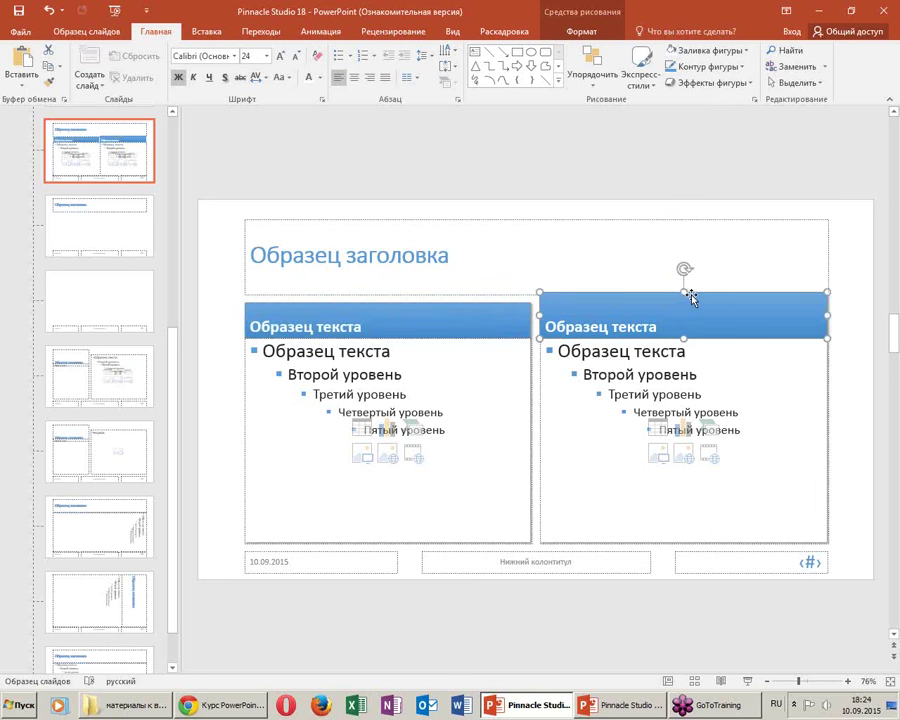
left_click_drag(686, 291, 686, 305)
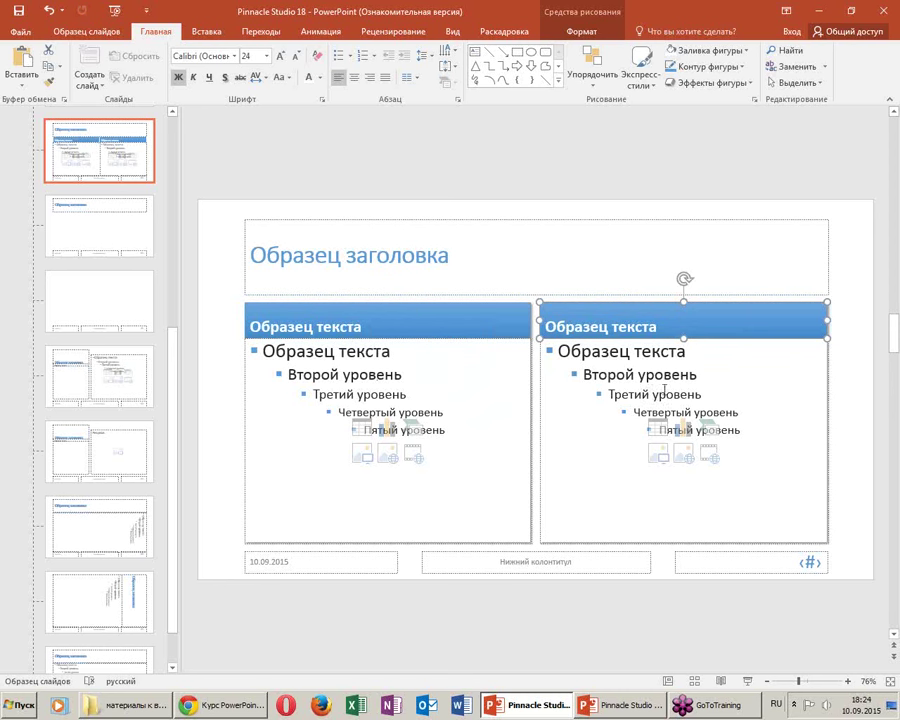
key("Escape")
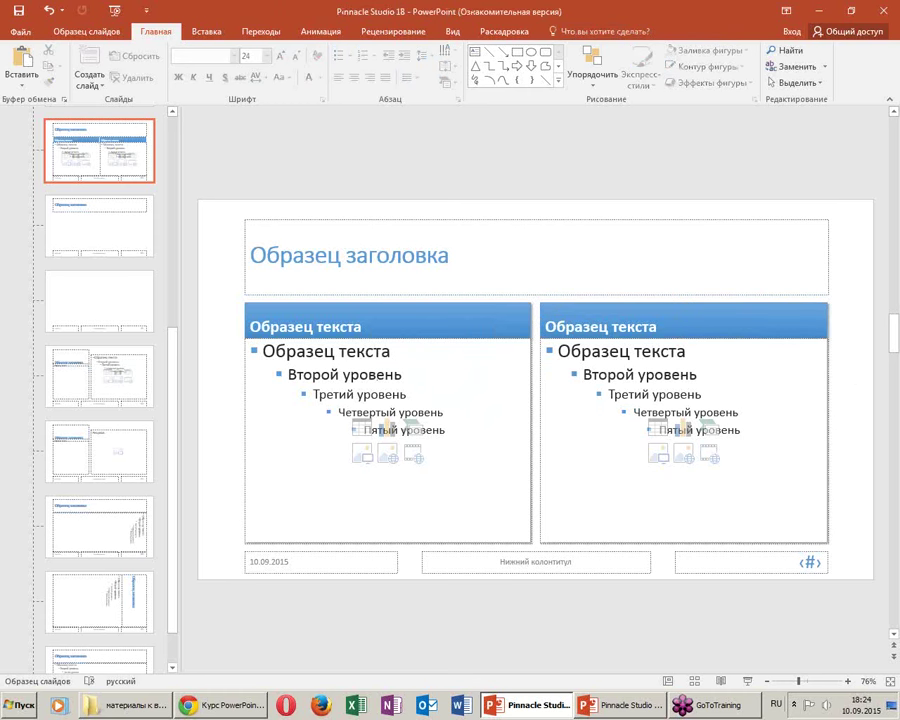
left_click(668, 681)
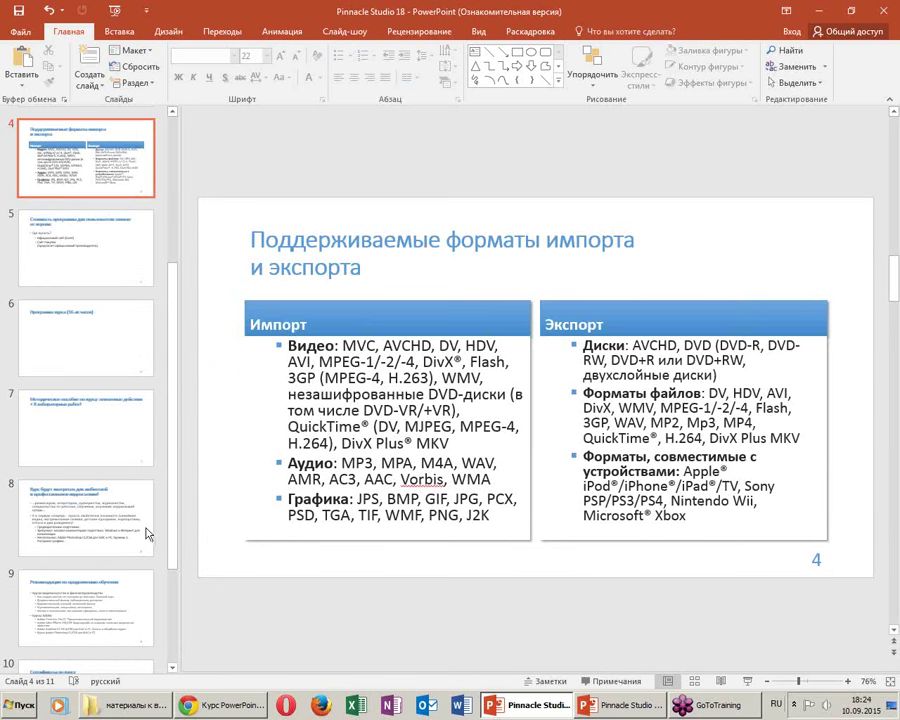
Switch slide 9 to the Comparison layout
left_click(78, 606)
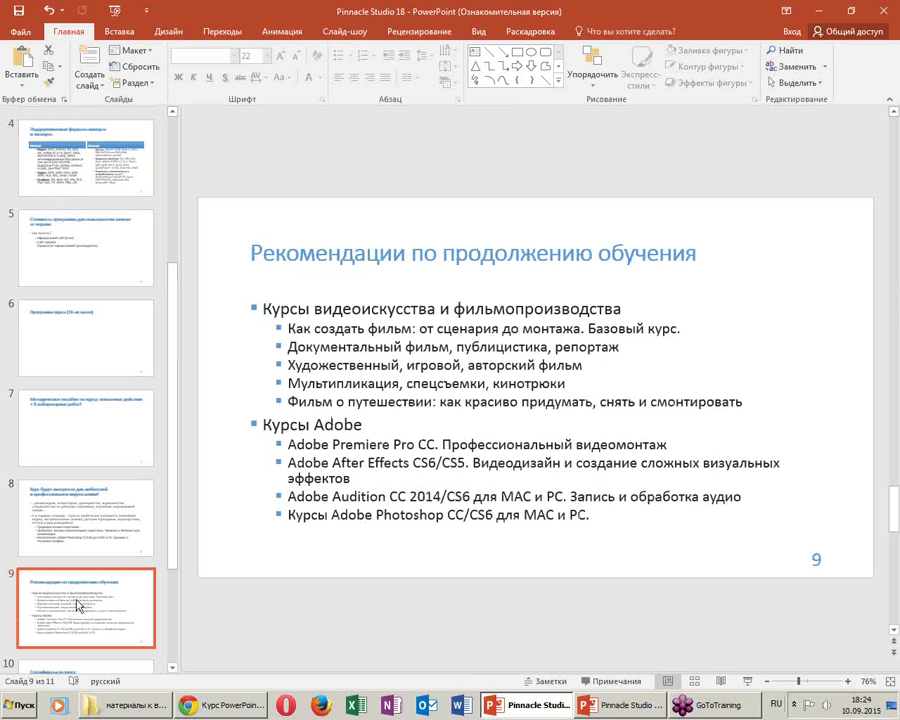
scroll(80, 600, "down", 2)
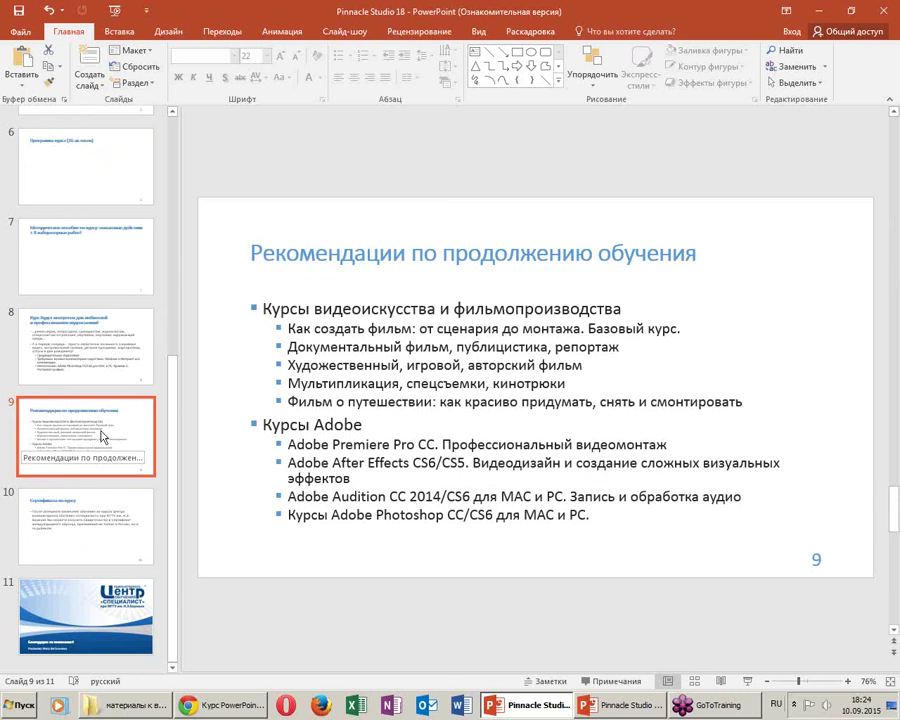
left_click(143, 52)
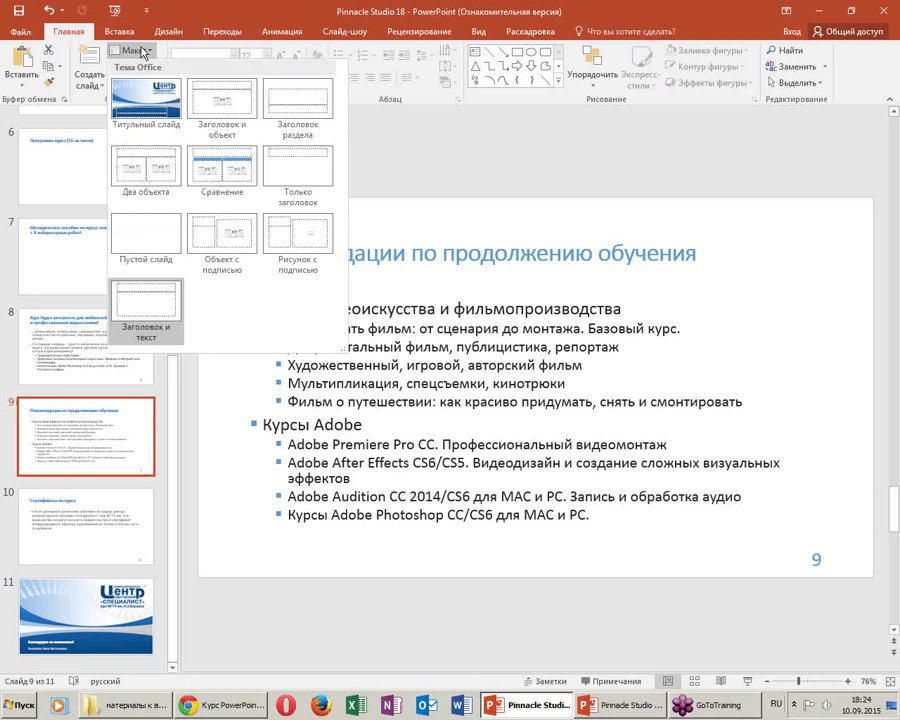
left_click(250, 180)
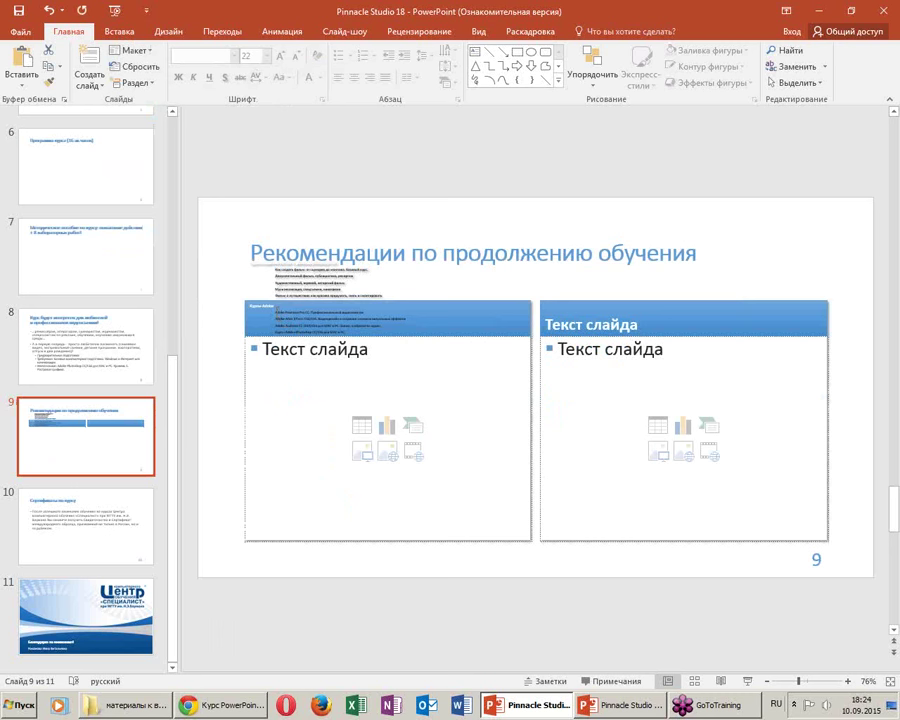
Move the Adobe course list from the left header into the right column
left_click(276, 315)
key("ctrl+a")
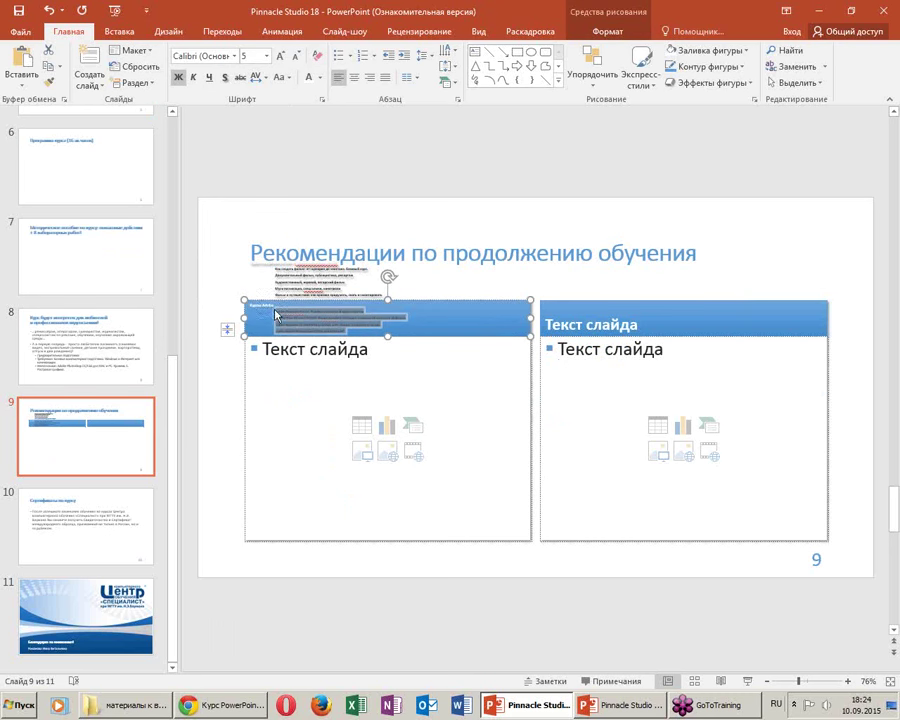
left_click_drag(276, 315, 632, 413)
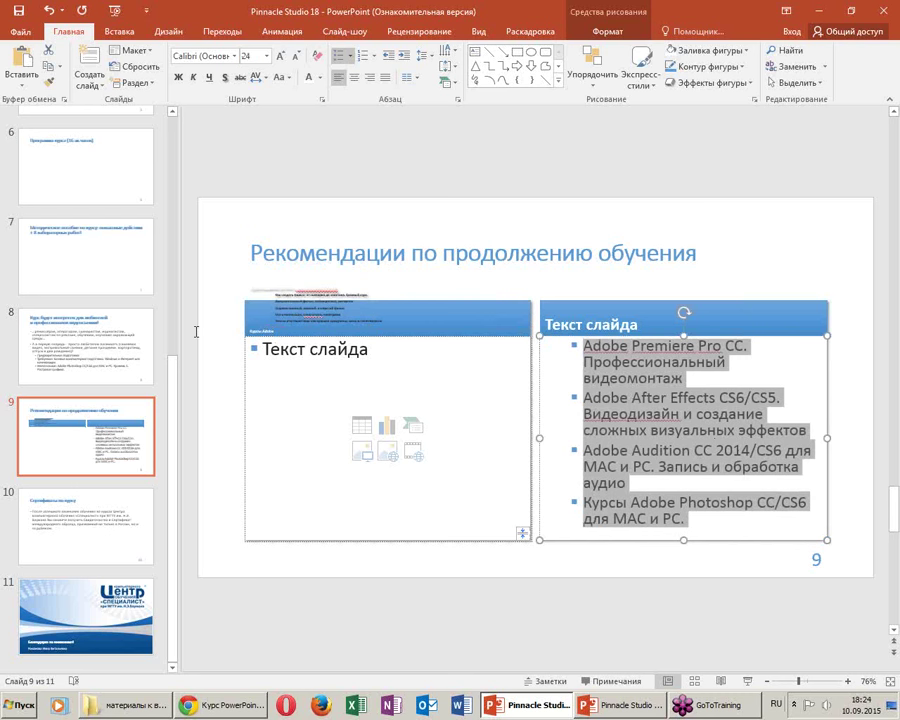
left_click(260, 318)
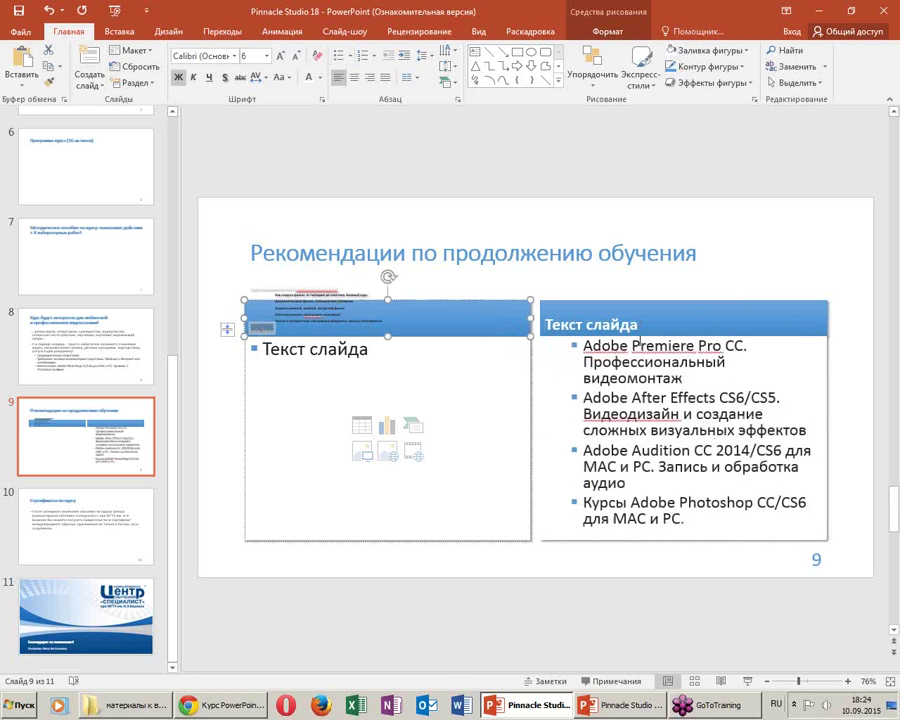
Put 'Курсы Adobe' in the right header and head the left video course list with 'Курсы видеоискусства и фильмопроизводства'
left_click_drag(260, 327, 560, 300)
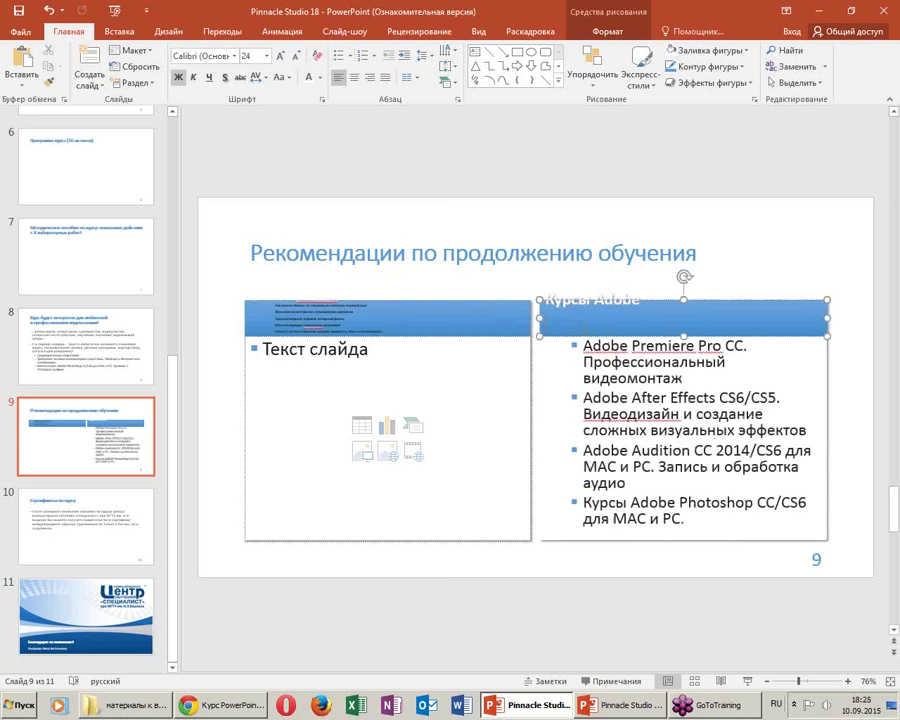
left_click(229, 329)
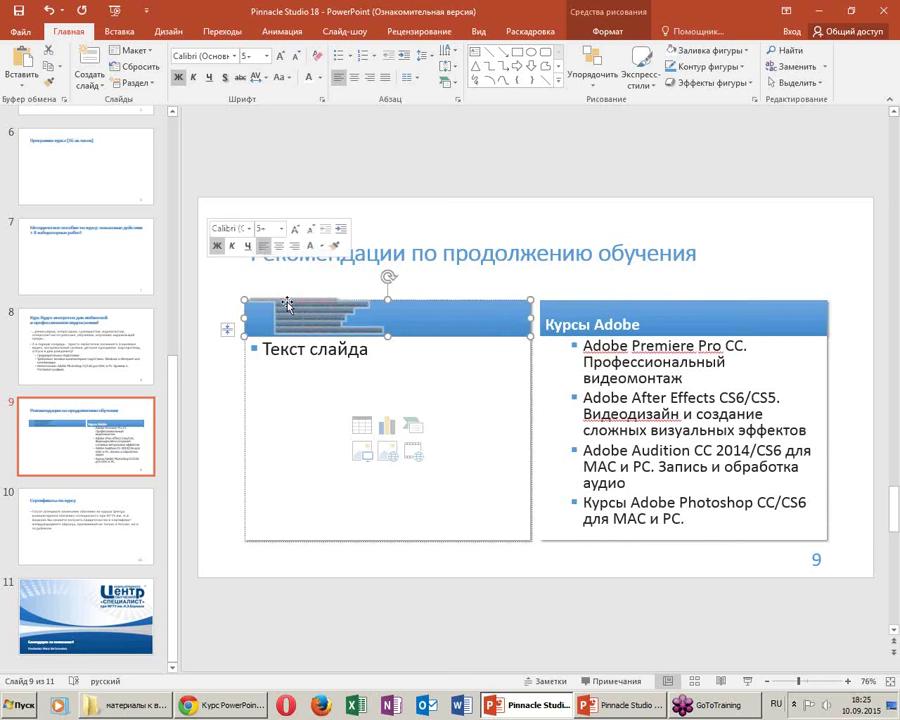
left_click_drag(300, 318, 302, 400)
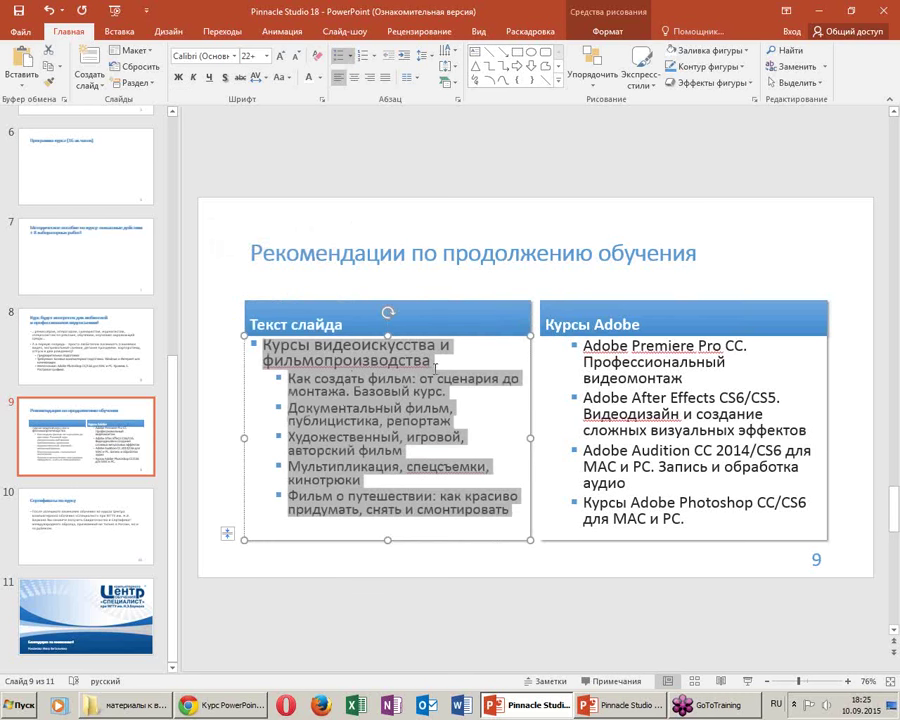
left_click(430, 360)
triple_click(326, 348)
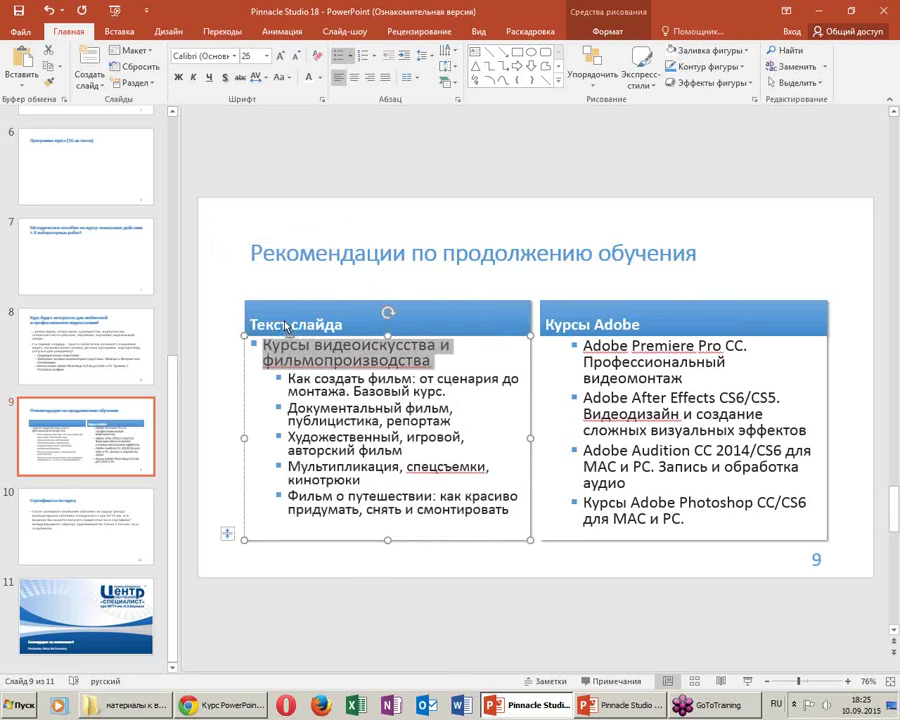
left_click_drag(326, 348, 330, 322)
left_click(293, 330)
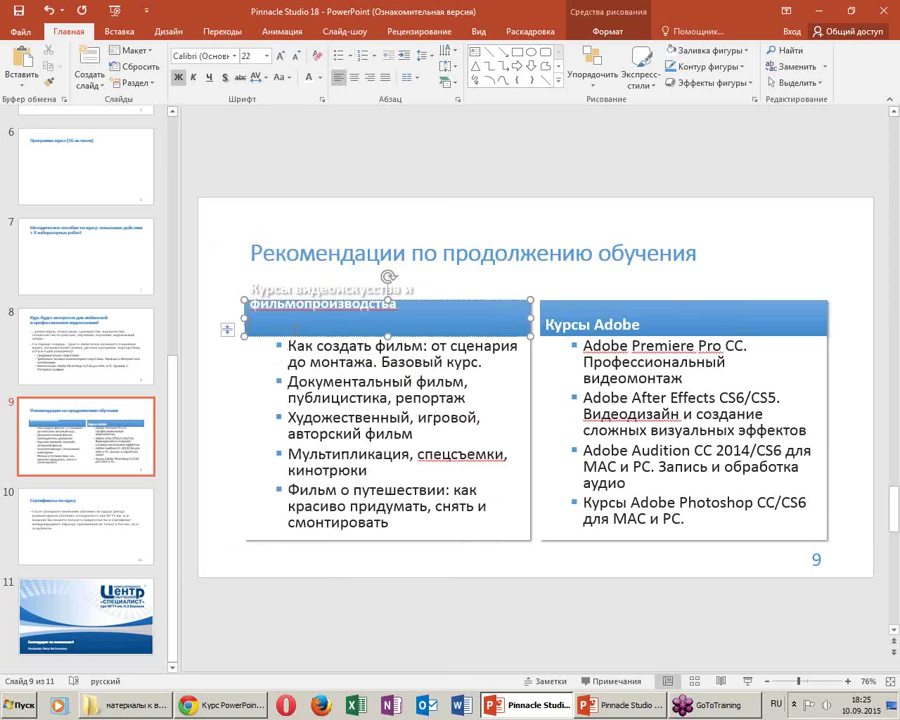
left_click(478, 636)
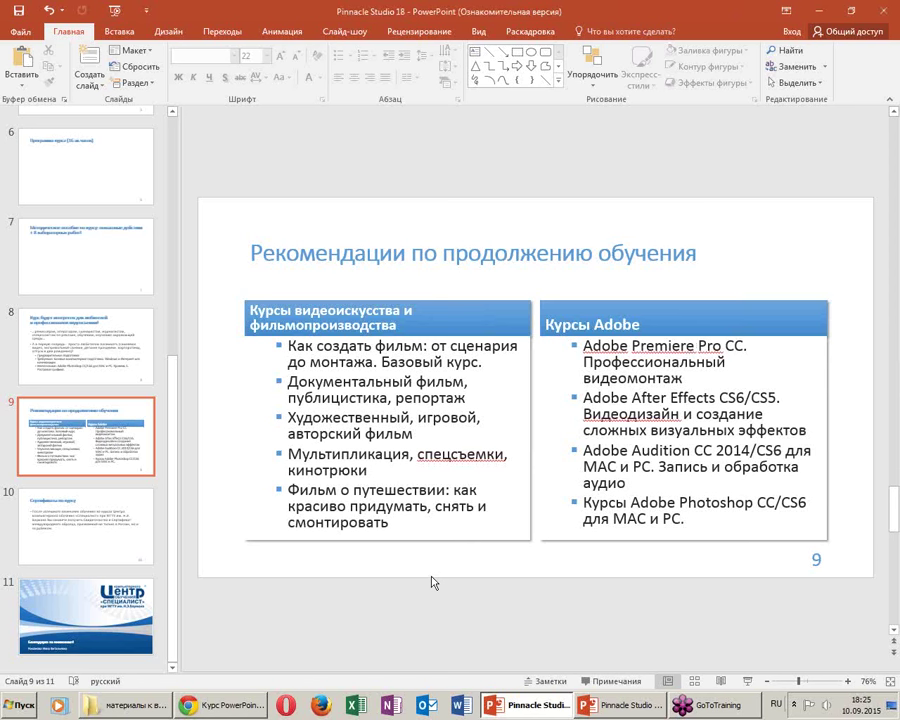
scroll(60, 485, "up", 3)
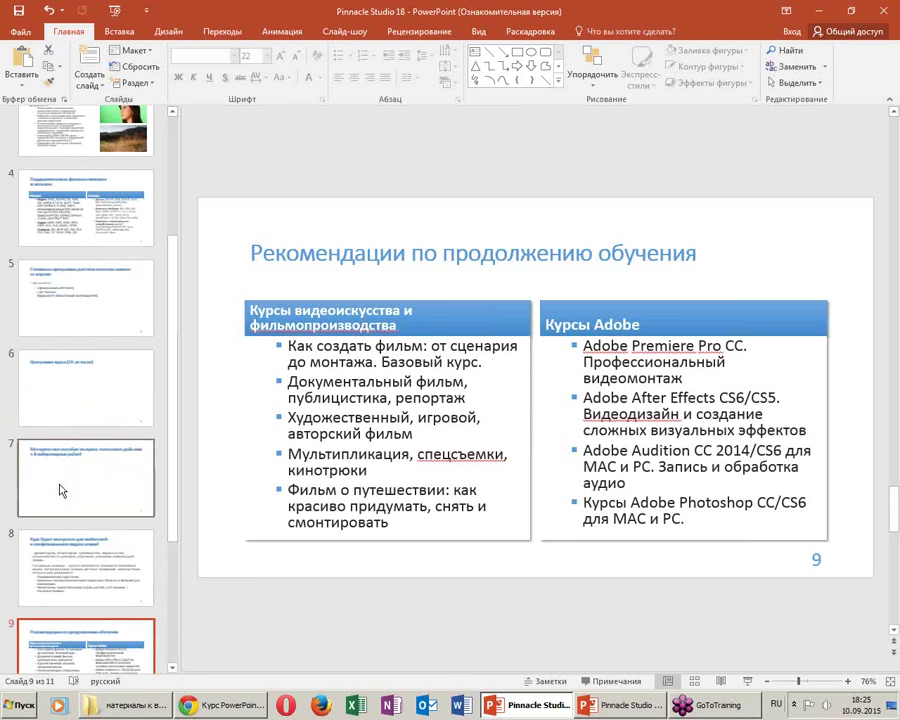
scroll(60, 487, "up", 1)
scroll(60, 485, "up", 2)
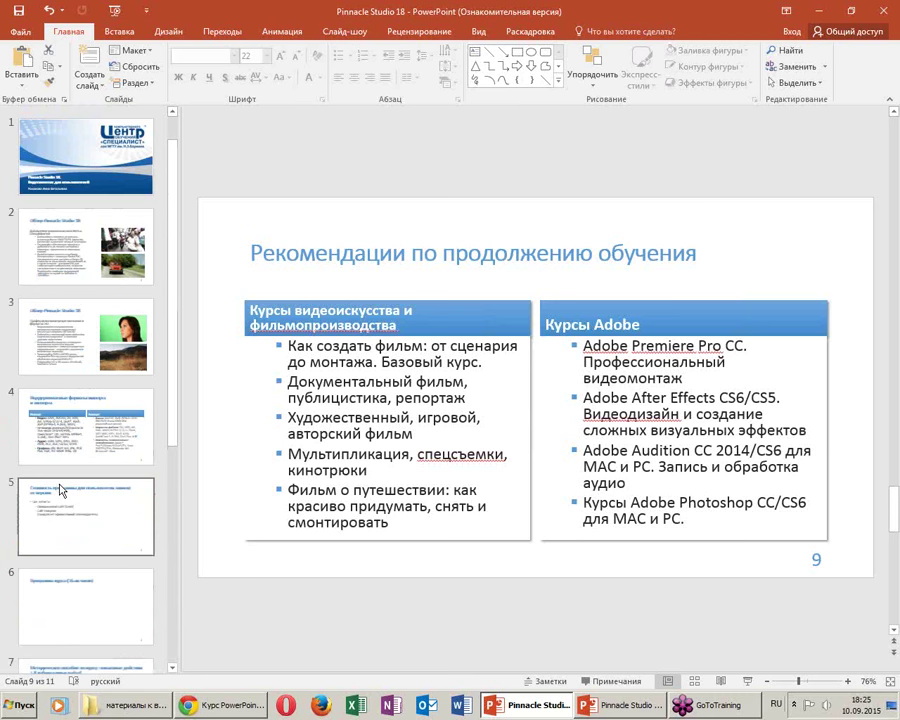
left_click(116, 272)
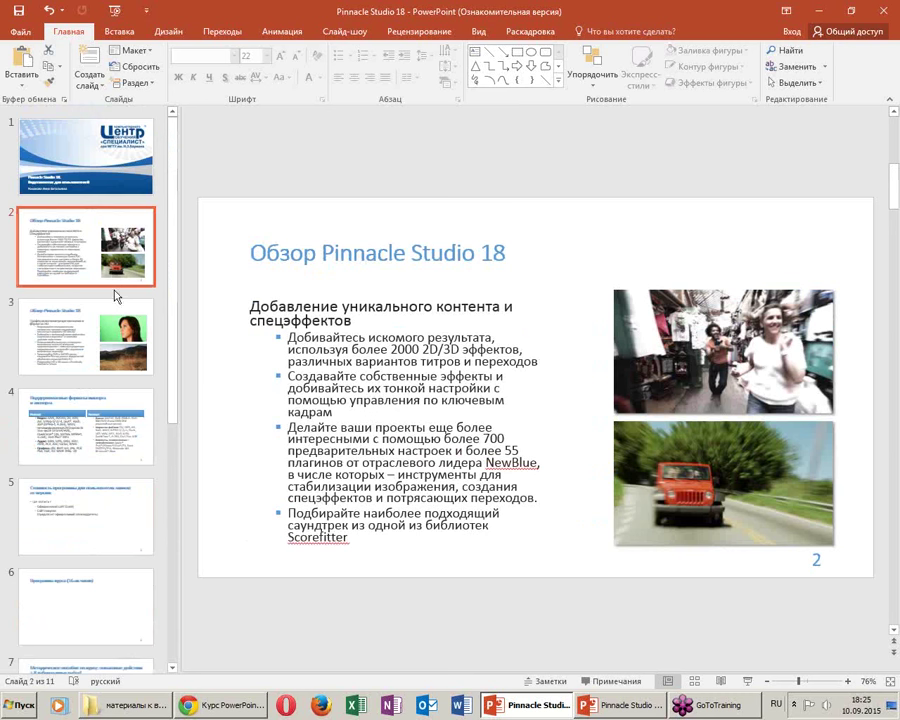
left_click(116, 312)
left_click(115, 280)
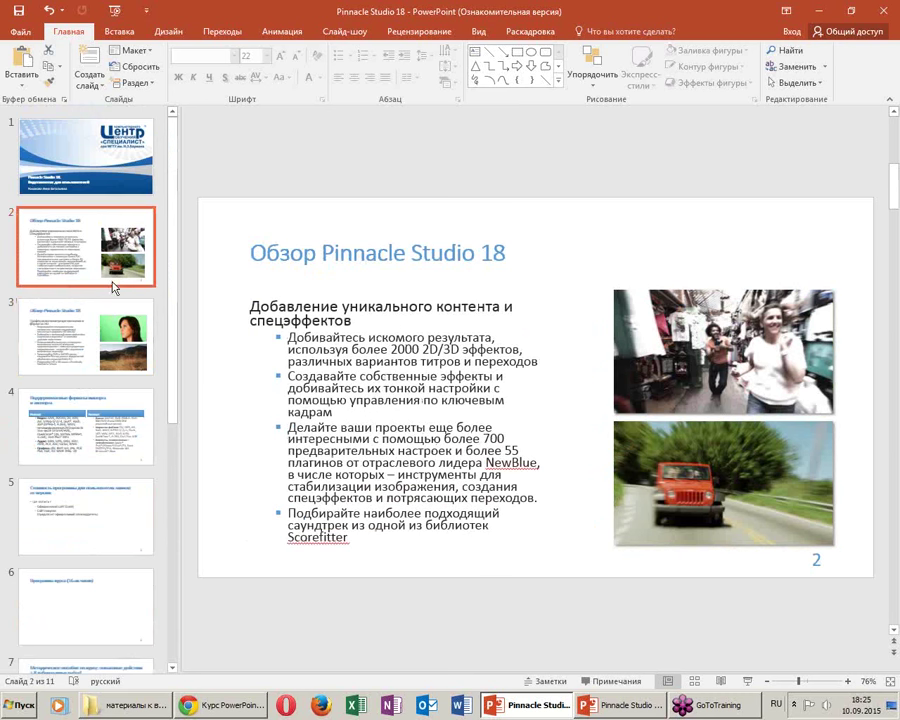
left_click(125, 333)
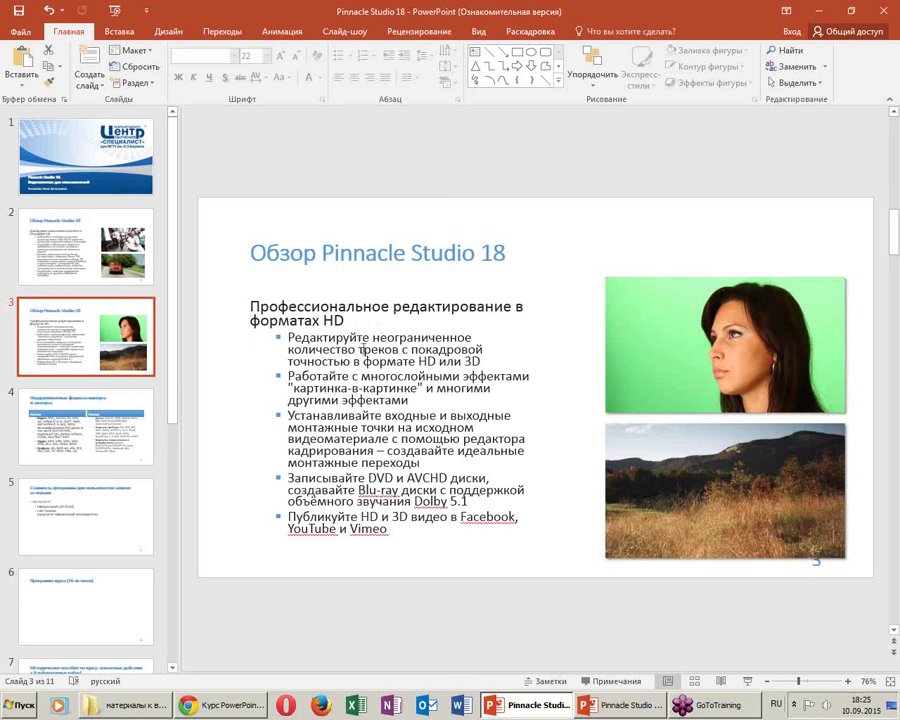
left_click(68, 262)
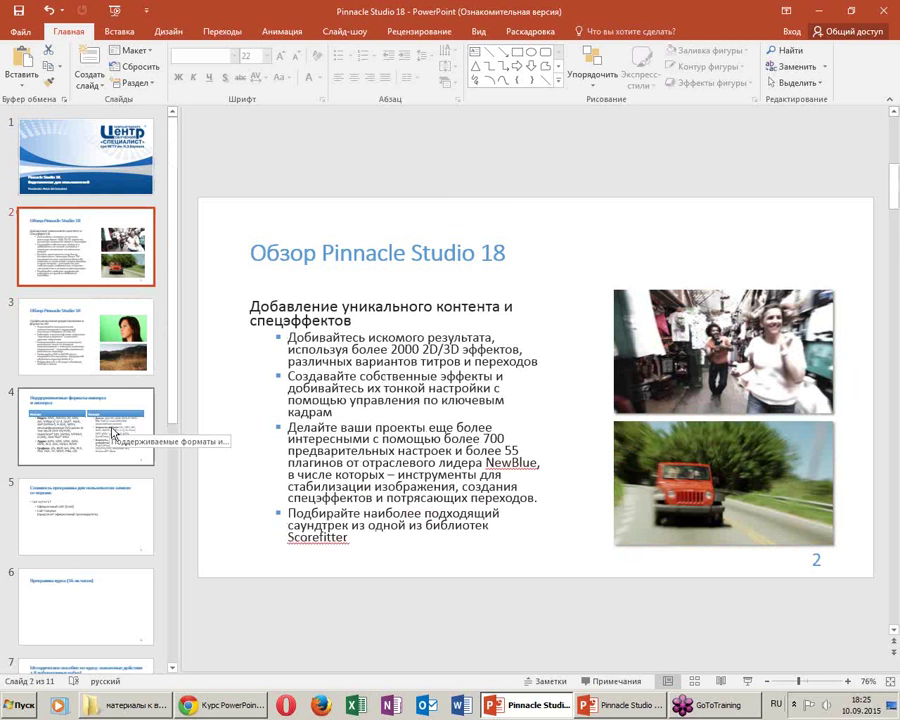
left_click(133, 347)
mouse_move(760, 358)
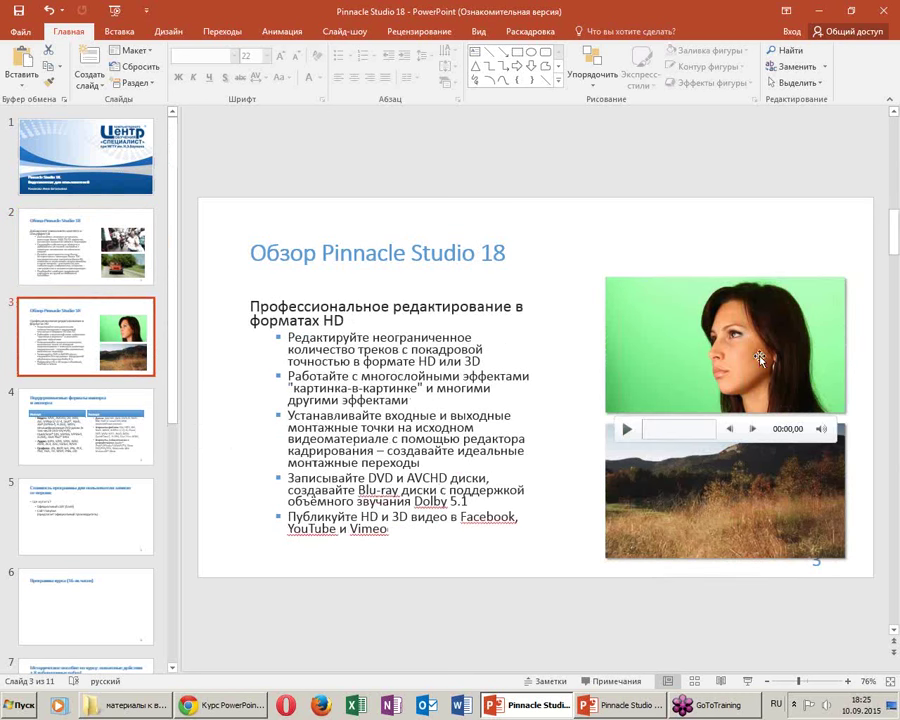
left_click(62, 221)
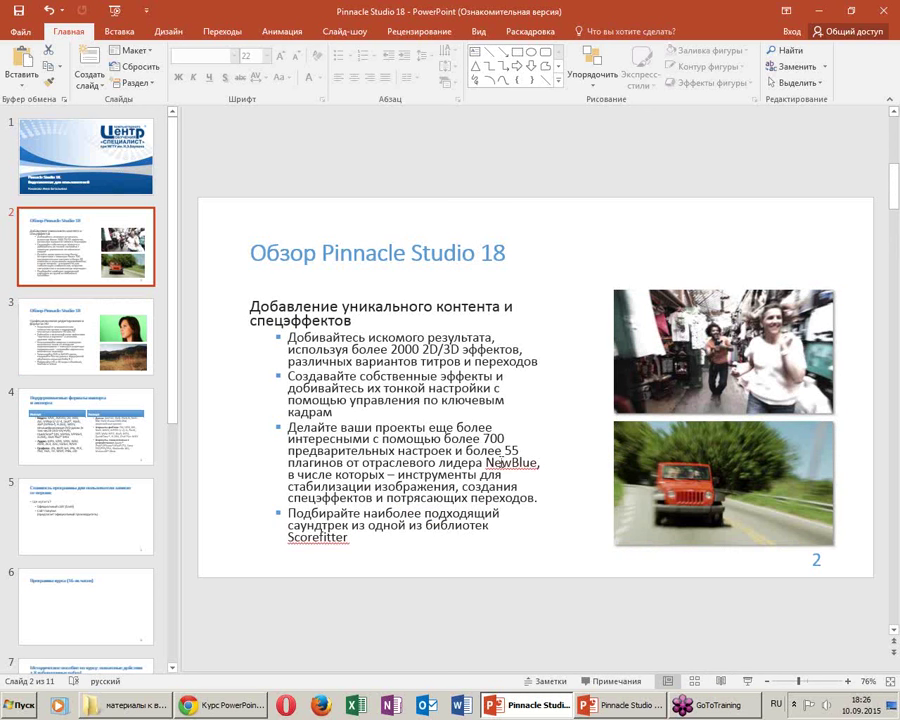
key("ctrl+alt+d")
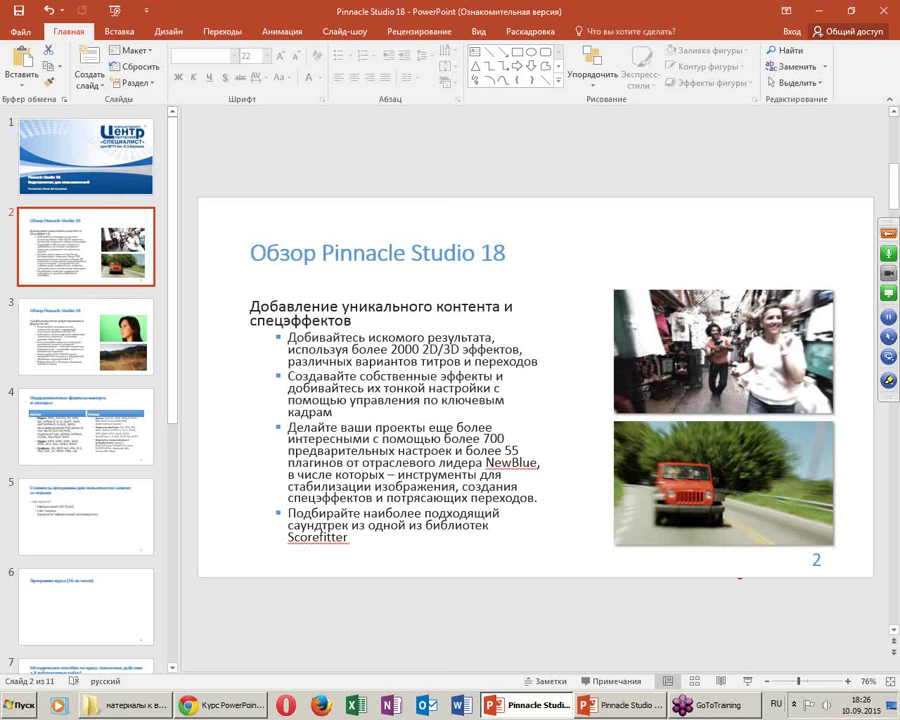
left_click_drag(580, 243, 745, 668)
left_click_drag(715, 612, 790, 602)
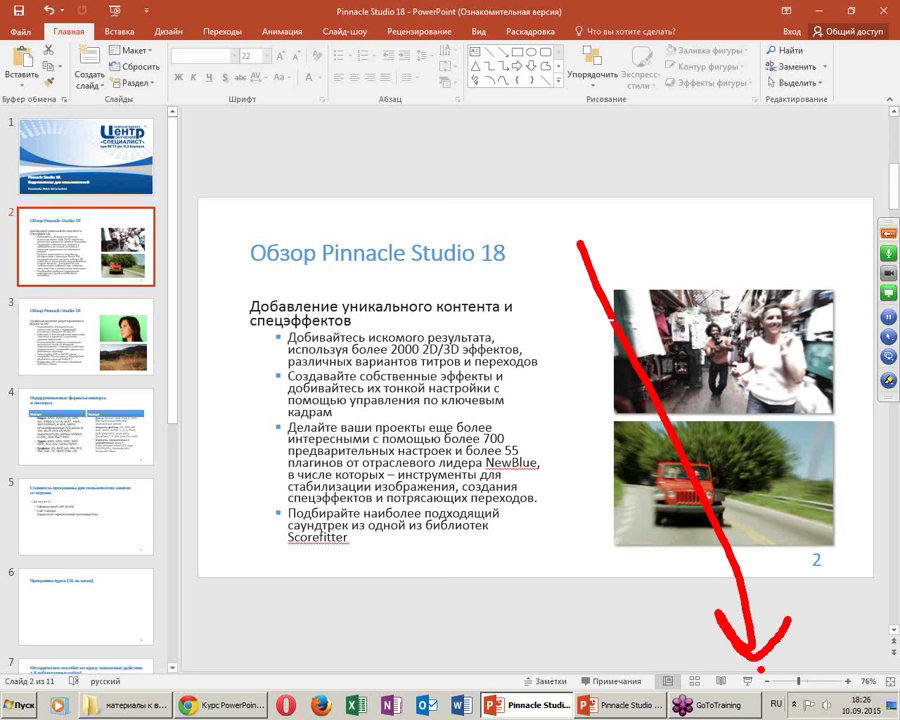
left_click_drag(717, 660, 800, 718)
key("ctrl+alt+d")
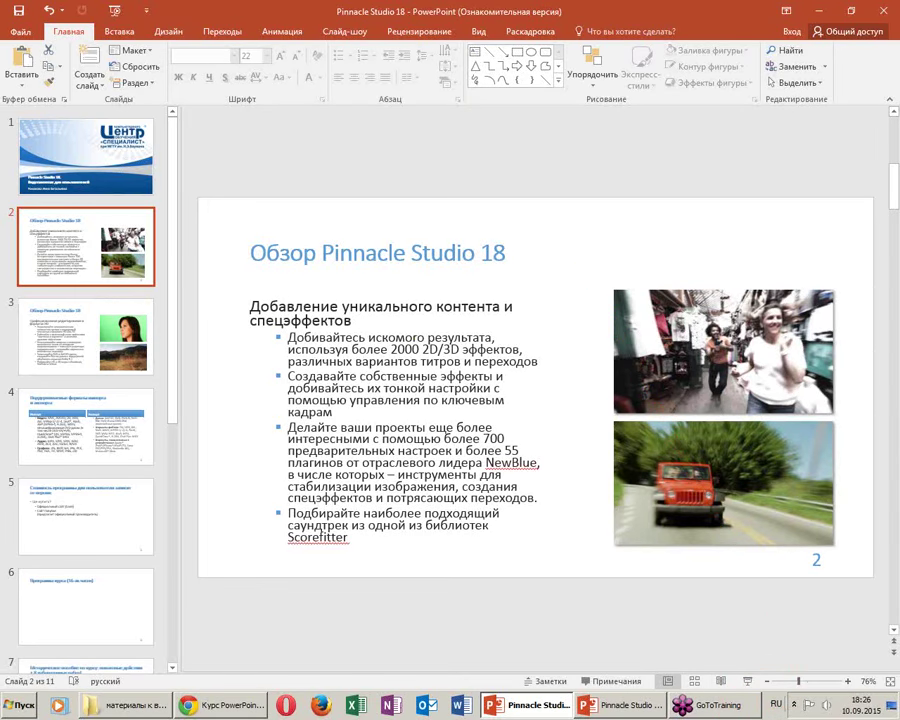
key("shift+F5")
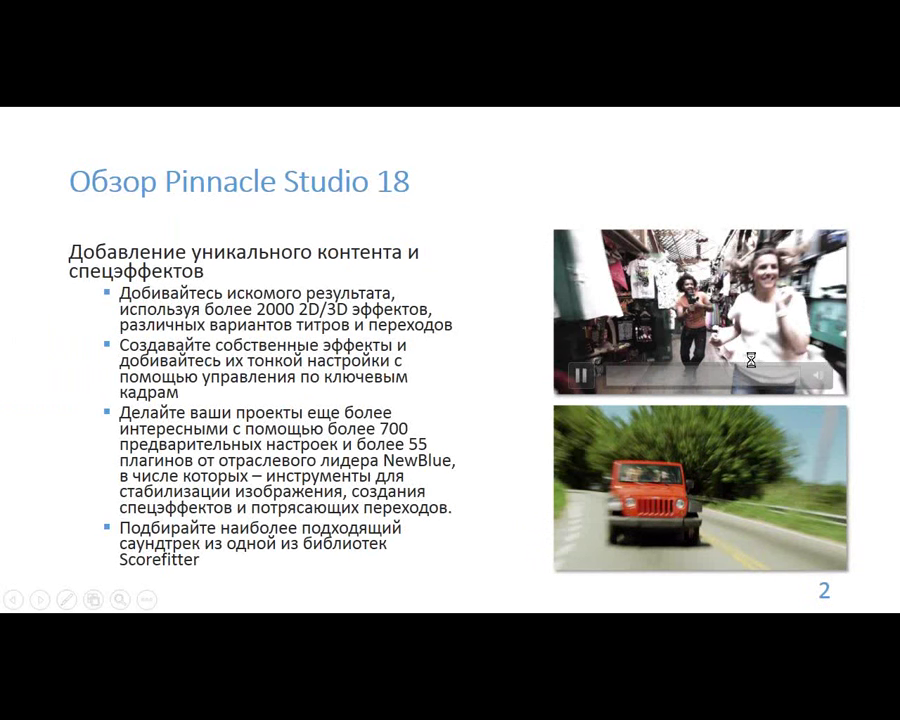
Play the bottom video, pause the top one, then pause and resume the bottom video
left_click(755, 533)
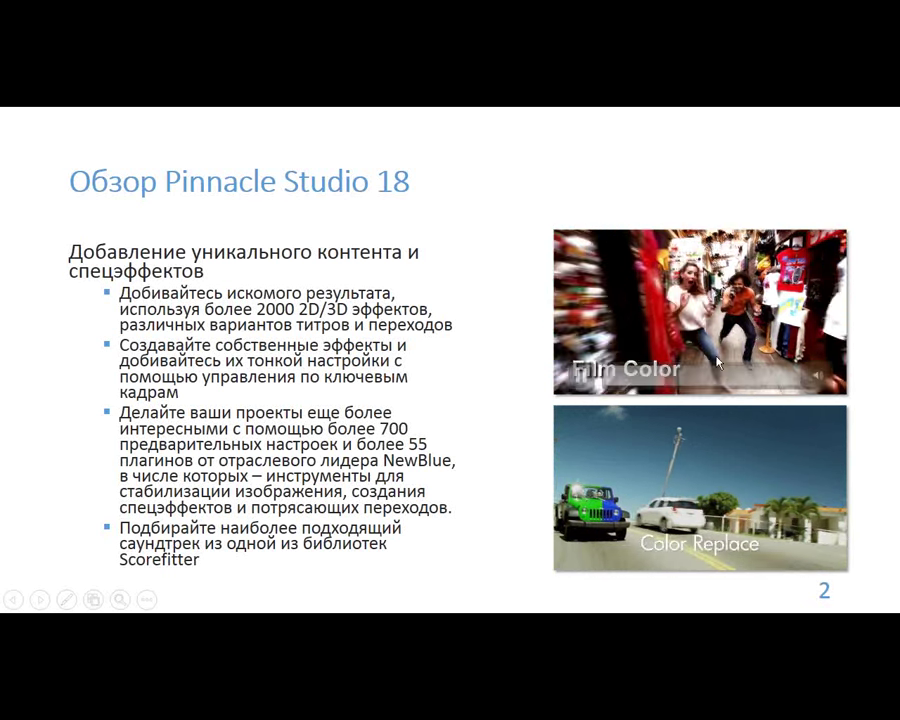
left_click(726, 376)
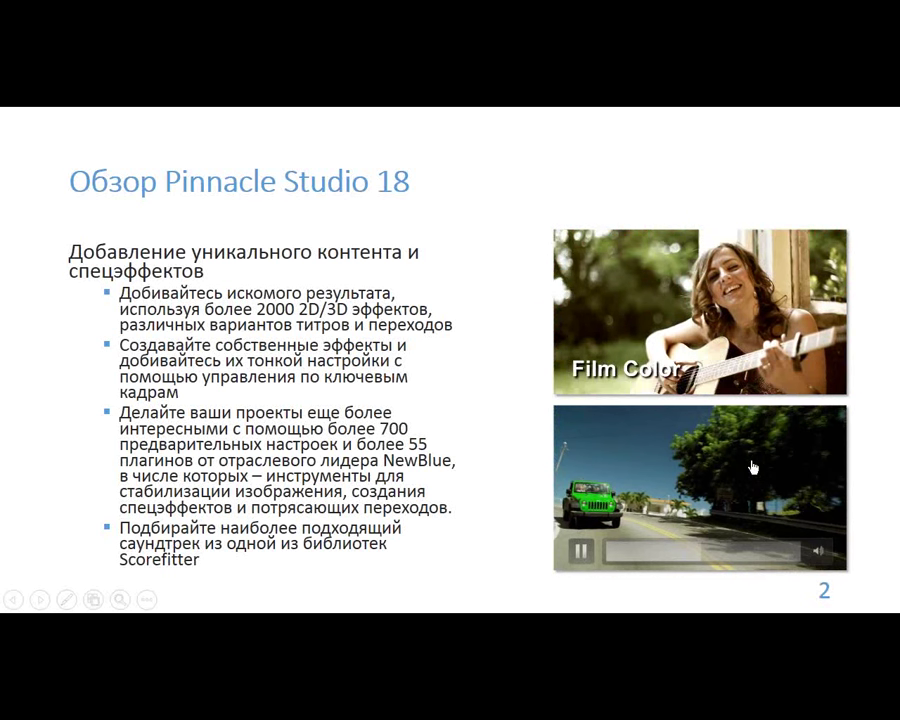
left_click(780, 500)
left_click(742, 493)
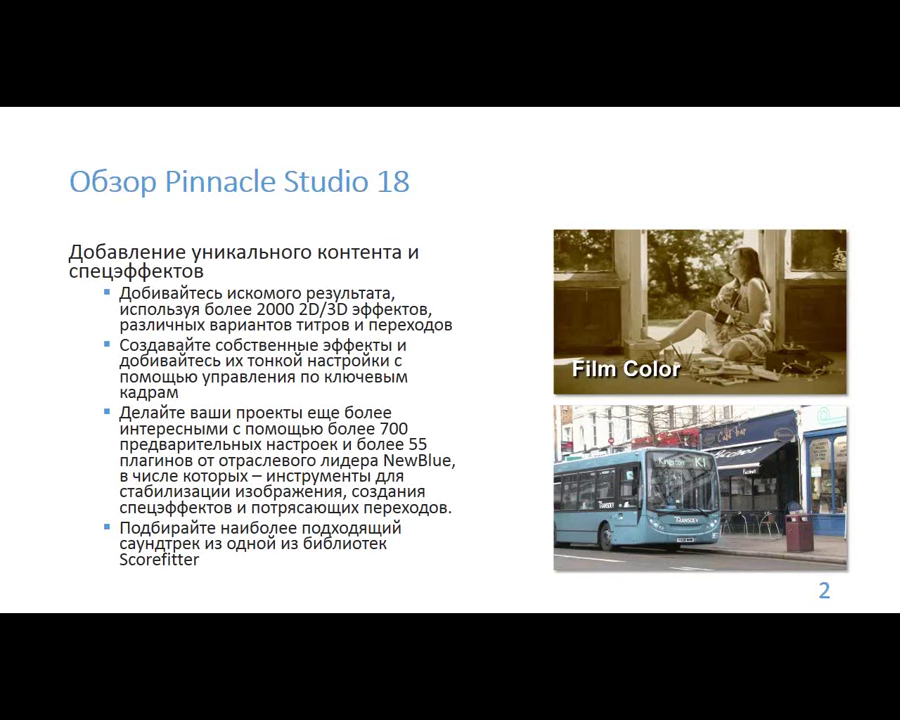
End the slide show, go to the slide 5 pricing slide, and minimize PowerPoint
key("Escape")
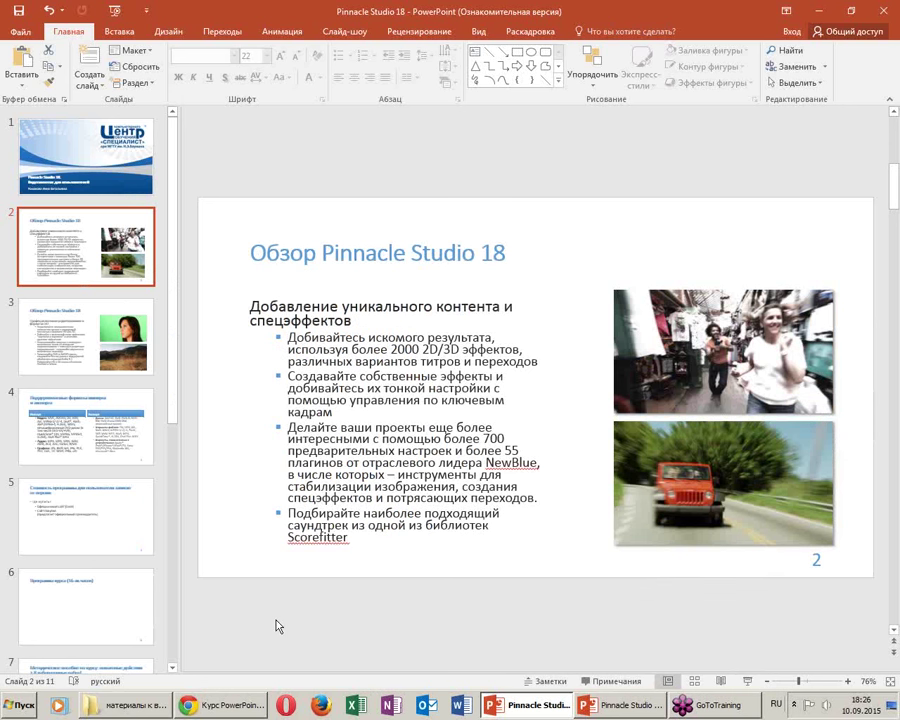
left_click(77, 508)
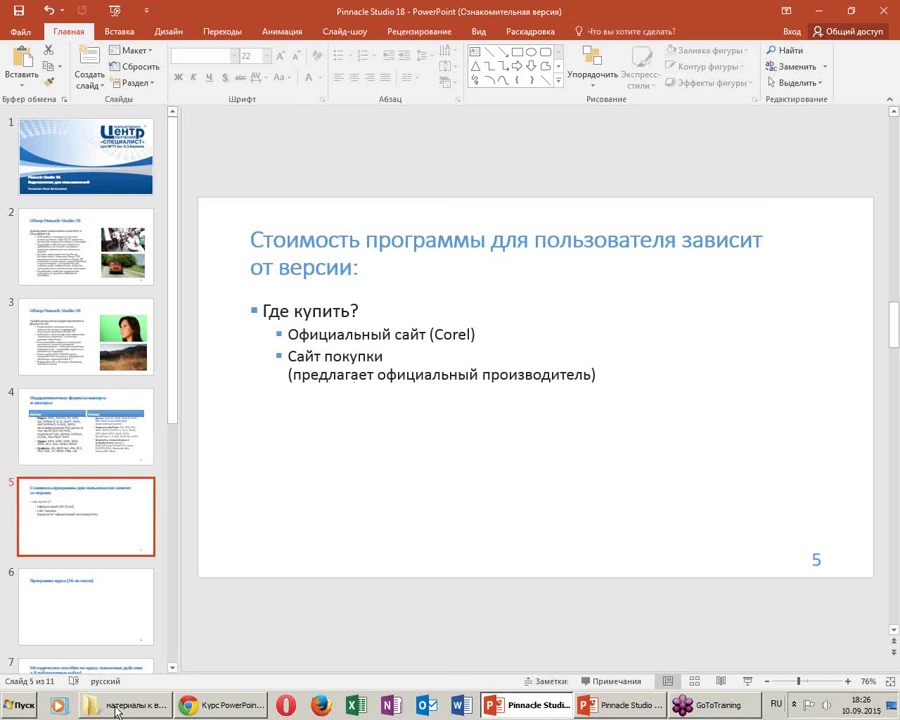
left_click(827, 10)
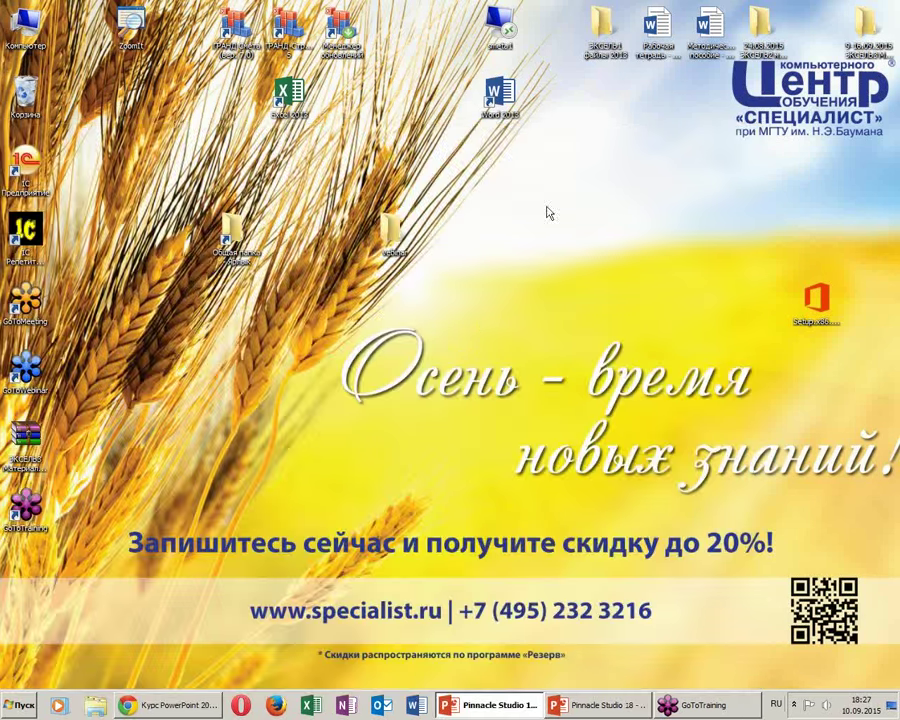
Open the 'content' Word document from the desktop's vebinar folder
left_click(727, 131)
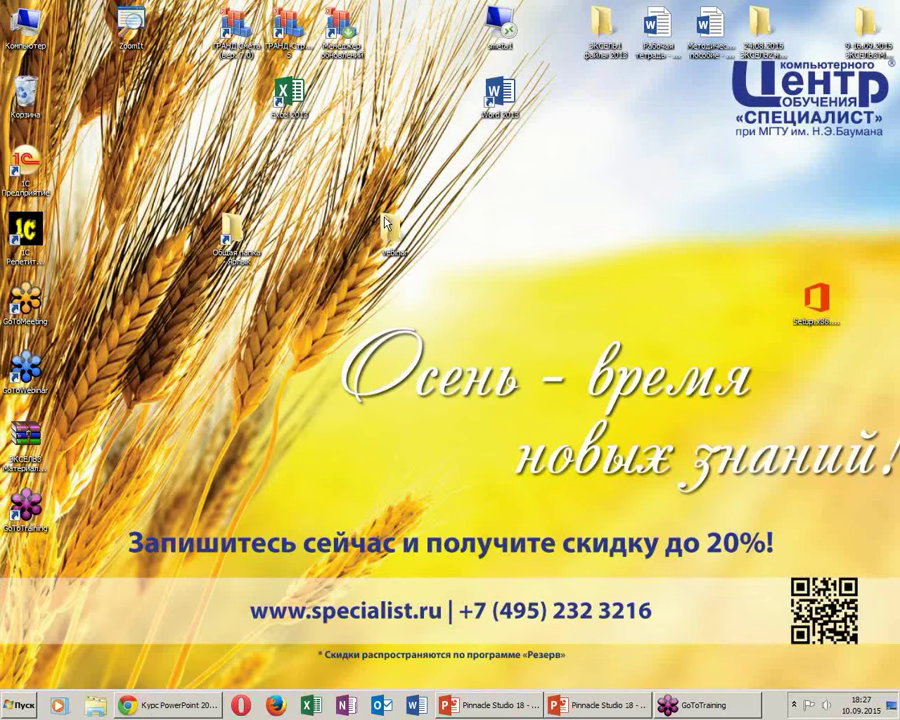
double_click(385, 222)
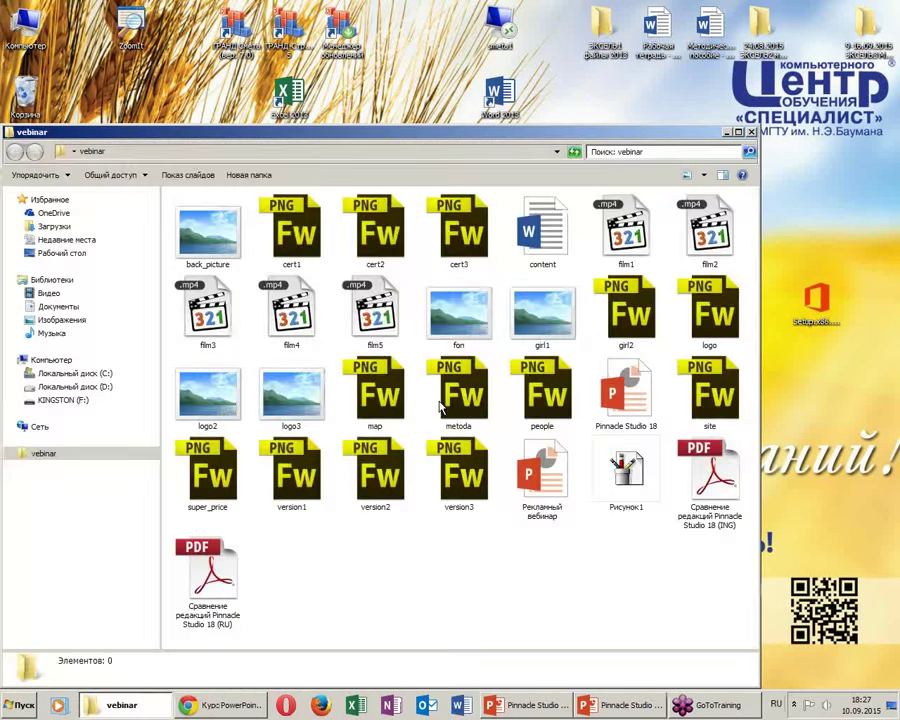
double_click(548, 240)
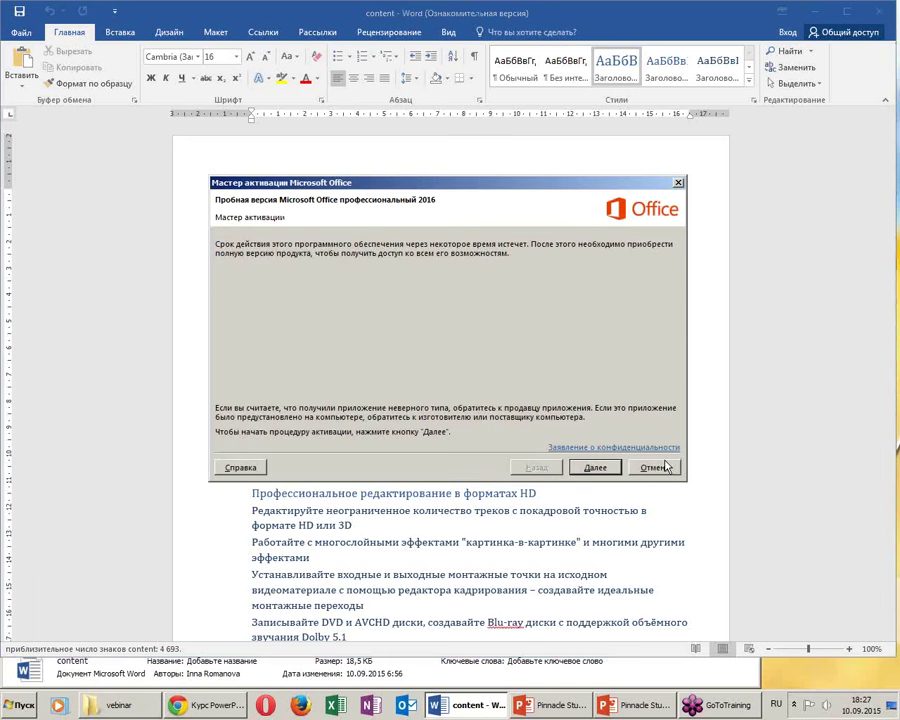
Dismiss the activation prompt and change the Ultimate electronic price from 5 052,26 to 6 052,26 руб
left_click(663, 465)
scroll(424, 356, "down", 4)
scroll(426, 372, "down", 4)
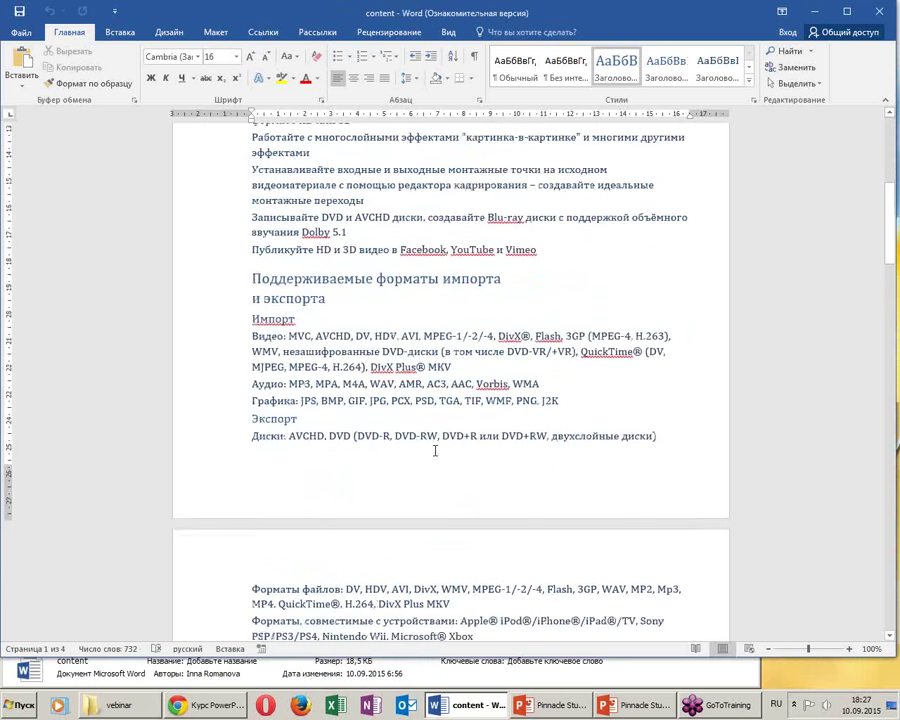
scroll(431, 463, "down", 3)
scroll(430, 460, "down", 4)
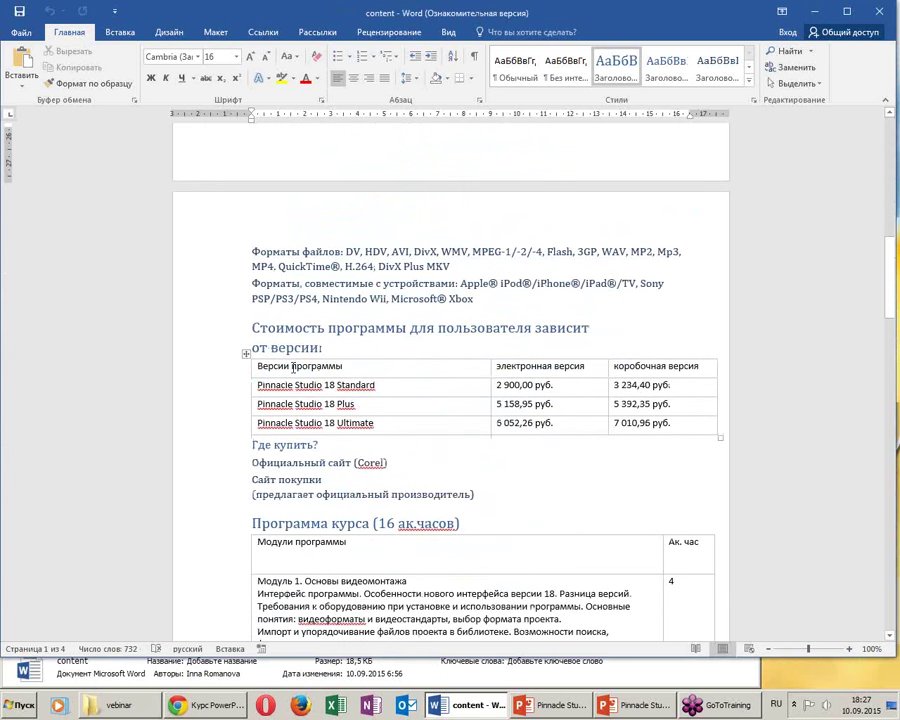
left_click(499, 423)
key("Delete")
type("6")
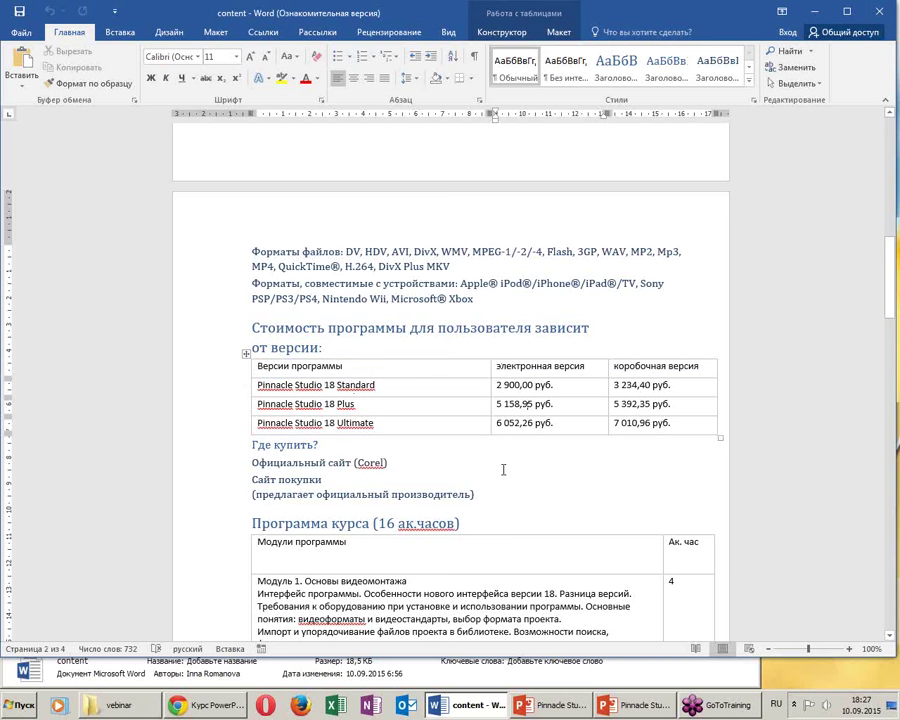
Select the Word price table and return to the PowerPoint presentation
scroll(503, 469, "down", 2)
scroll(497, 472, "up", 3)
scroll(385, 492, "up", 2)
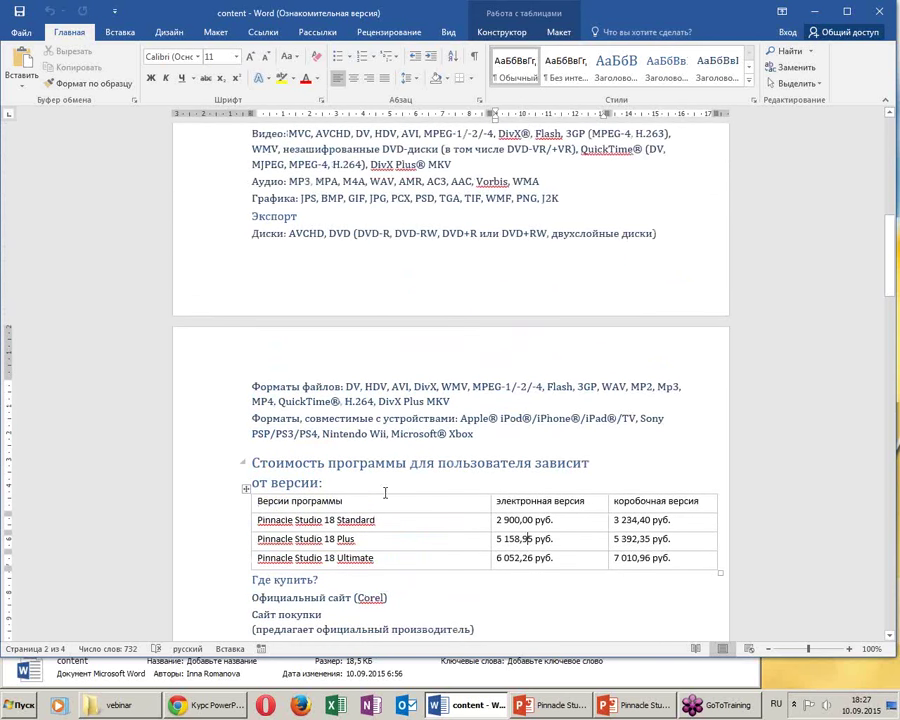
scroll(385, 492, "down", 2)
scroll(342, 424, "down", 1)
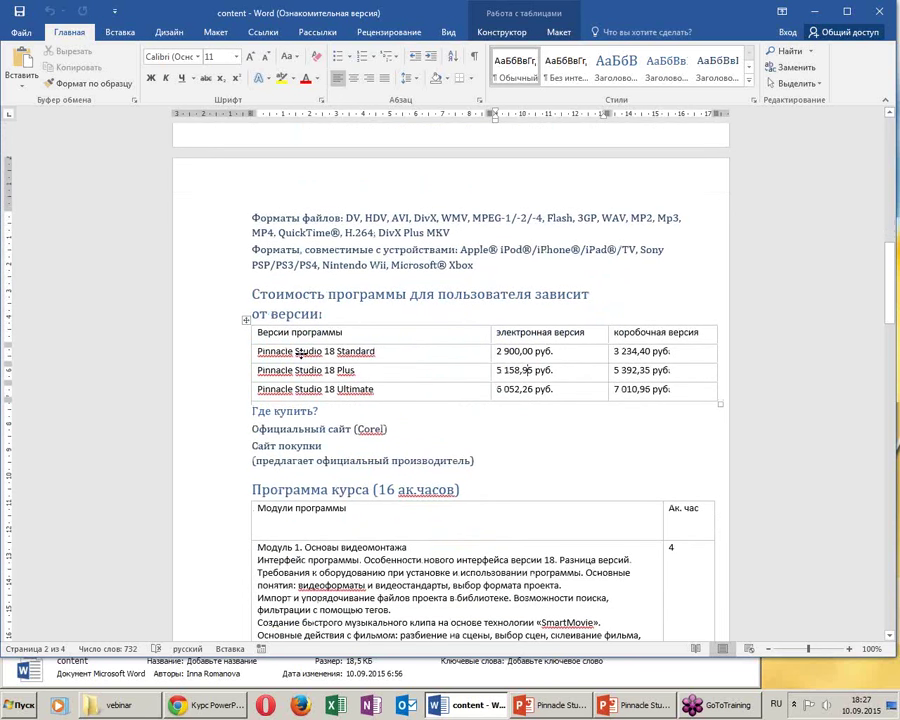
left_click(245, 320)
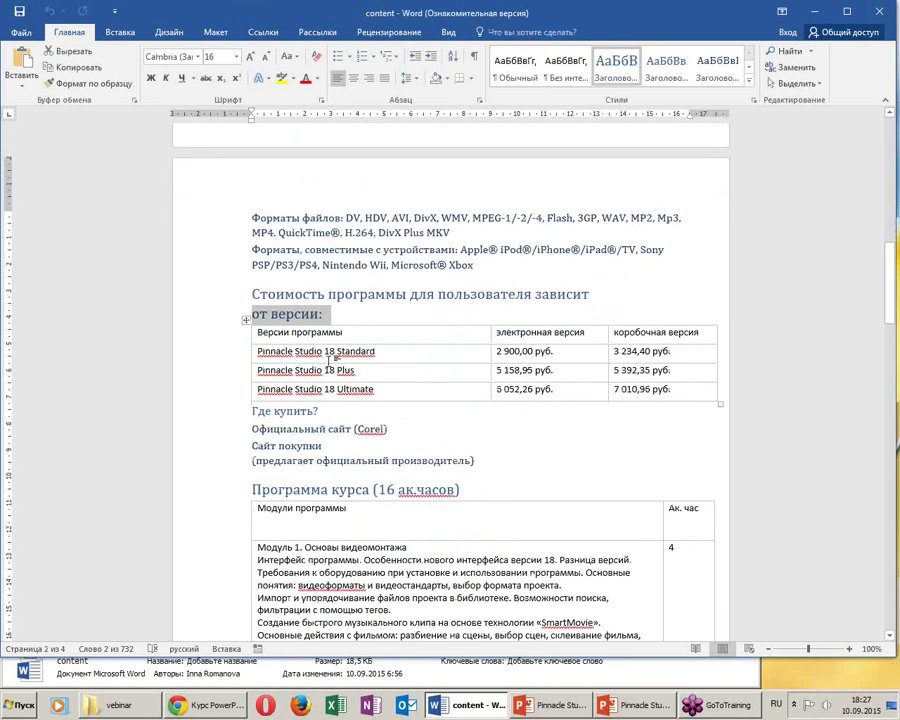
left_click(255, 325)
left_click(246, 320)
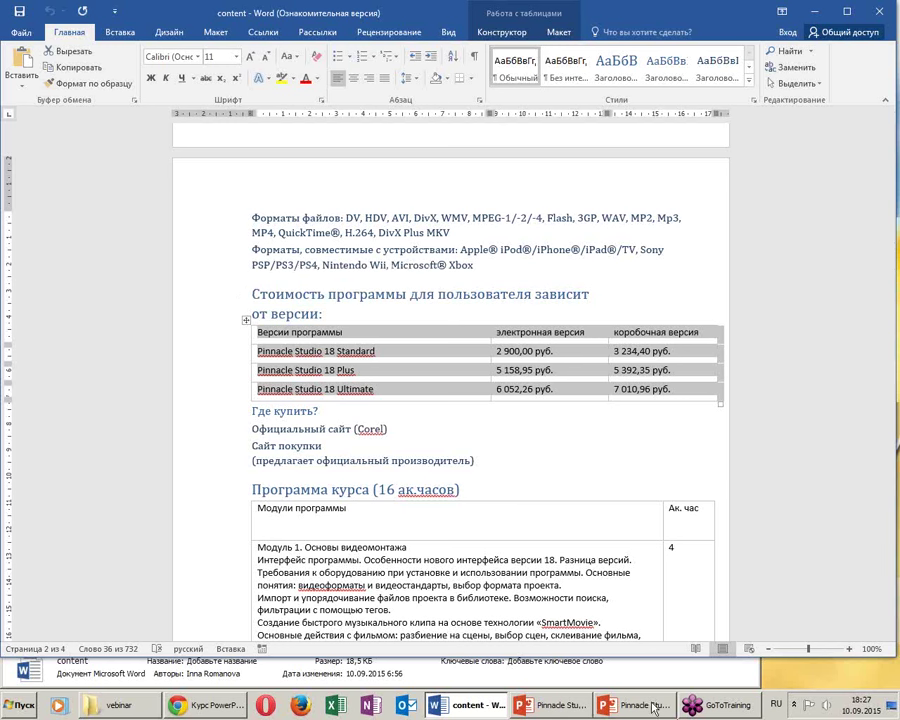
left_click(565, 707)
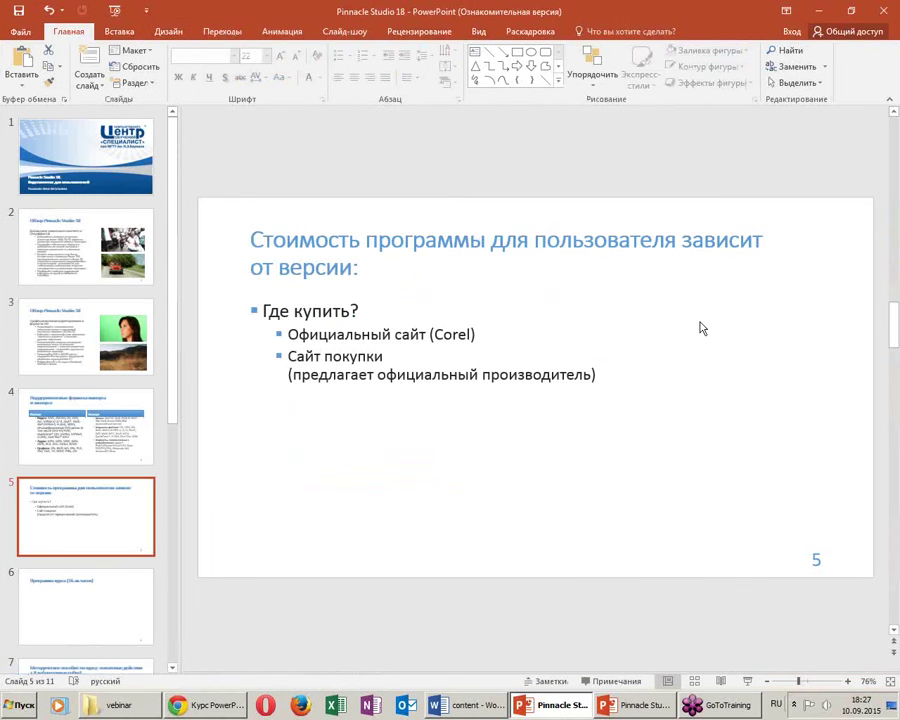
Paste the price table onto slide 5 in its blue style and move it to the upper right
left_click(593, 503)
key("ctrl+v")
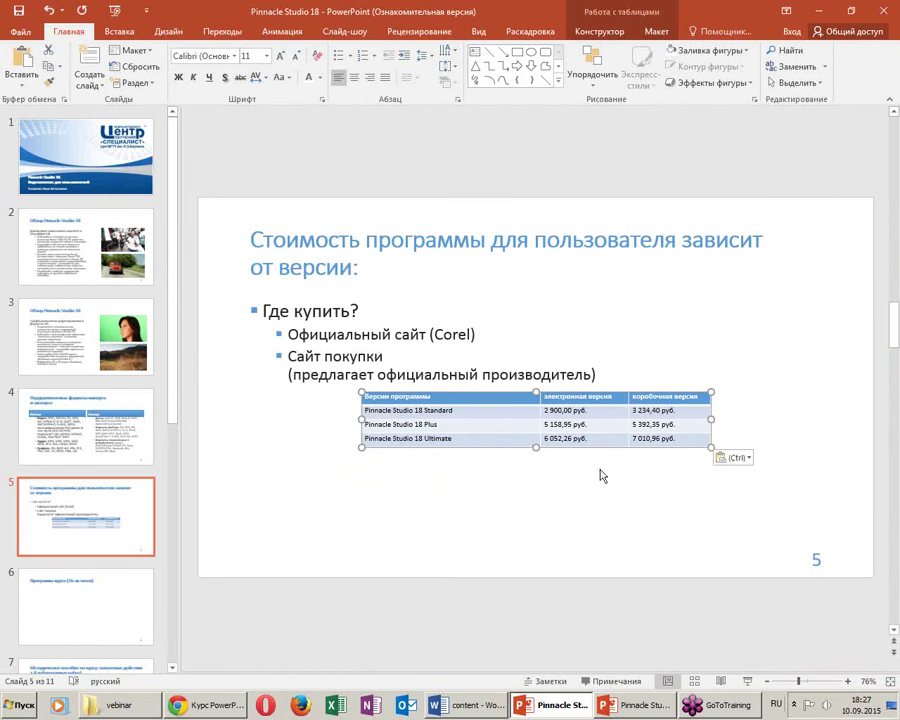
left_click(722, 458)
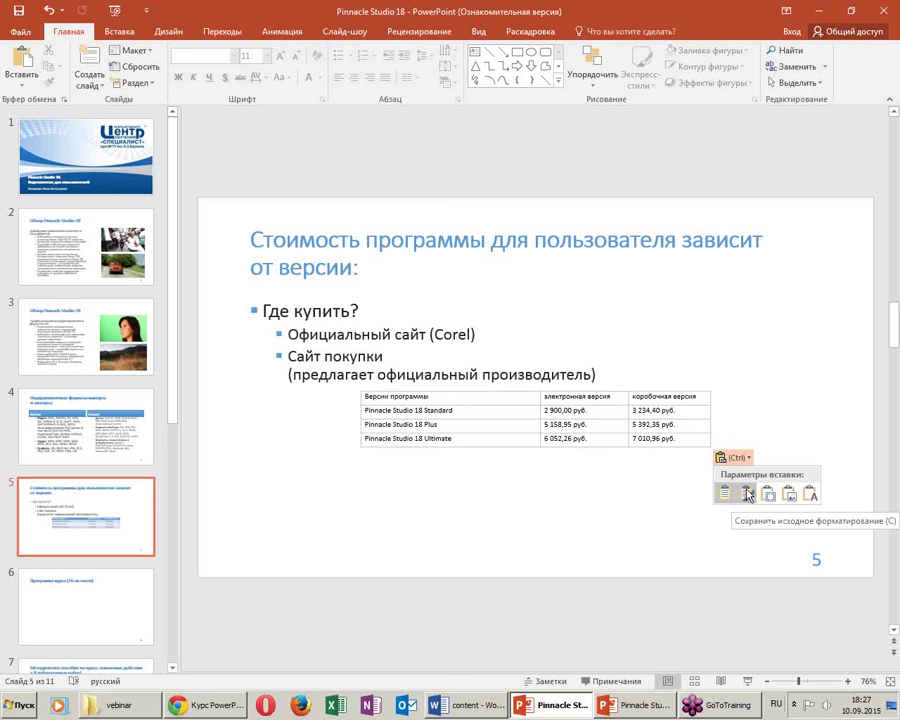
left_click(725, 495)
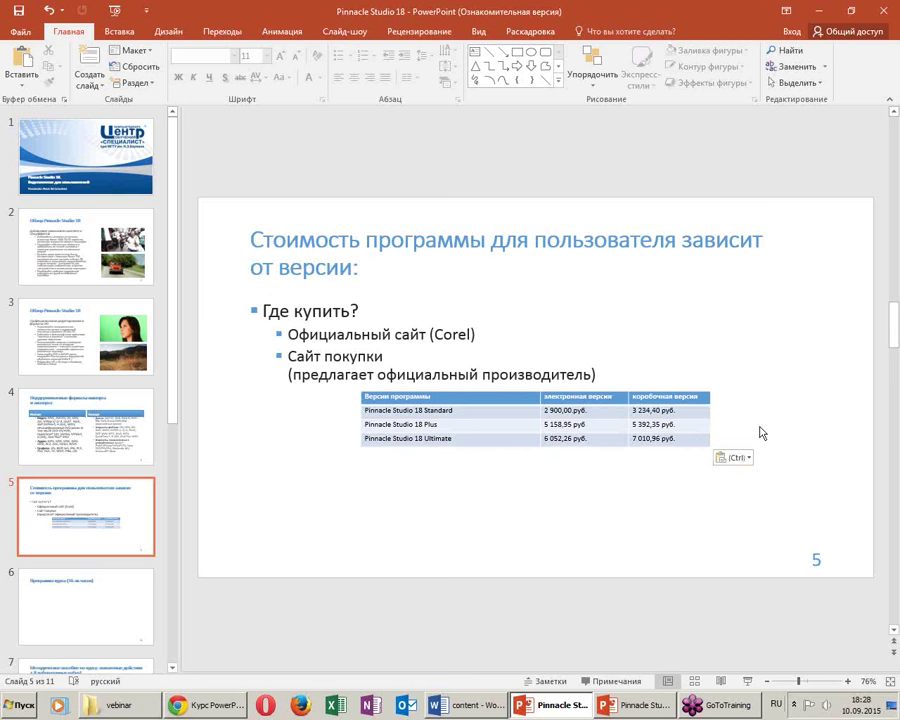
left_click(660, 392)
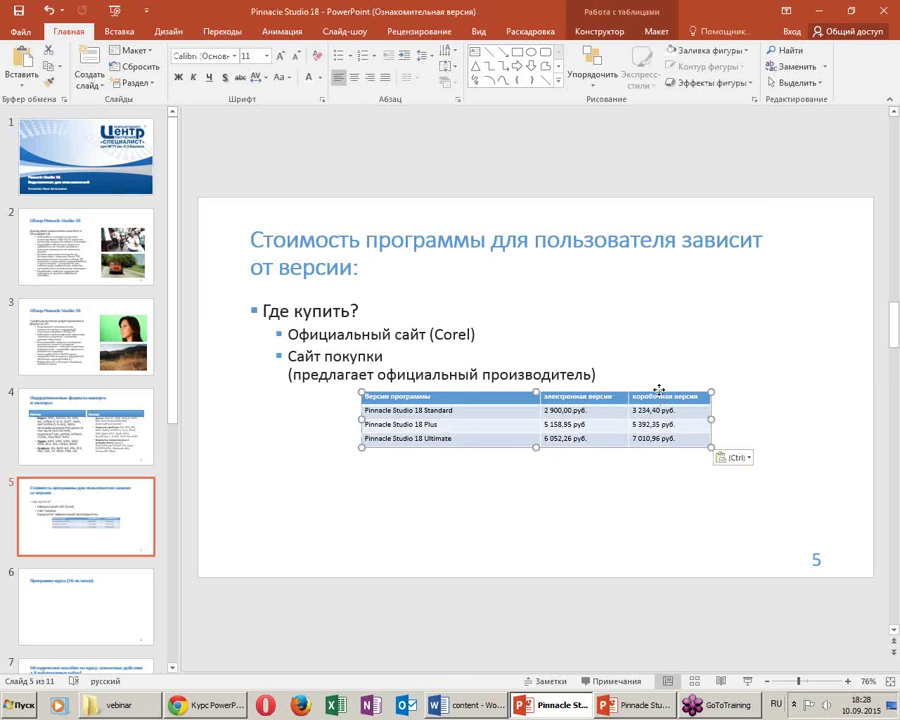
mouse_move(659, 390)
left_mouse_down()
mouse_move(700, 400)
mouse_move(775, 292)
left_mouse_up()
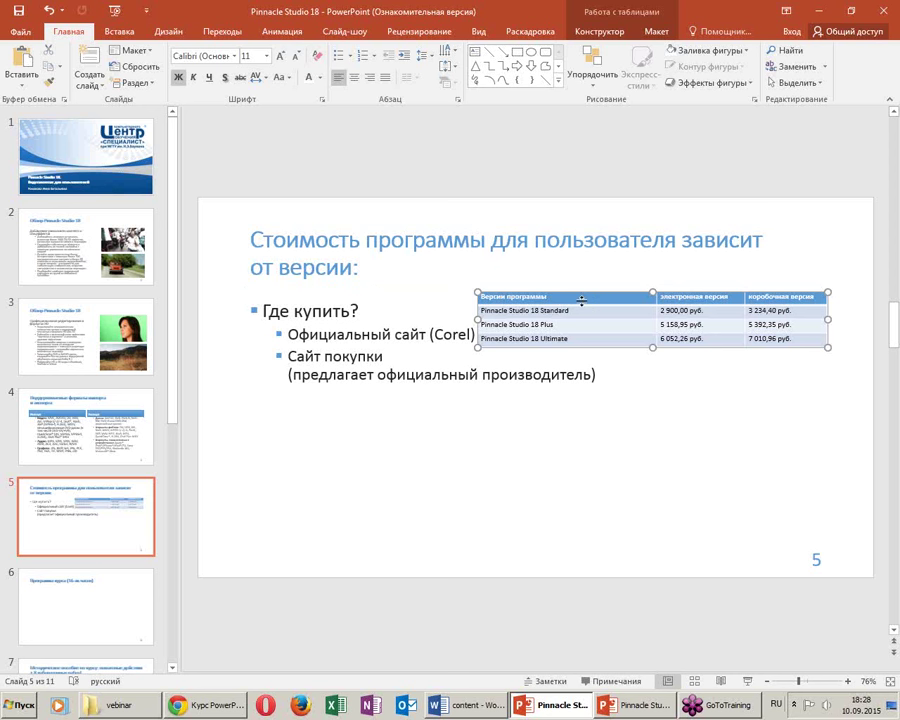
Move the «Где купить?» text box lower and to the right, and remove its bullet
left_click(538, 298)
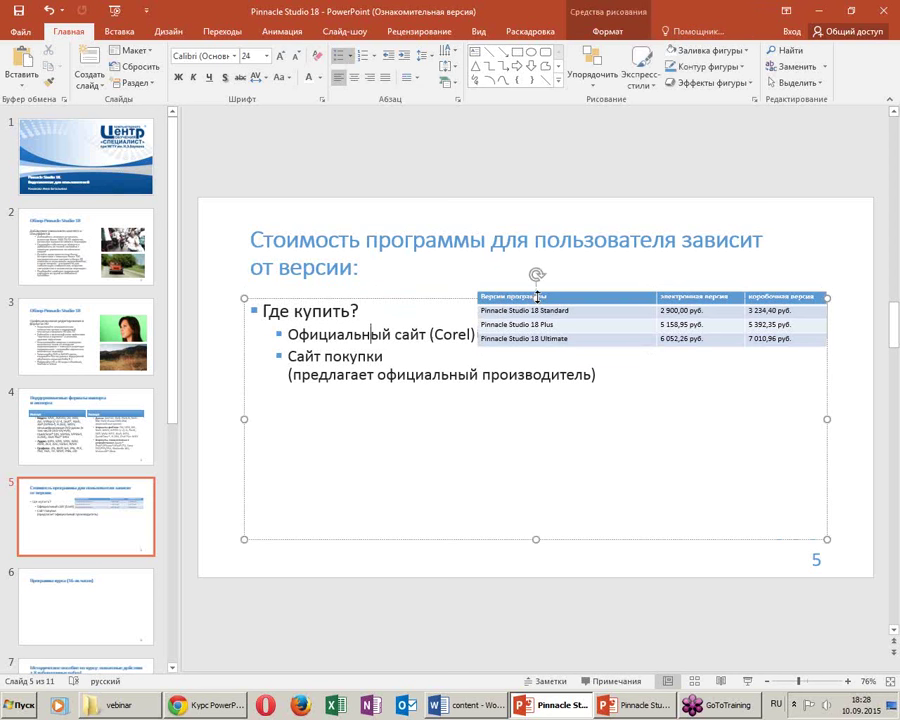
left_click_drag(535, 298, 548, 441)
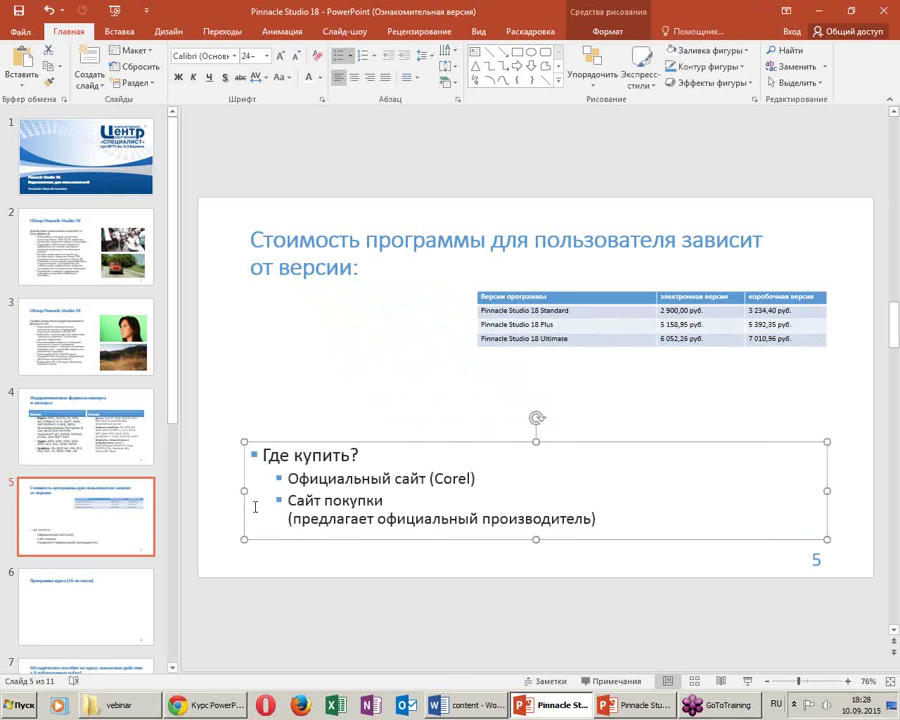
left_click_drag(240, 488, 477, 500)
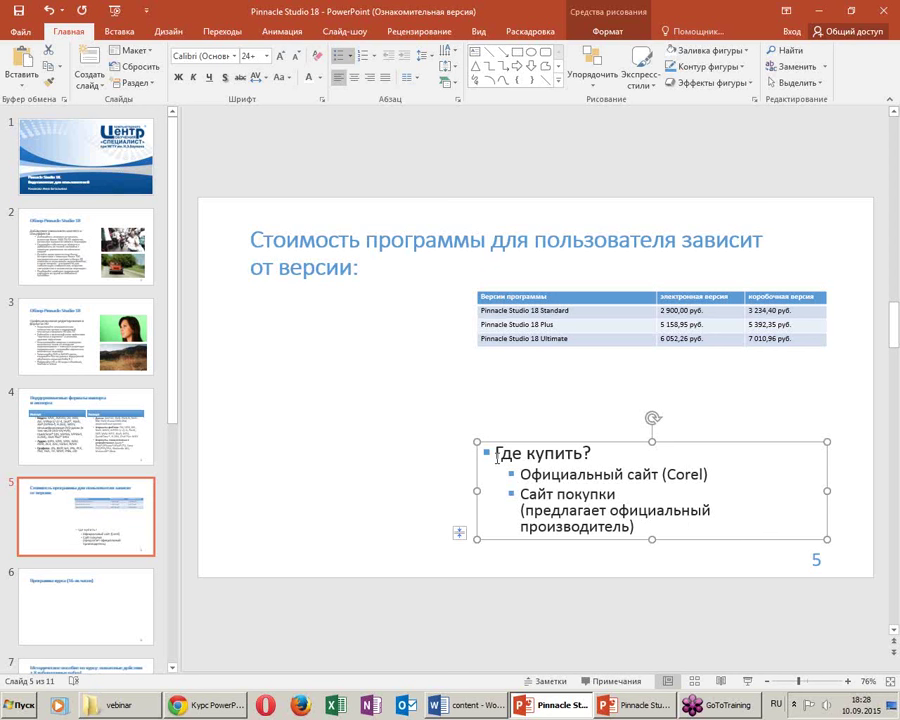
left_click(497, 457)
key("BackSpace")
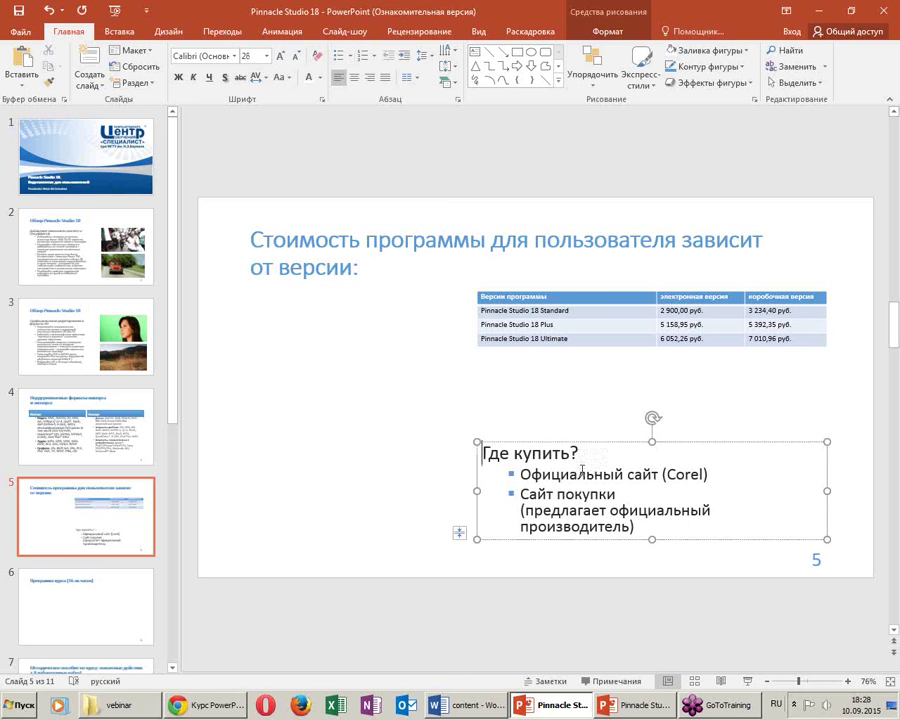
left_click_drag(651, 441, 657, 476)
Enlarge the price table by dragging its lower-left corner outward
left_click(535, 348)
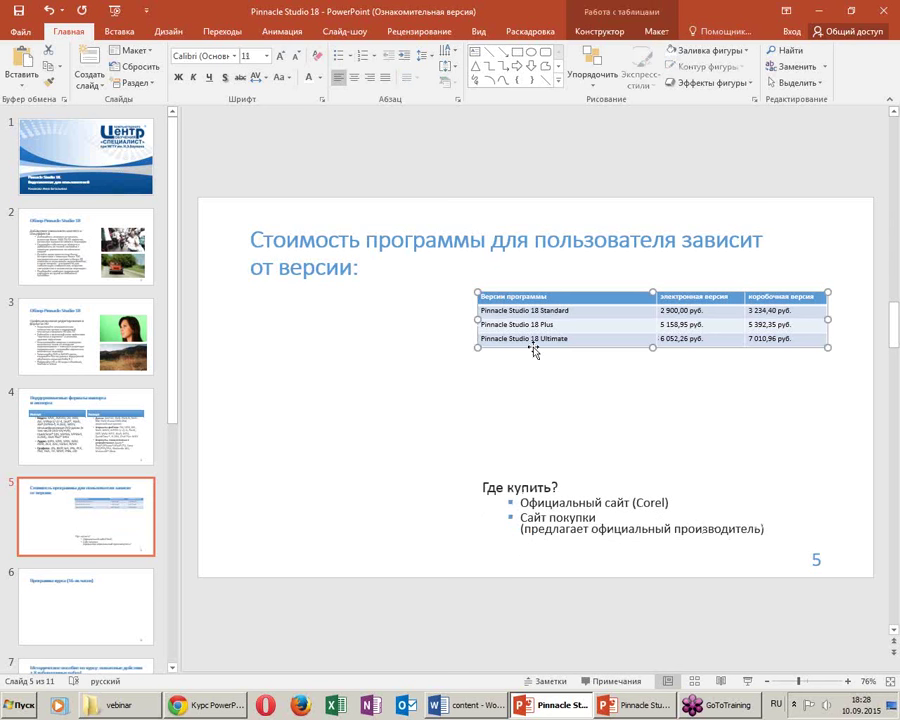
mouse_move(476, 349)
left_mouse_down()
mouse_move(398, 411)
mouse_move(452, 373)
mouse_move(463, 390)
left_mouse_up()
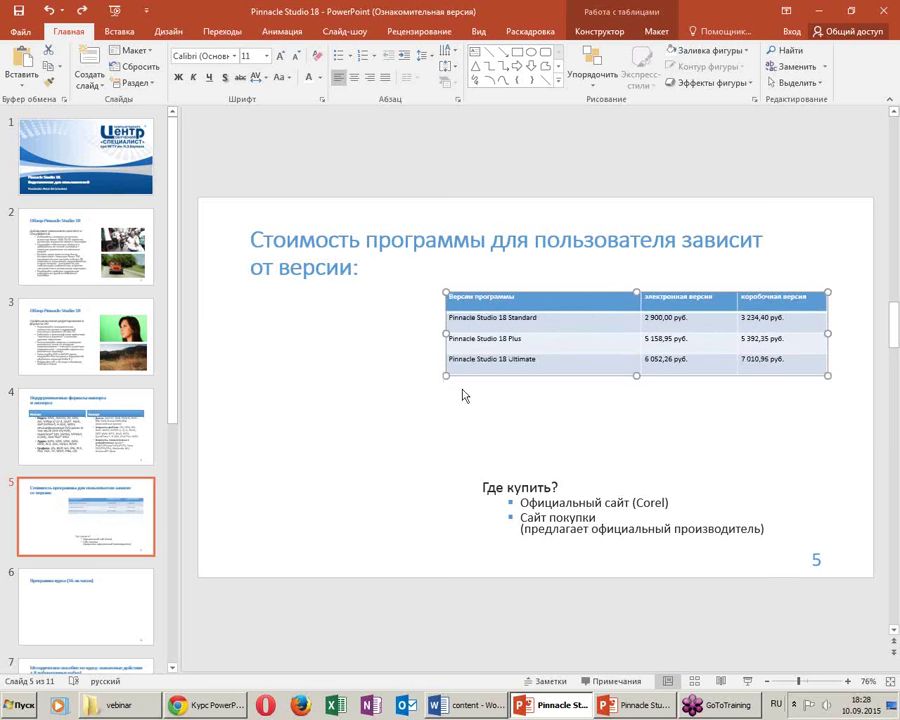
key("ctrl+z")
key("ctrl+z")
key("ctrl+z")
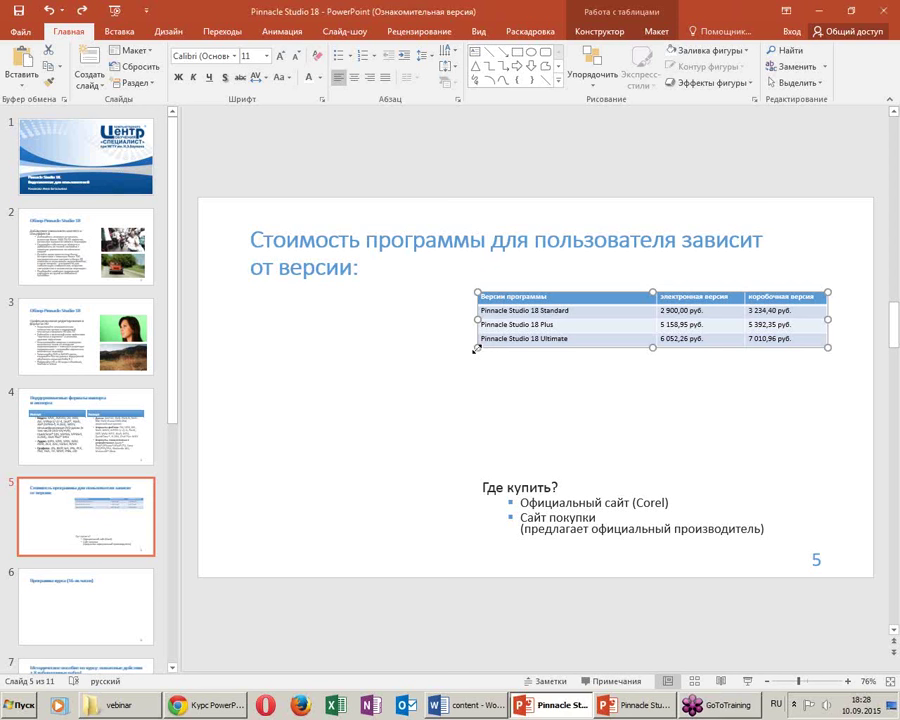
mouse_move(477, 348)
left_mouse_down()
mouse_move(312, 374)
mouse_move(414, 356)
left_mouse_up()
Move the «Где купить?» text box up and left, and widen it
left_click(557, 505)
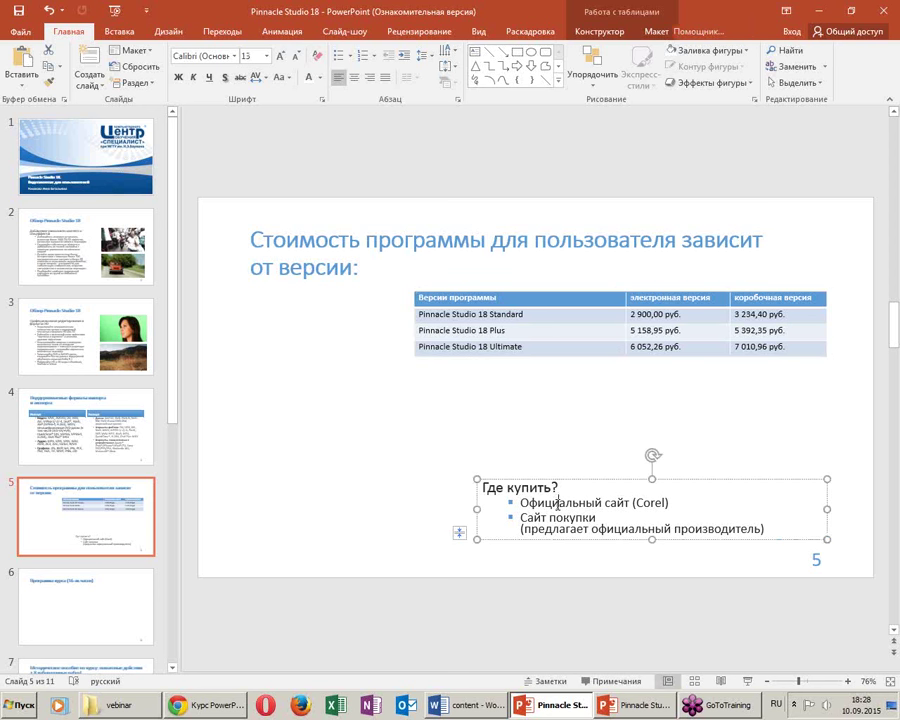
left_click_drag(557, 479, 494, 453)
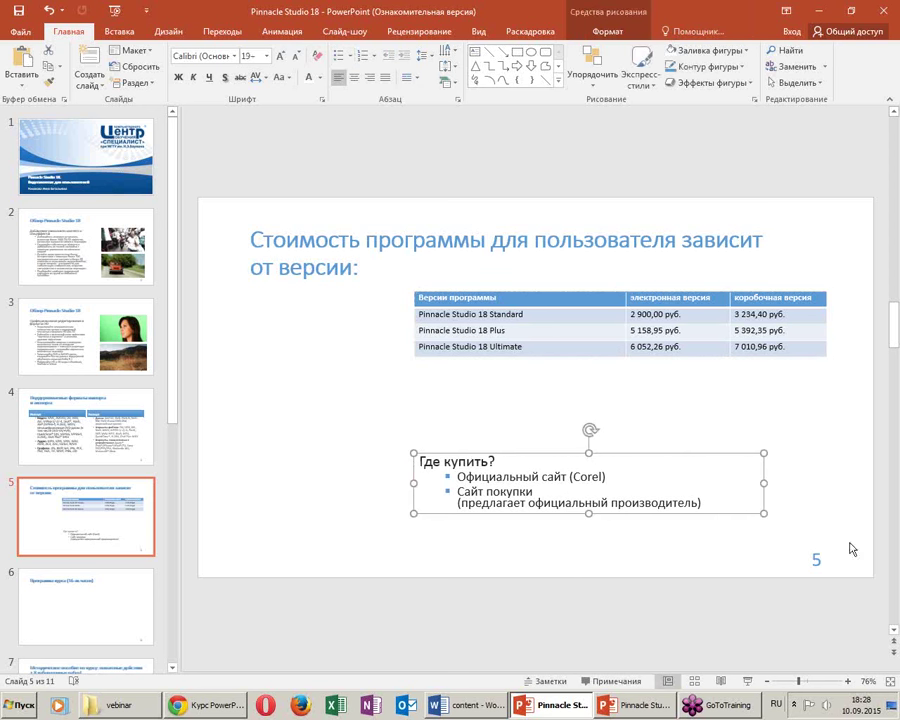
left_click_drag(764, 483, 828, 483)
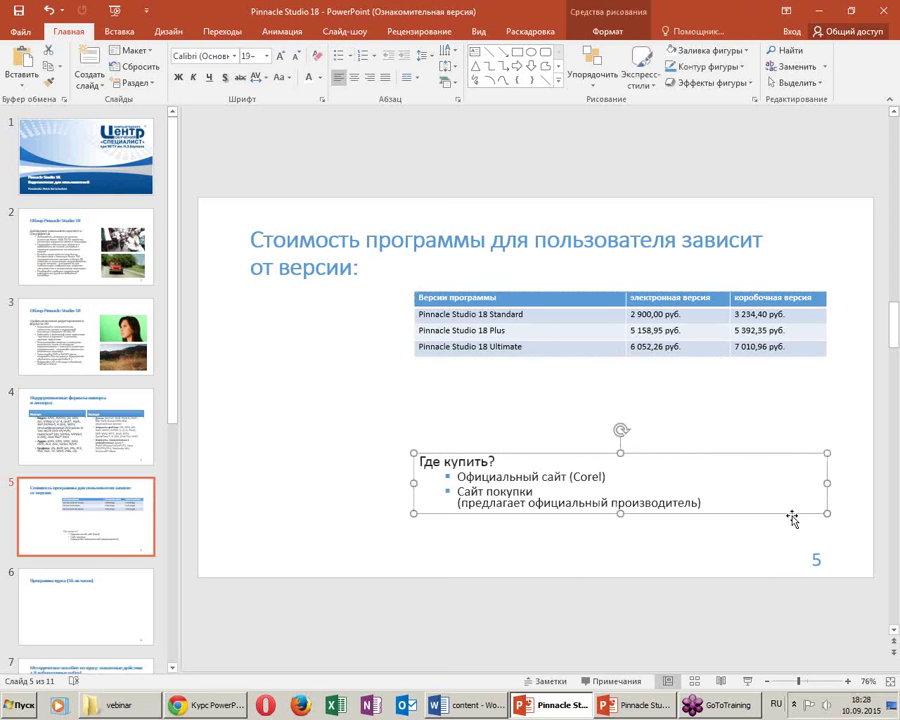
left_click(645, 555)
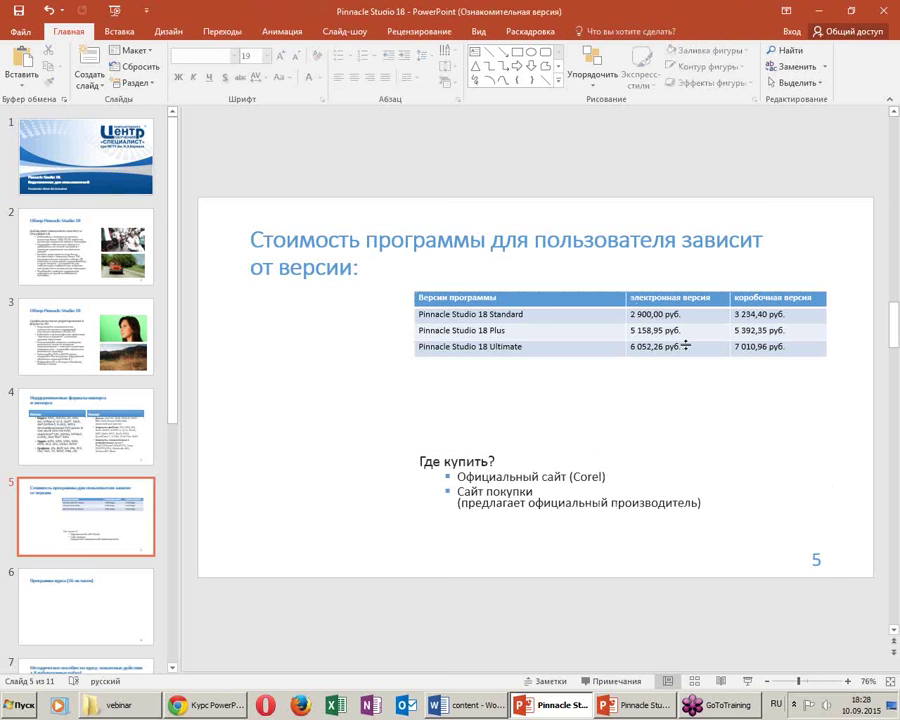
Format the table's Standard, Plus and Ultimate edition names in bold red
double_click(503, 316)
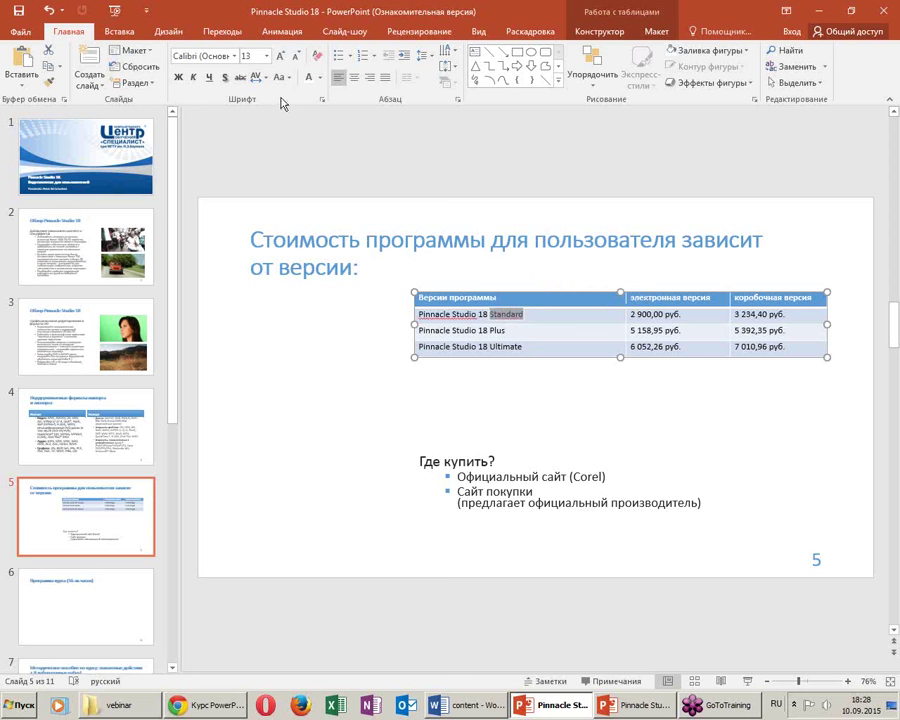
left_click(320, 77)
left_click(309, 184)
left_click(178, 78)
double_click(497, 330)
key("ctrl+b")
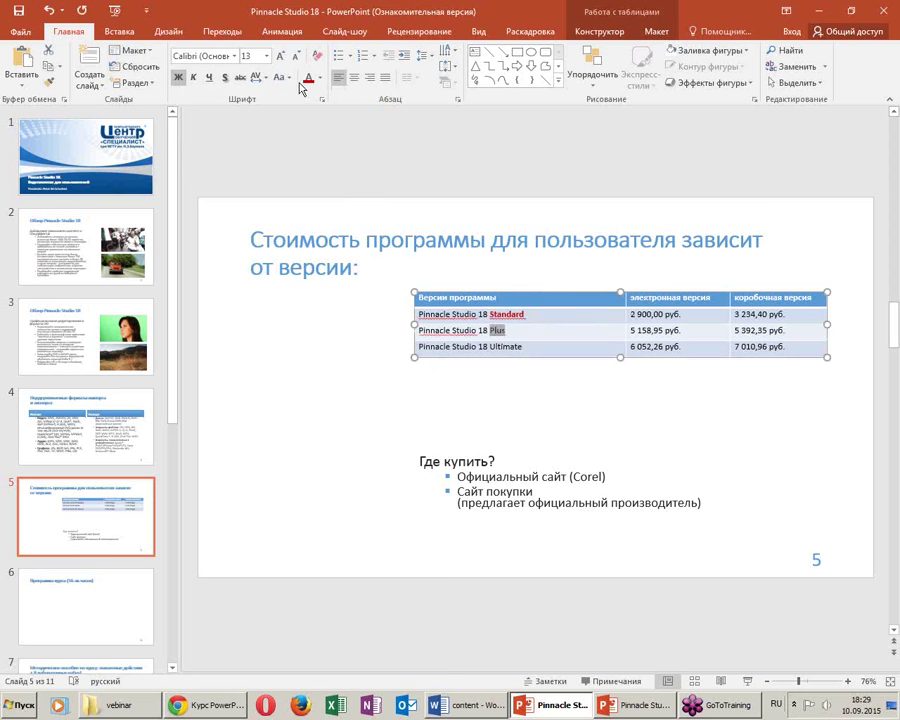
double_click(508, 347)
left_click(306, 77)
left_click(178, 77)
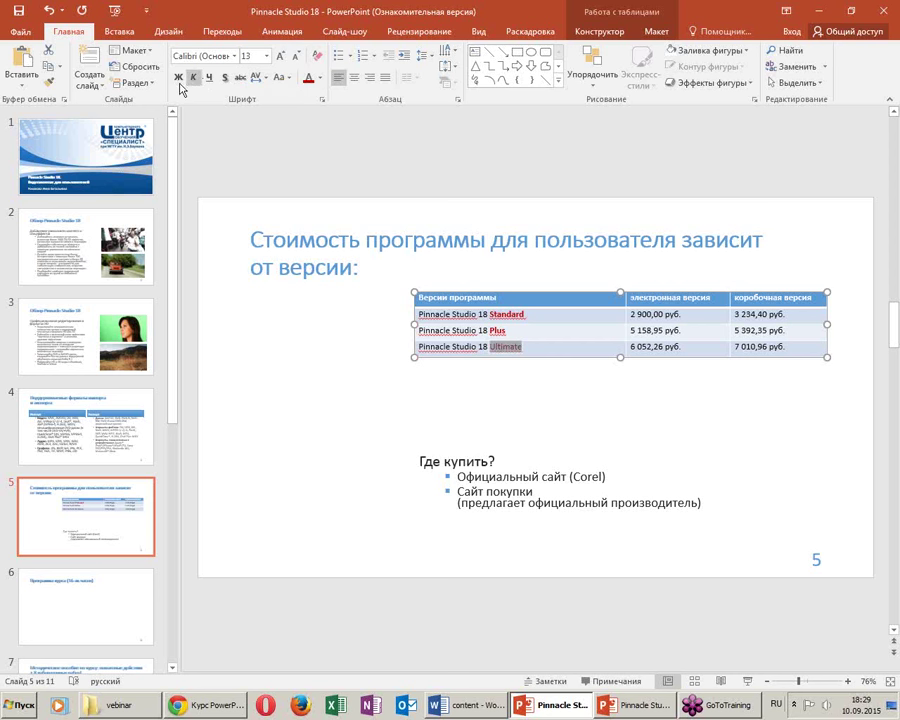
left_click(396, 345)
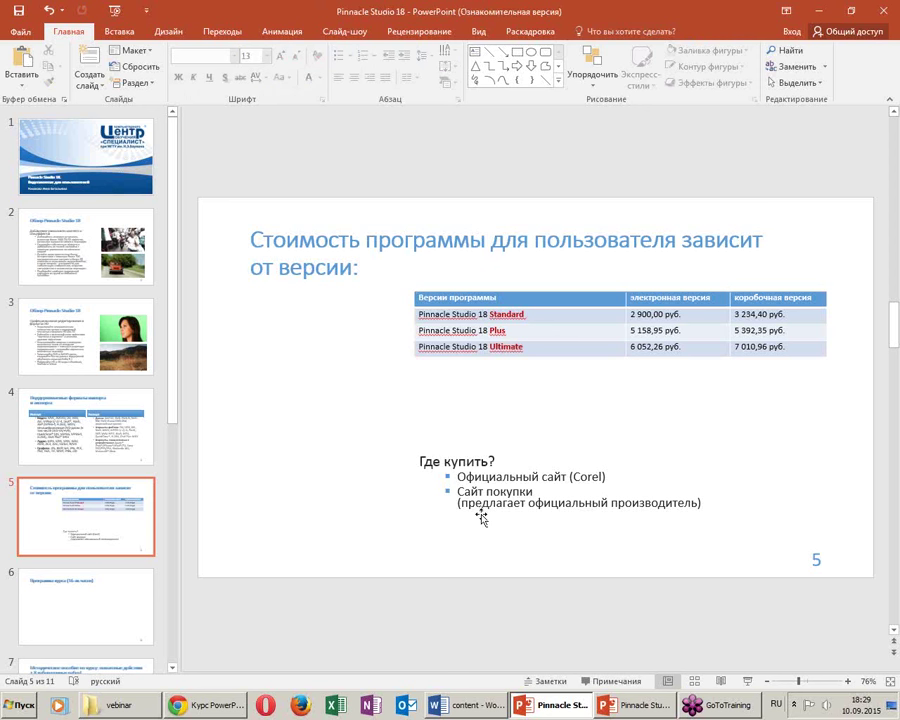
left_click(115, 30)
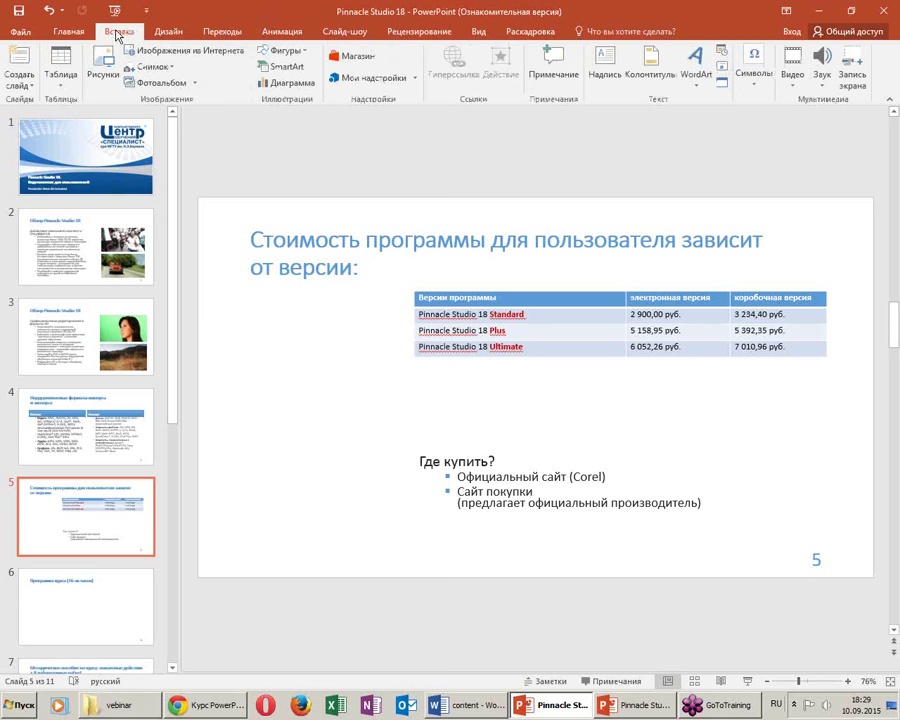
Insert the super_price tag picture and place it over the table's right side
left_click(103, 65)
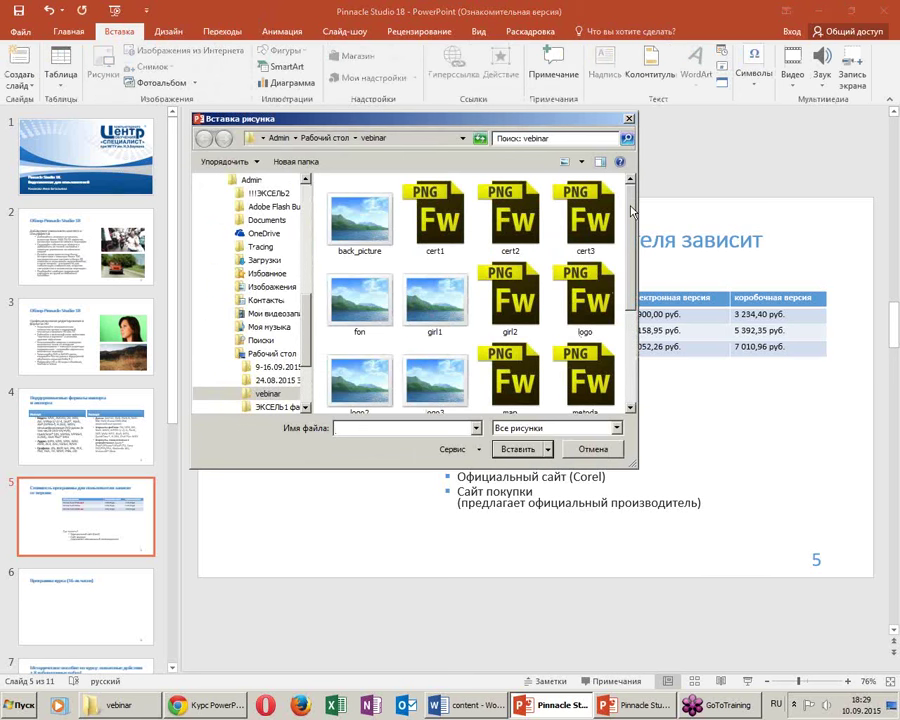
left_click_drag(634, 208, 638, 302)
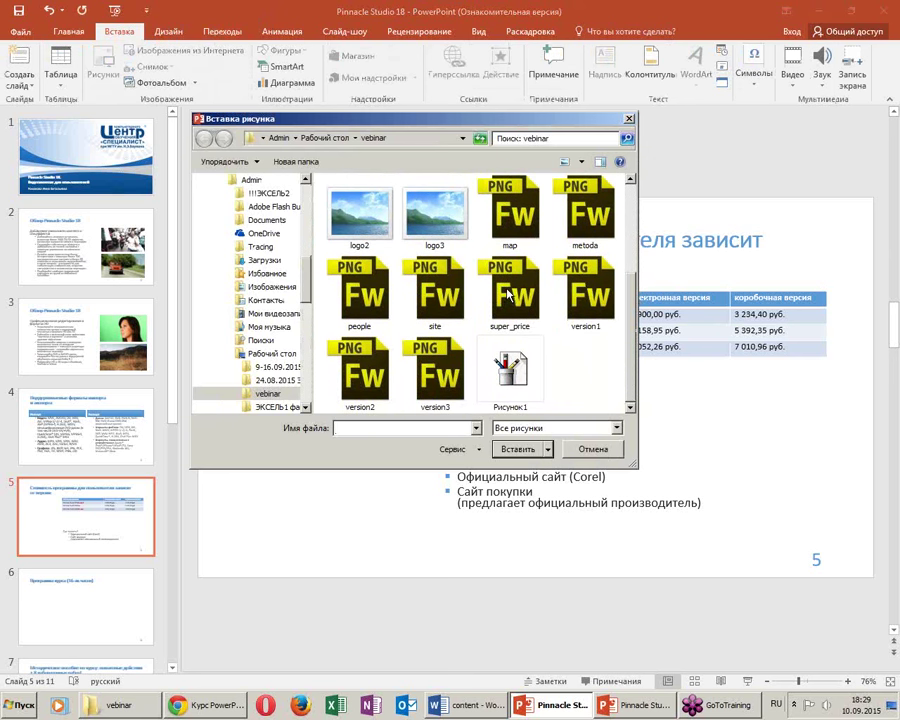
double_click(509, 293)
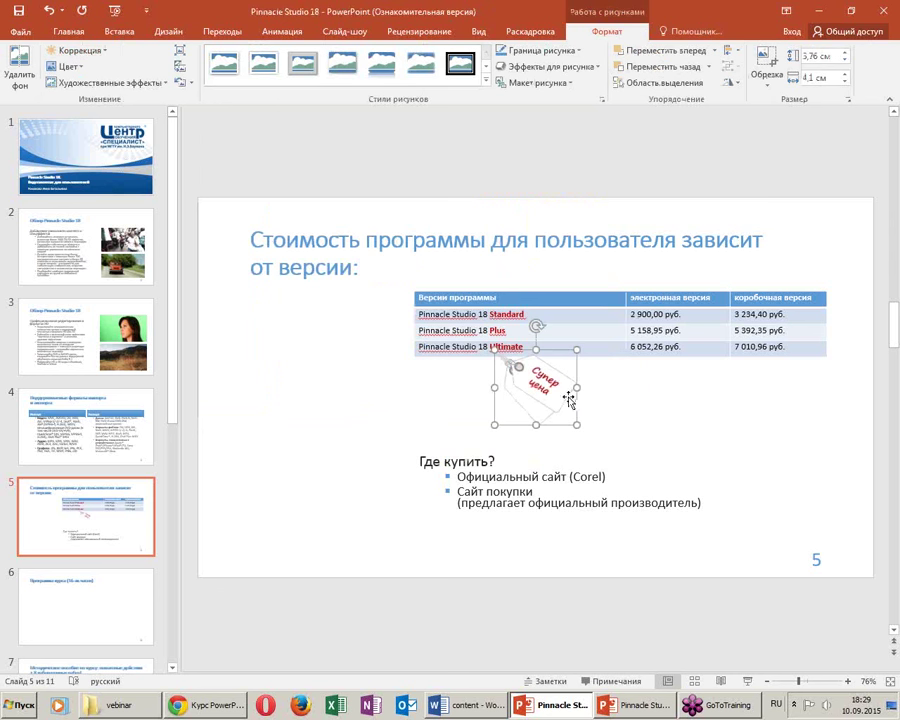
mouse_move(630, 378)
left_mouse_down()
mouse_move(740, 345)
mouse_move(736, 352)
left_mouse_up()
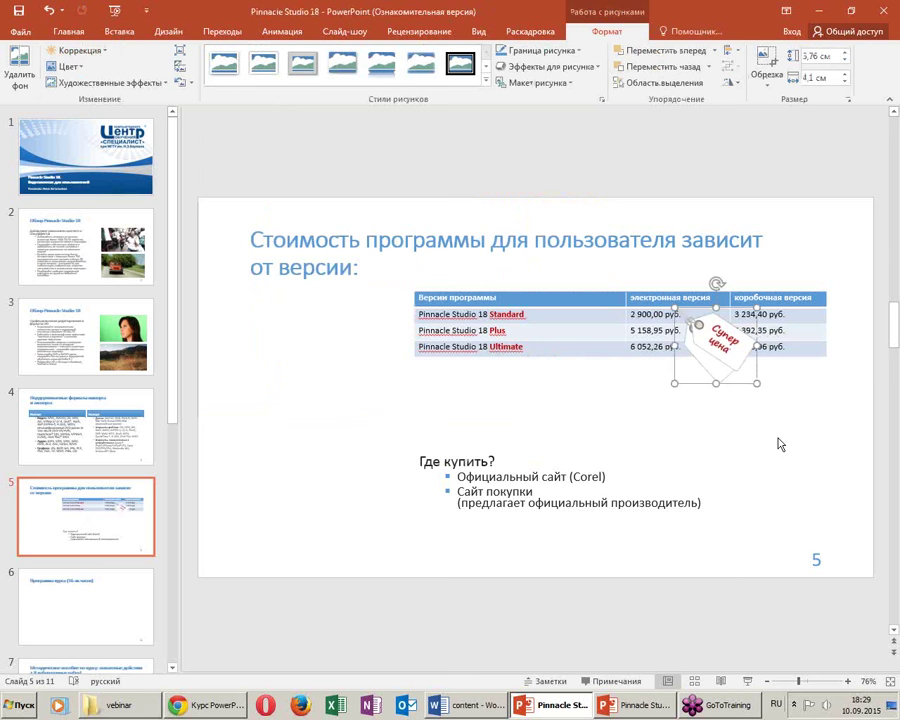
left_click(783, 428)
left_click(740, 366)
left_click(786, 457)
Insert the version1, version2 and version3 box pictures onto slide 5
left_click(645, 428)
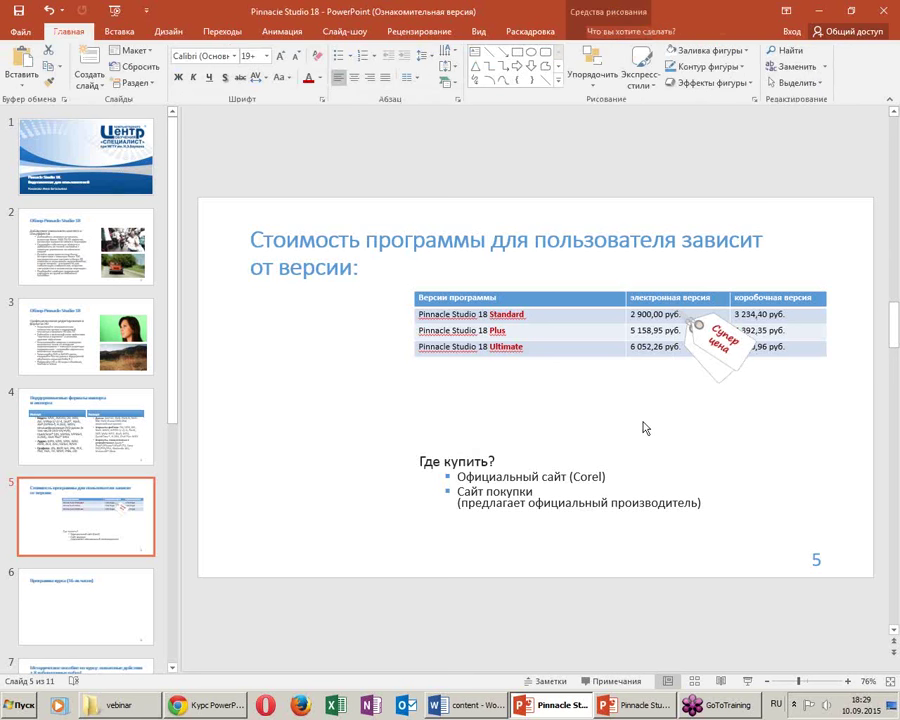
left_click(119, 31)
left_click(108, 66)
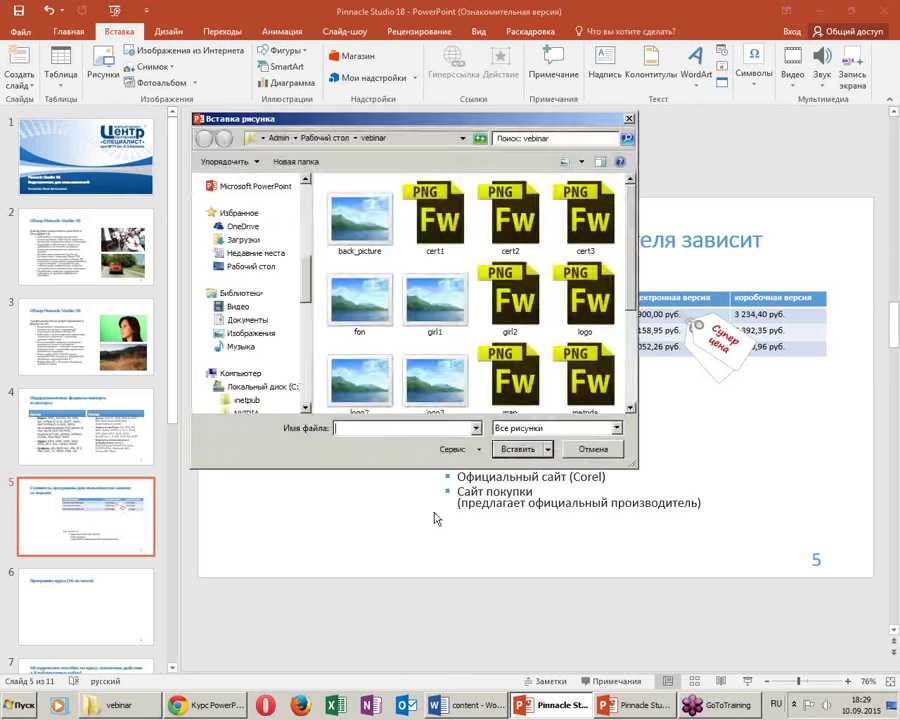
left_click(543, 297)
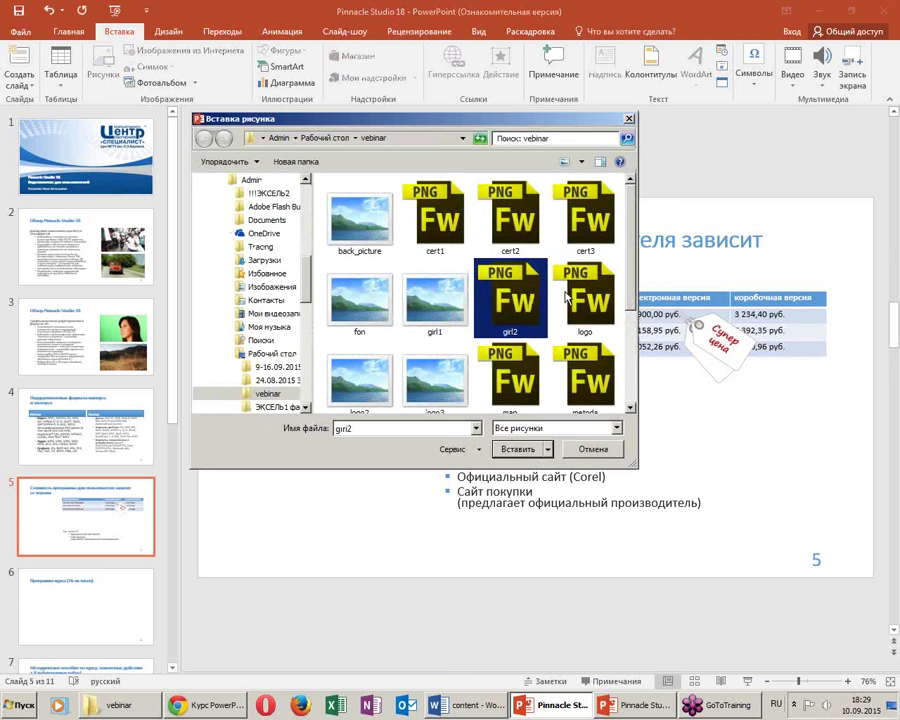
scroll(566, 296, "down", 1)
scroll(470, 340, "down", 1)
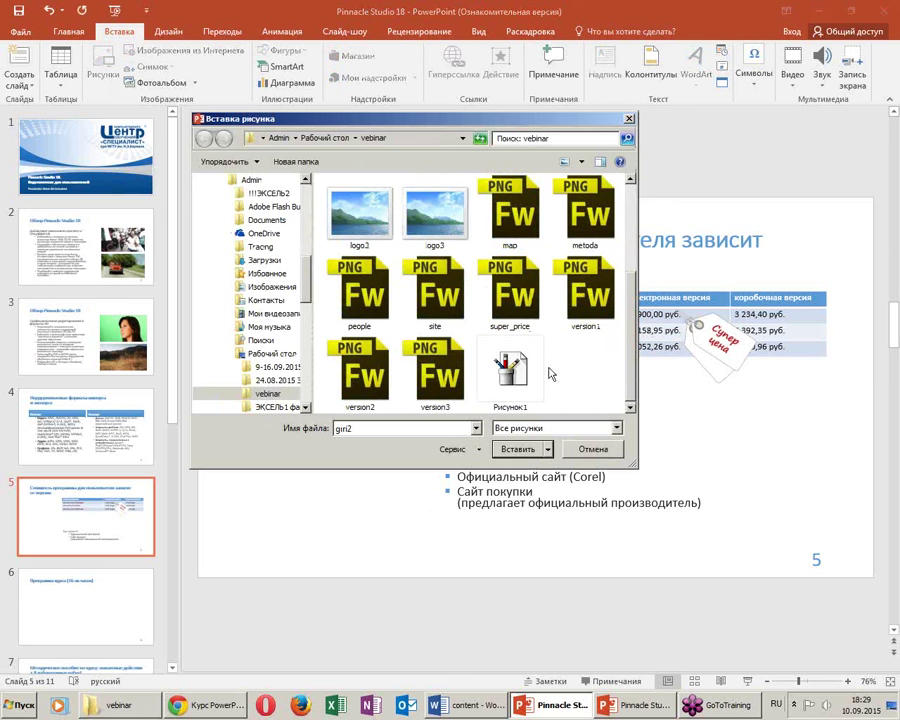
left_click(591, 318)
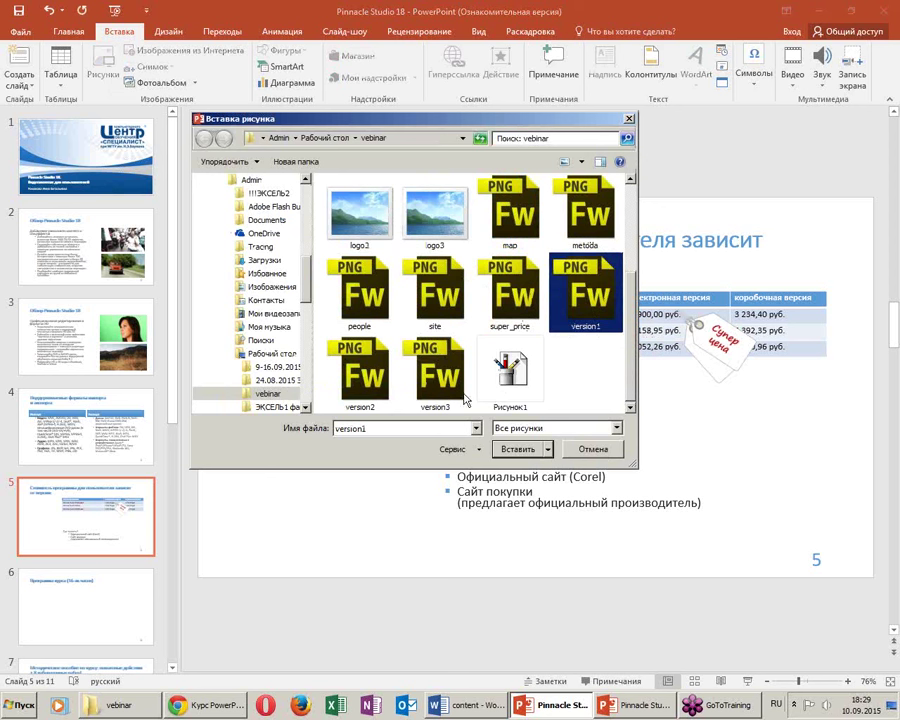
left_click(428, 392, "shift")
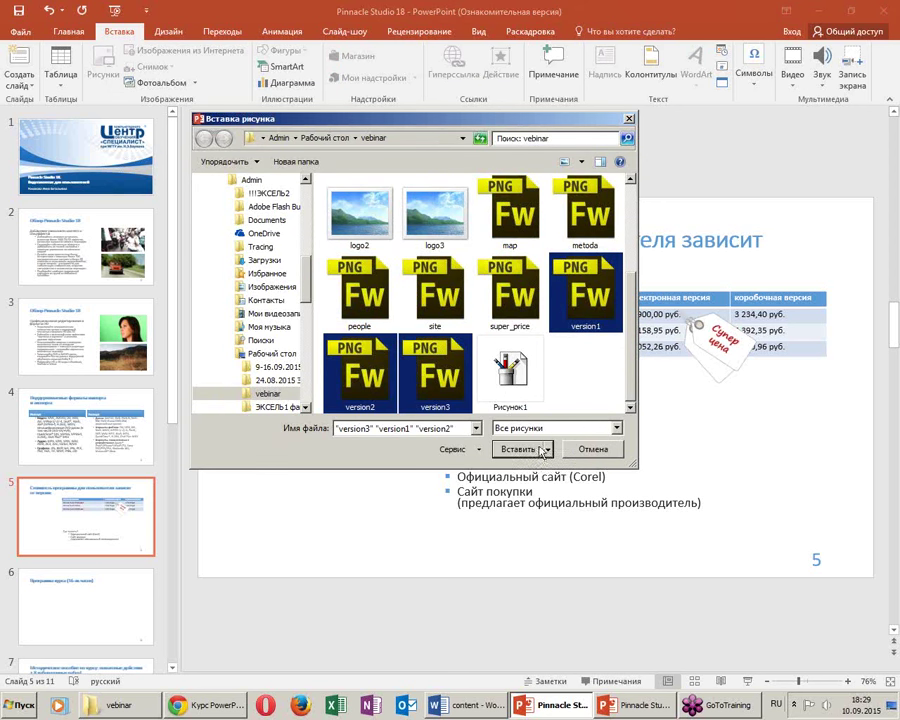
left_click(522, 452)
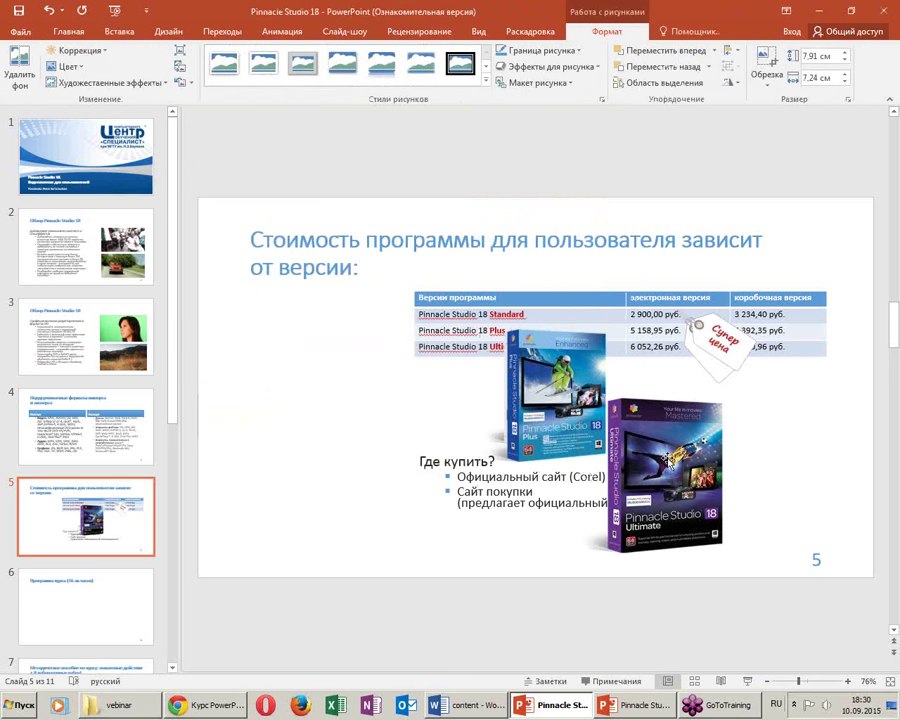
Arrange the three box pictures overlapping on the slide's left side
left_click_drag(540, 390, 263, 351)
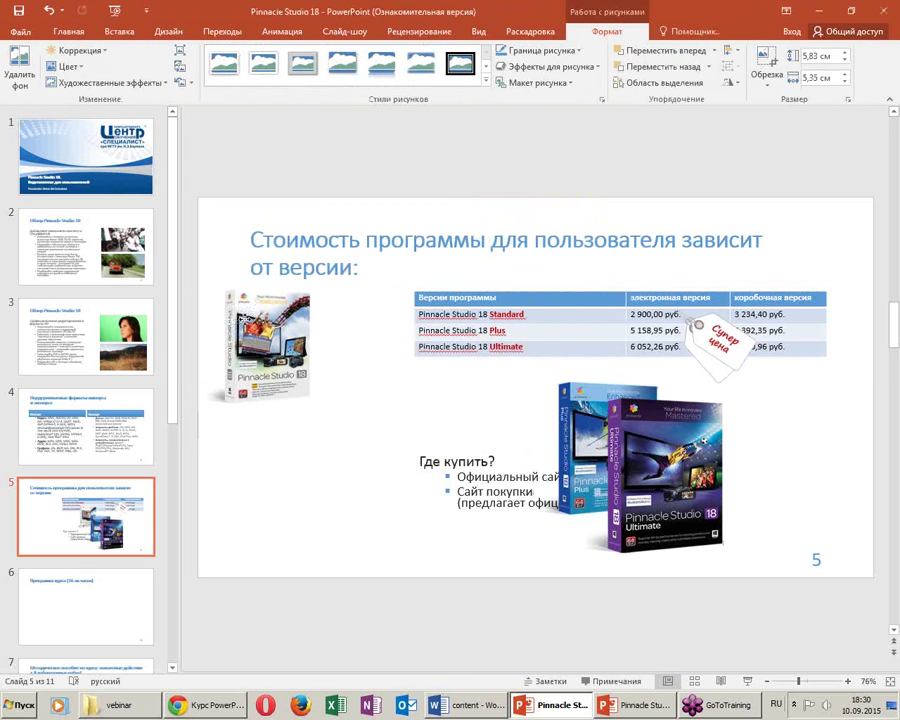
left_click_drag(648, 416, 695, 432)
mouse_move(600, 420)
left_mouse_down()
mouse_move(488, 396)
mouse_move(340, 396)
left_mouse_up()
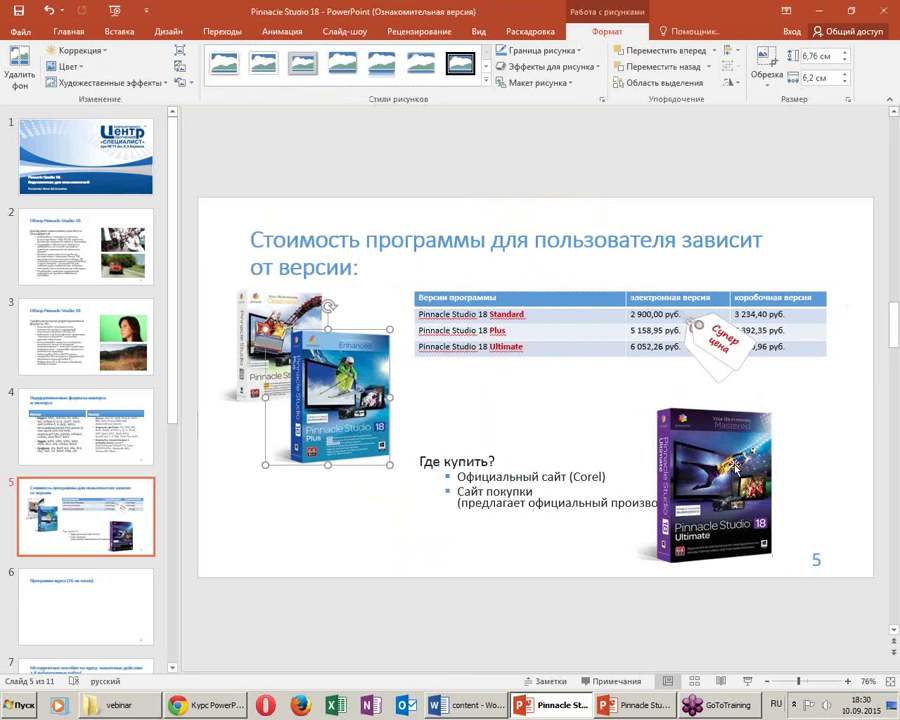
left_click_drag(713, 484, 415, 453)
Move the «Где купить?» text box to the right beside the boxes
left_click(540, 457)
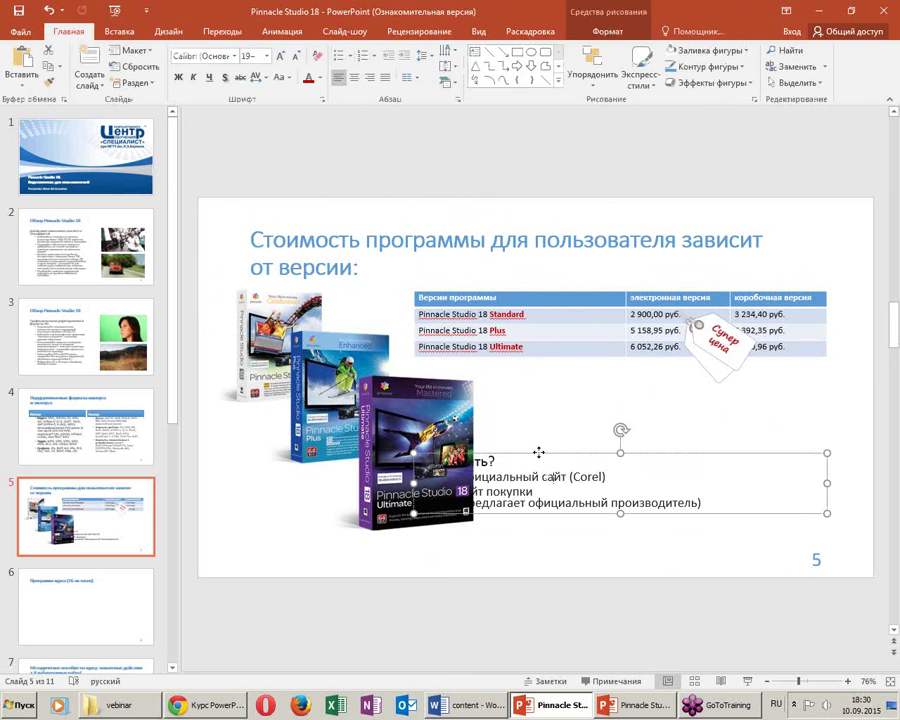
mouse_move(534, 455)
left_mouse_down()
mouse_move(580, 455)
mouse_move(632, 481)
left_mouse_up()
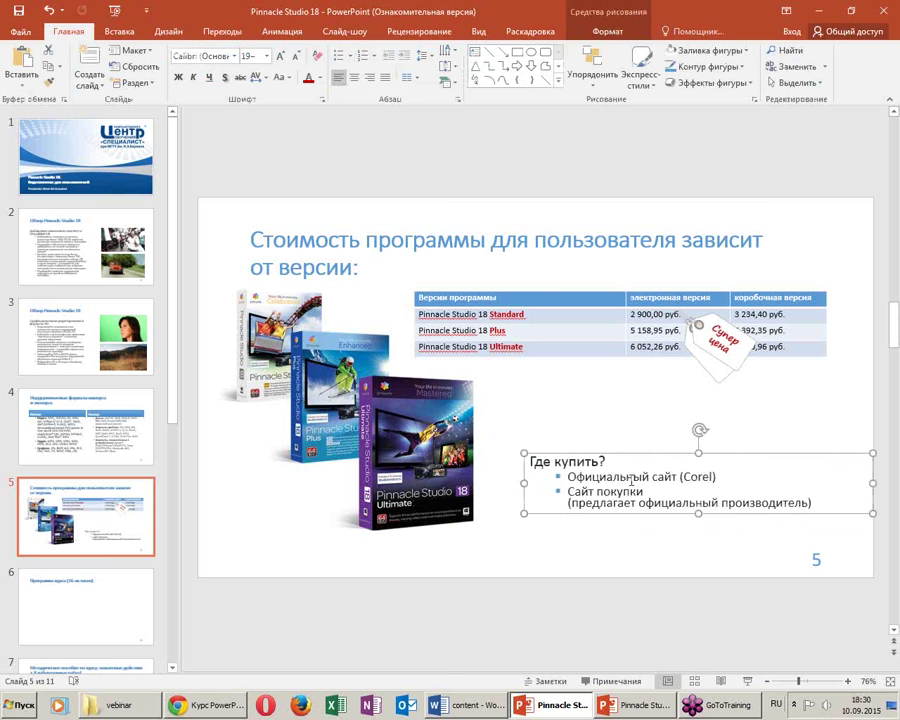
left_click_drag(722, 457, 688, 452)
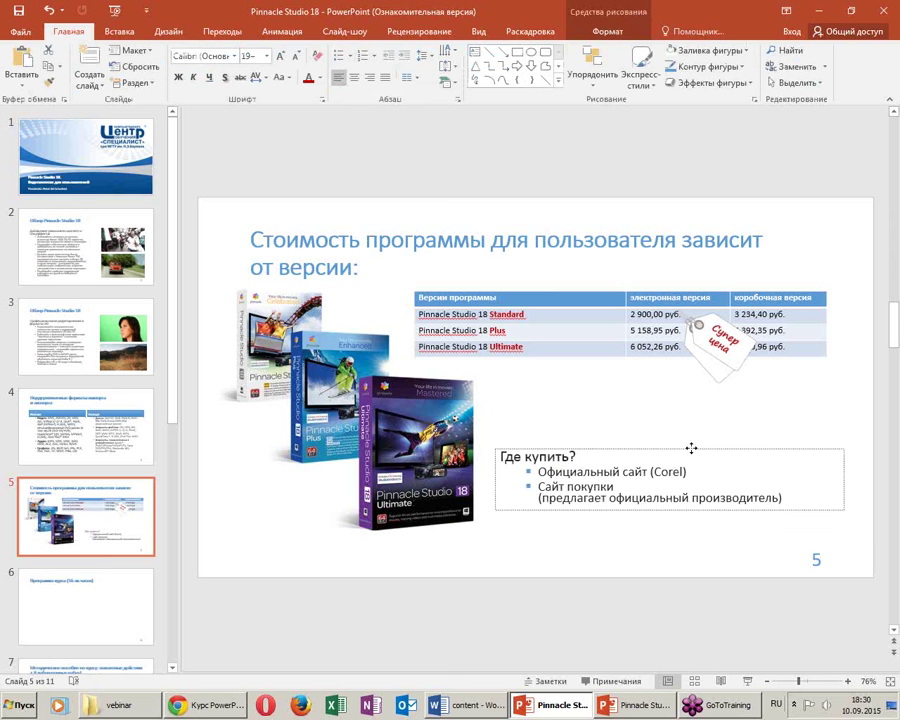
left_click(766, 440)
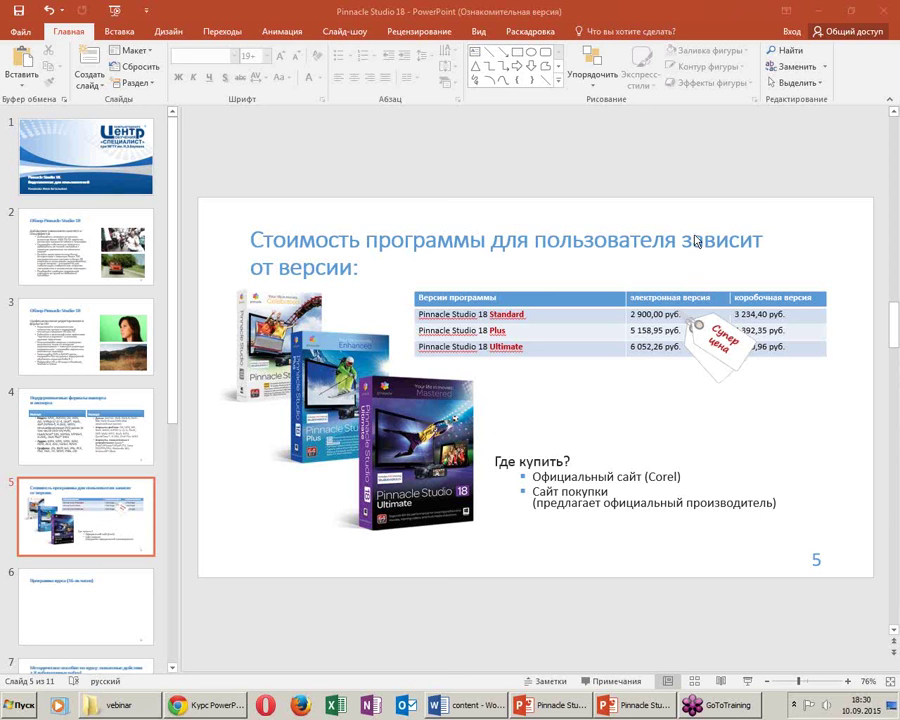
Select all three product box pictures and move them slightly down together
left_click(260, 340)
left_click(245, 305)
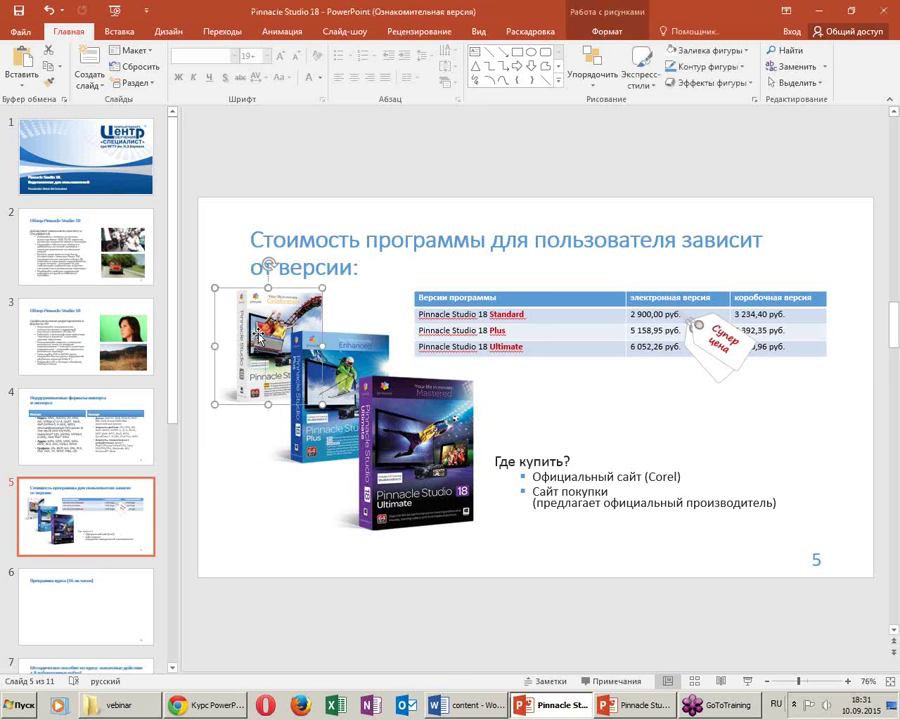
left_click(134, 37)
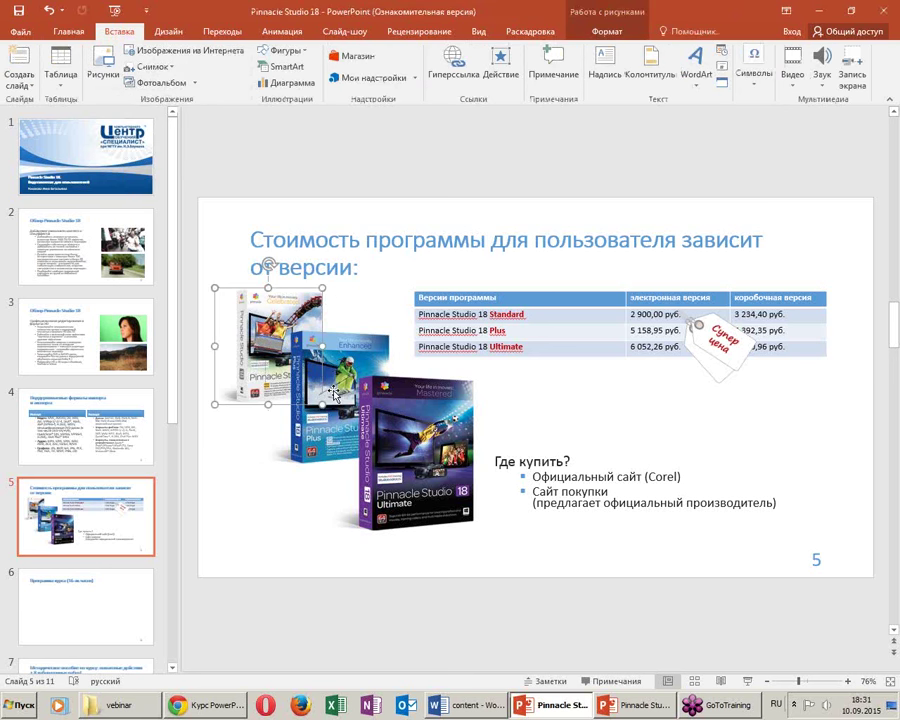
key("Tab")
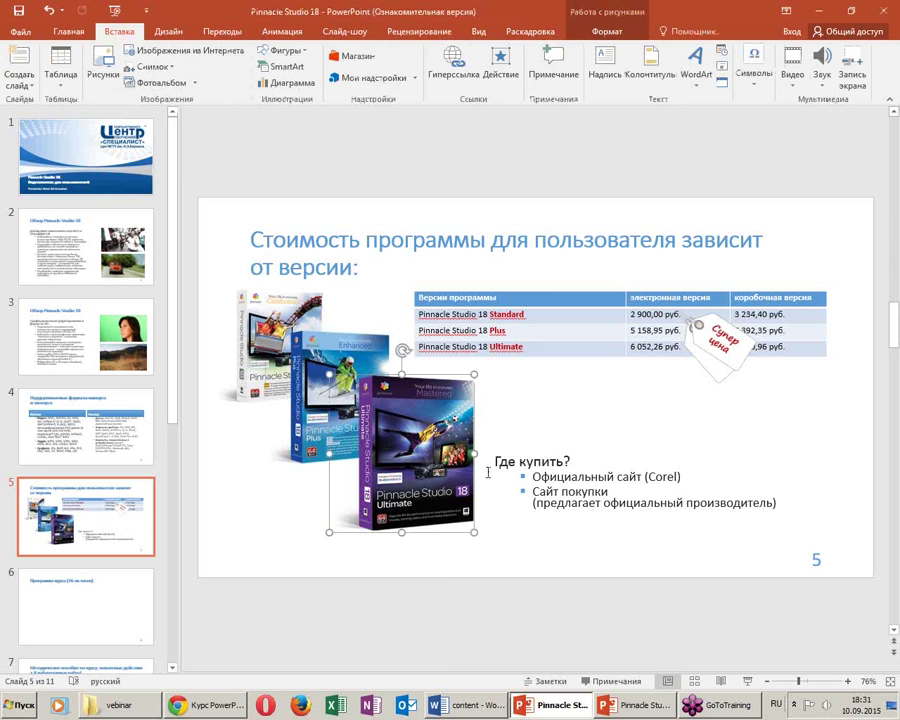
left_click(292, 520)
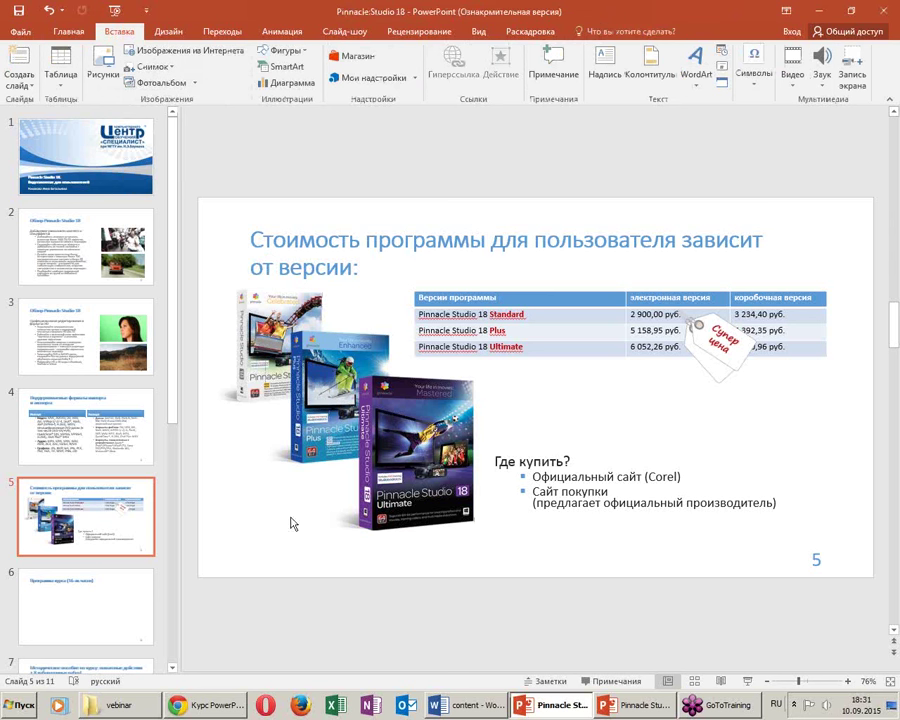
left_click(262, 365)
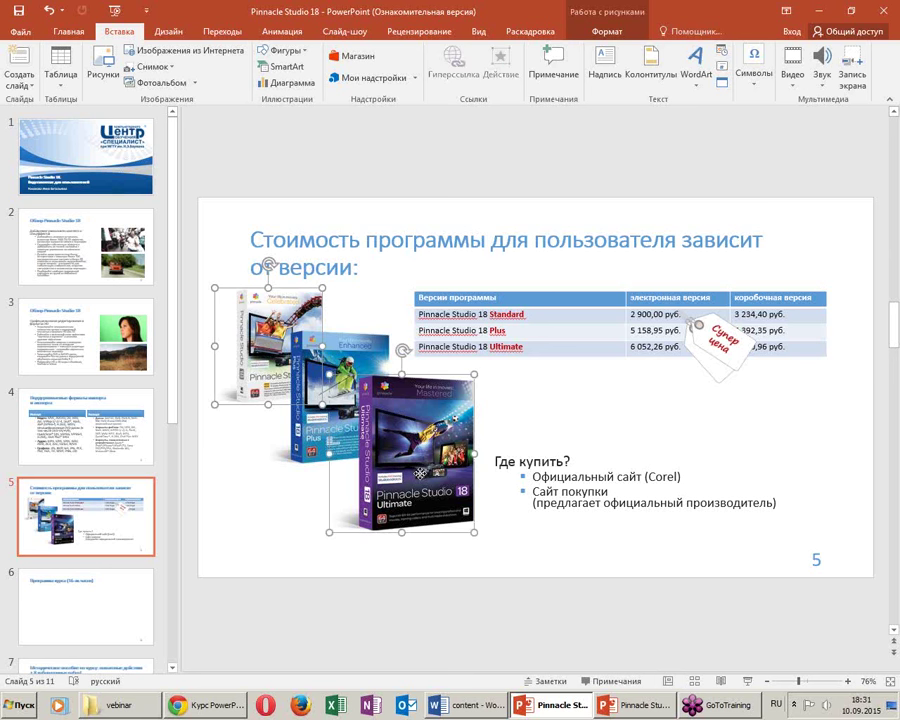
left_click(292, 335, "shift")
left_click_drag(281, 299, 286, 281)
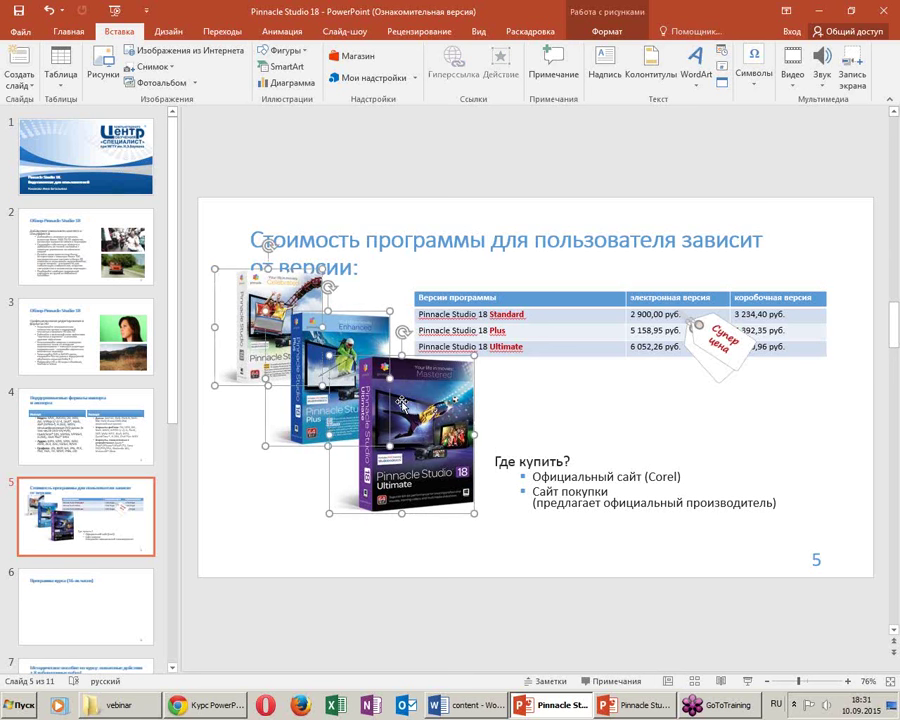
left_click_drag(401, 403, 401, 435)
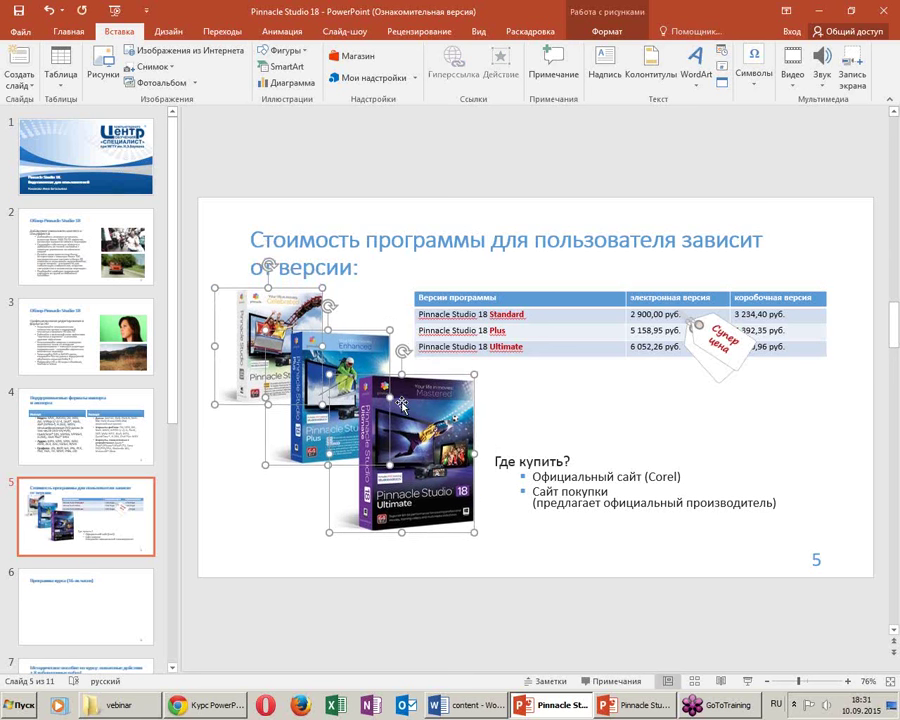
Distribute the three boxes horizontally with Align, then deselect them
left_click(608, 31)
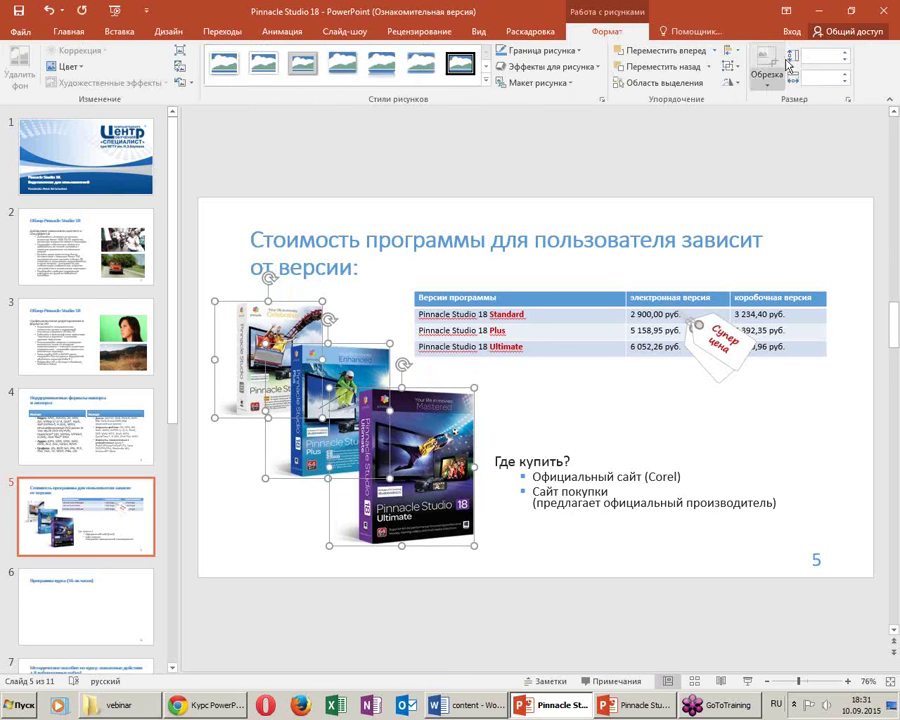
left_click(732, 53)
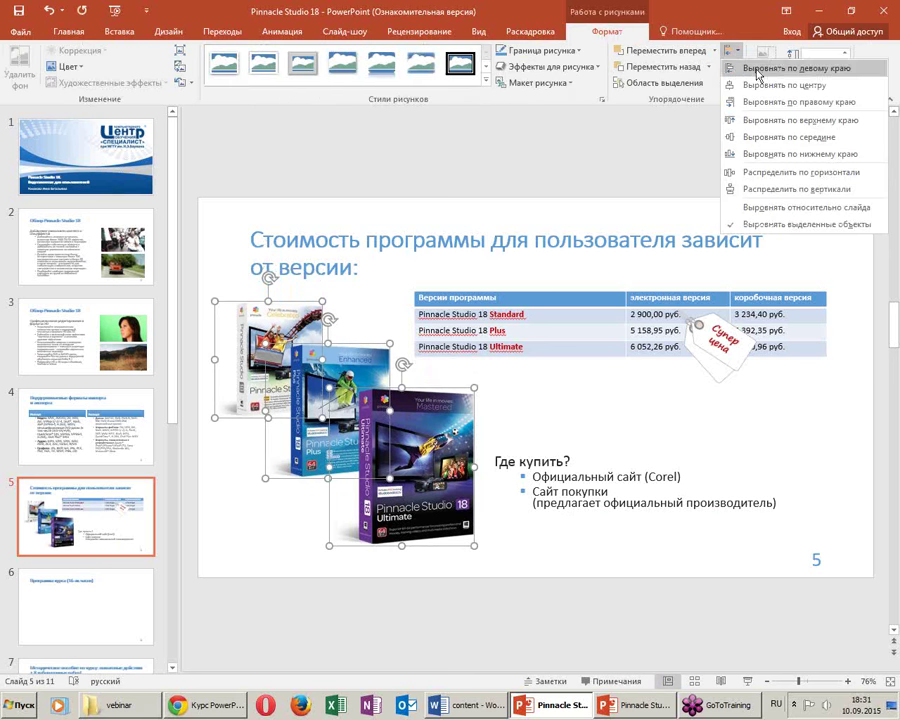
left_click(806, 178)
left_click(726, 54)
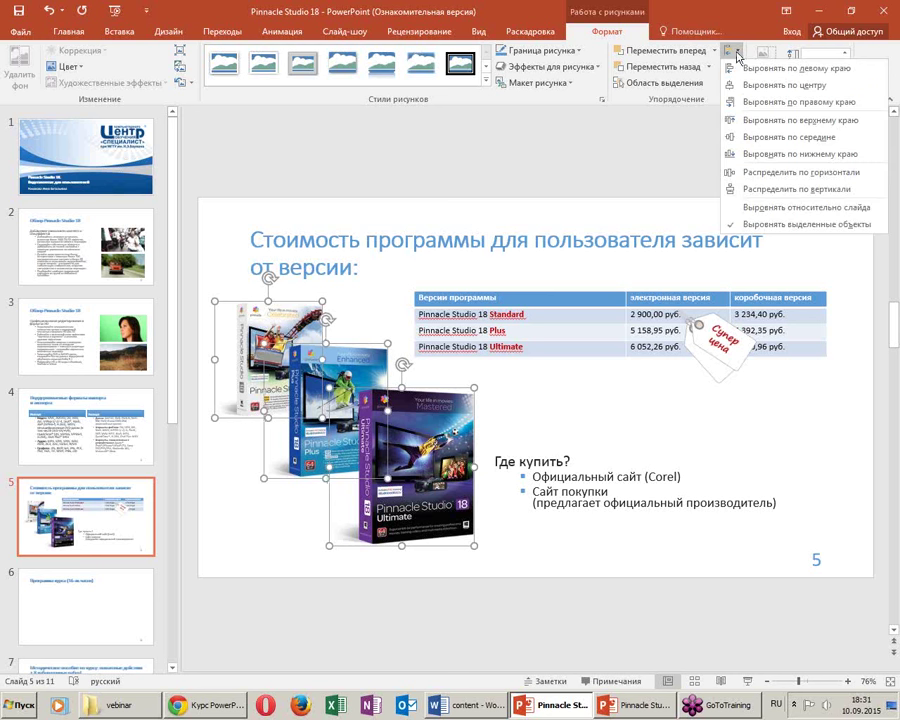
left_click(780, 174)
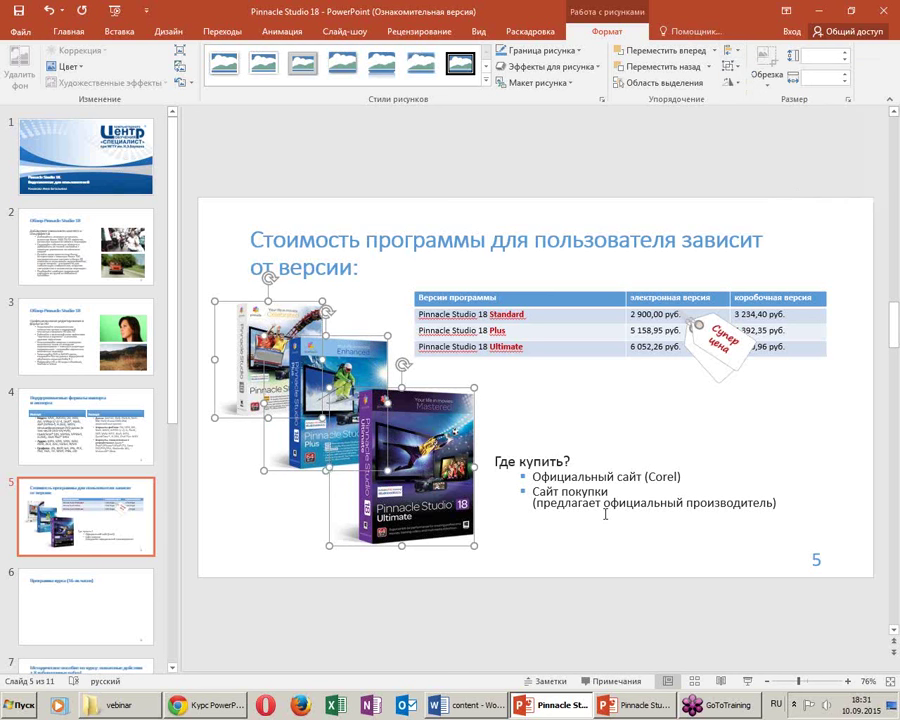
left_click(729, 50)
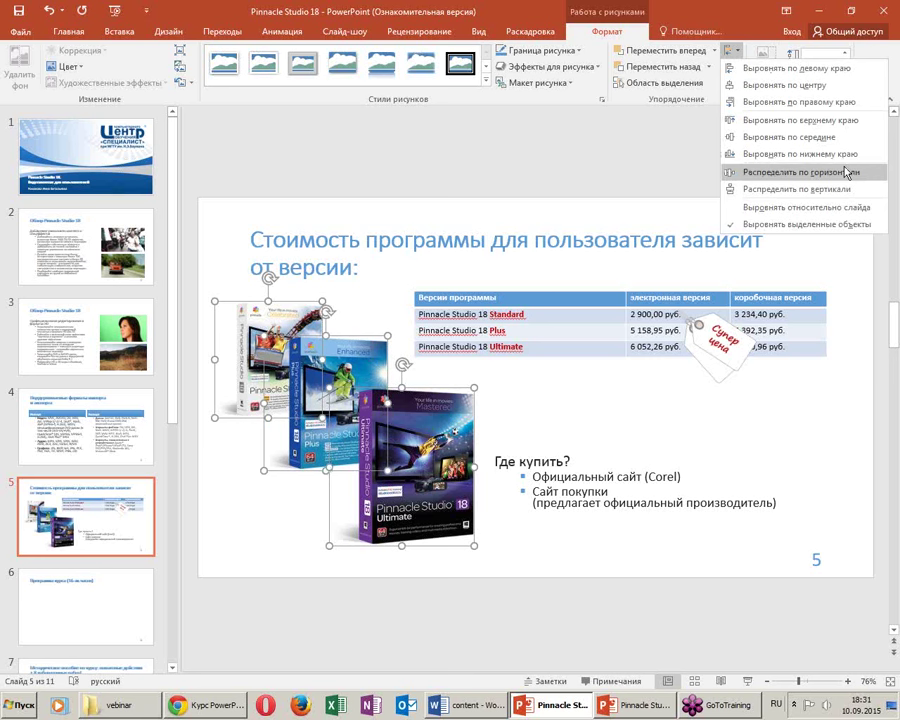
left_click(652, 516)
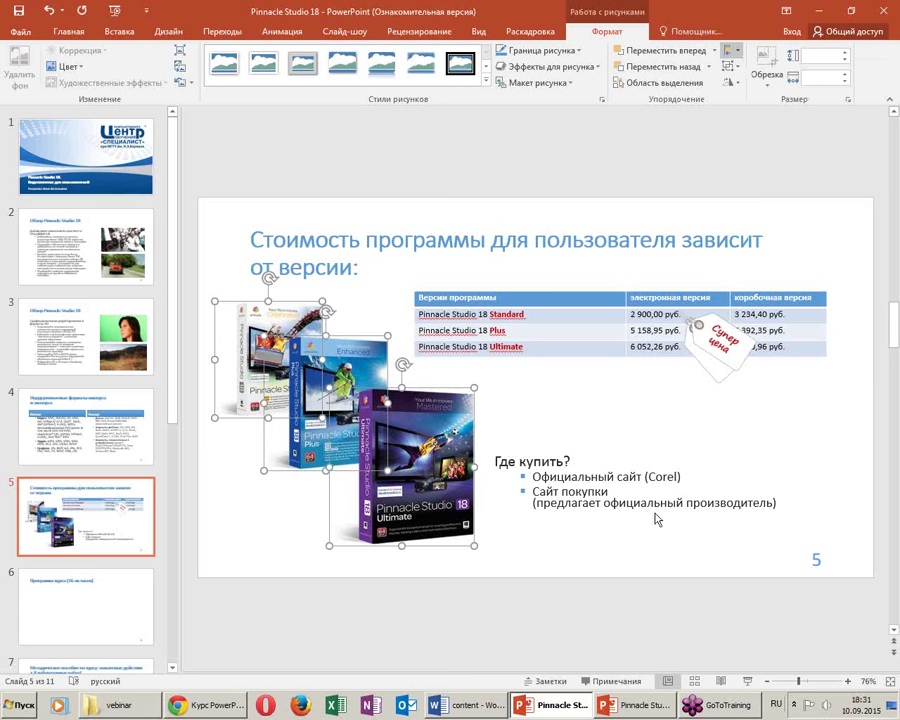
left_click(725, 460)
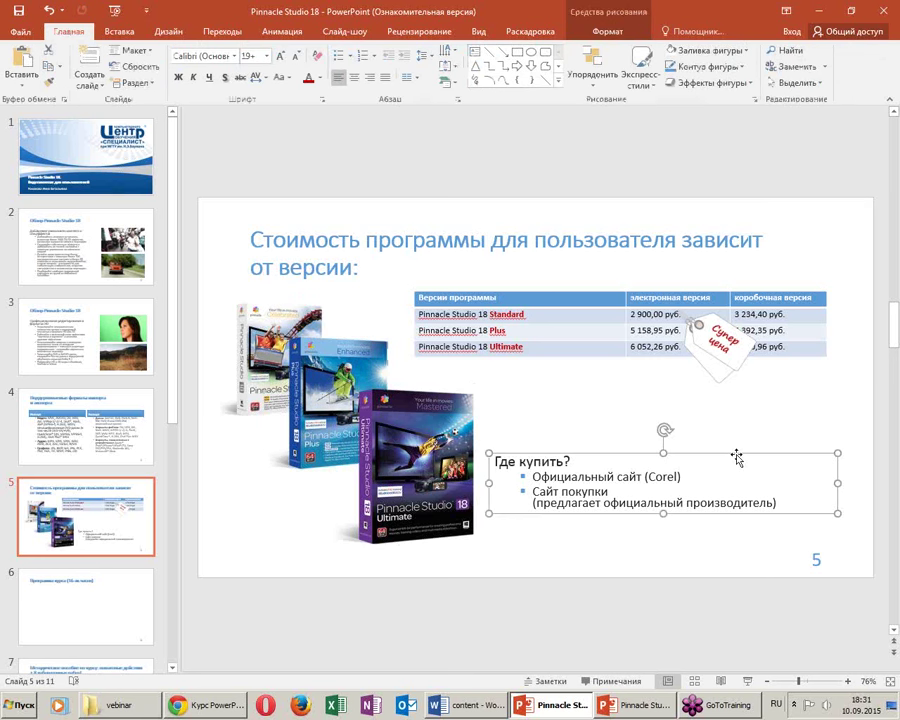
left_click(785, 436)
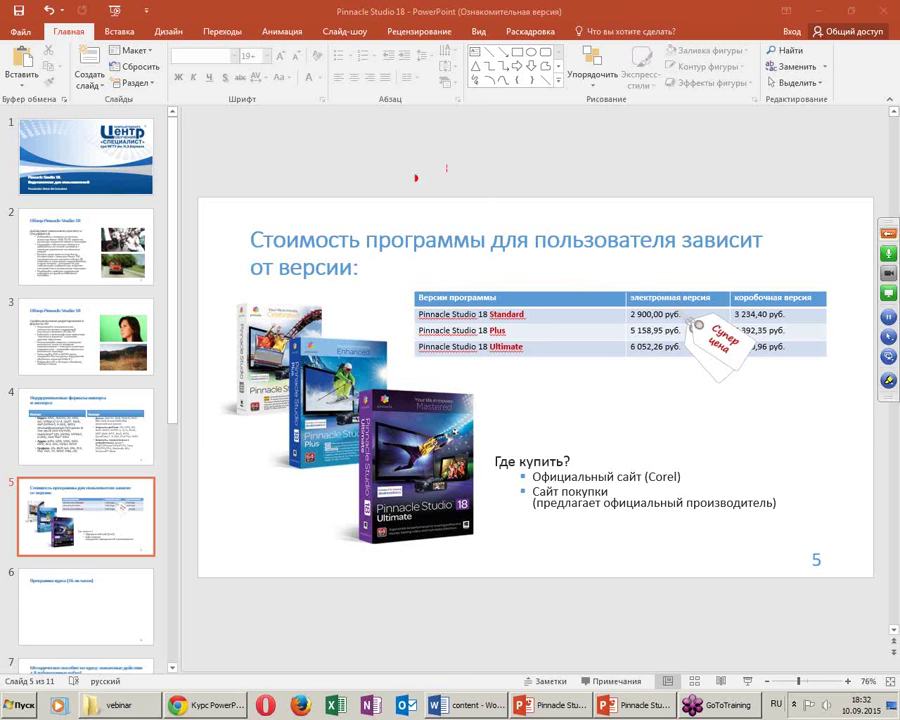
mouse_move(288, 201)
left_mouse_down()
mouse_move(832, 573)
mouse_move(816, 583)
left_mouse_up()
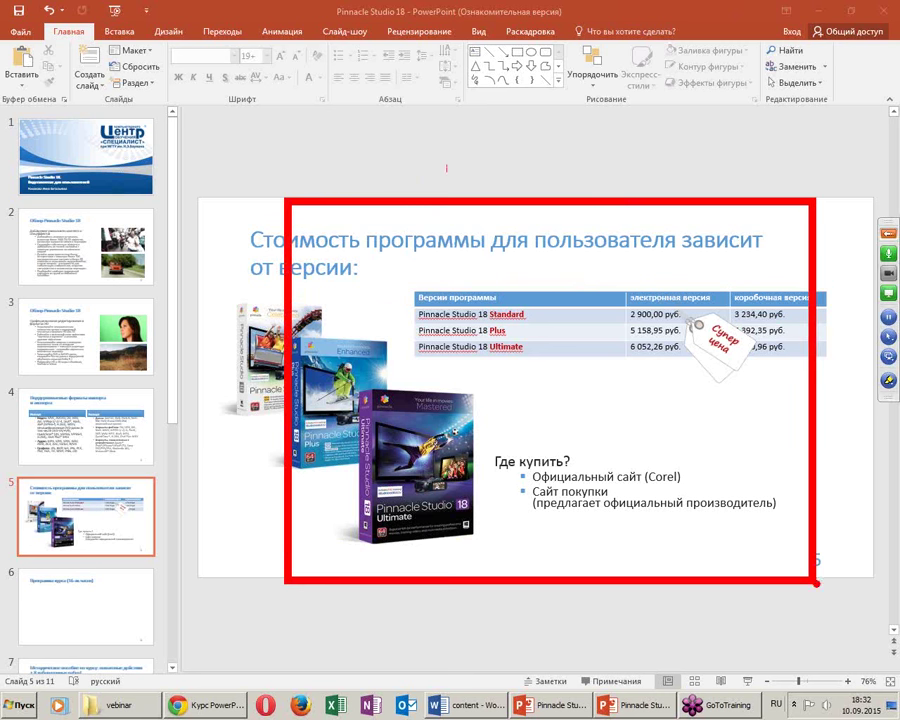
left_click_drag(465, 362, 505, 436)
left_click_drag(536, 393, 572, 440)
left_click_drag(572, 393, 536, 440)
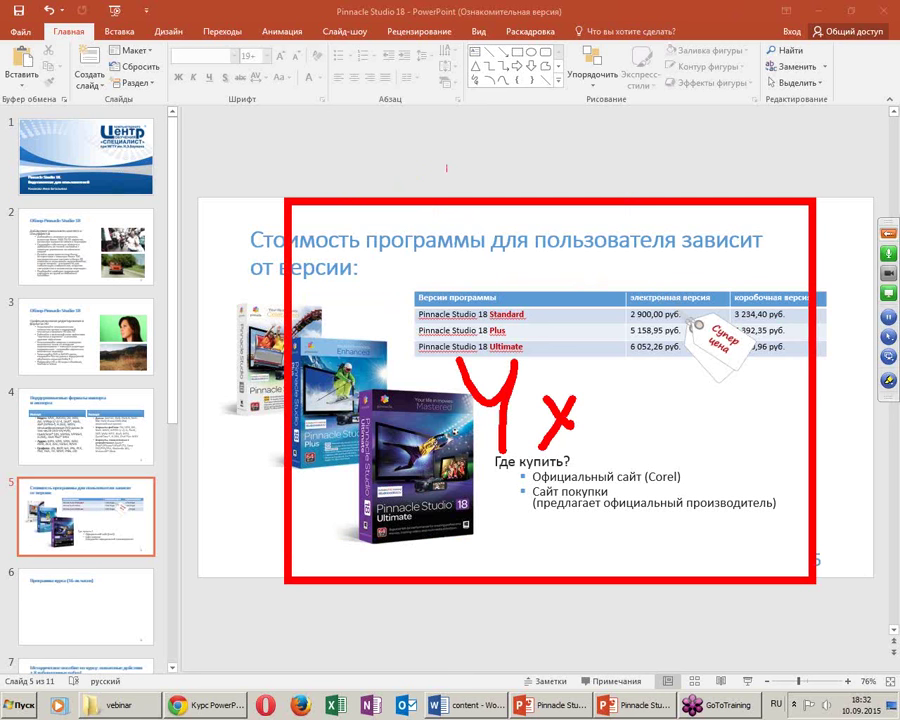
left_click_drag(696, 388, 645, 436)
left_click_drag(645, 381, 668, 400)
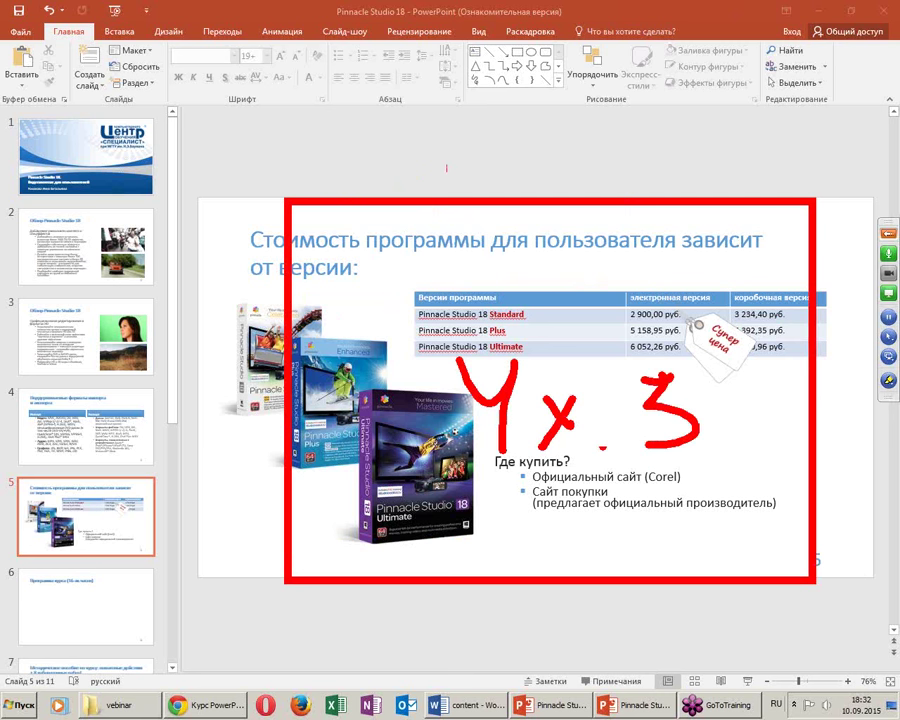
left_click_drag(185, 203, 895, 585)
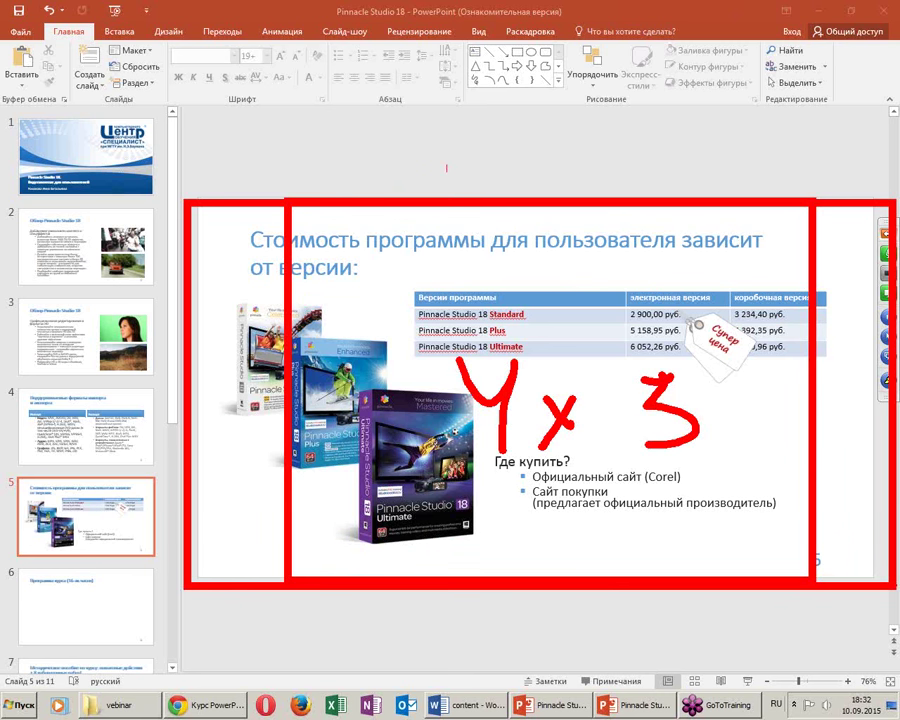
left_click_drag(278, 125, 278, 167)
mouse_move(332, 119)
left_mouse_down()
mouse_move(312, 145)
mouse_move(368, 158)
mouse_move(343, 155)
left_mouse_up()
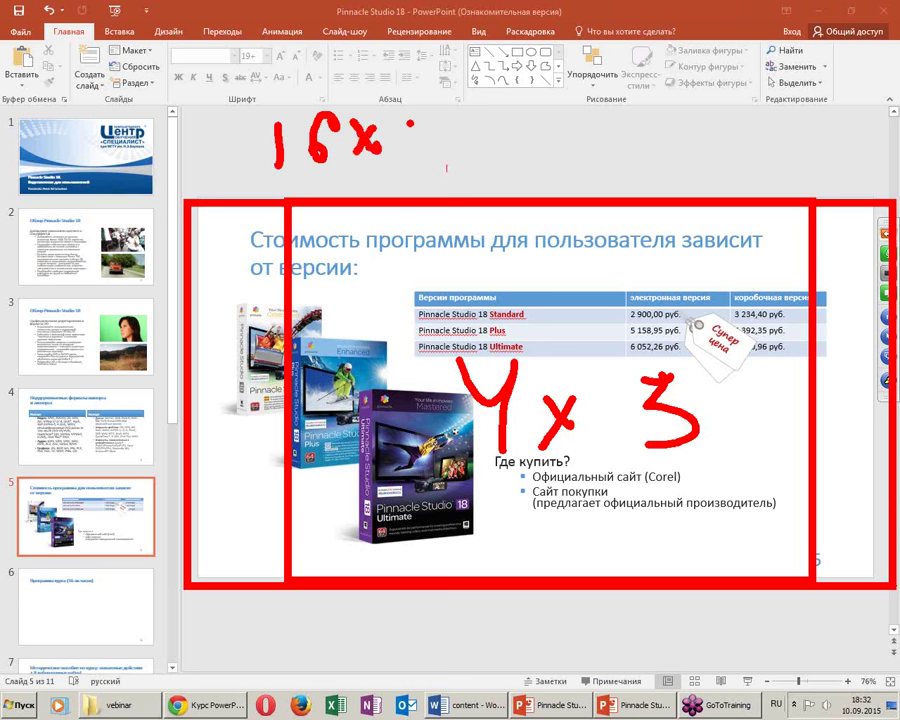
mouse_move(418, 125)
left_mouse_down()
mouse_move(405, 114)
mouse_move(408, 162)
left_mouse_up()
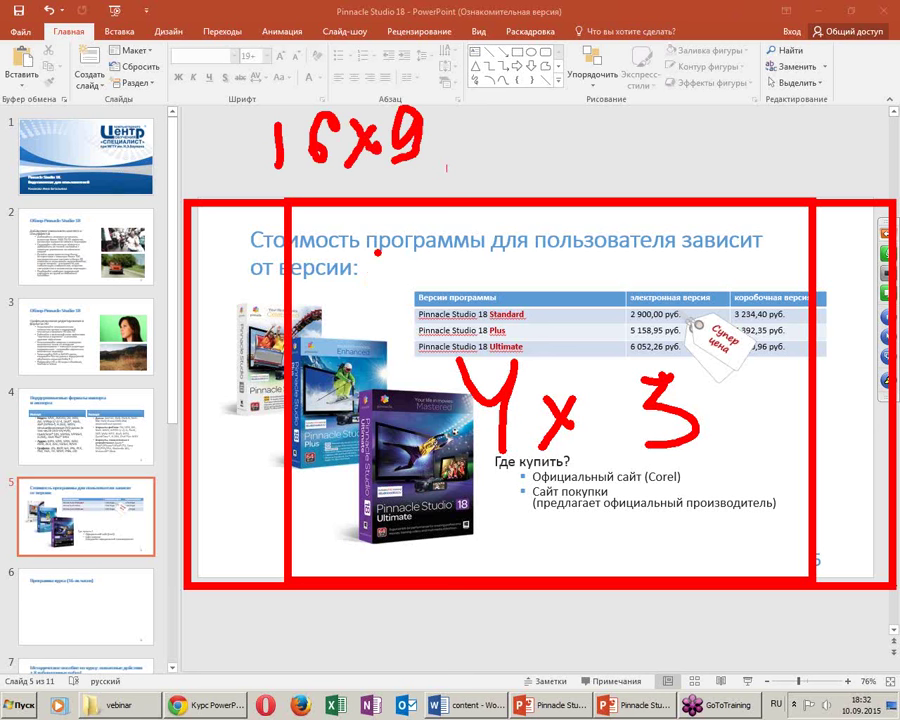
key("Escape")
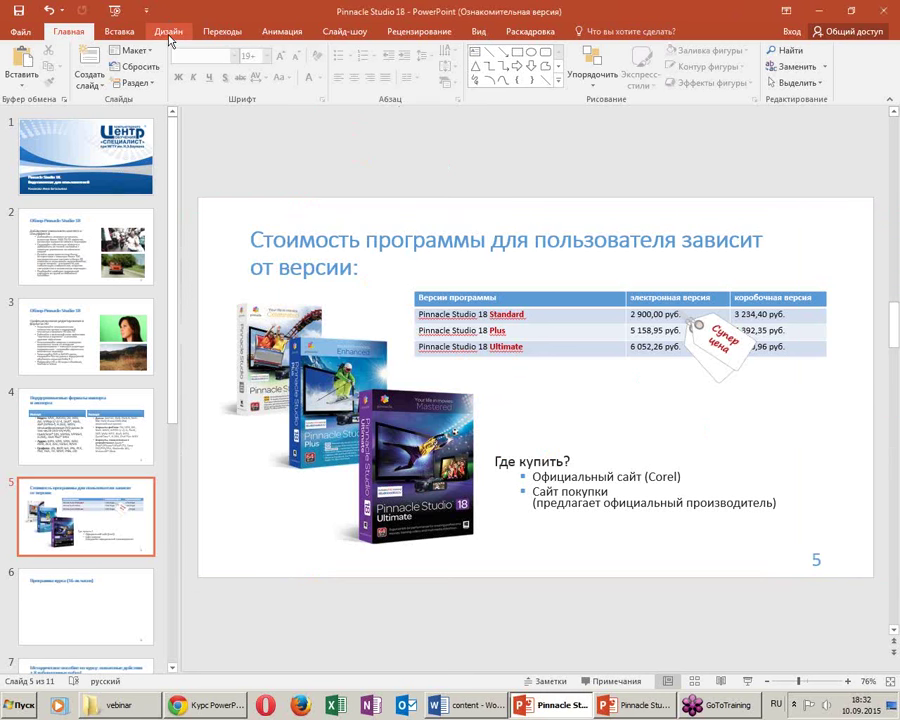
Show the Design tab's 4:3 and 16:9 slide size choices and close them unchanged
left_click(172, 34)
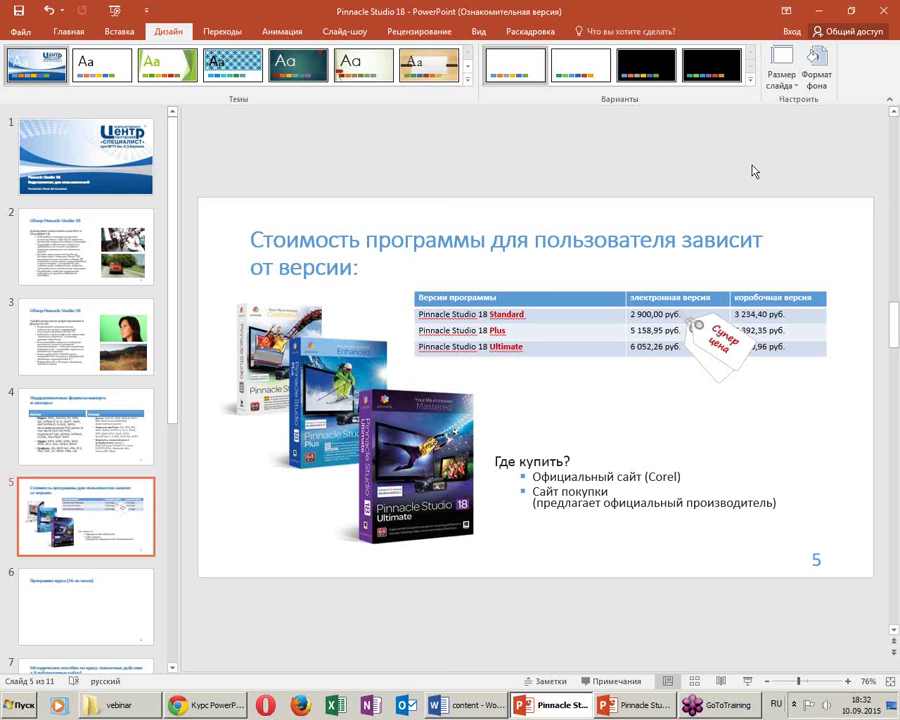
left_click(781, 78)
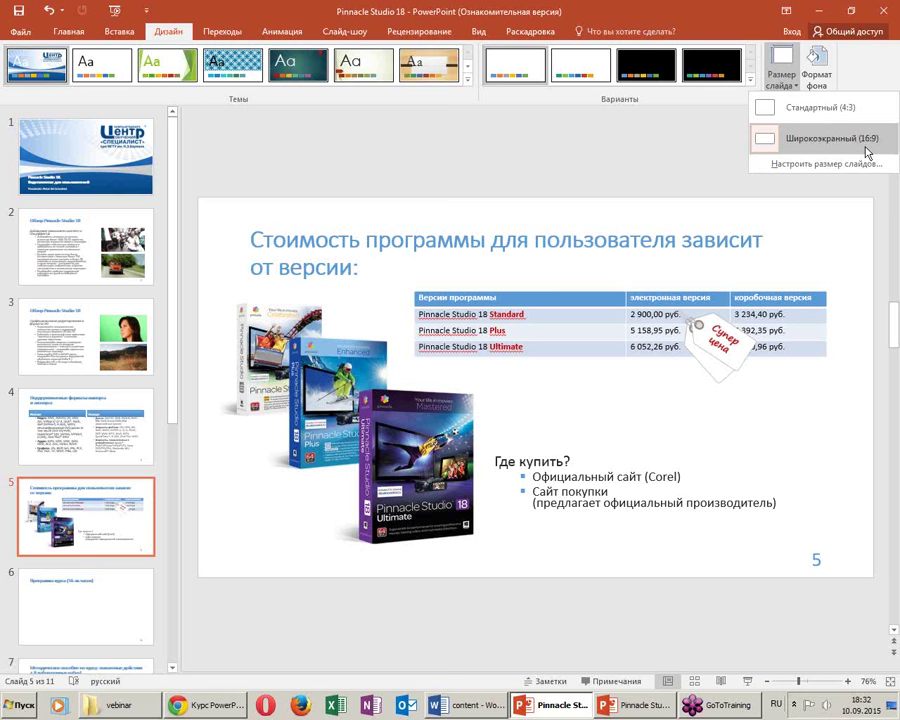
left_click(655, 164)
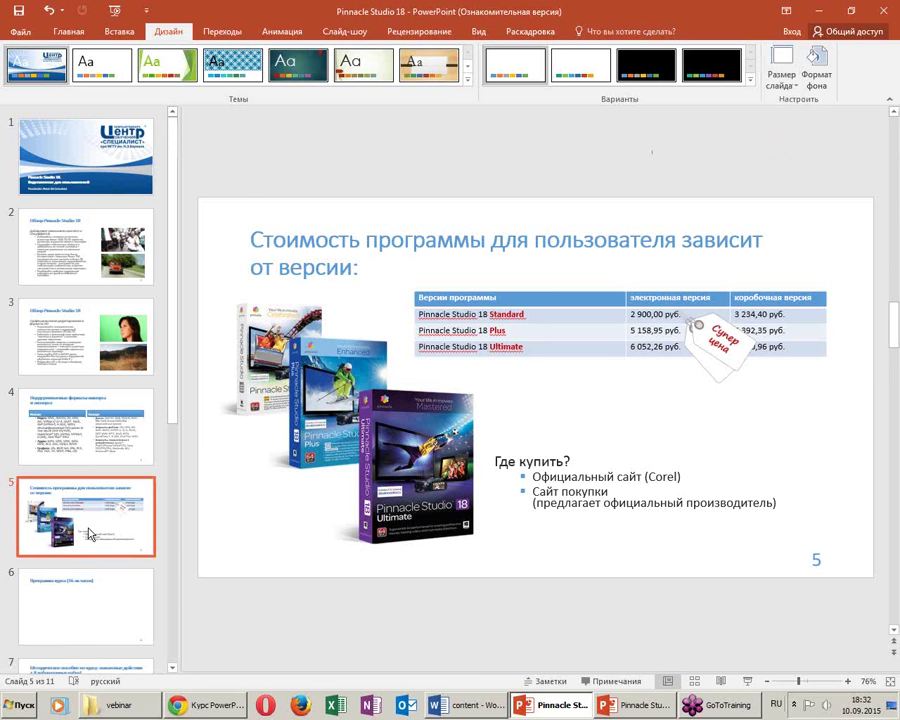
mouse_move(110, 486)
left_mouse_down()
mouse_move(77, 452)
mouse_move(72, 541)
left_mouse_up()
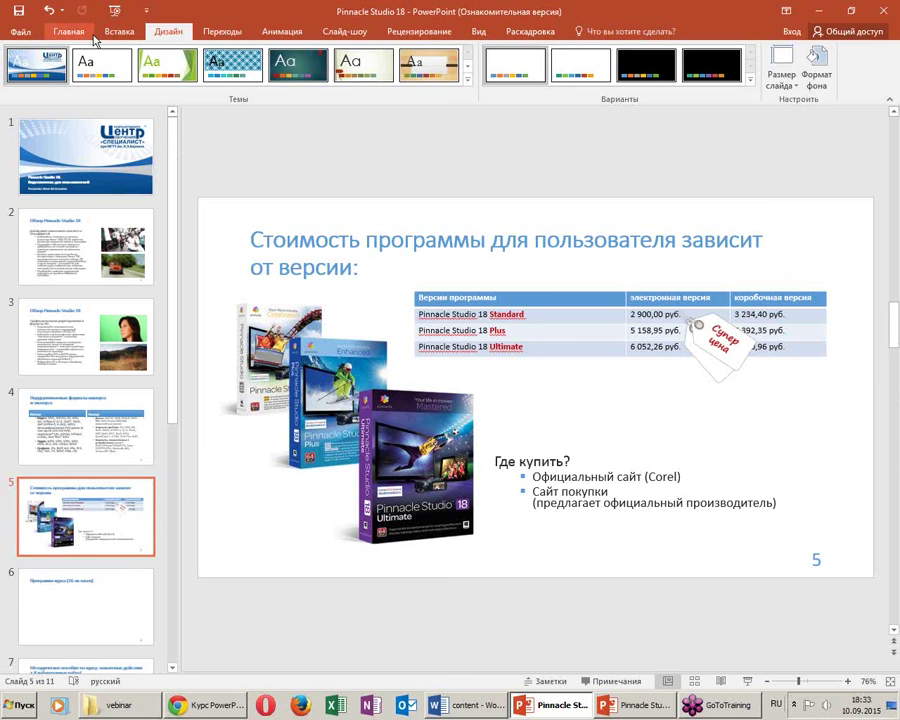
Circle the Insert tab commands in red, clear the marks, and open Insert Object
left_click(127, 39)
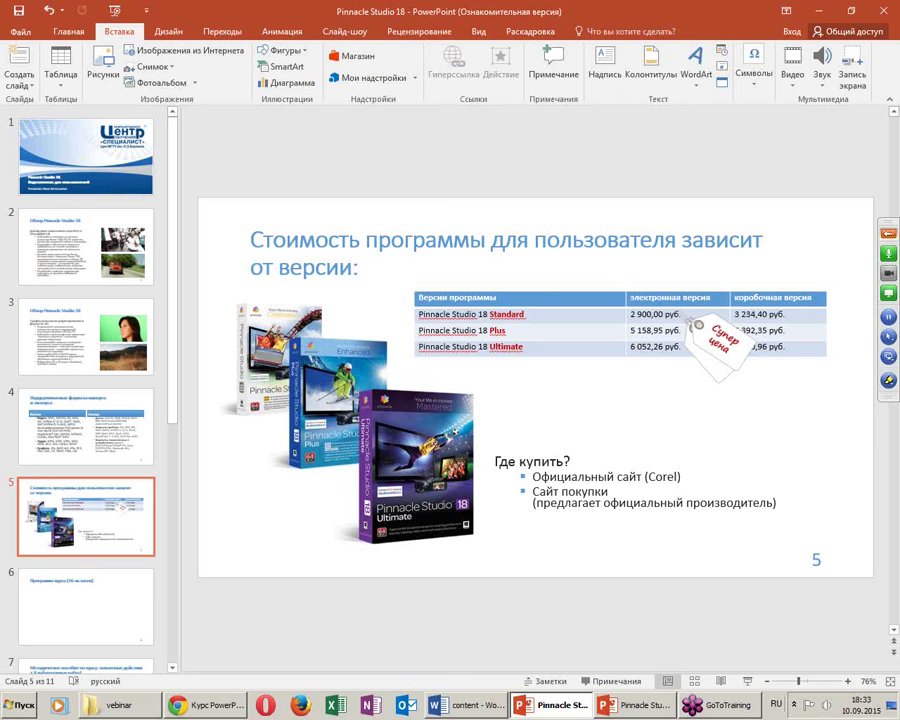
mouse_move(87, 14)
left_mouse_down()
mouse_move(150, 60)
mouse_move(724, 66)
left_mouse_up()
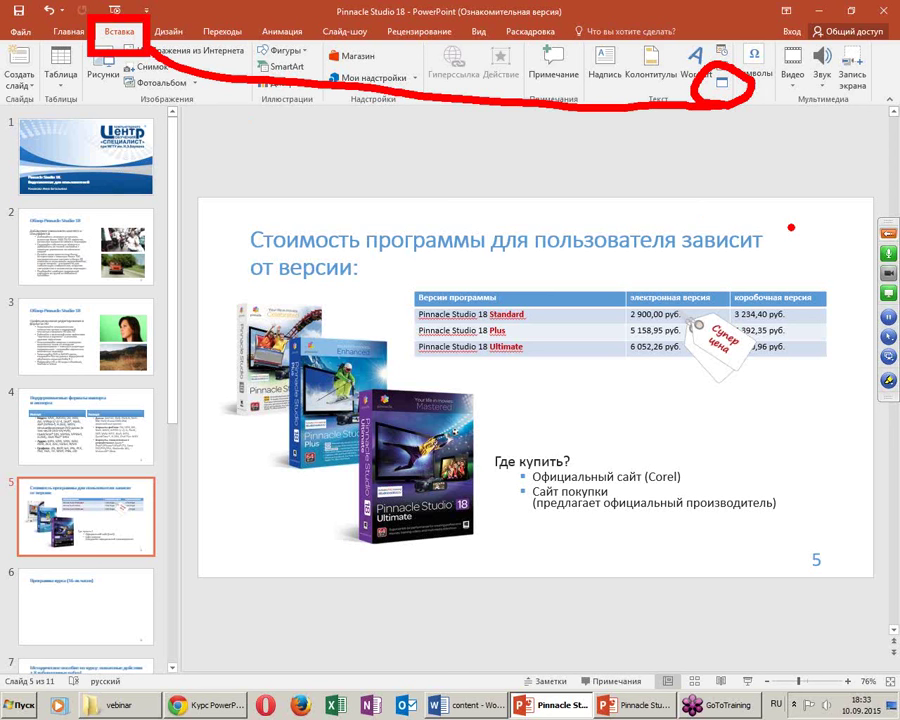
right_click(791, 227)
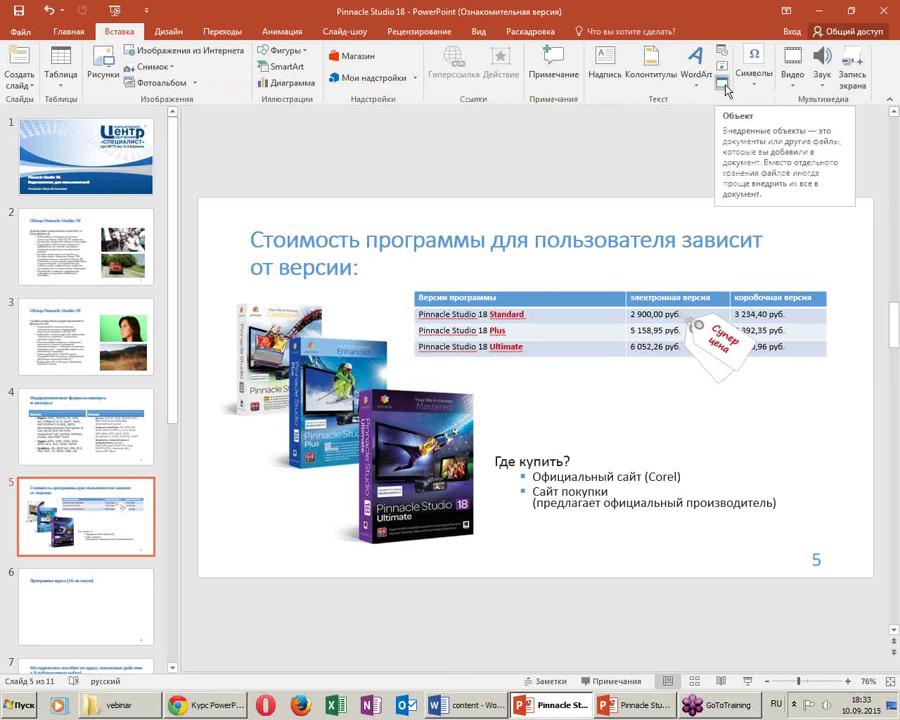
left_click(725, 86)
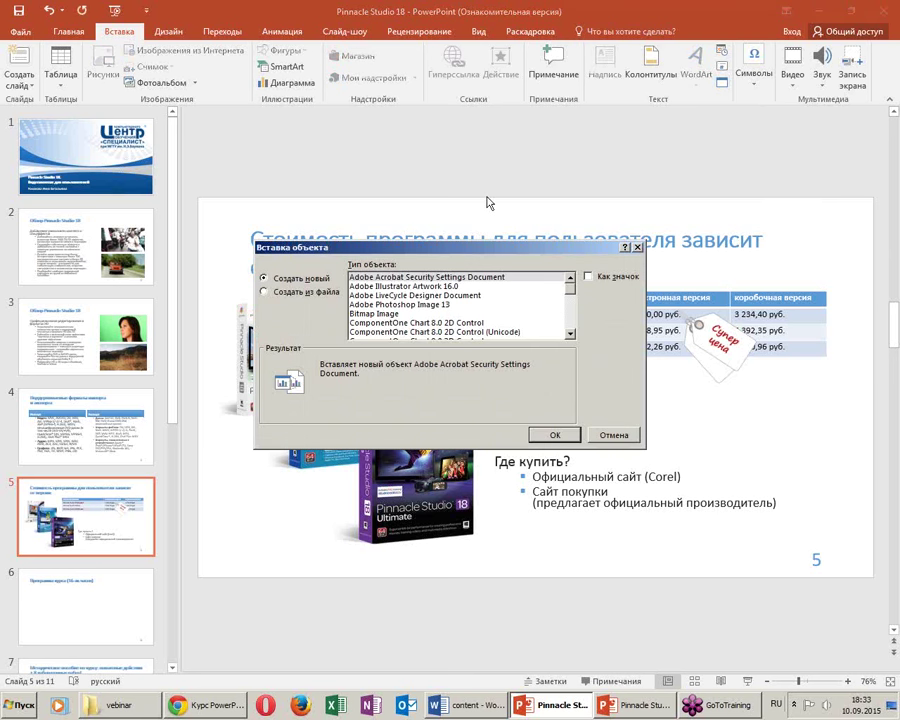
Choose Create from file and pick the ING Pinnacle Studio comparison PDF in the vebinar folder
left_click(285, 291)
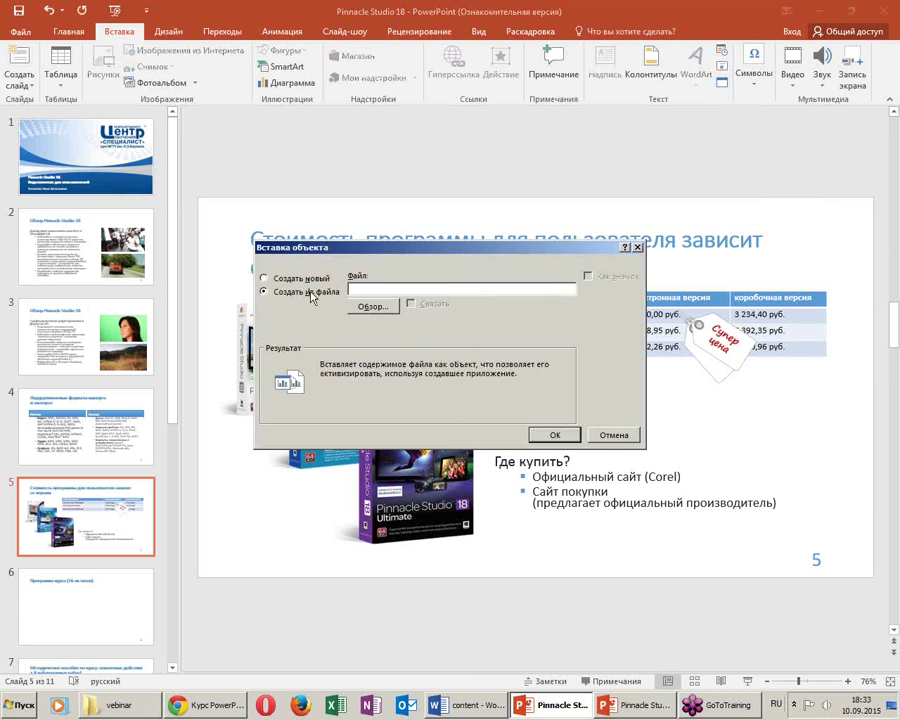
left_click(373, 307)
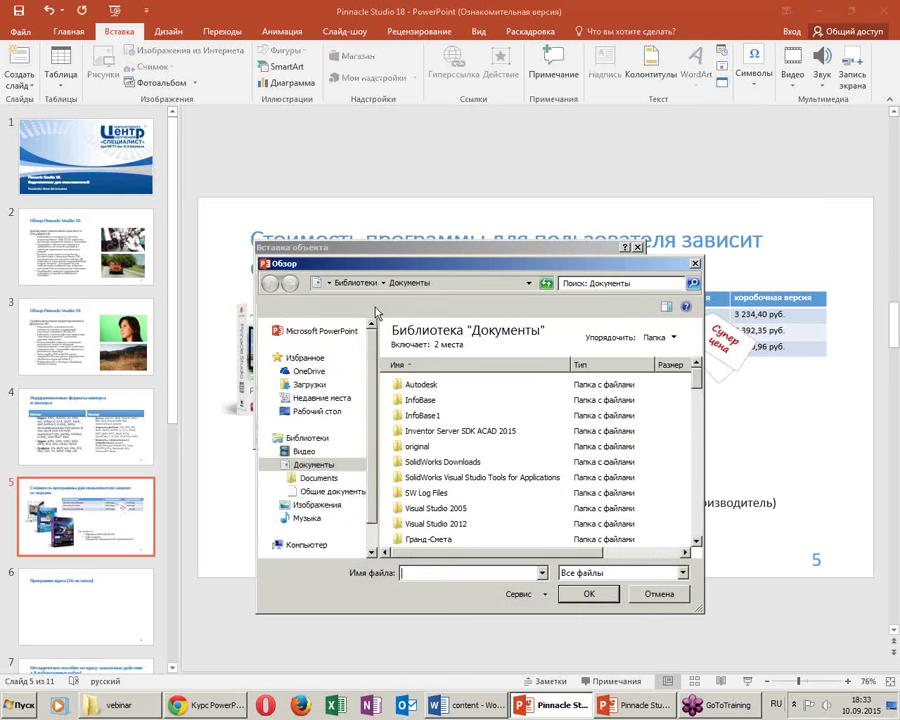
left_click(317, 411)
left_click(492, 488)
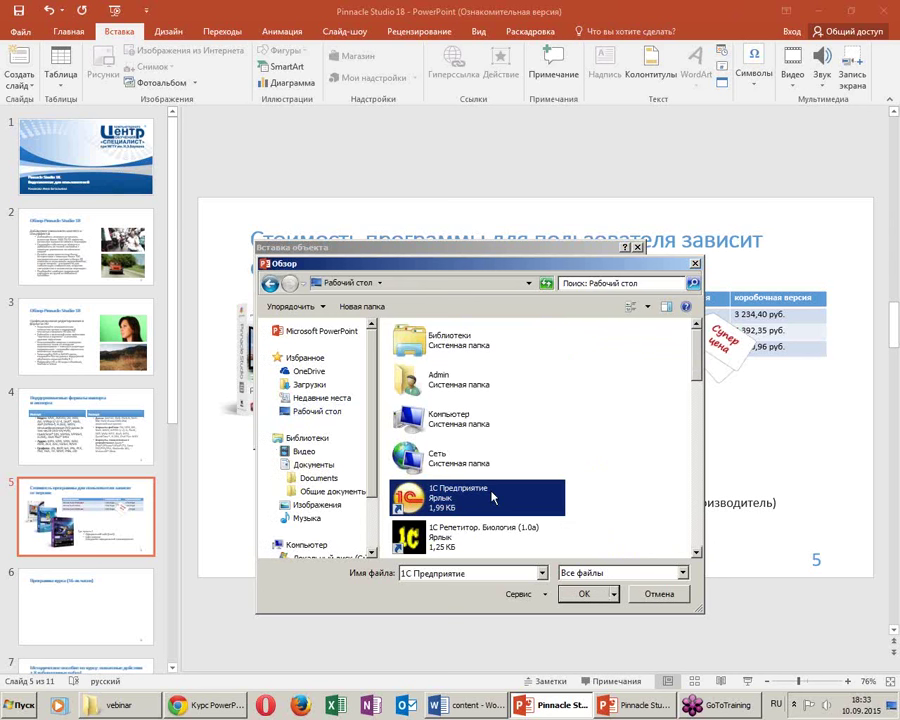
scroll(492, 495, "down", 2)
scroll(498, 460, "down", 3)
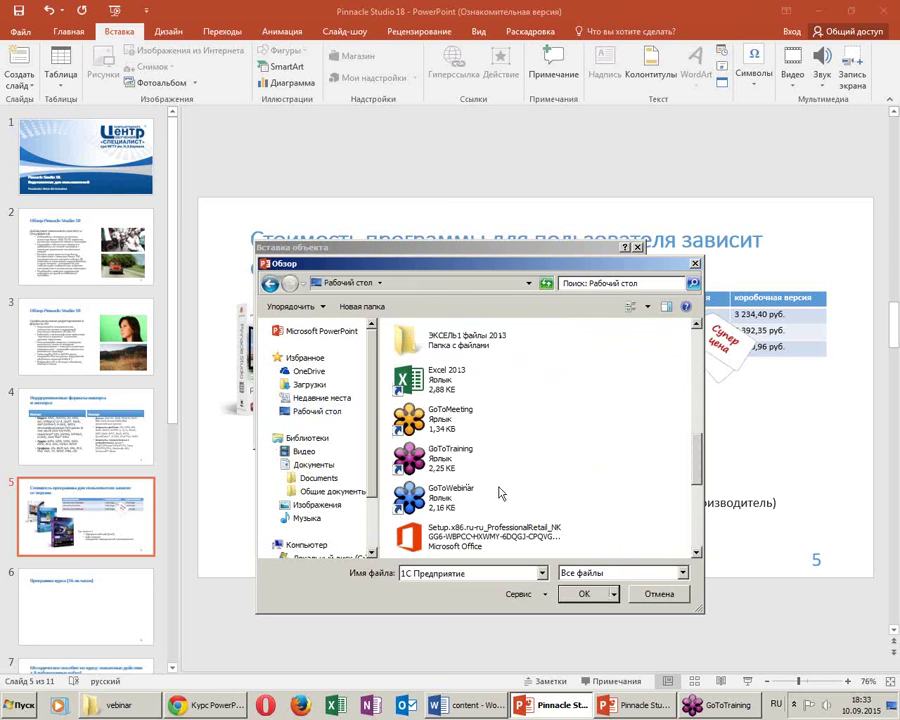
scroll(495, 490, "up", 2)
scroll(482, 524, "down", 2)
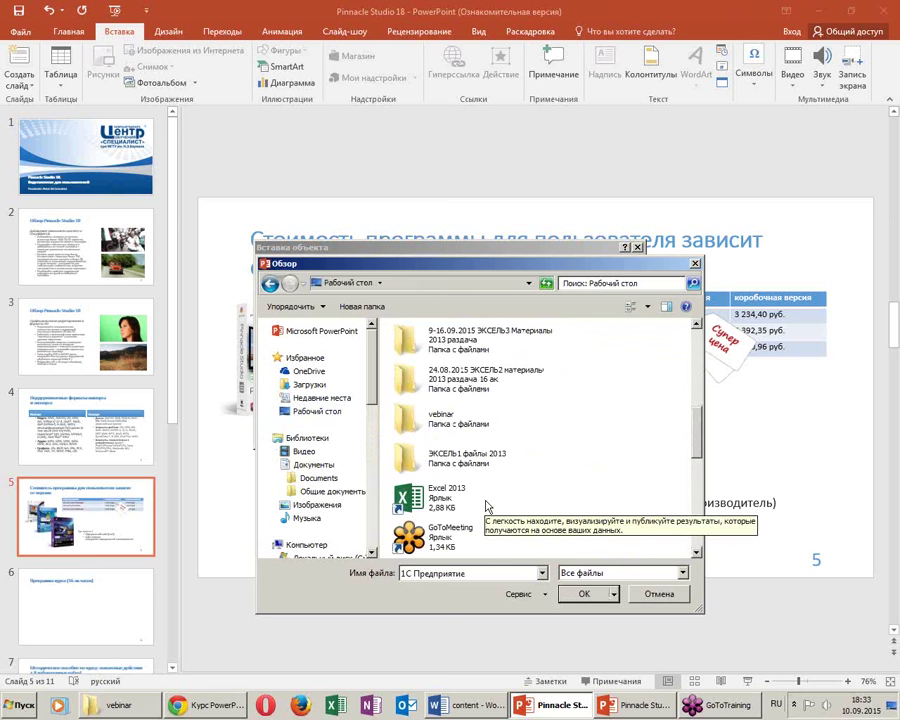
double_click(462, 424)
left_click(500, 440)
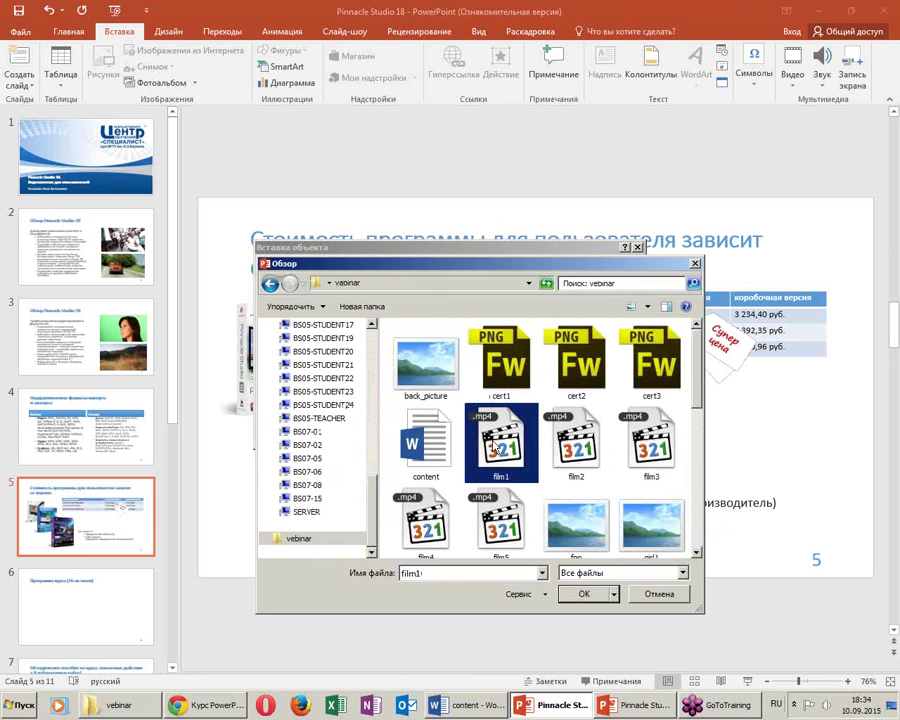
scroll(500, 447, "down", 1)
scroll(498, 444, "down", 5)
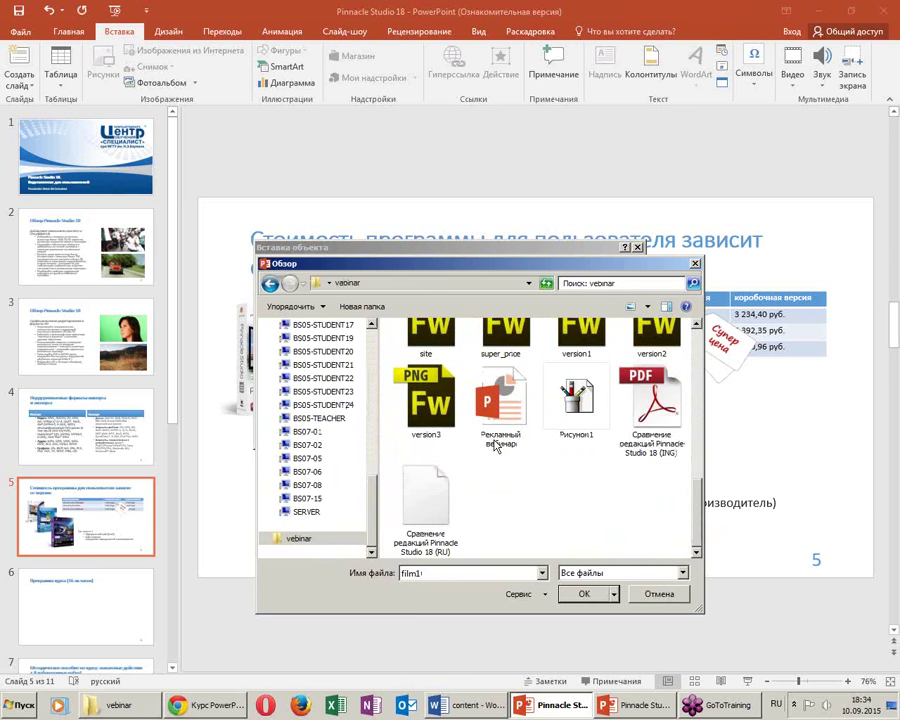
left_click(651, 405)
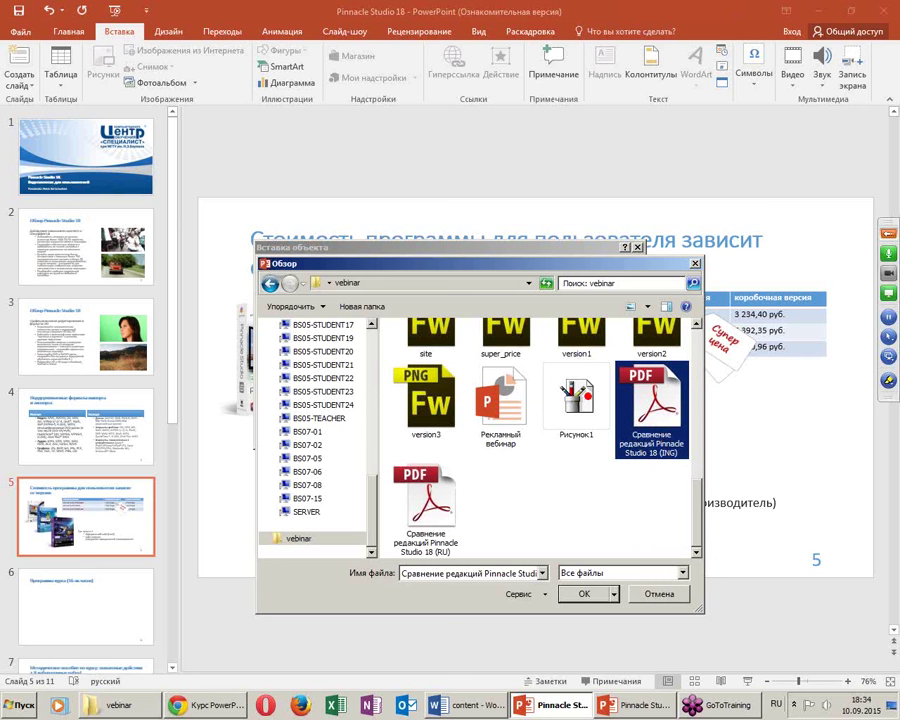
left_click_drag(616, 341, 688, 336)
left_click_drag(410, 478, 516, 470)
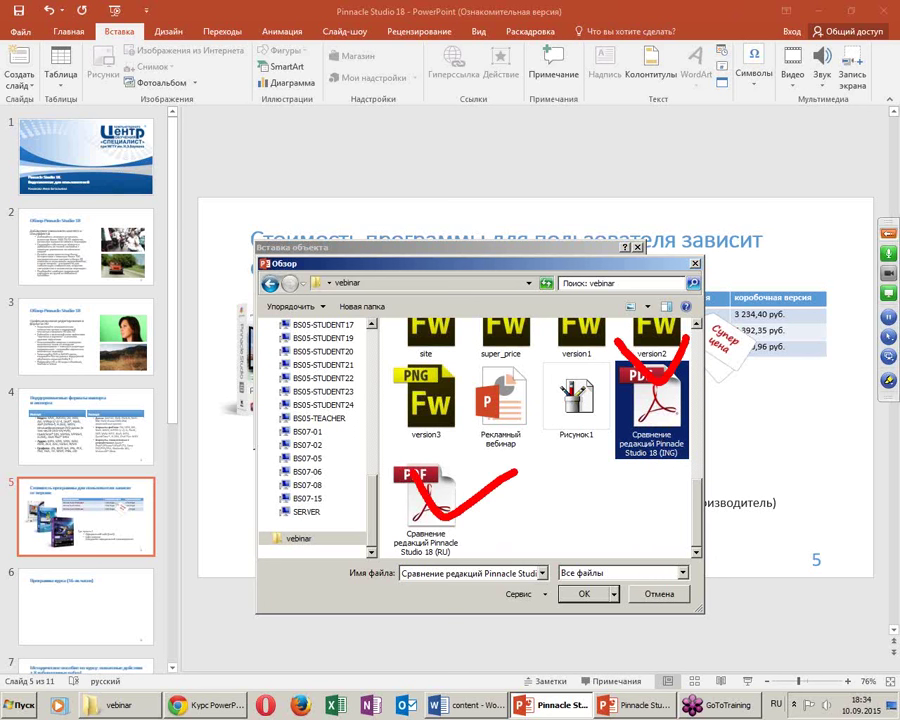
key("ctrl+alt+d")
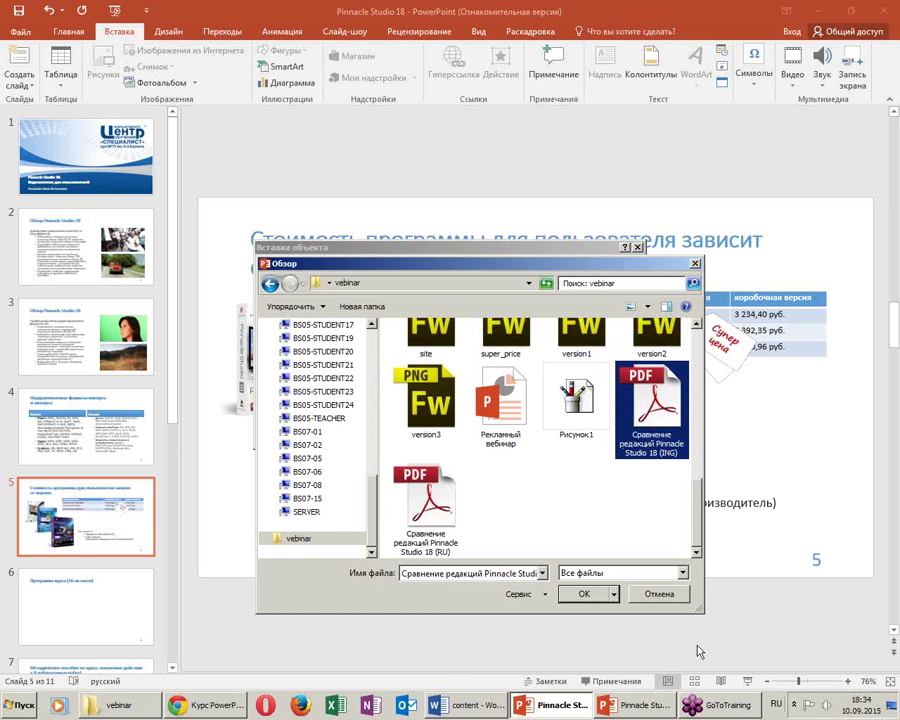
left_click(584, 593)
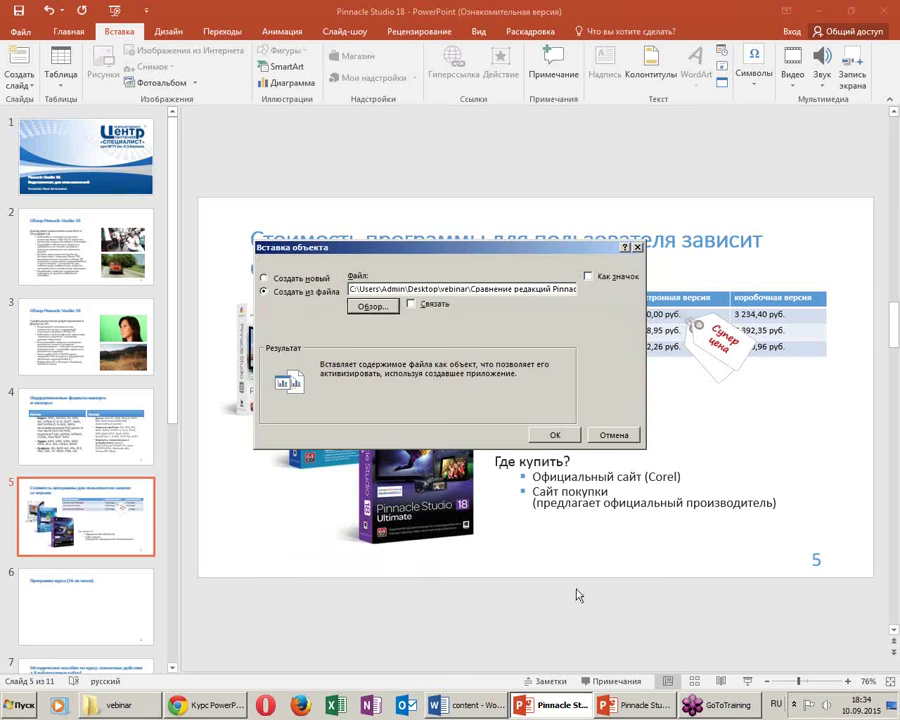
Display the PDF as an icon captioned «Сравнение версий (ING)»
left_click(607, 277)
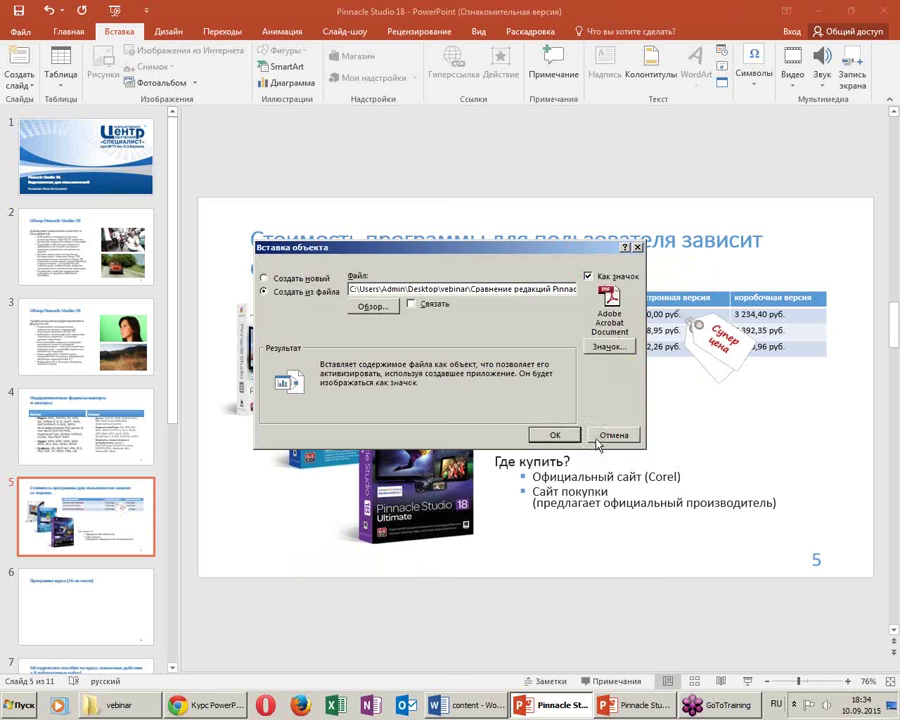
left_click(607, 348)
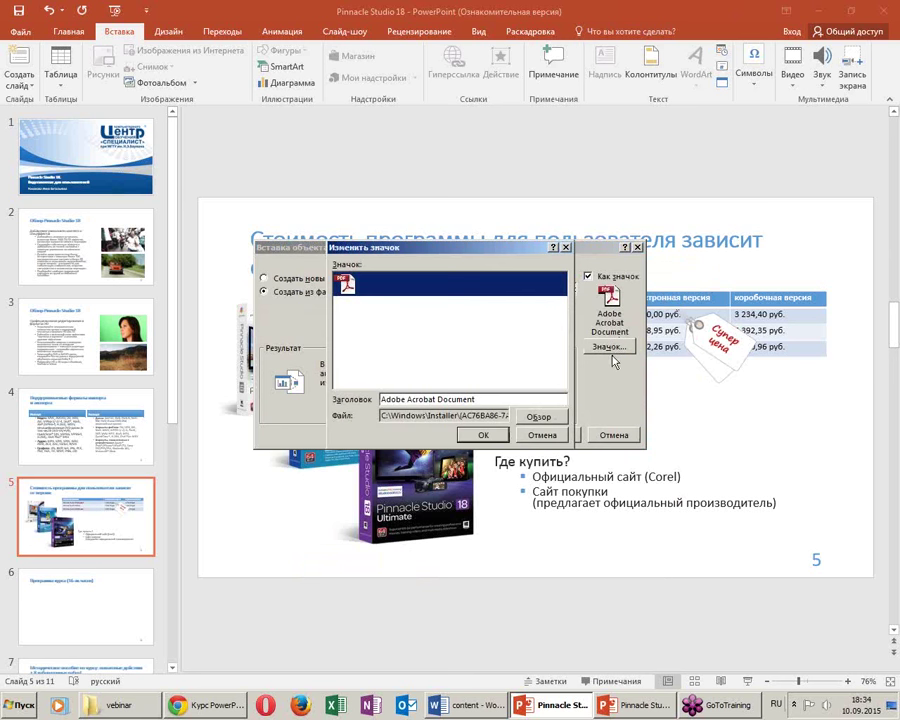
key("Tab")
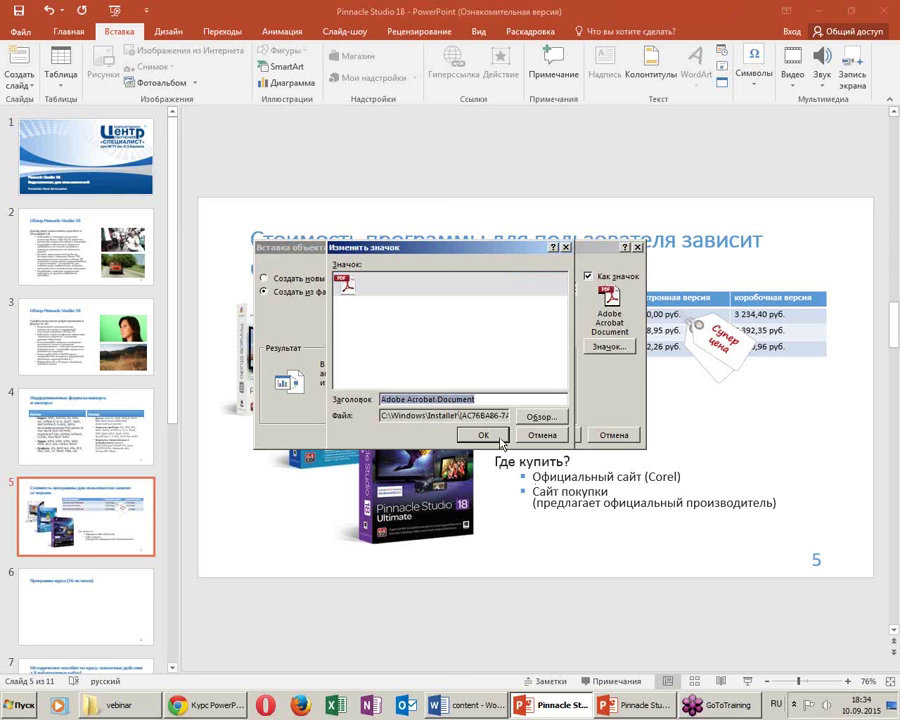
type("Сра")
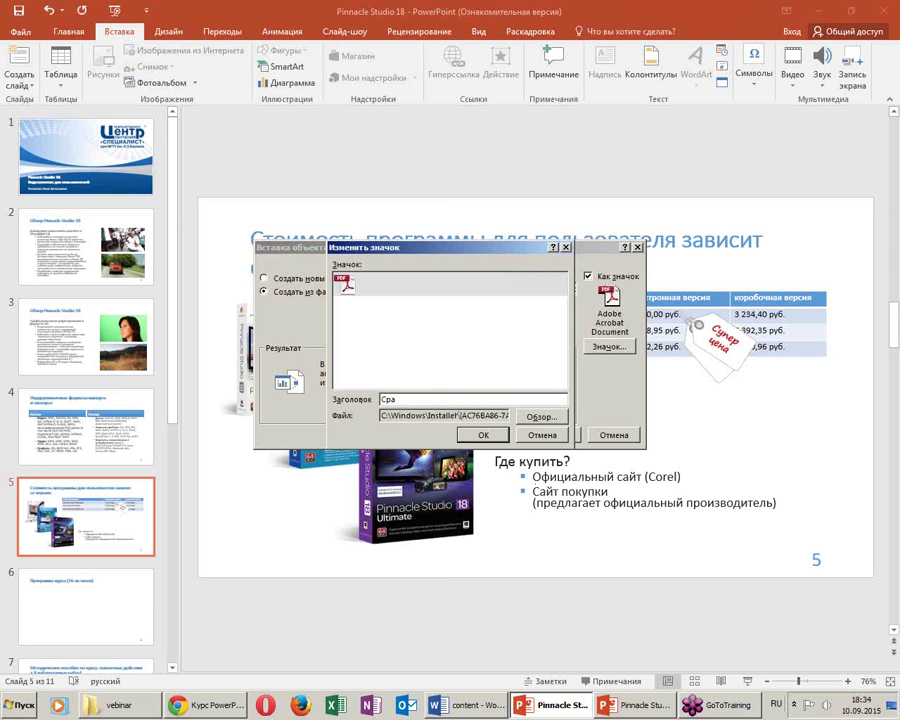
type("внение верси")
type("й")
type("ШТП")
key("BackSpace")
key("BackSpace")
key("BackSpace")
type("ШП")
key("BackSpace")
key("BackSpace")
key("BackSpace")
key("alt+shift")
type("(IN")
type("G)")
left_click(482, 434)
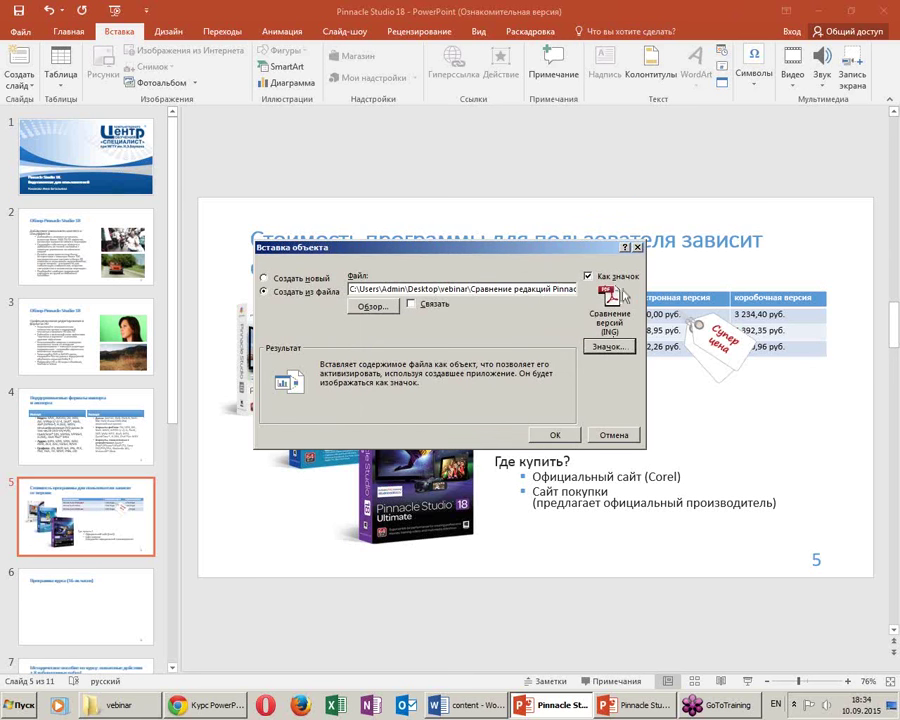
Embed the PDF icon on the slide and enlarge it slightly
left_click(555, 438)
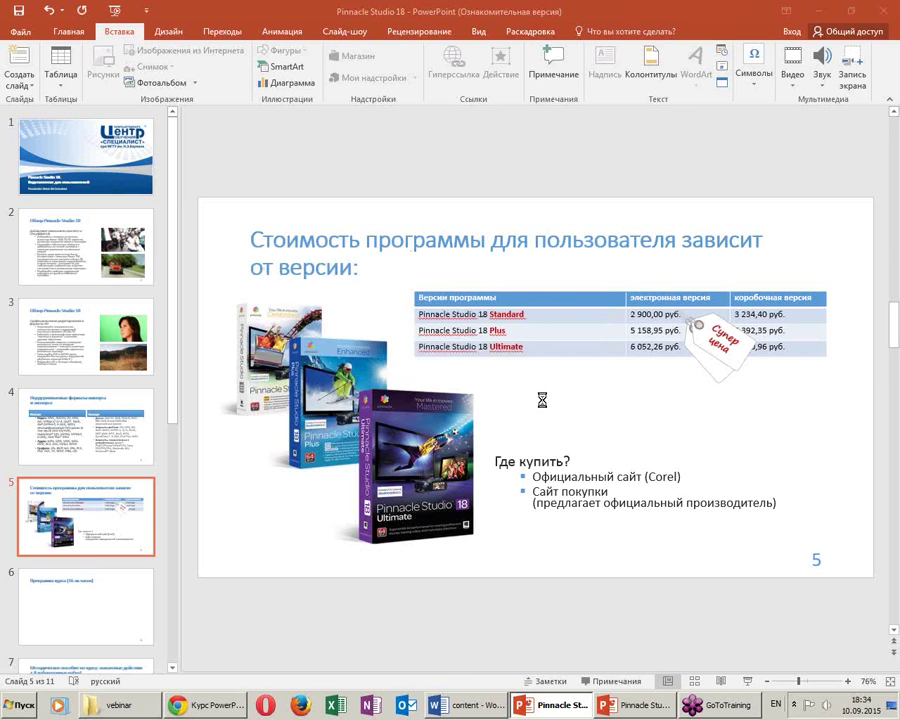
left_click_drag(565, 410, 582, 420)
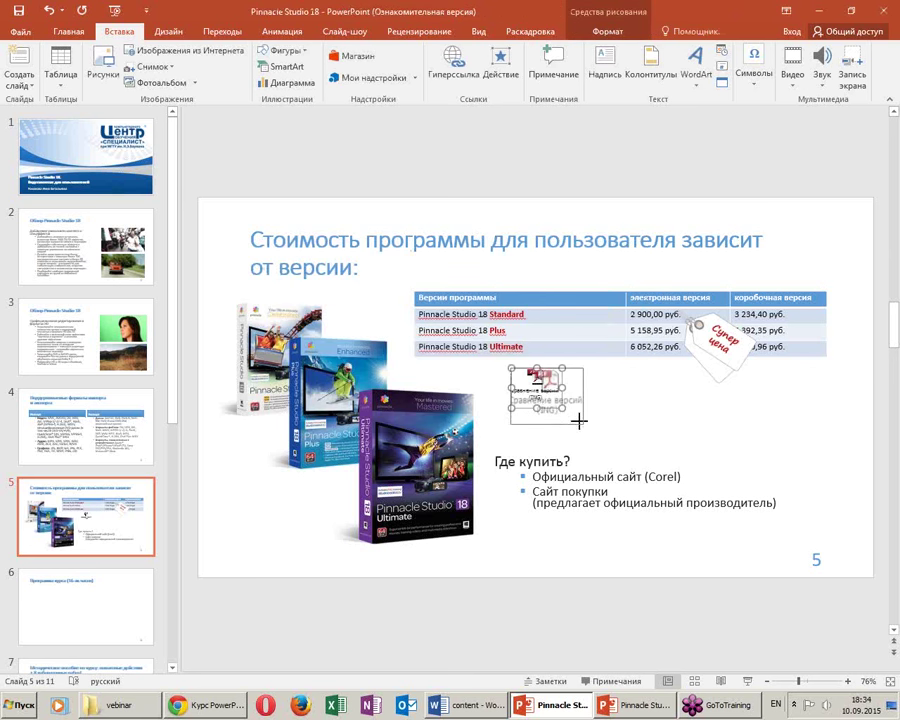
left_click(549, 389)
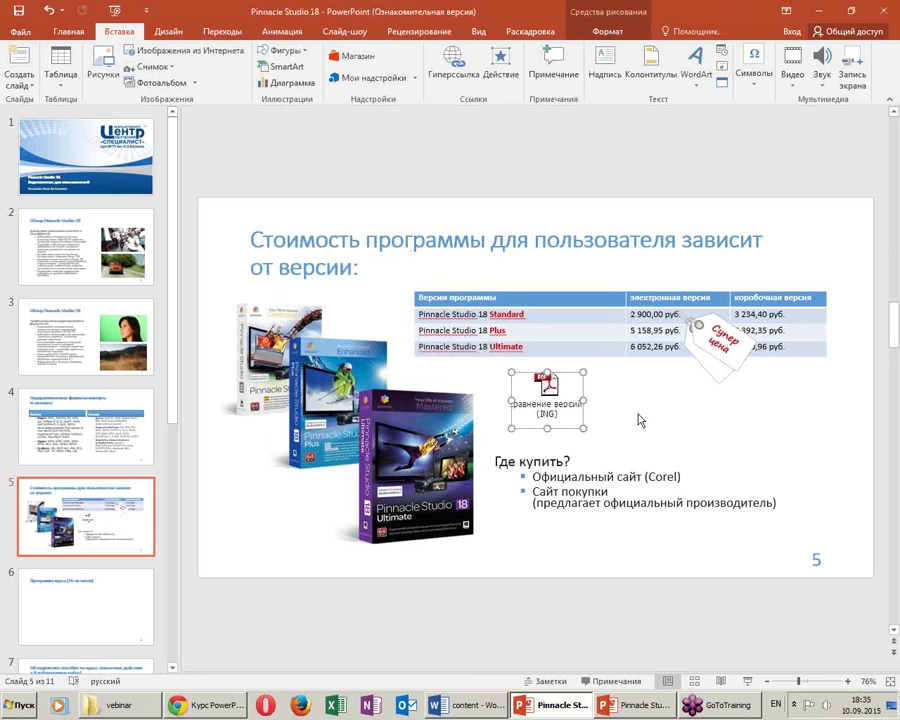
left_click(611, 396)
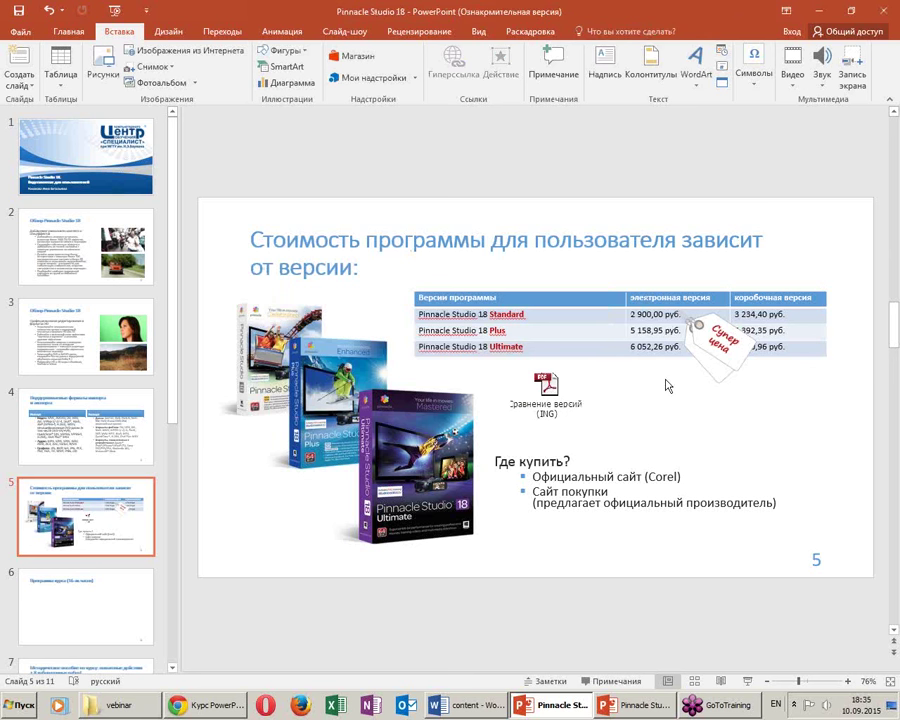
Insert an object from file, picking the RU comparison PDF in the desktop vebinar folder
left_click(722, 86)
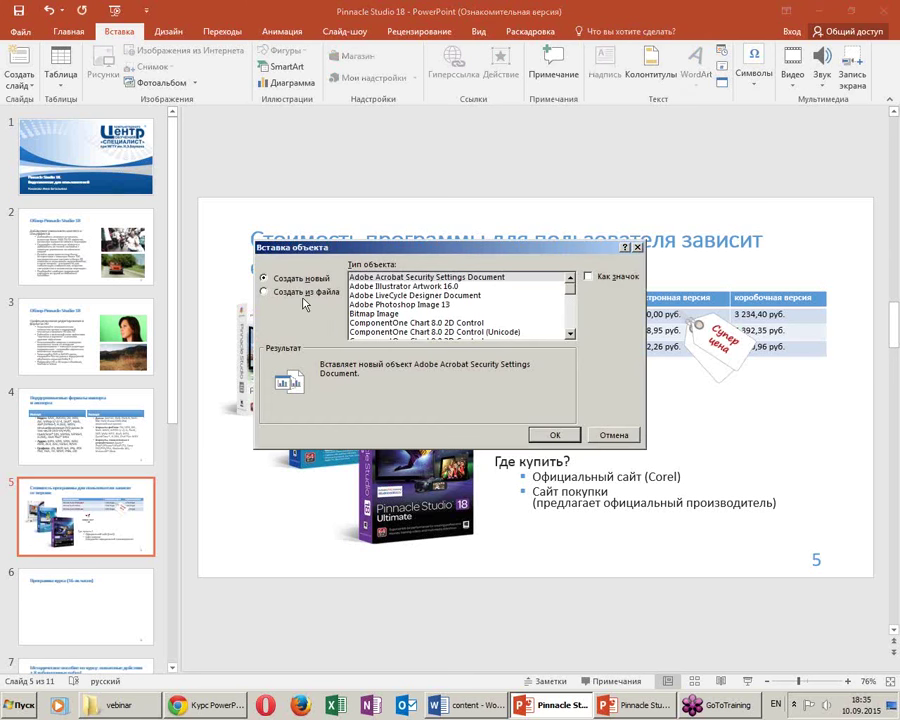
left_click(265, 291)
left_click(369, 310)
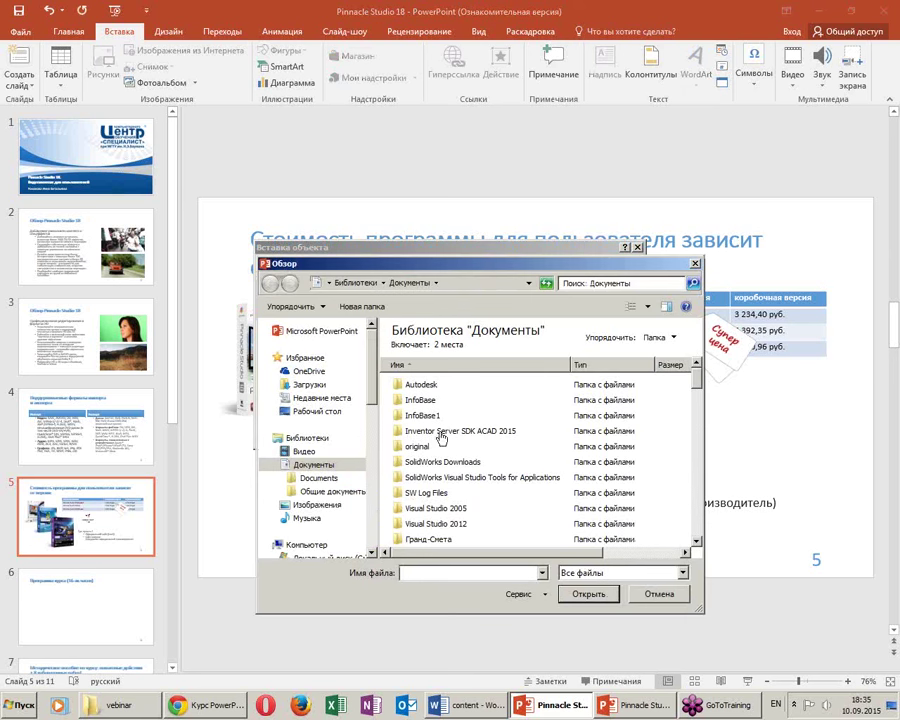
left_click(317, 411)
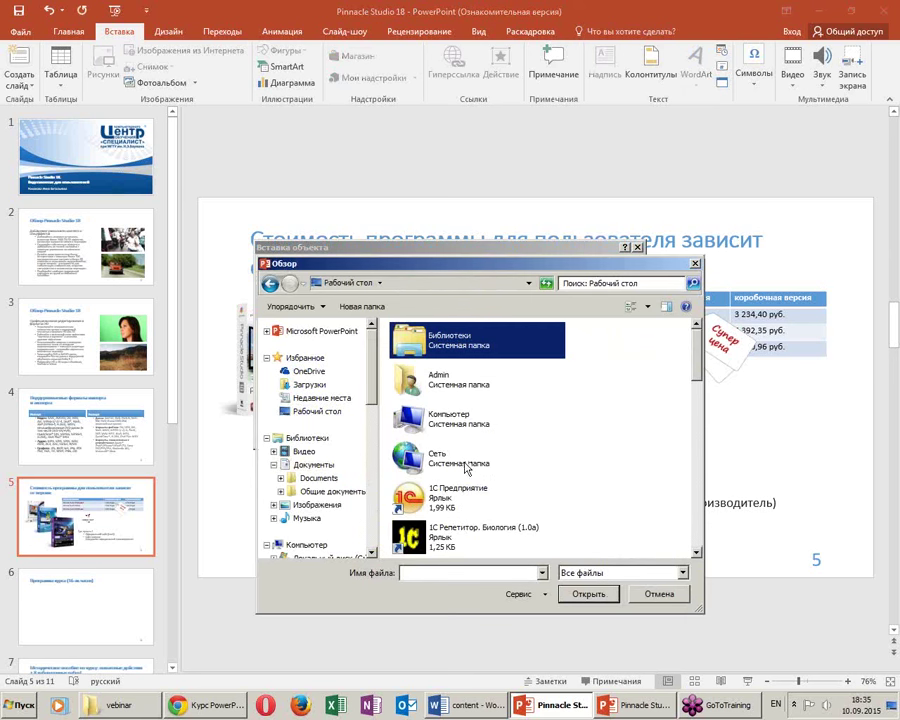
scroll(464, 420, "down", 1)
scroll(466, 471, "down", 3)
double_click(441, 418)
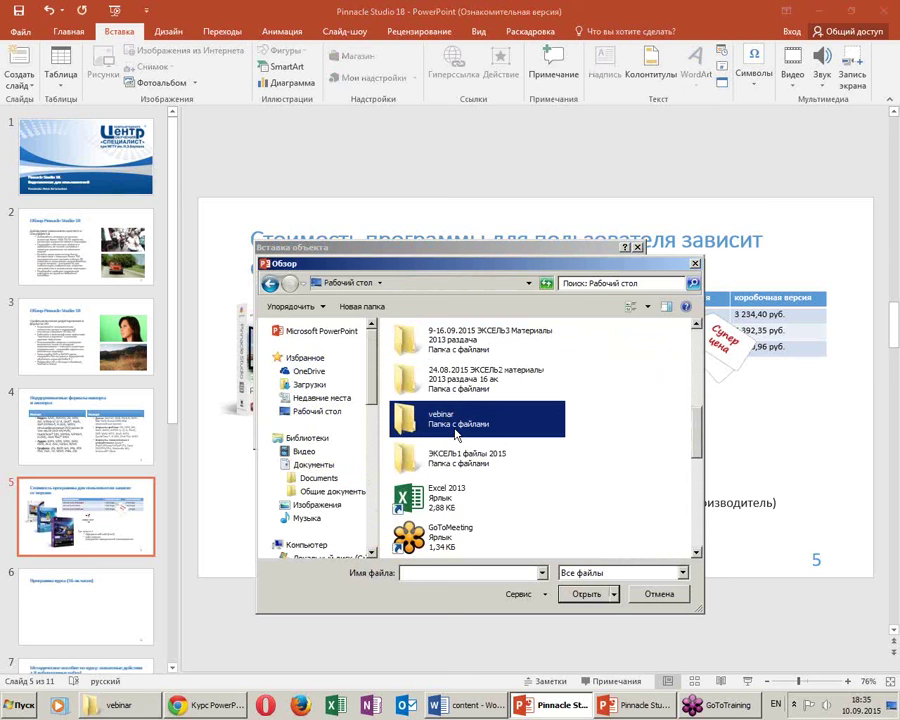
left_click(510, 530)
scroll(520, 540, "down", 5)
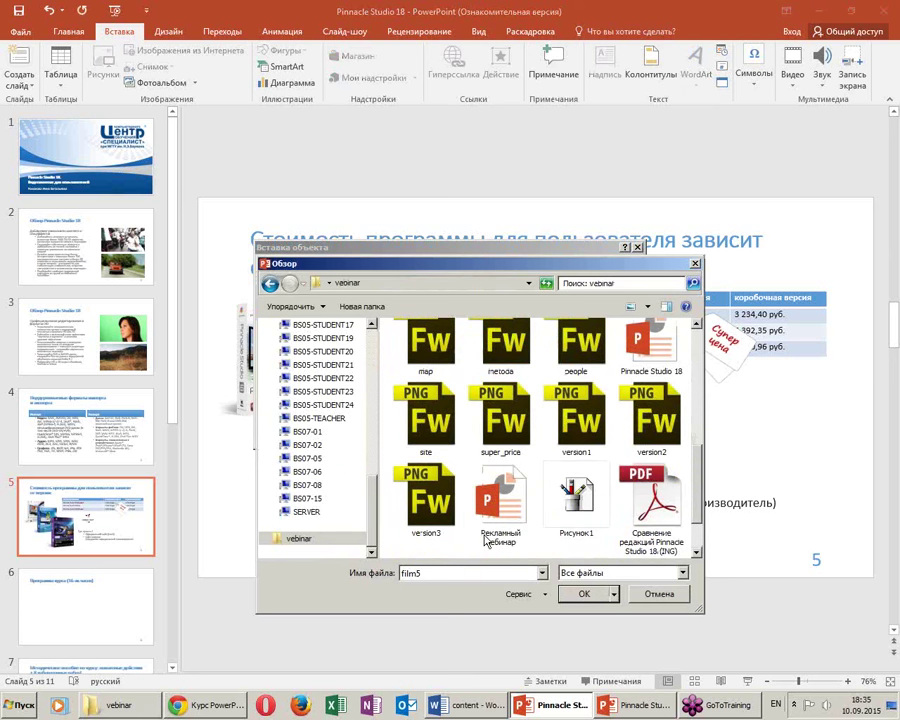
scroll(522, 540, "down", 2)
left_click(425, 505)
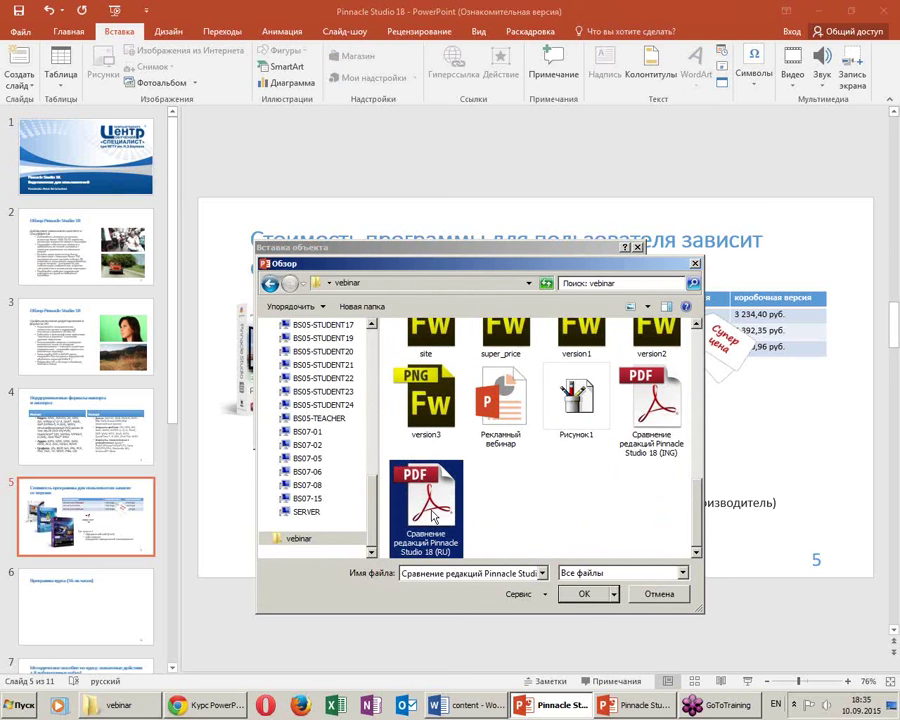
double_click(425, 505)
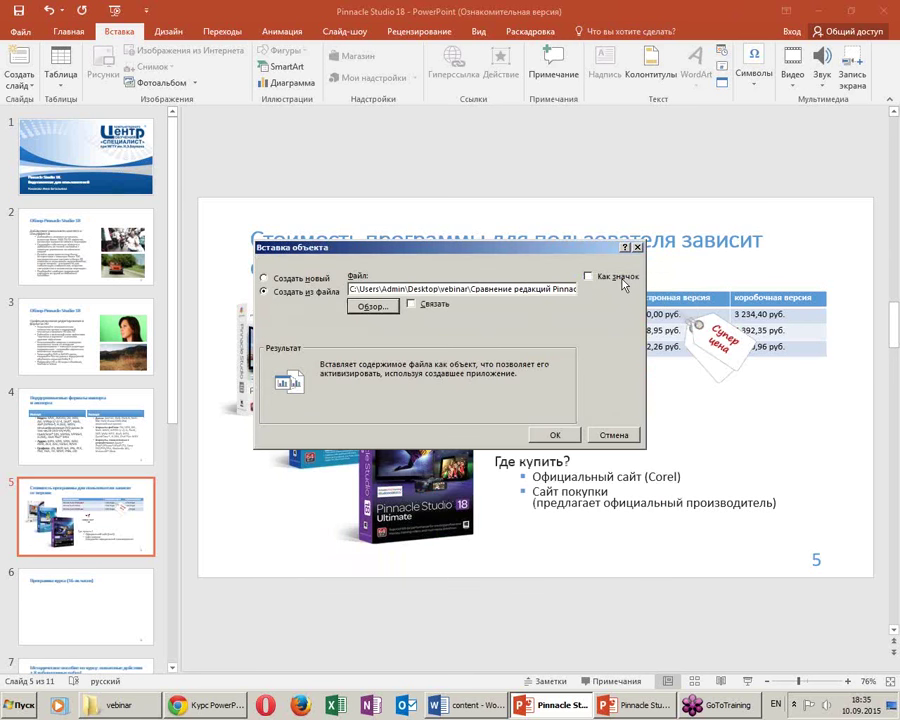
Display the PDF as an icon captioned 'Сравнение версий (RU)'
left_click(588, 276)
left_click(606, 346)
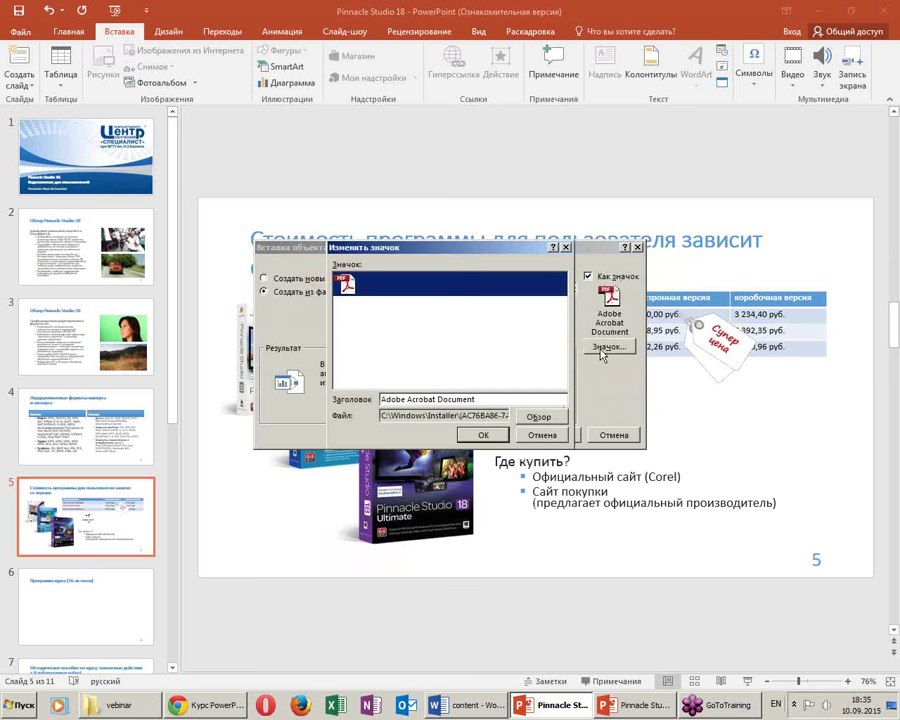
left_click_drag(490, 399, 84, 373)
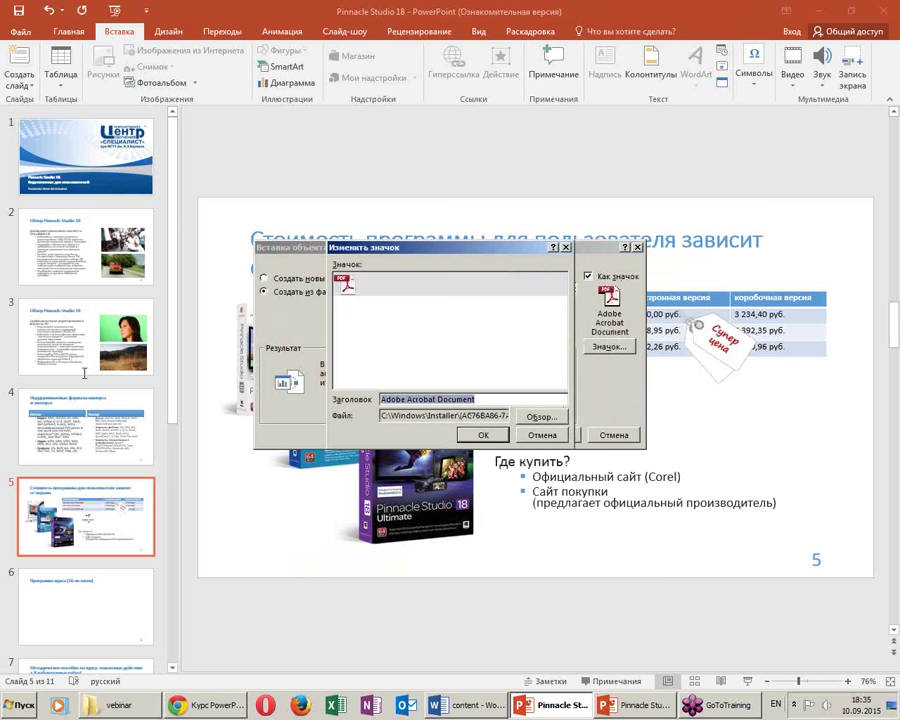
type("CH")
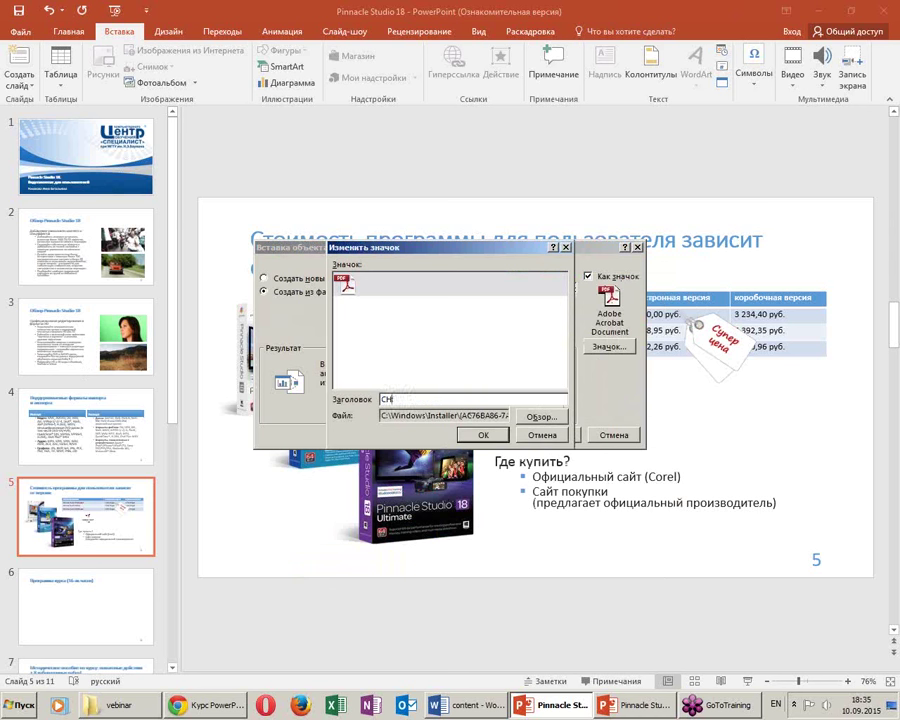
key("BackSpace")
key("BackSpace")
type("CH")
key("BackSpace")
key("BackSpace")
type("Cg")
key("BackSpace")
key("BackSpace")
type("C")
type("hf")
key("BackSpace")
key("BackSpace")
key("BackSpace")
key("alt+shift")
type("Срав")
type("нение ве")
type("рсий")
type(" (")
type("П")
key("BackSpace")
key("alt+shift")
type("RU")
Embed the RU PDF icon beside the ING icon, then open the embedded ING PDF
left_click(488, 437)
left_click(554, 438)
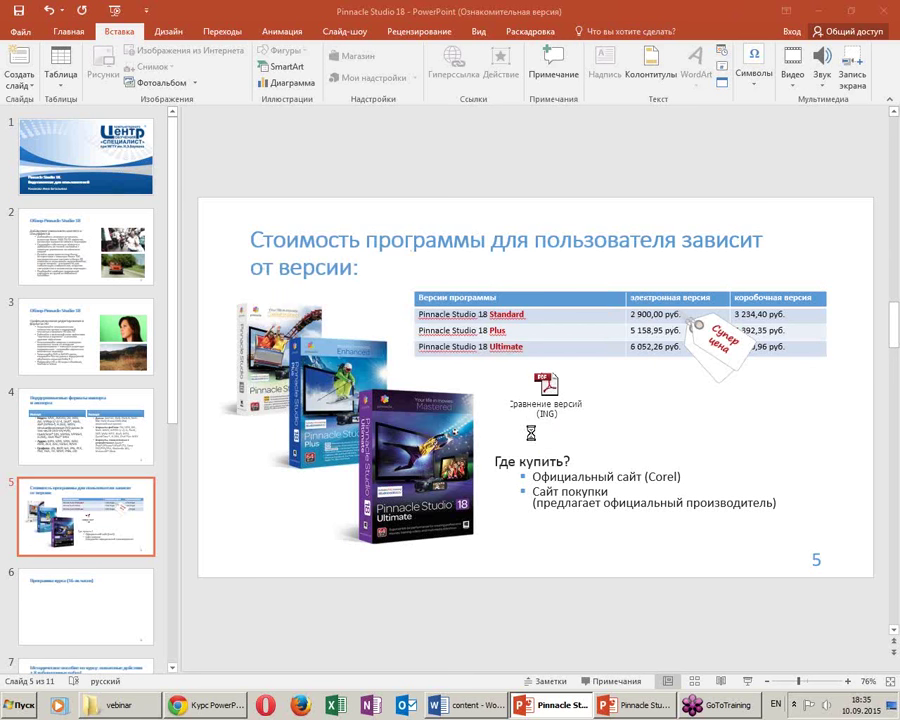
mouse_move(548, 388)
left_mouse_down()
mouse_move(610, 392)
mouse_move(645, 425)
mouse_move(628, 401)
left_mouse_up()
left_click(689, 428)
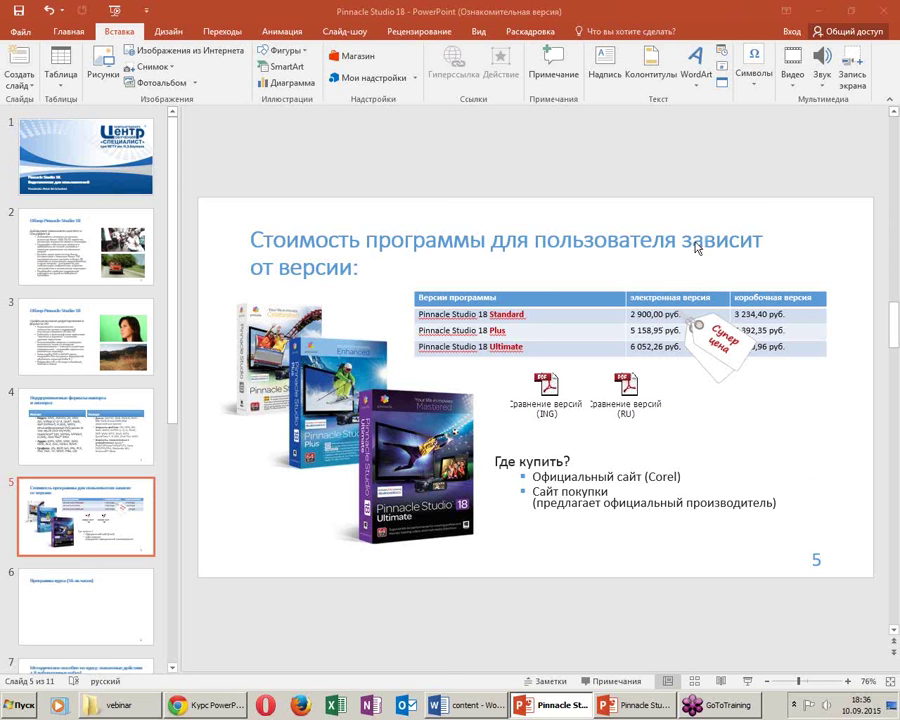
double_click(547, 386)
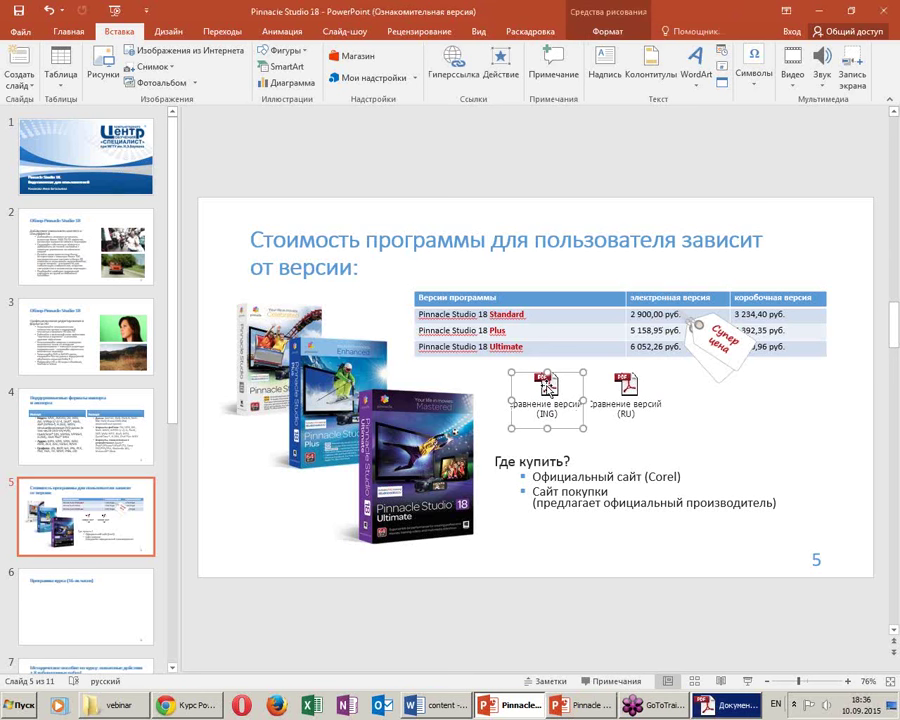
View the English comparison matrix in Adobe Reader, scrolling through it, then close it
left_click(735, 703)
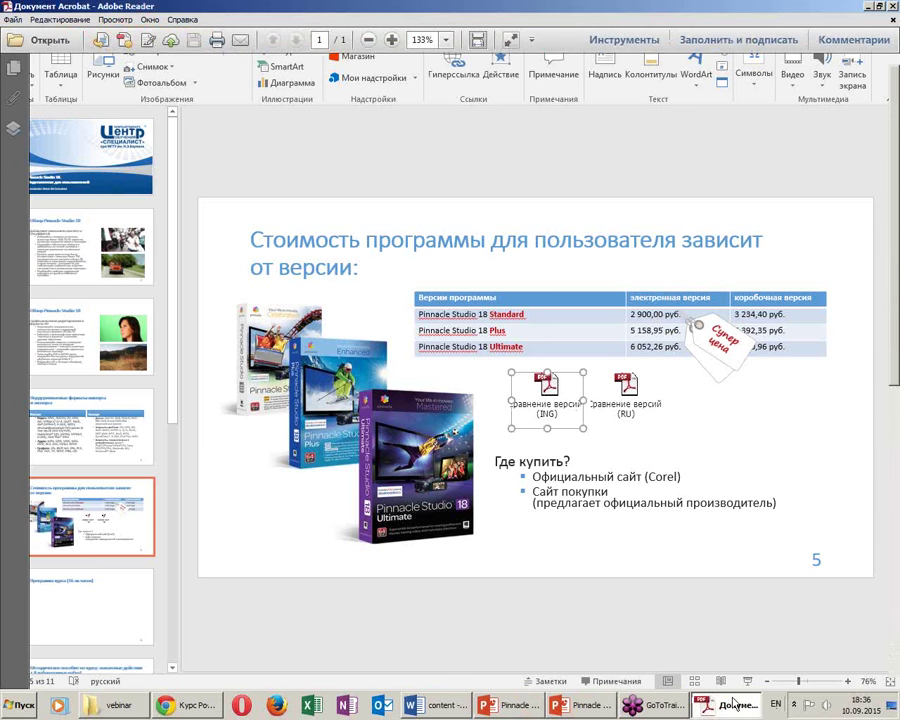
scroll(530, 450, "down", 5)
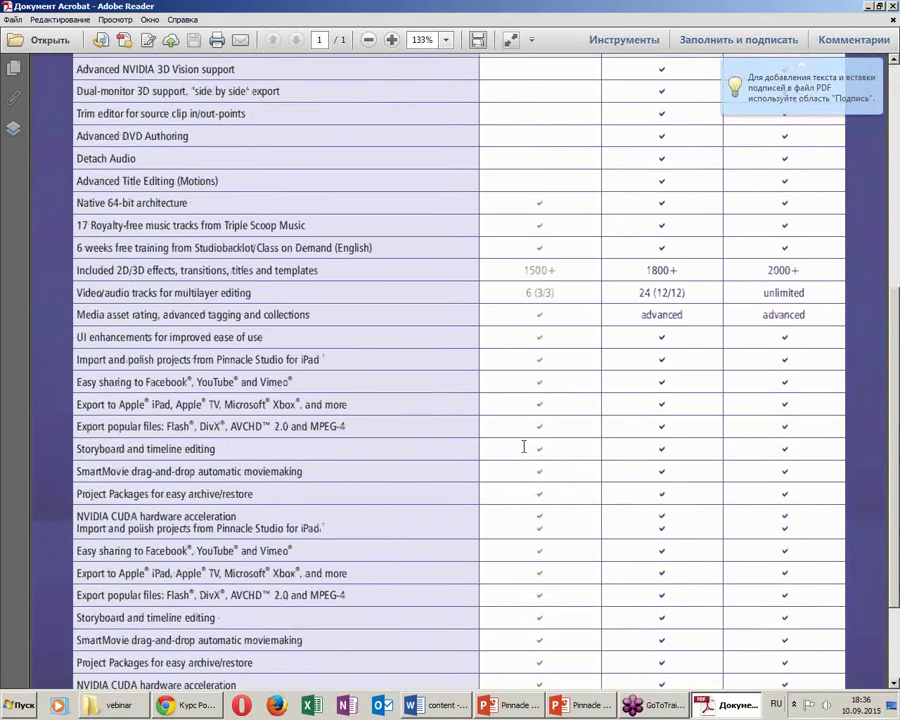
scroll(526, 444, "down", 2)
scroll(526, 444, "up", 3)
scroll(524, 444, "up", 5)
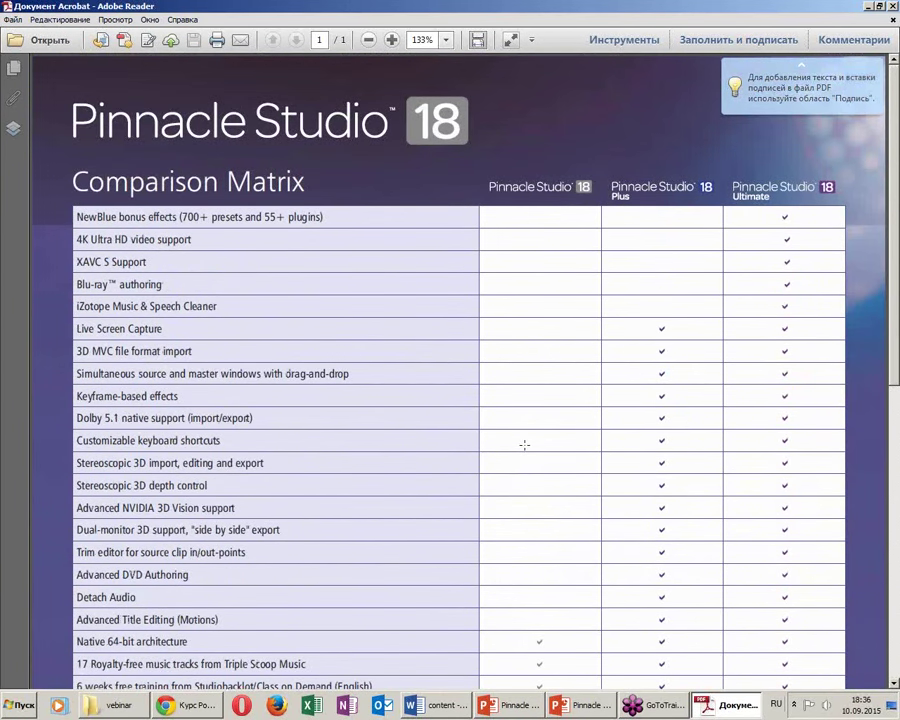
scroll(526, 444, "down", 4)
scroll(528, 442, "down", 4)
scroll(528, 442, "down", 1)
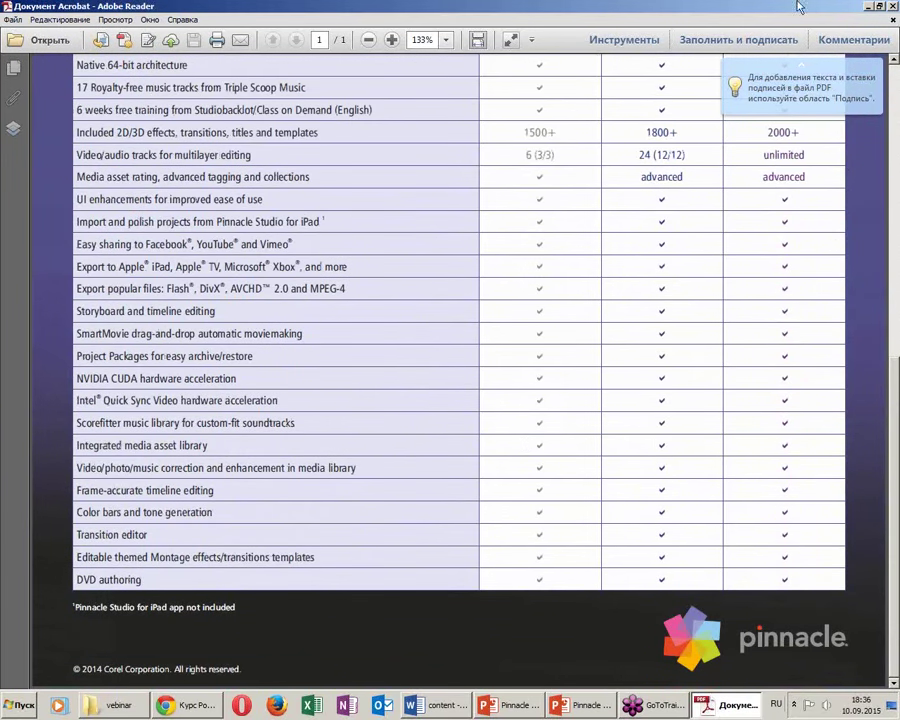
left_click(887, 7)
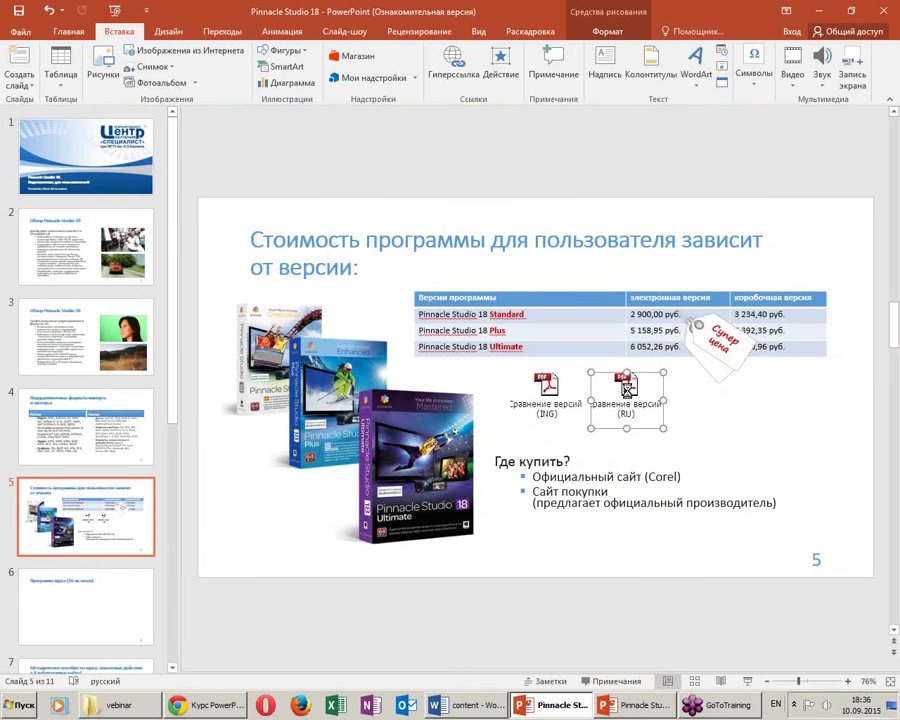
Open the embedded RU comparison PDF to check it, then close it
double_click(626, 389)
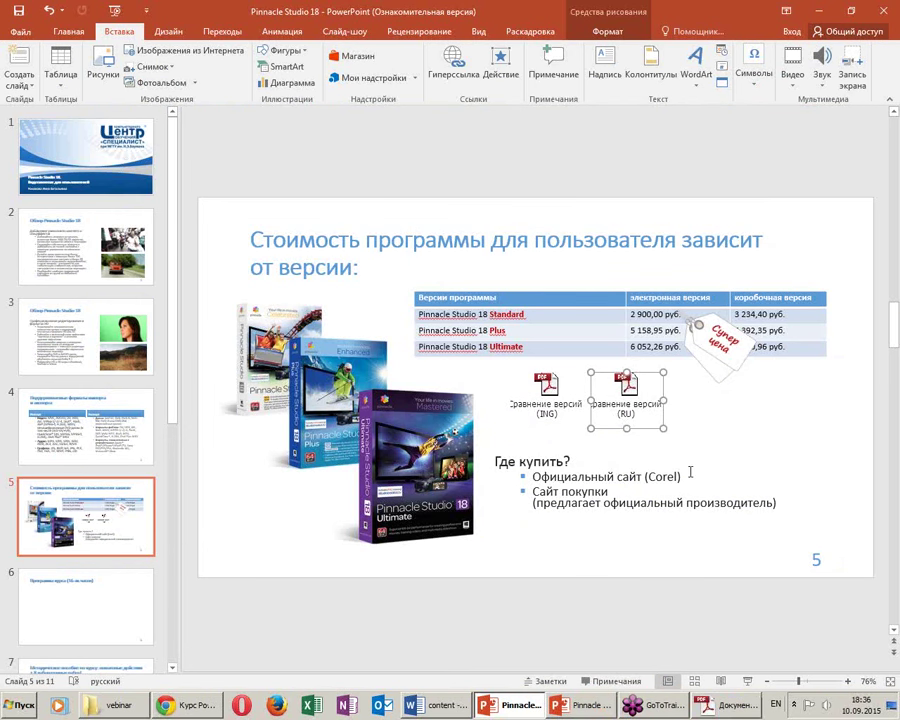
left_click(710, 706)
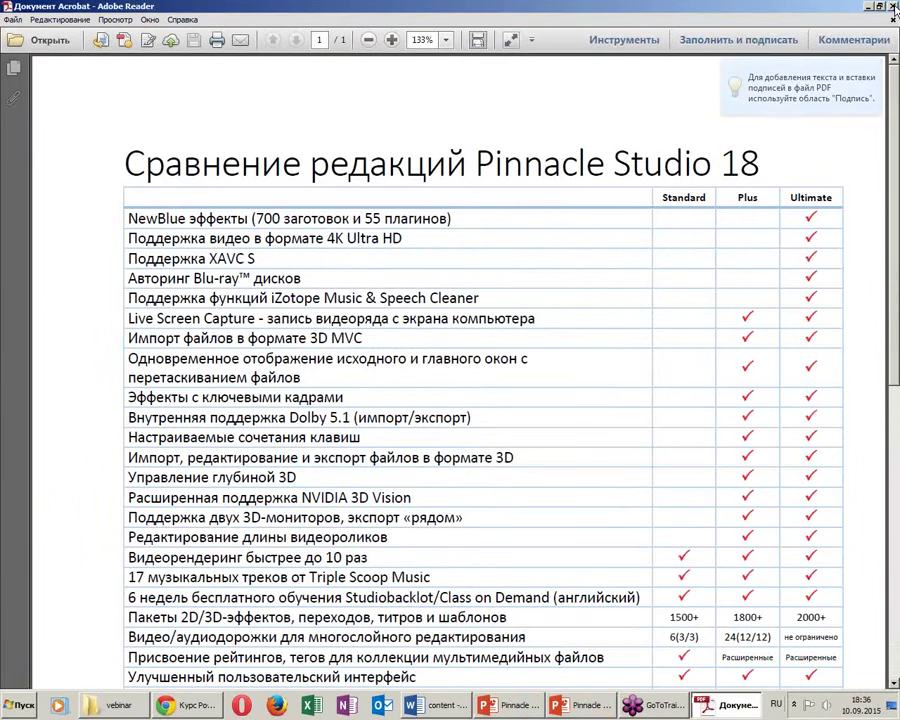
left_click(882, 8)
right_click(621, 381)
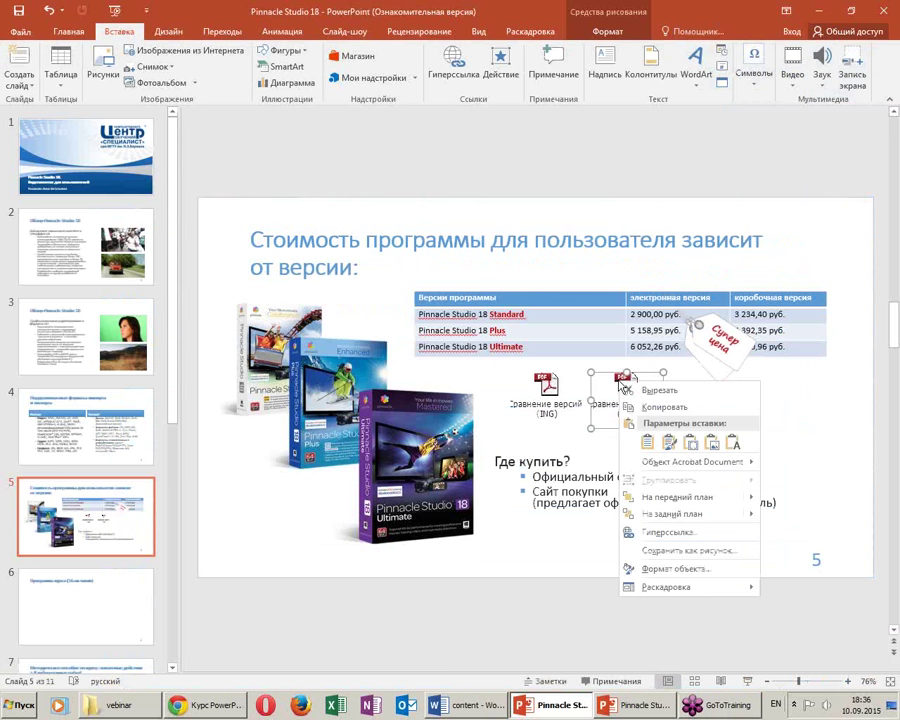
mouse_move(692, 462)
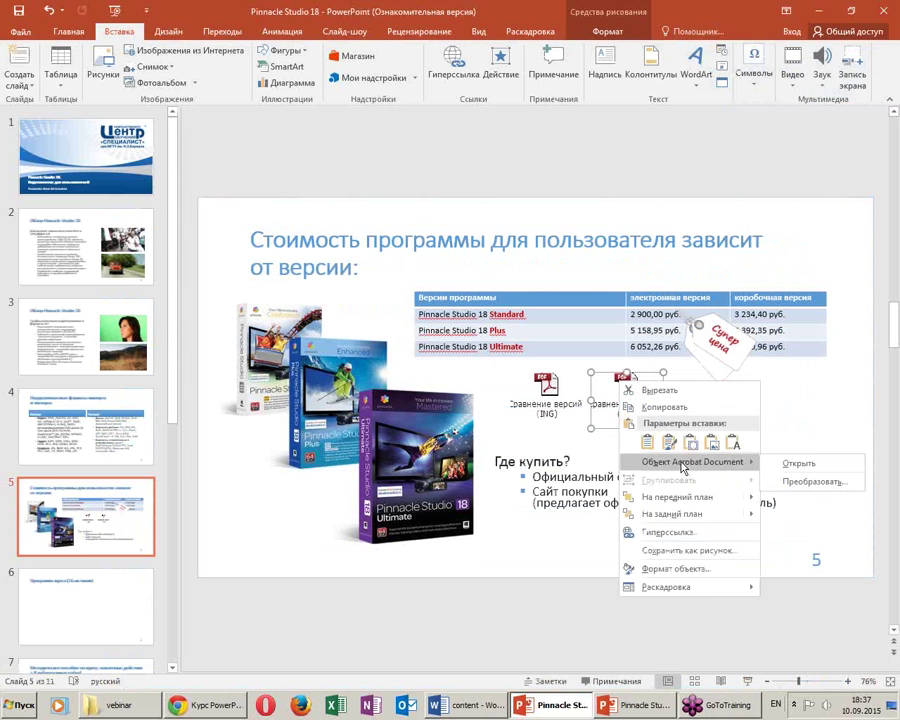
left_click(802, 484)
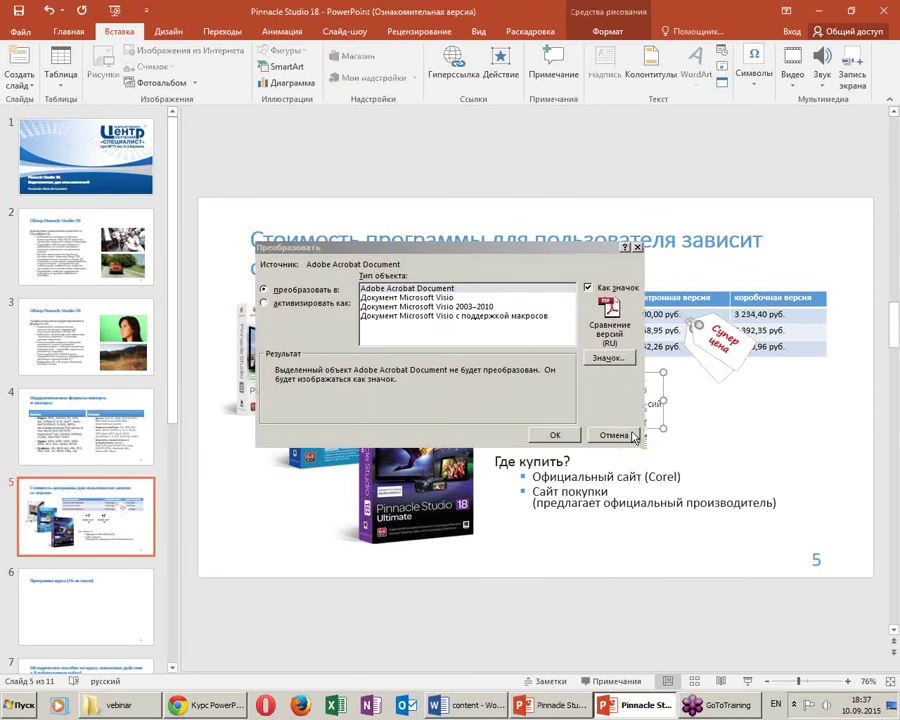
left_click(630, 436)
left_click(749, 489)
left_click(757, 425)
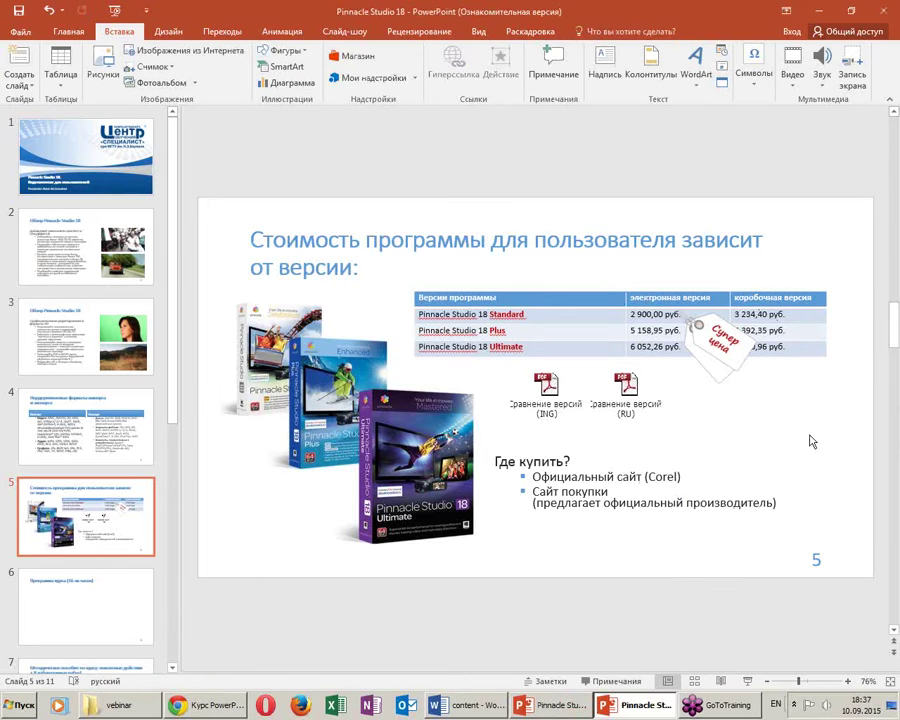
key("shift+F5")
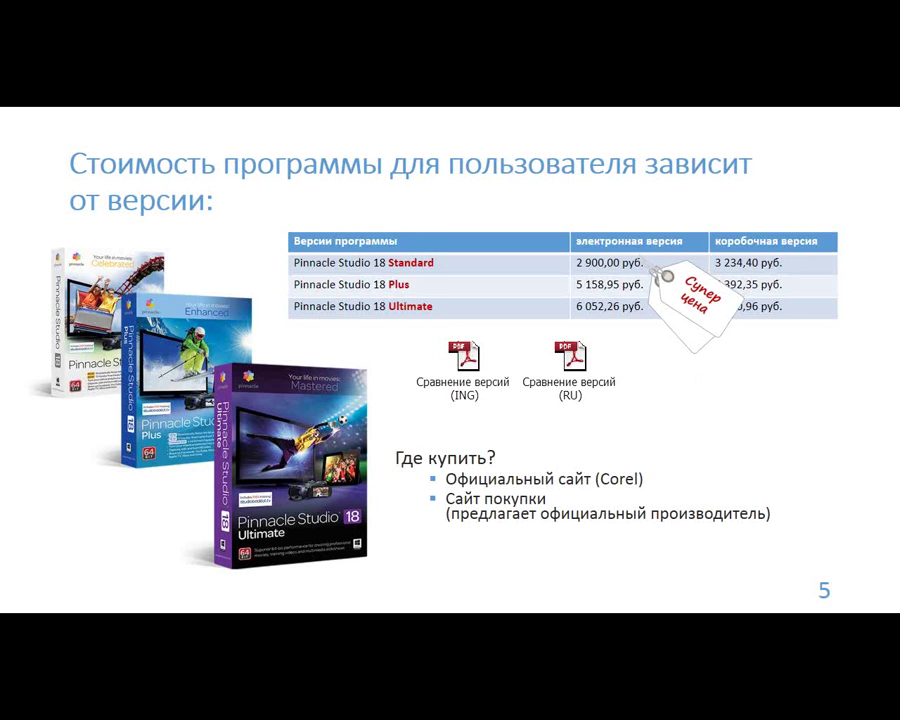
left_click(481, 375)
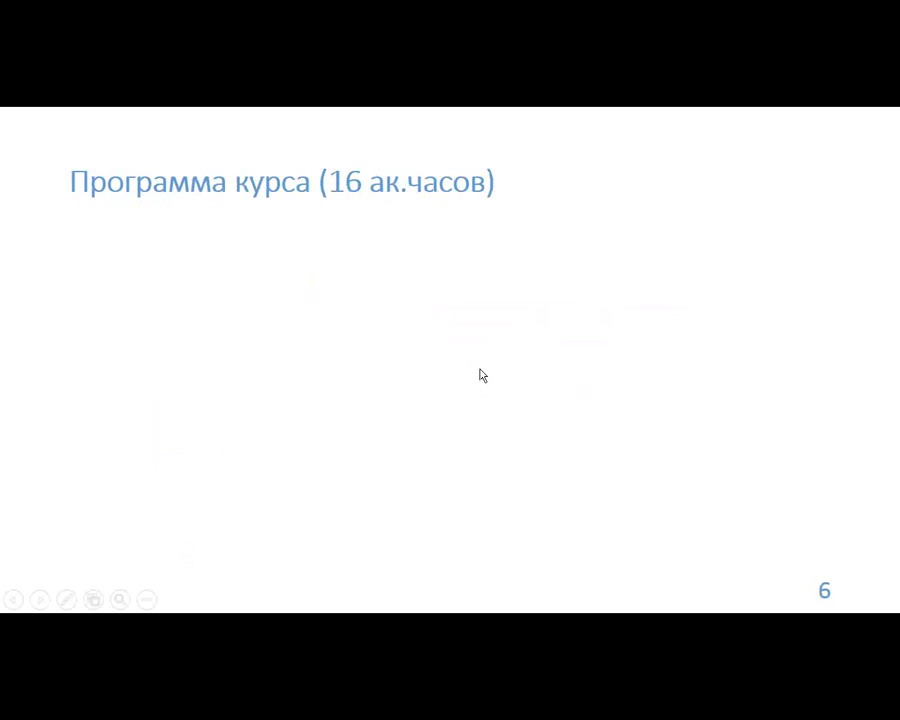
key("Escape")
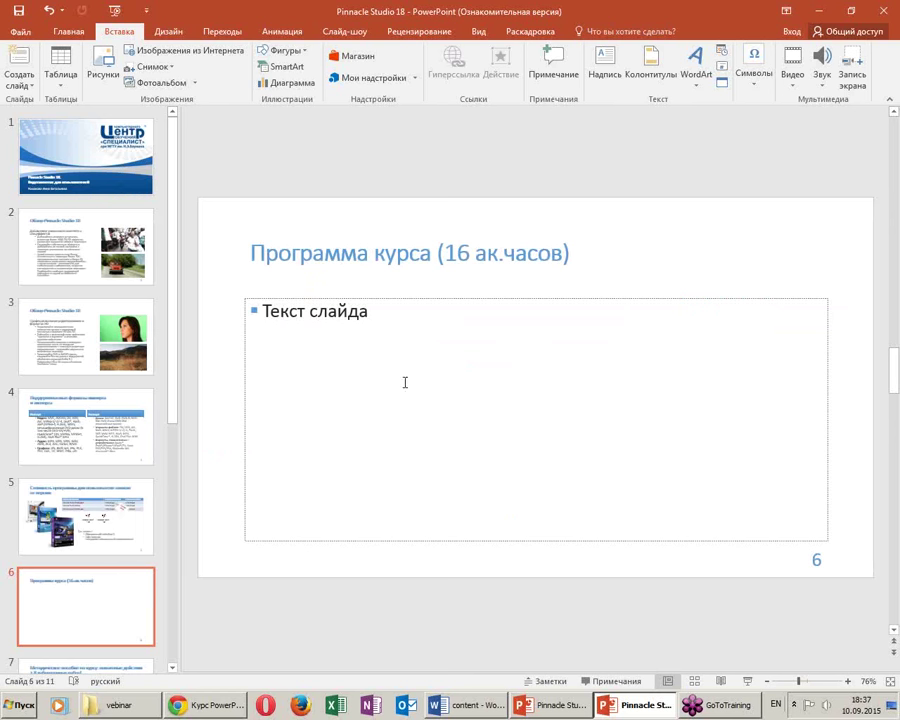
left_click(105, 541)
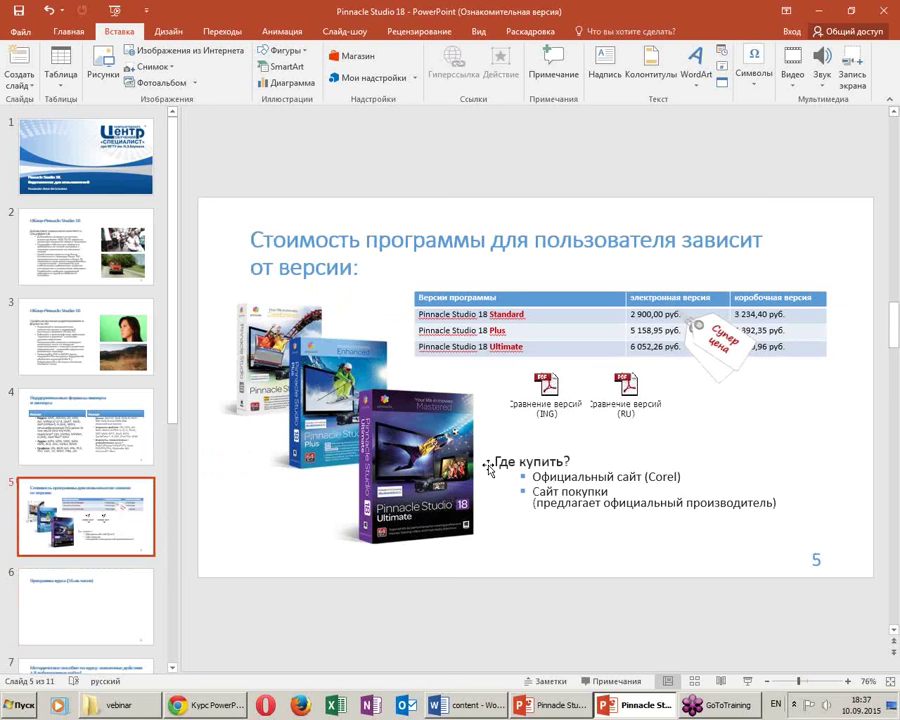
Set the ING PDF icon's click action to Object action: Open
left_click(547, 423)
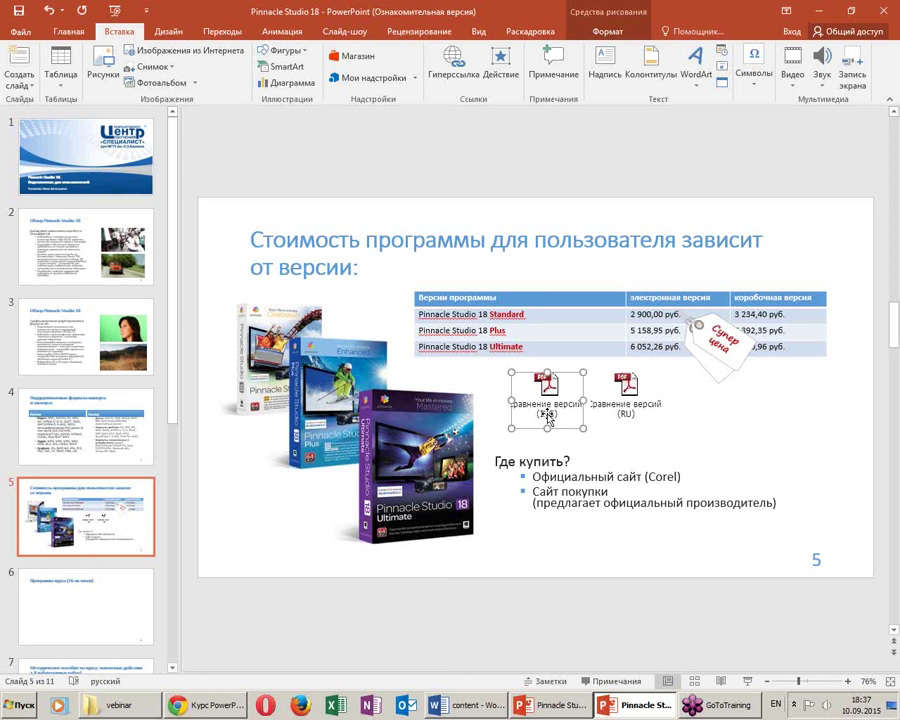
left_click(672, 433)
left_click(548, 386)
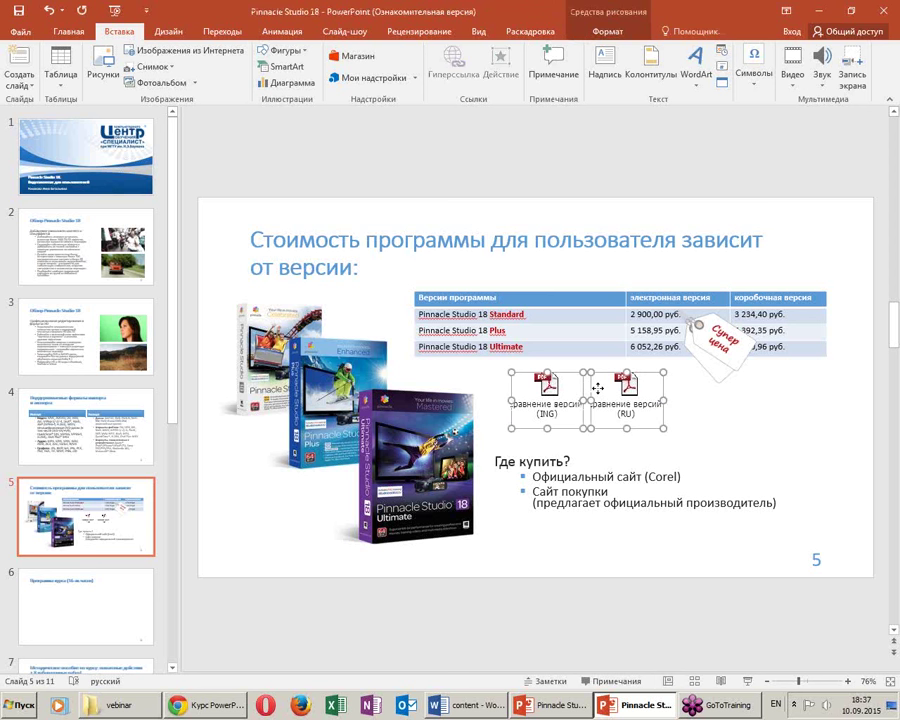
left_click(517, 427)
left_click(547, 390)
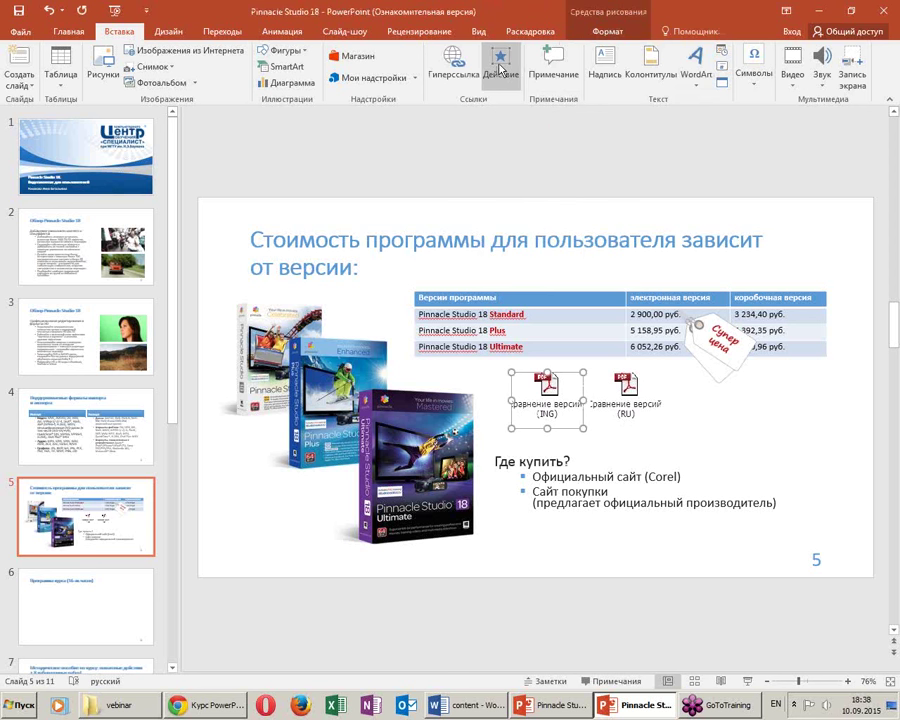
left_click_drag(481, 41, 535, 110)
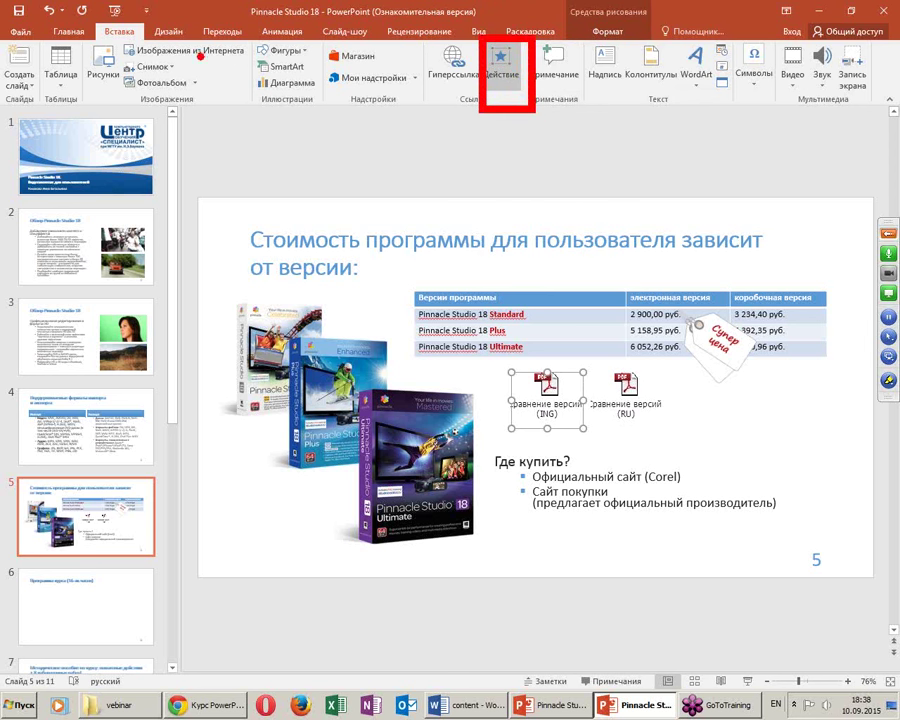
left_click_drag(80, 48, 460, 95)
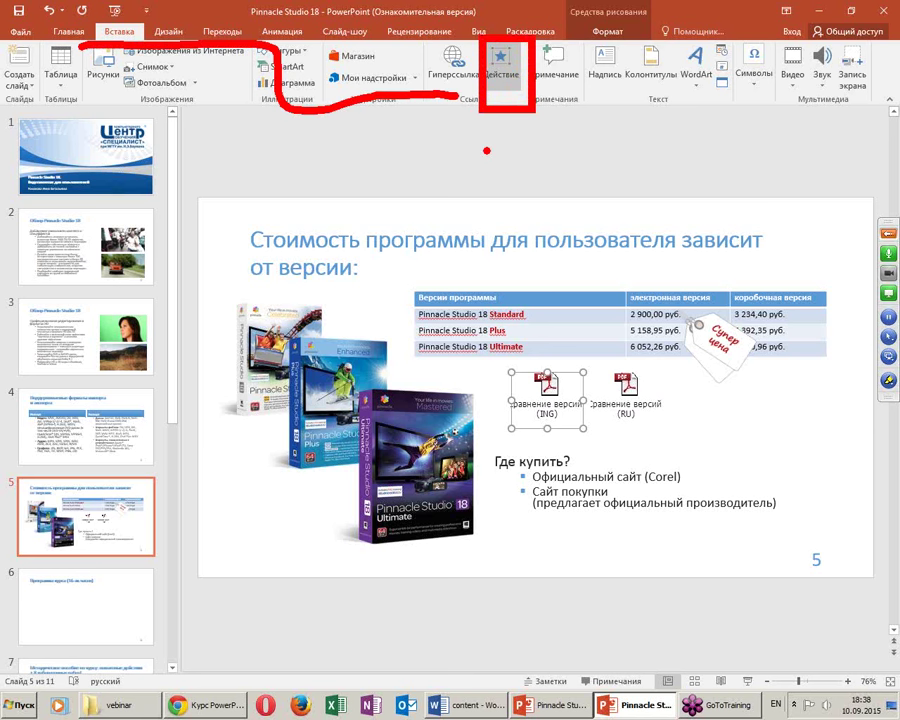
left_click(501, 62)
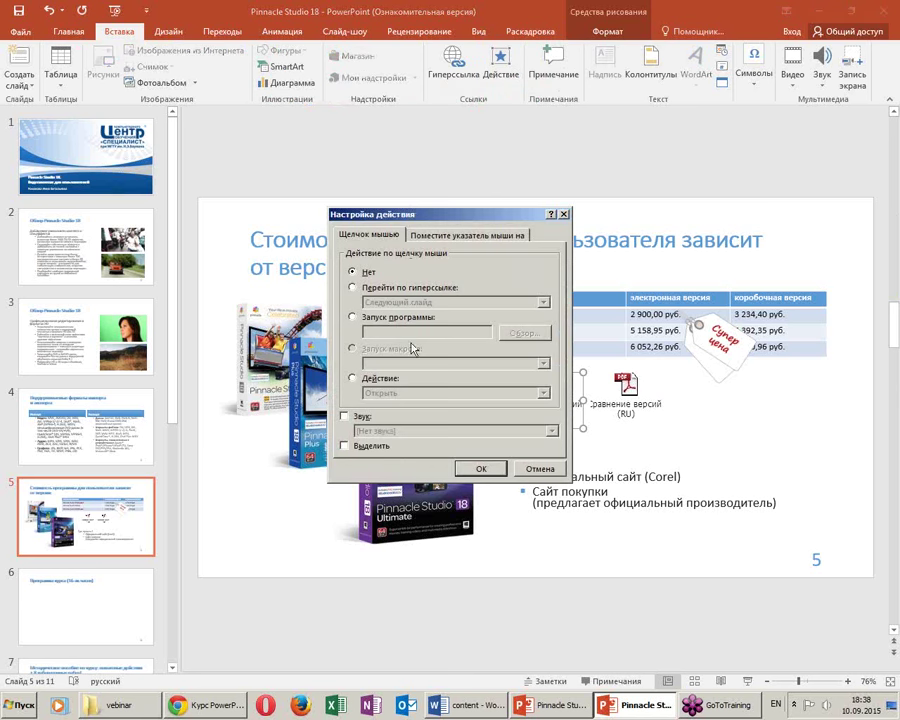
left_click(355, 382)
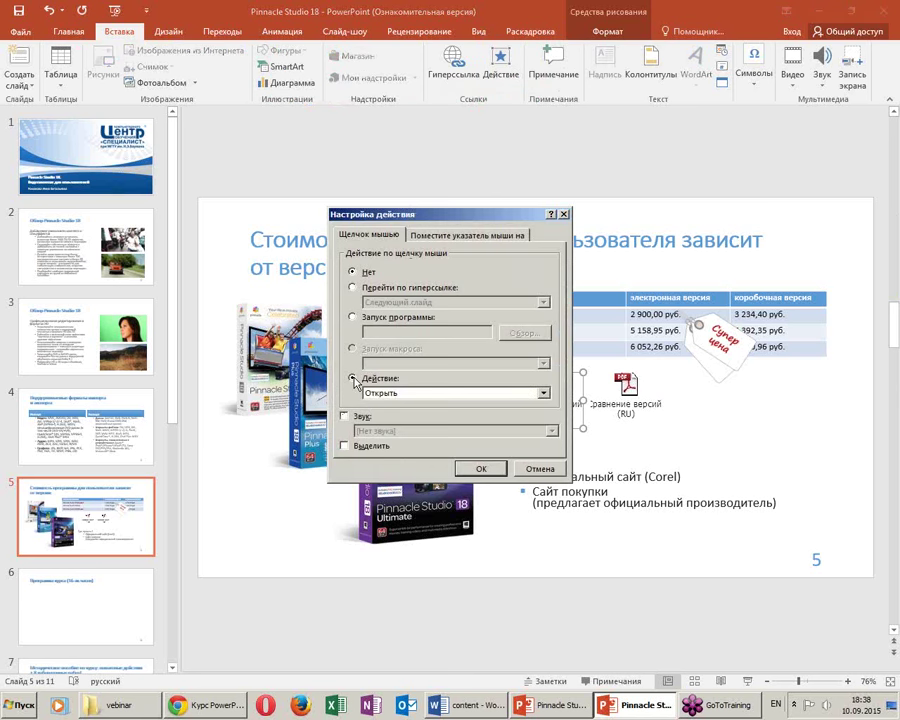
left_click(481, 469)
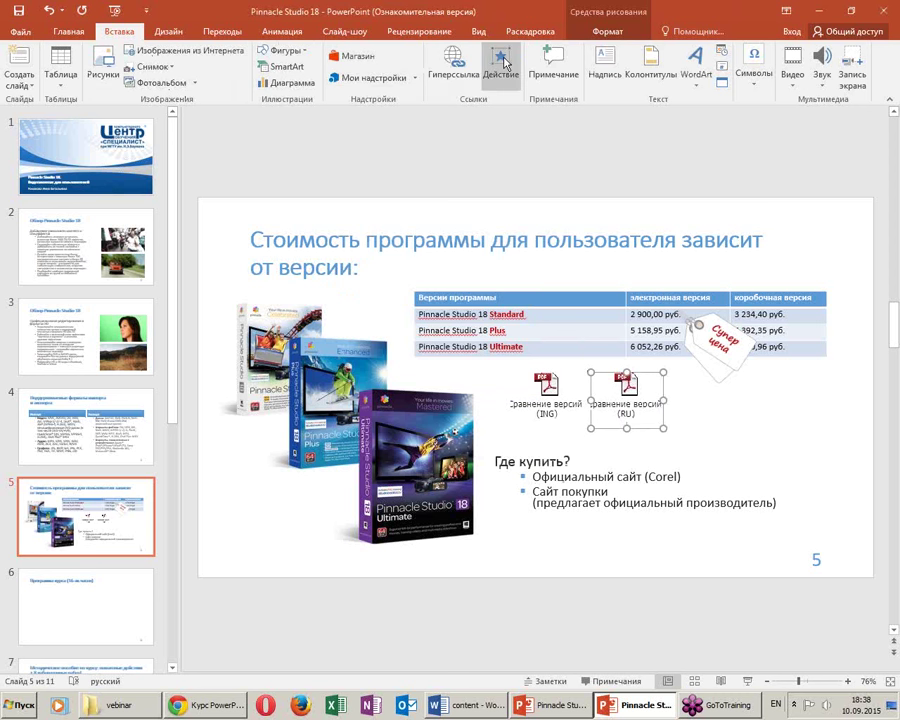
Give the RU PDF icon the same Open click action, then start the slideshow from slide 5
left_click(505, 62)
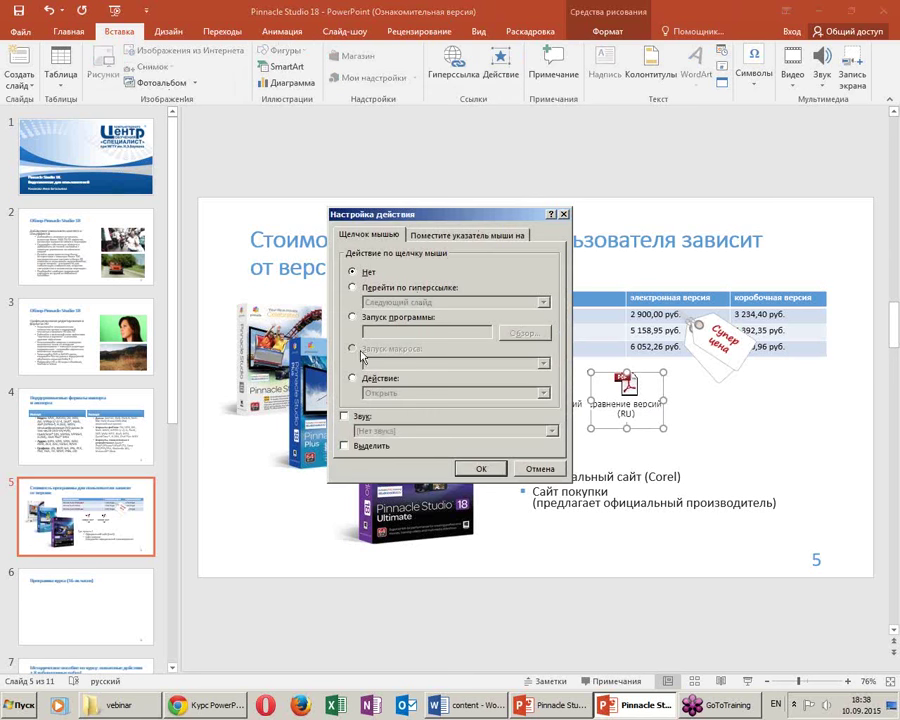
left_click(368, 380)
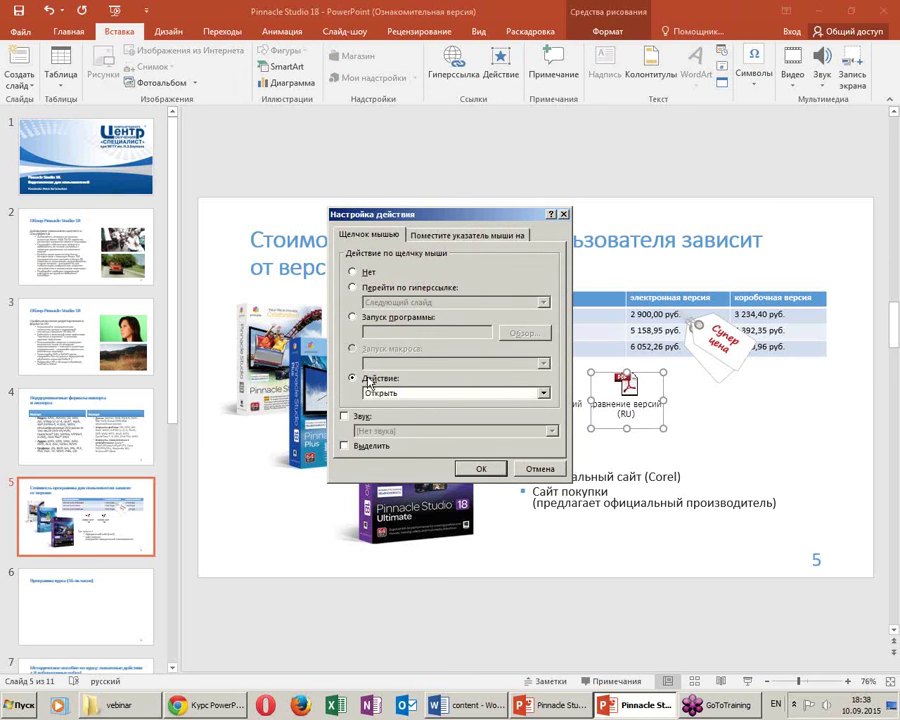
left_click(478, 469)
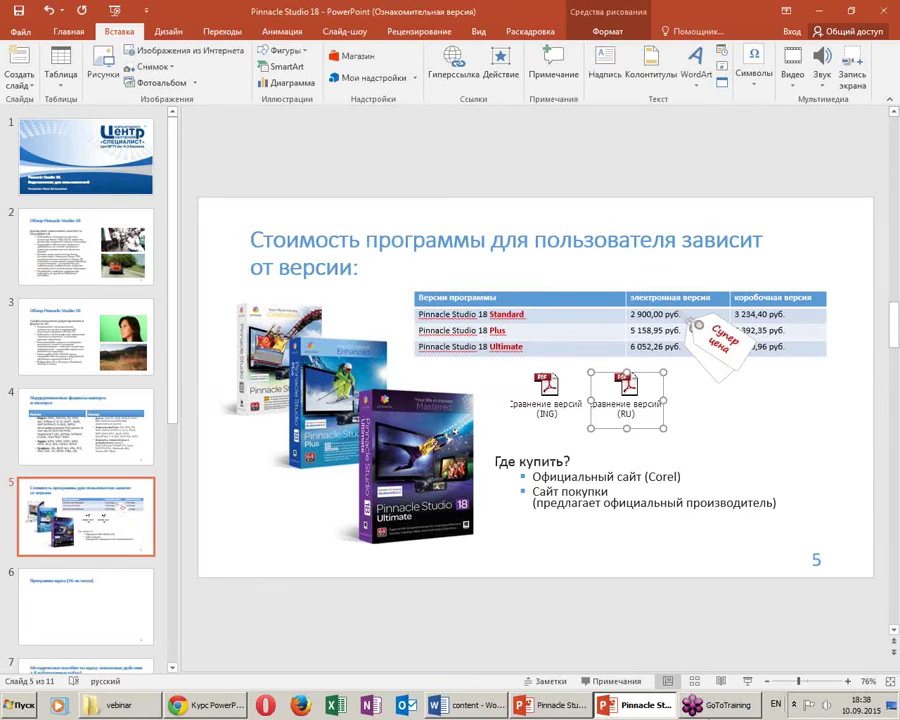
left_click(752, 688)
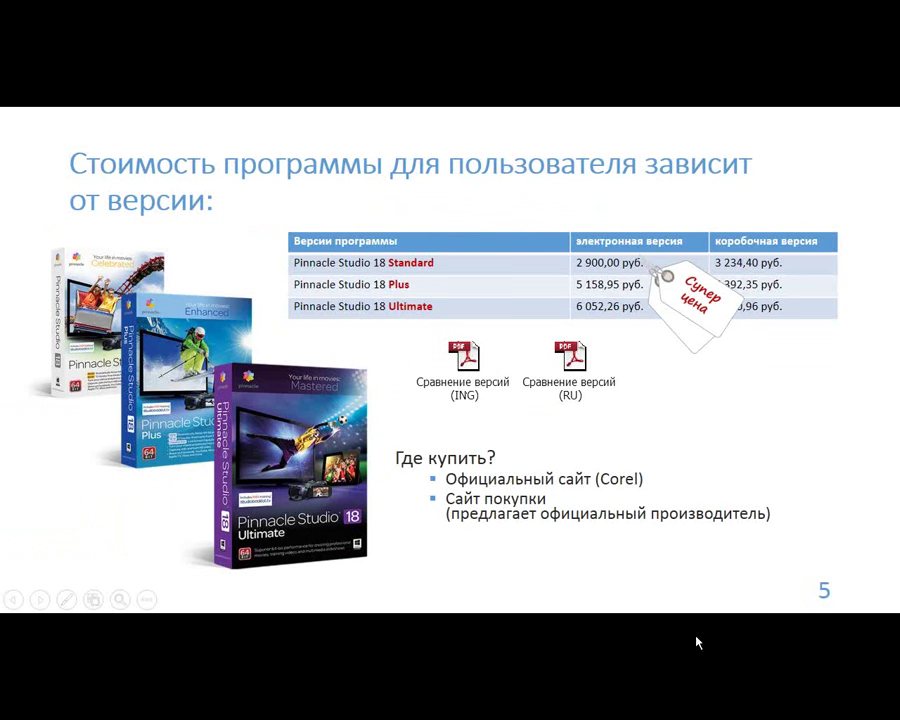
key("Escape")
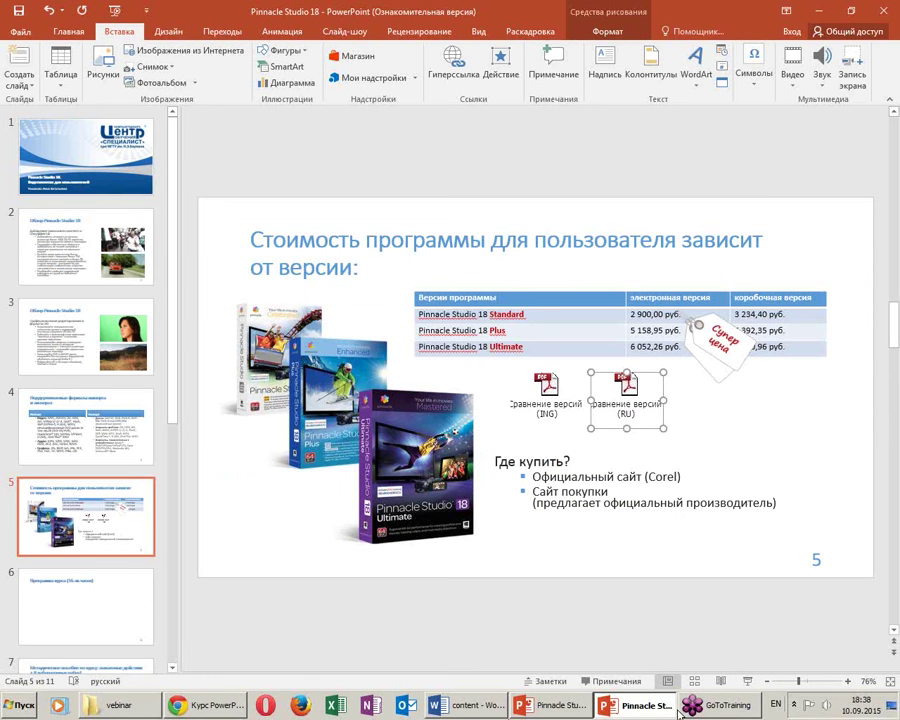
Hide Word and the vebinar folder window to return to the presentation's slide 5
key("alt+Tab")
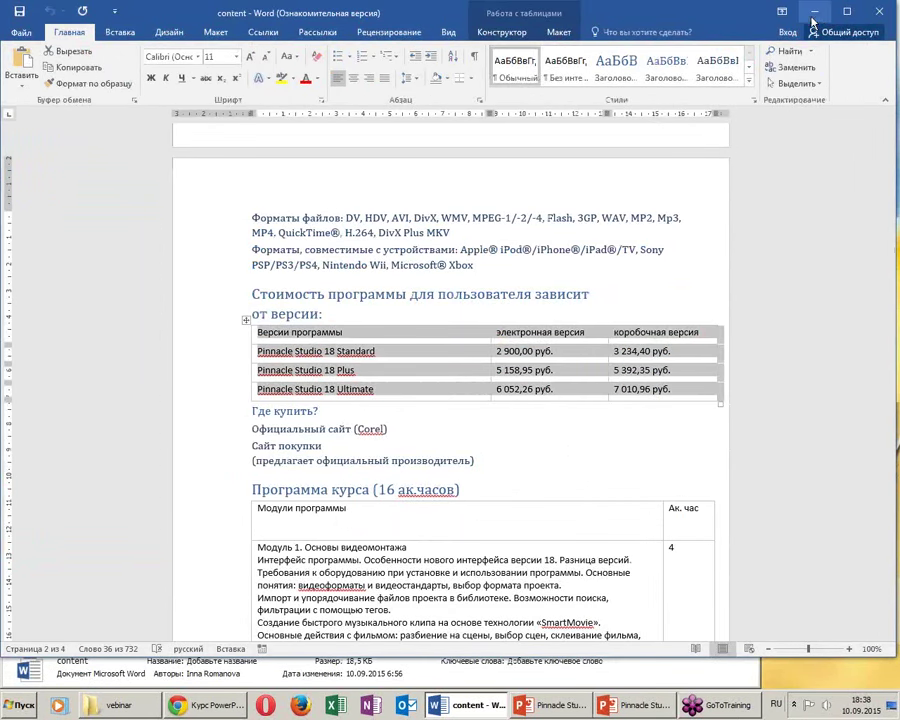
left_click(815, 11)
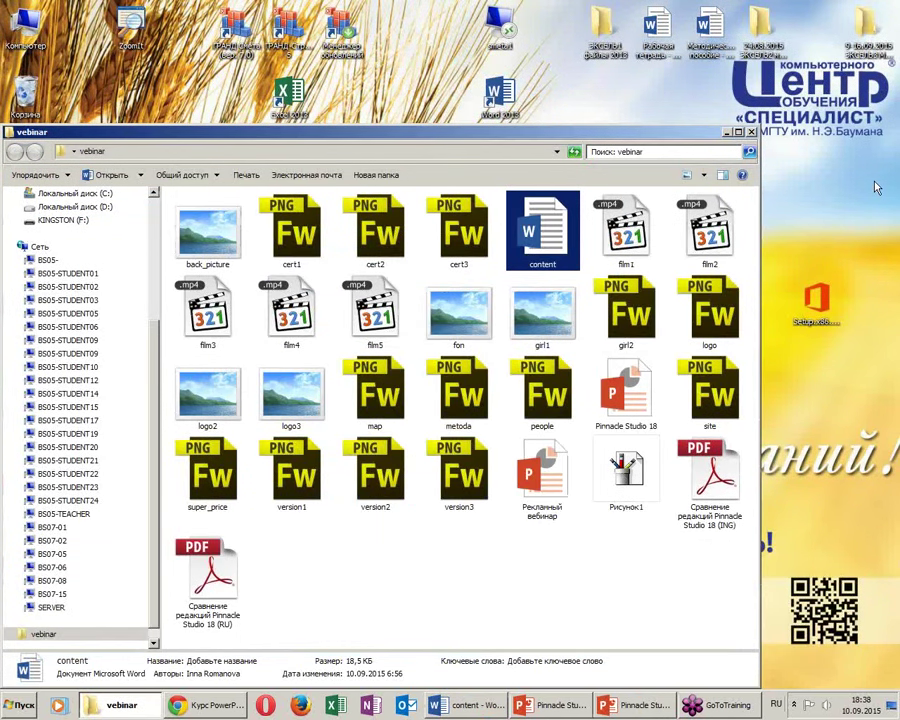
left_click(727, 134)
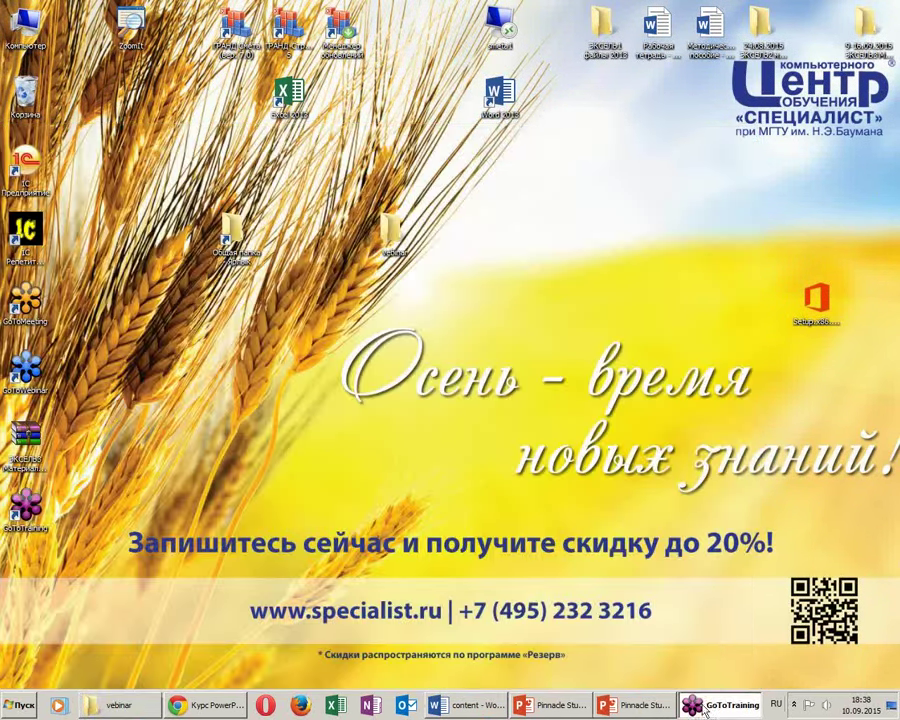
left_click(557, 706)
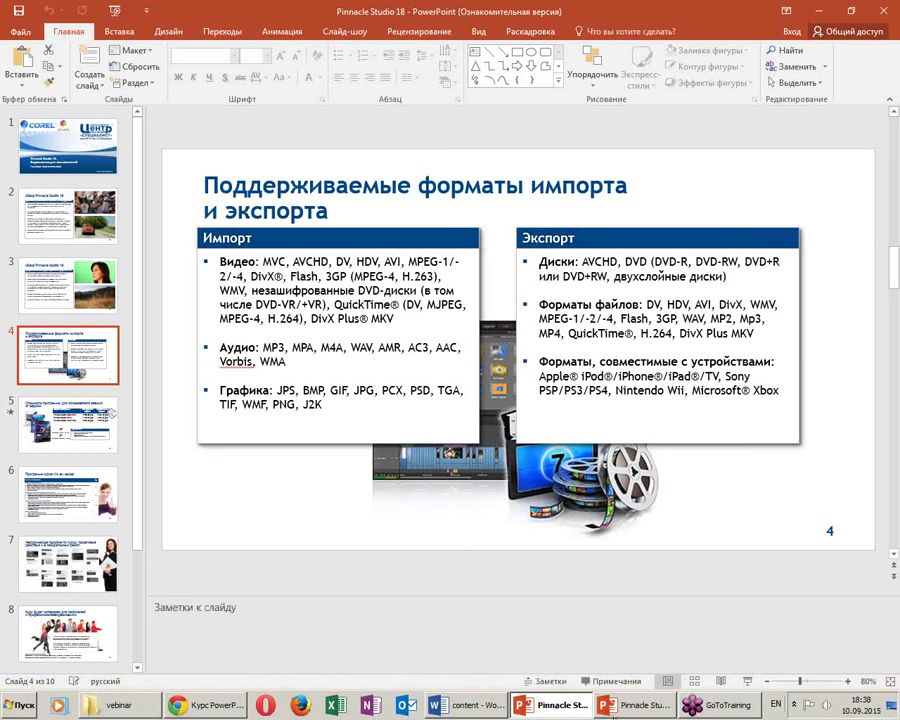
left_click(640, 706)
left_click(793, 476)
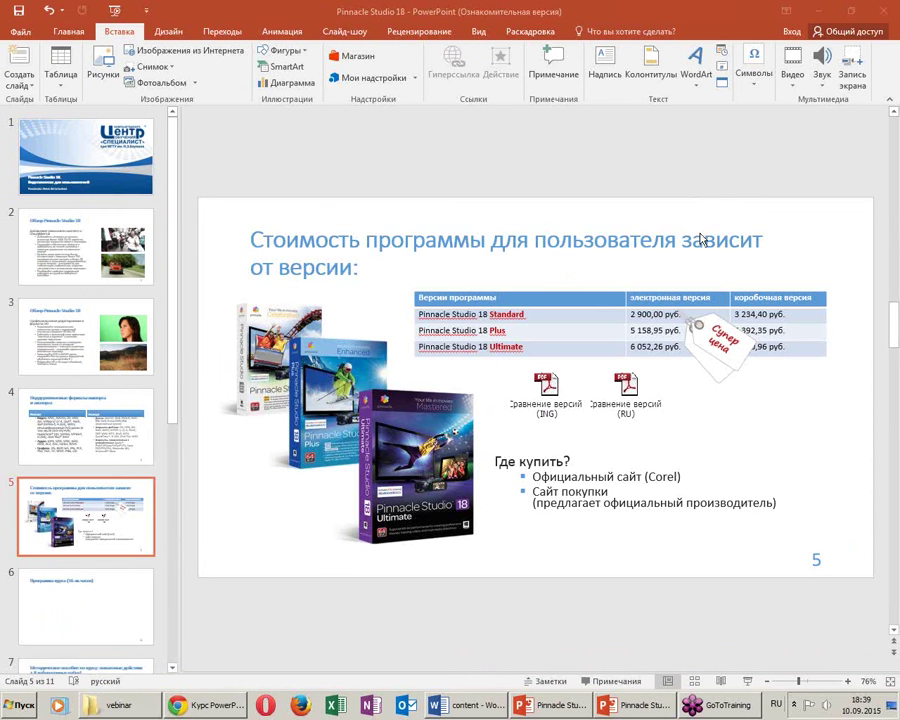
Select the line 'Официальный сайт (Corel)' and bring up its hyperlink settings with Ctrl+K
key("alt+Tab")
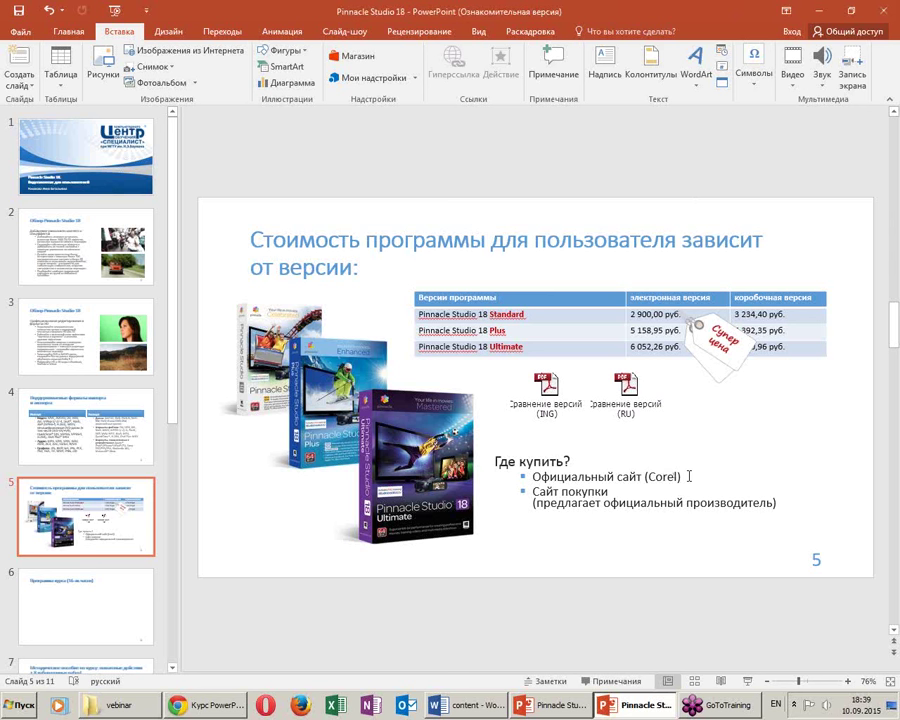
left_click(683, 476)
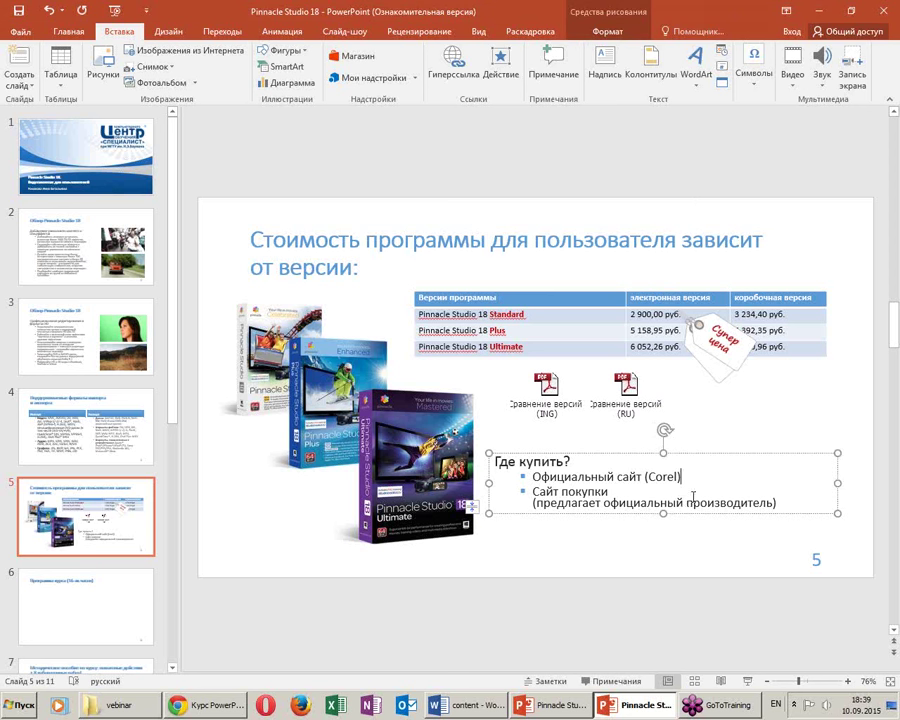
left_click_drag(684, 477, 532, 477)
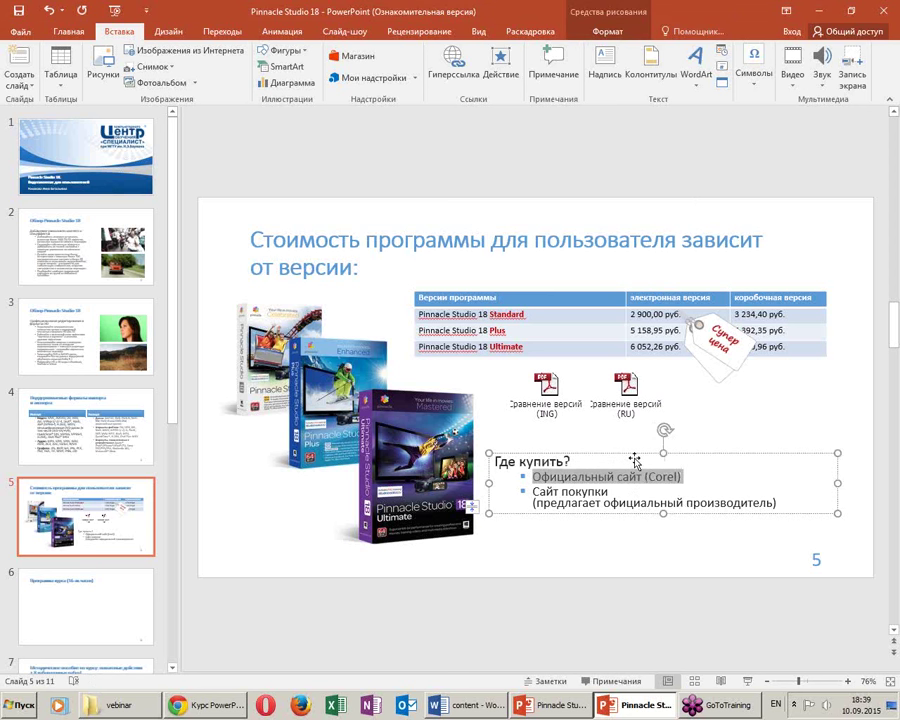
key("ctrl+k")
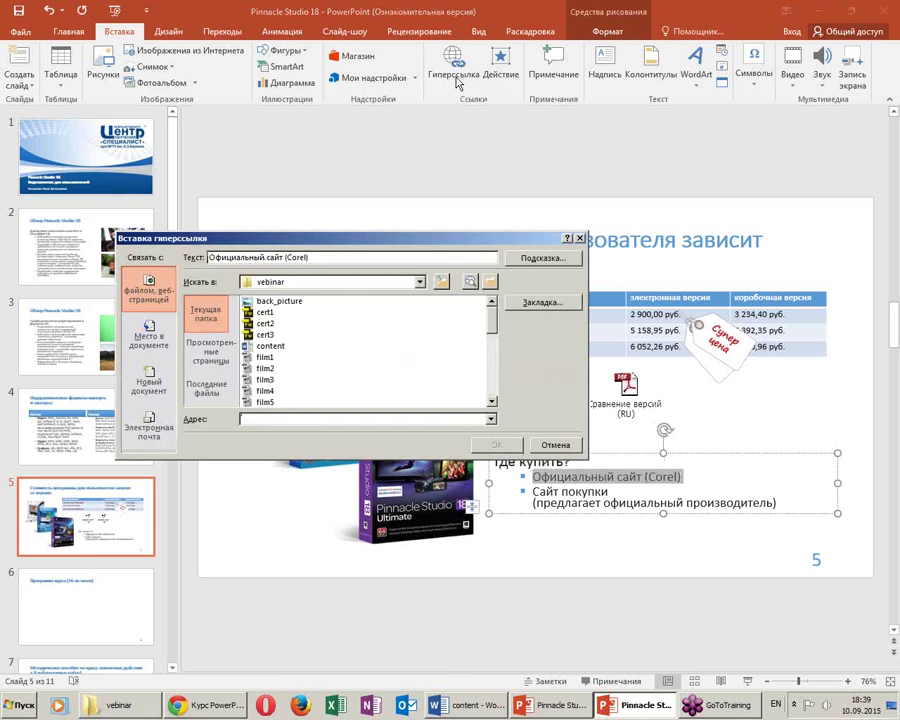
left_click_drag(415, 36, 499, 100)
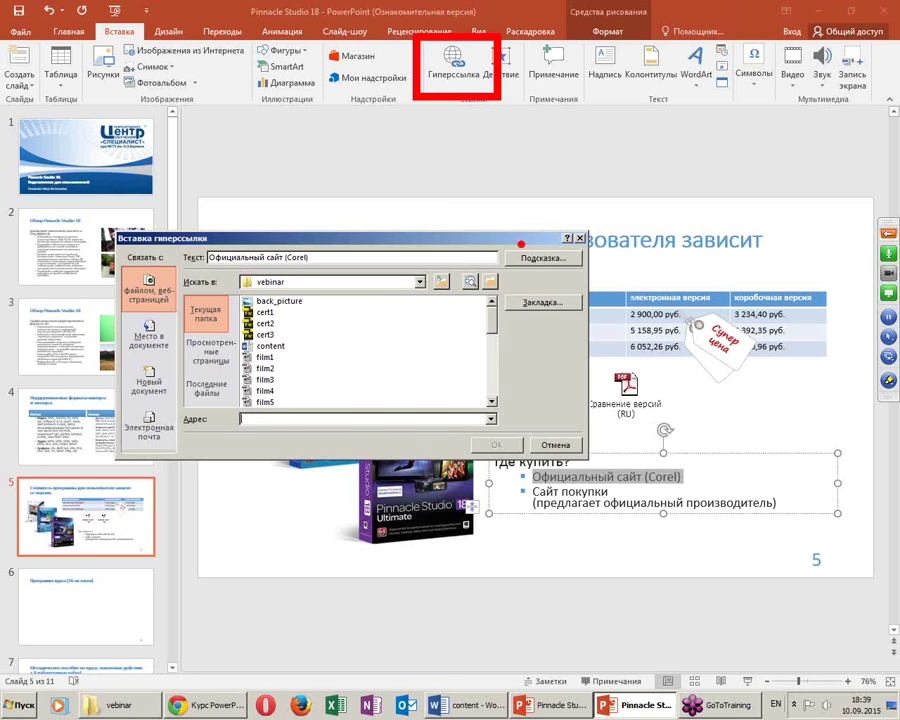
left_click_drag(397, 225, 546, 411)
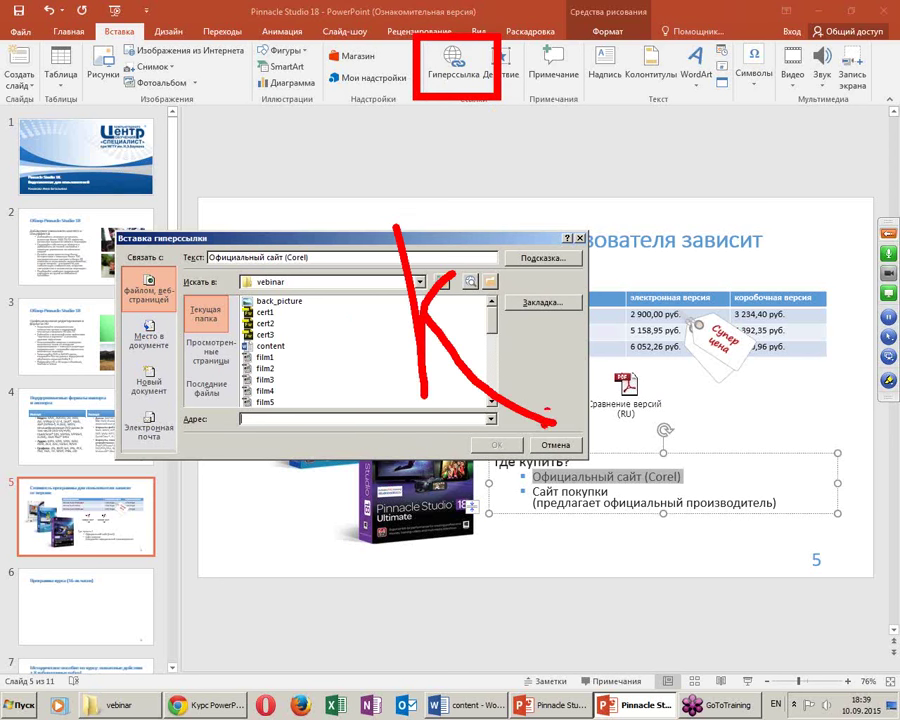
key("Escape")
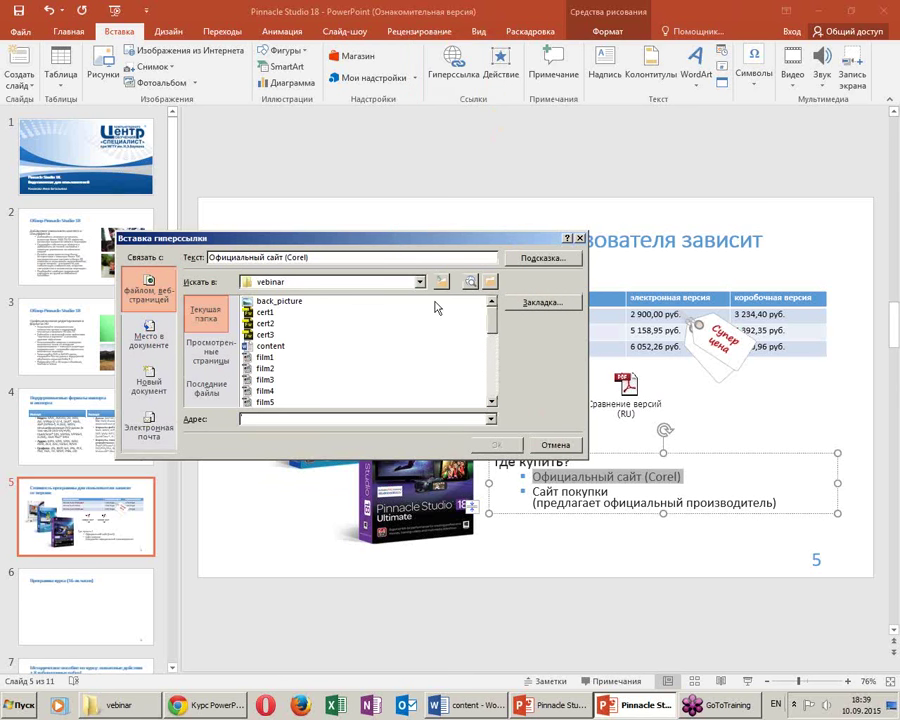
left_click(282, 351)
scroll(341, 357, "down", 3)
scroll(341, 357, "up", 3)
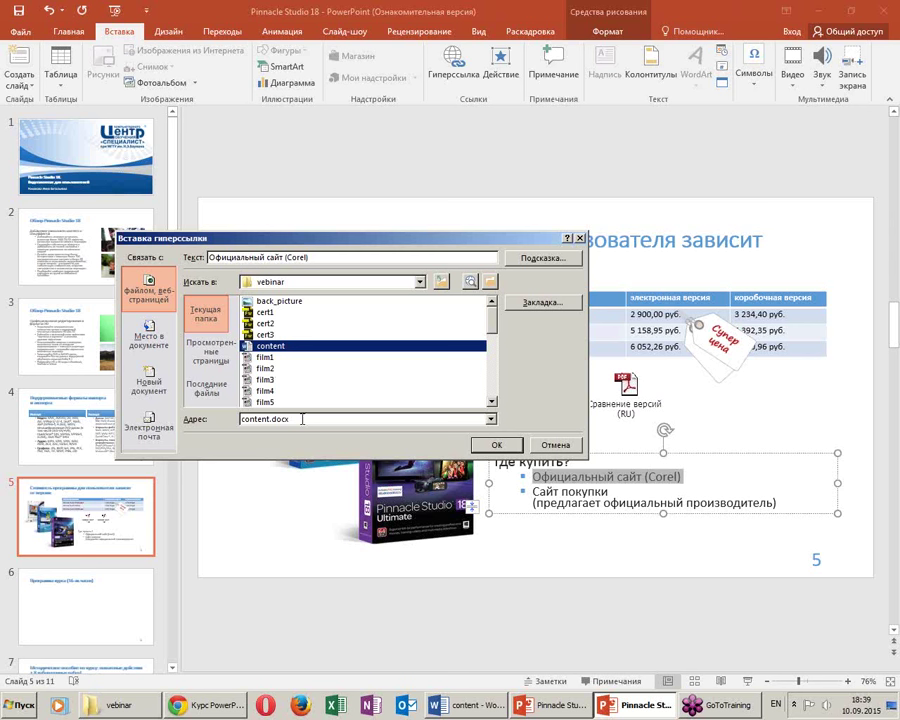
left_click(302, 419)
type("www")
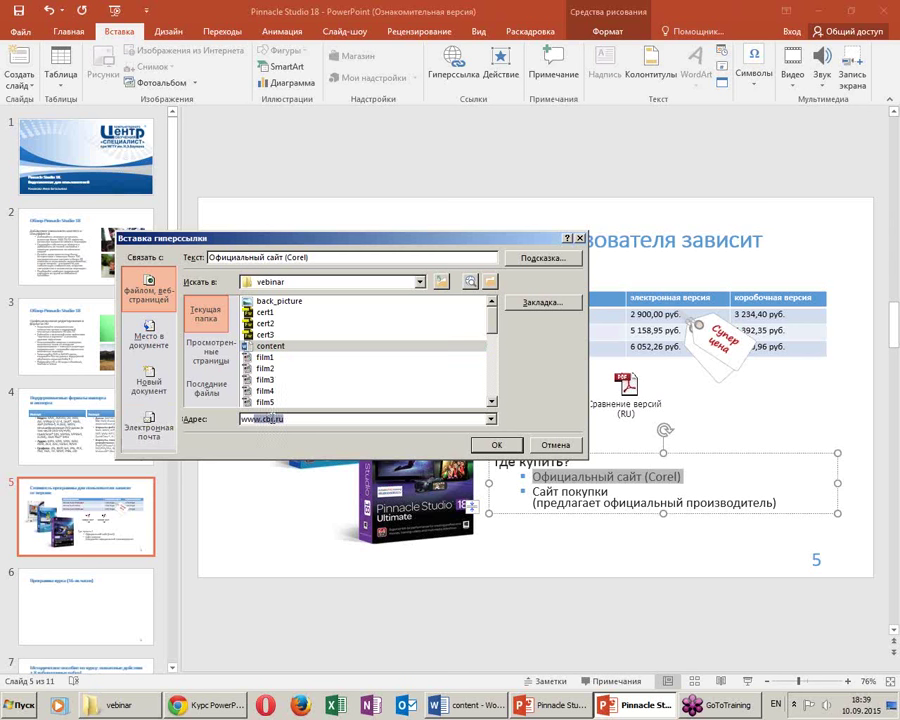
type(".c")
key("BackSpace")
key("BackSpace")
type("om")
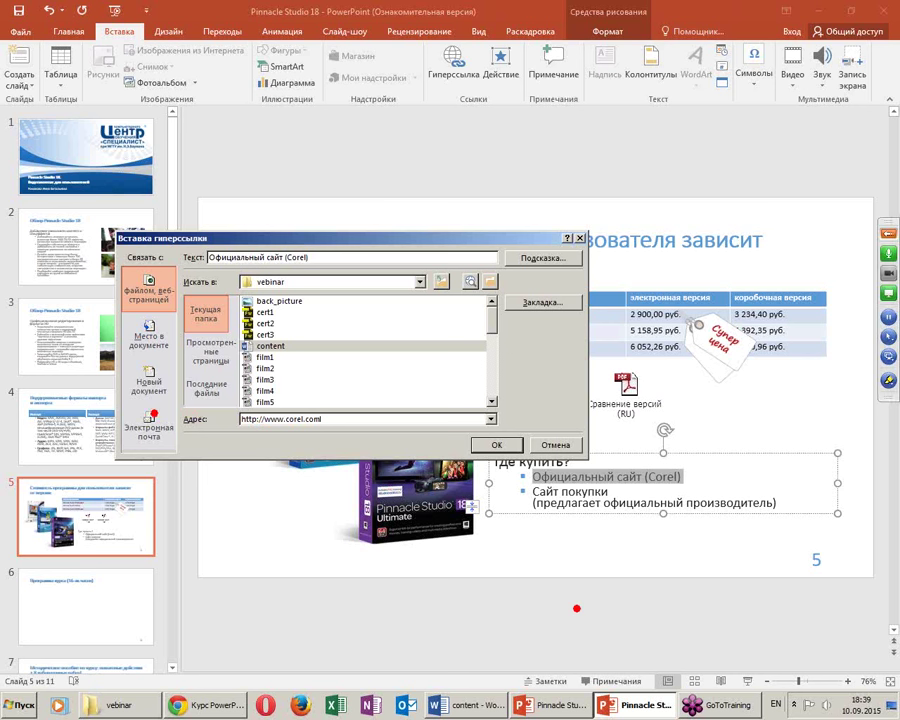
left_click_drag(170, 398, 390, 434)
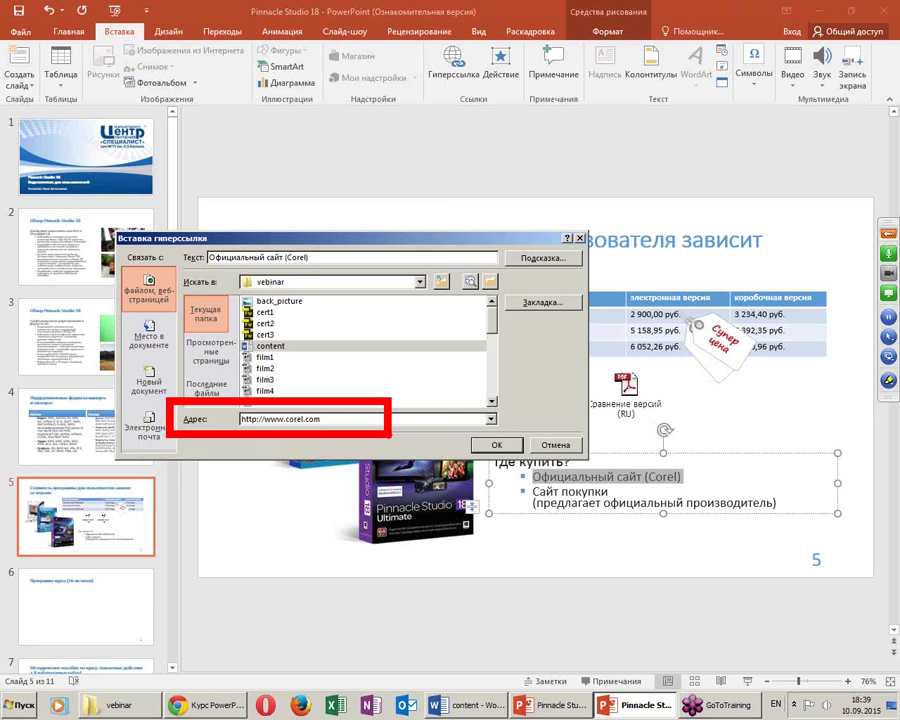
left_click_drag(167, 256, 218, 227)
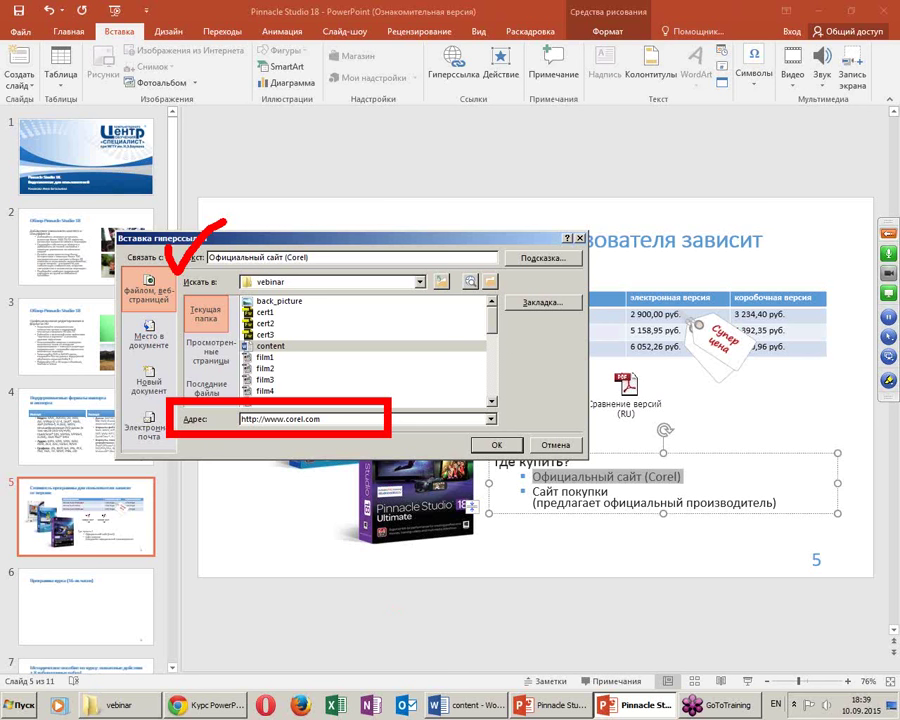
mouse_move(322, 294)
left_mouse_down()
mouse_move(205, 325)
mouse_move(330, 322)
mouse_move(318, 265)
left_mouse_up()
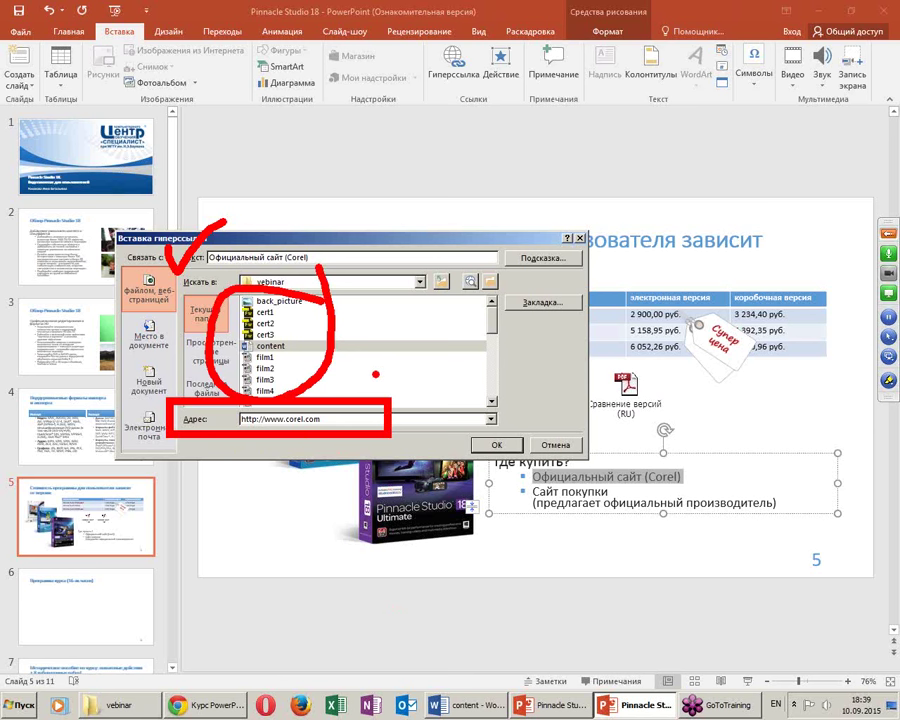
key("Escape")
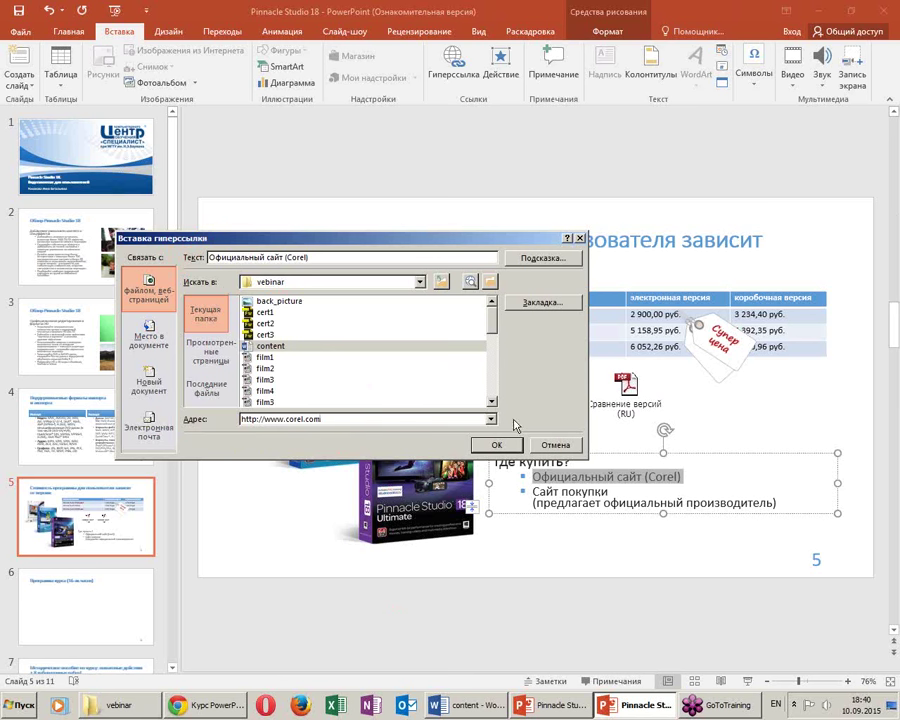
left_click(492, 445)
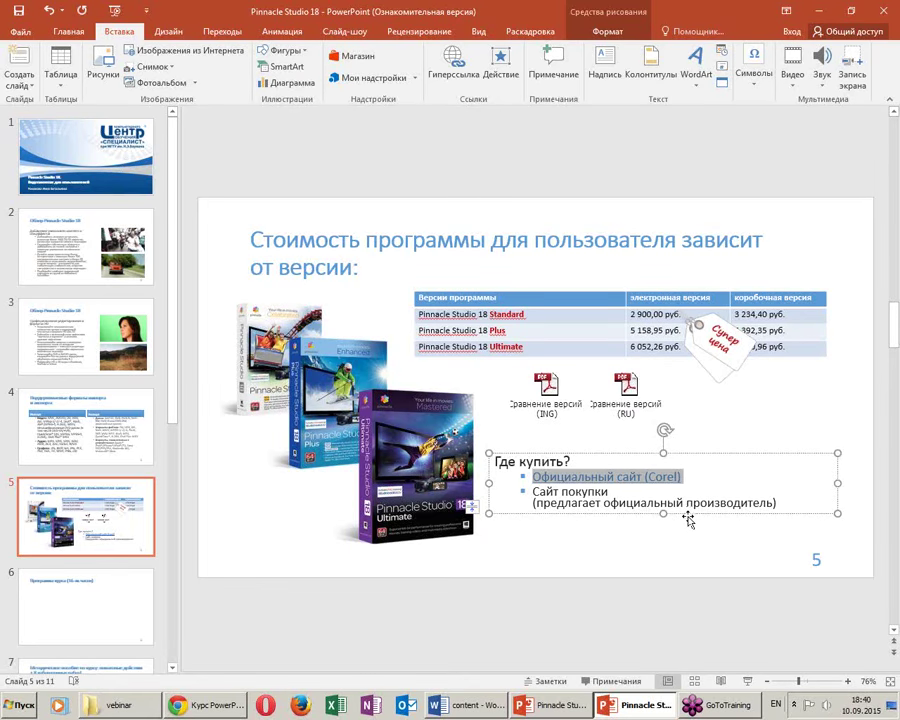
Test the Corel link in the slide show, opening corel.com, then return to Normal view
key("shift+F5")
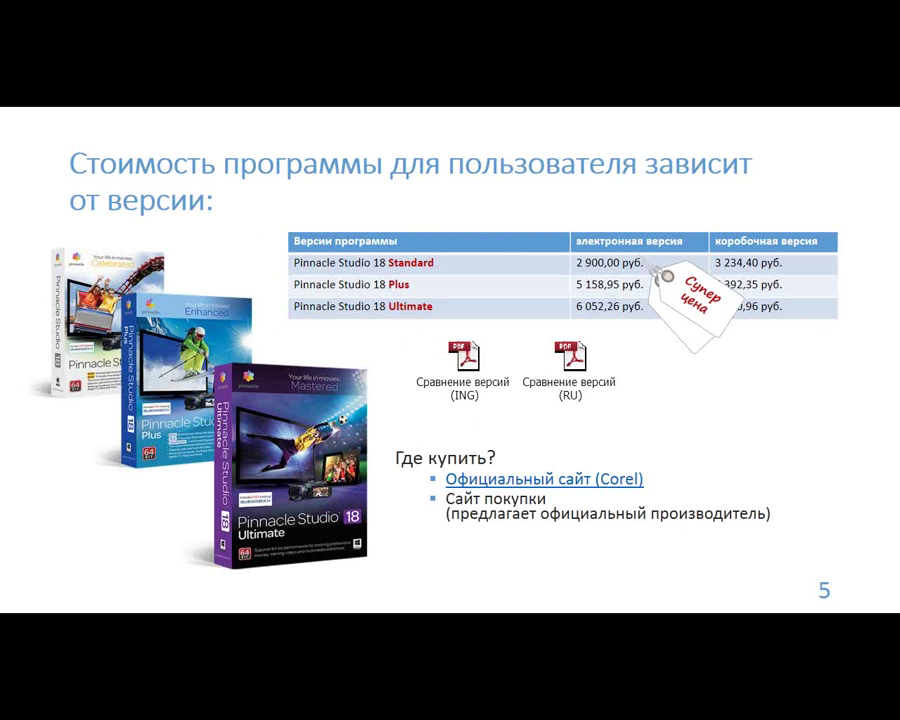
left_click(518, 482)
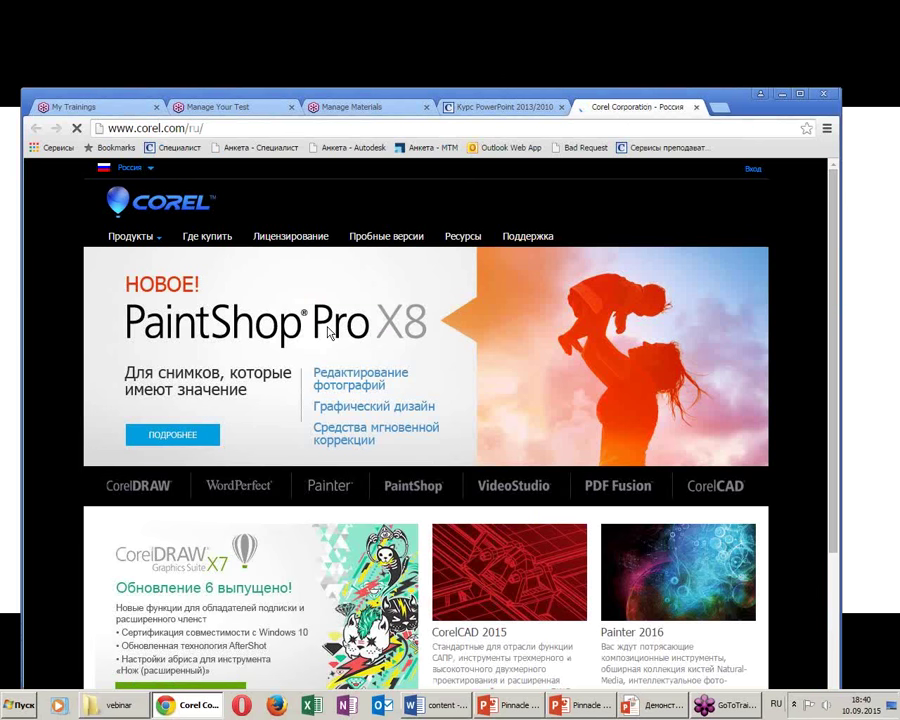
left_click(783, 97)
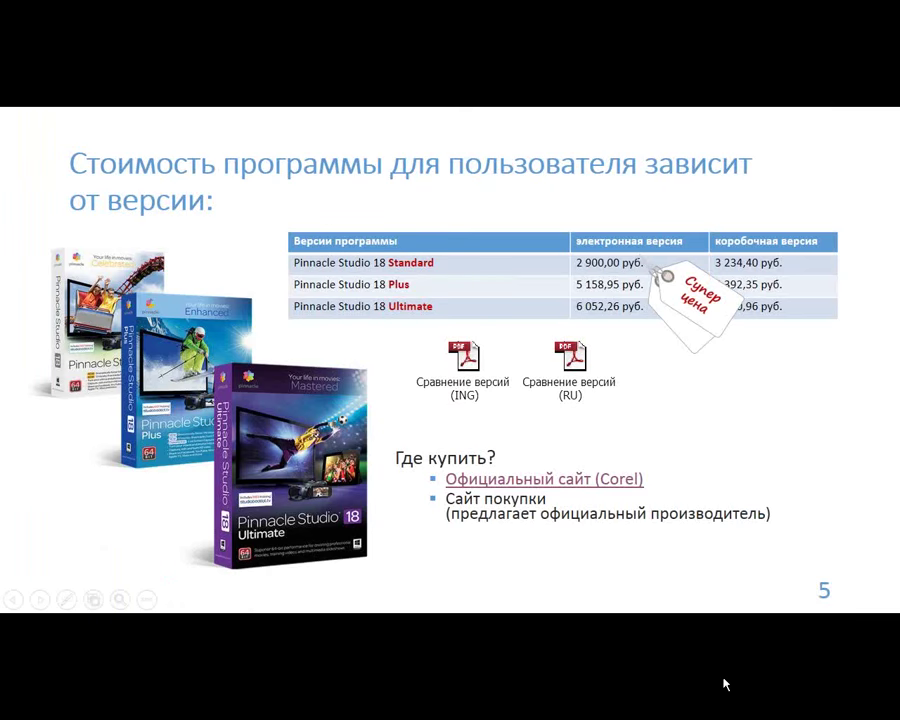
key("Escape")
left_click(660, 566)
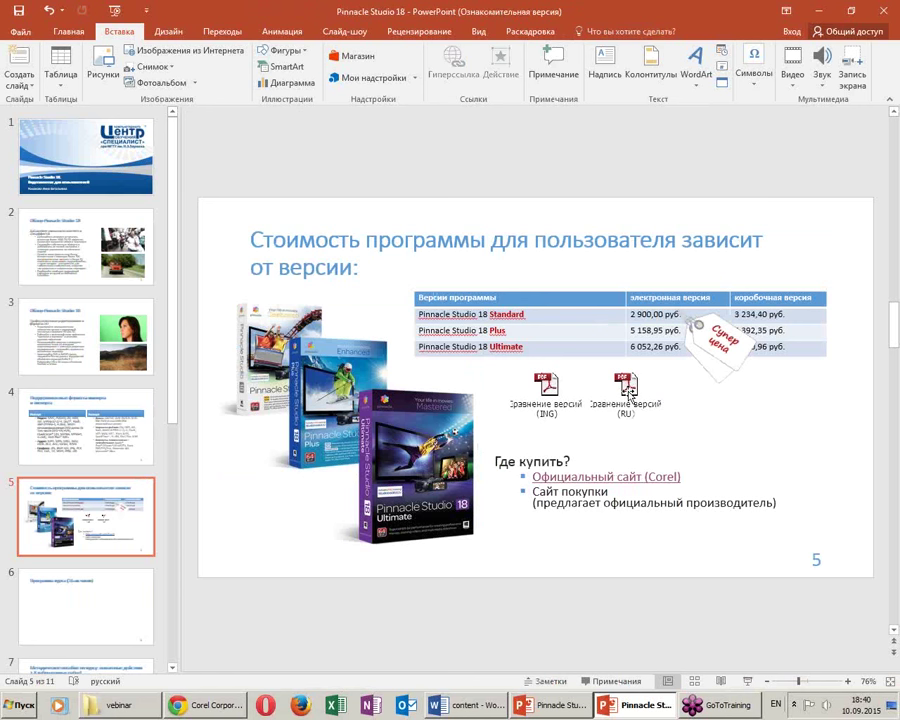
left_click(722, 705)
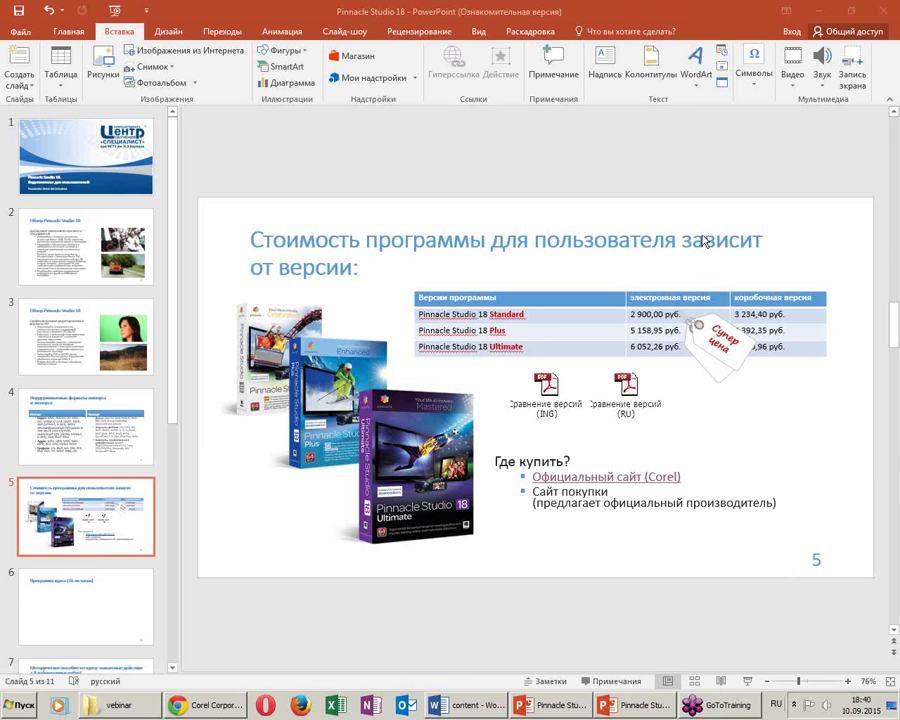
left_click(101, 606)
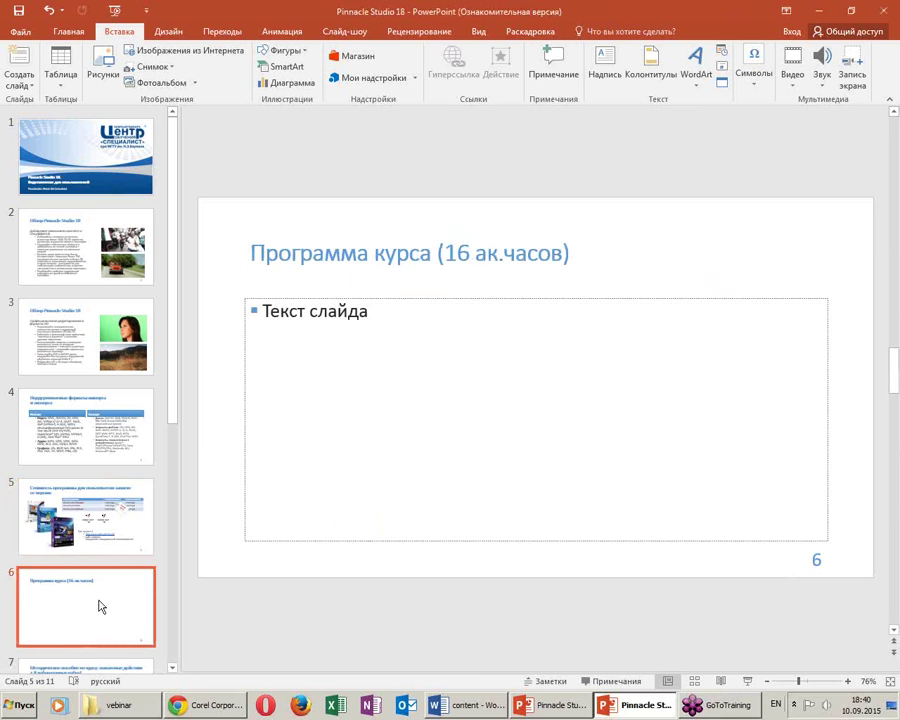
key("Up")
key("Down")
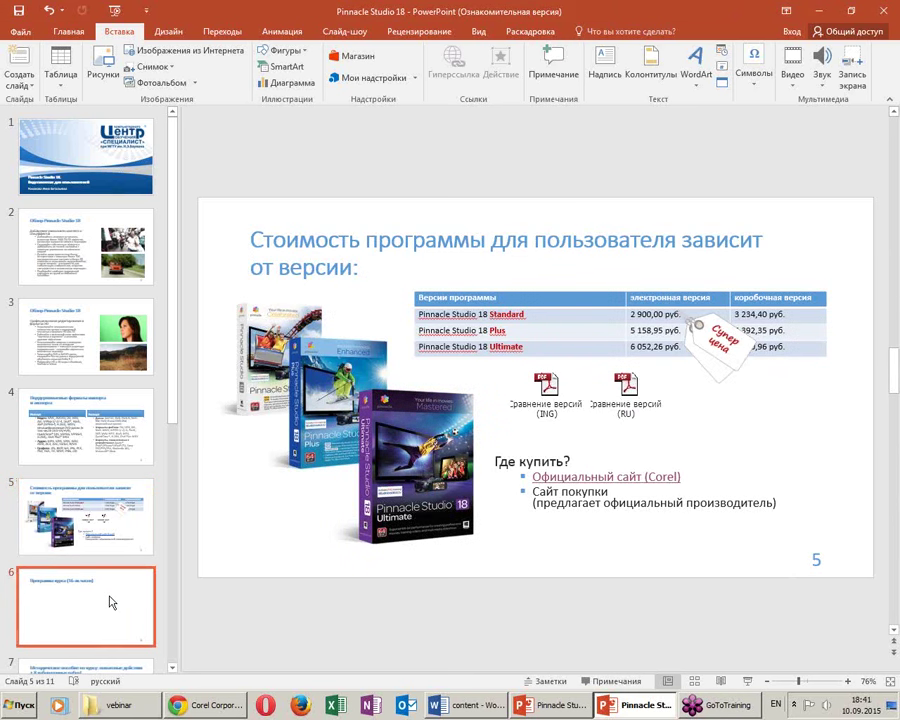
left_click(93, 543)
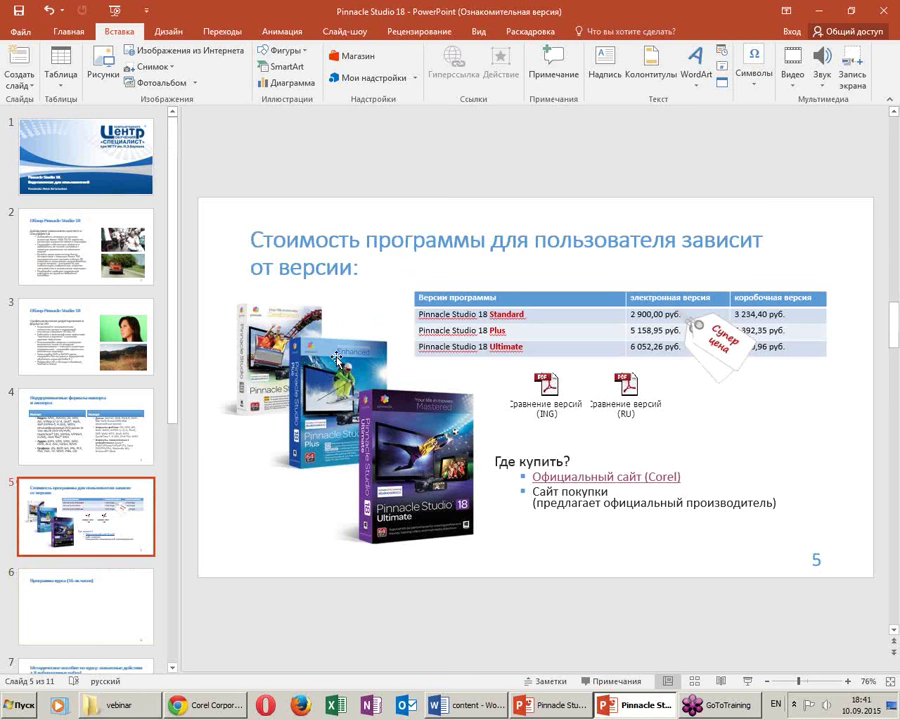
Open and widen the empty Animation Pane beside slide 5, then select the small Pinnacle box picture
left_click(283, 31)
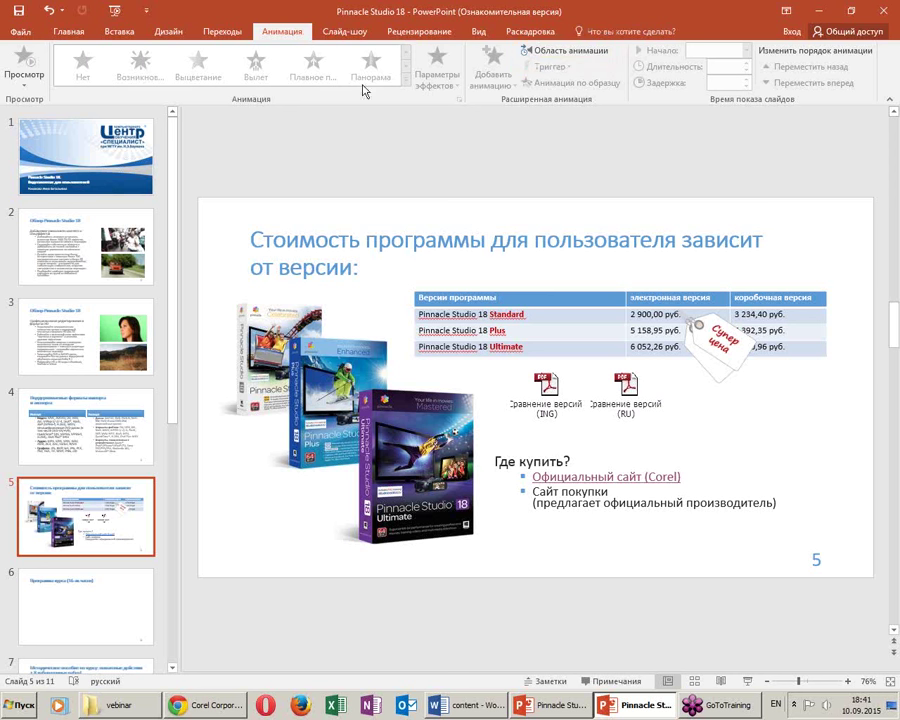
left_click(580, 53)
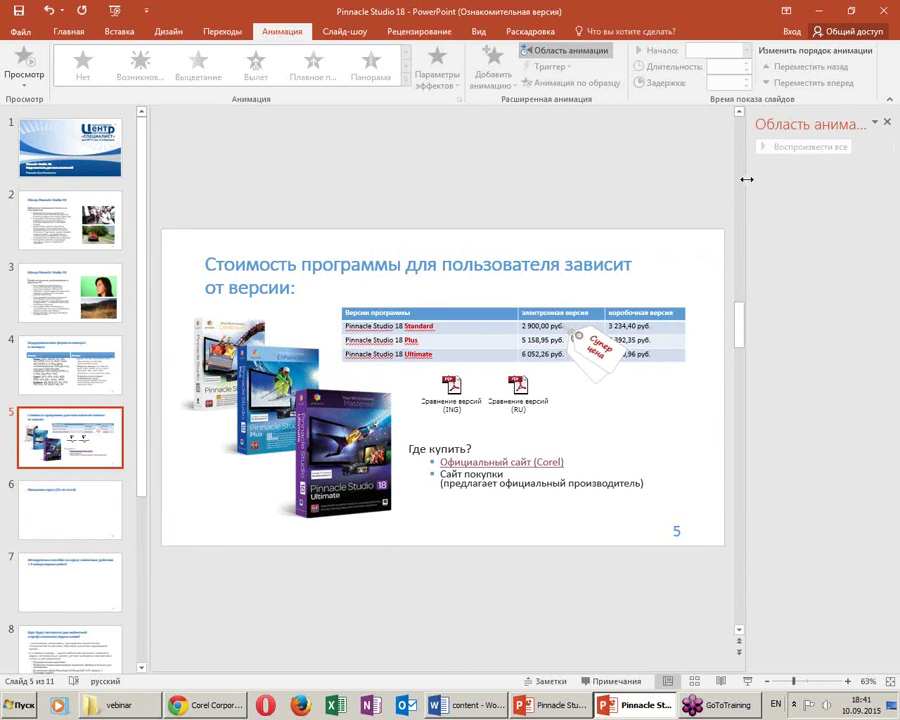
left_click_drag(742, 177, 672, 182)
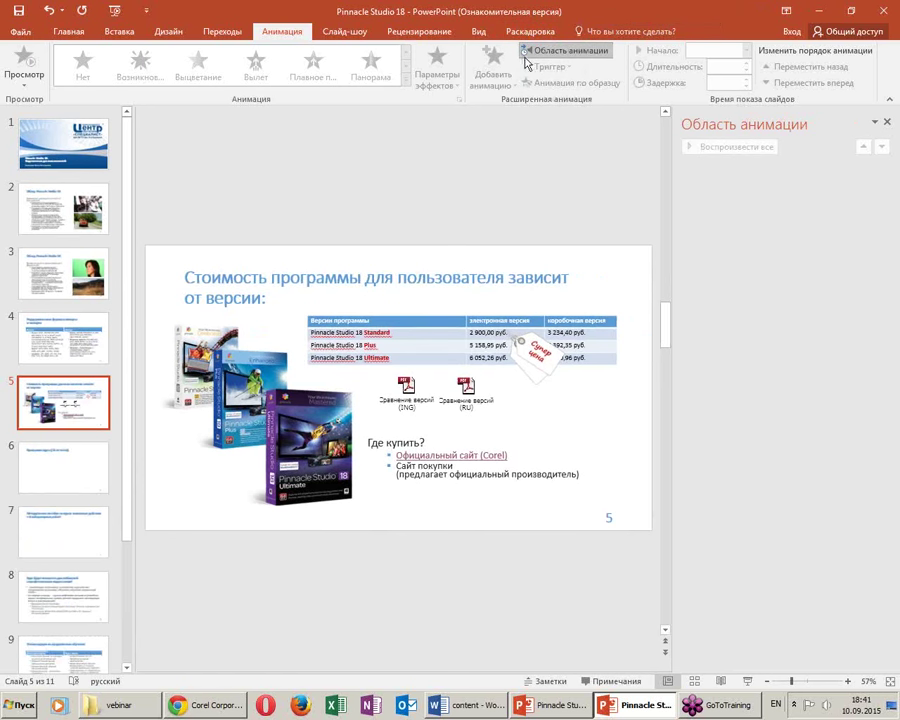
left_click_drag(505, 31, 636, 73)
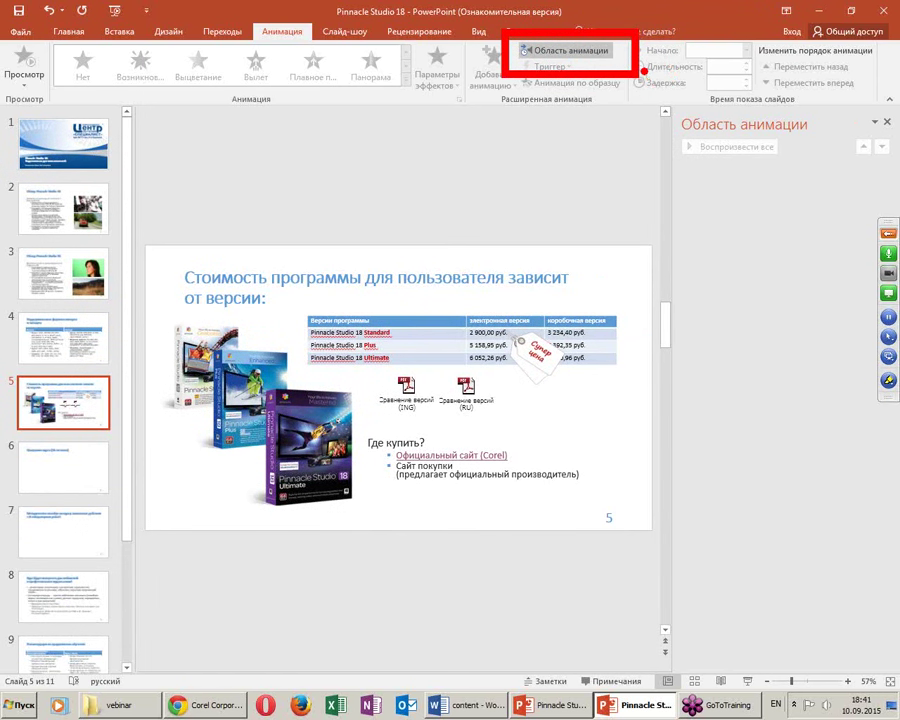
mouse_move(706, 197)
left_mouse_down()
mouse_move(776, 195)
mouse_move(791, 221)
left_mouse_up()
left_click_drag(722, 251, 768, 256)
left_click_drag(736, 291, 773, 298)
left_click_drag(716, 378, 740, 380)
left_click_drag(731, 435, 768, 437)
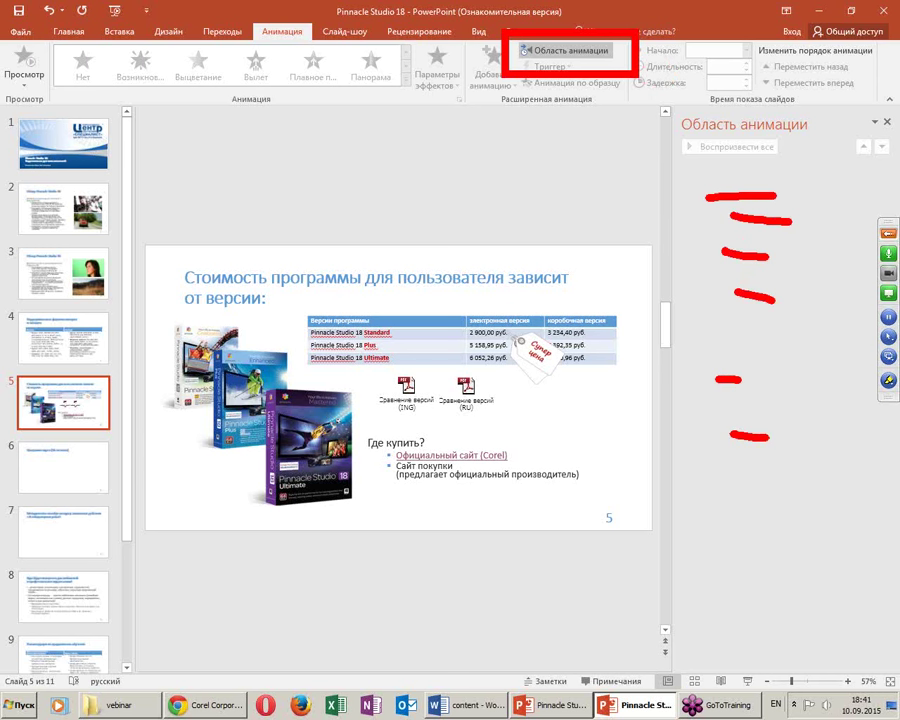
key("Escape")
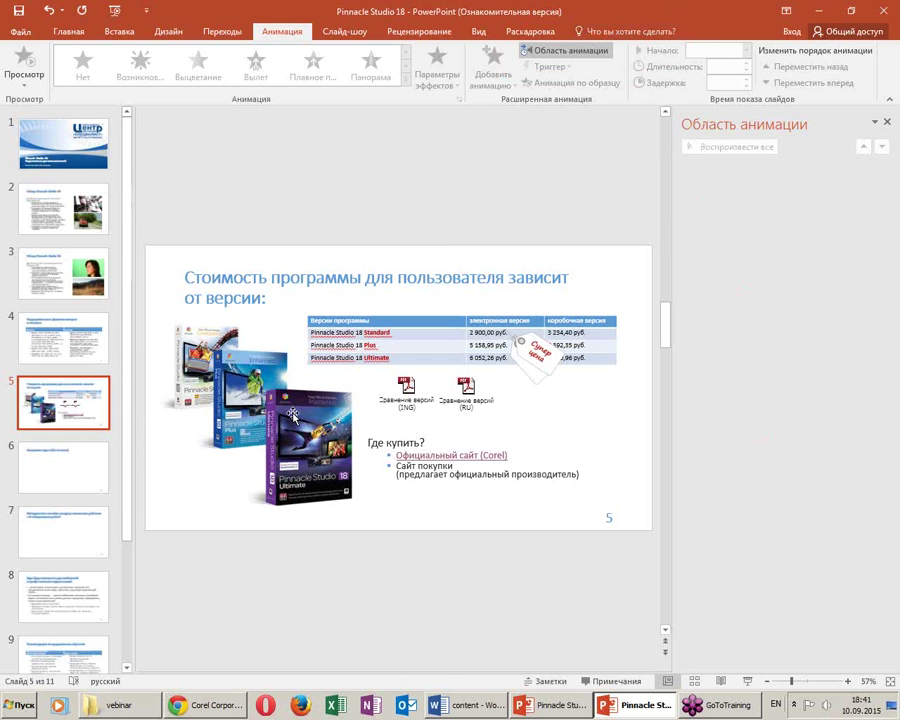
left_click(185, 335)
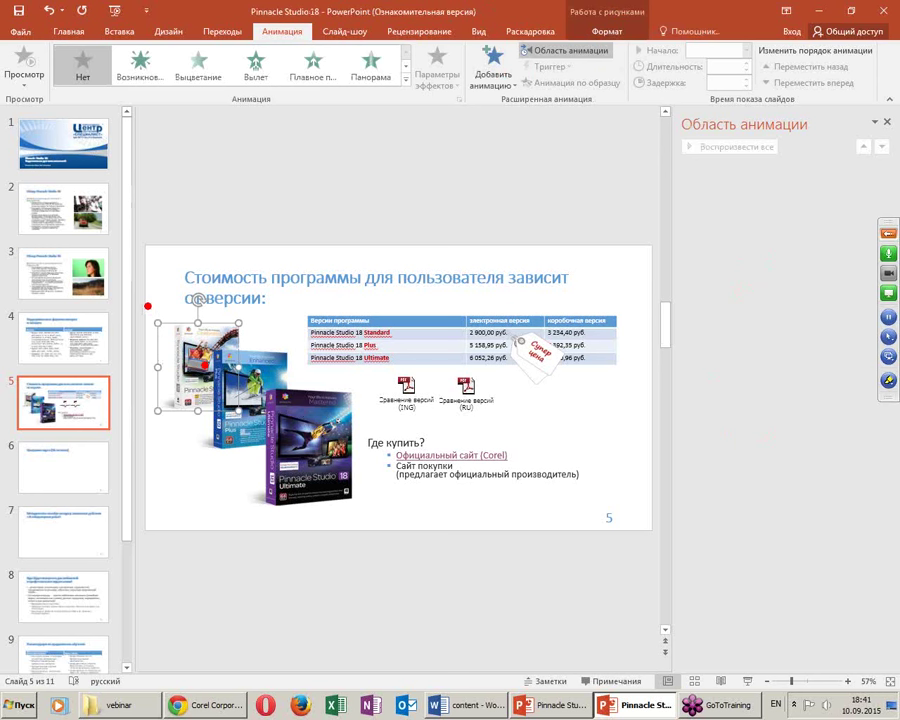
Reselect the small Pinnacle box picture, then switch to the finished reference presentation
left_click_drag(148, 306, 256, 430)
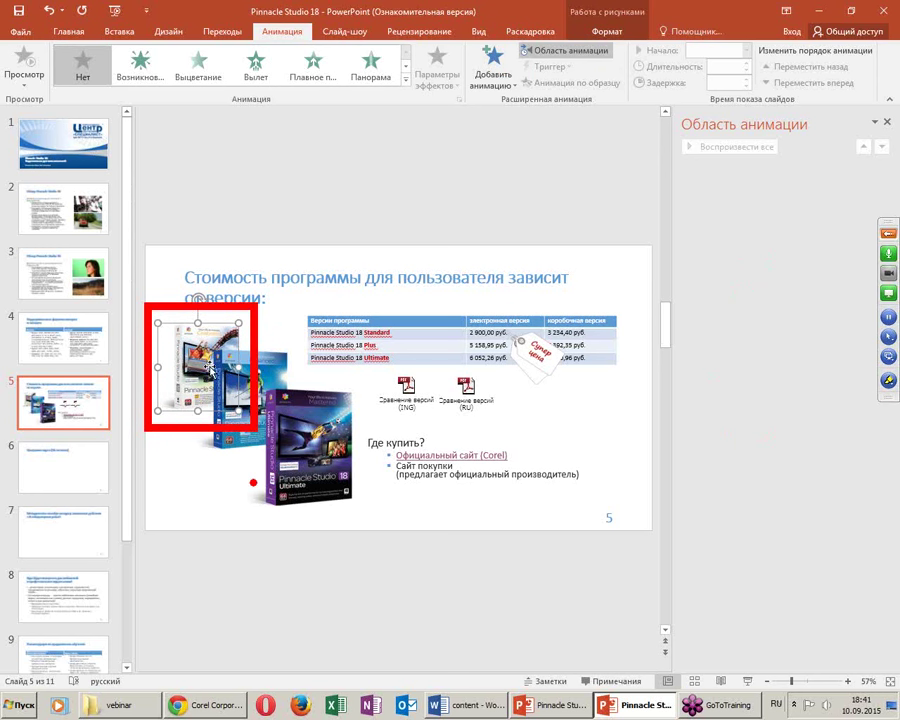
left_click(205, 352)
left_click(197, 333)
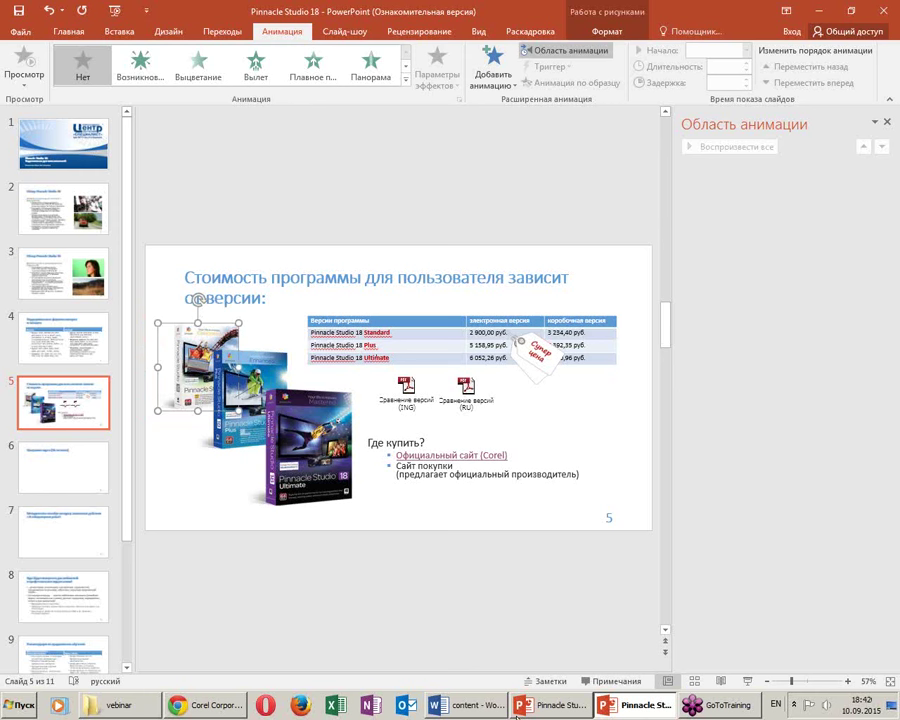
left_click(545, 706)
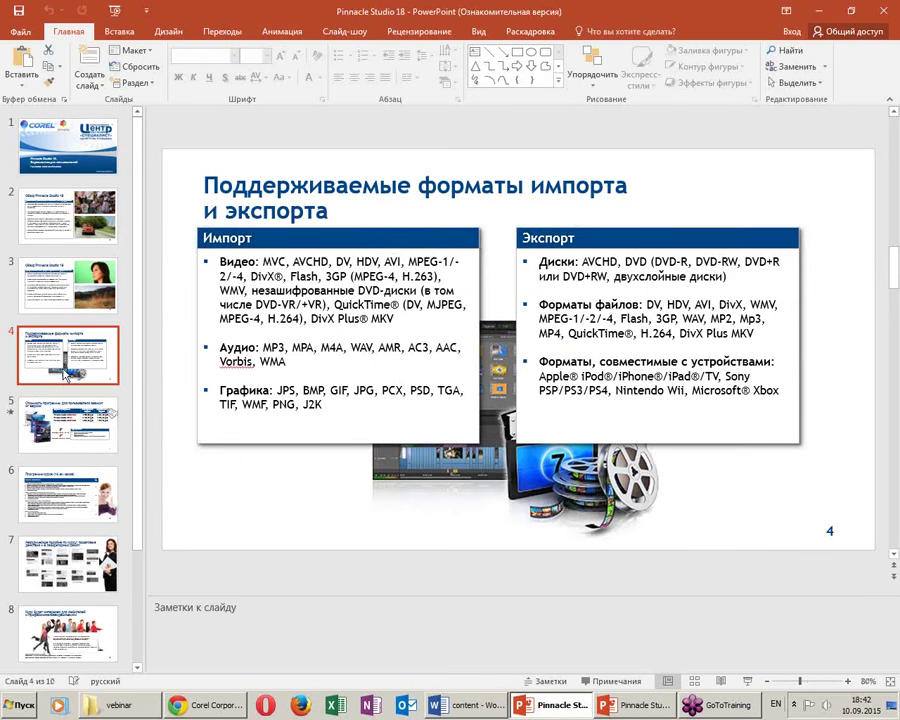
Preview the reference deck's slide 5 full-screen with the product boxes animating in, then return to the working copy
left_click(84, 440)
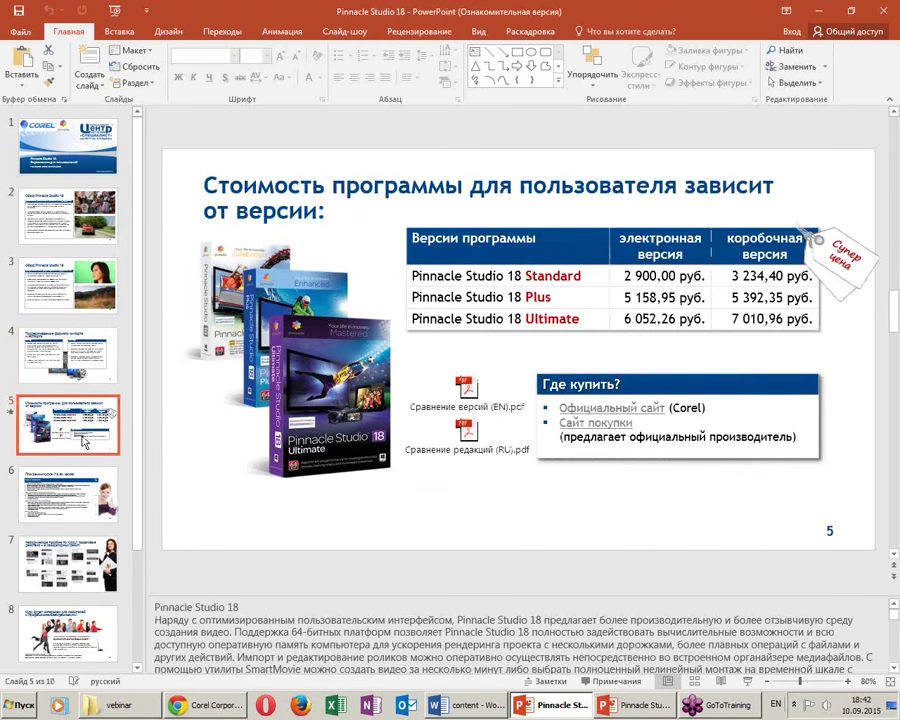
key("shift+F5")
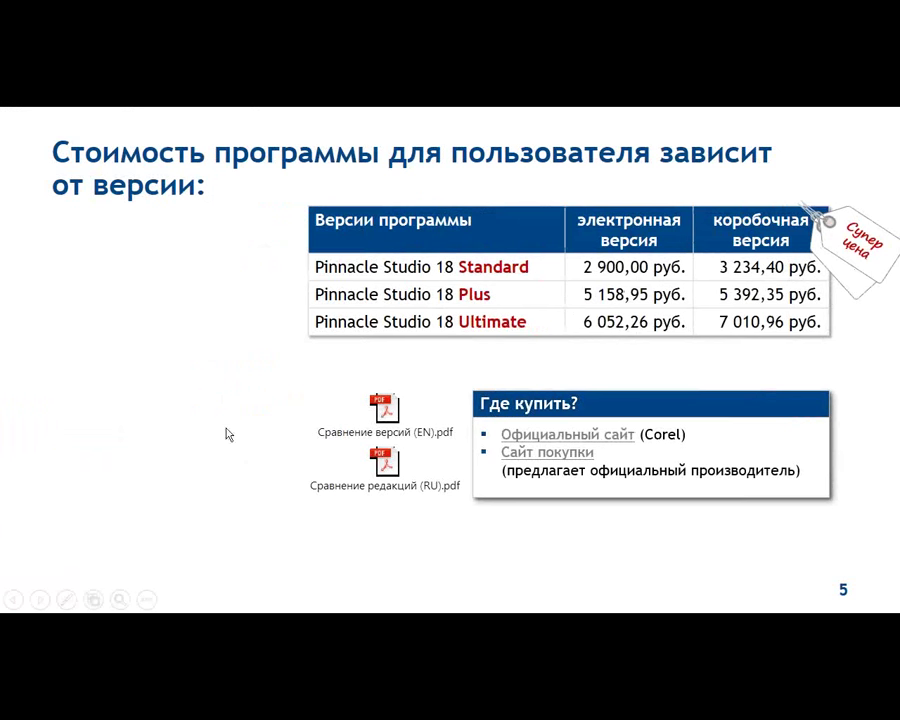
left_click(210, 311)
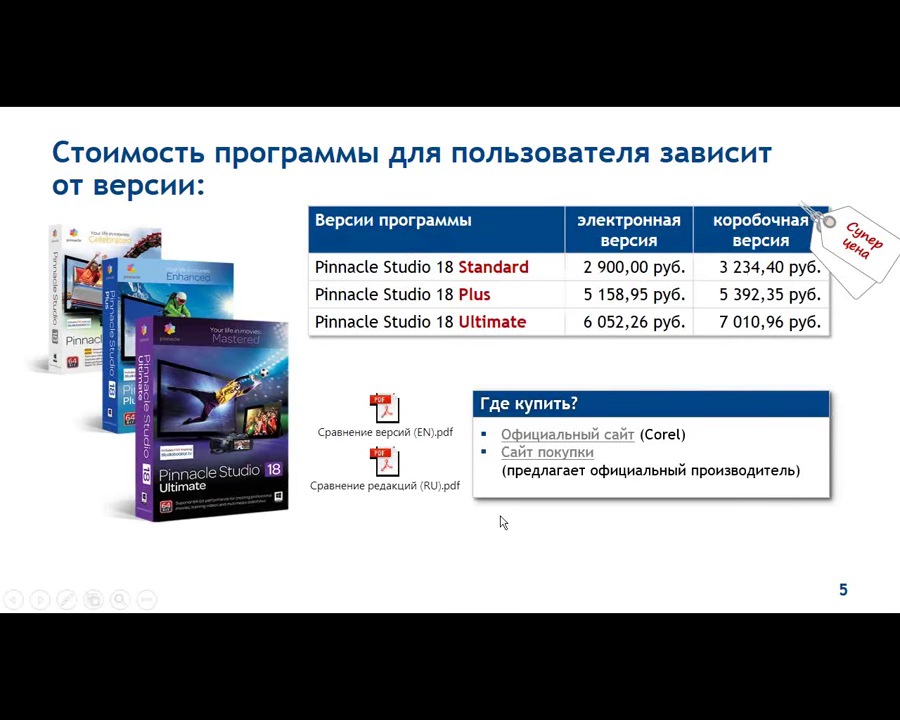
key("Escape")
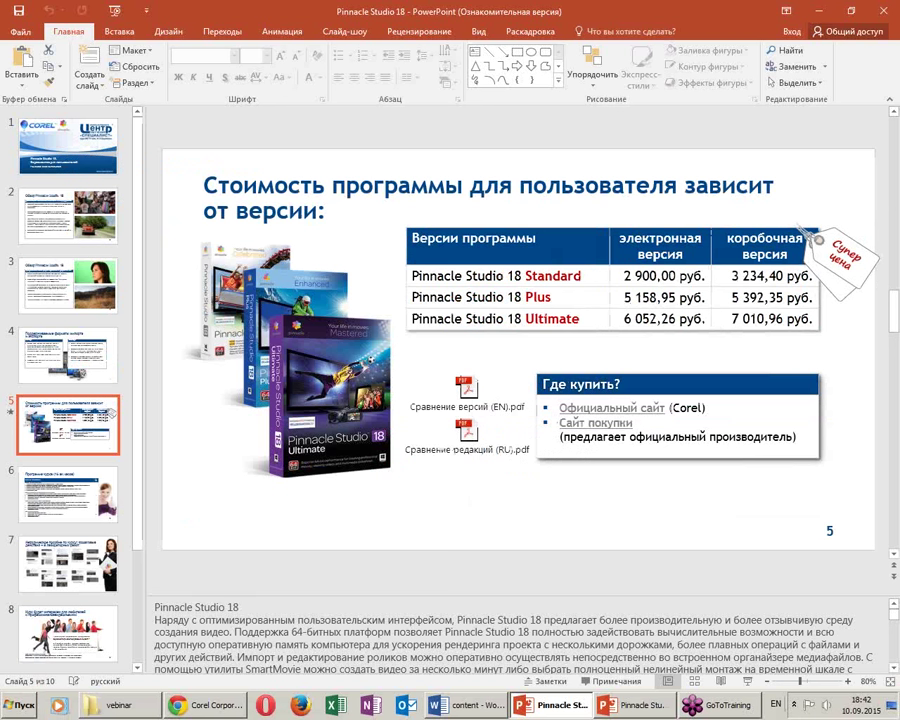
left_click(287, 302)
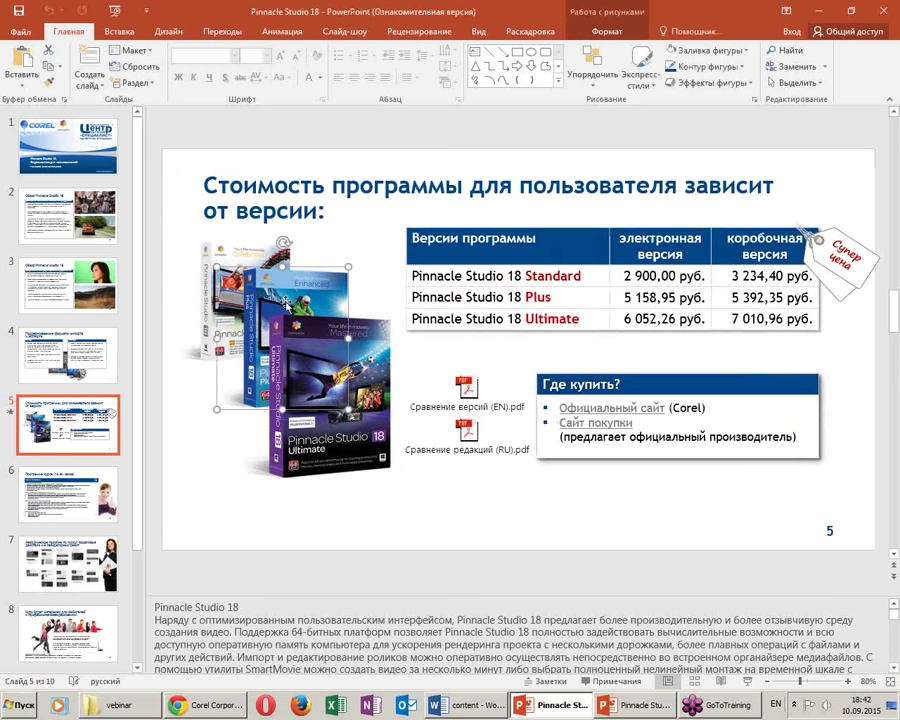
key("alt+Tab")
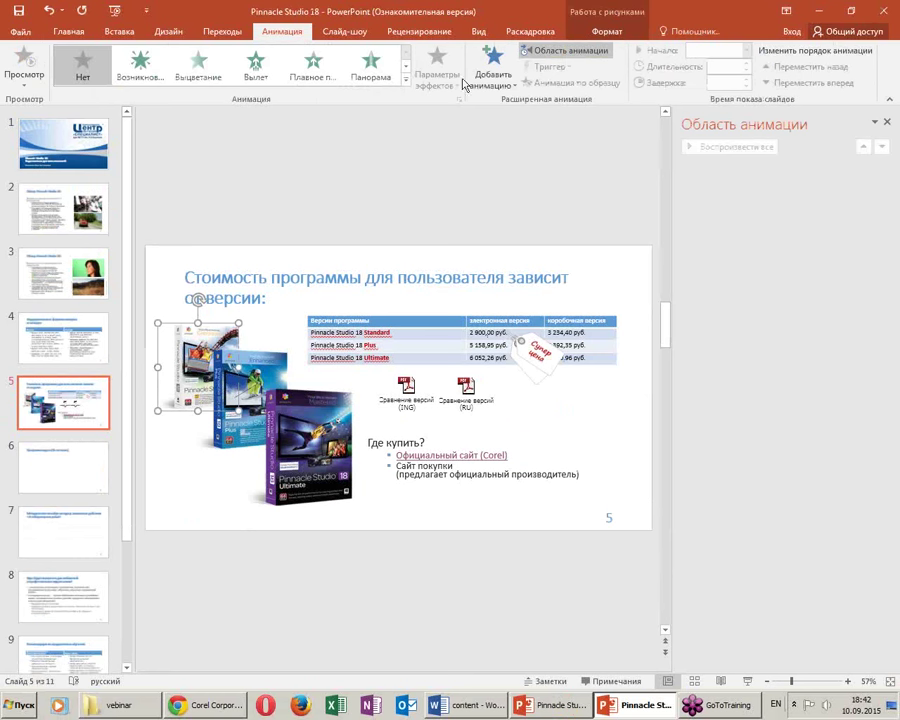
Apply the Возникновение (Appear) entrance effect to the small box picture Рисунок 8
left_click(406, 88)
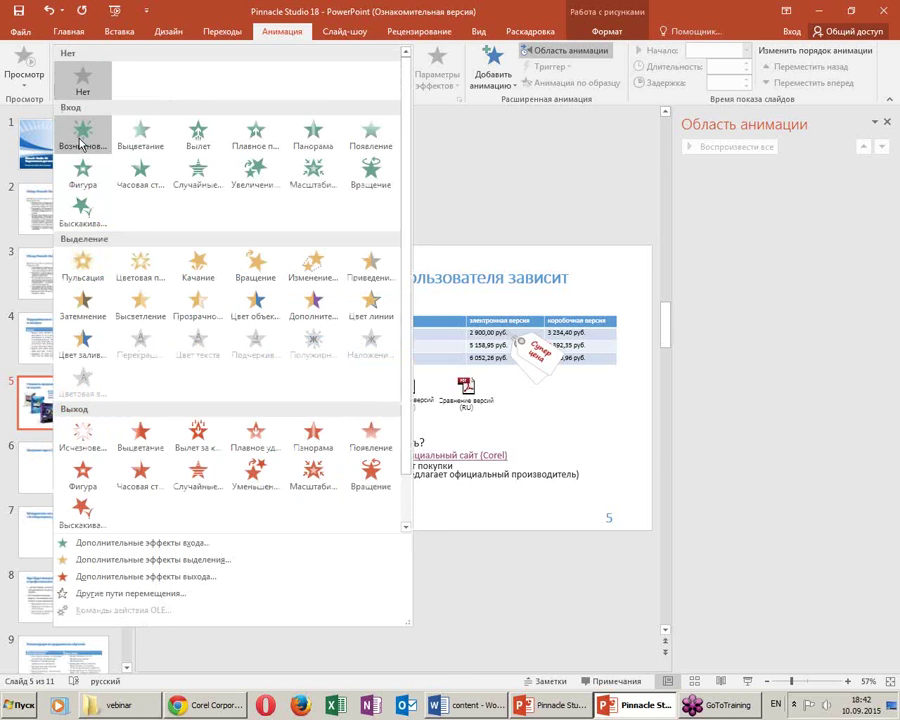
left_click(82, 143)
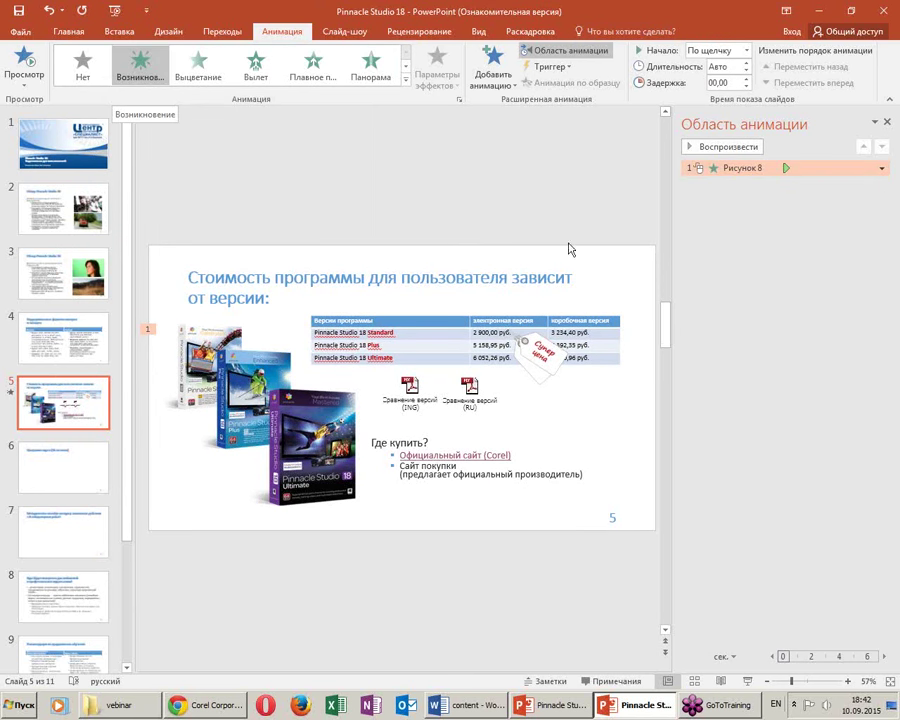
left_click(490, 73)
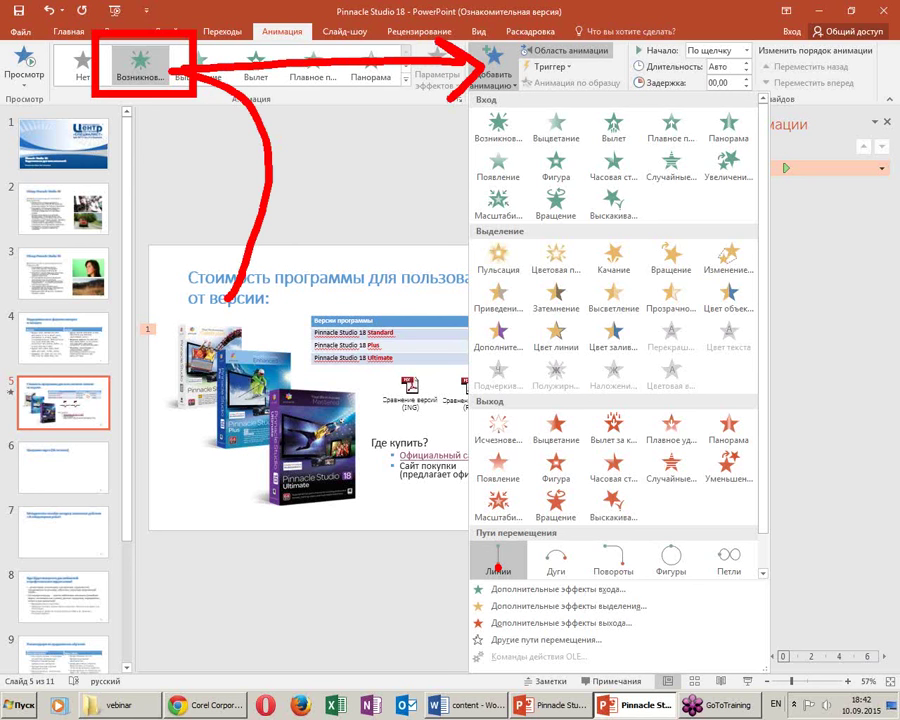
Add a Lines motion path to Рисунок 8 and stretch it past the slide's right edge
left_click(491, 68)
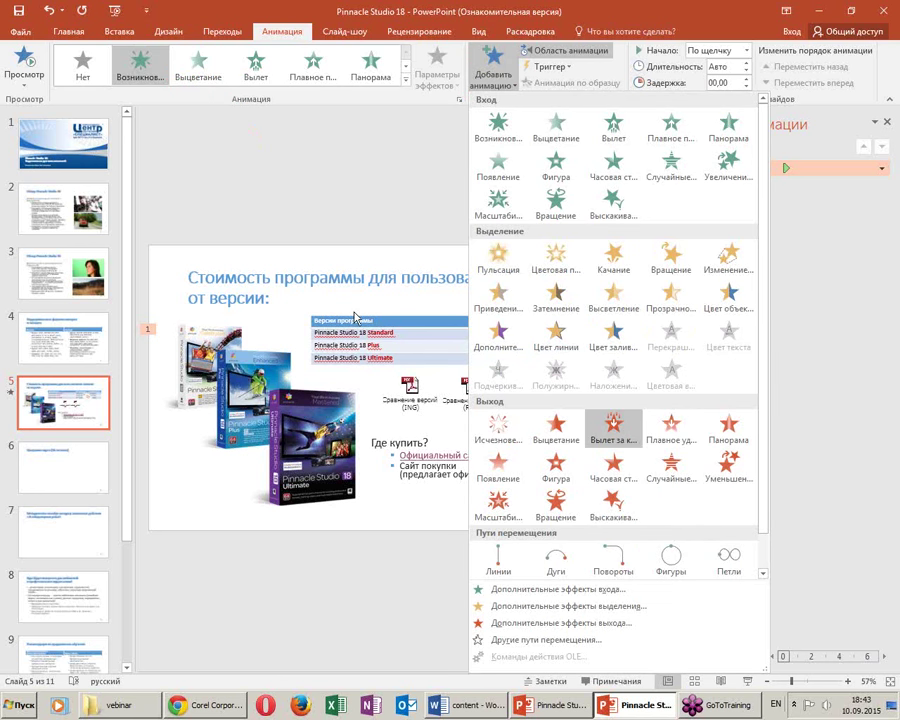
left_click(502, 569)
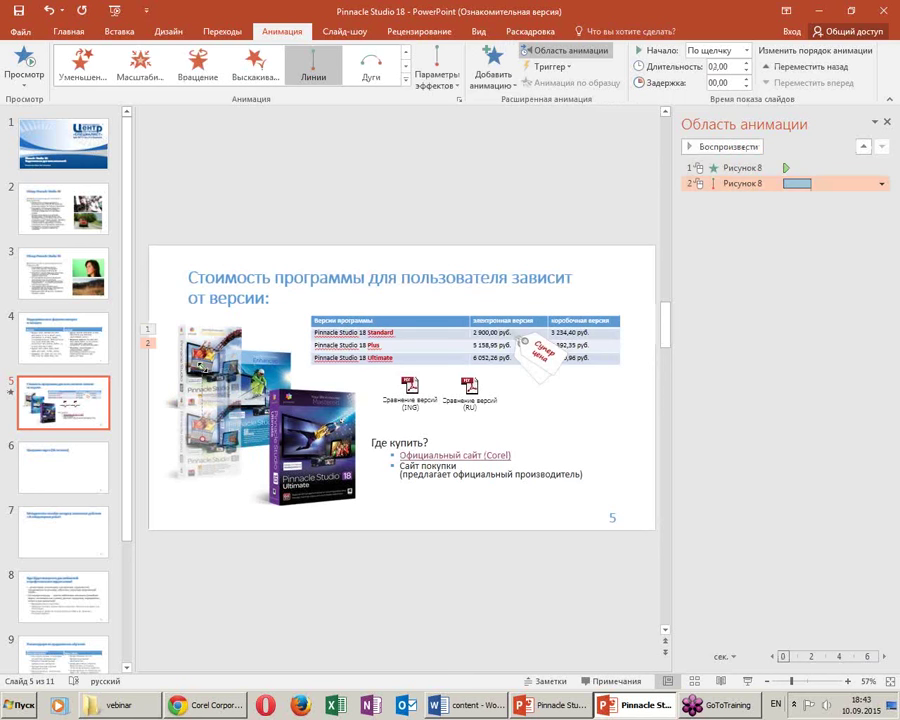
left_click_drag(199, 367, 705, 347)
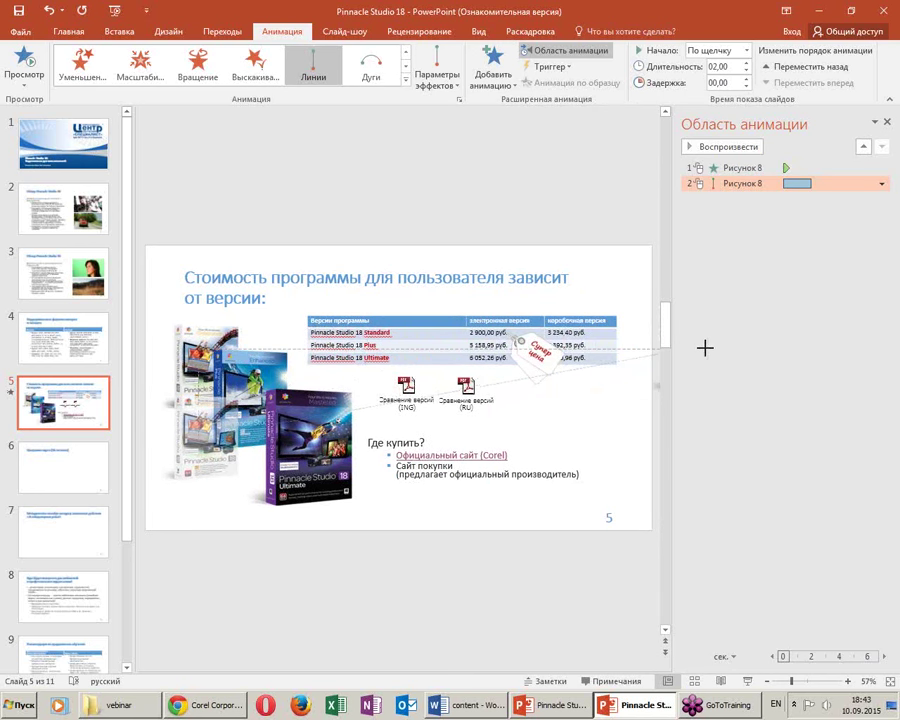
left_click_drag(705, 347, 651, 353)
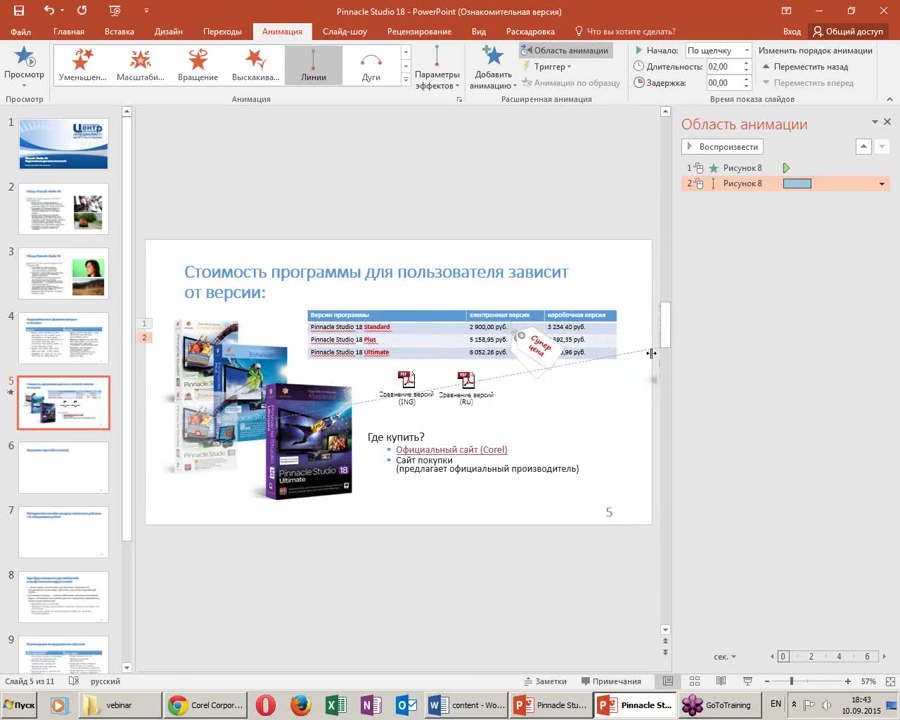
Fine-tune the motion path's start and end points so it runs horizontally across the slide
left_click(196, 434)
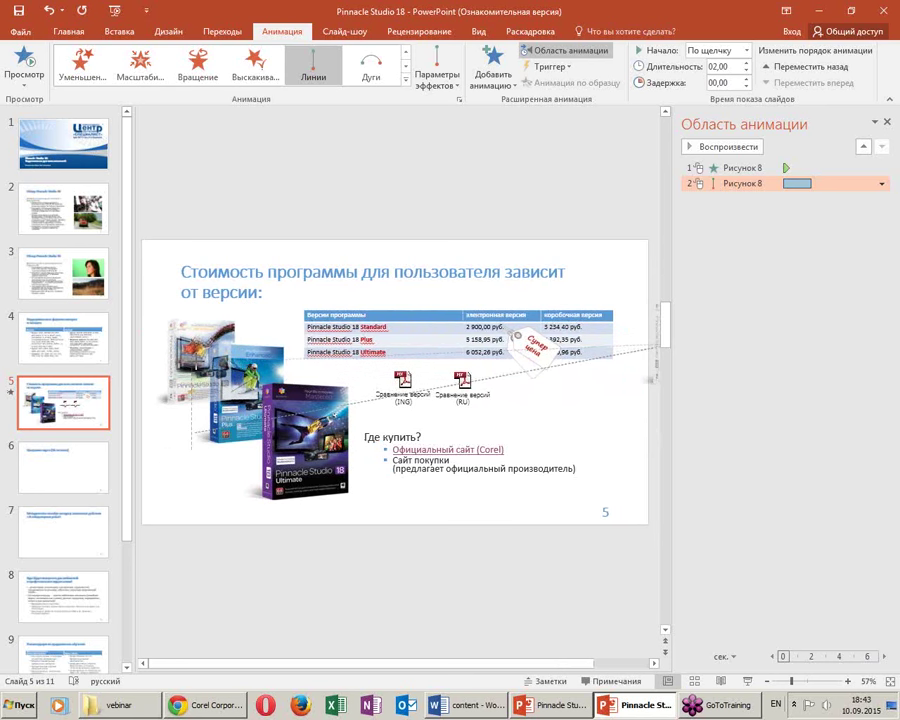
left_click_drag(196, 434, 196, 365)
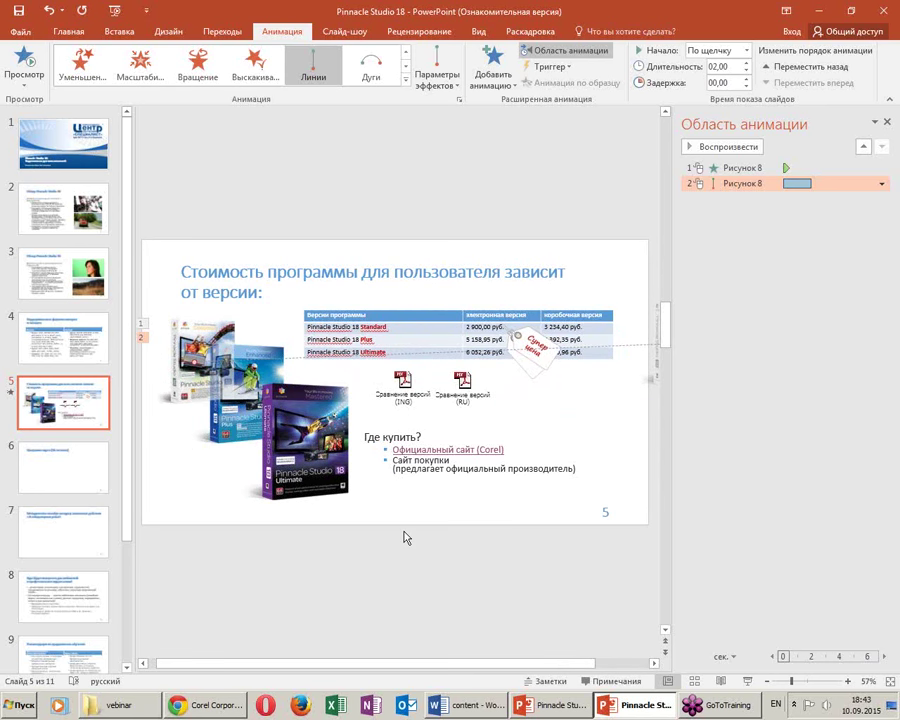
scroll(405, 538, "down", 3)
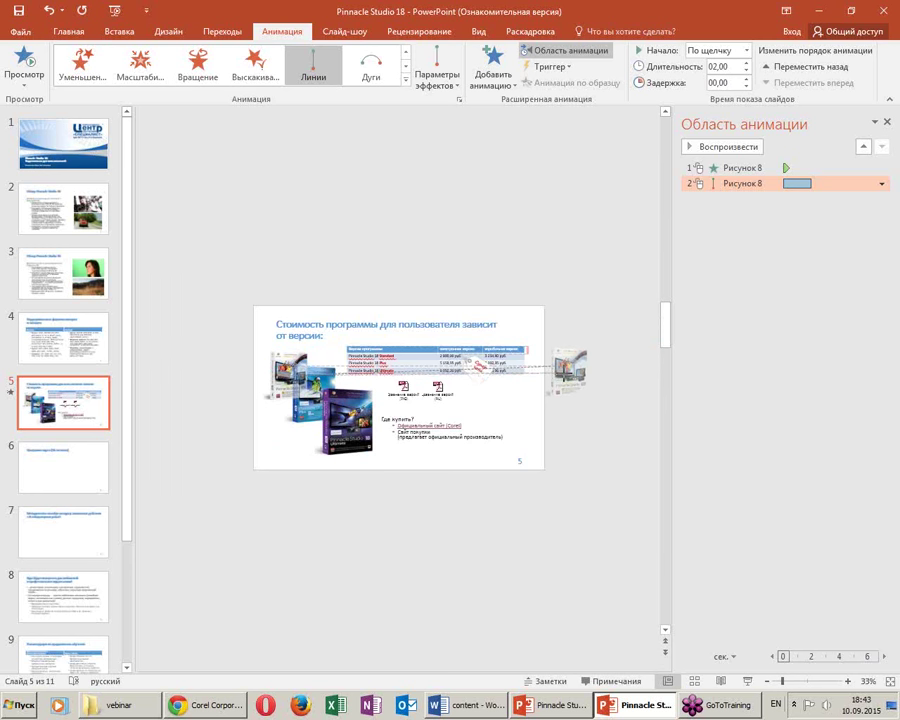
left_click(593, 436)
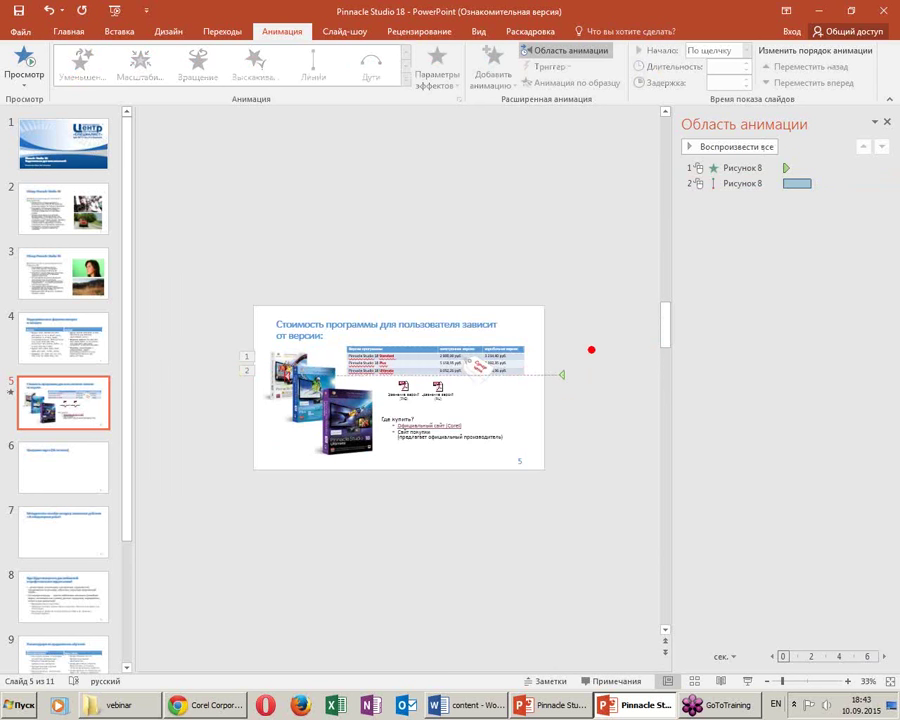
left_click_drag(592, 348, 545, 395)
left_click_drag(253, 354, 312, 400)
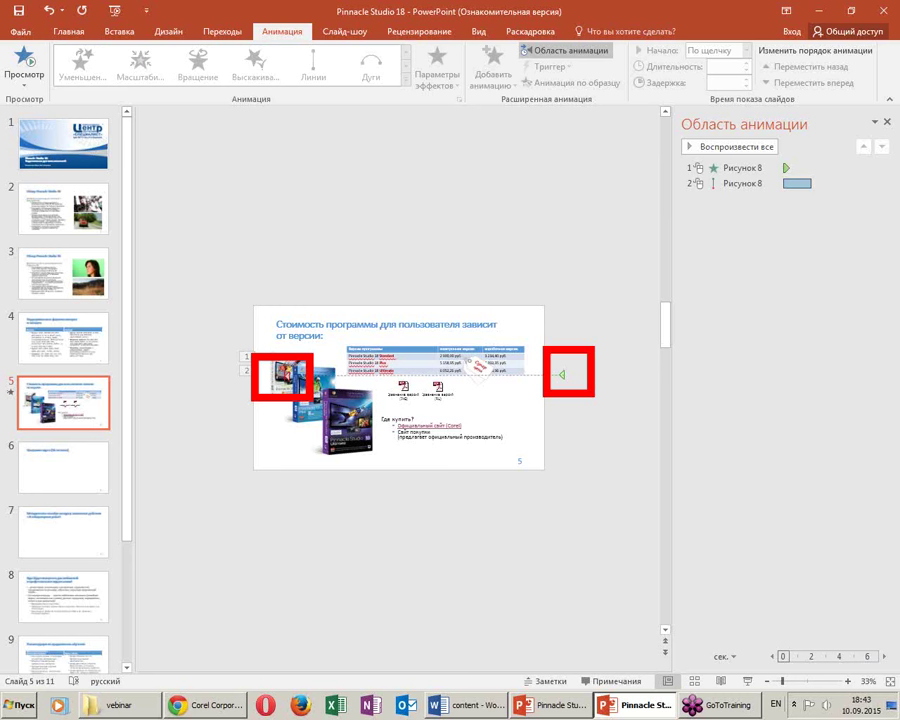
Adjust the box picture's motion path on slide 5 and preview the slide
left_click(562, 375)
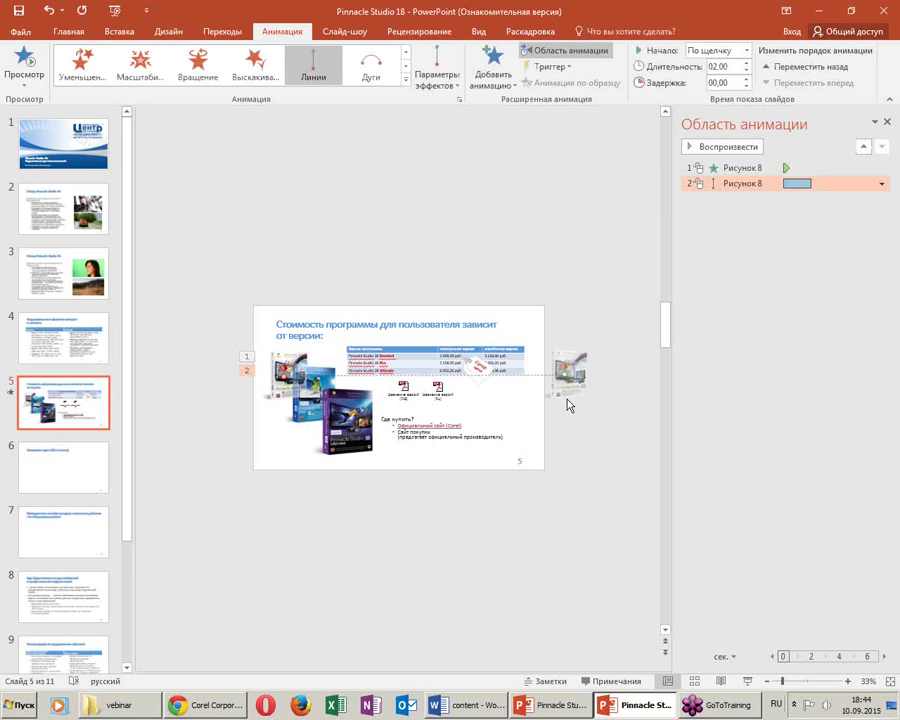
left_click(567, 398)
left_click(571, 370)
left_click(286, 373)
left_click_drag(606, 325, 543, 432)
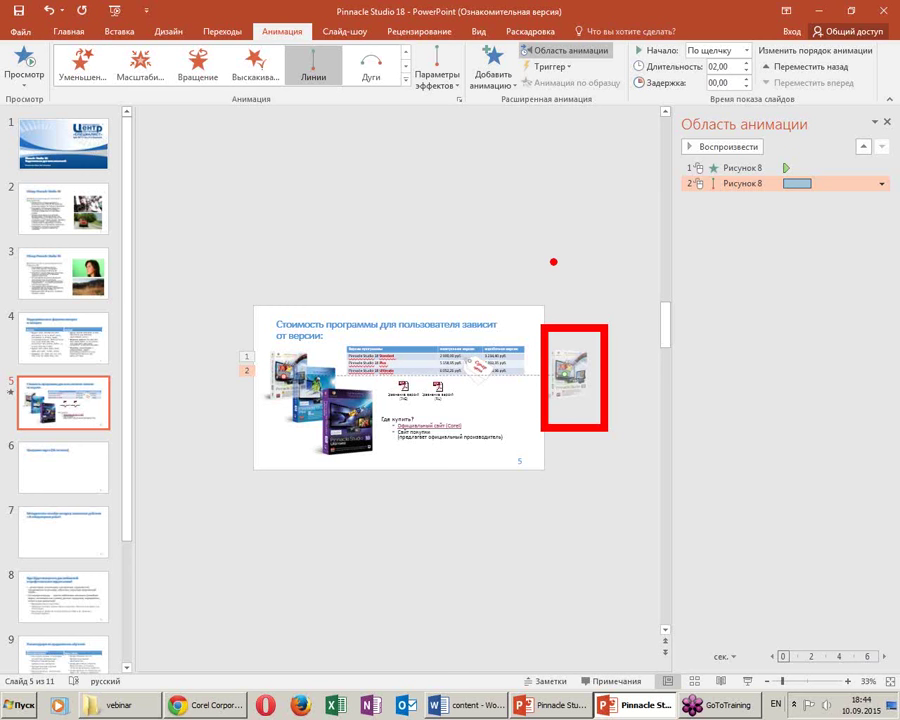
left_click_drag(556, 256, 556, 296)
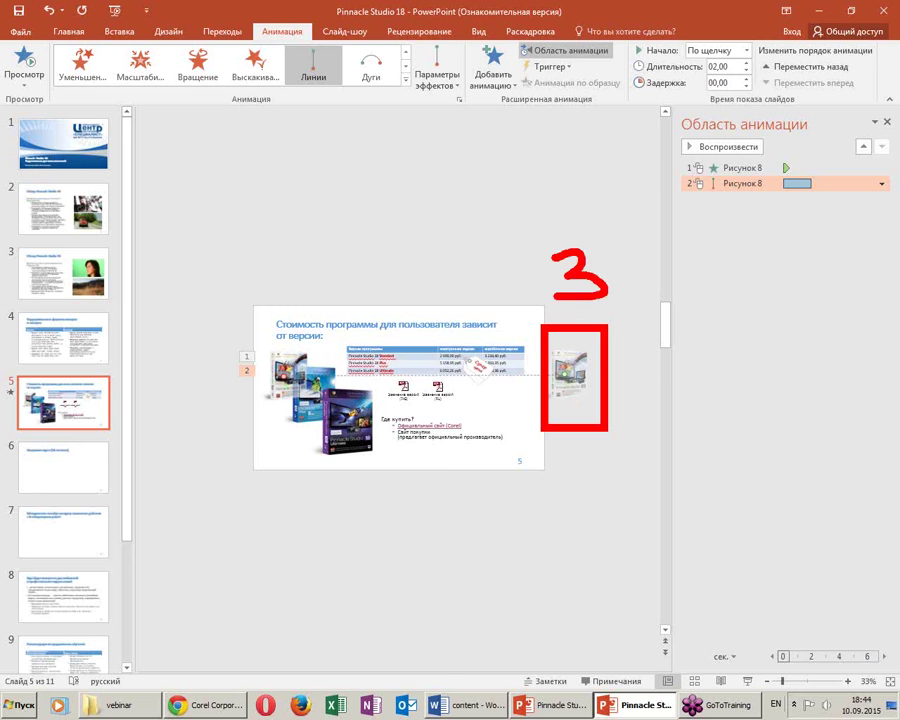
left_click_drag(202, 312, 214, 370)
left_click_drag(228, 305, 252, 372)
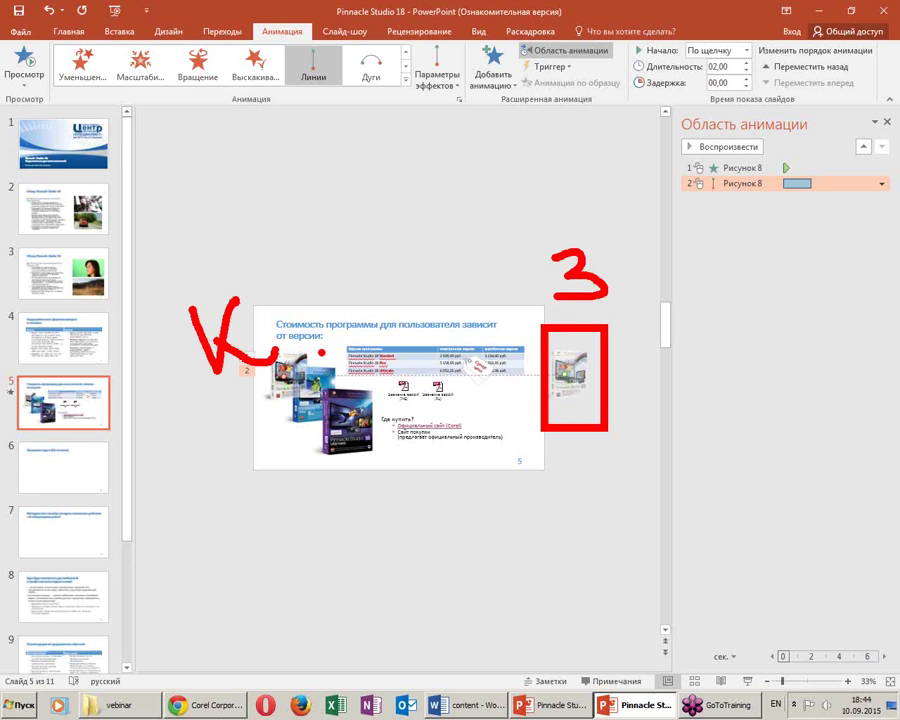
left_click_drag(317, 350, 262, 350)
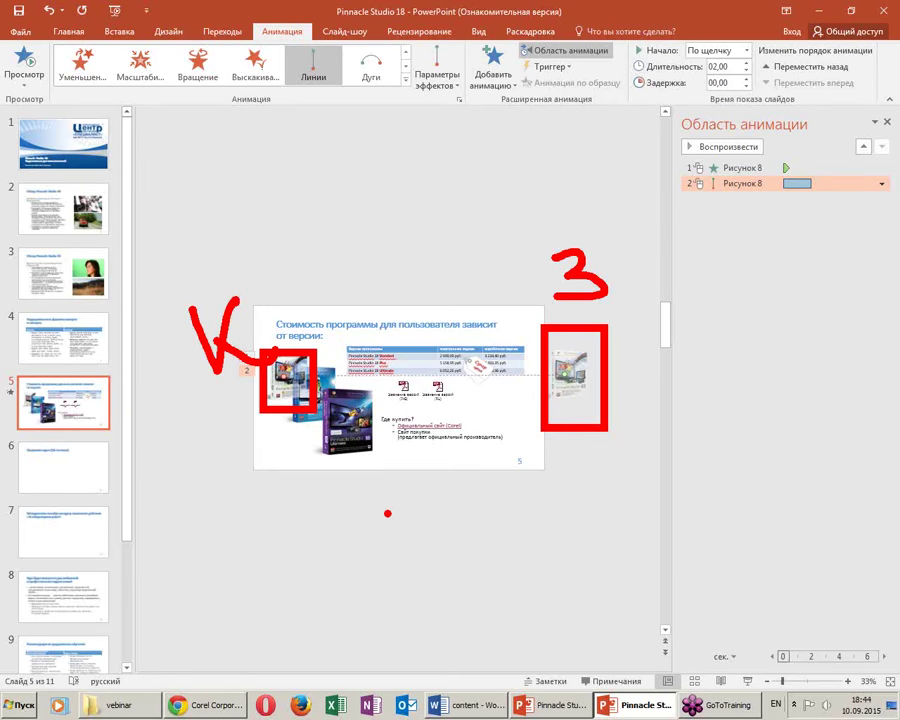
key("Escape")
key("shift+F5")
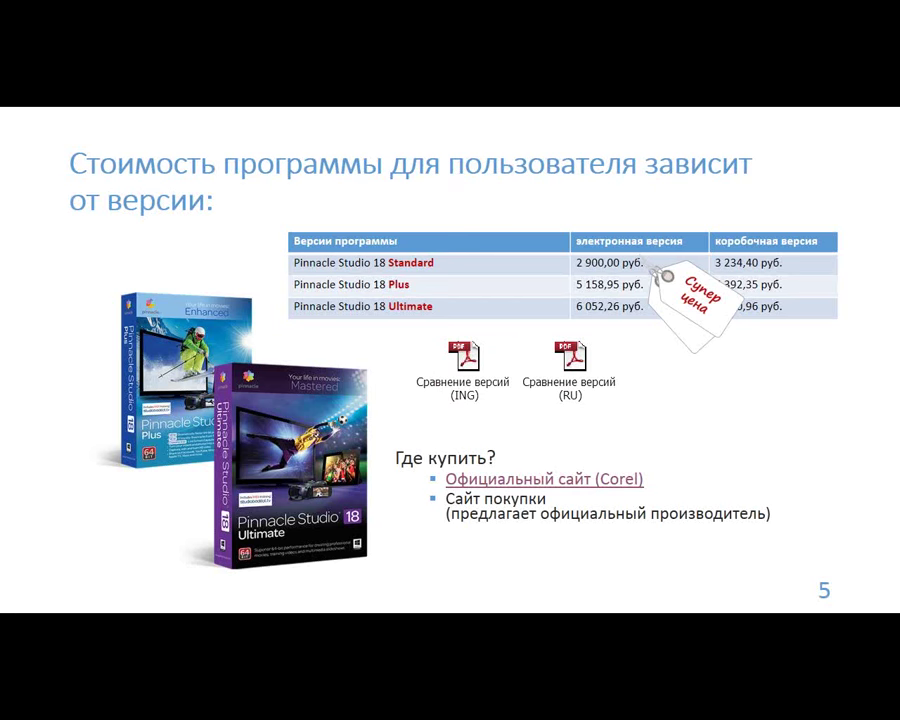
key("Escape")
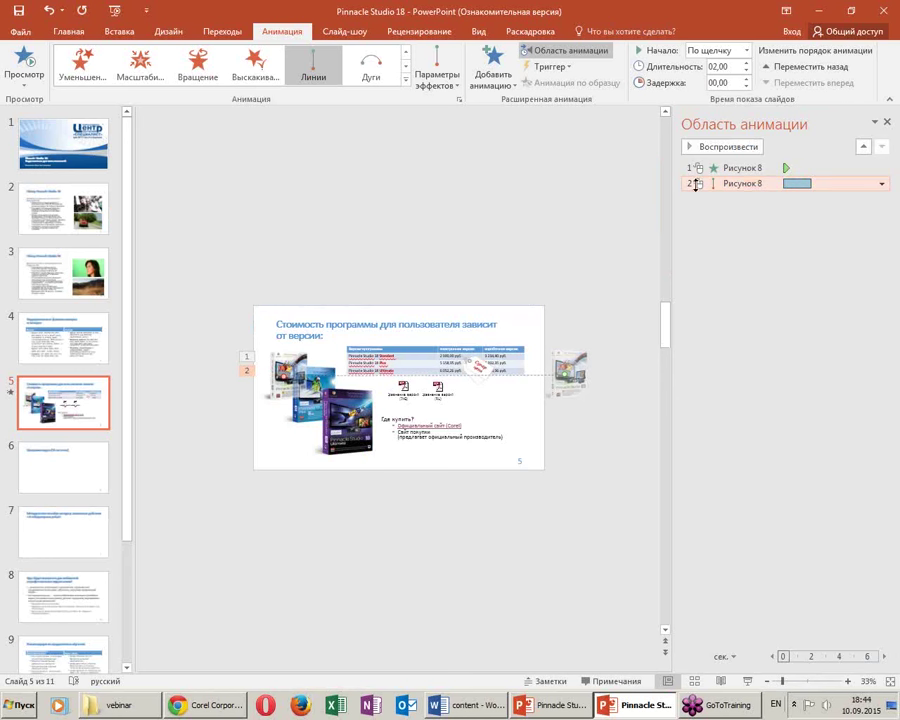
Set the Рисунок 8 motion path to Start After Previous and preview the new timing
left_click(881, 184)
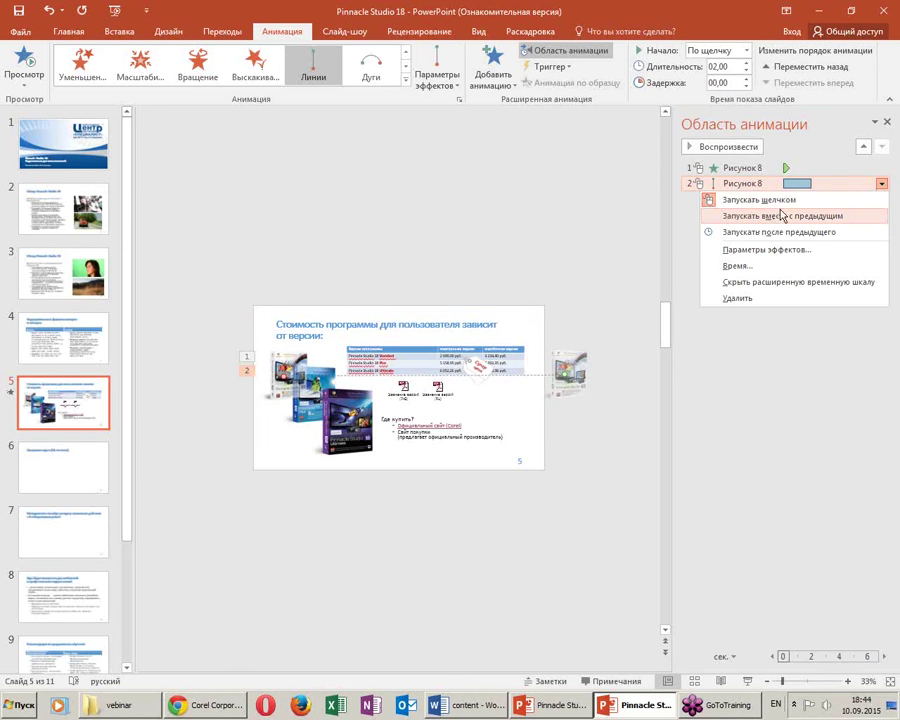
left_click(702, 170)
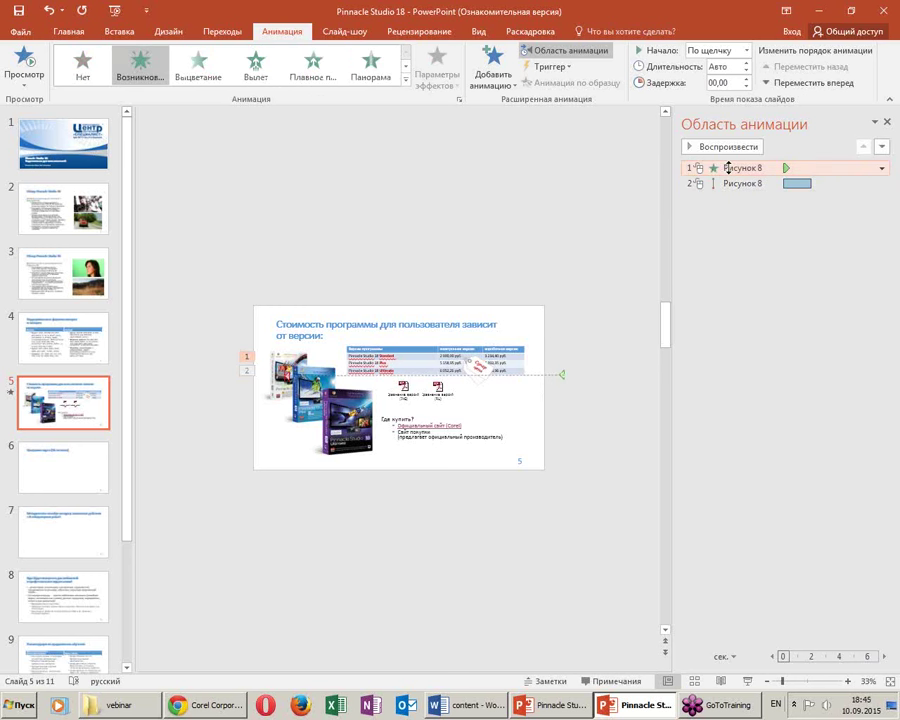
left_click(882, 169)
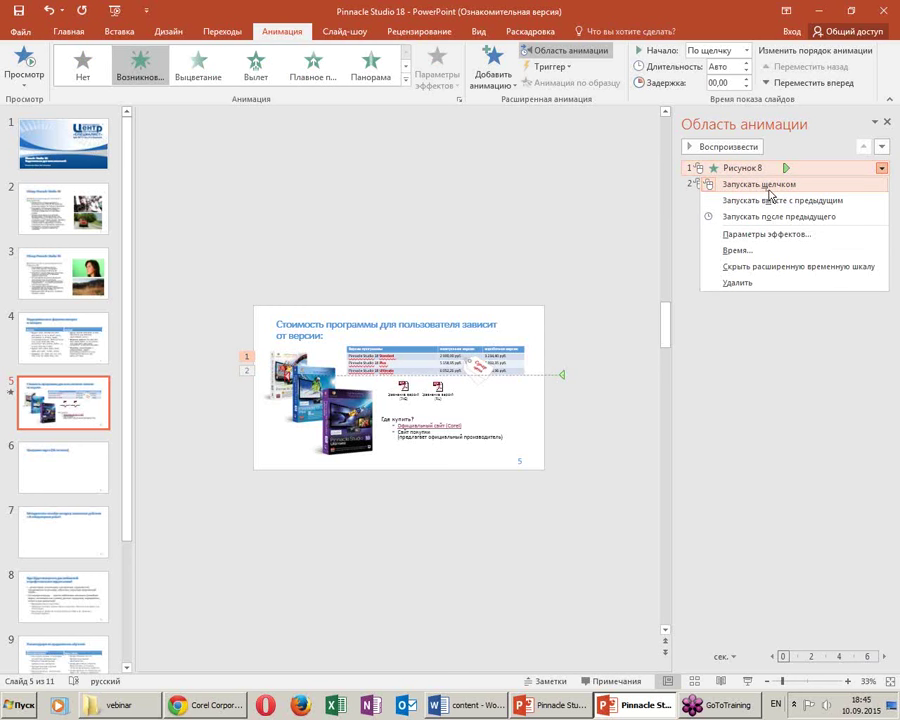
left_click(697, 221)
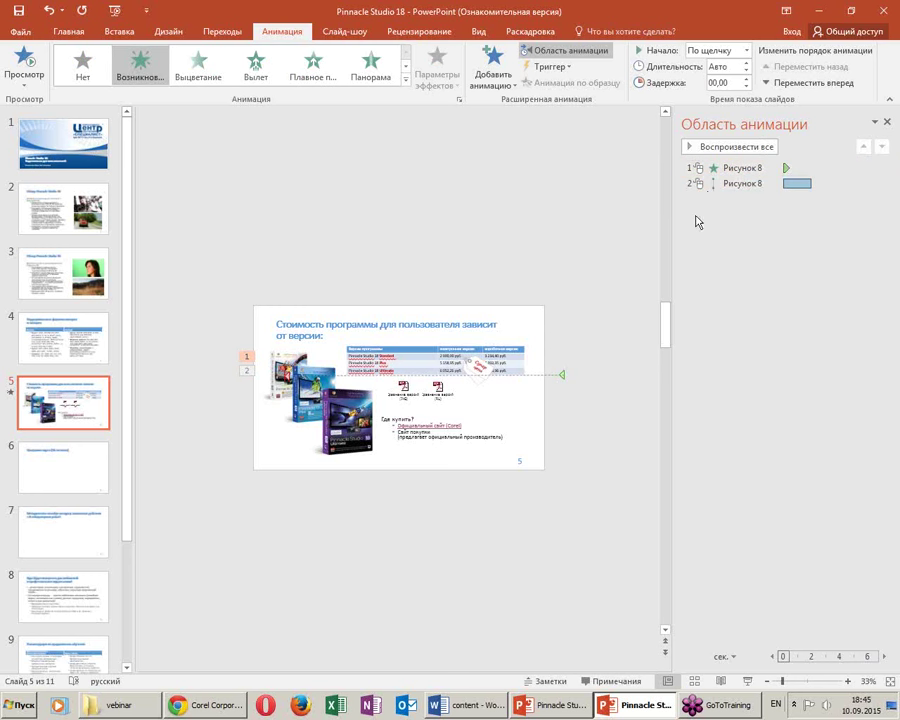
left_click(737, 184)
left_click(881, 184)
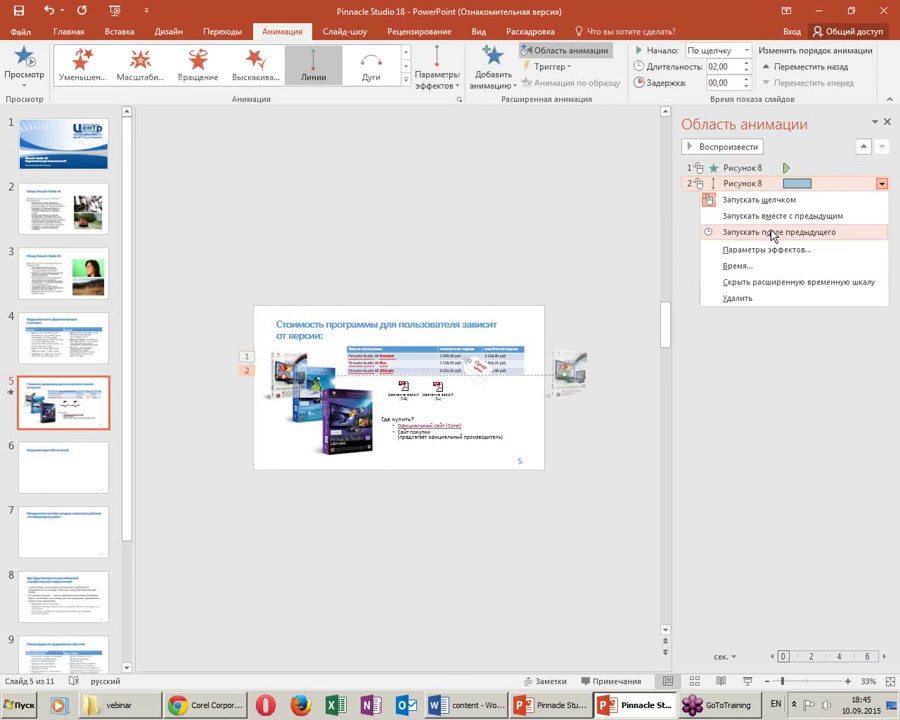
left_click(772, 233)
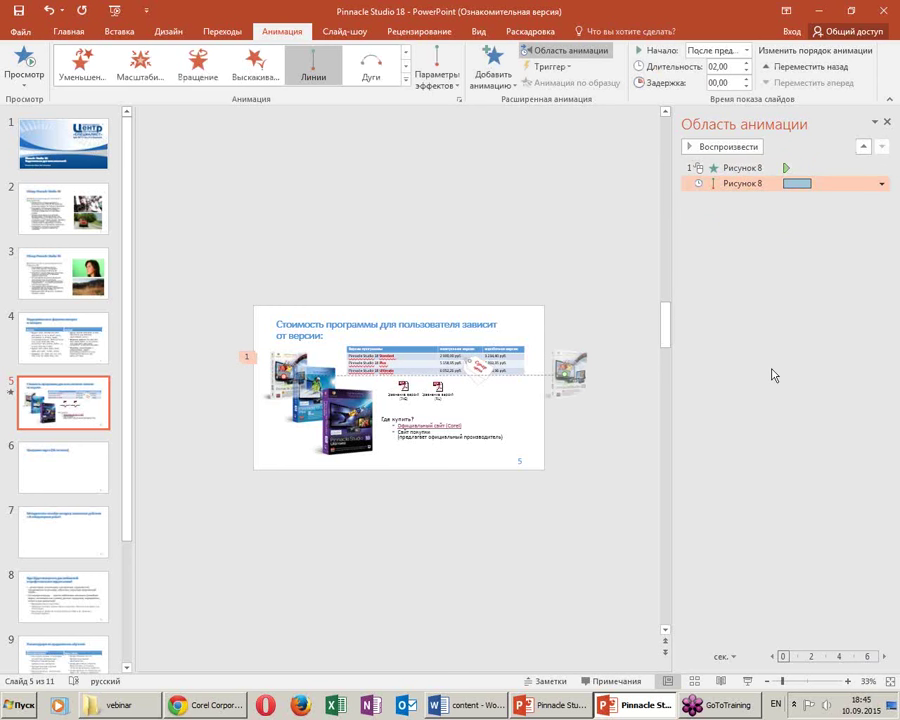
key("shift+F5")
key("space")
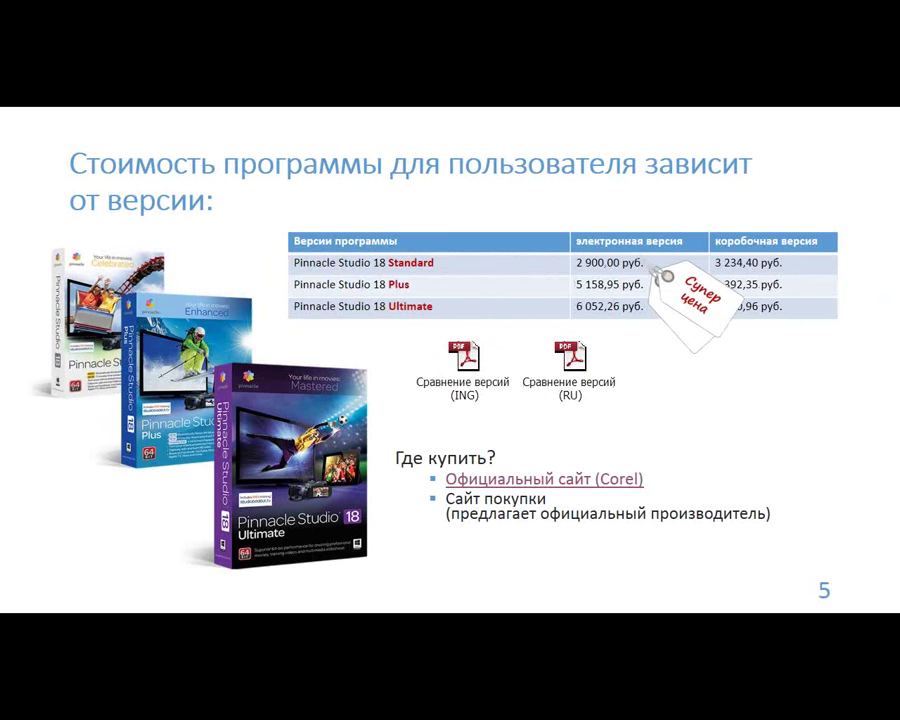
key("Escape")
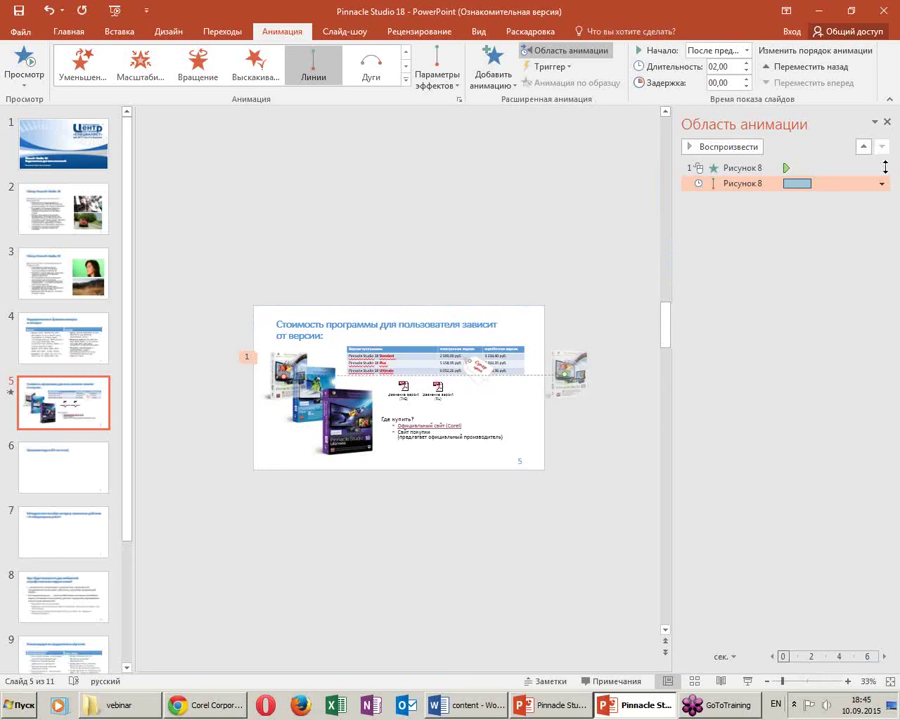
left_click(881, 185)
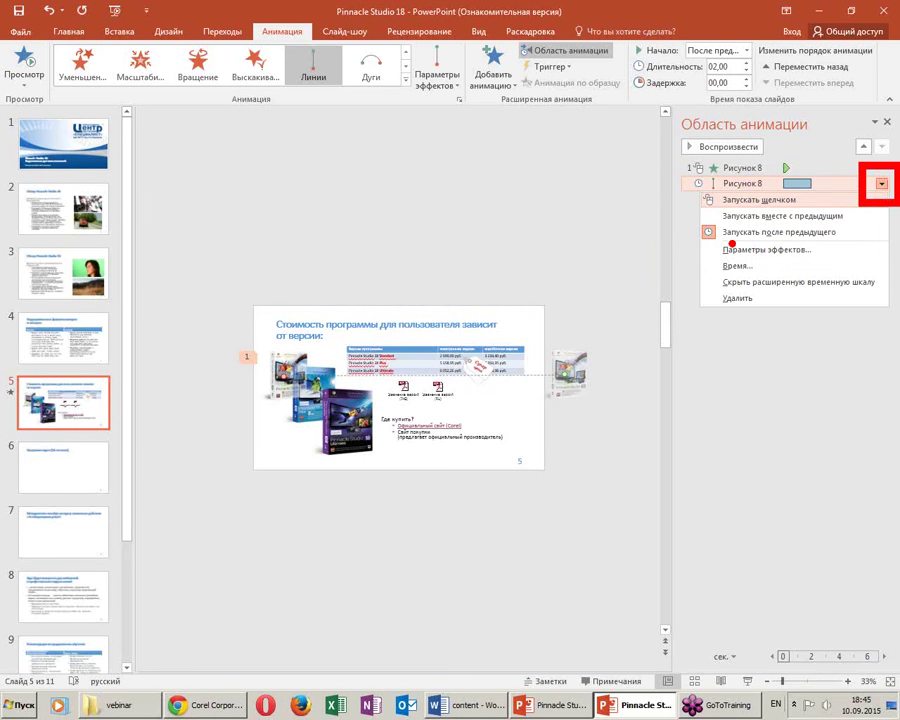
left_click_drag(705, 245, 865, 234)
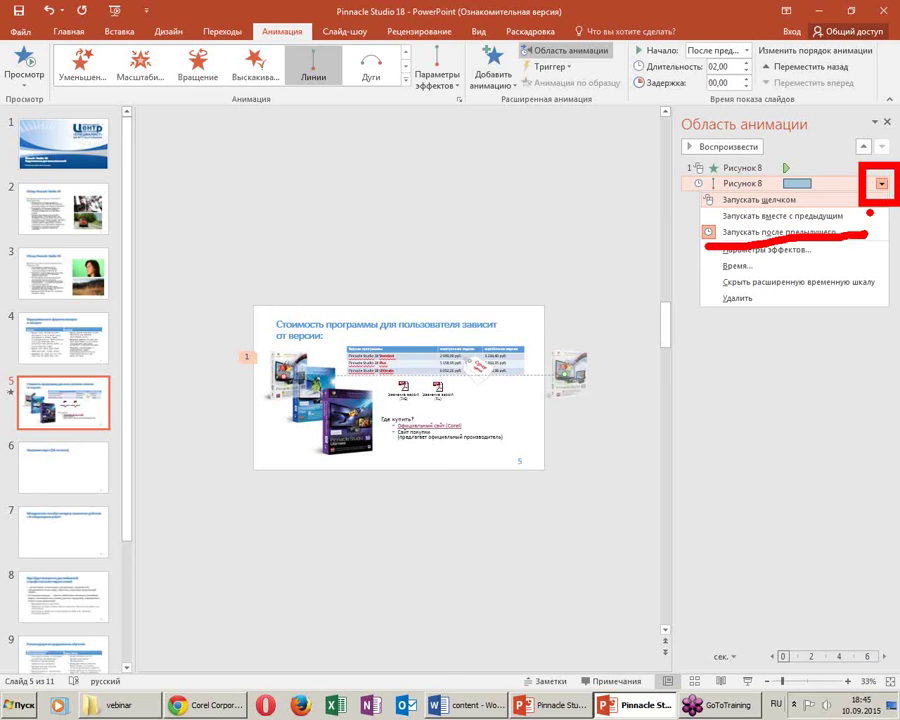
left_click(874, 356)
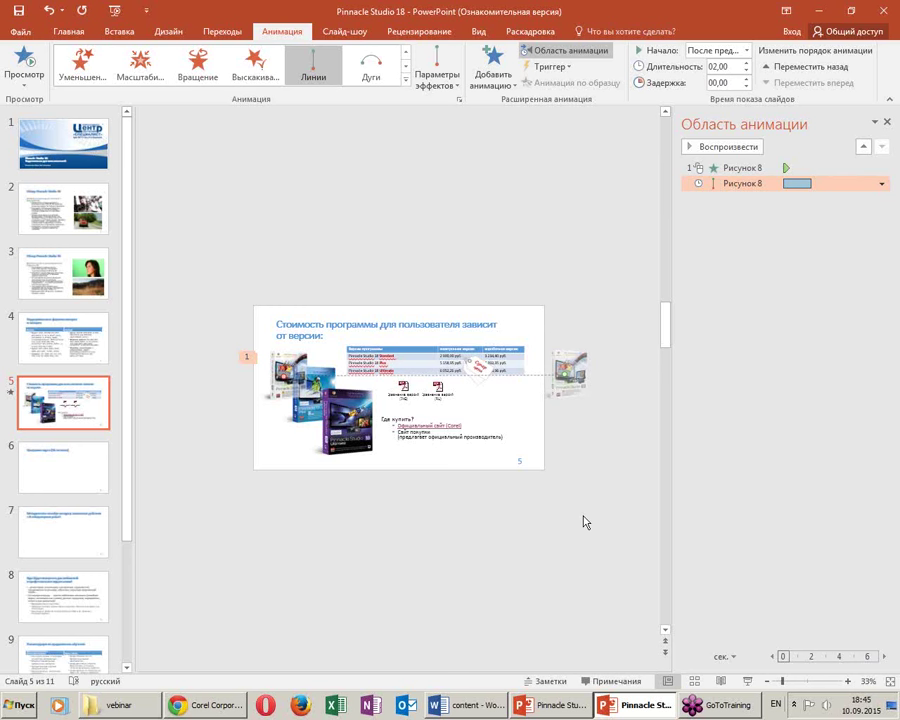
left_click(727, 712)
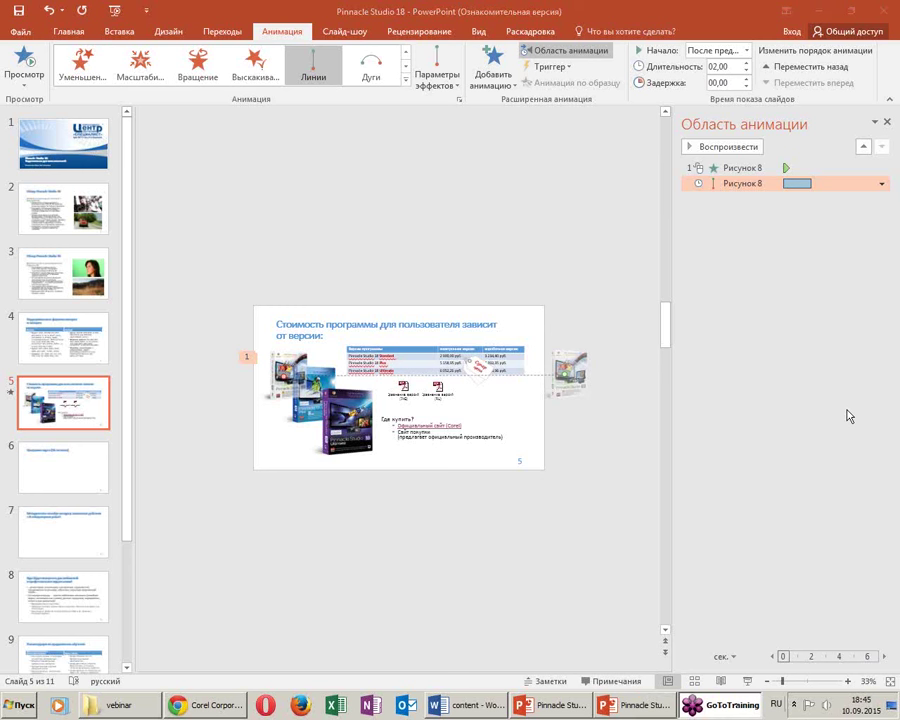
left_click(890, 452)
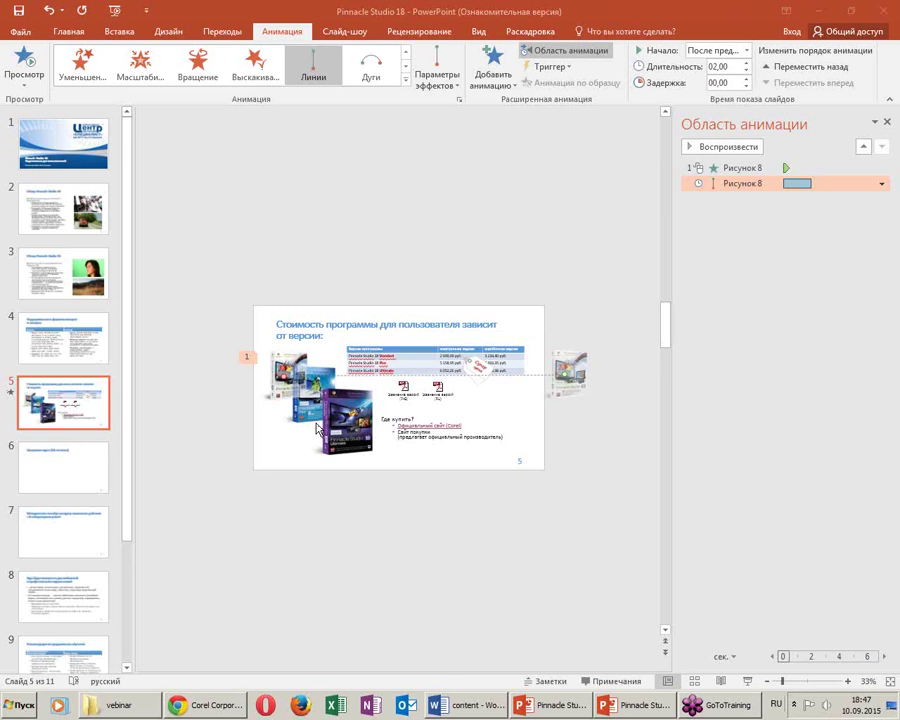
Delete both the motion-path and entrance animations from the box picture
left_click(580, 434)
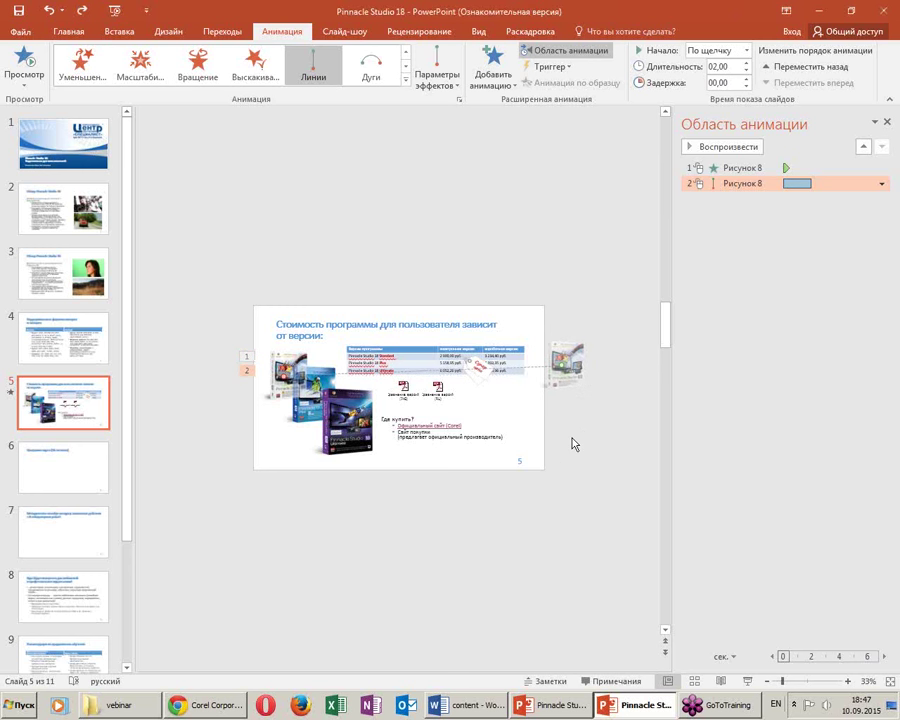
key("Delete")
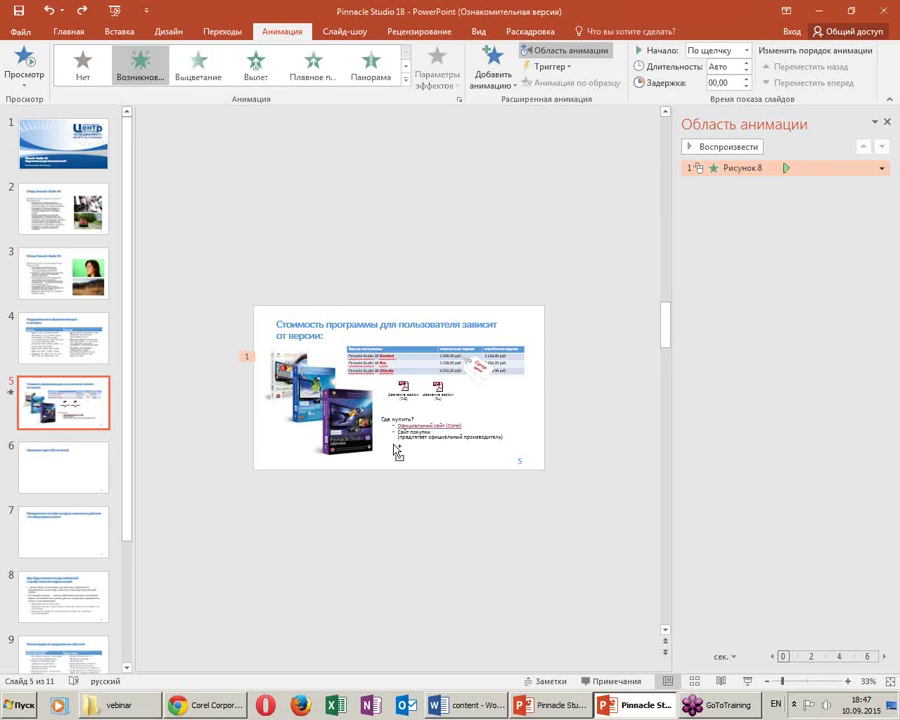
key("Delete")
Give the box picture the Возникновение (Appear) entrance effect after trying Плавное появление and Вылет
left_click(272, 360)
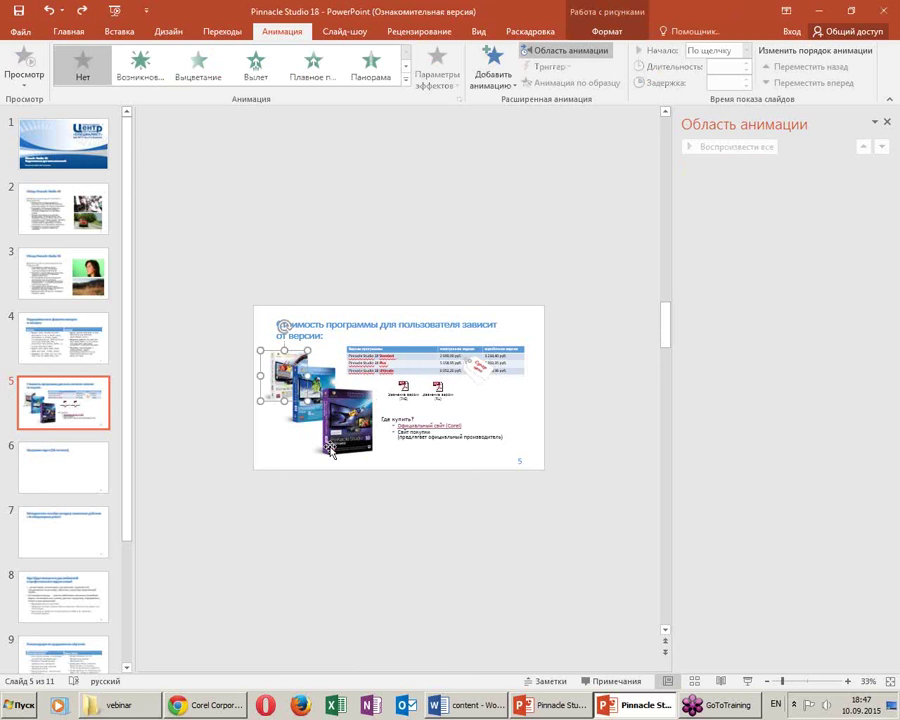
left_click(315, 72)
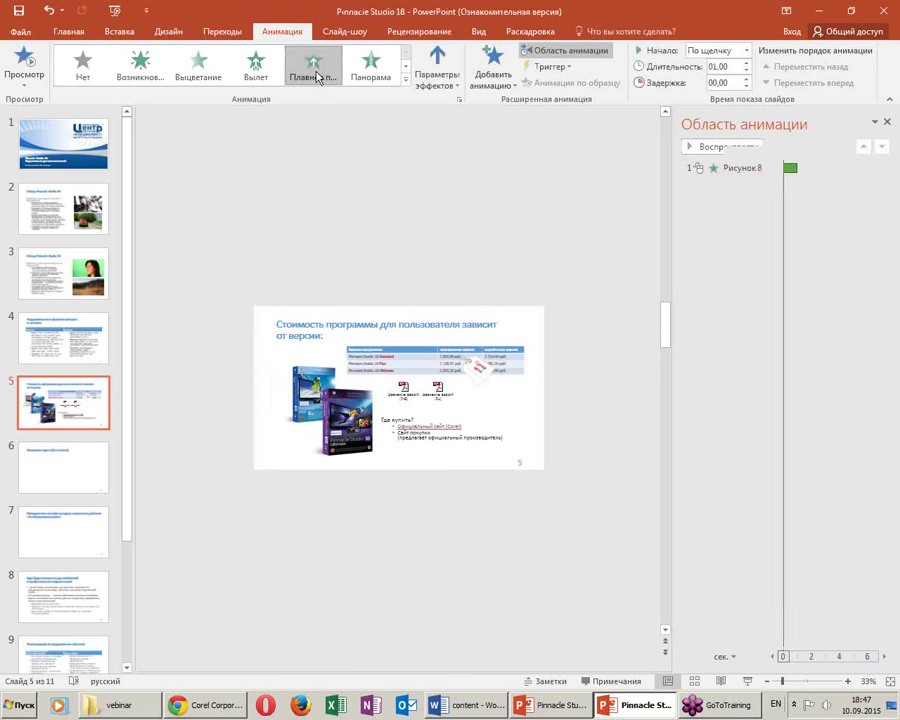
left_click(368, 76)
left_click(256, 66)
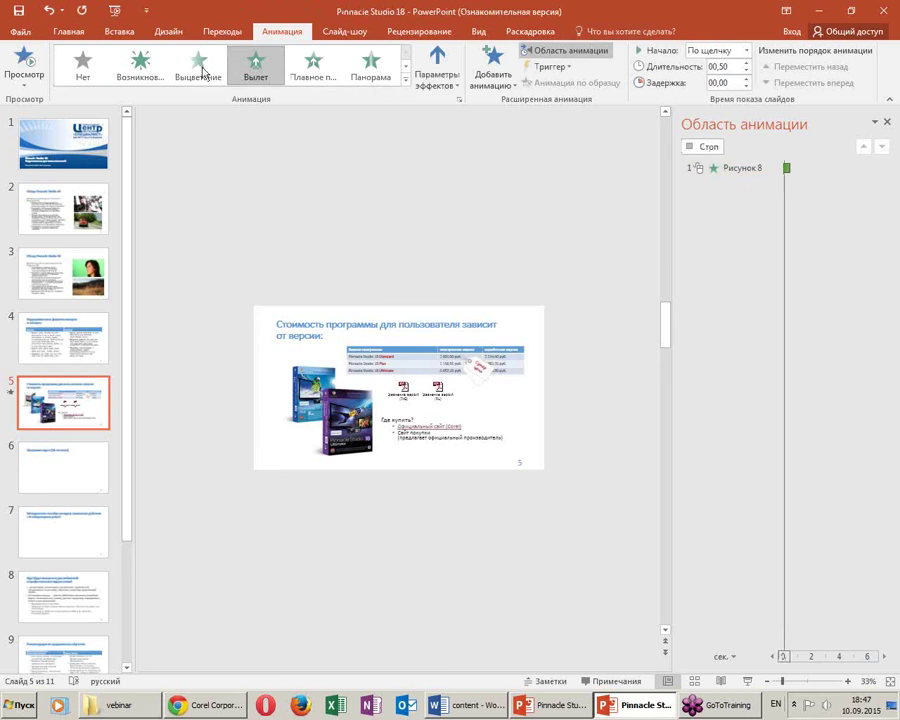
left_click(150, 67)
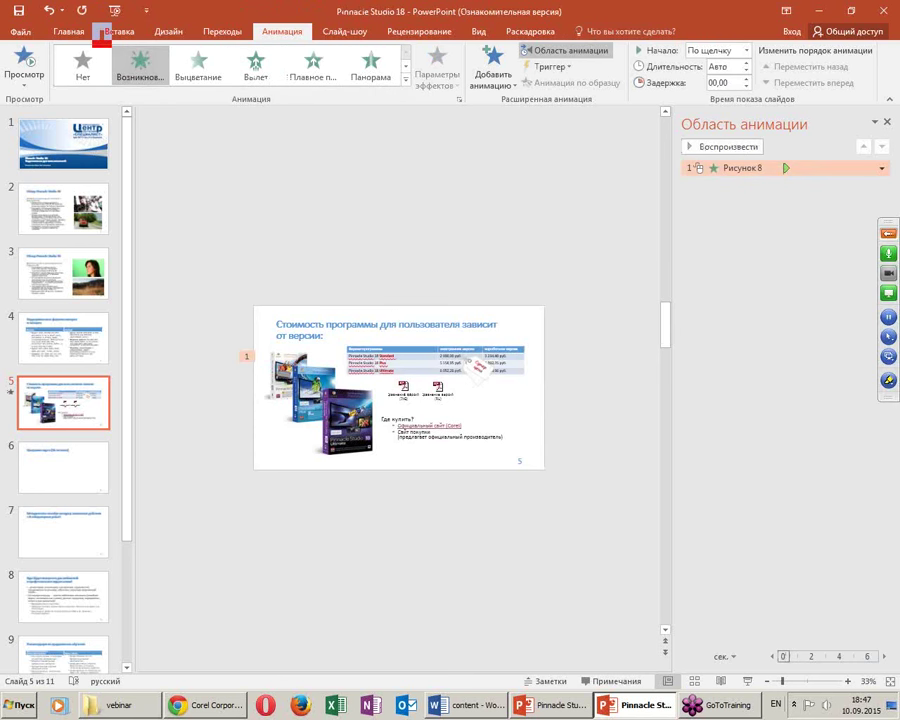
left_click_drag(104, 42, 187, 111)
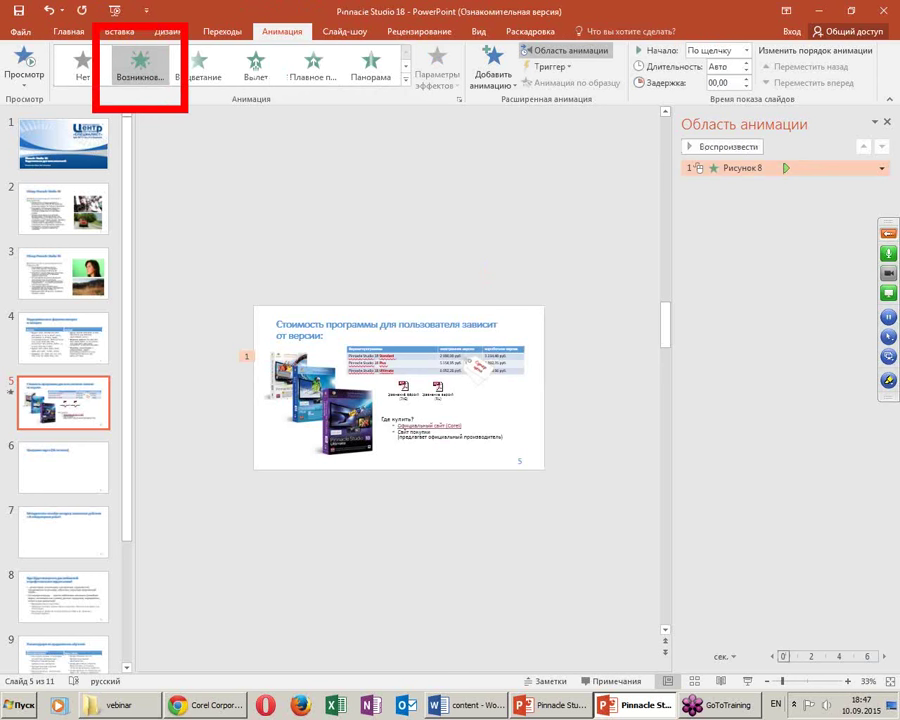
left_click_drag(281, 412, 288, 416)
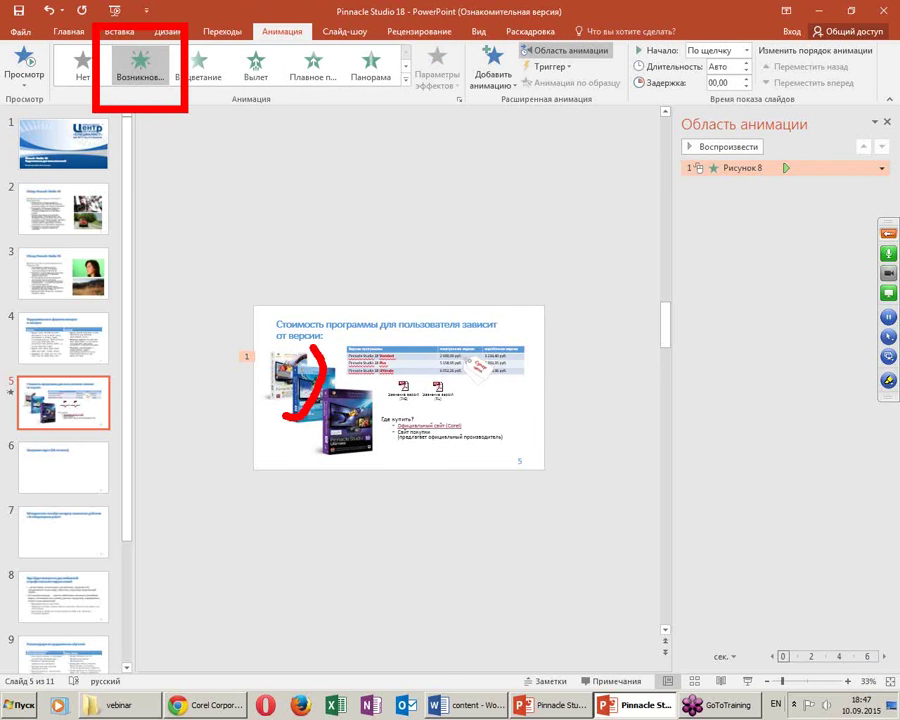
mouse_move(150, 115)
left_mouse_down()
mouse_move(247, 332)
mouse_move(527, 60)
mouse_move(520, 105)
left_mouse_up()
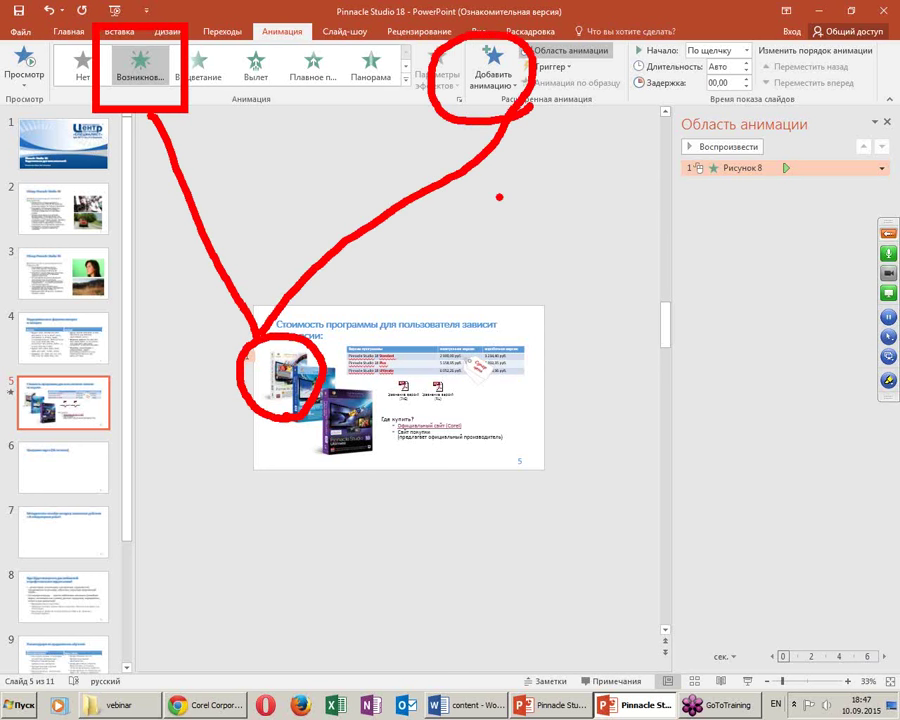
key("Escape")
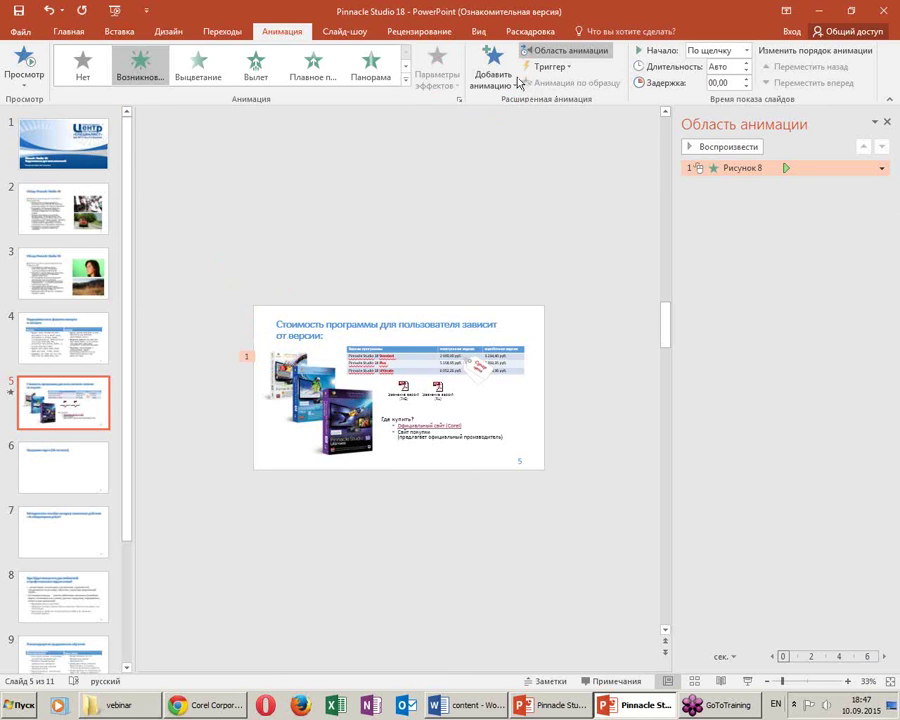
Add a Lines motion path to Рисунок 8, ending right of the PDF icons below the table
left_click(492, 72)
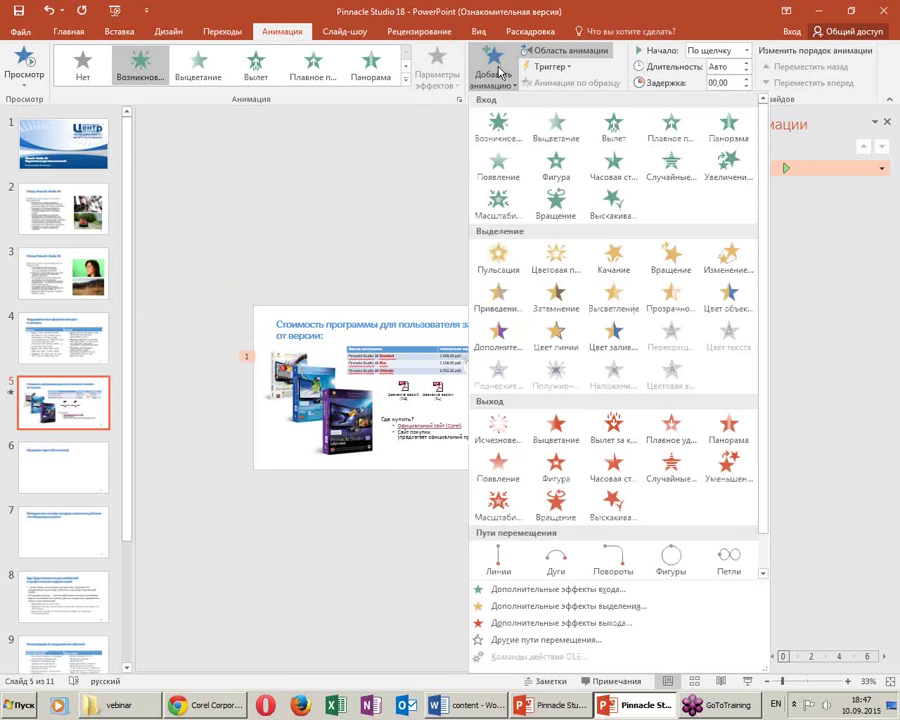
left_click(503, 570)
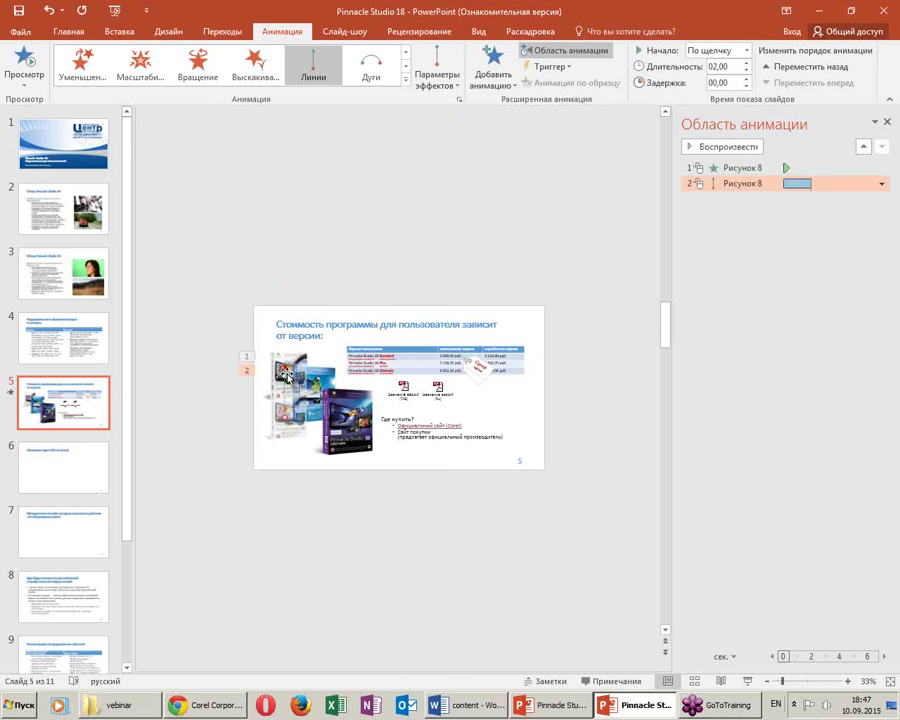
left_click_drag(330, 400, 625, 388)
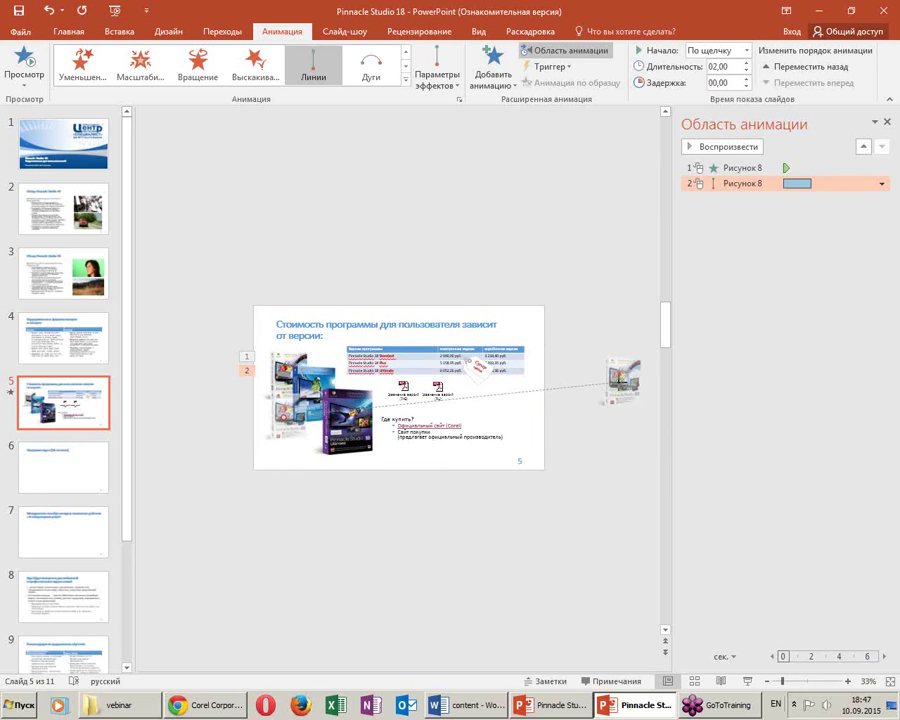
left_click_drag(617, 381, 501, 400)
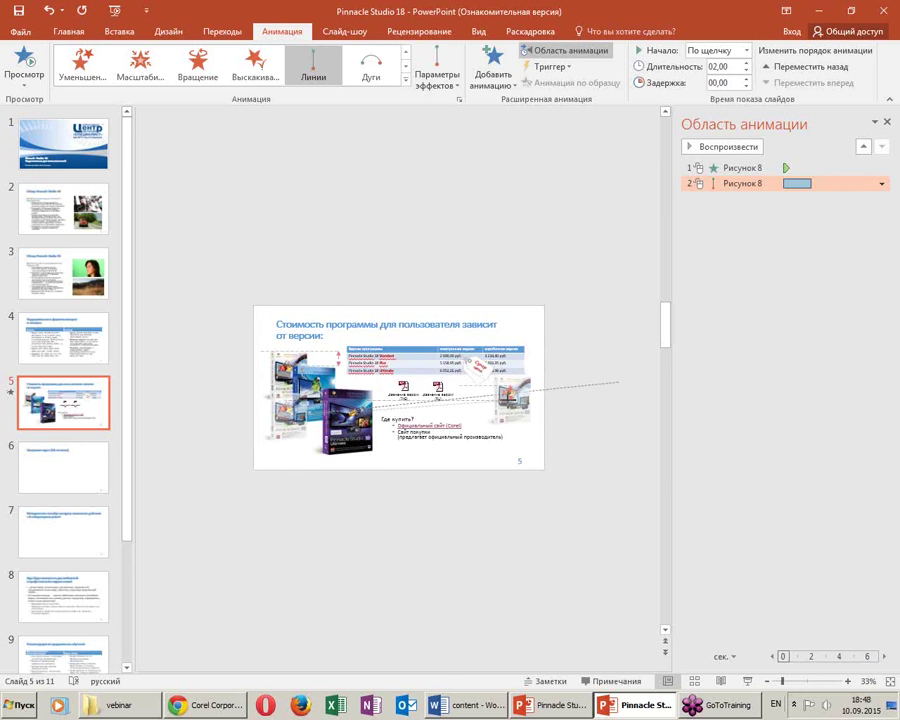
left_click_drag(501, 398, 499, 397)
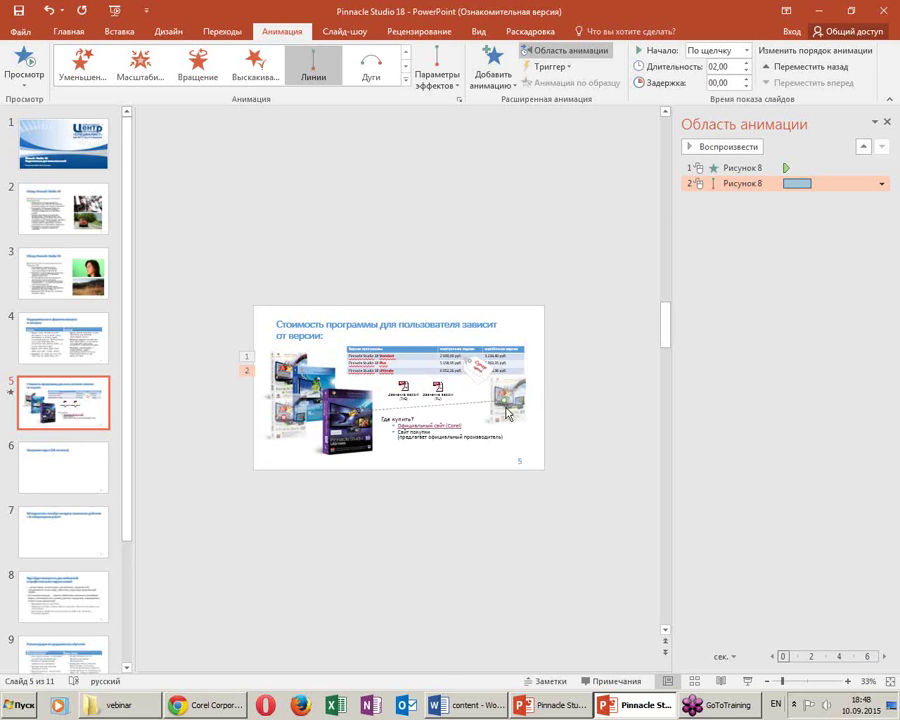
left_click(288, 380)
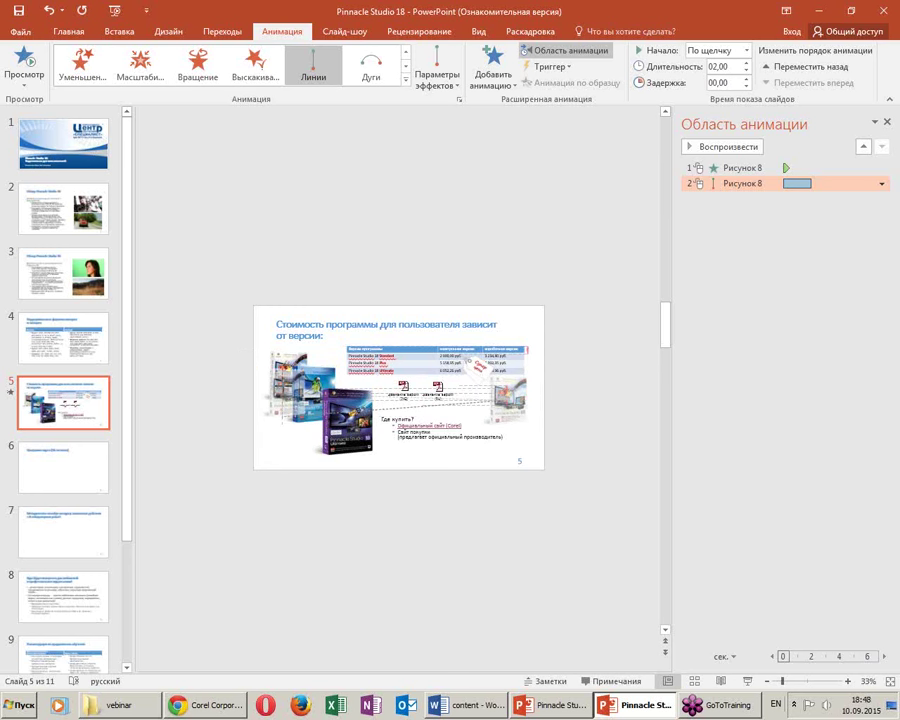
key("Escape")
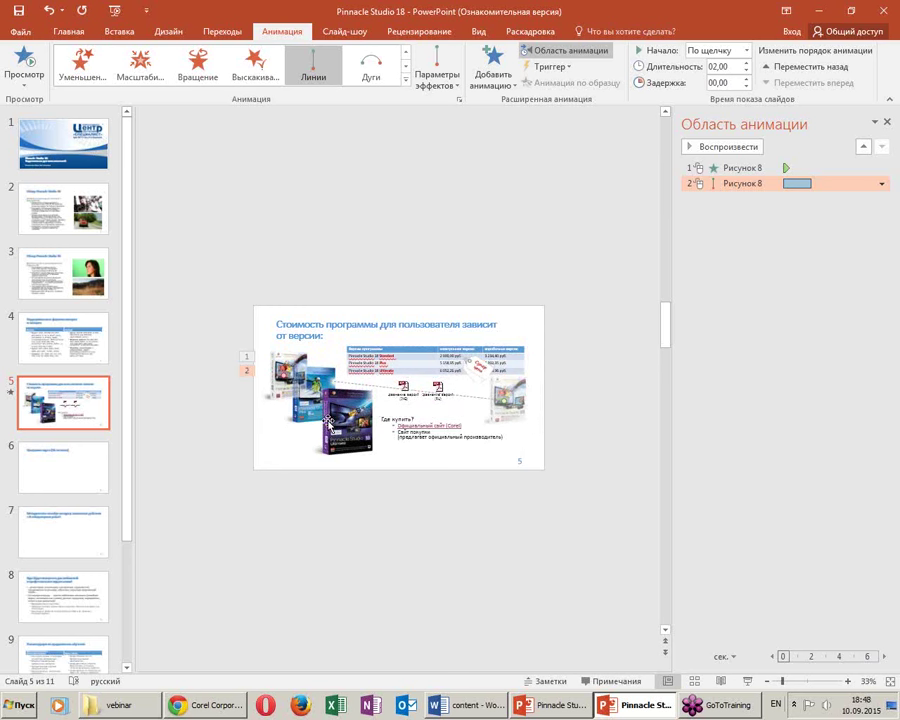
scroll(493, 410, "up", 3)
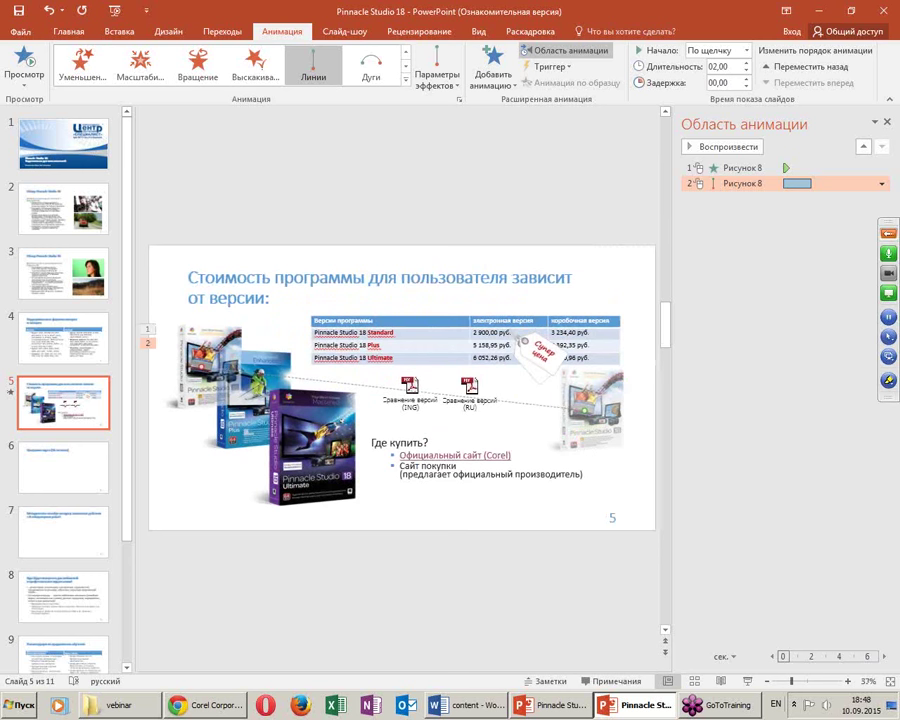
left_click_drag(563, 393, 602, 427)
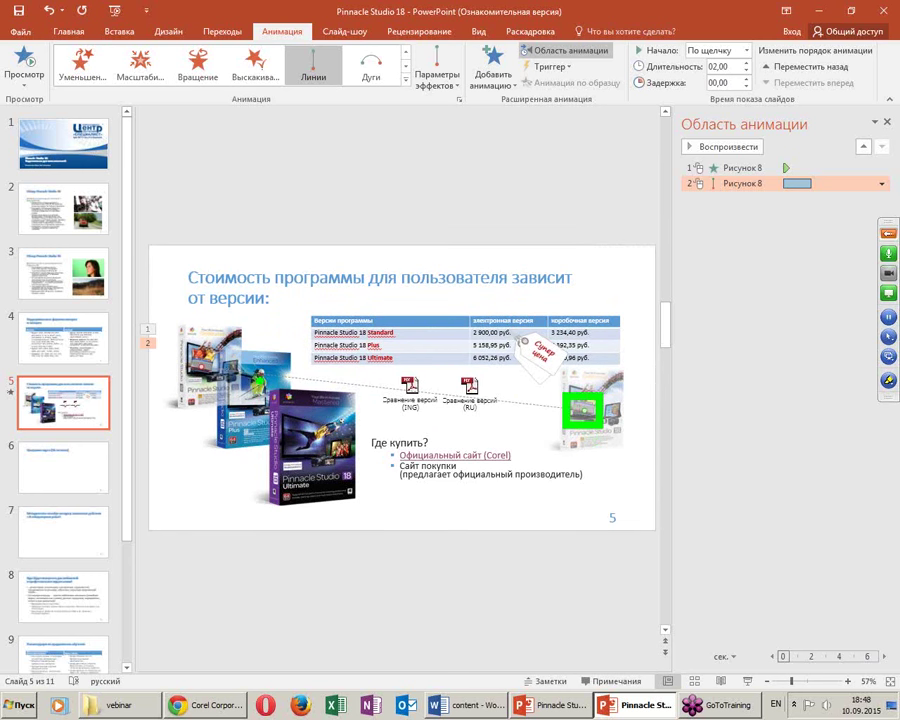
left_click_drag(176, 350, 217, 388)
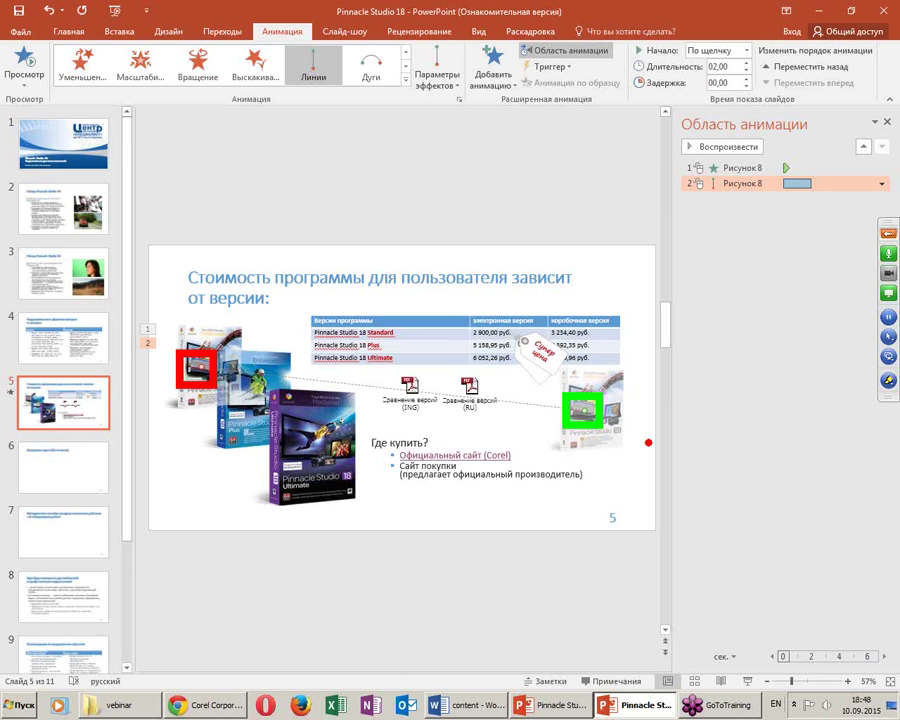
left_click_drag(603, 362, 648, 345)
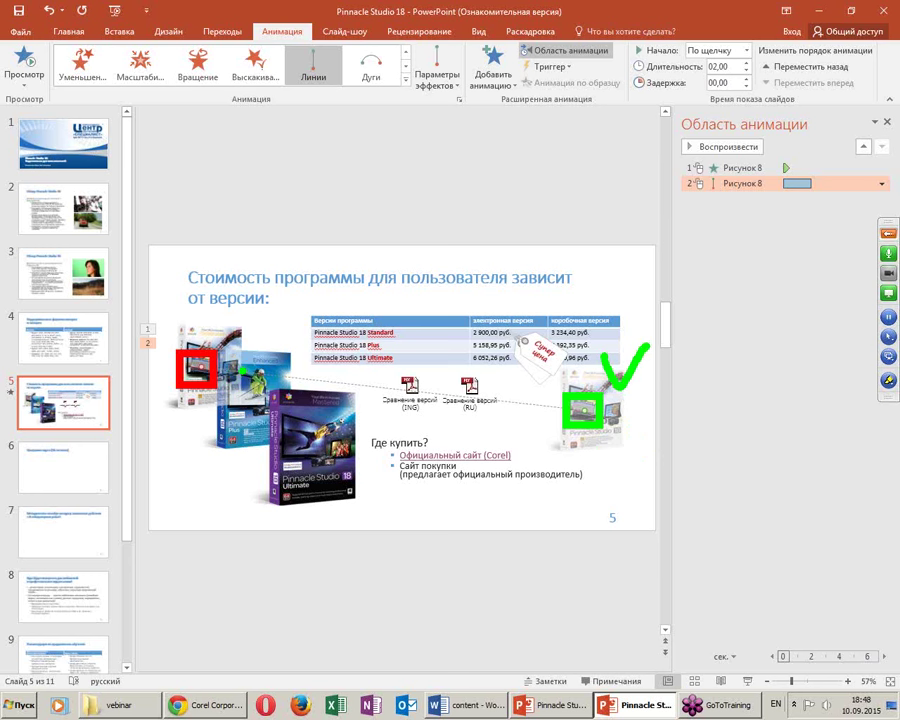
left_click_drag(200, 305, 255, 291)
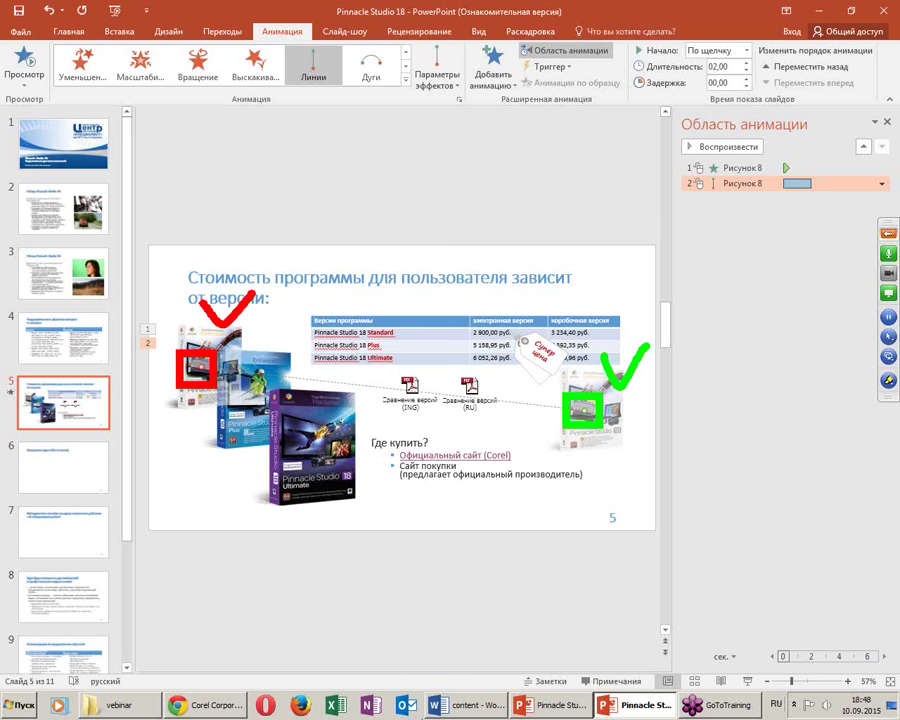
Set the Рисунок 8 motion path to Start After Previous and recheck both effects' options
left_click(887, 232)
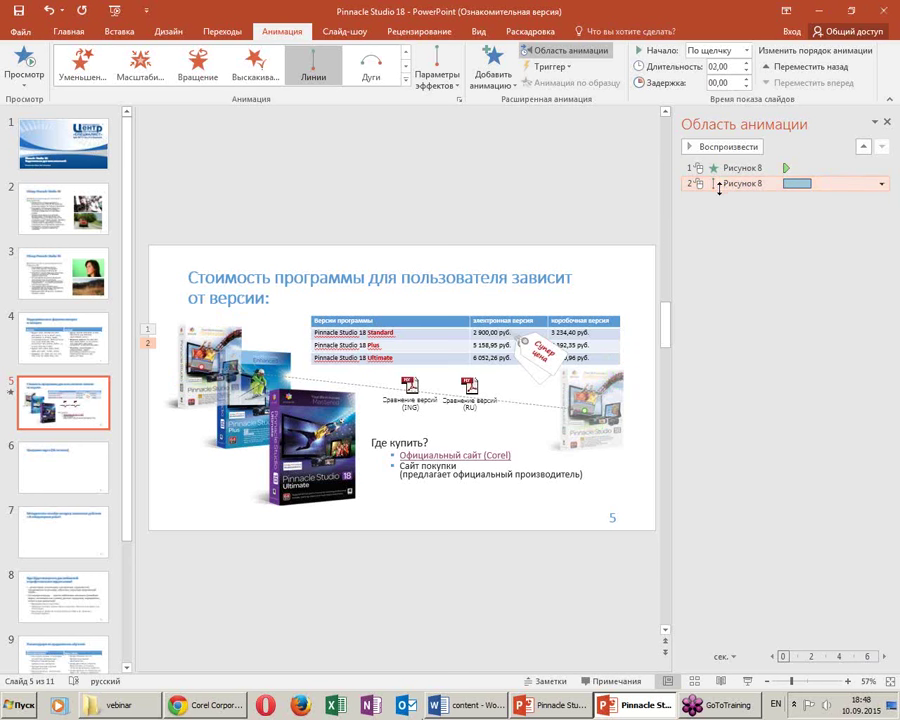
left_click(881, 187)
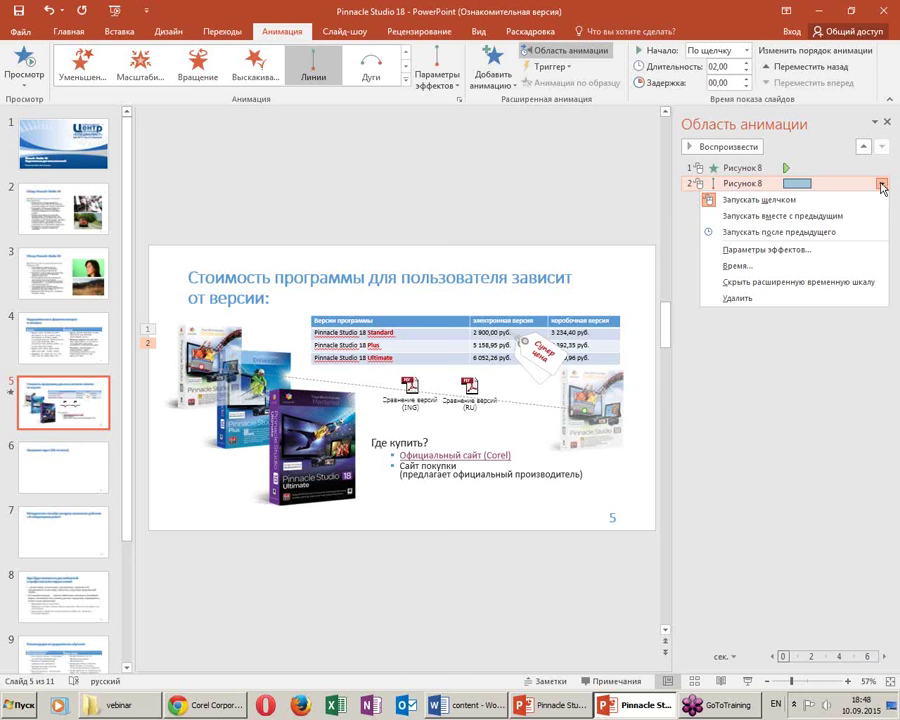
left_click(776, 234)
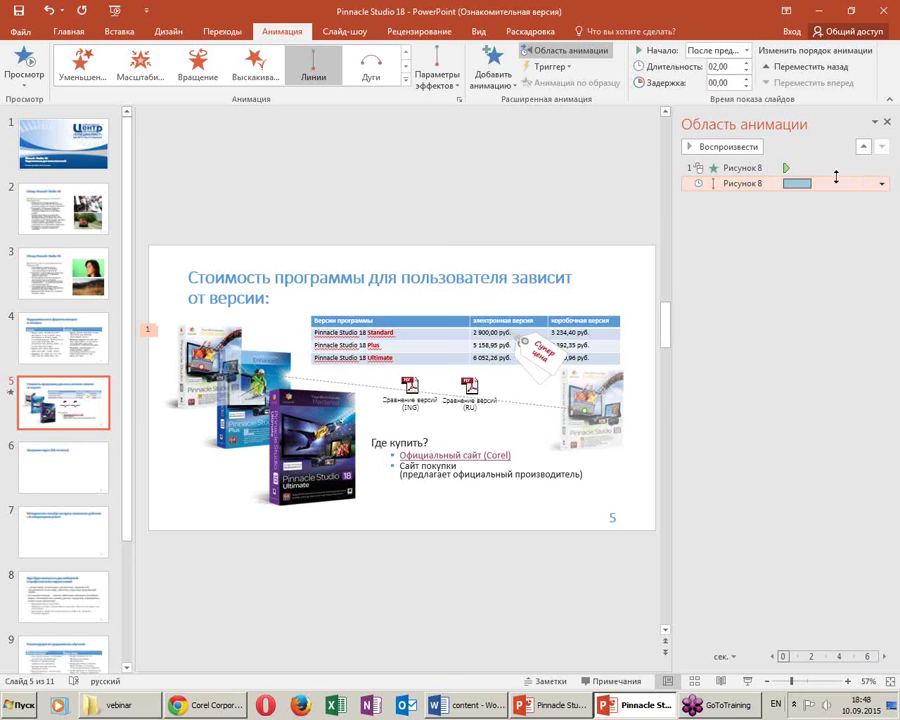
left_click(736, 168)
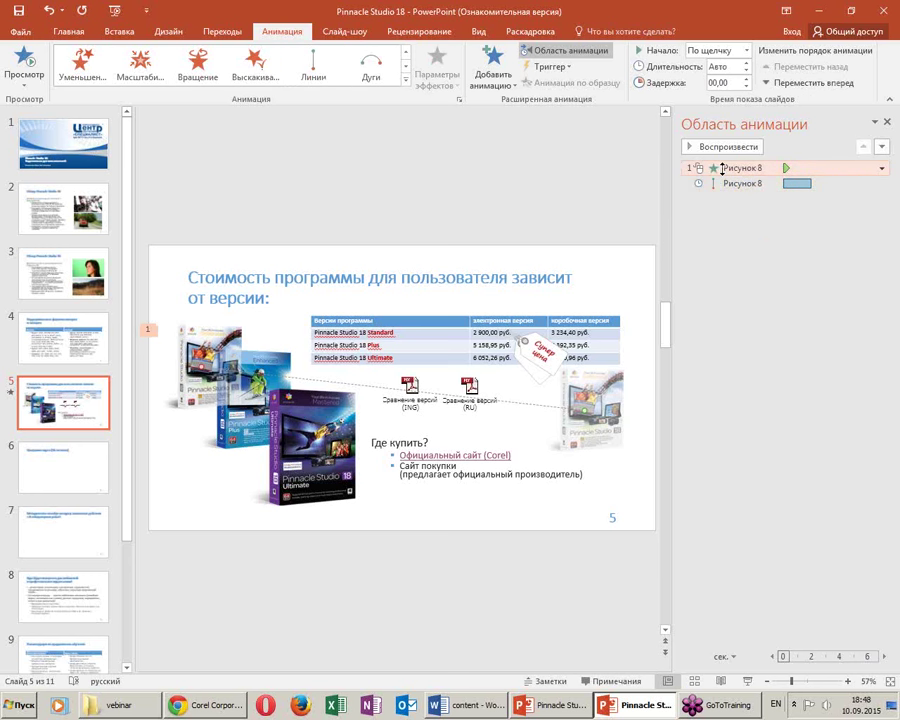
left_click(881, 168)
left_click(808, 418)
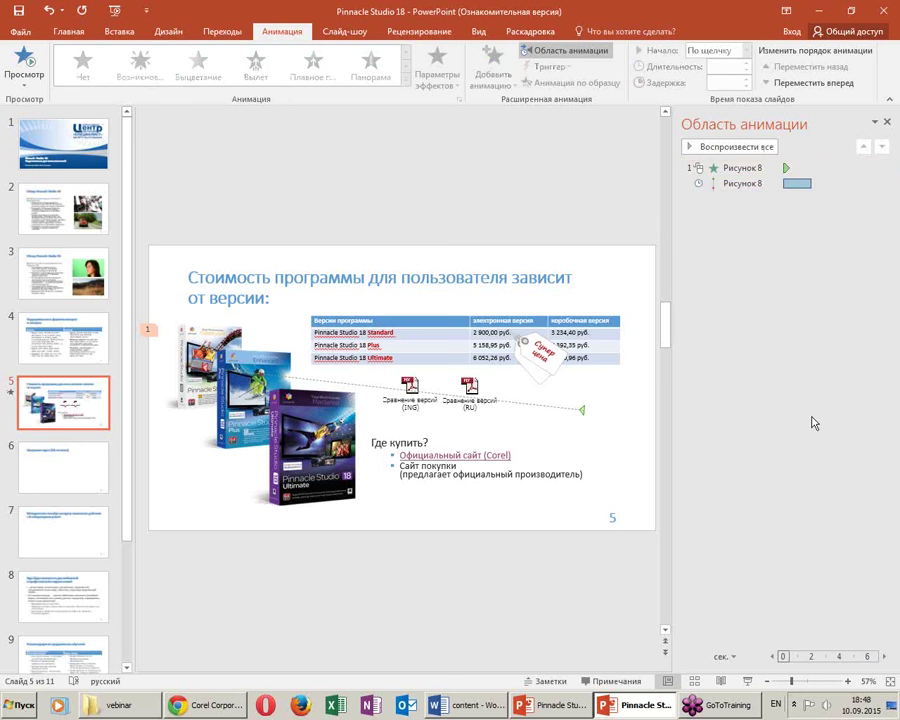
left_click(860, 183)
left_click(881, 184)
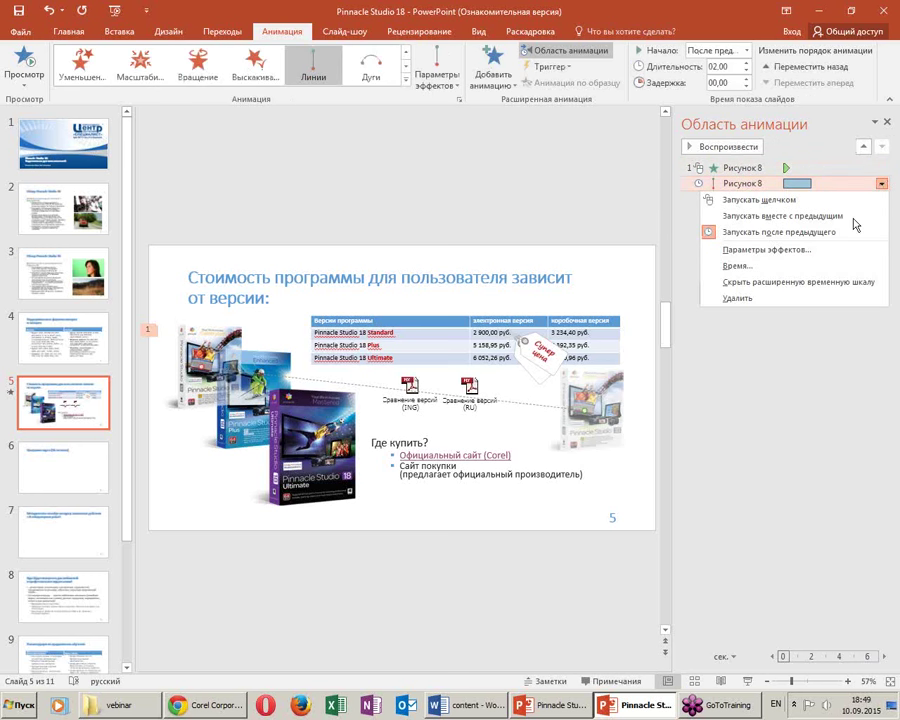
left_click(818, 362)
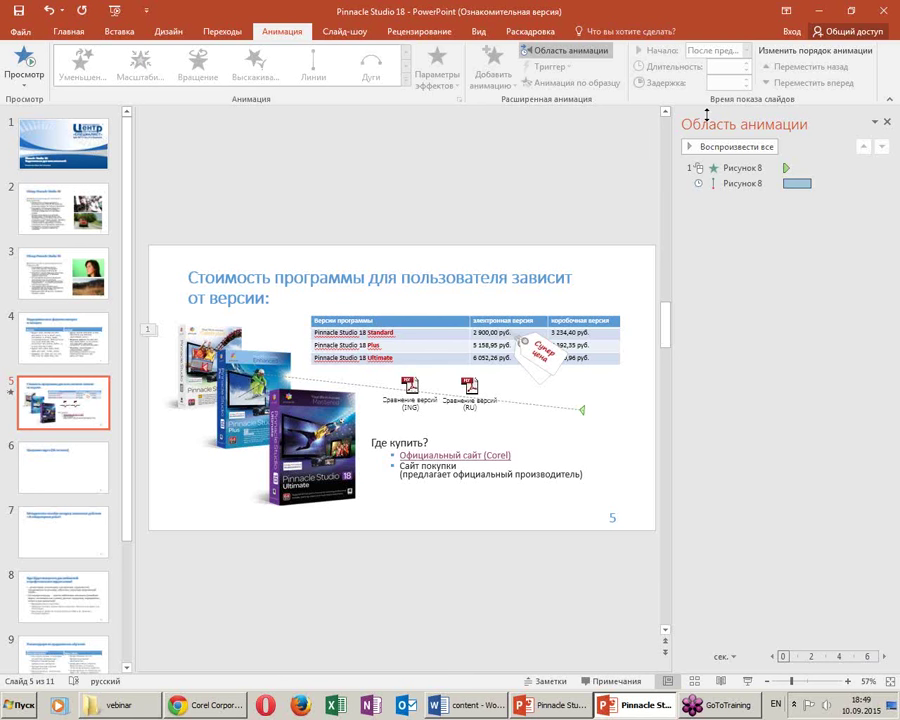
left_click(219, 366)
left_click(492, 75)
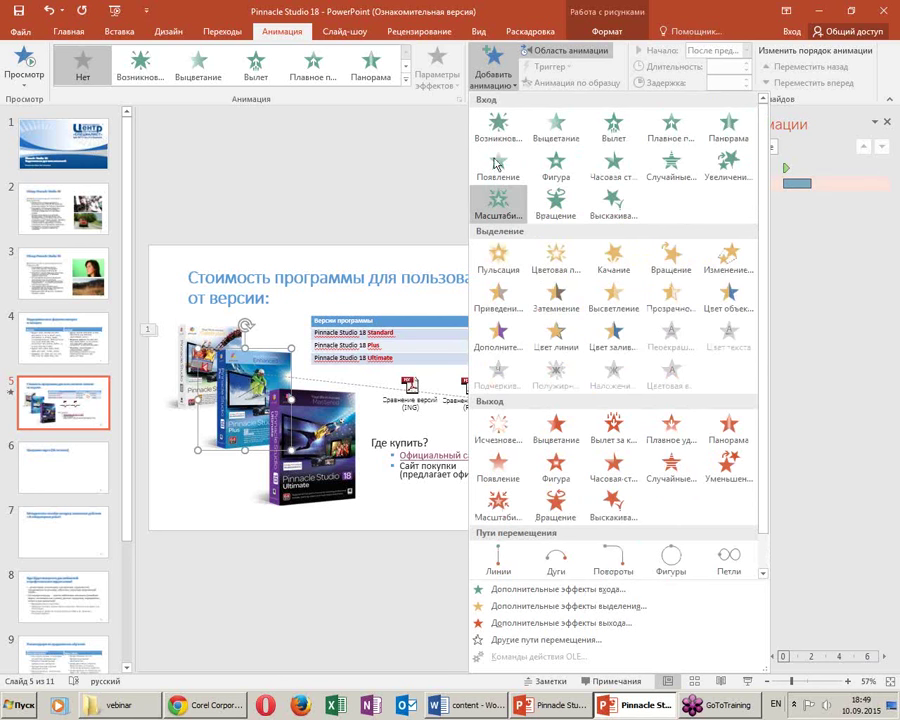
scroll(600, 290, "down", 1)
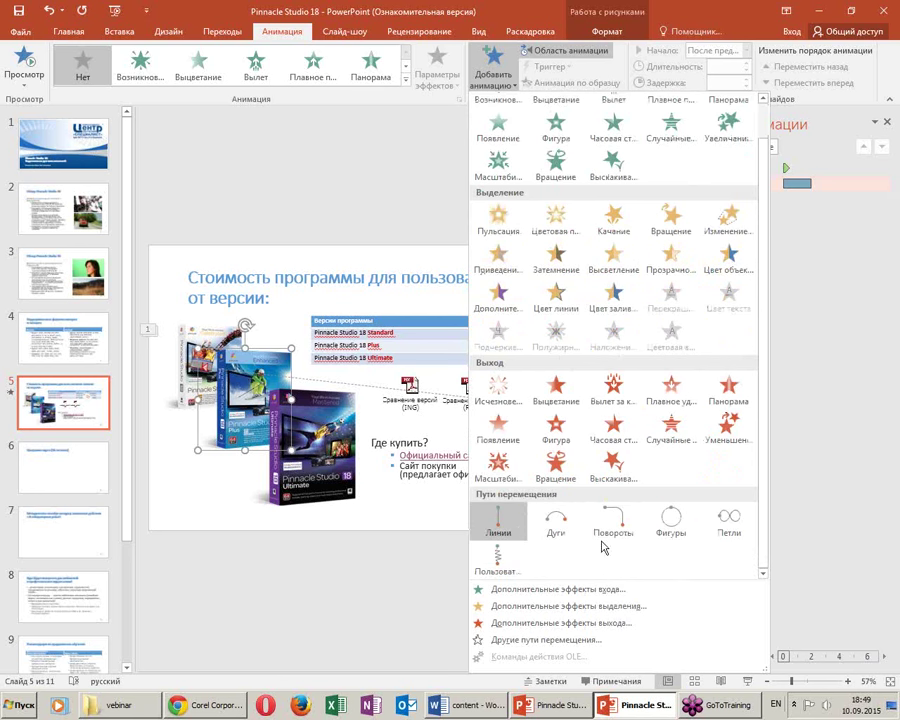
key("Escape")
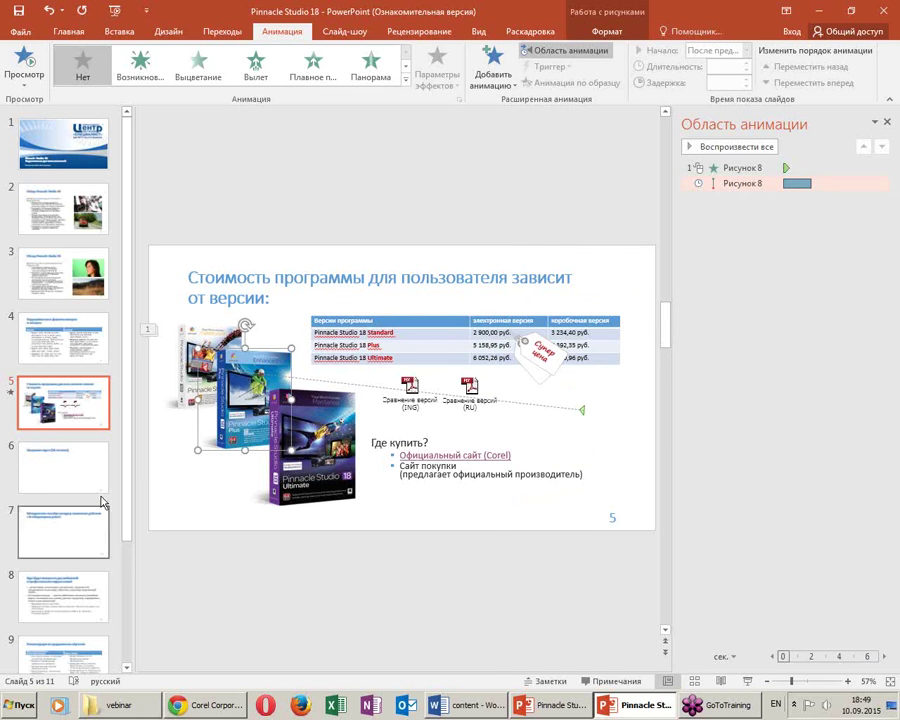
left_click(202, 352)
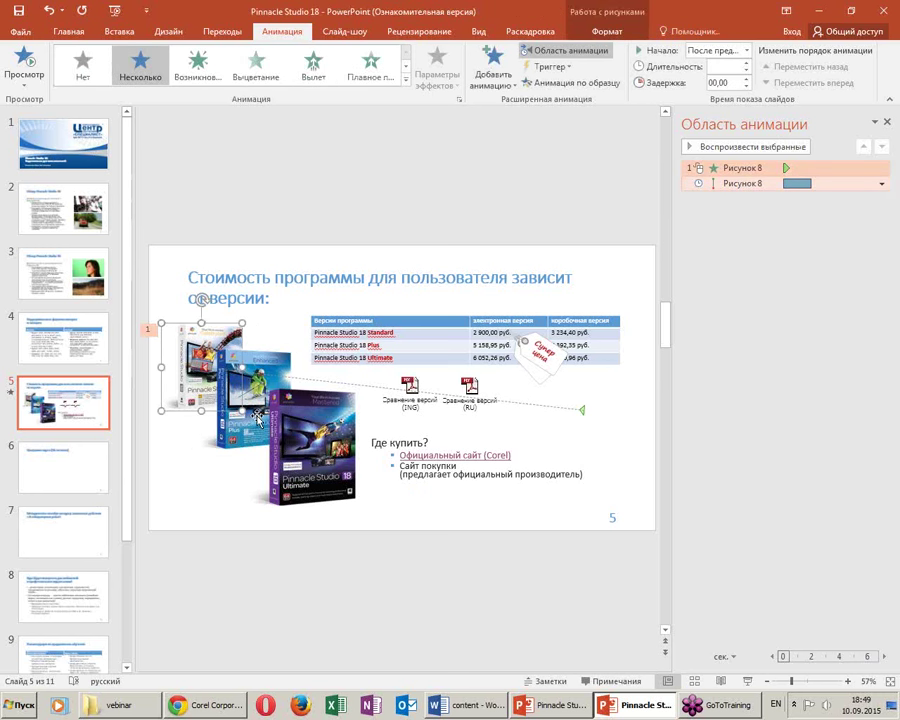
key("Tab")
left_click(205, 408)
left_click_drag(252, 308, 310, 325)
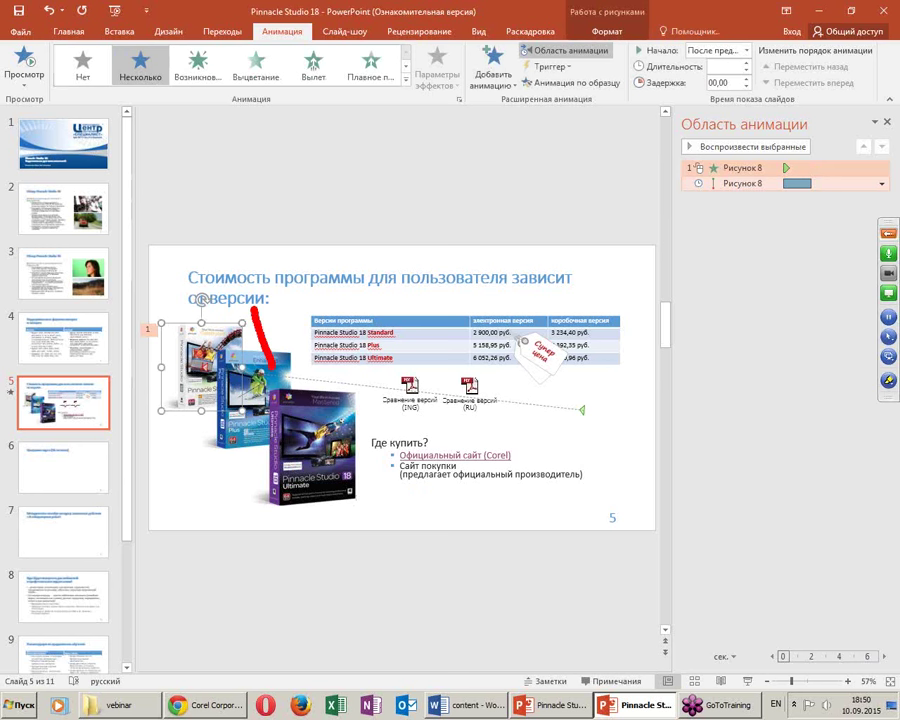
left_click_drag(318, 372, 365, 415)
key("Escape")
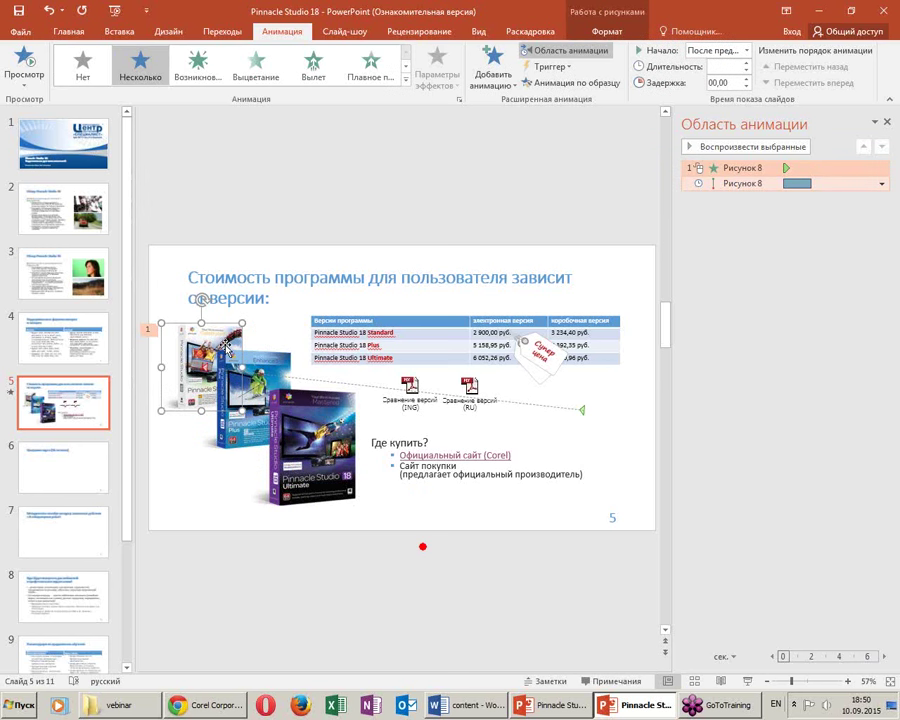
left_click(482, 533)
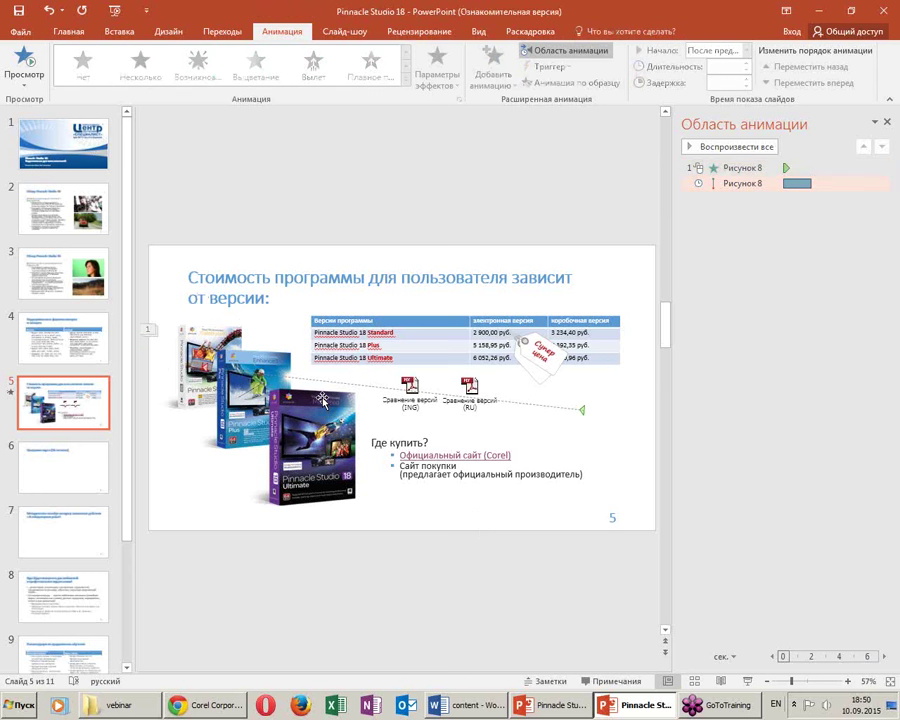
left_click(226, 366)
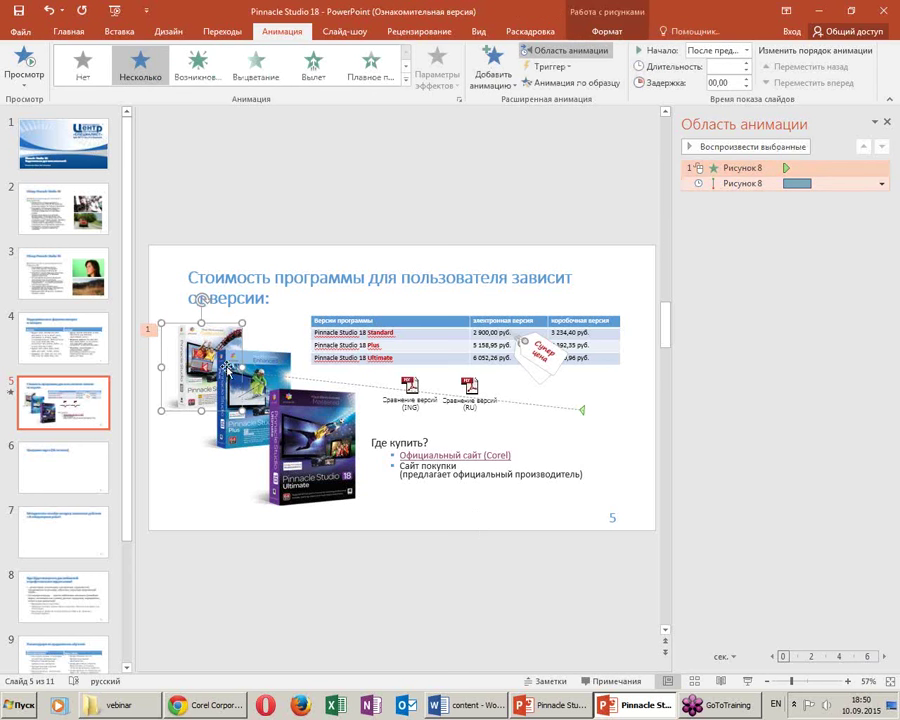
left_click_drag(191, 310, 252, 310)
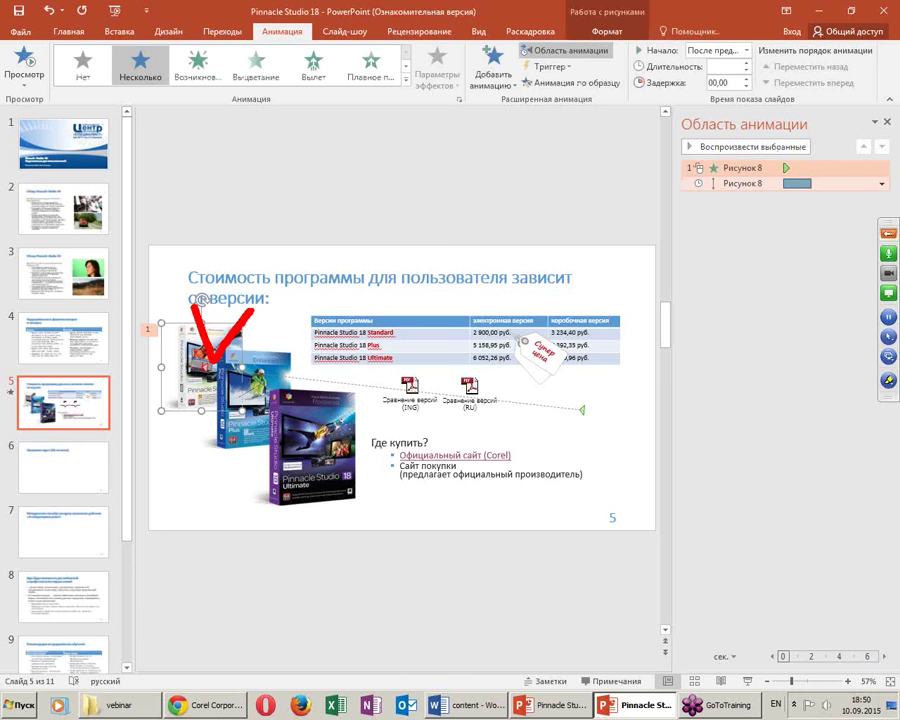
mouse_move(523, 94)
left_mouse_down()
mouse_move(628, 73)
mouse_move(515, 88)
left_mouse_up()
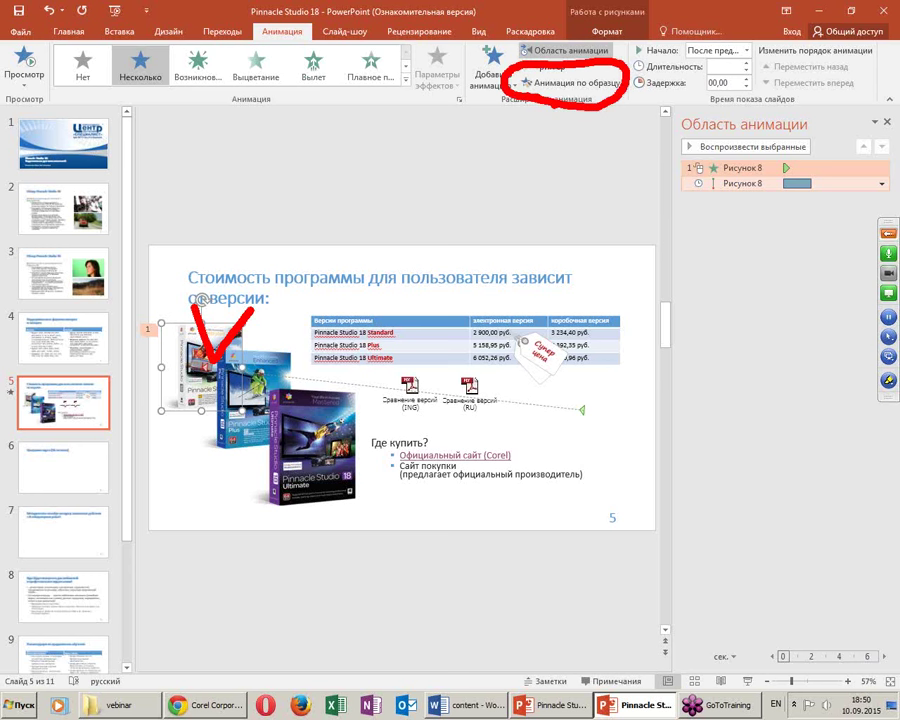
Copy the small box's animation to the Plus and Ultimate boxes with Animation Painter, then open slide 8
key("Escape")
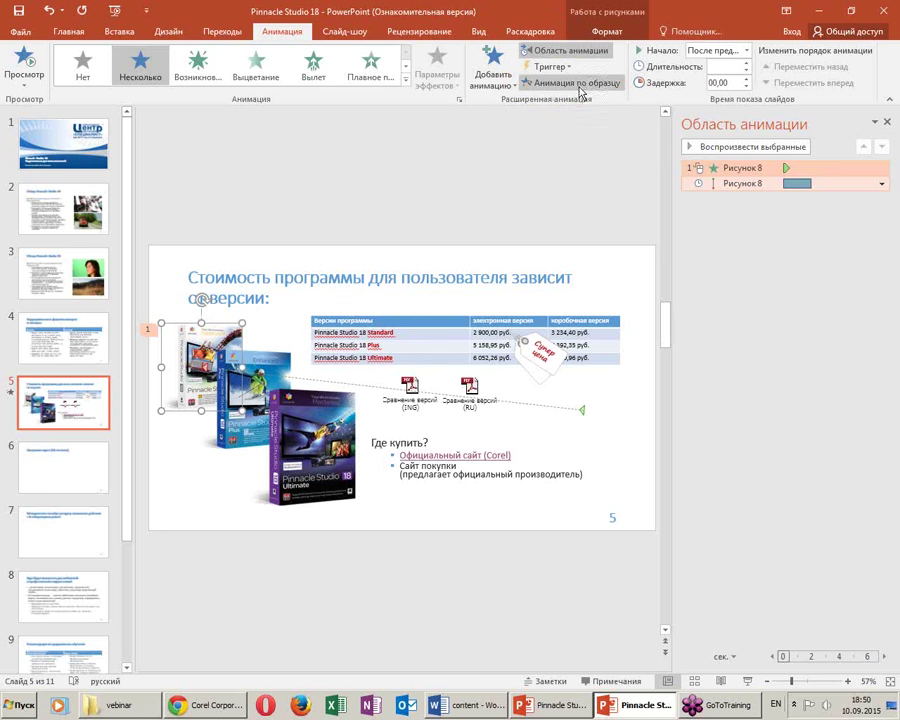
left_click(580, 84)
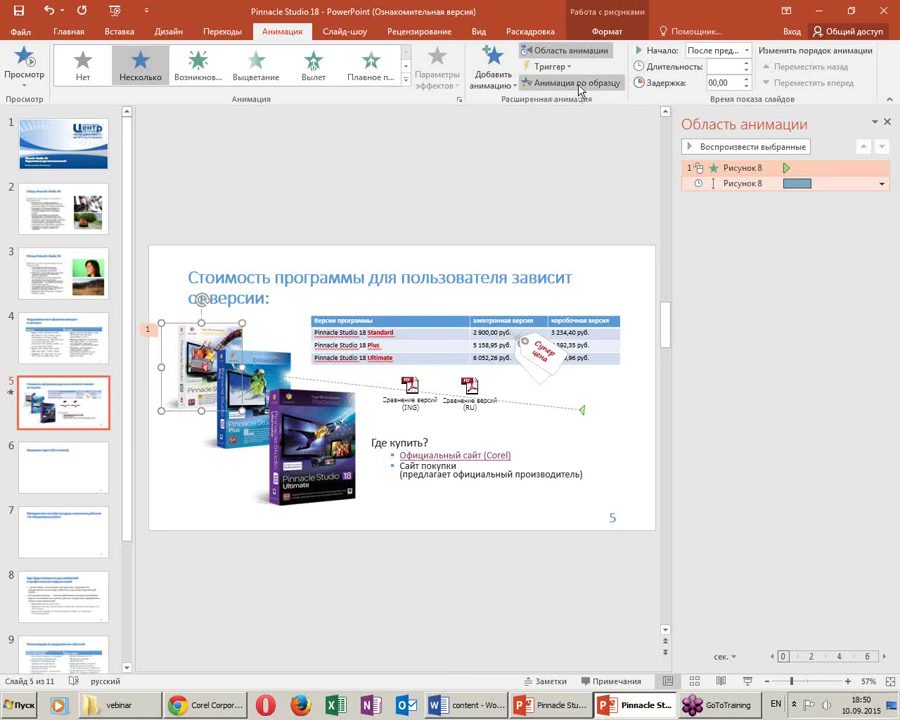
left_click(278, 364)
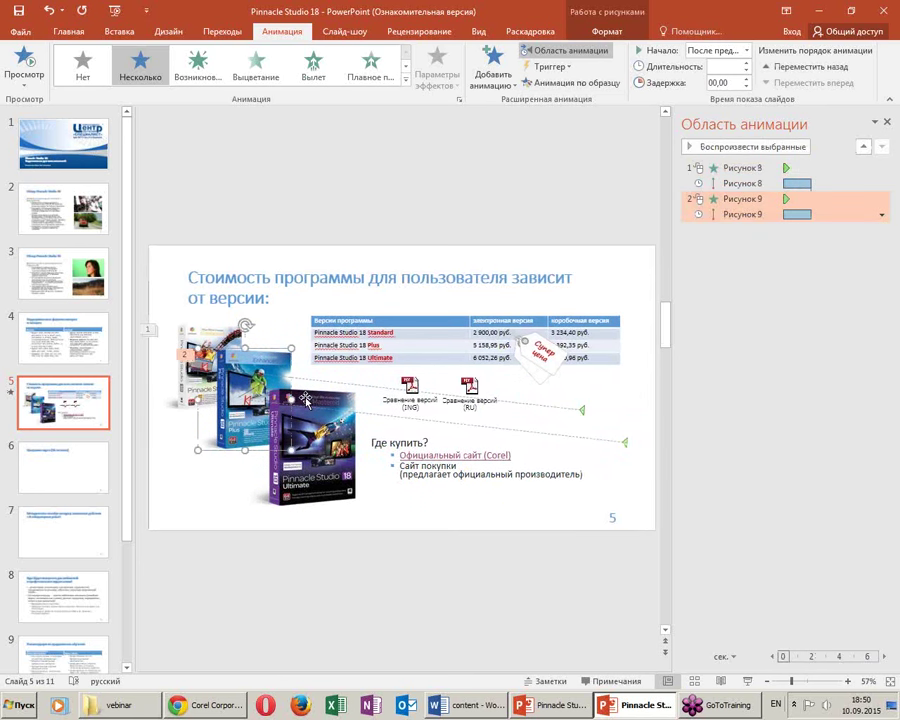
left_click(550, 83)
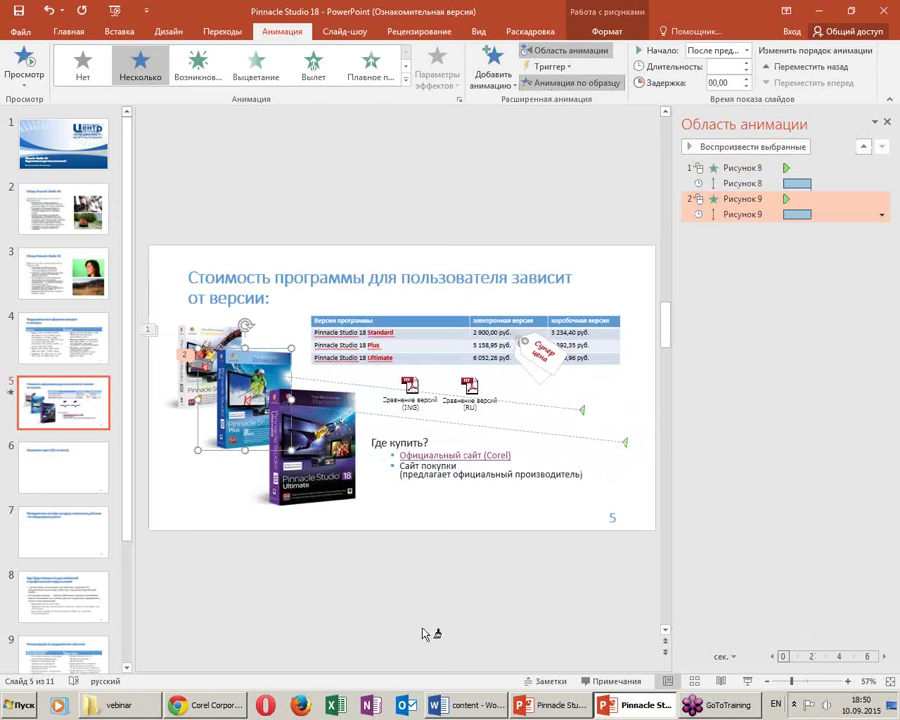
left_click(317, 436)
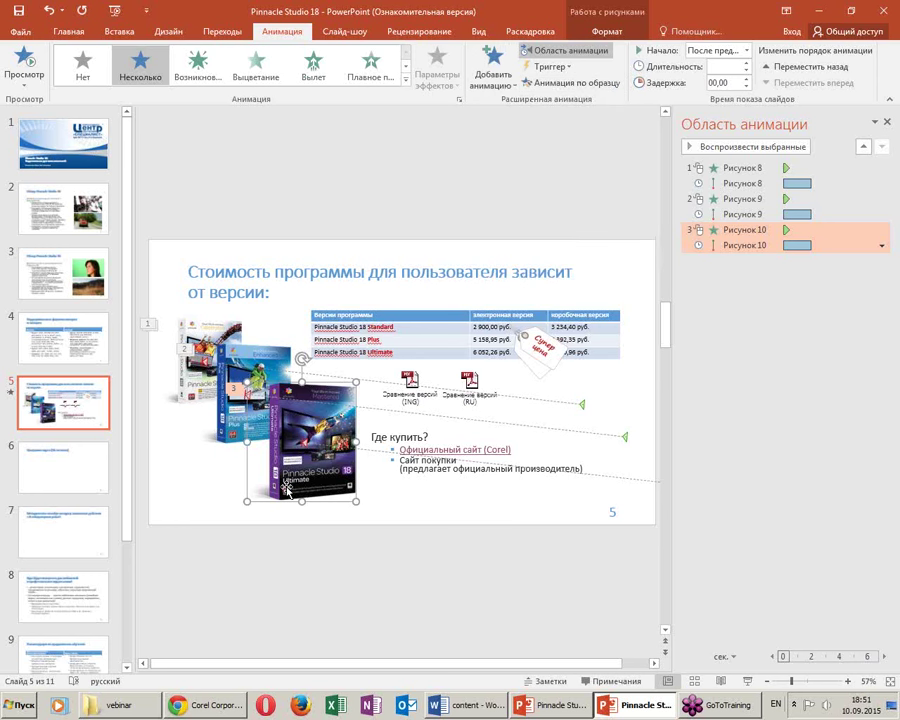
left_click(90, 582)
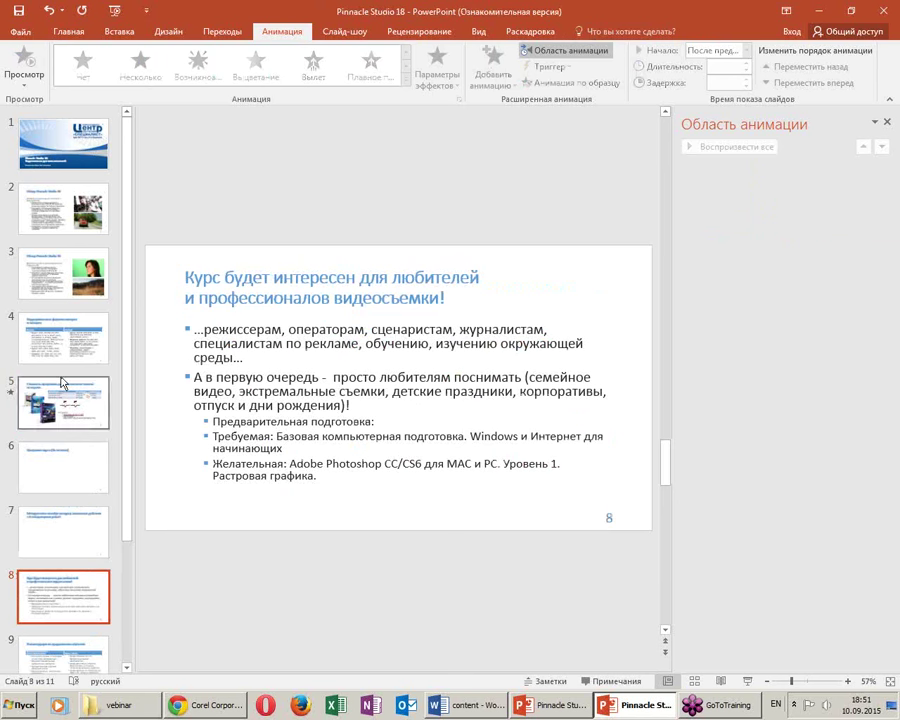
Back on slide 5, add a Пульсация emphasis effect to the Супер цена price tag
left_click(76, 420)
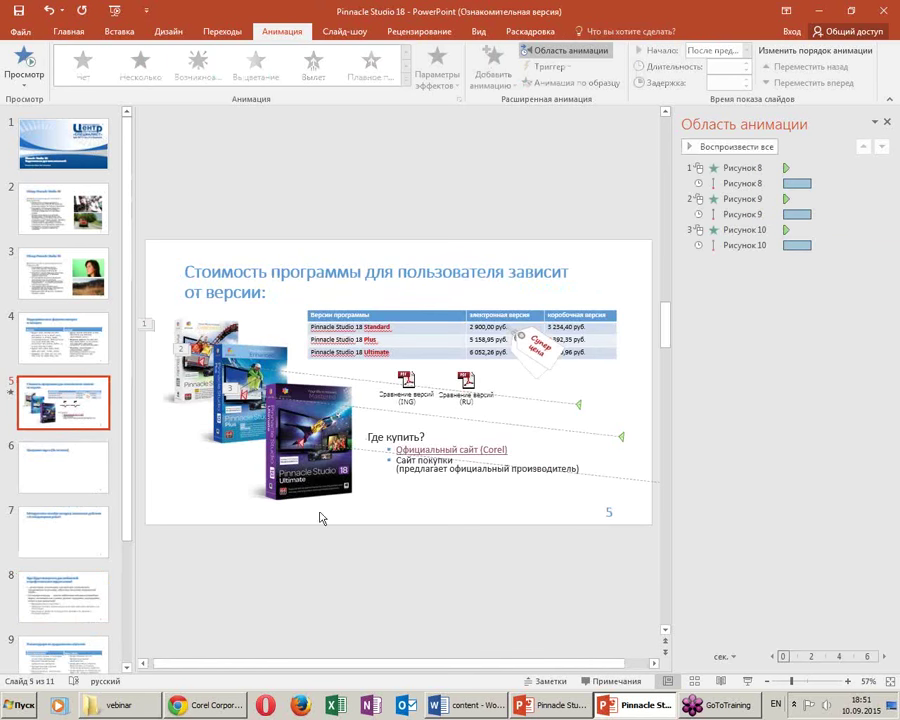
left_click(558, 358)
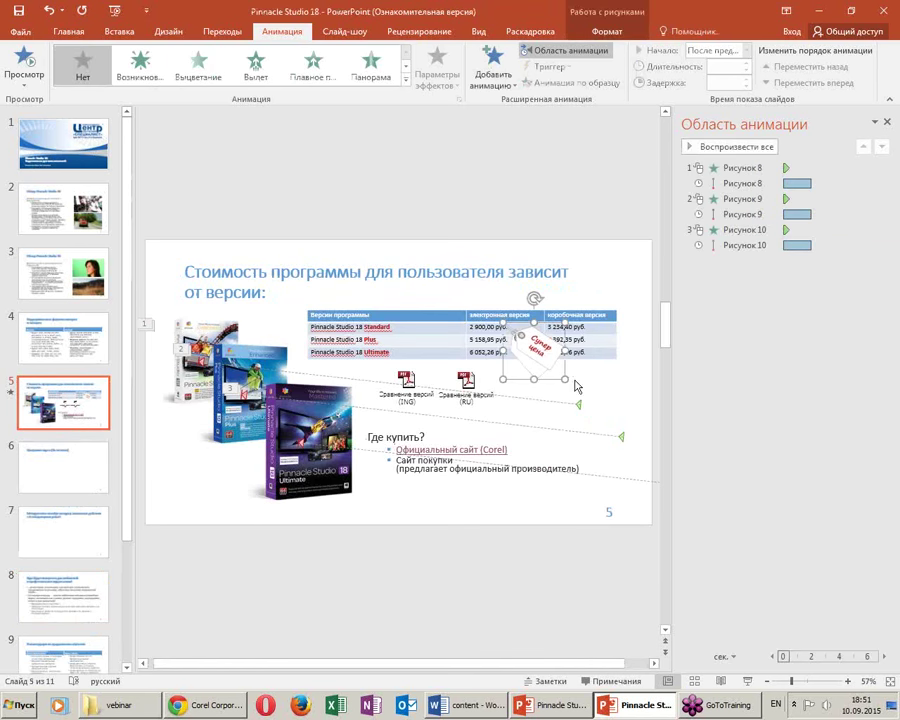
left_click(496, 76)
left_click(498, 258)
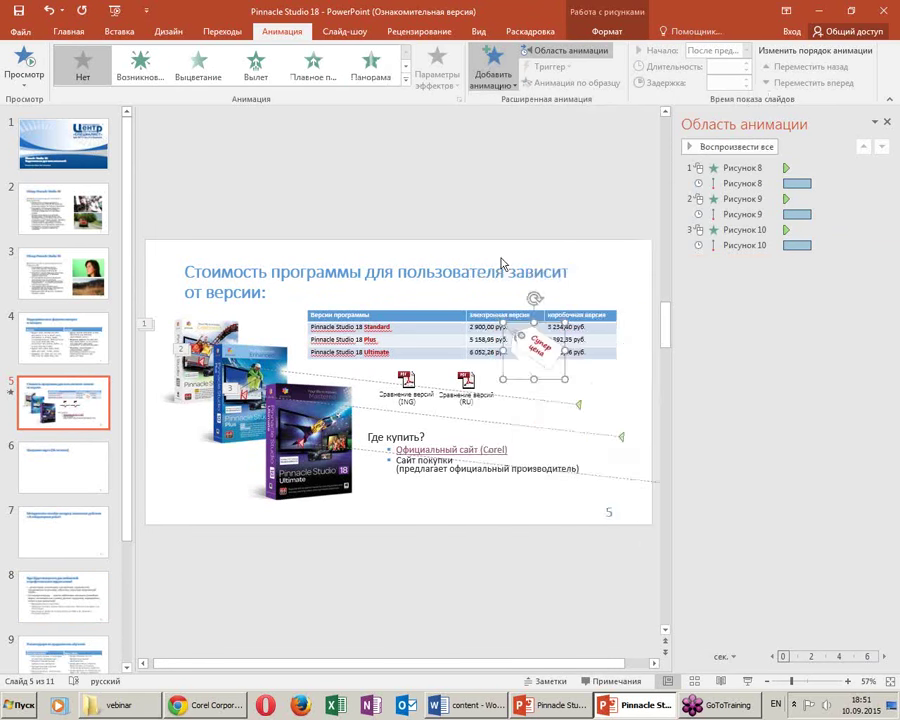
left_click(561, 368)
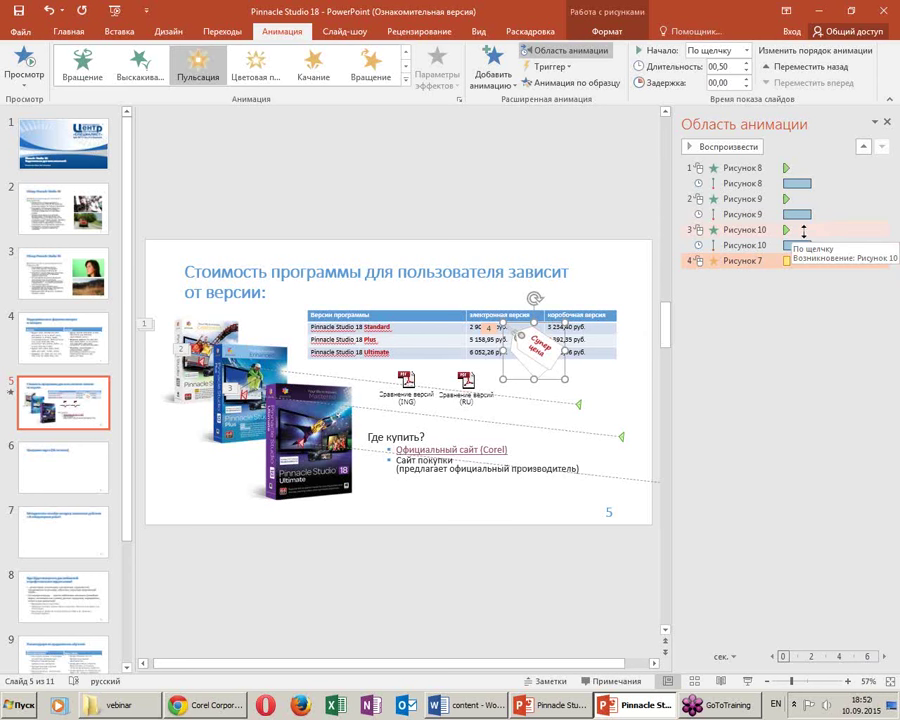
Set the Рисунок 9, Рисунок 10 and Рисунок 7 animations to start With Previous
left_click(715, 200)
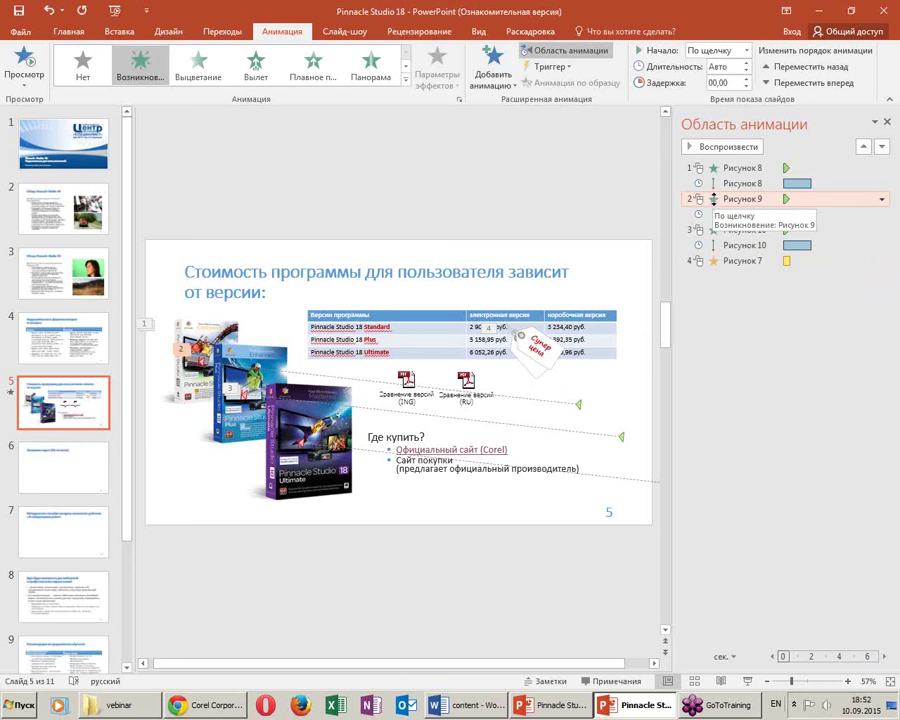
left_click(881, 199)
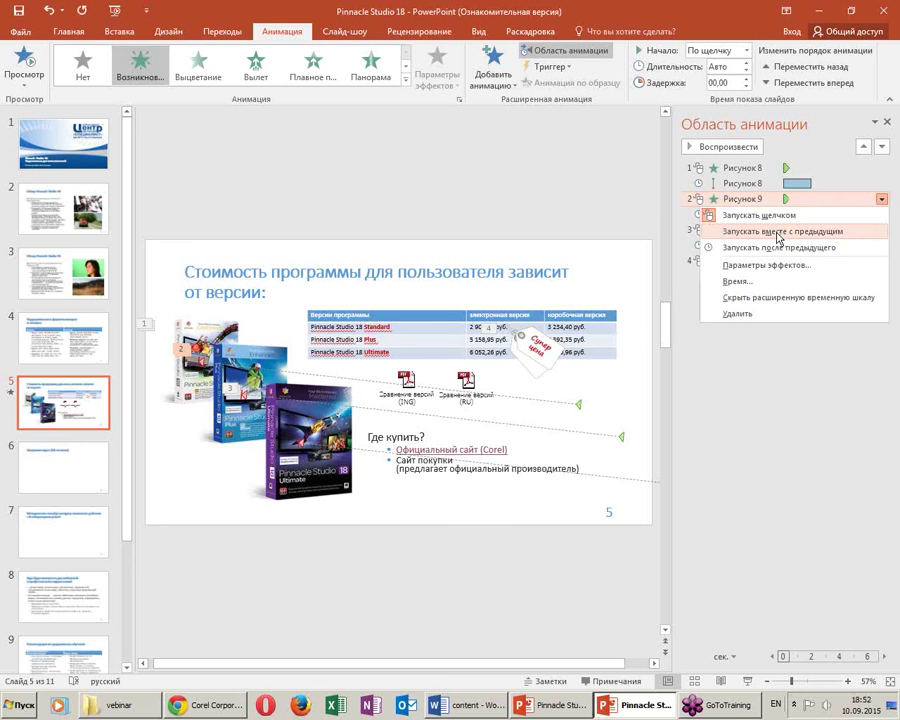
left_click(779, 236)
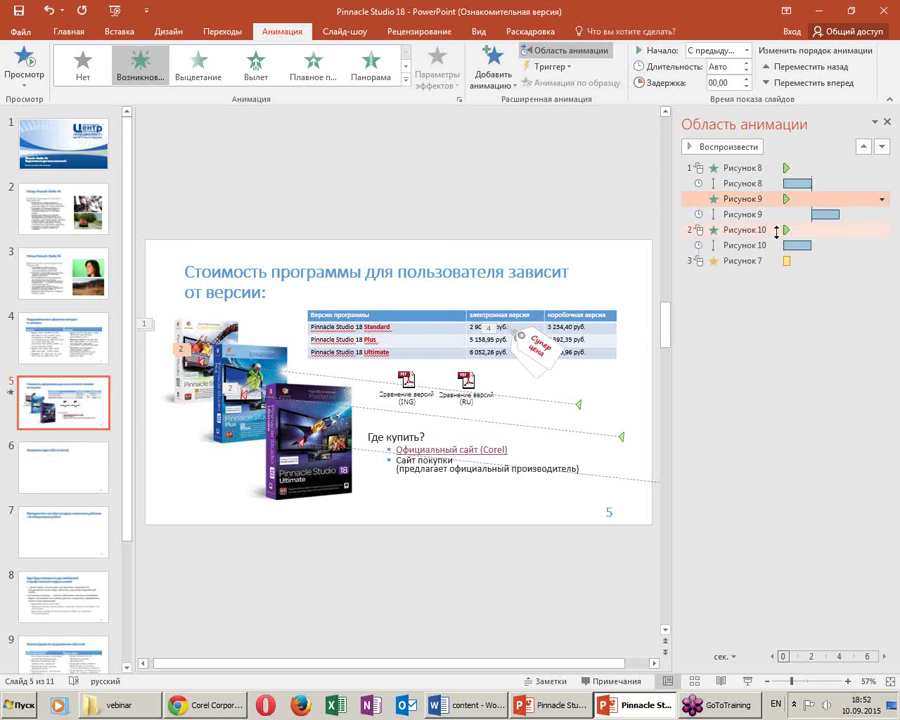
left_click(699, 230)
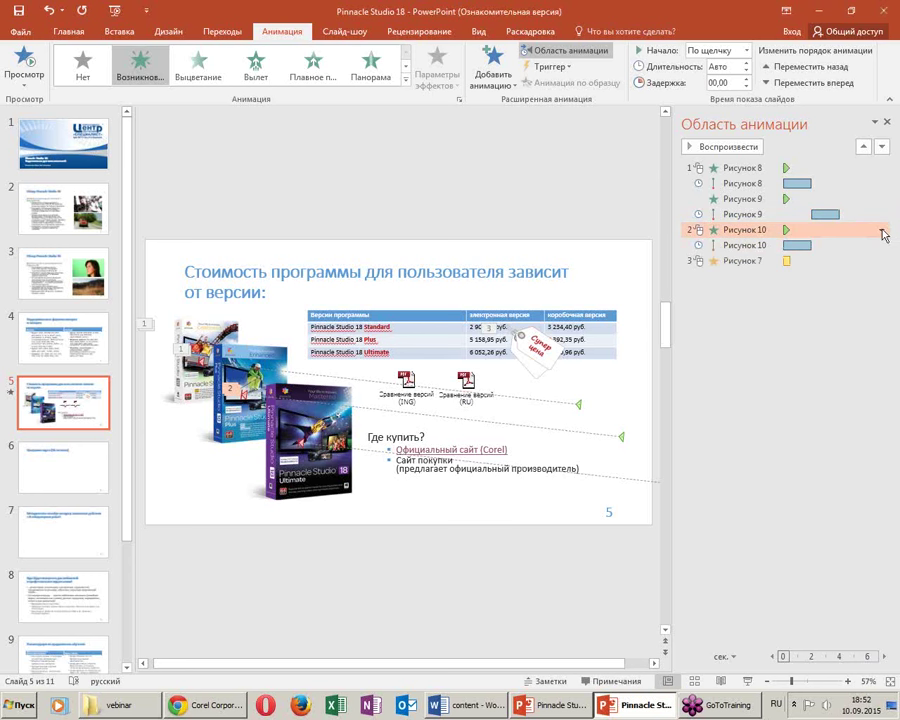
left_click(881, 231)
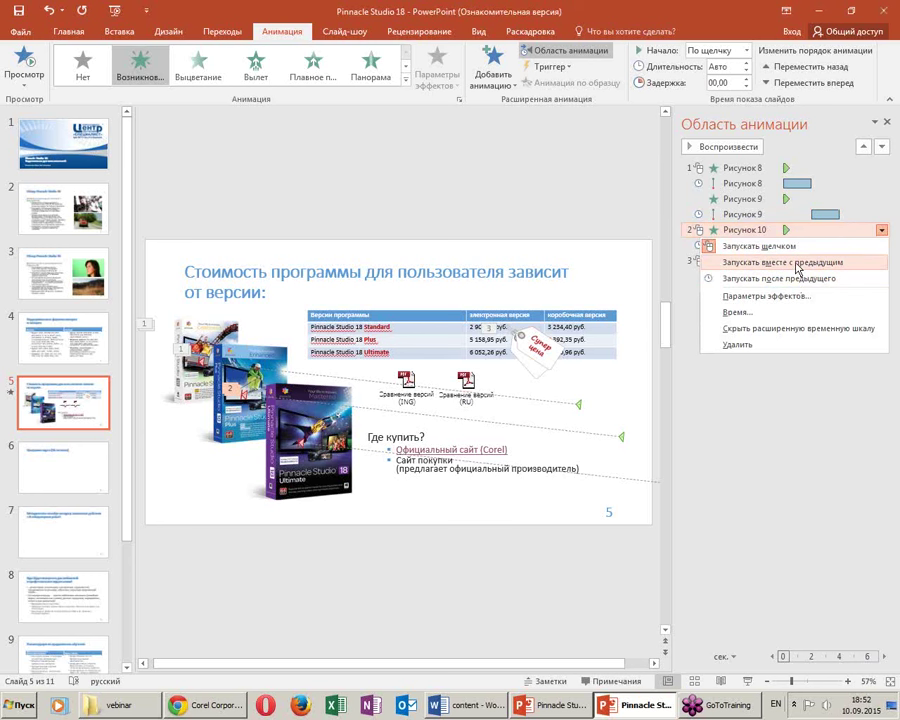
left_click(794, 262)
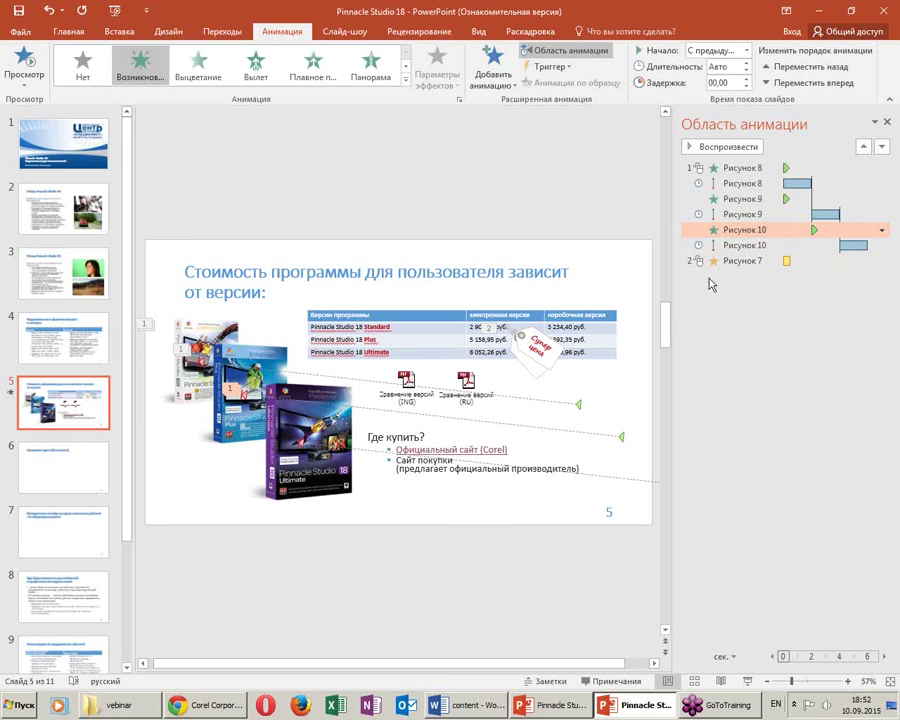
left_click(760, 260)
left_click(881, 261)
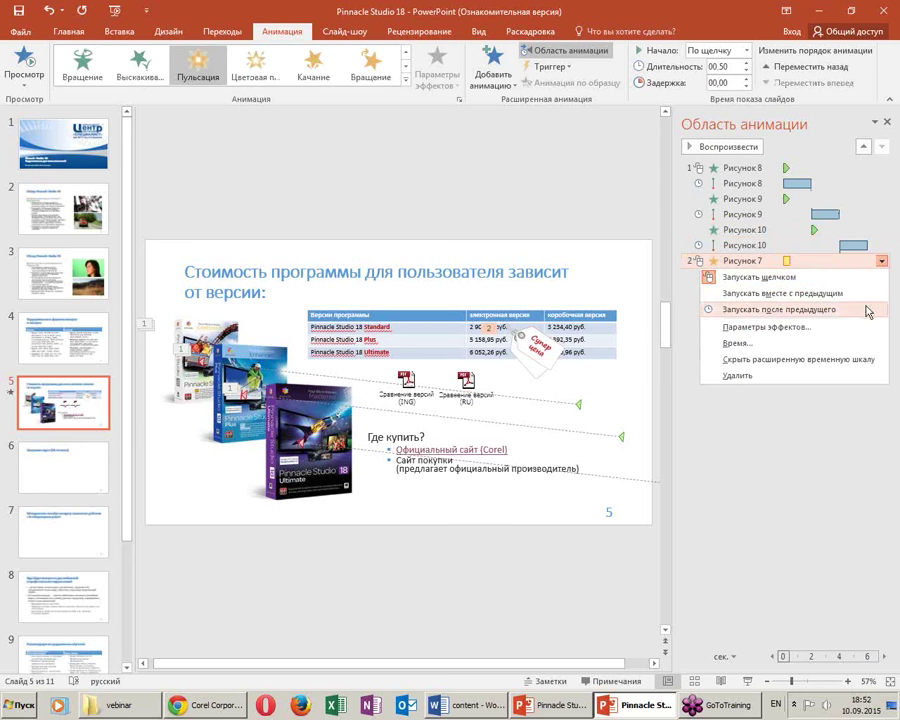
left_click(805, 293)
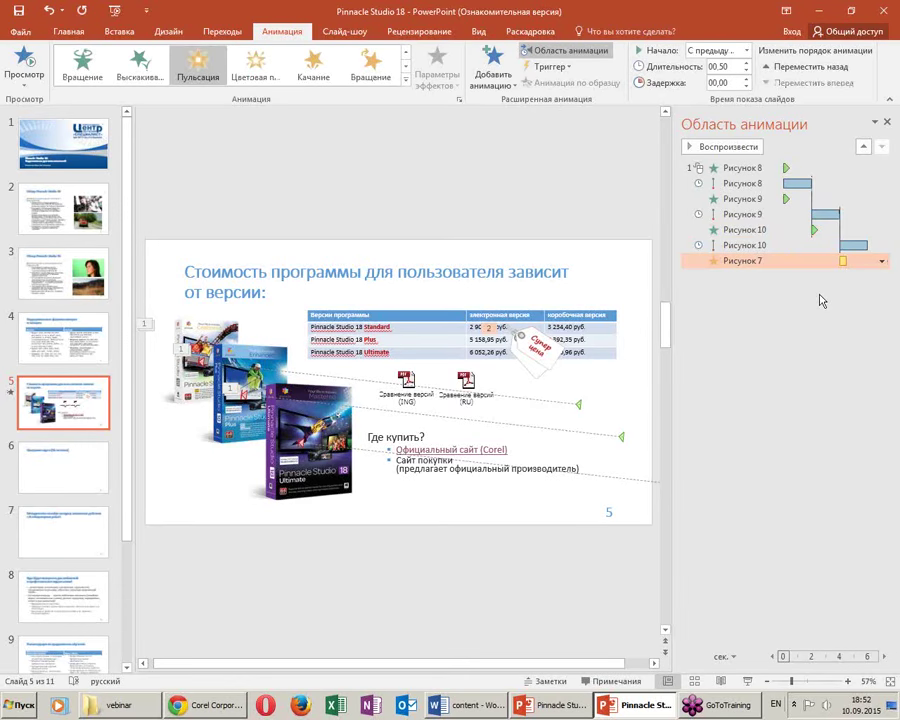
left_click(816, 392)
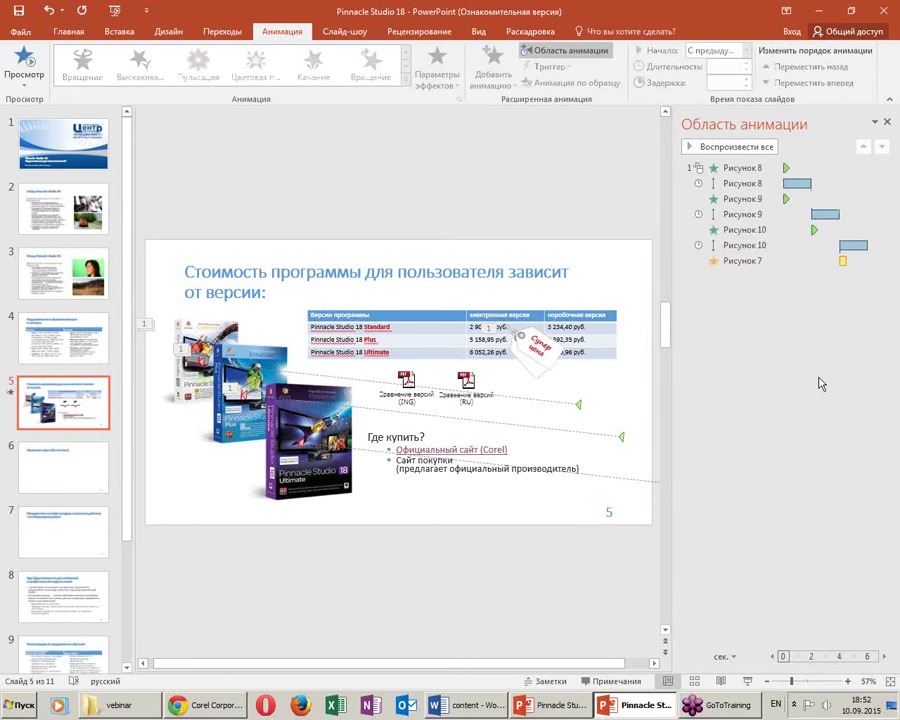
Set every animation from Рисунок 8 to Рисунок 7 to With Previous, previewing before and after
key("shift+F5")
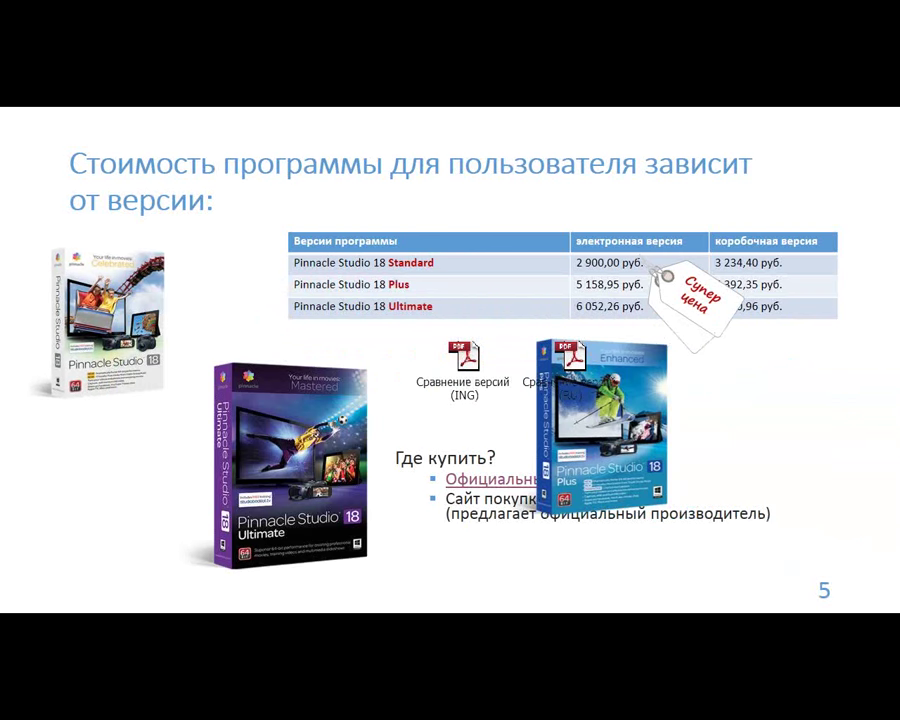
key("Escape")
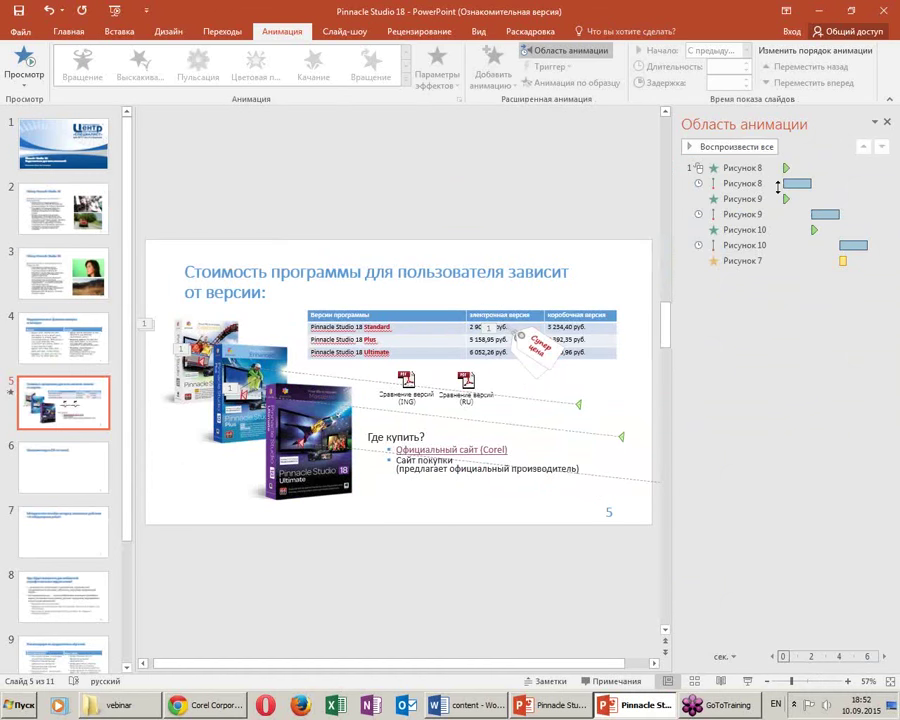
left_click(752, 184)
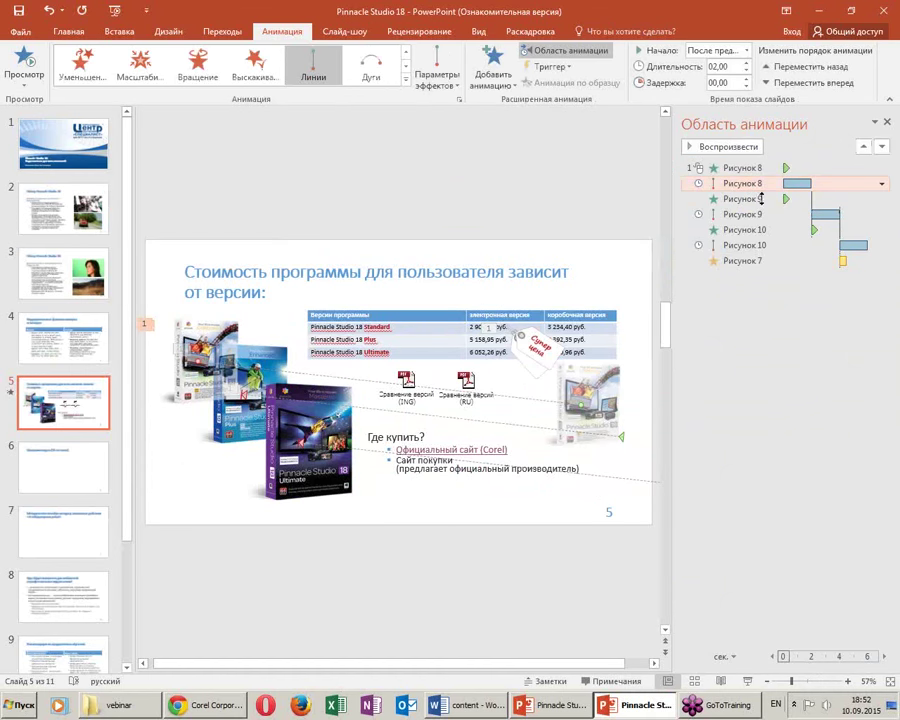
left_click(753, 262, "shift")
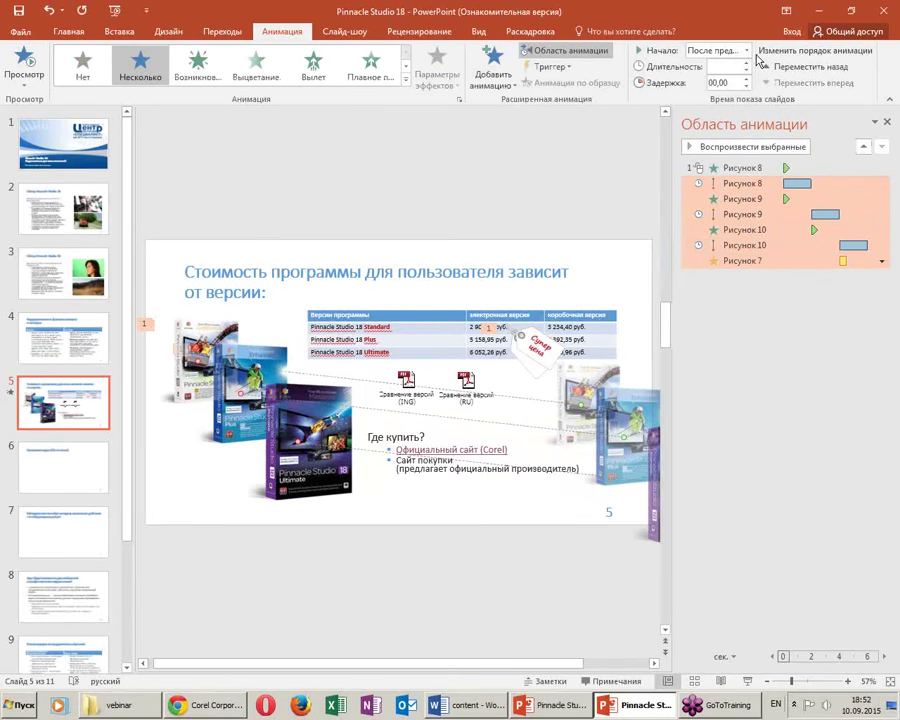
left_click(745, 50)
left_click(721, 81)
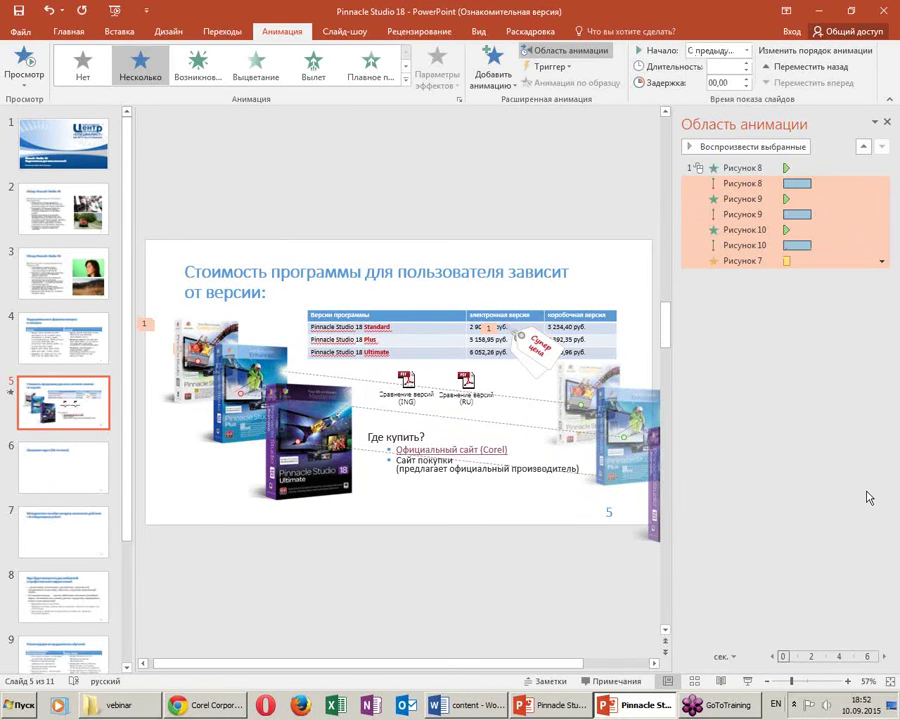
key("shift+F5")
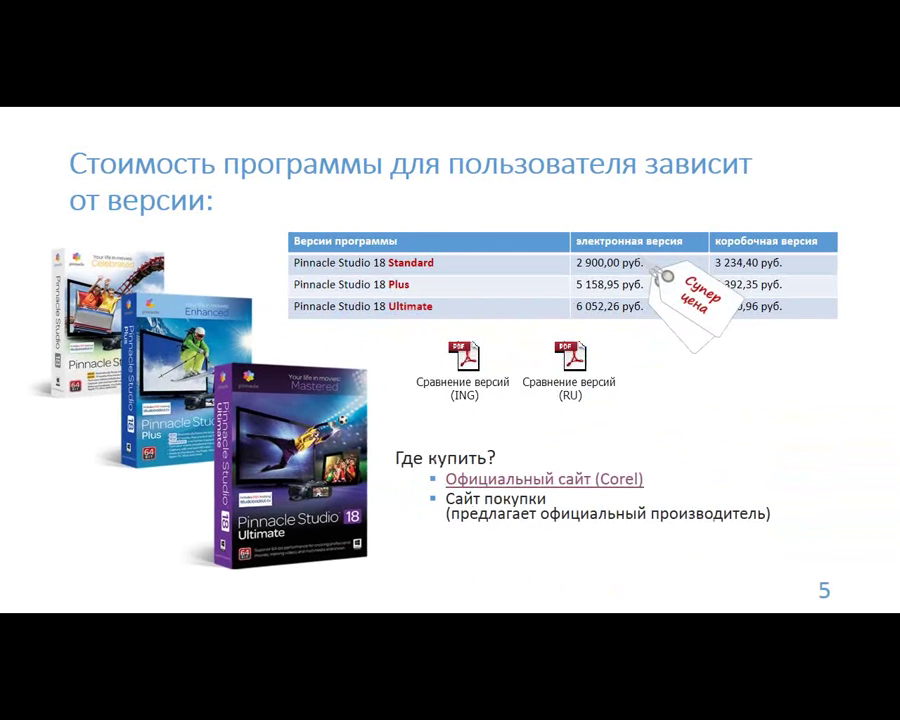
key("Escape")
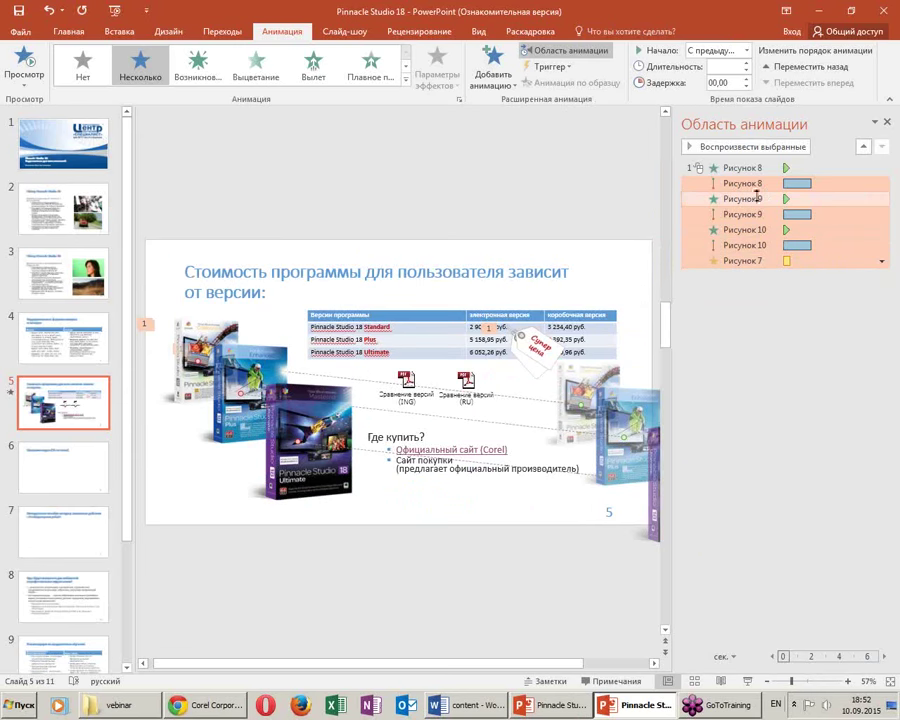
left_click(729, 168)
left_click(730, 183)
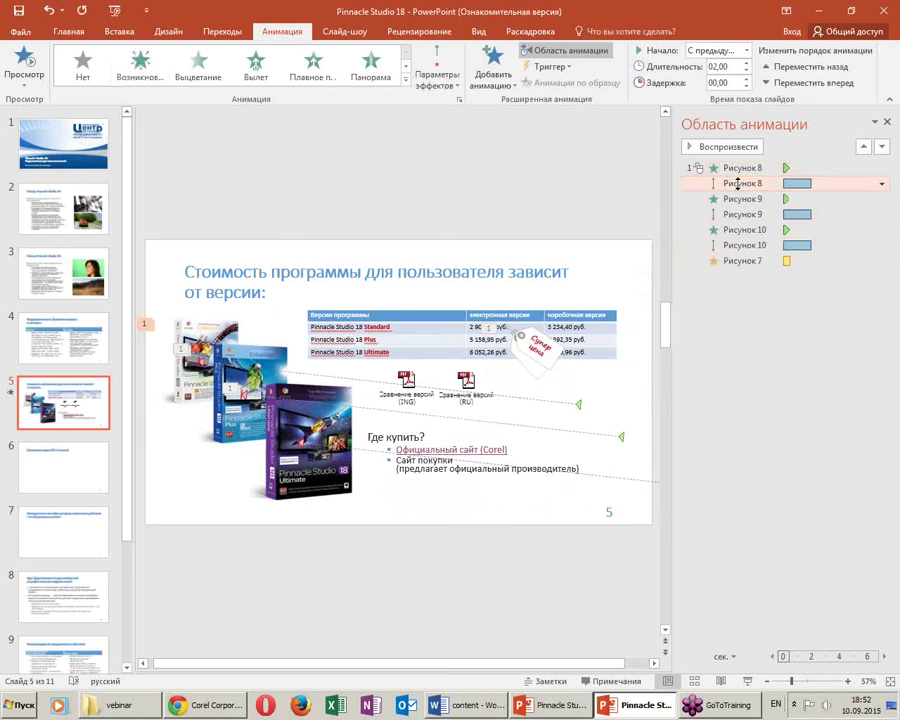
left_click(748, 258, "shift")
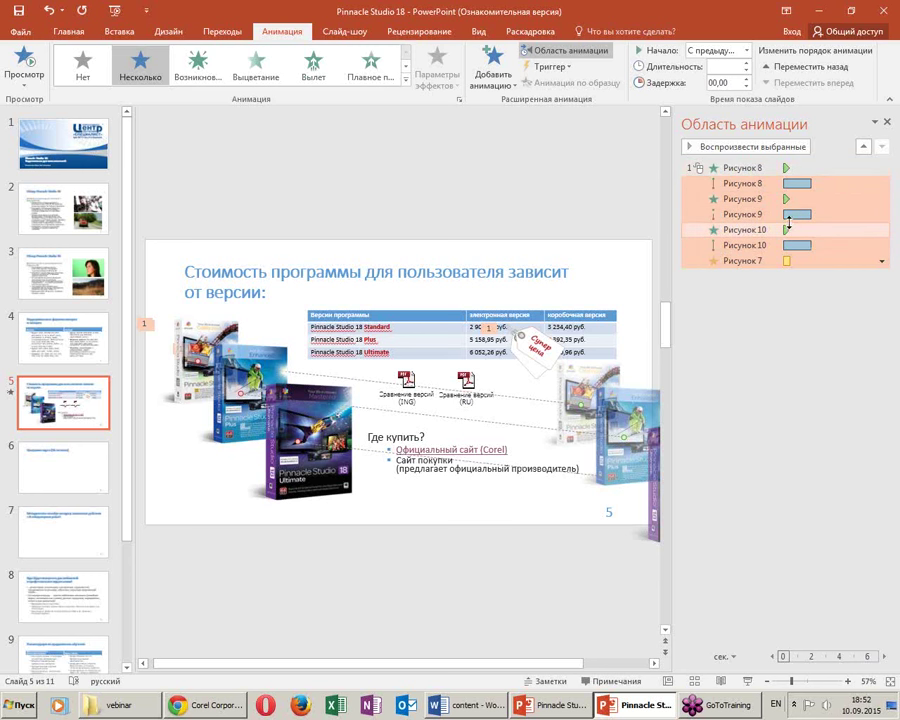
left_click(757, 168, "ctrl")
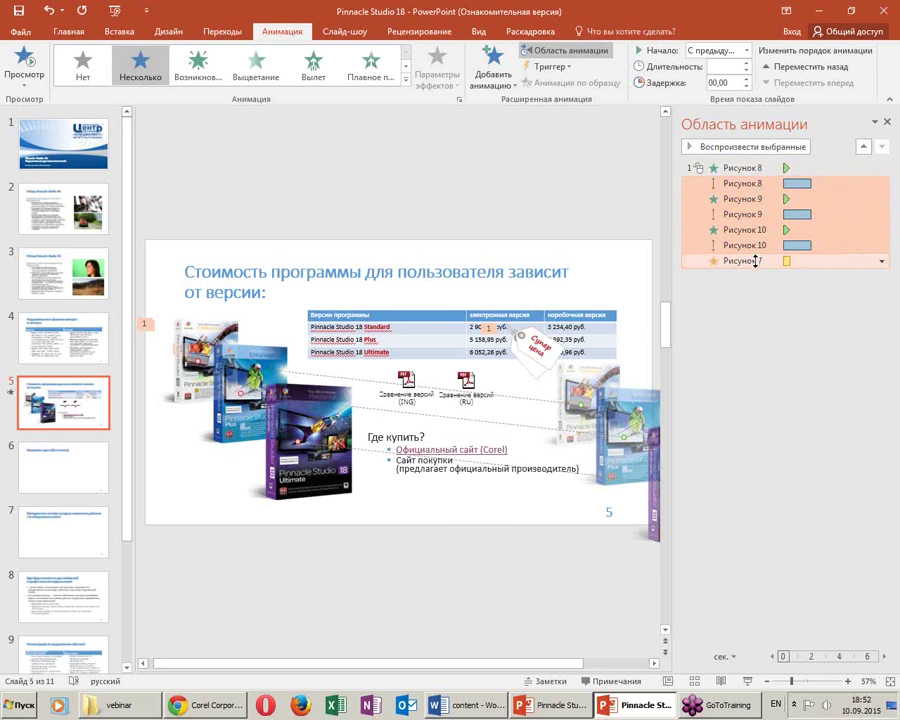
left_click(882, 262)
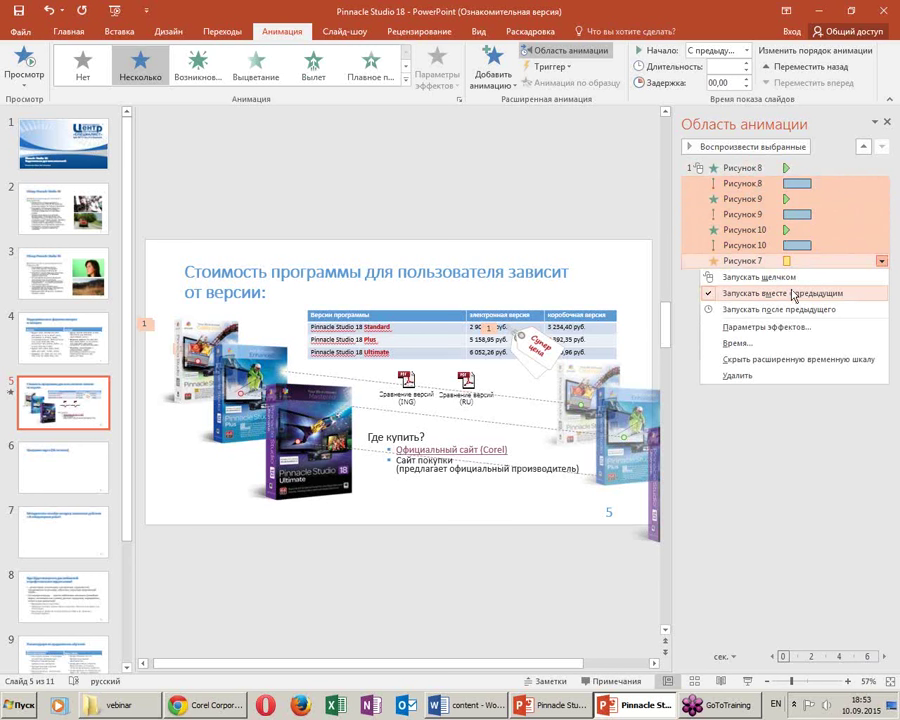
left_click(784, 450)
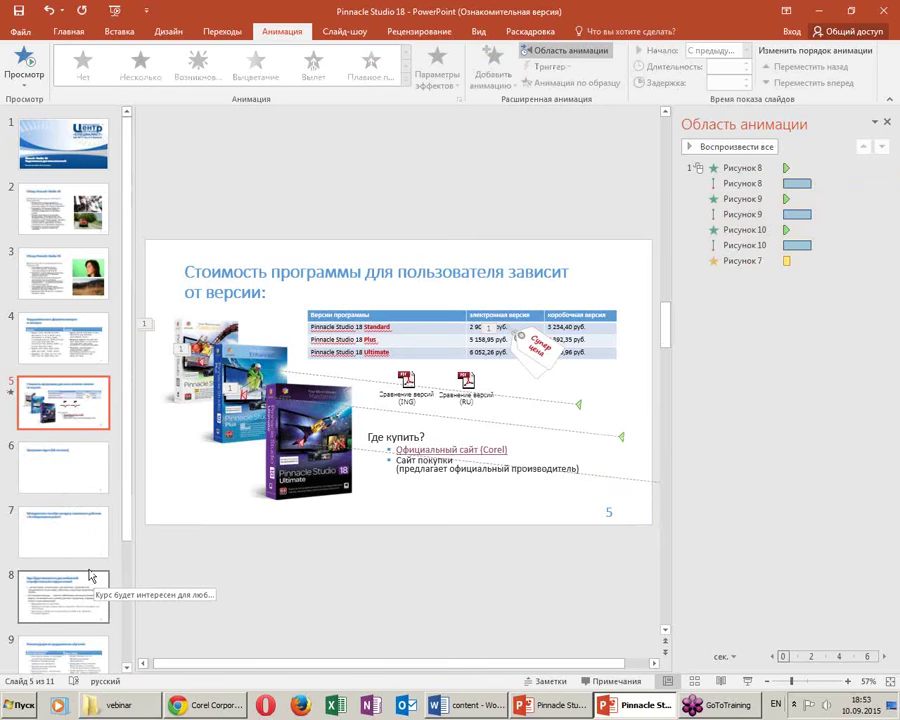
Go to slide 6 and apply the Только заголовок (Title Only) layout
left_click(70, 363)
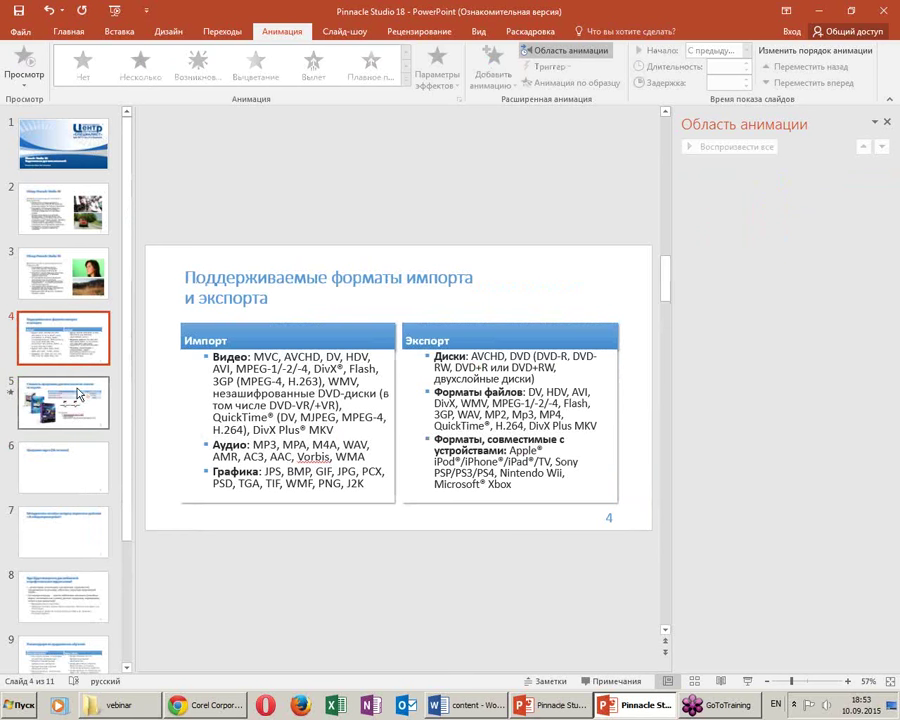
left_click(61, 378)
key("Up")
key("Up")
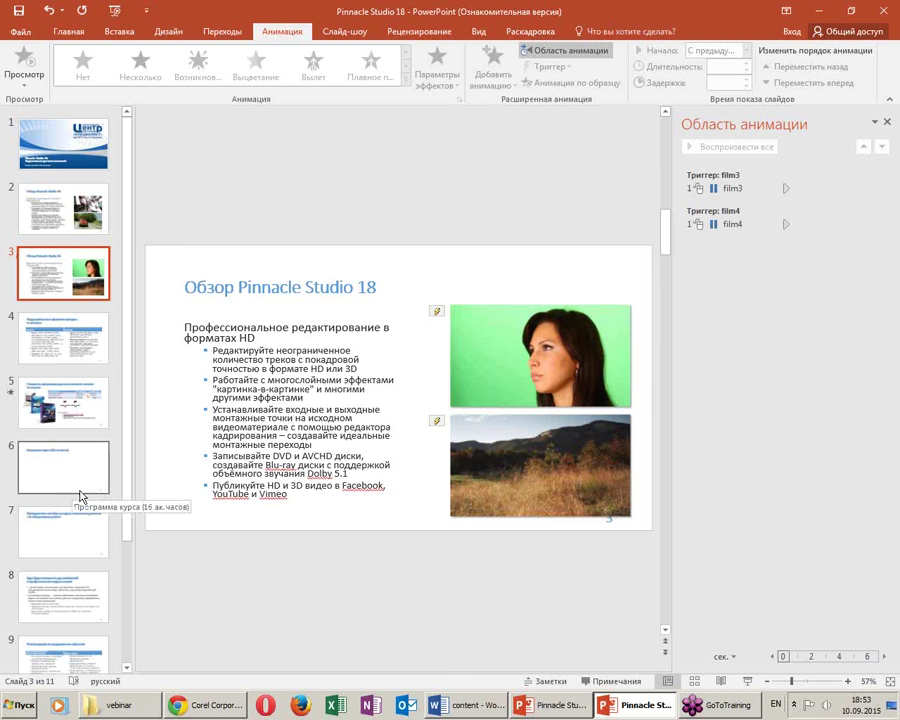
left_click(64, 424)
left_click(63, 480)
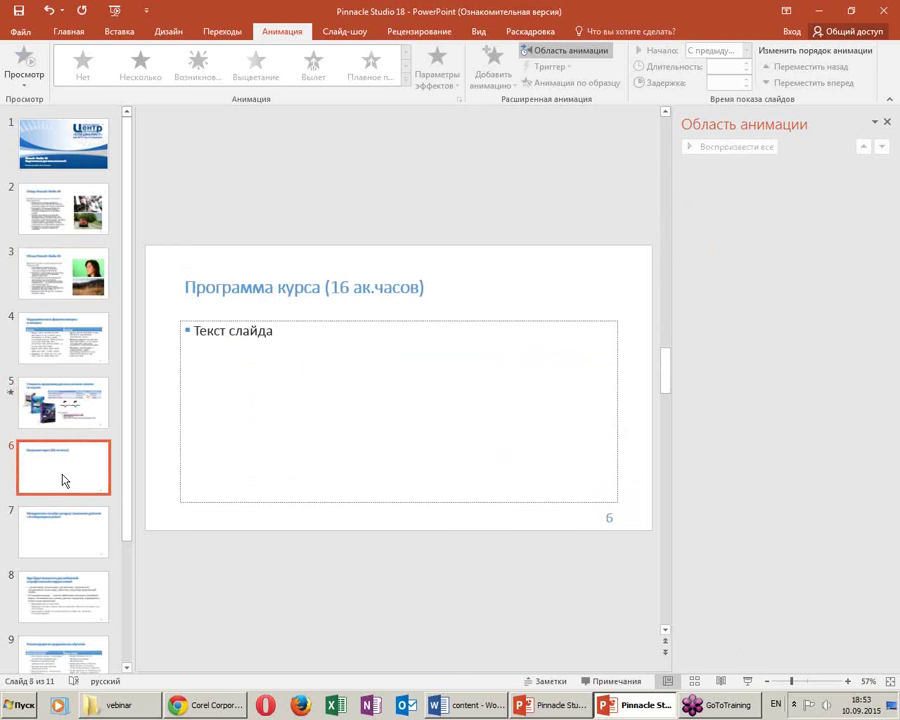
left_click(74, 32)
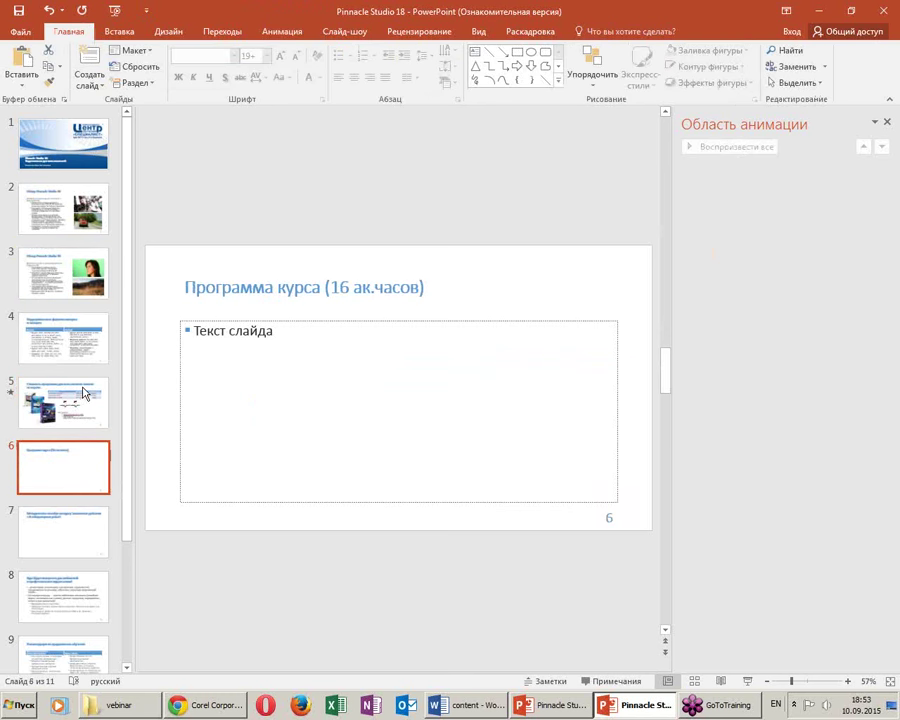
left_click(85, 393)
left_click(48, 465)
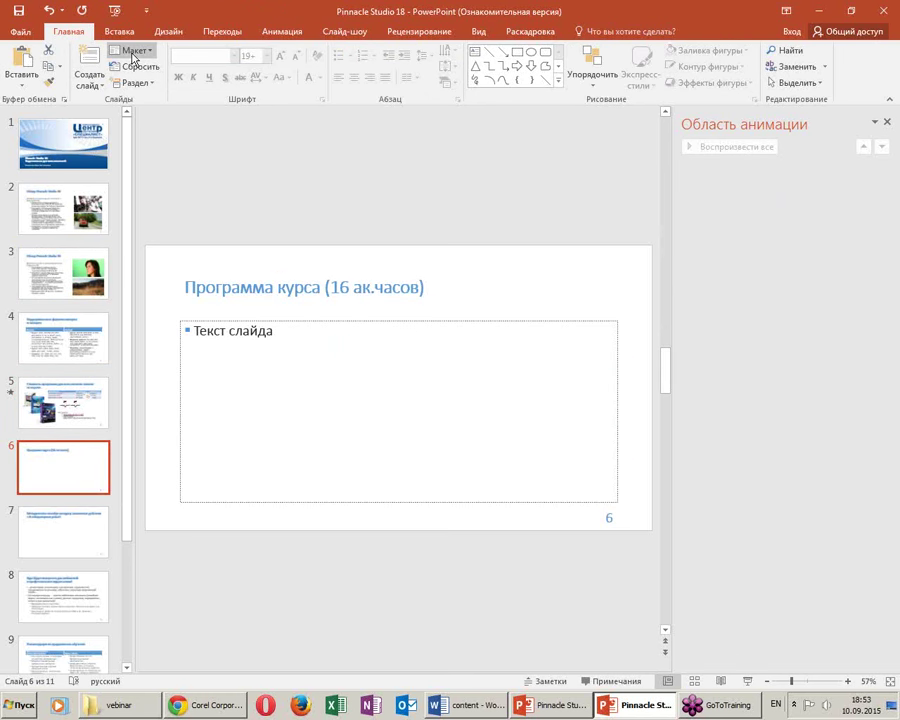
left_click(133, 52)
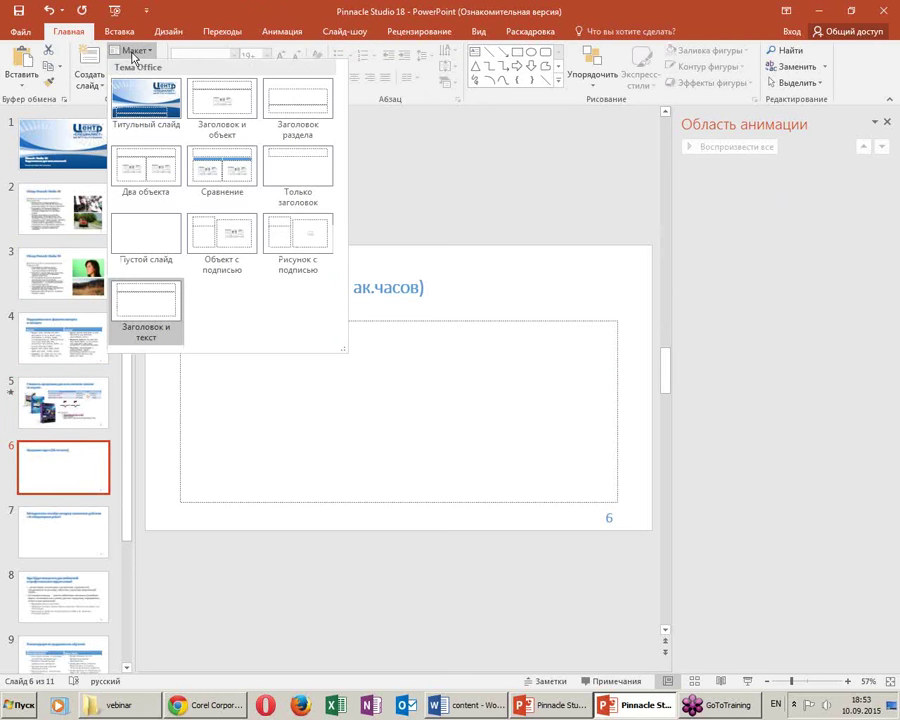
left_click(318, 190)
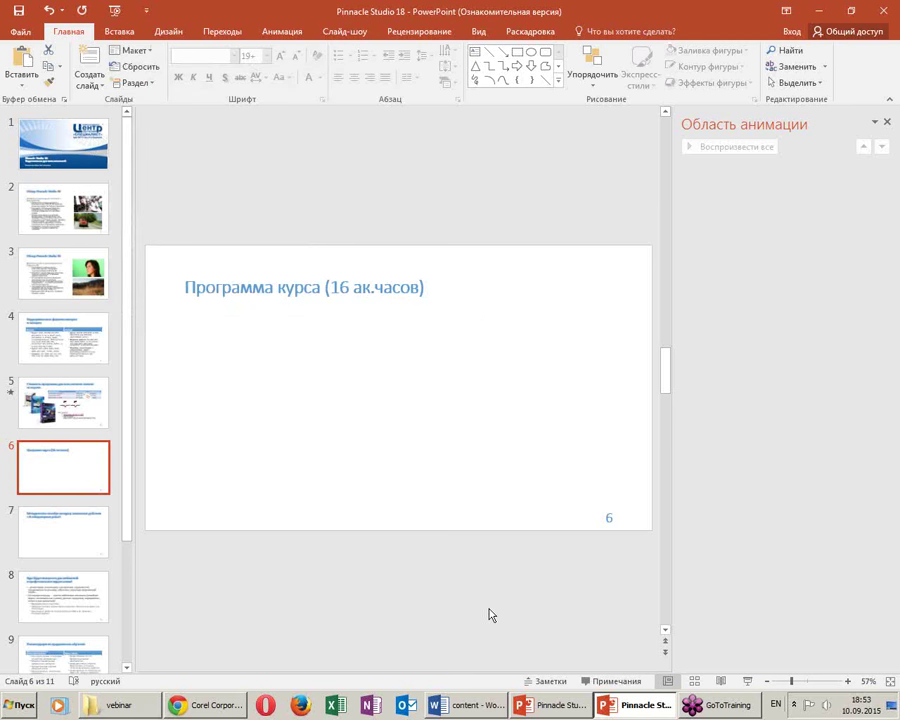
Copy the Модули программы / Ак. час course table from Word and paste it onto slide 6
left_click(474, 706)
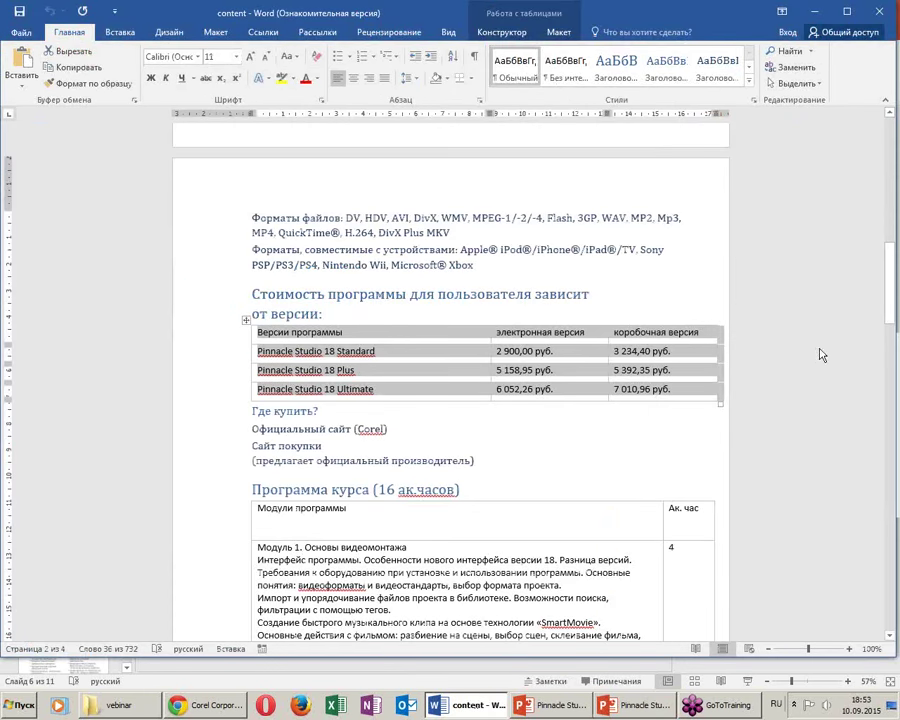
scroll(410, 538, "down", 3)
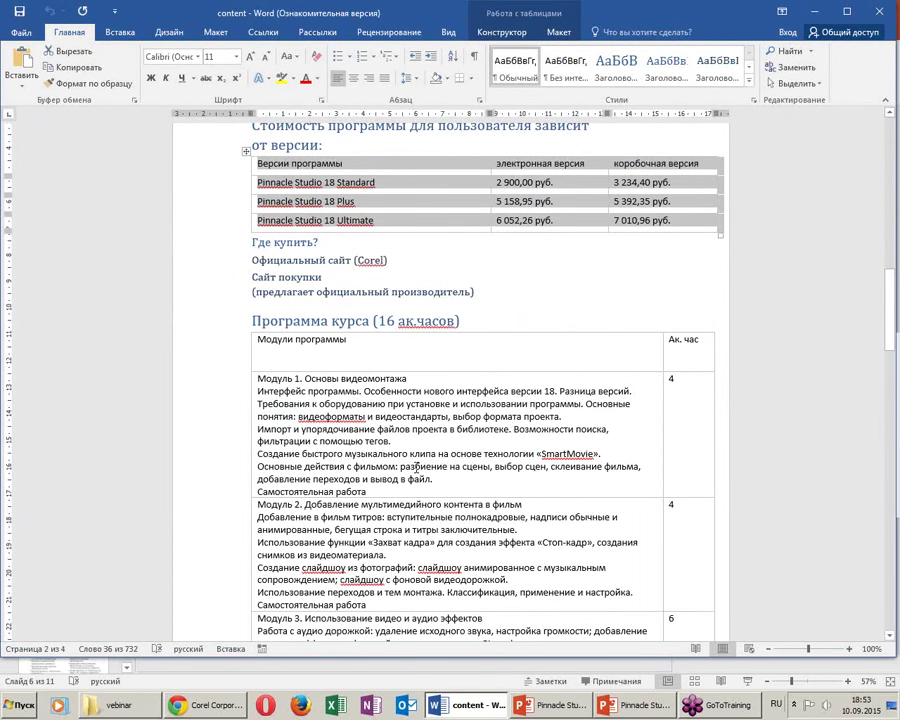
scroll(416, 466, "down", 1)
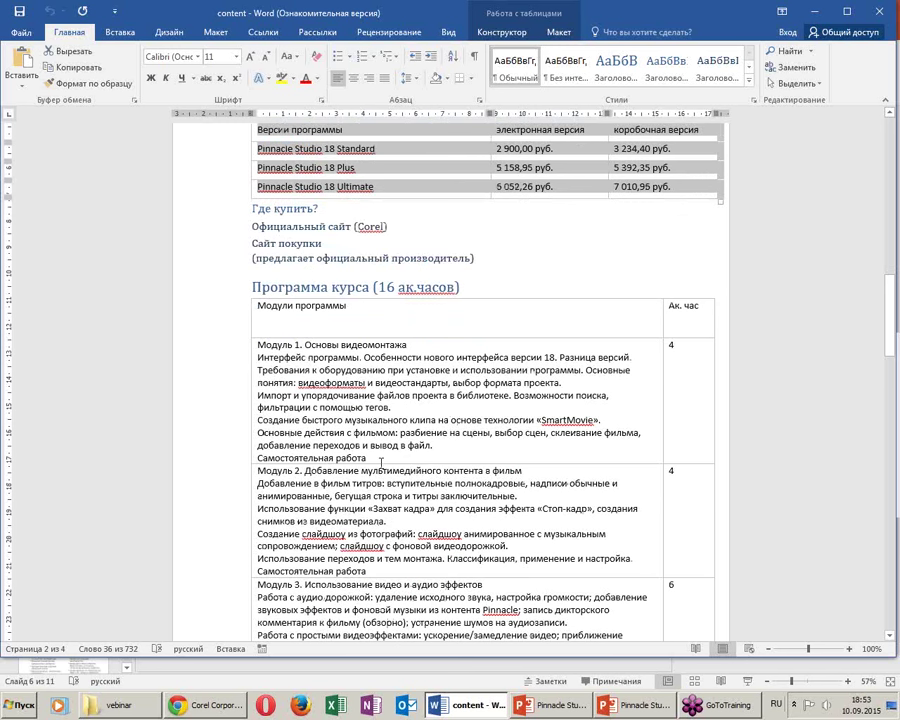
left_click(267, 303)
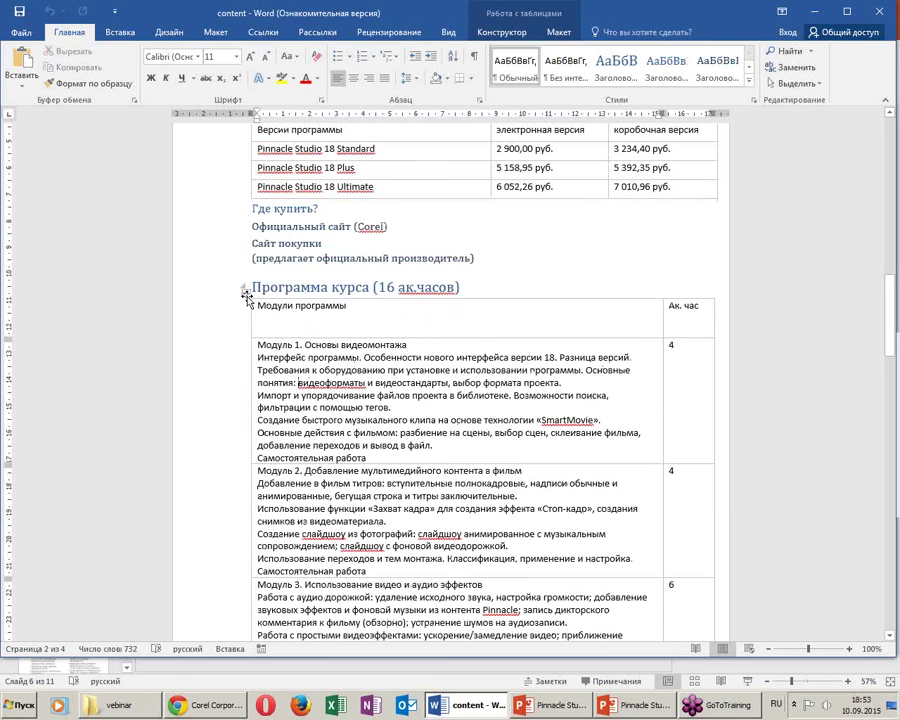
left_click(246, 293)
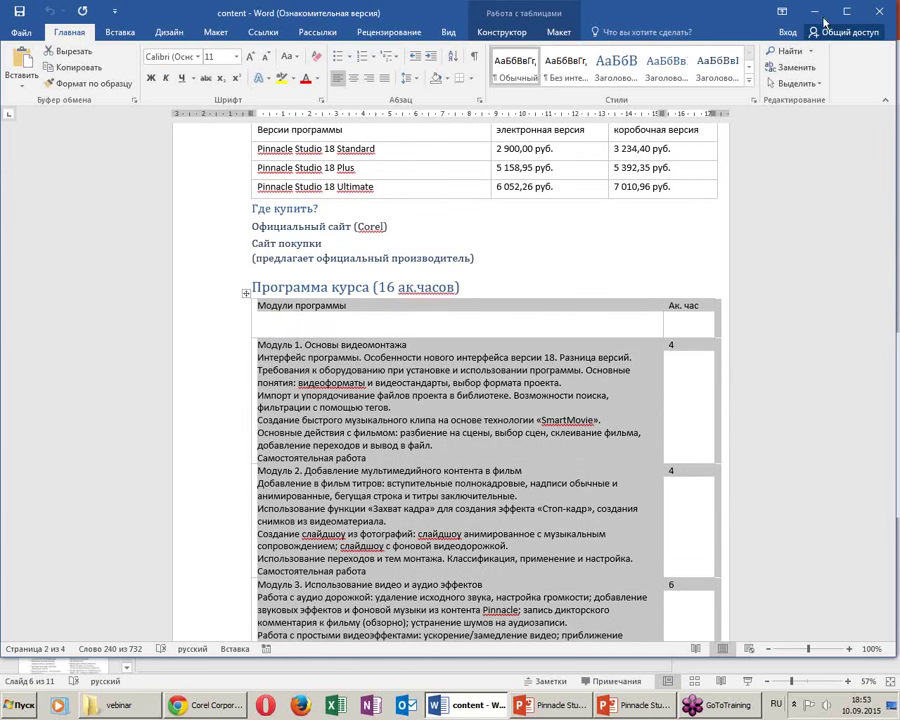
key("alt+Tab")
key("ctrl+v")
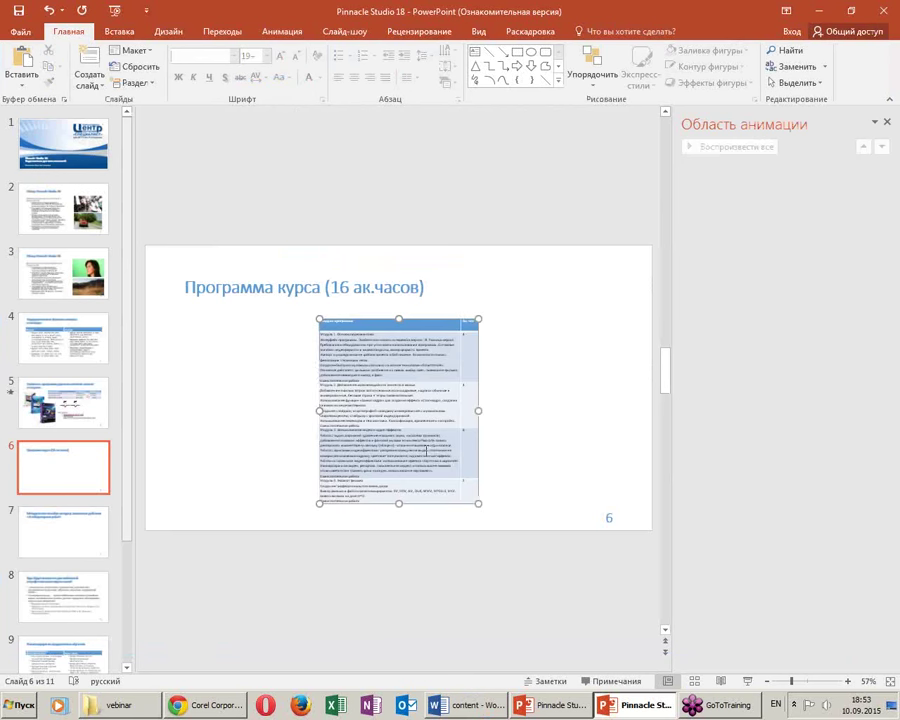
Widen the slide 6 course table left to the title's edge and rightward, and make it slightly taller
left_click_drag(319, 410, 180, 408)
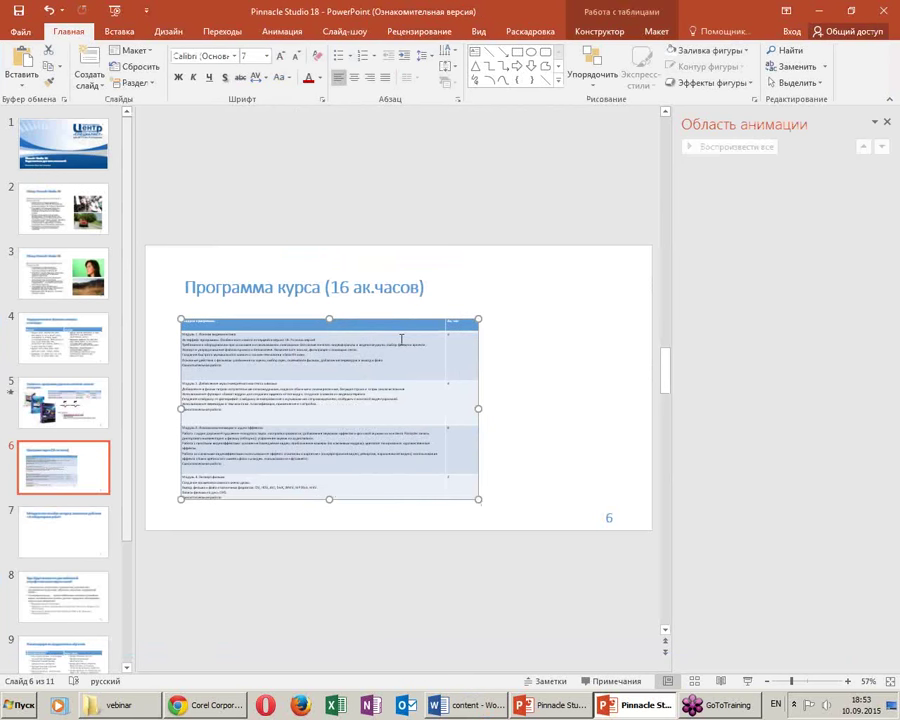
left_click_drag(478, 318, 563, 315)
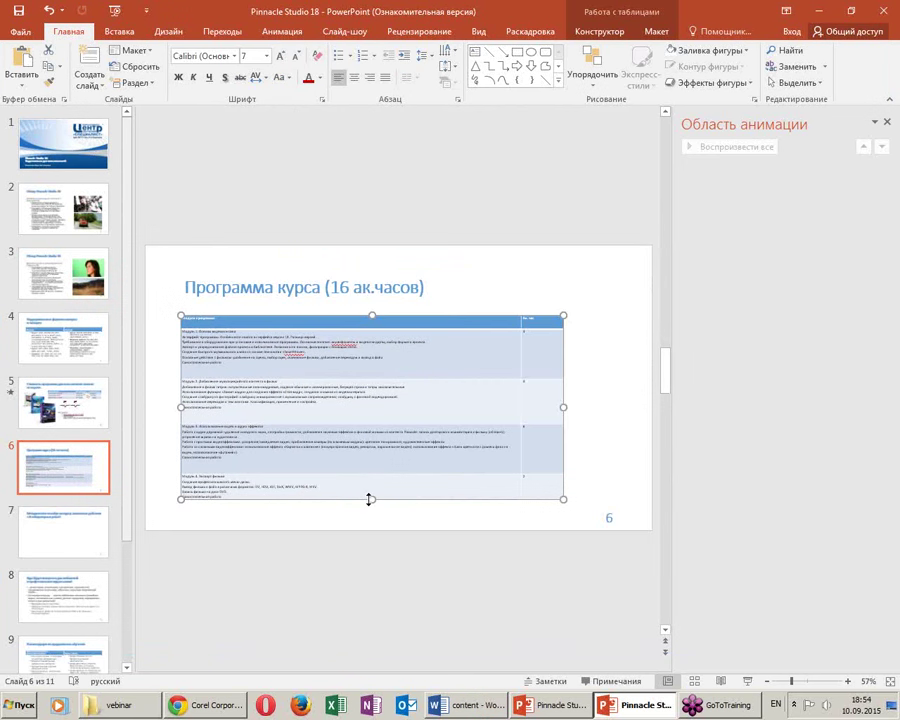
left_click_drag(372, 499, 373, 503)
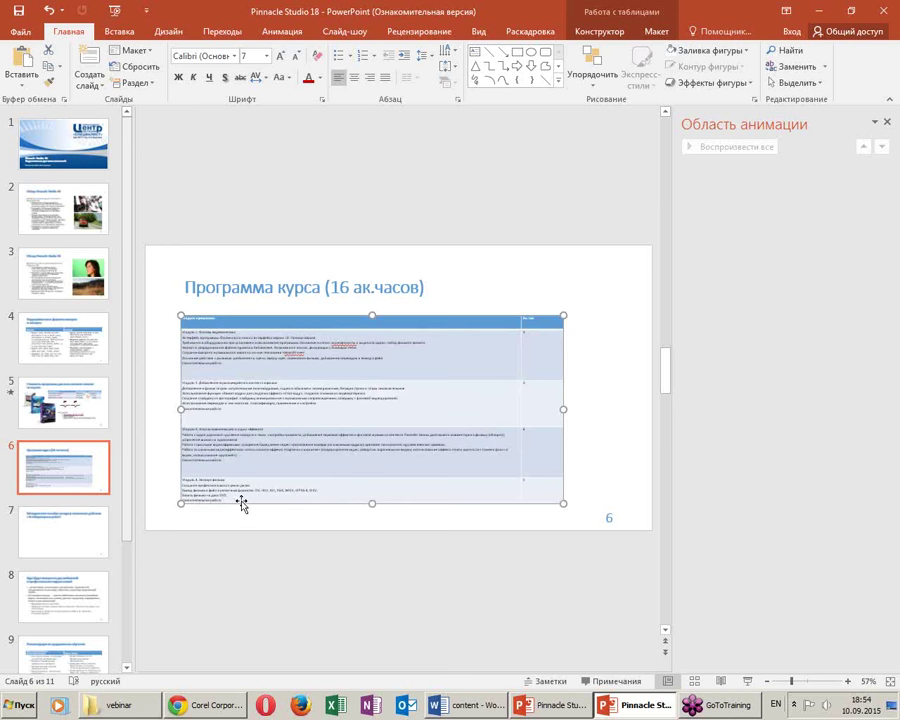
left_click_drag(232, 496, 181, 313)
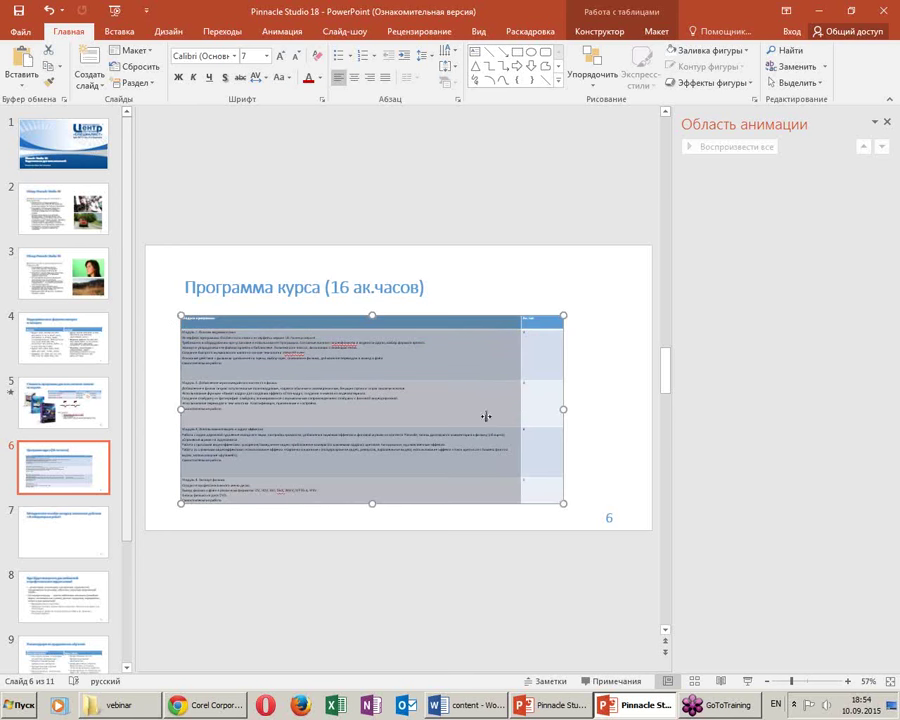
left_click(366, 358)
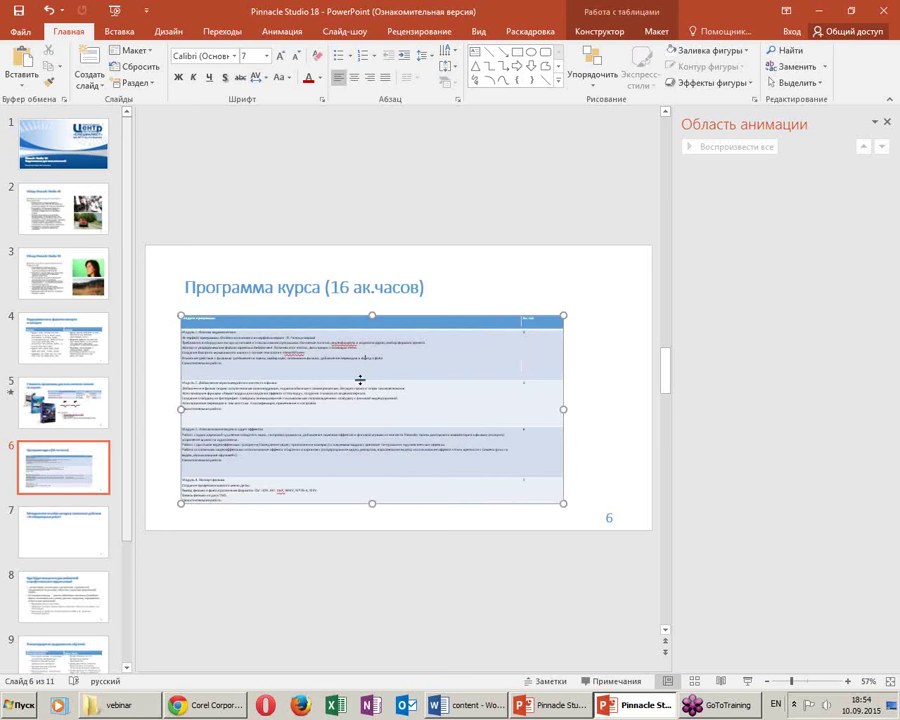
key("ctrl+a")
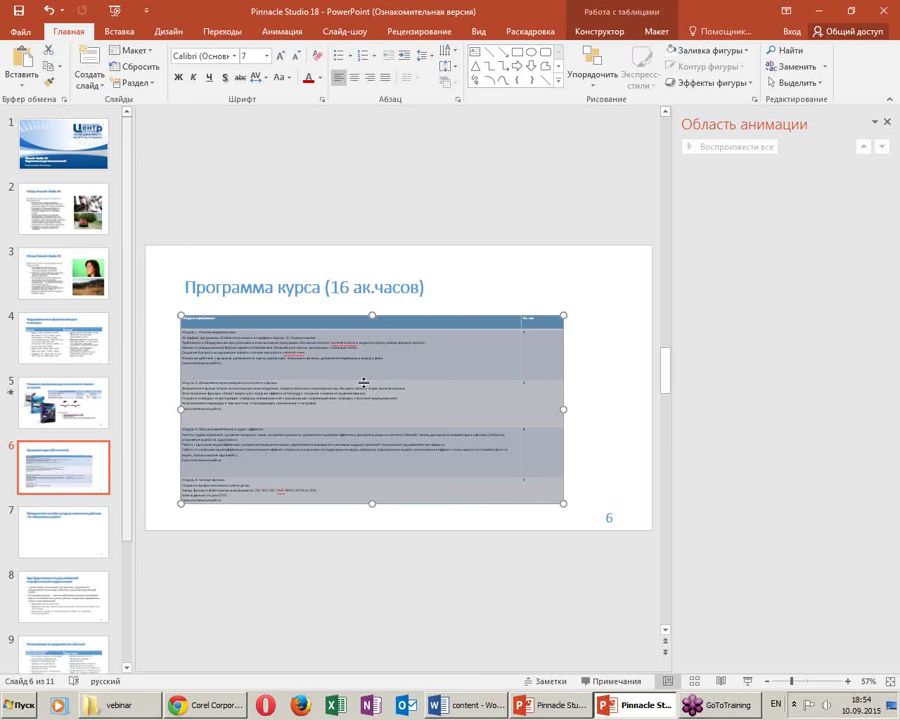
left_click(282, 345)
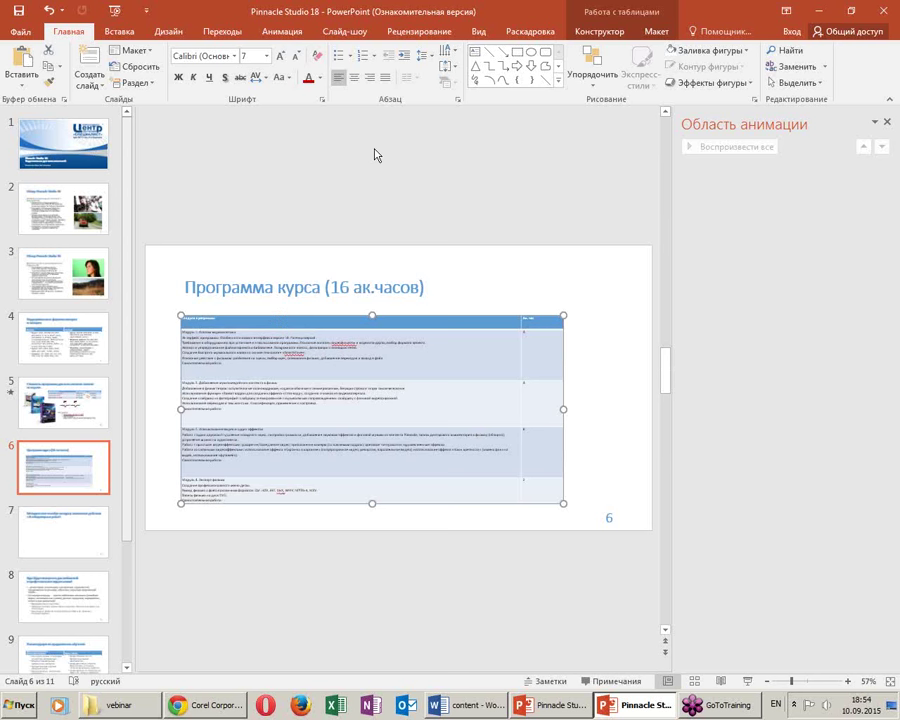
Set the course table text to 10.5 pt using the font-size shortcuts
left_click(268, 57)
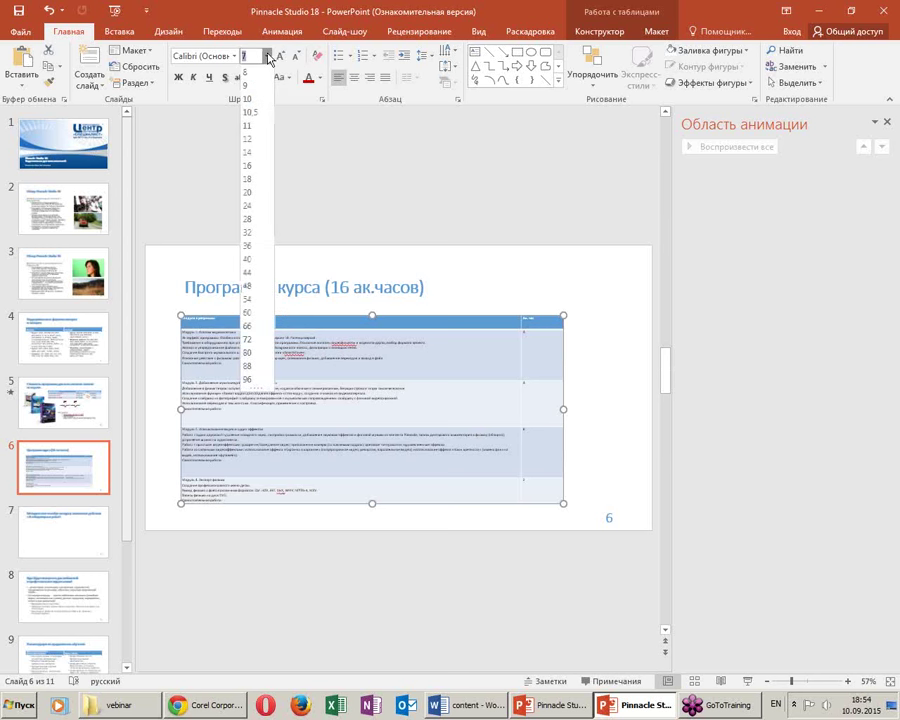
left_click(268, 57)
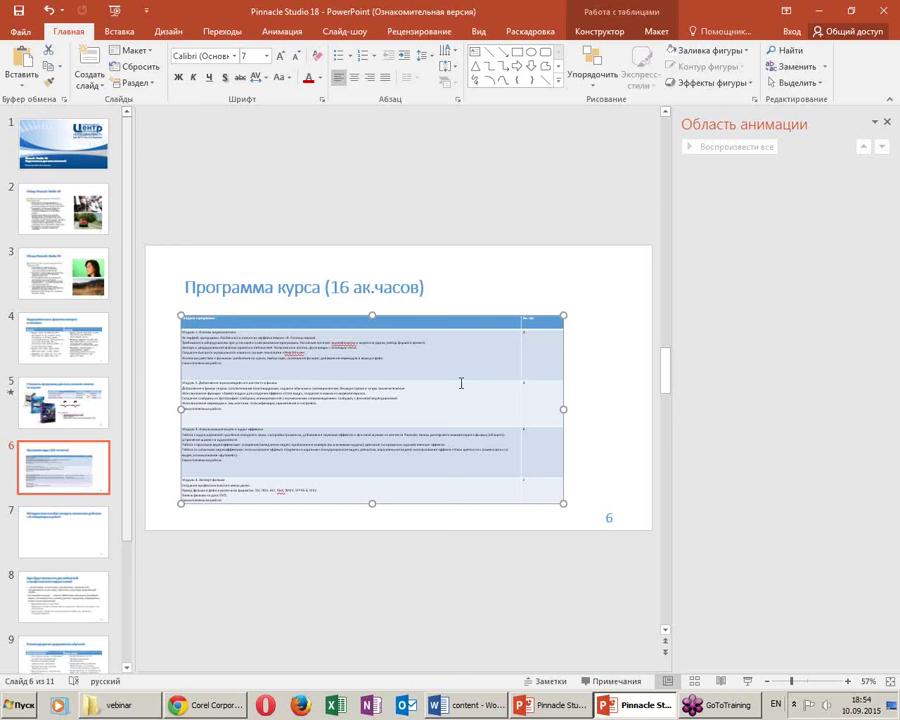
key("ctrl+shift+period")
key("ctrl+shift+period")
key("ctrl+shift+period")
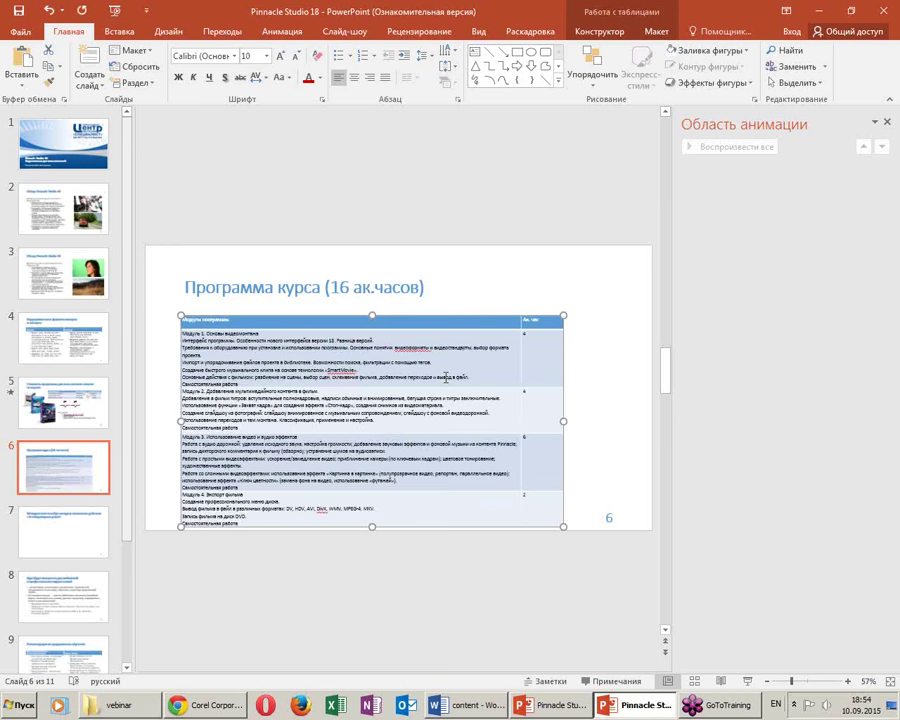
key("ctrl+shift+comma")
key("ctrl+shift+comma")
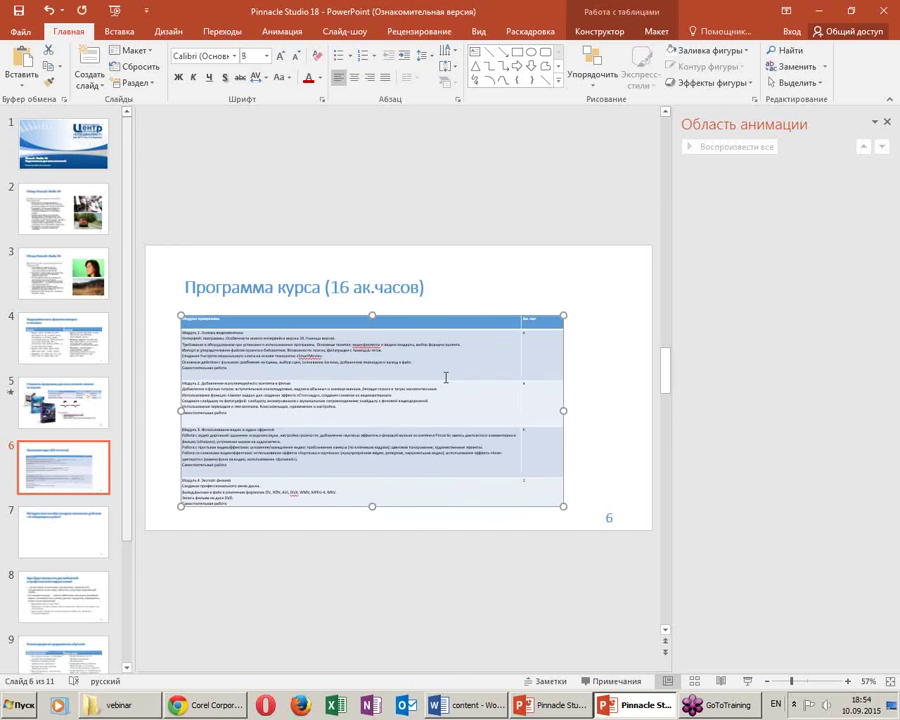
key("ctrl+shift+period")
key("ctrl+shift+period")
key("ctrl+shift+period")
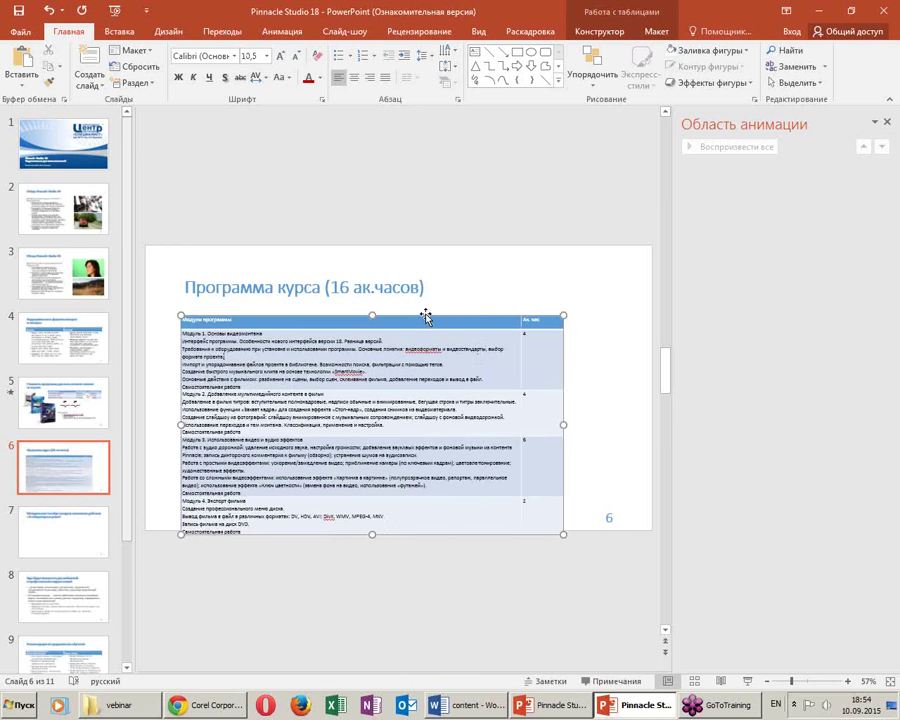
Nudge the table up and widen its first column and the table to the right
left_click_drag(426, 312, 426, 305)
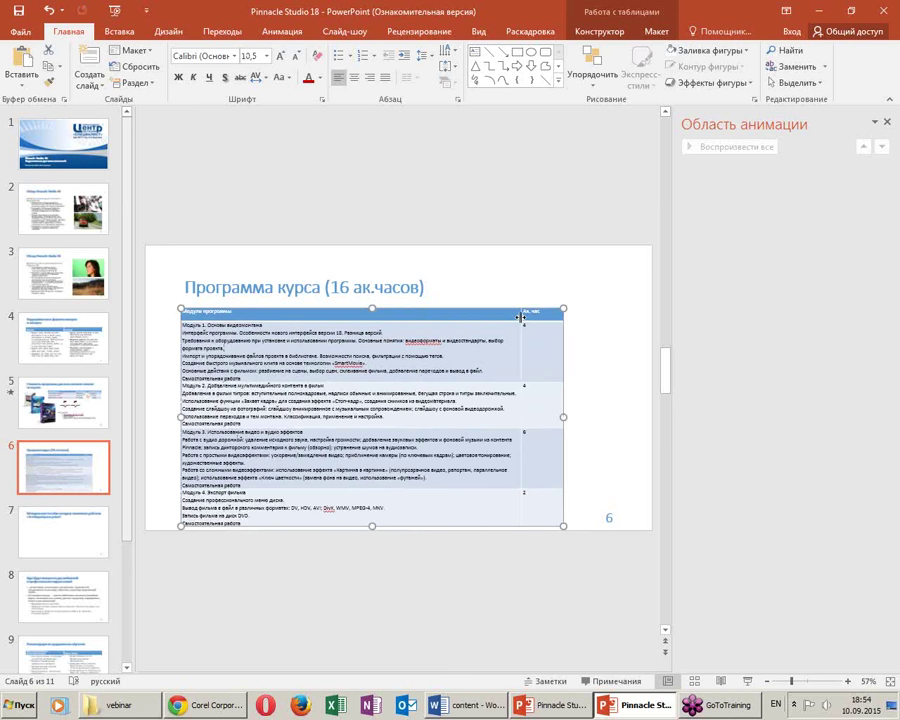
left_click_drag(520, 316, 541, 314)
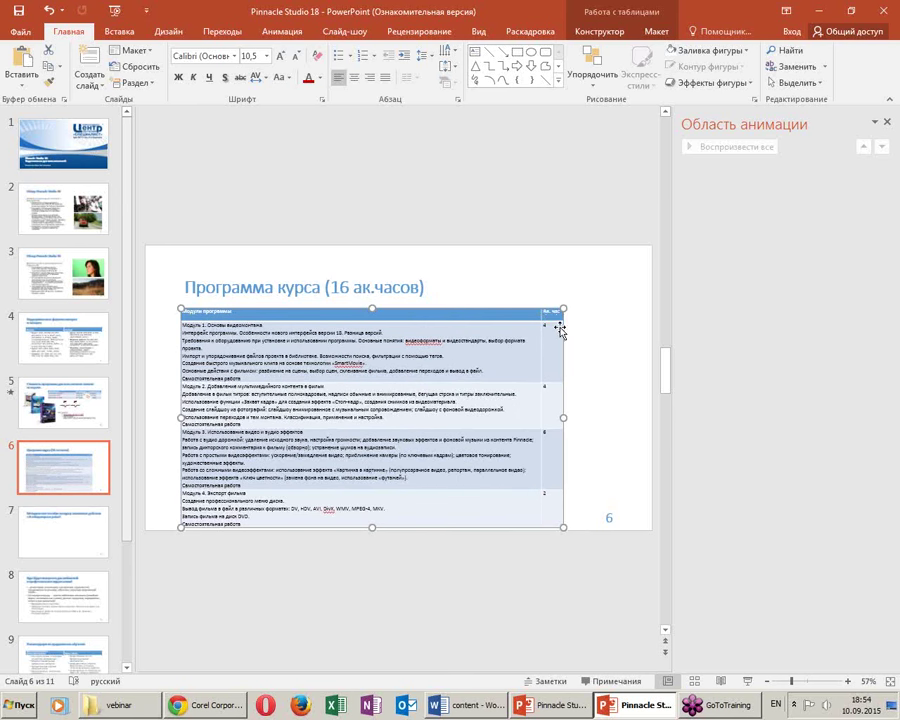
left_click_drag(564, 306, 596, 303)
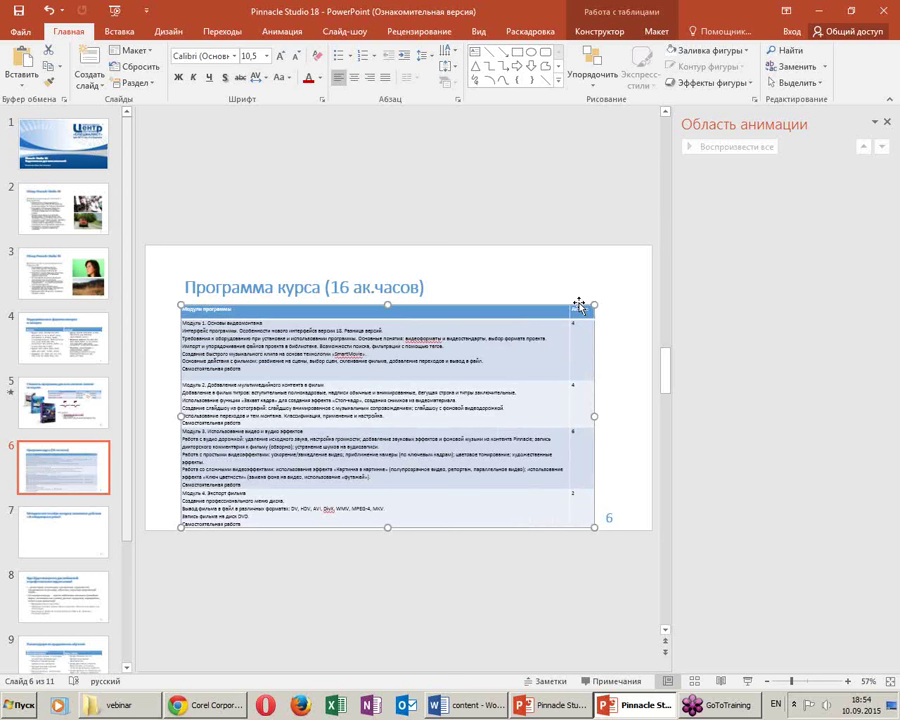
Center the Ак.час hour values horizontally and vertically in their cells
left_click_drag(580, 310, 603, 506)
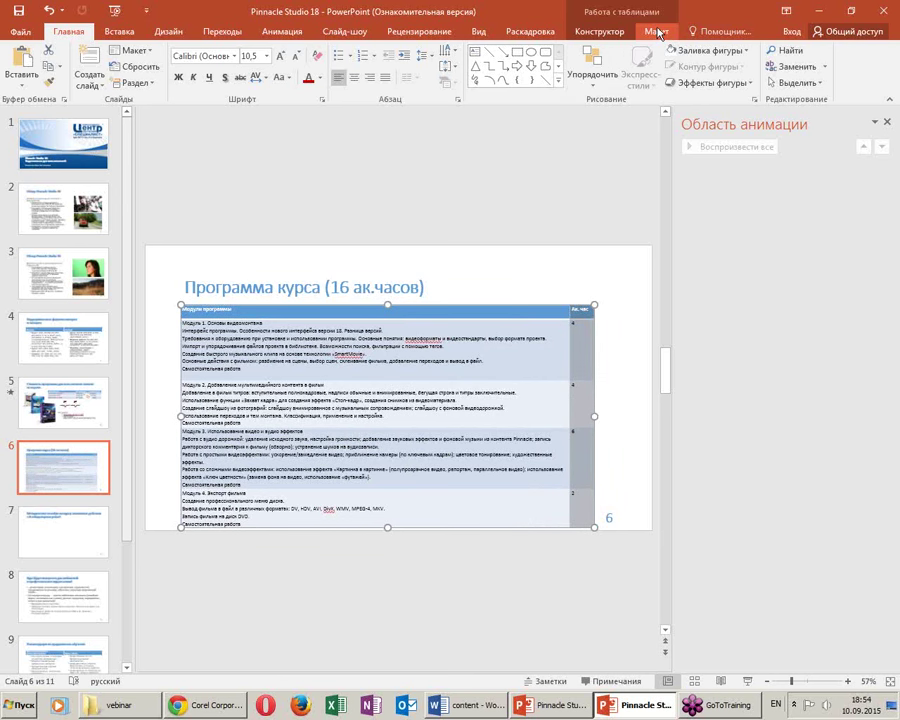
left_click(657, 32)
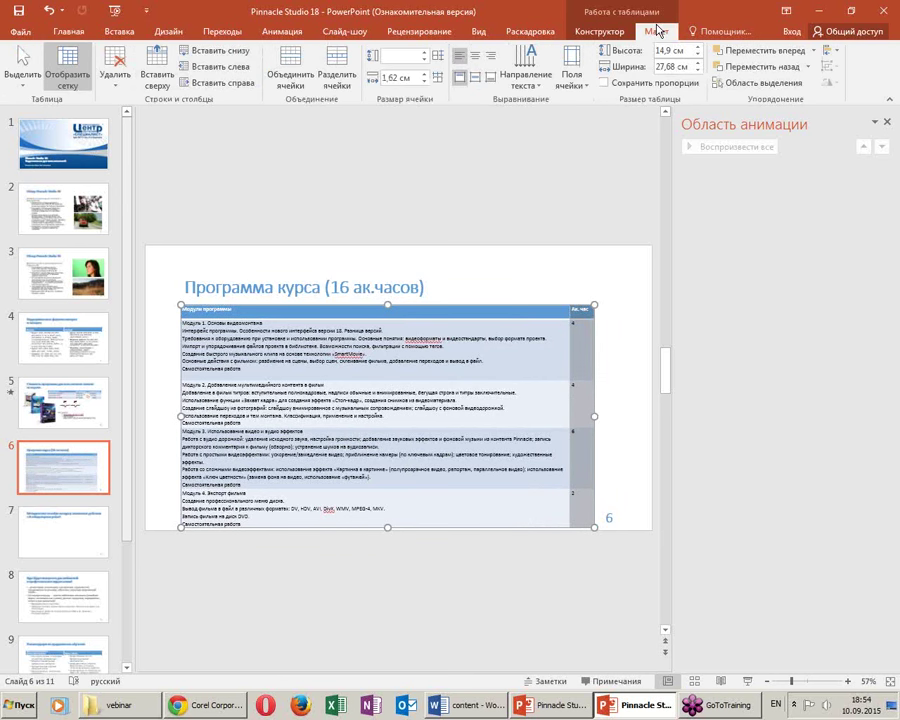
left_click(476, 76)
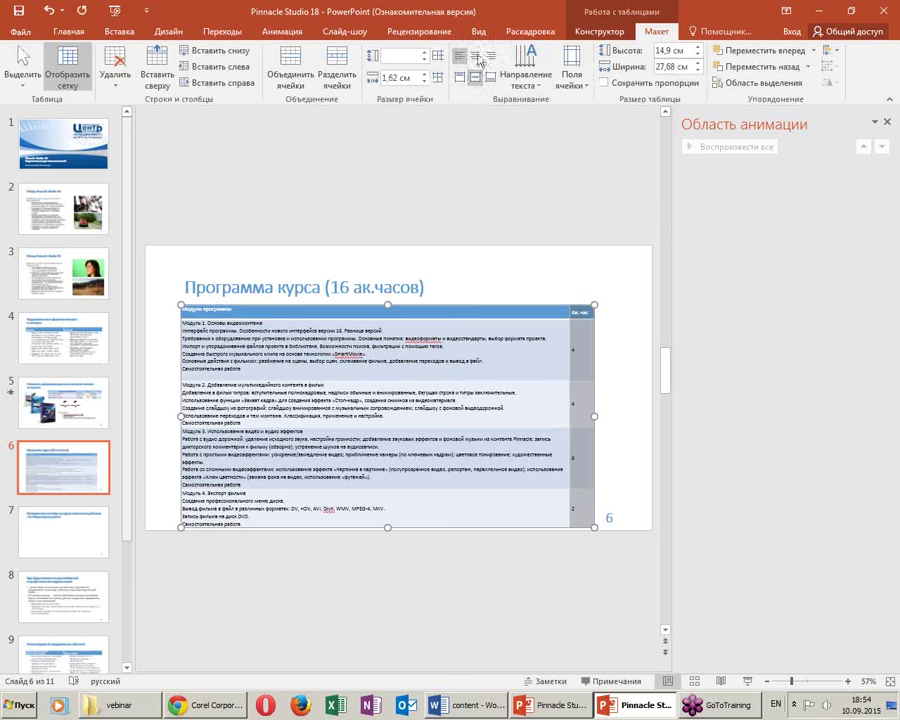
left_click(476, 56)
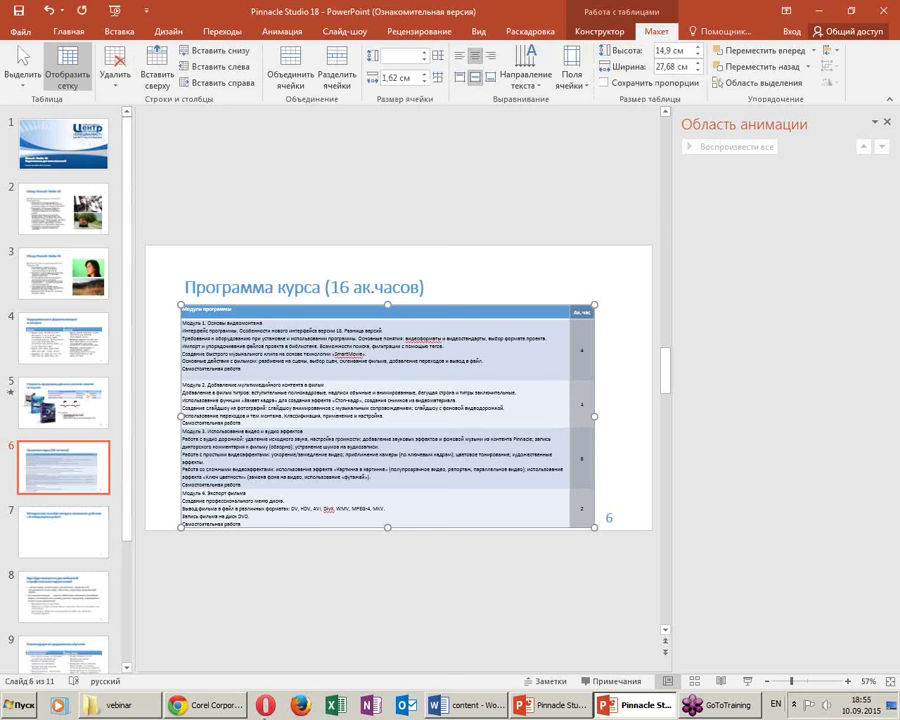
left_click(251, 338)
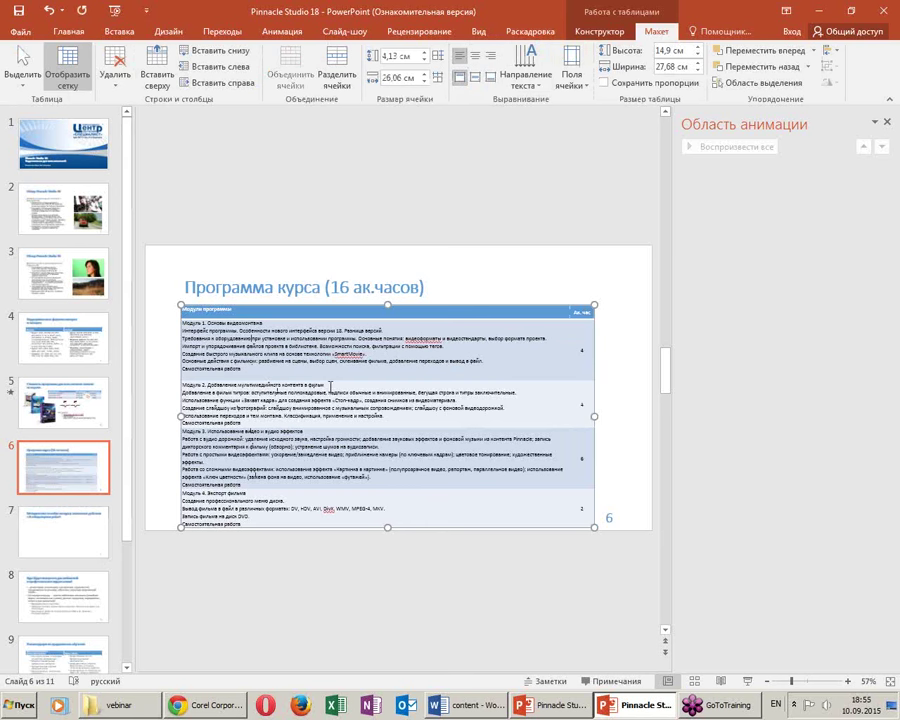
Colour the Модуль 2 and Модуль 1 headings red, making Модуль 1 bold
triple_click(182, 385)
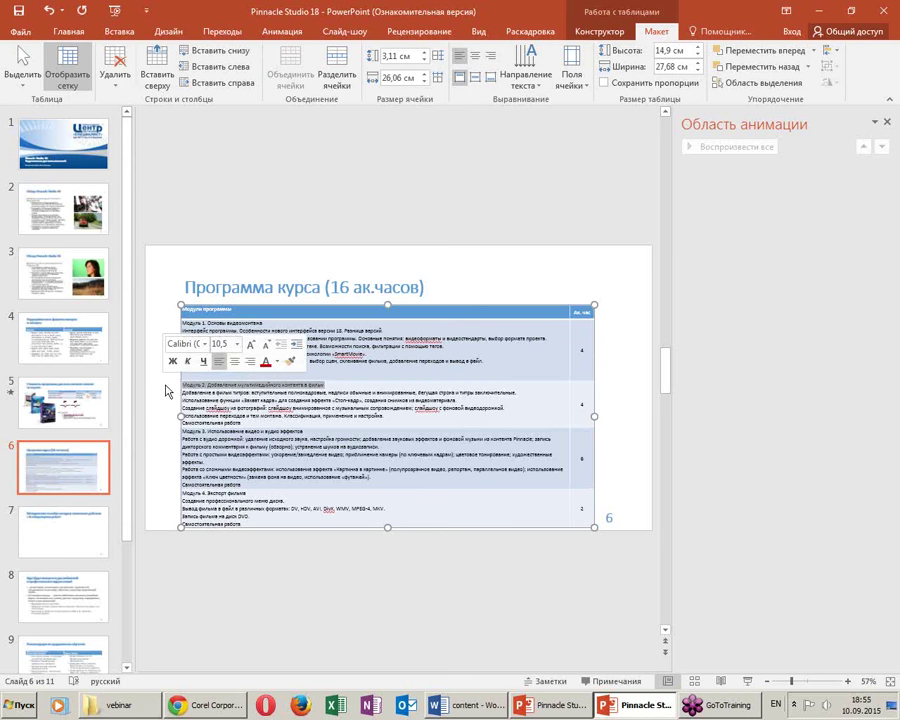
left_click(69, 31)
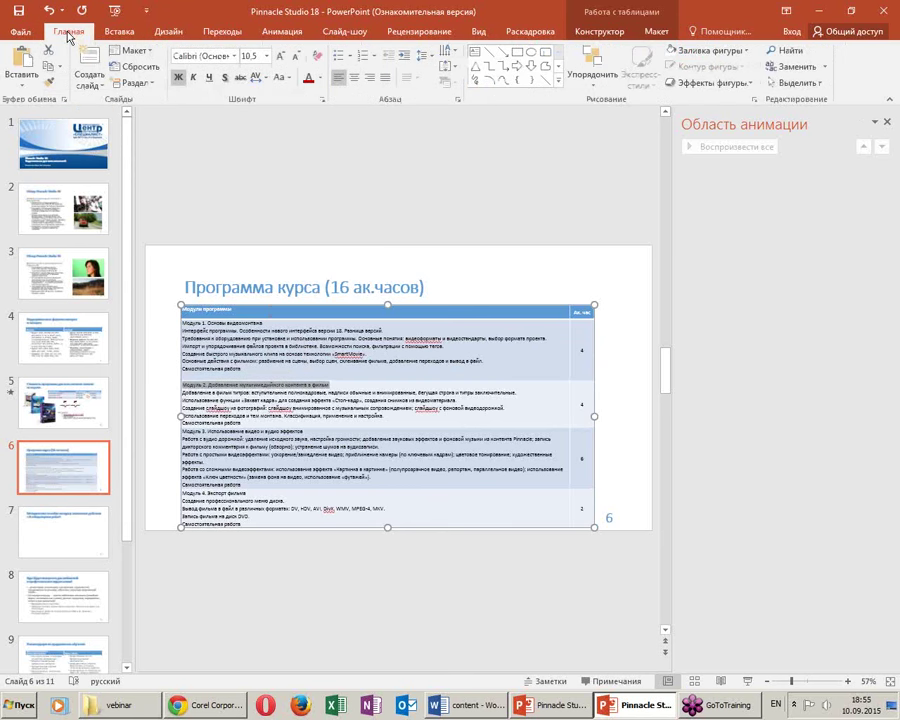
left_click(310, 78)
left_click_drag(274, 325, 153, 323)
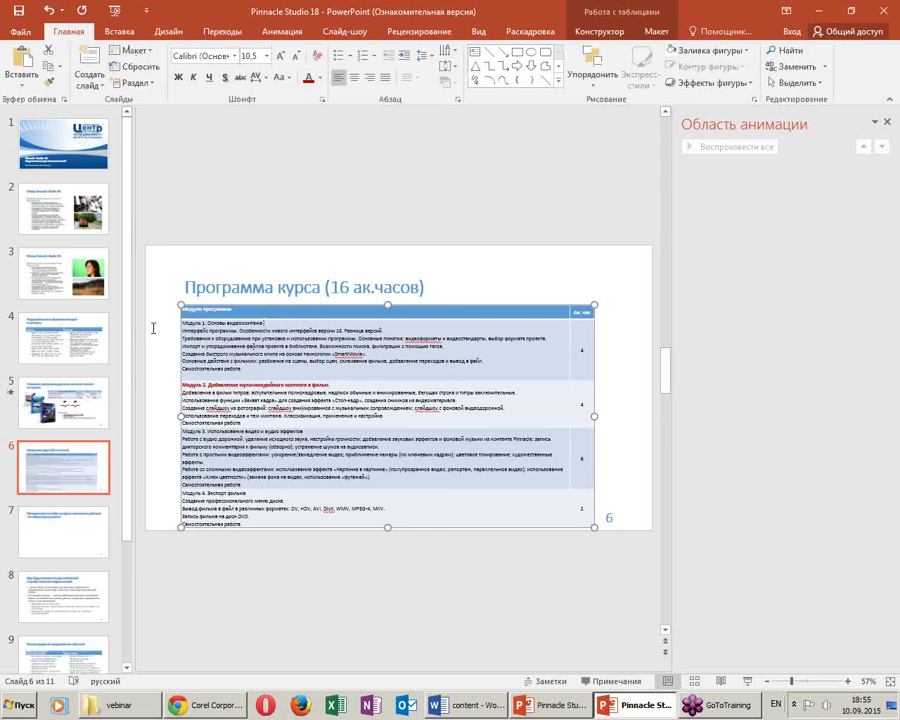
left_click(310, 79)
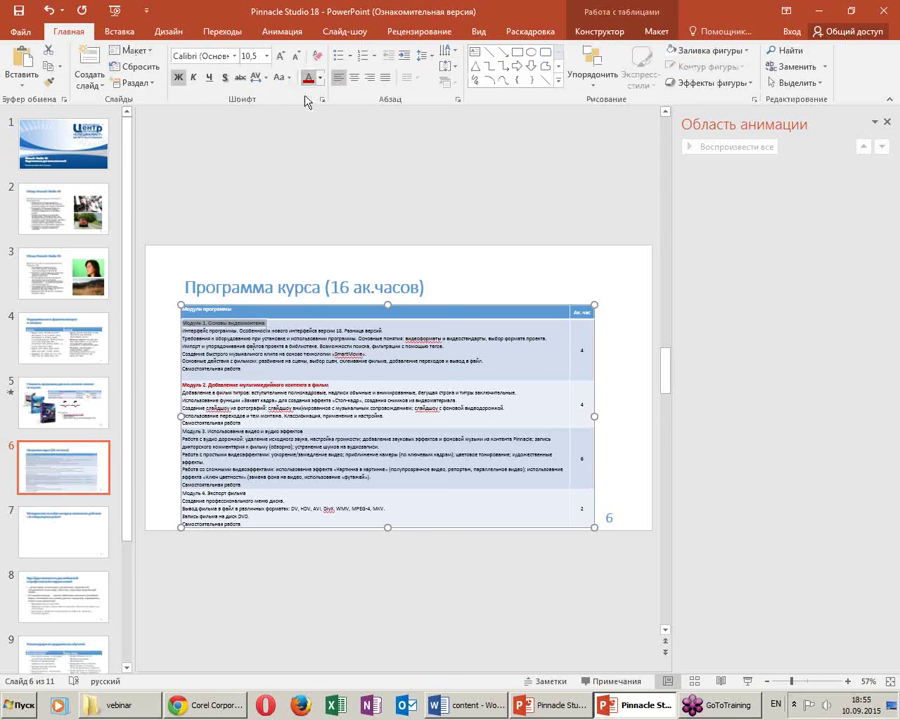
Try centering the Модули программы header, then return it to left alignment
left_click(300, 312)
left_click(655, 31)
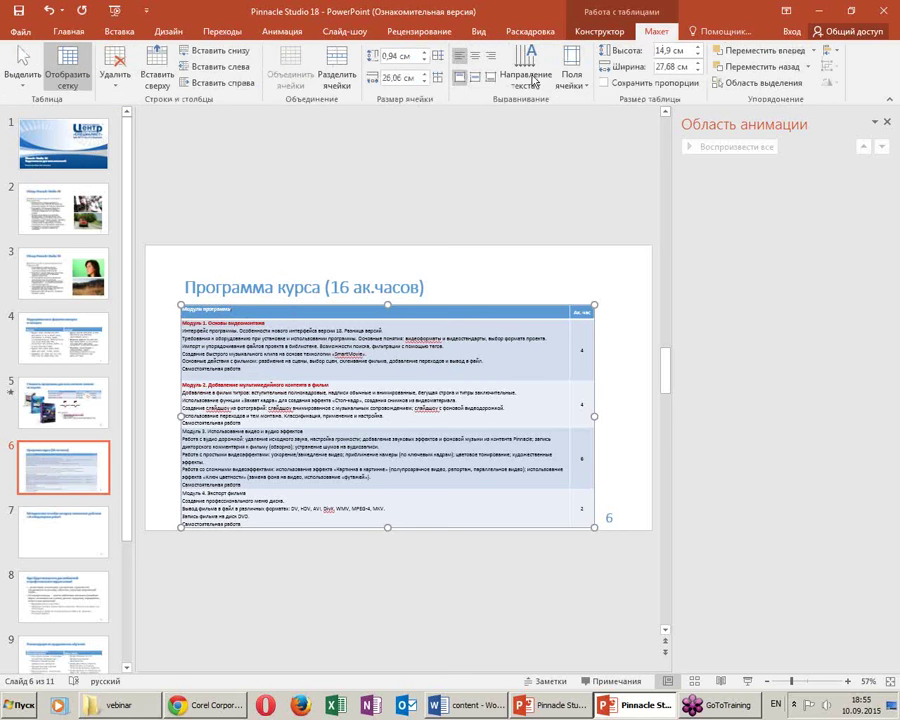
left_click(476, 58)
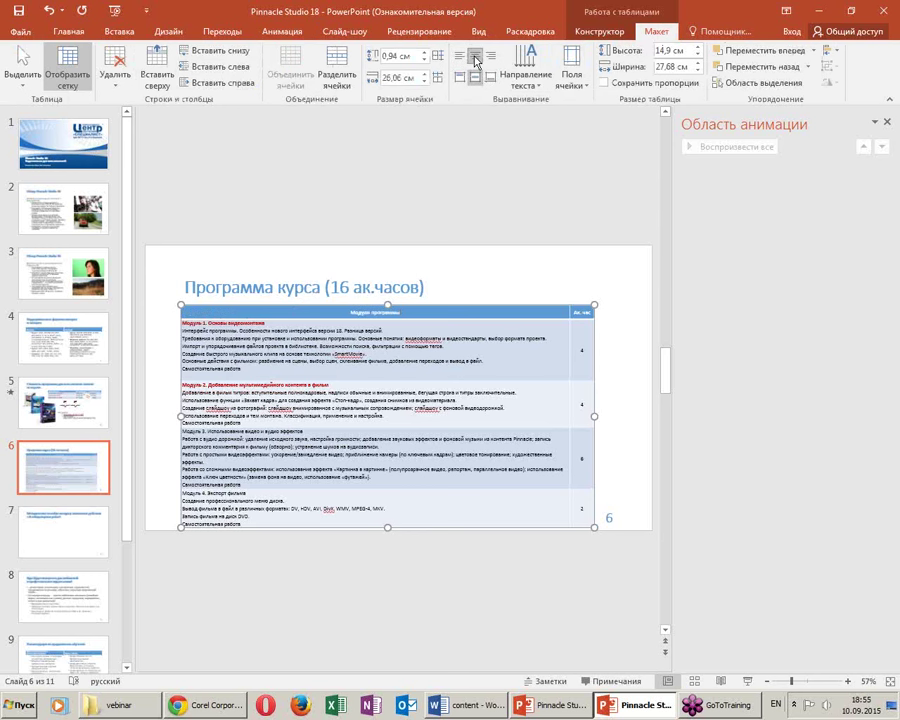
left_click(462, 57)
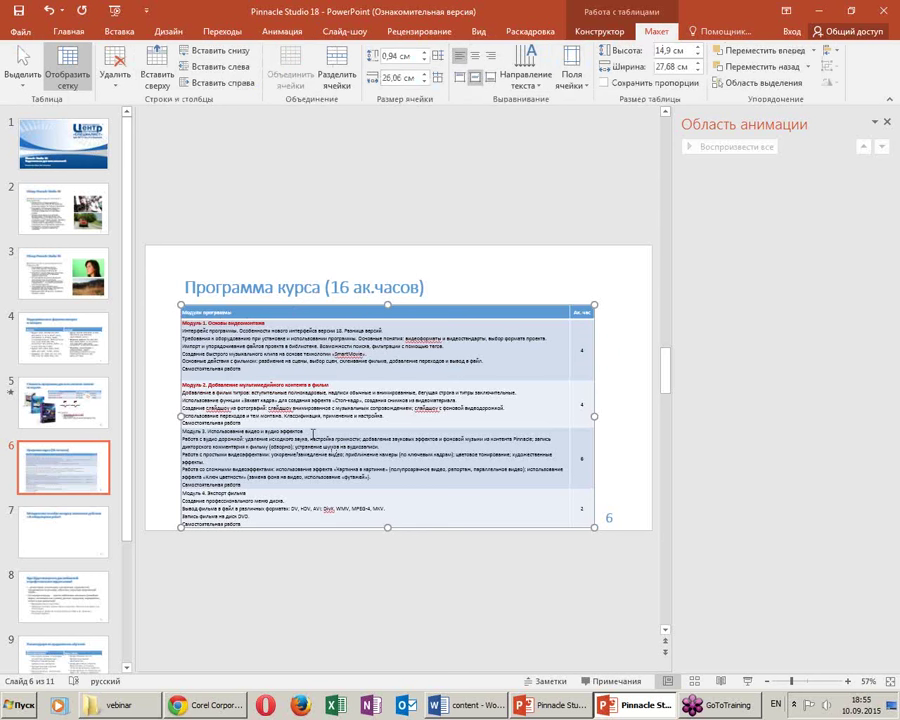
Make the Модуль 3 and Модуль 4 headings bold red and close the Animation pane
left_click_drag(313, 433, 181, 431)
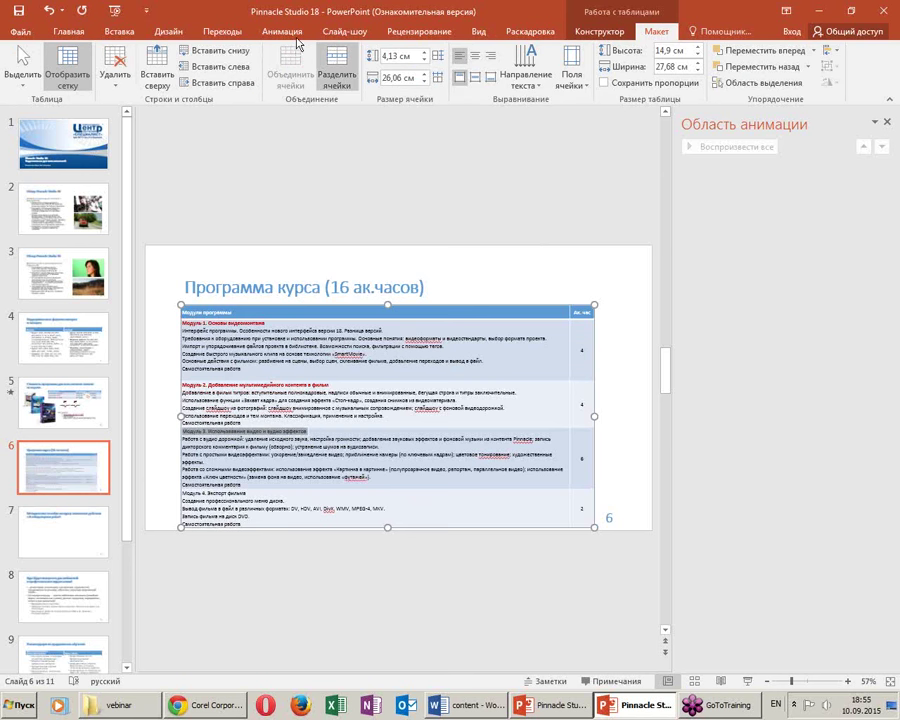
left_click(69, 31)
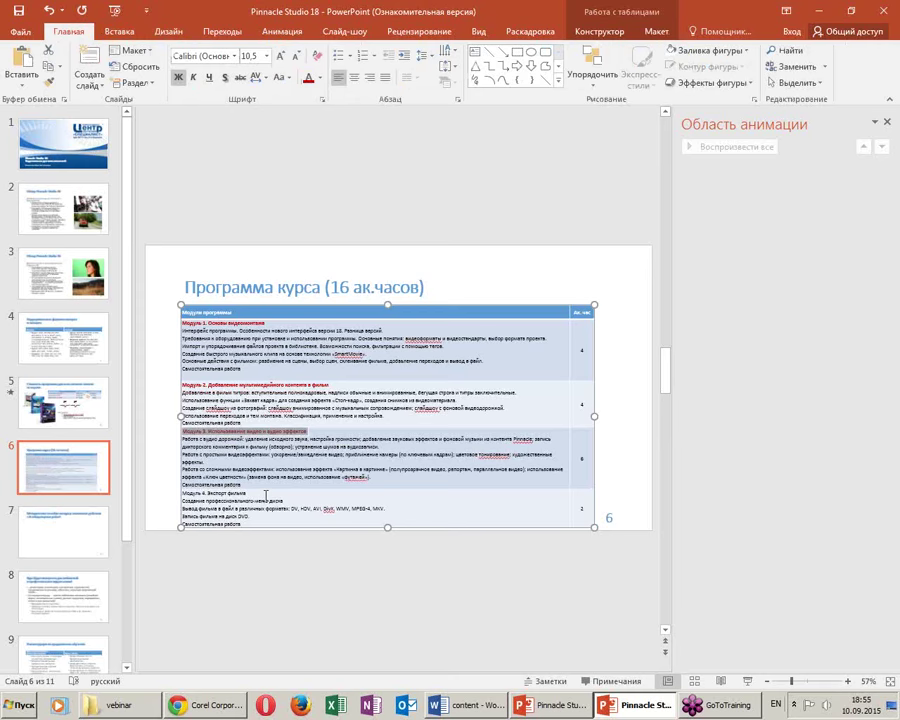
left_click_drag(266, 495, 156, 490)
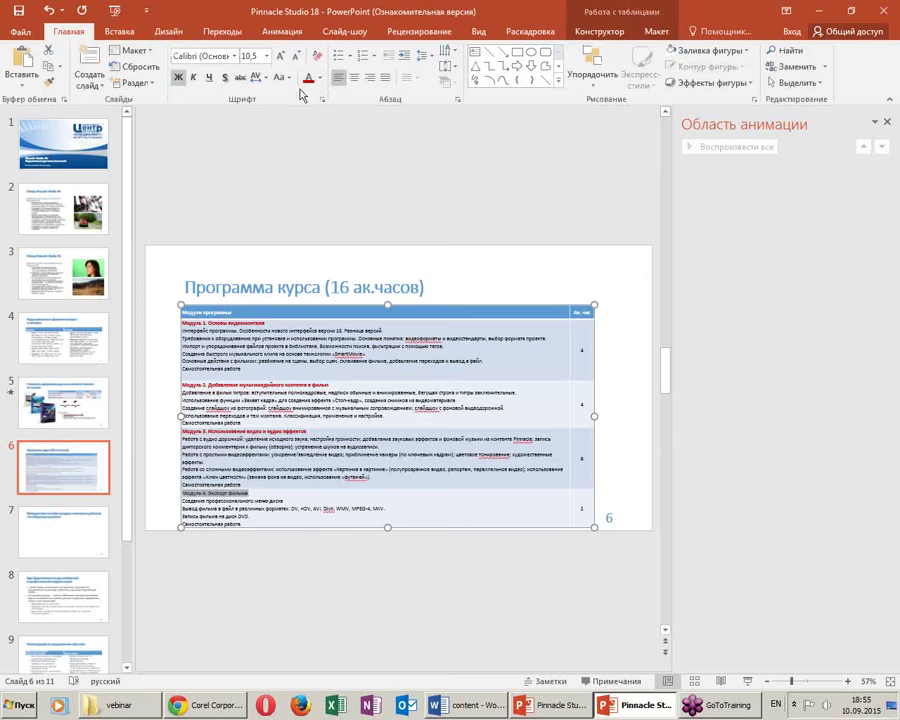
left_click(887, 123)
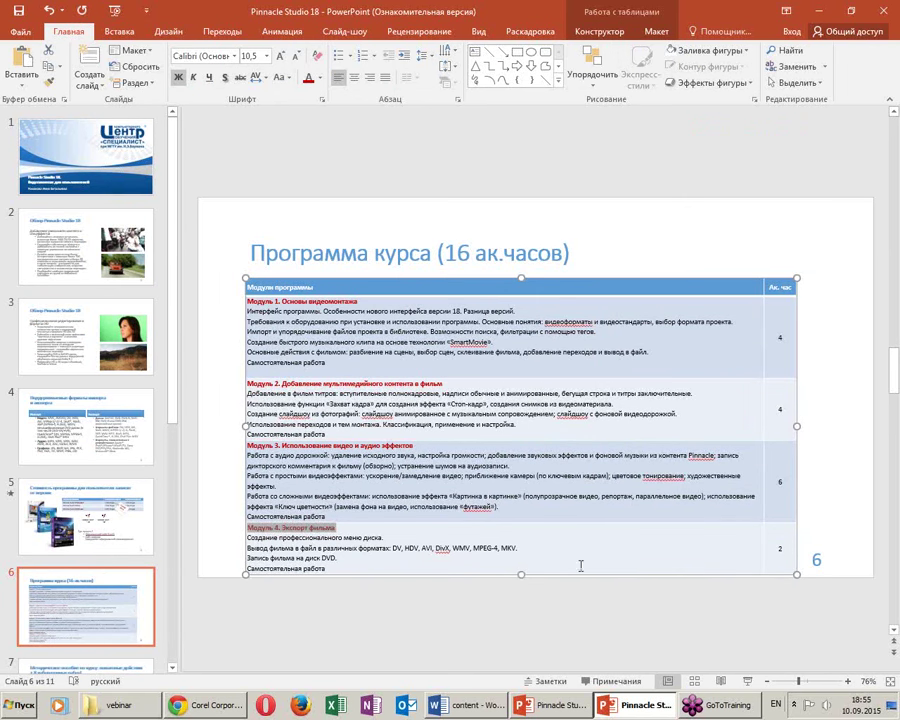
Shorten the Module 1 row slightly and number its description lines in the 1. 2. 3. style
left_click(366, 370)
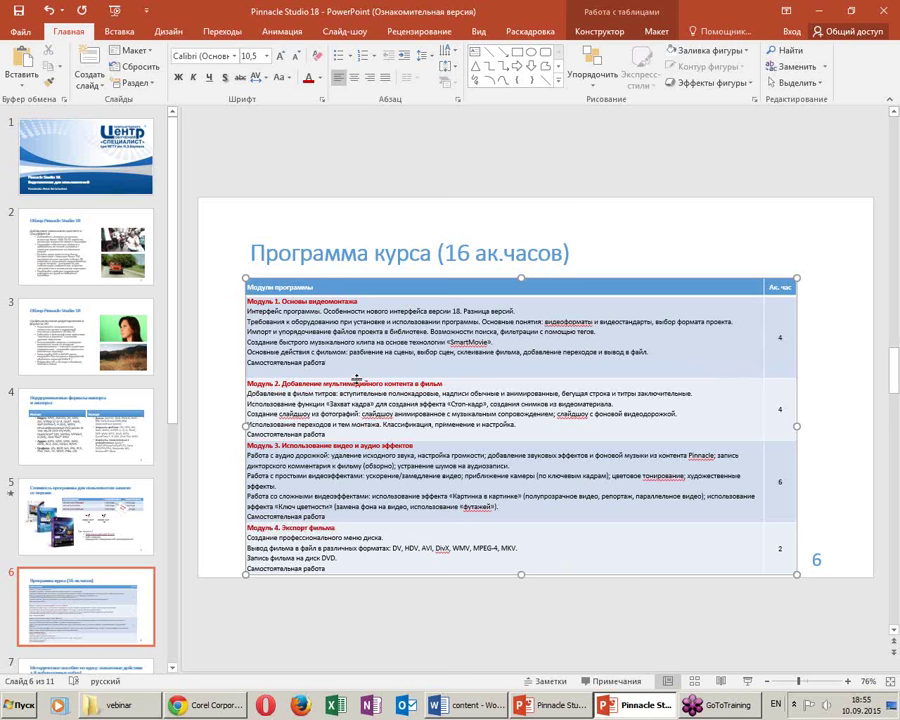
left_click_drag(357, 372, 361, 369)
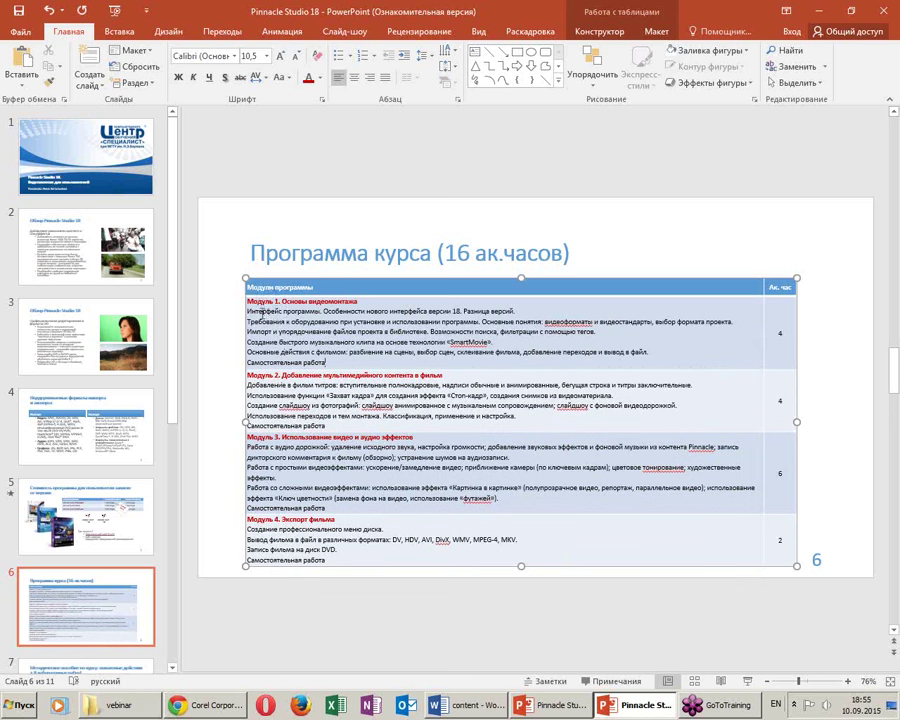
left_click_drag(261, 313, 369, 355)
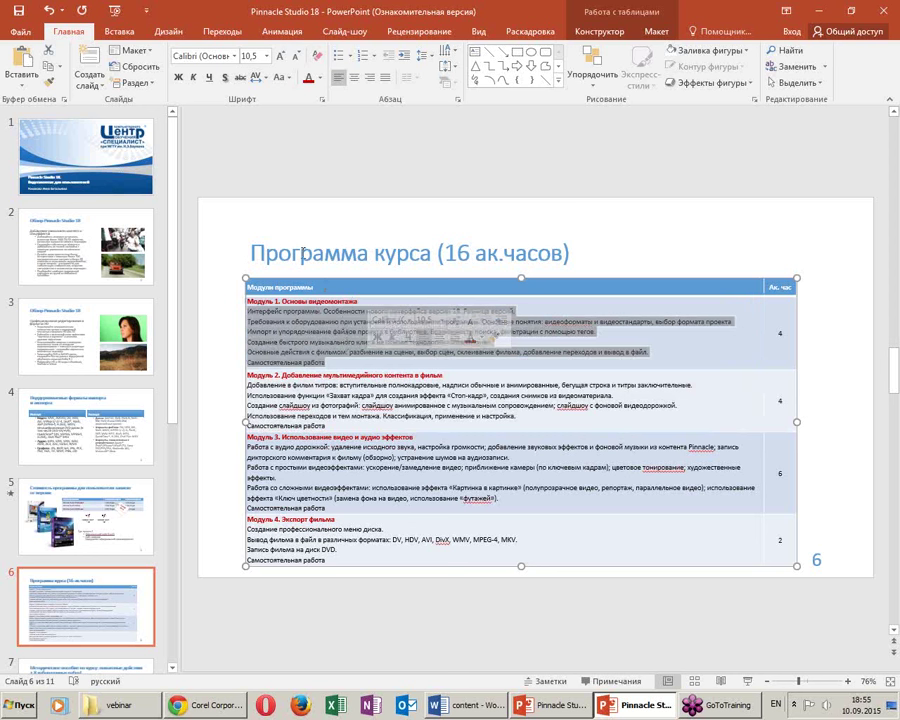
left_click(361, 60)
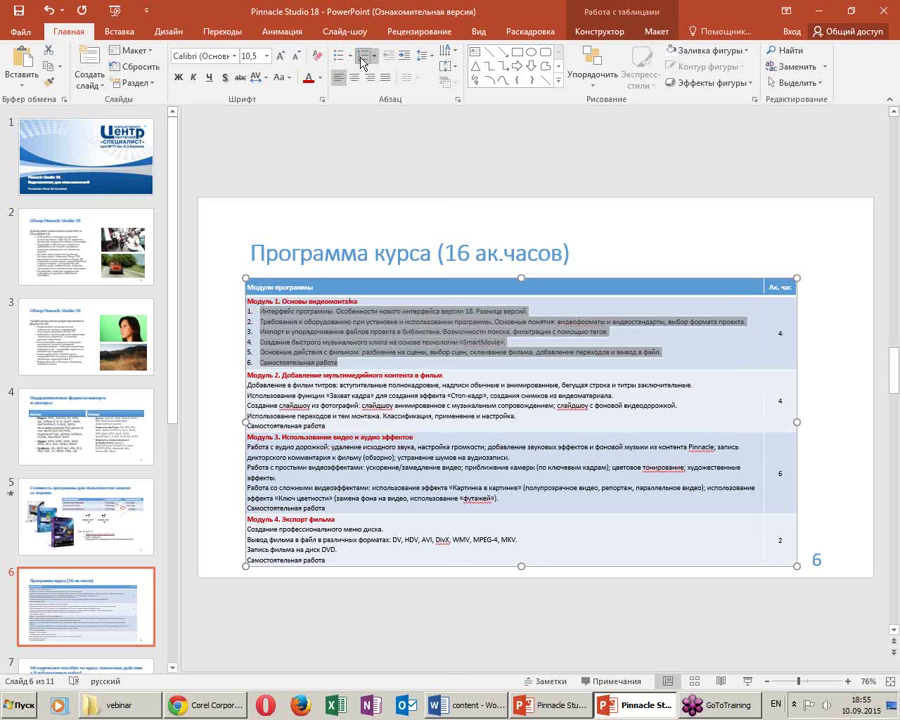
left_click(372, 57)
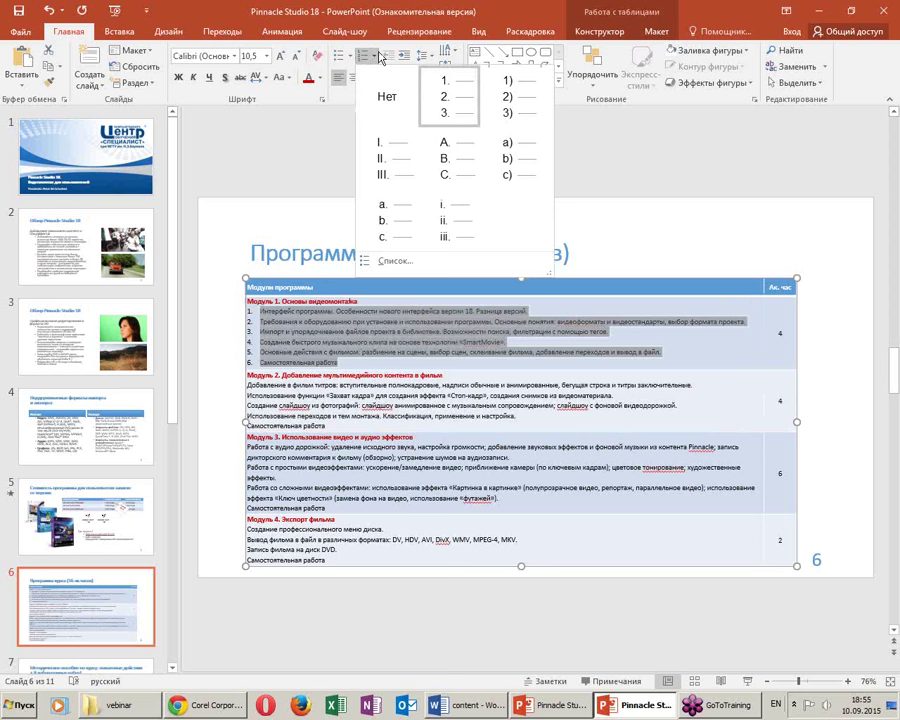
left_click(451, 101)
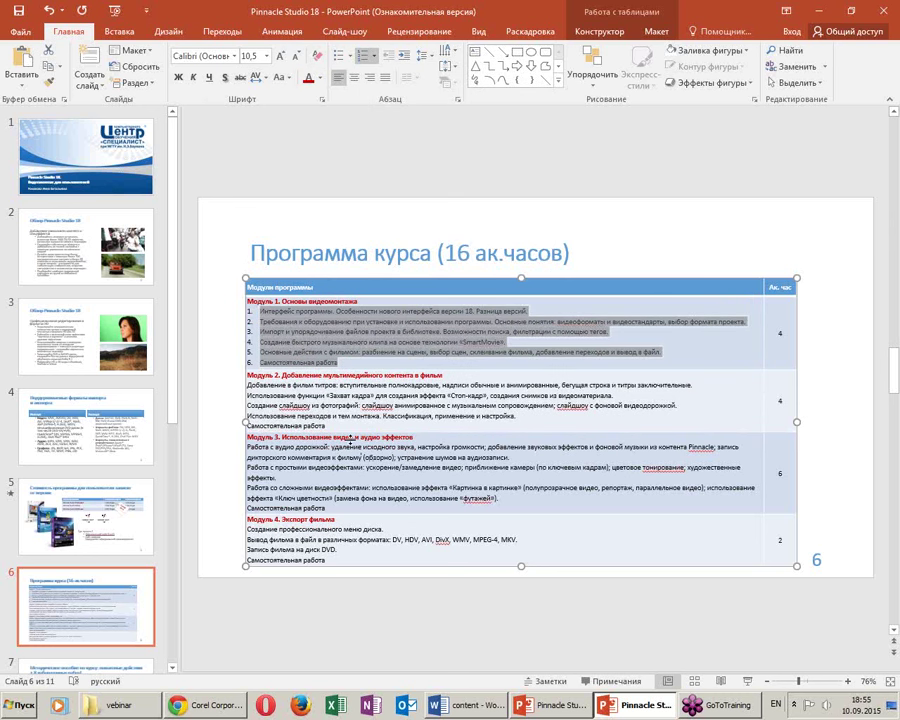
Apply the same numbering to the Module 2, Module 3 and Module 4 description lines
left_click_drag(328, 425, 247, 382)
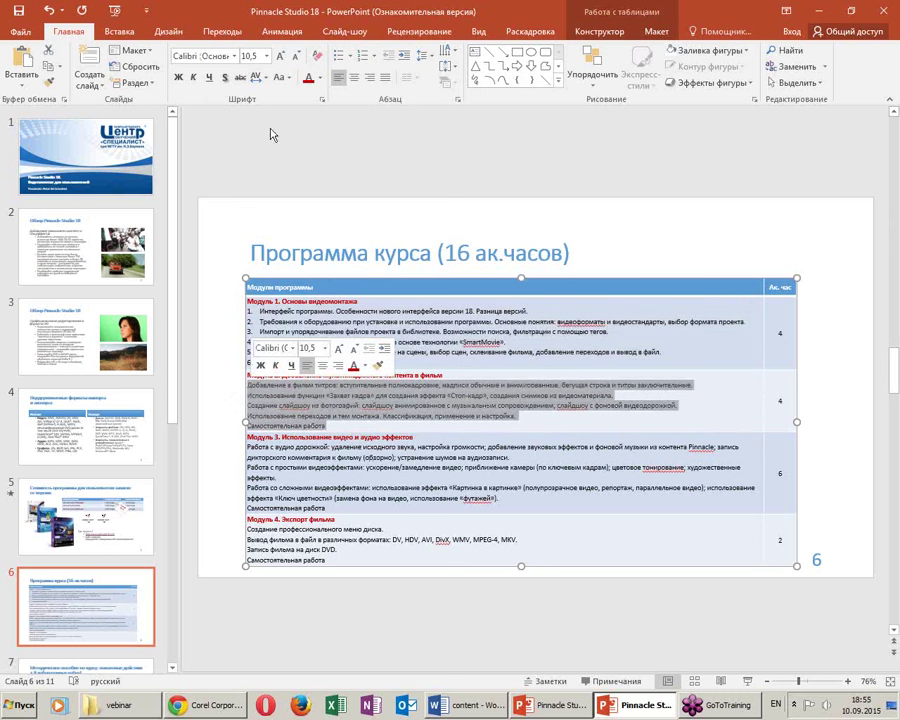
left_click(365, 57)
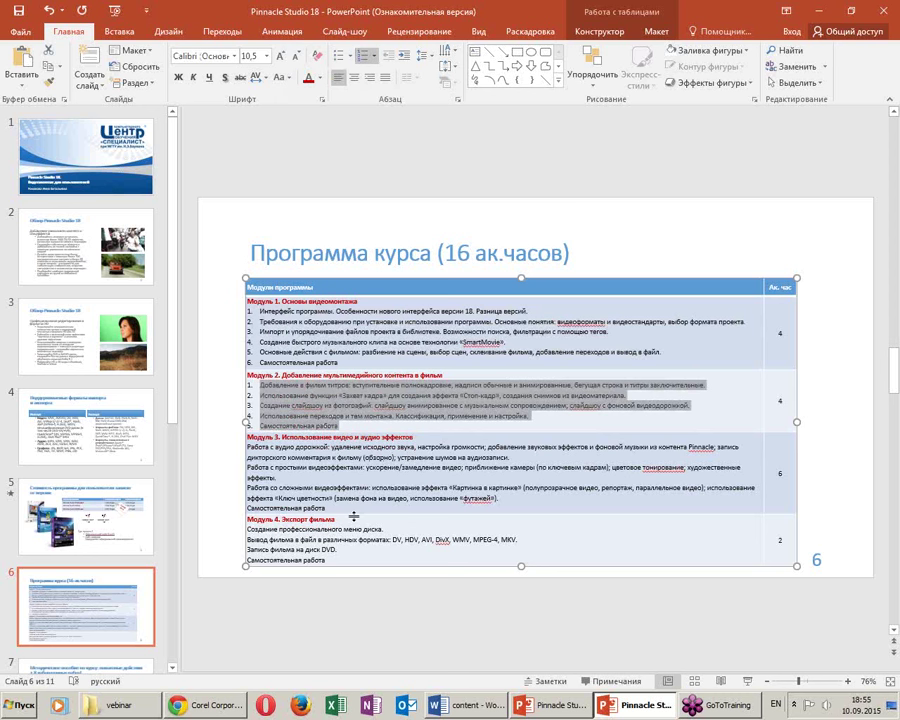
left_click_drag(410, 512, 237, 449)
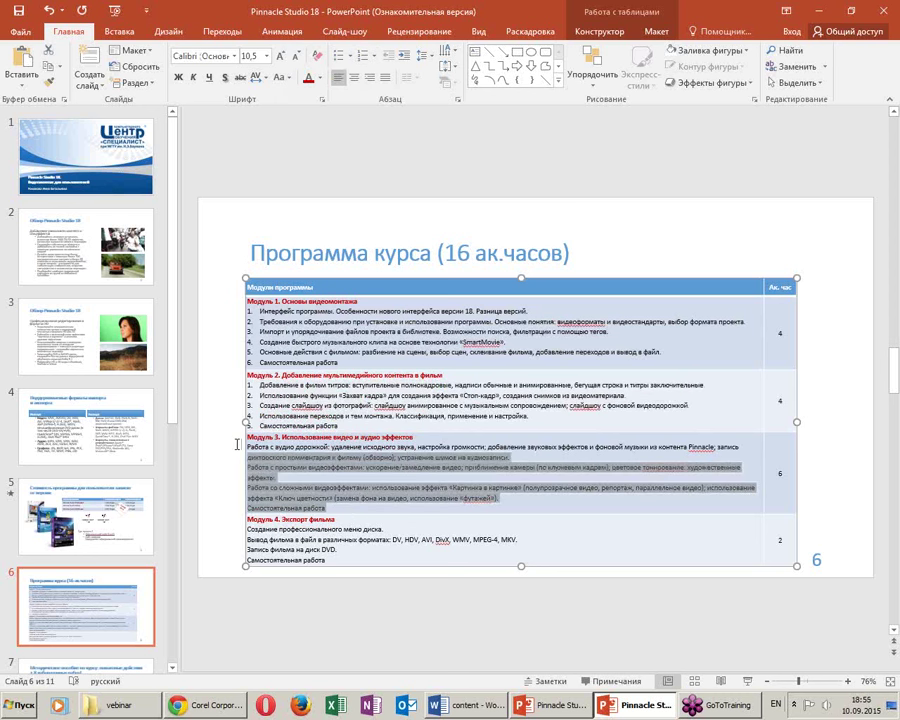
left_click(365, 57)
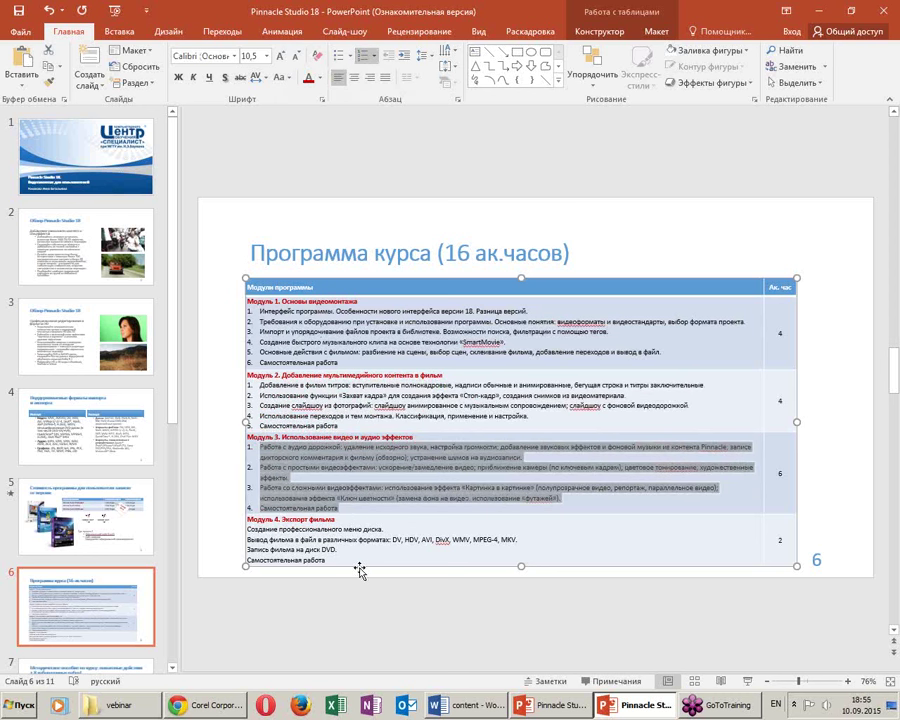
left_click_drag(337, 564, 240, 528)
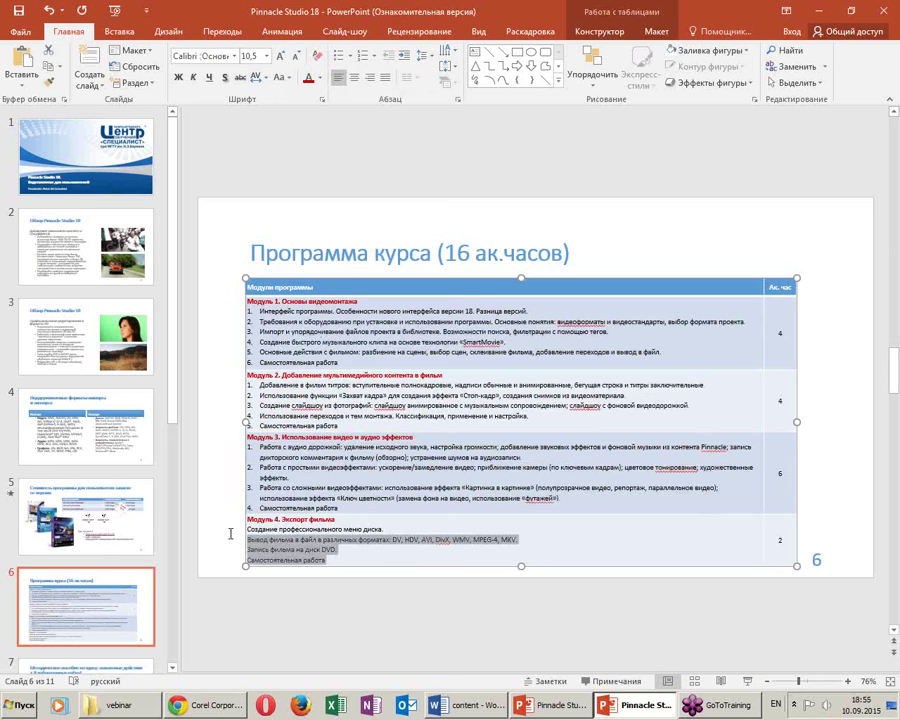
left_click(365, 57)
left_click(632, 205)
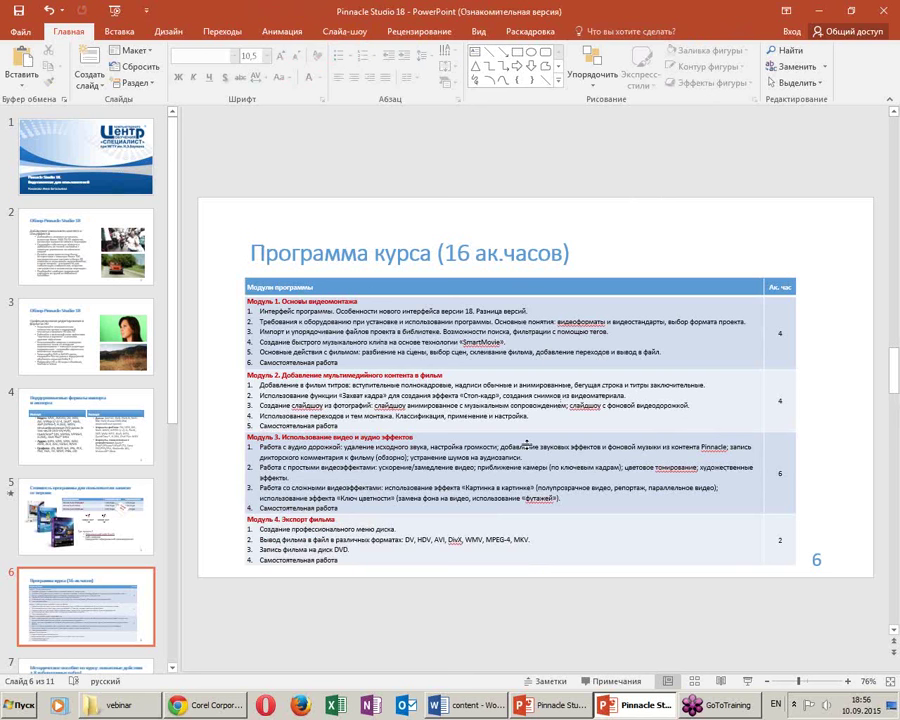
left_click(120, 31)
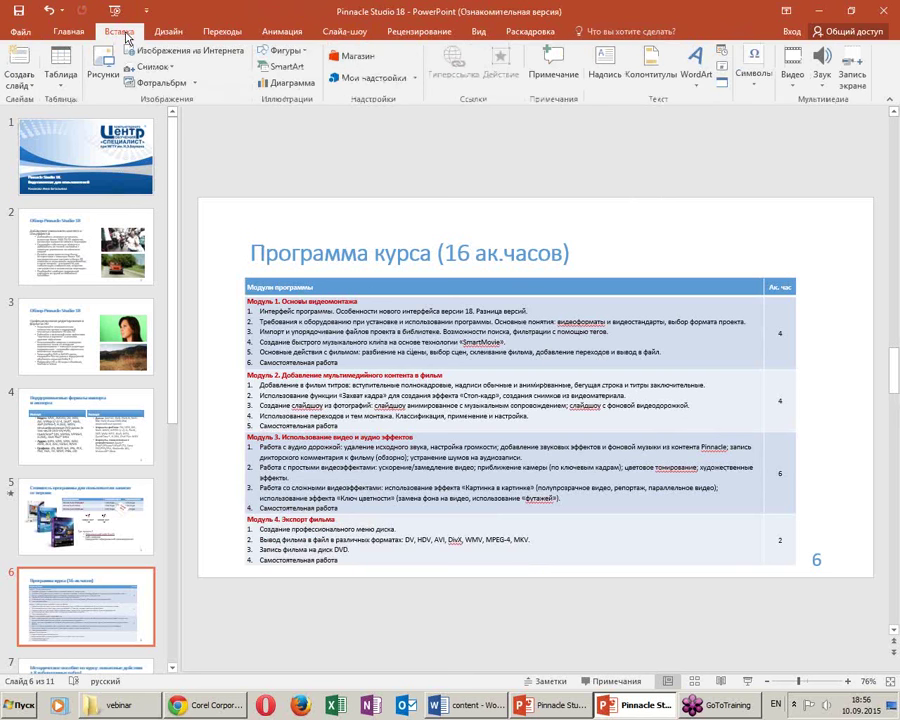
Insert the girl1 photo, place it at the slide's right edge, and send it behind the table
left_click(103, 70)
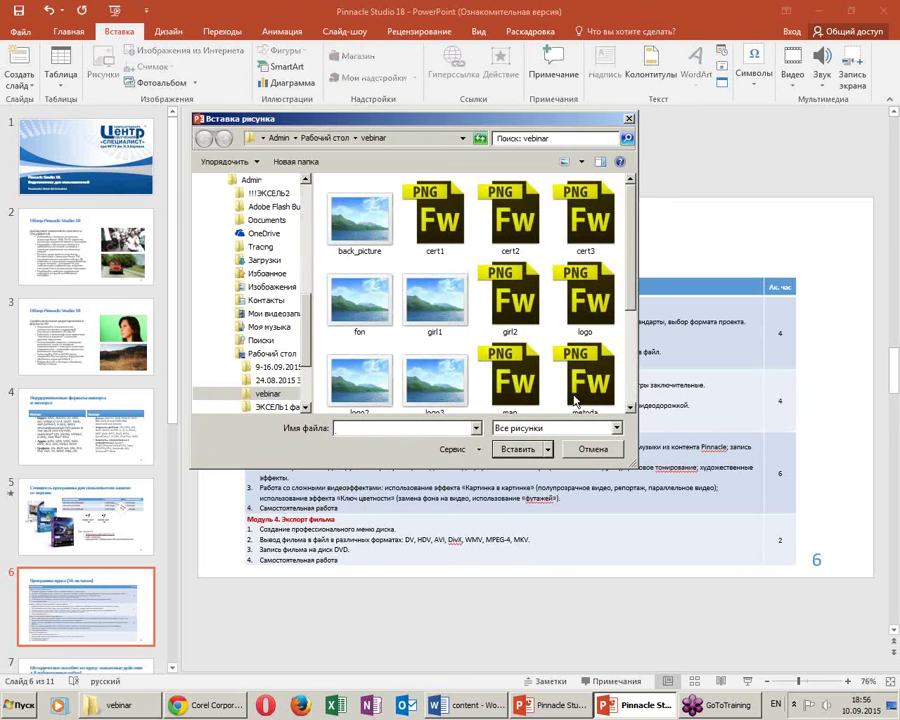
left_click(434, 292)
double_click(434, 292)
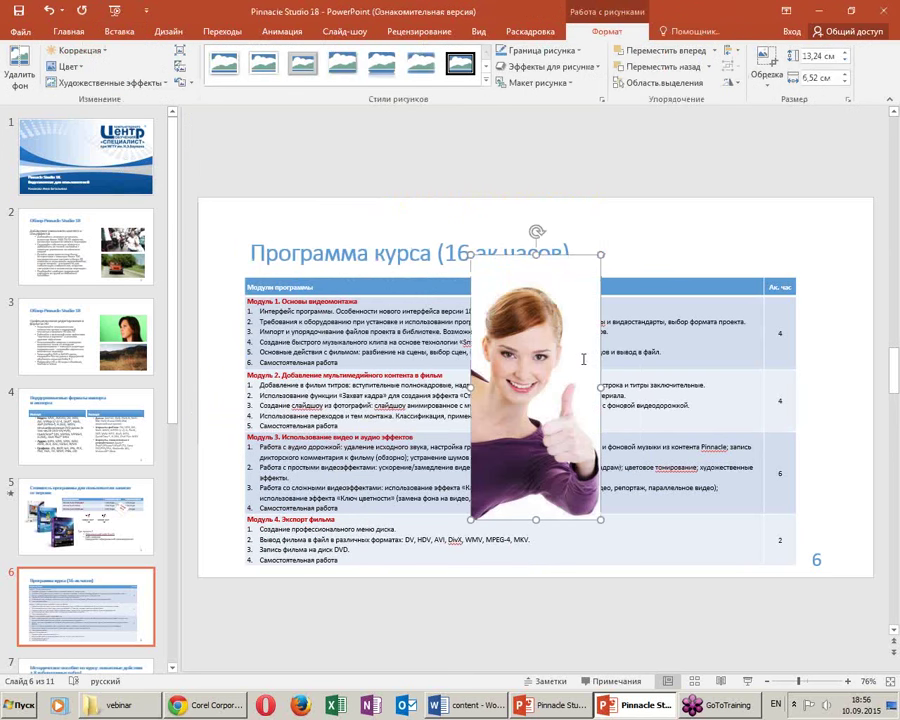
left_click_drag(576, 356, 820, 372)
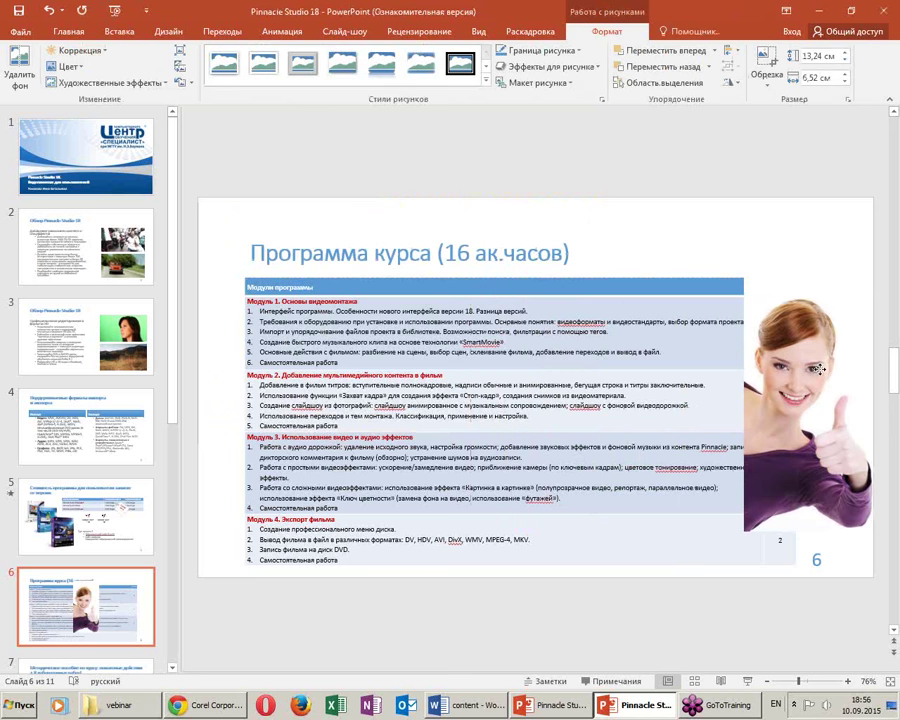
left_click(820, 372)
right_click(820, 374)
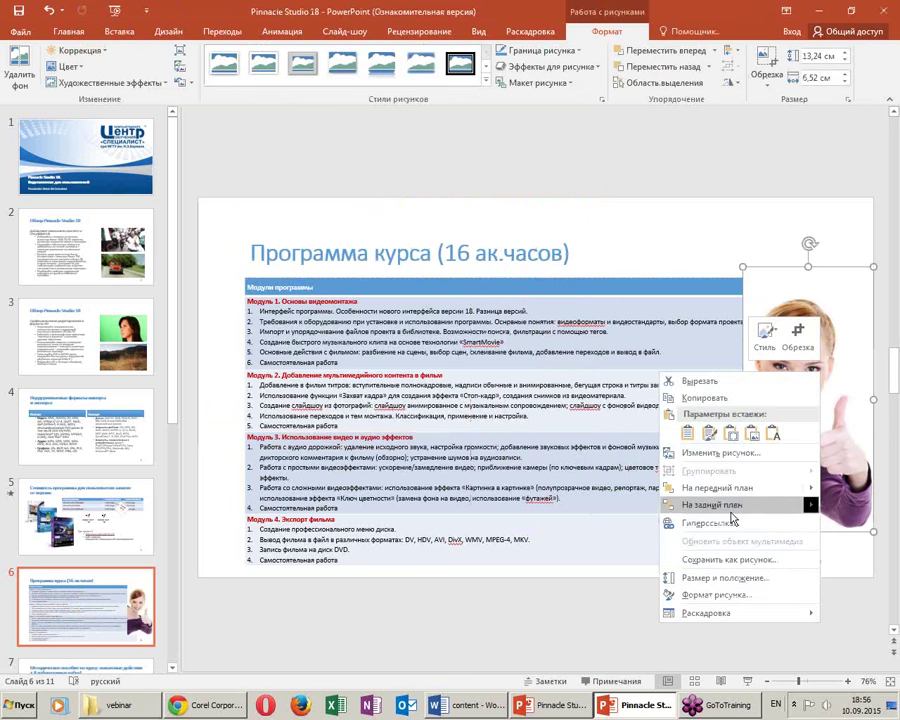
left_click(740, 505)
Shift the table left and narrow it so the girl1 photo shows
left_click(607, 307)
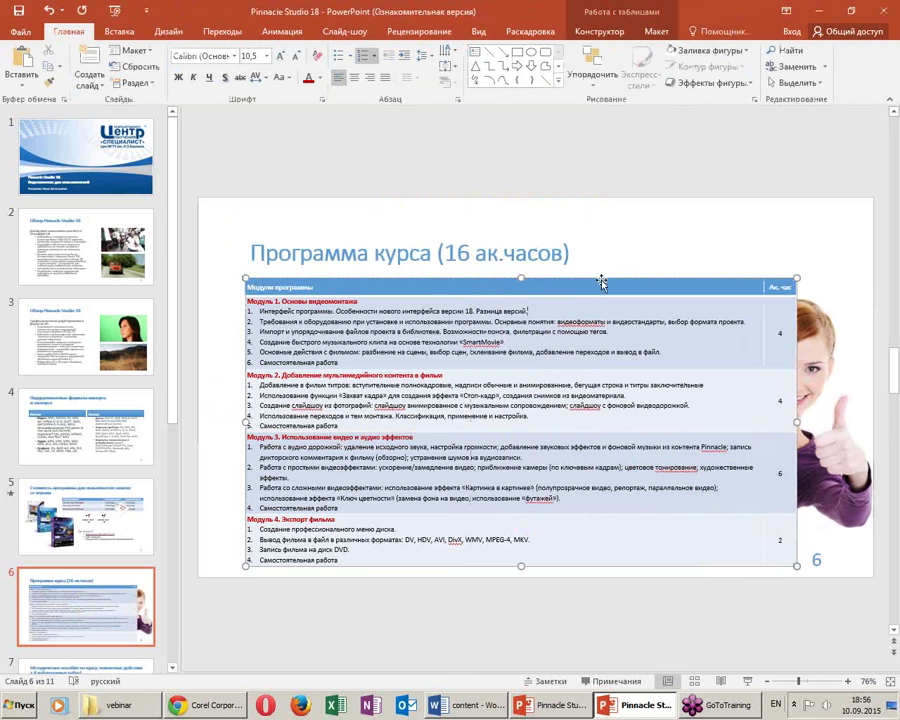
left_click_drag(601, 280, 566, 275)
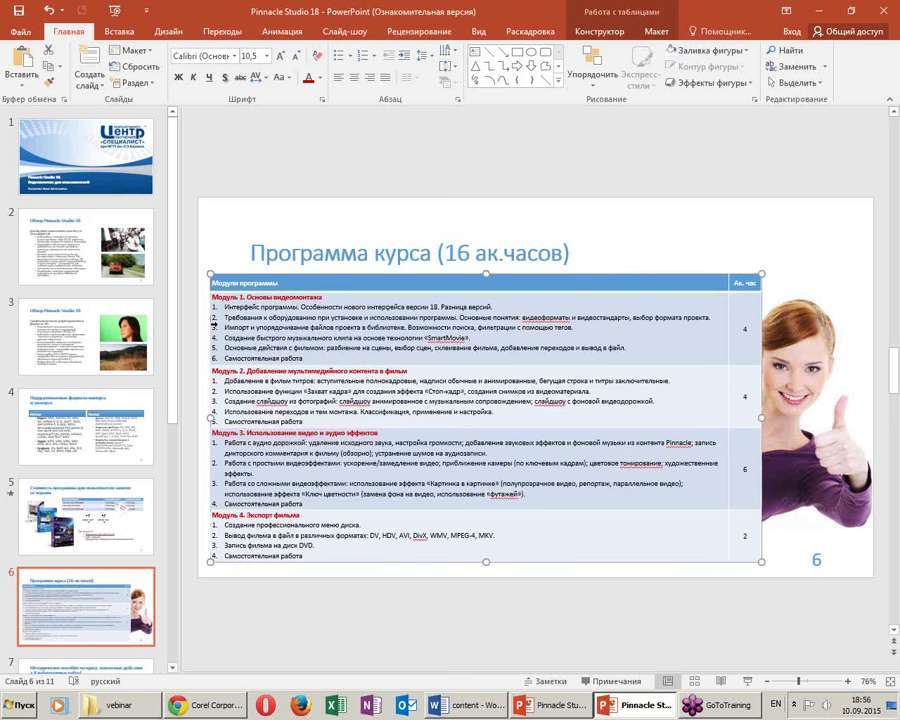
key("ctrl+a")
left_click_drag(233, 413, 246, 413)
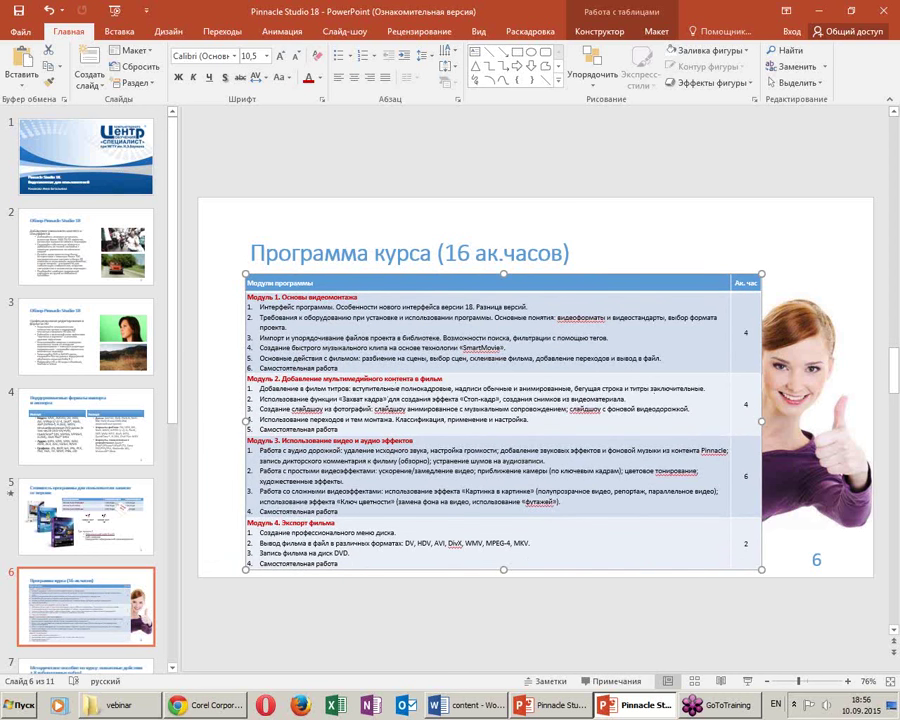
left_click(570, 628)
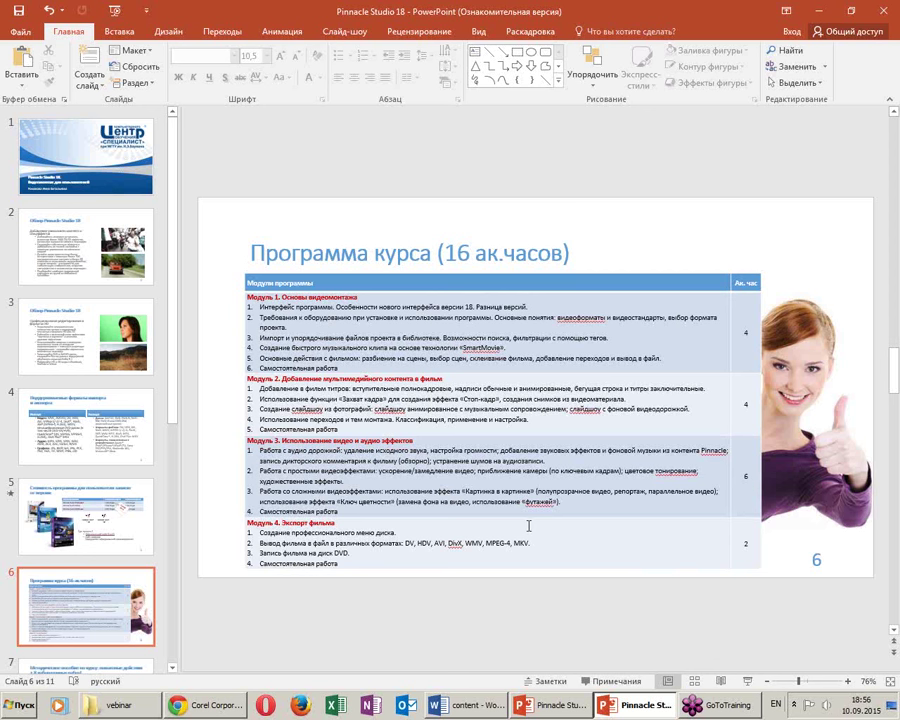
left_click(457, 256)
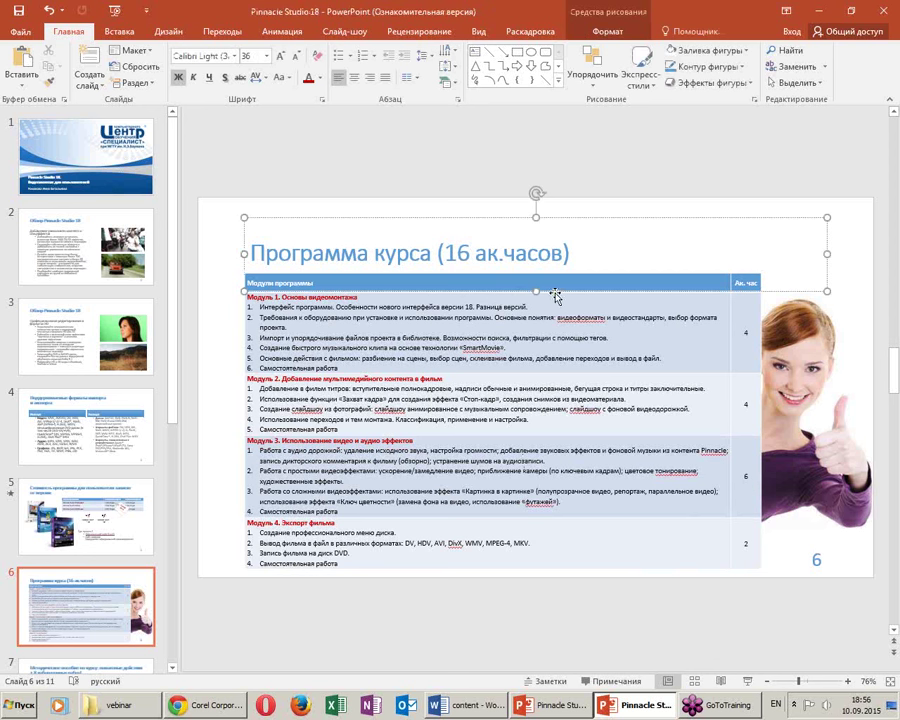
left_click(224, 333)
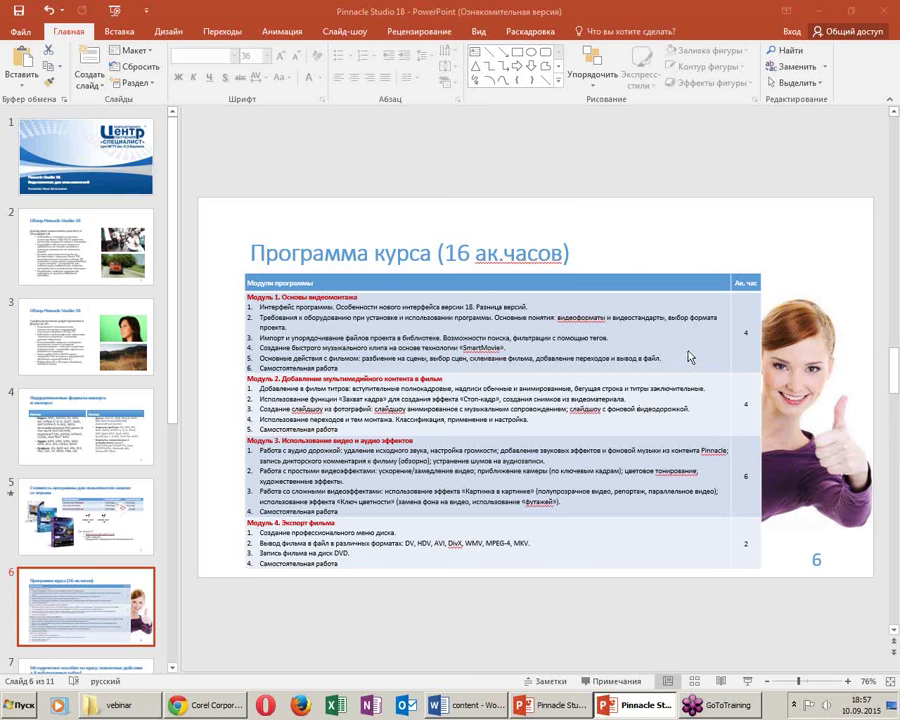
scroll(76, 606, "down", 2)
left_click(76, 610)
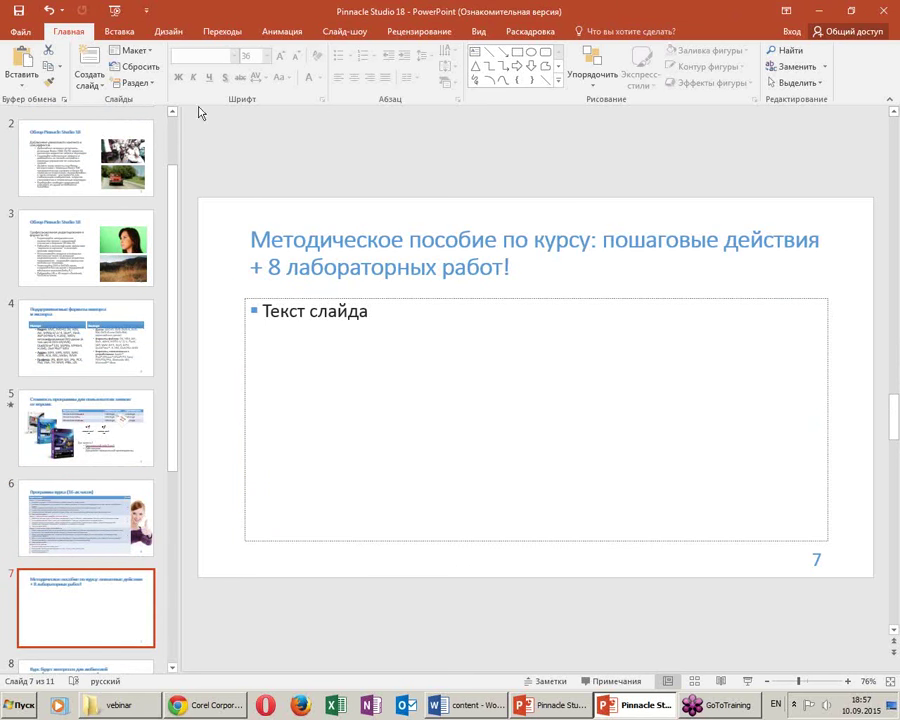
Switch slide 7 to Title Only and insert the metoda screenshot grid below the title
left_click(122, 53)
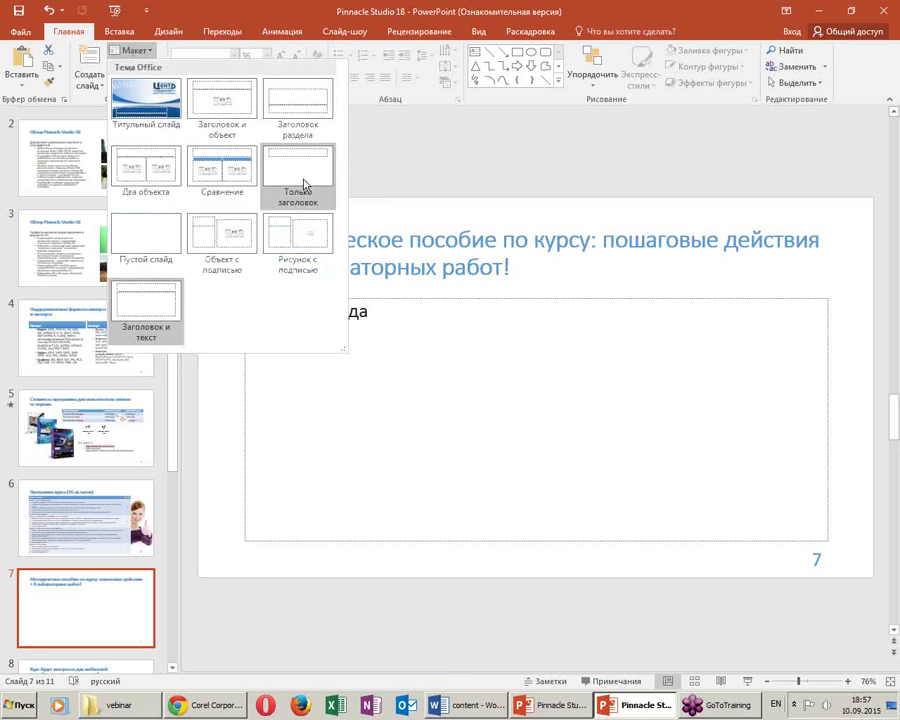
left_click(298, 168)
left_click(116, 31)
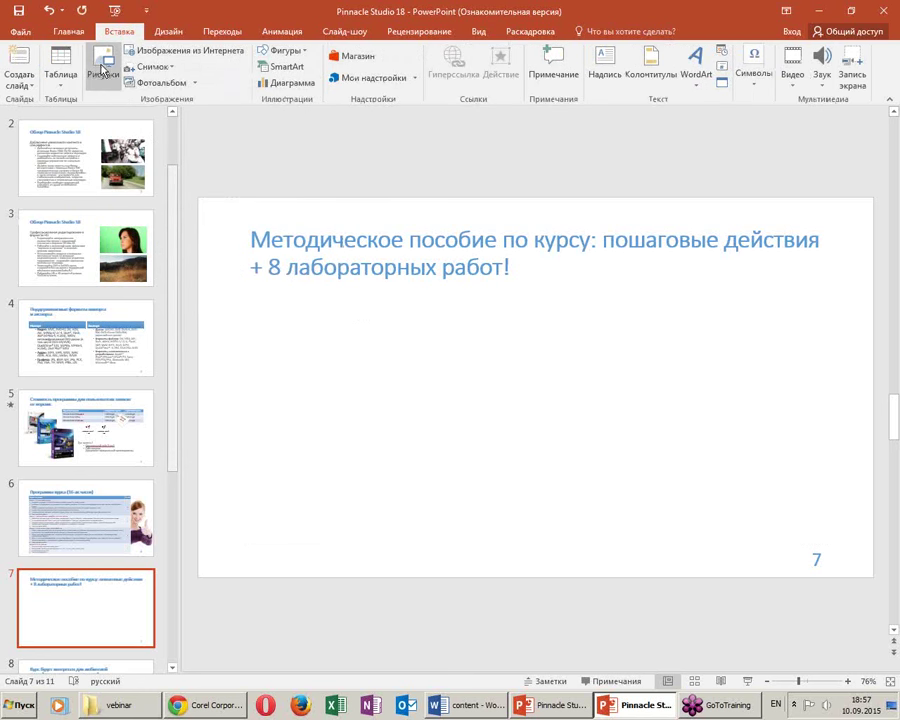
left_click(103, 65)
left_click(456, 388)
scroll(456, 388, "down", 1)
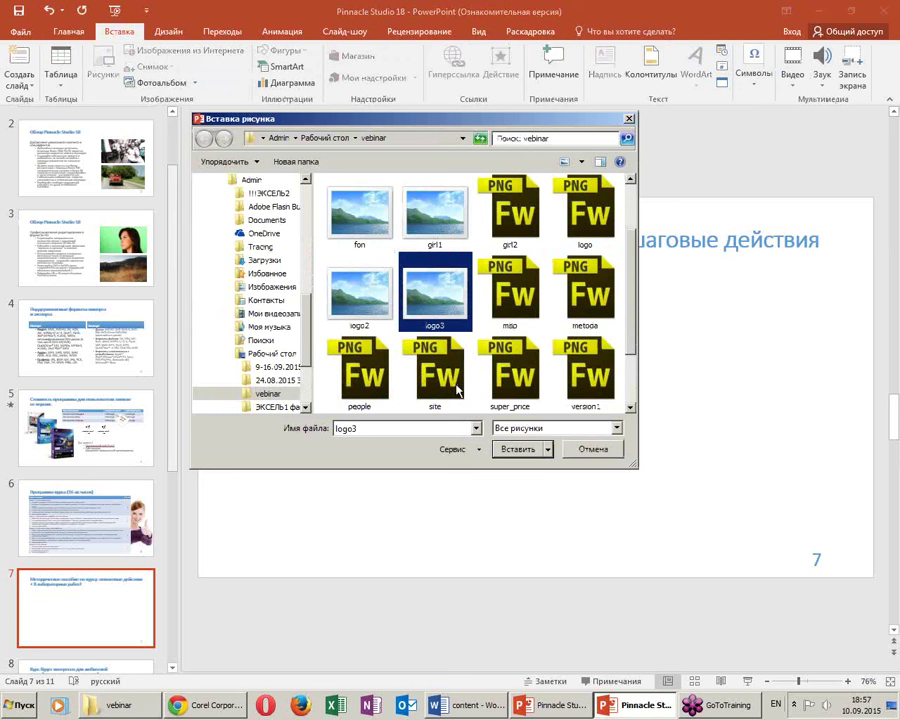
scroll(458, 372, "down", 1)
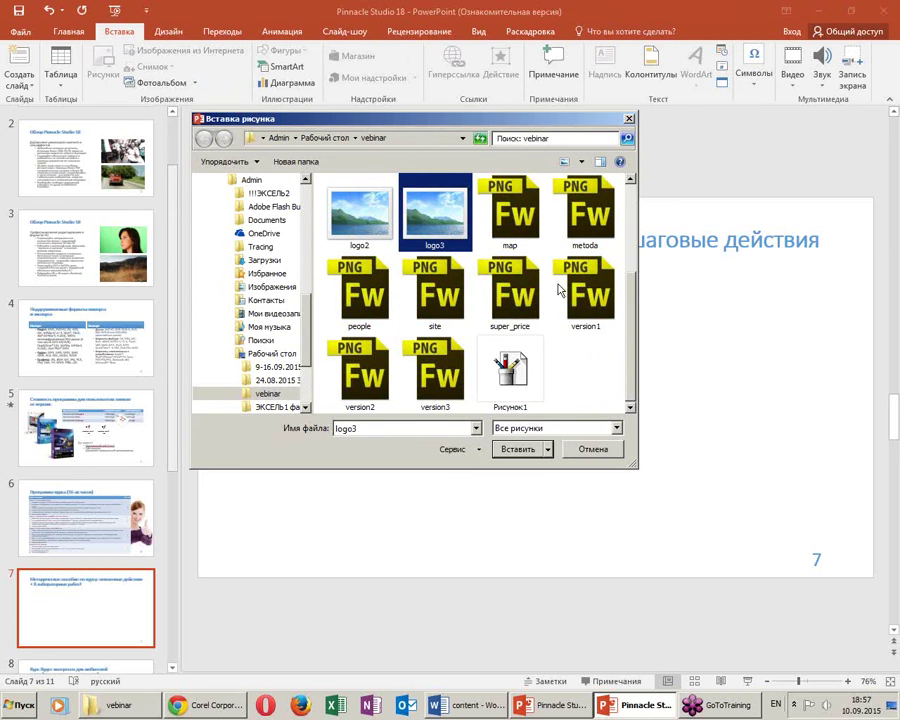
double_click(584, 222)
left_click_drag(587, 364, 549, 399)
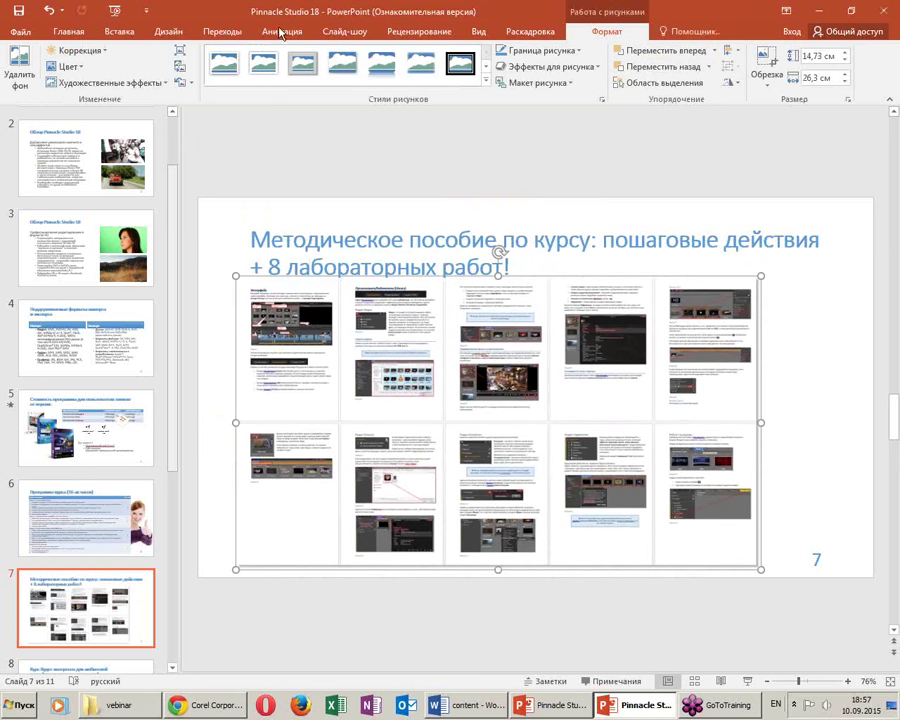
Insert the girl2 photo, send it to back, and shrink it from its top-left corner
left_click(111, 37)
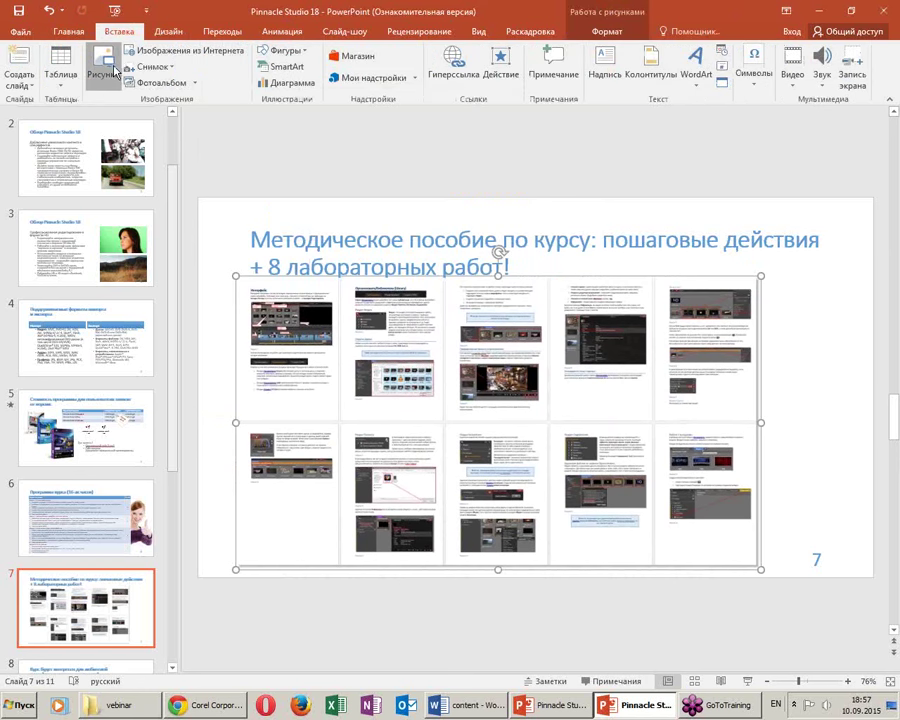
left_click(103, 70)
double_click(519, 306)
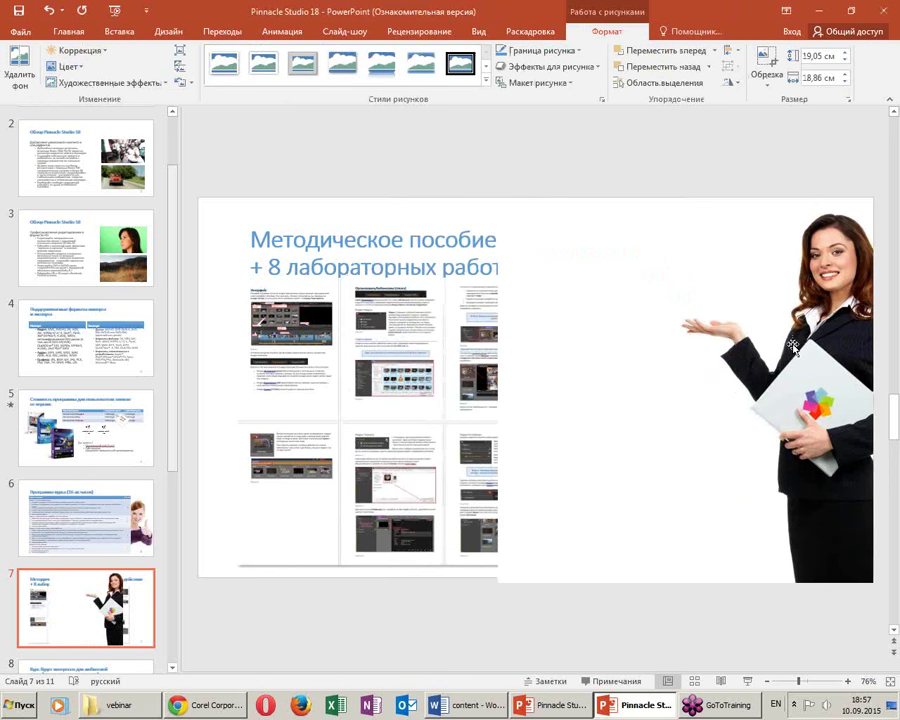
right_click(633, 345)
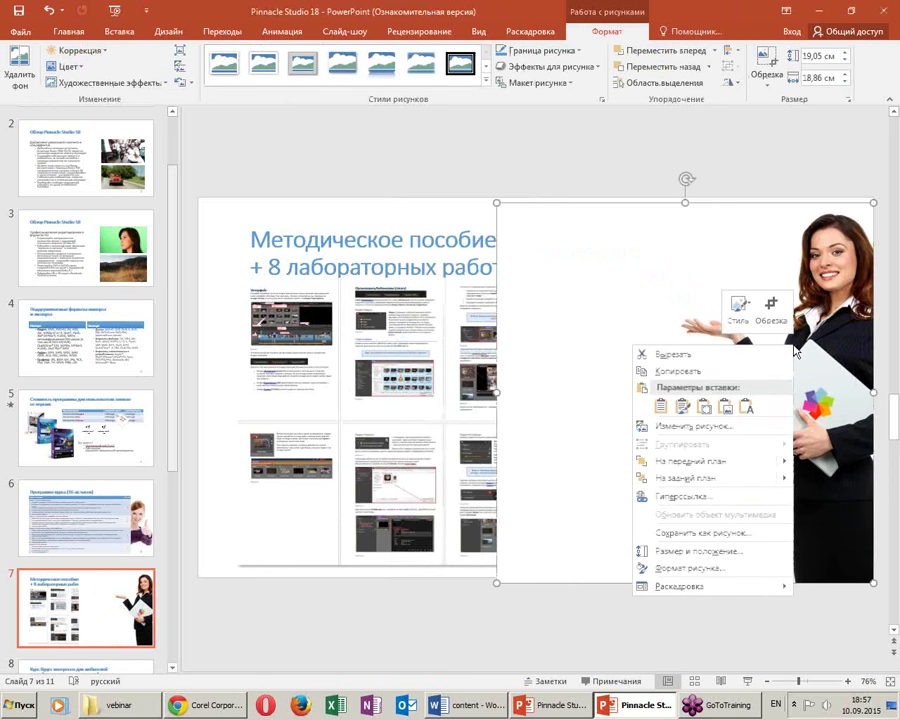
left_click(683, 478)
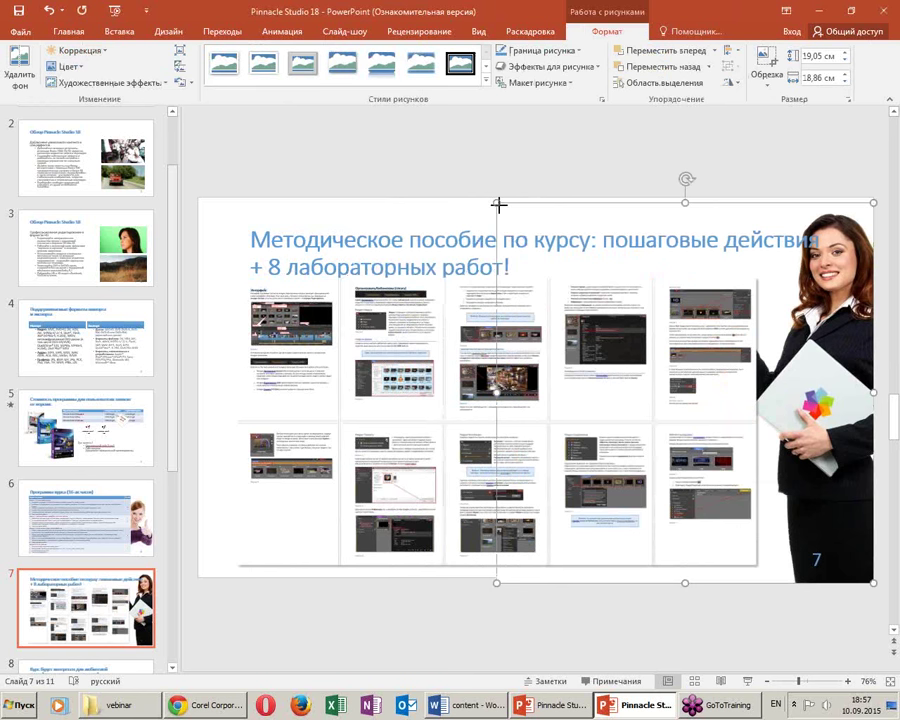
left_click_drag(497, 204, 511, 216)
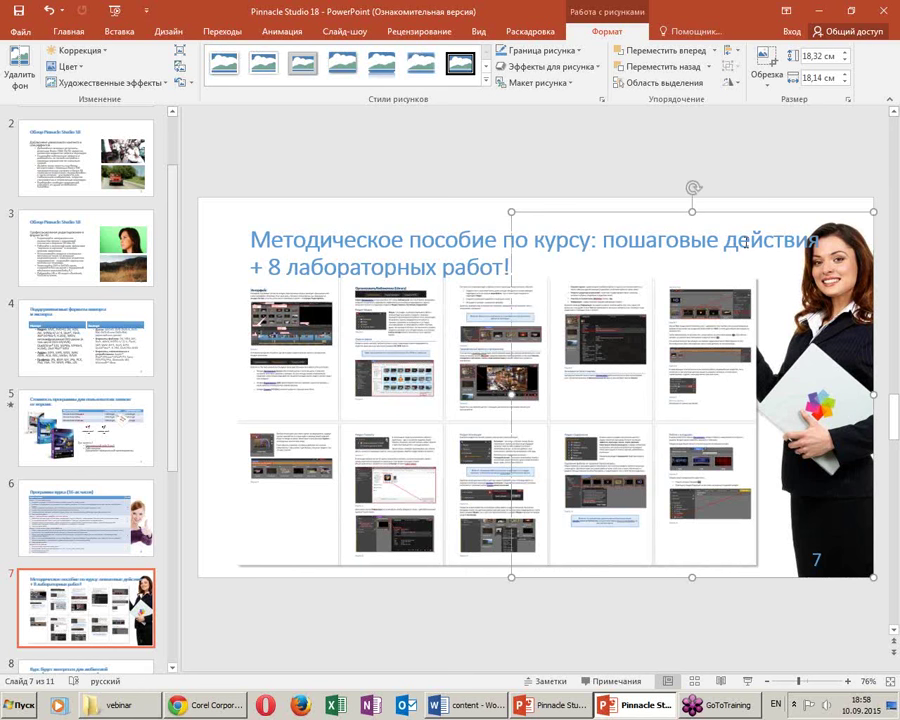
left_click(745, 242)
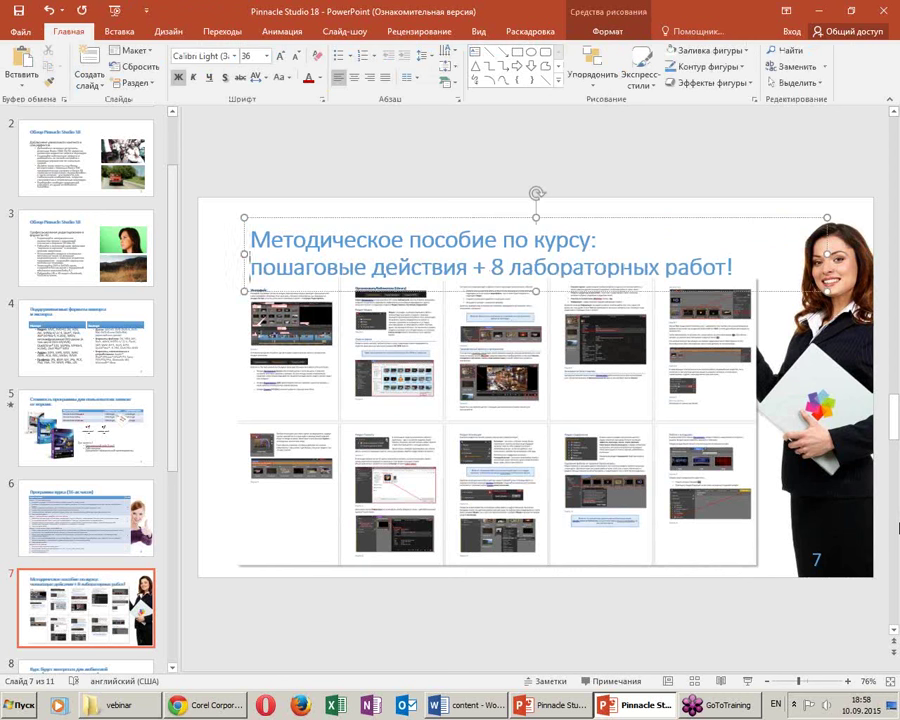
Finish the slide 7 title, compare with slides 7–8 in the other deck, and go to slide 8
left_click(480, 118)
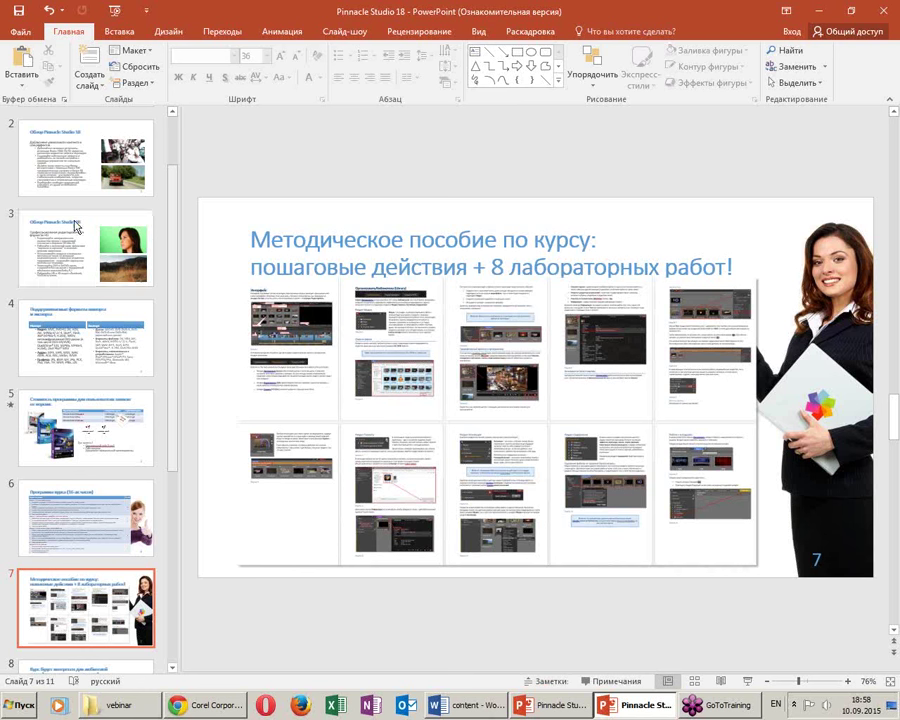
scroll(112, 626, "down", 1)
scroll(112, 626, "down", 2)
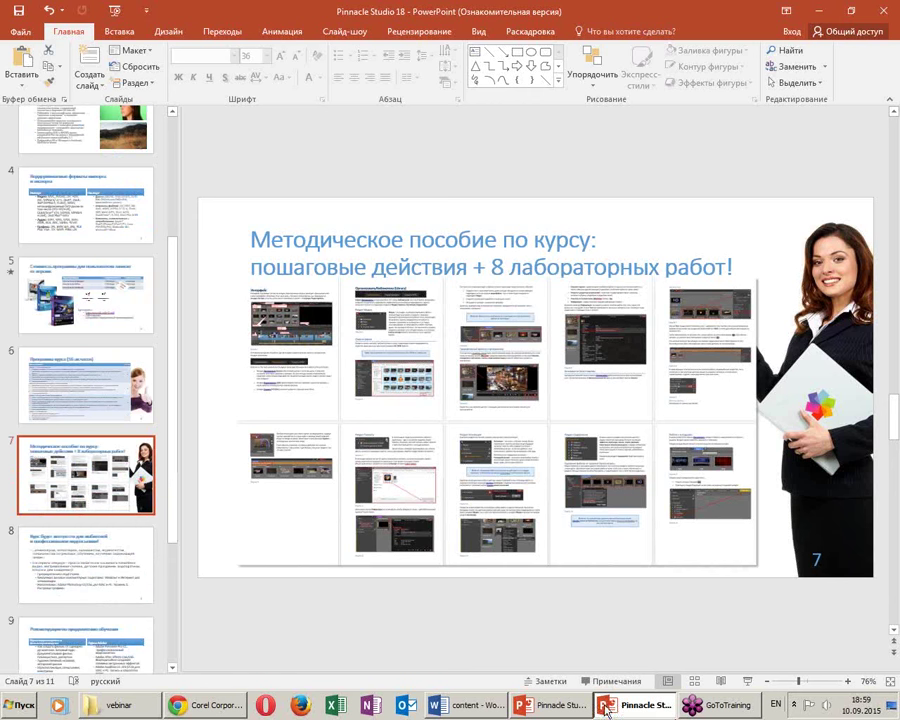
left_click(567, 712)
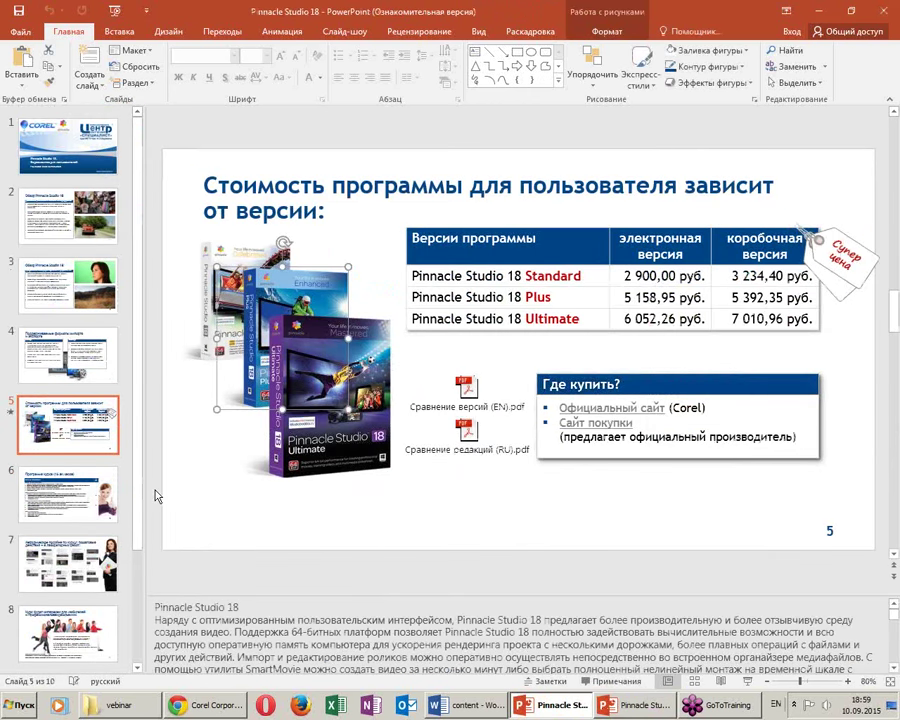
left_click(90, 567)
scroll(70, 560, "down", 1)
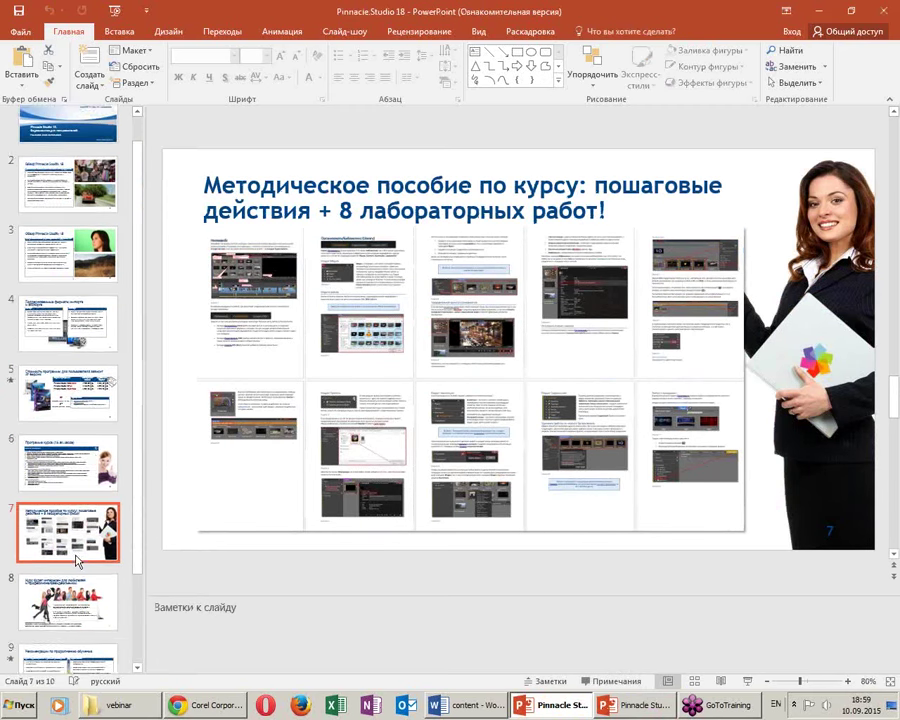
left_click(70, 565)
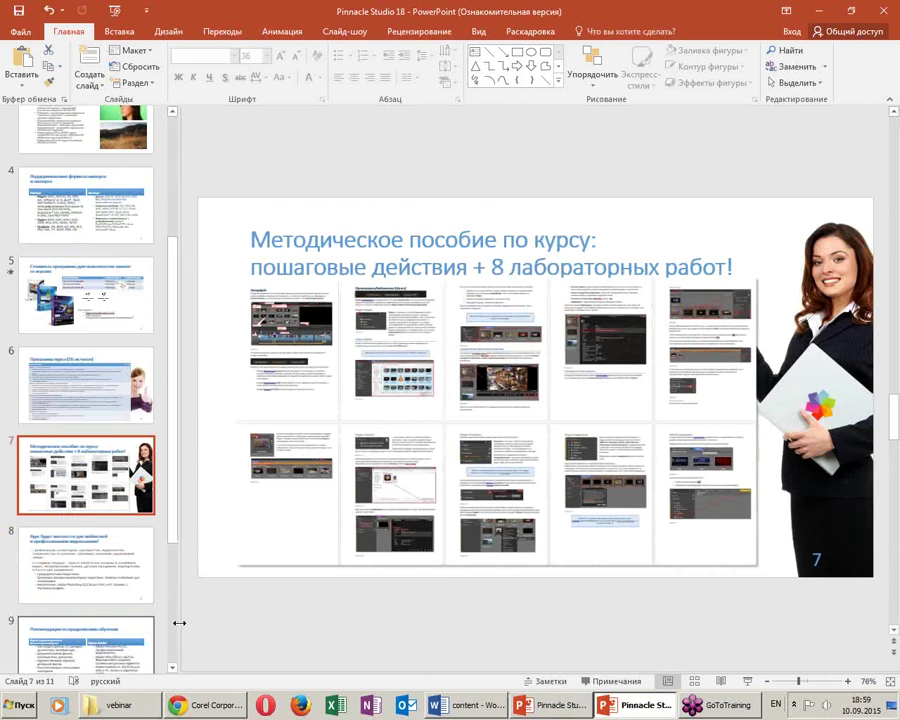
left_click(78, 580)
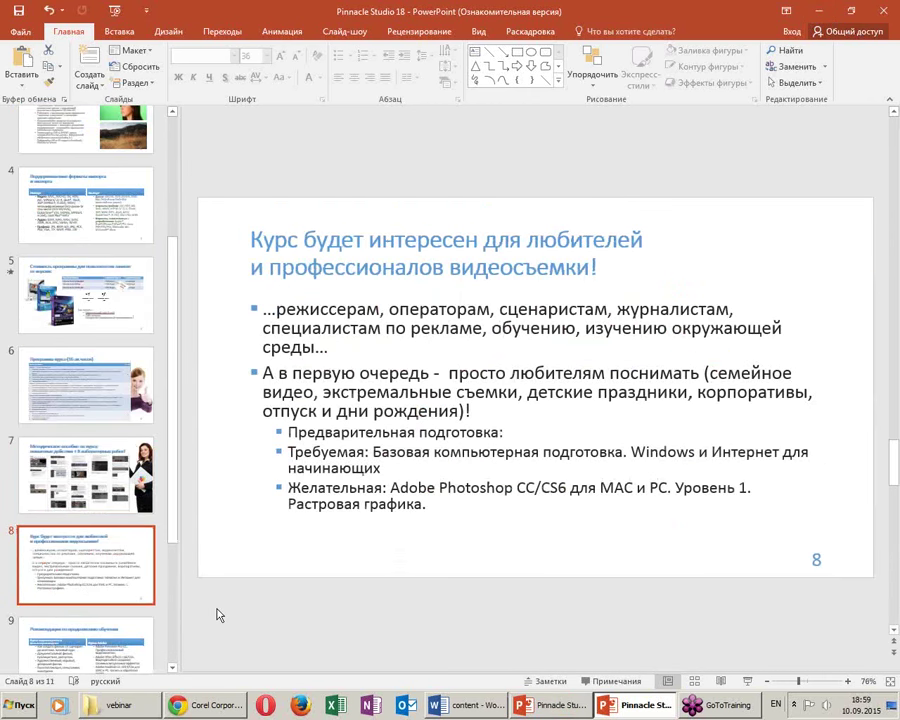
Switch slide 8 to Two Content and move the three preparation lines into the right placeholder
left_click(333, 378)
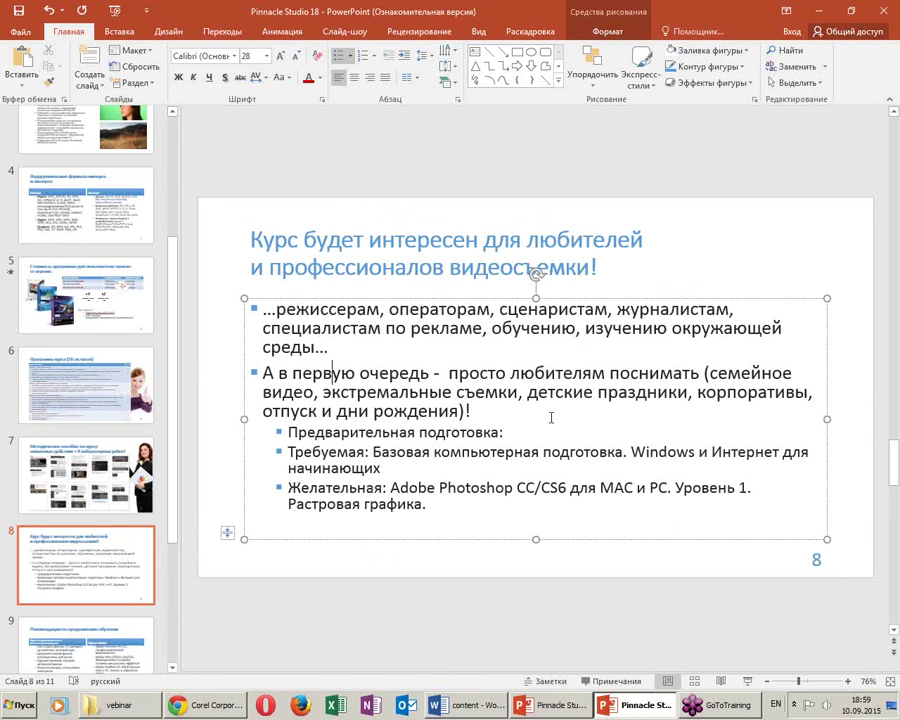
left_click(125, 52)
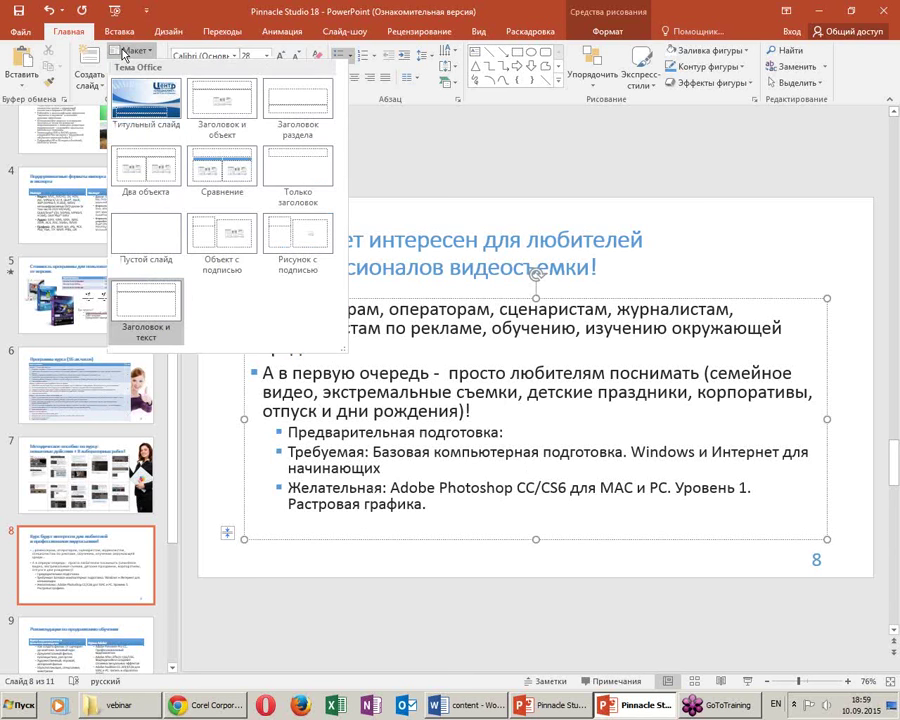
left_click(133, 180)
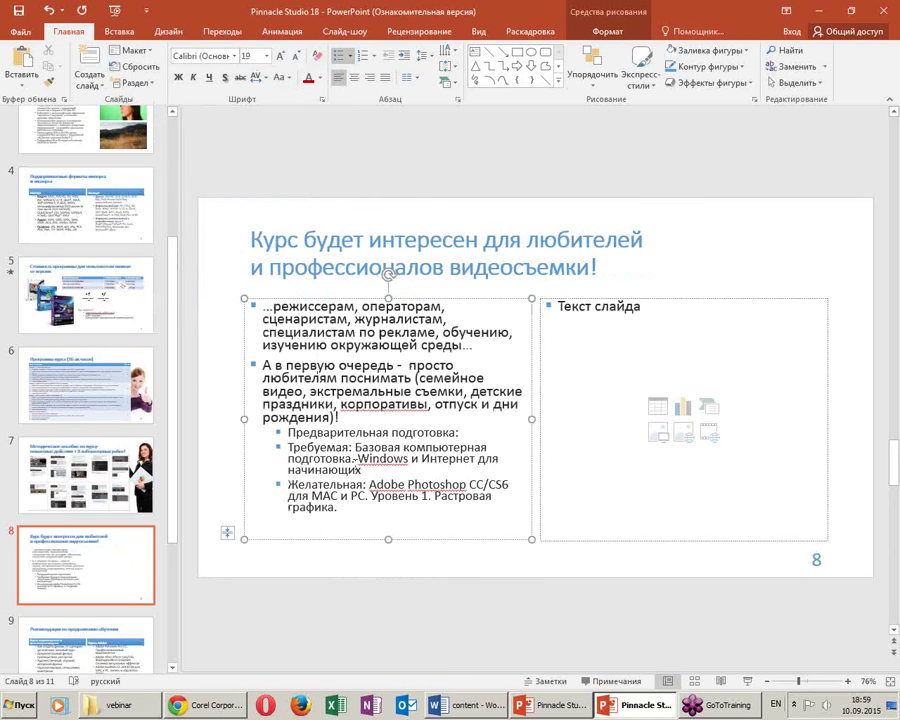
left_click_drag(287, 430, 418, 505)
key("ctrl+x")
left_click(601, 343)
key("ctrl+v")
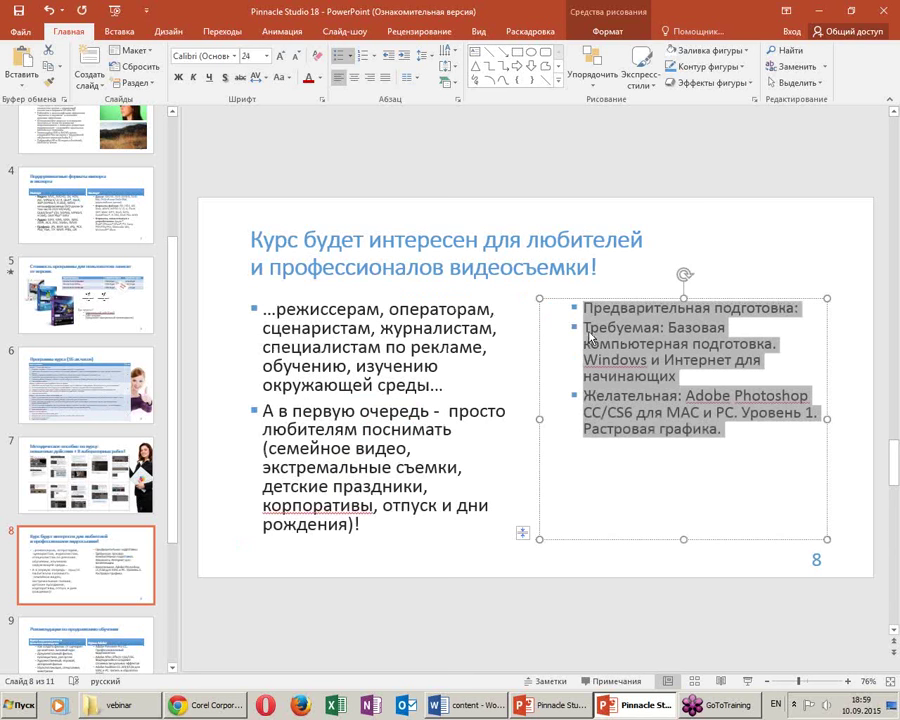
left_click(645, 359)
Promote Предварительная подготовка: one level and place its box widened across the slide bottom
left_click(580, 309)
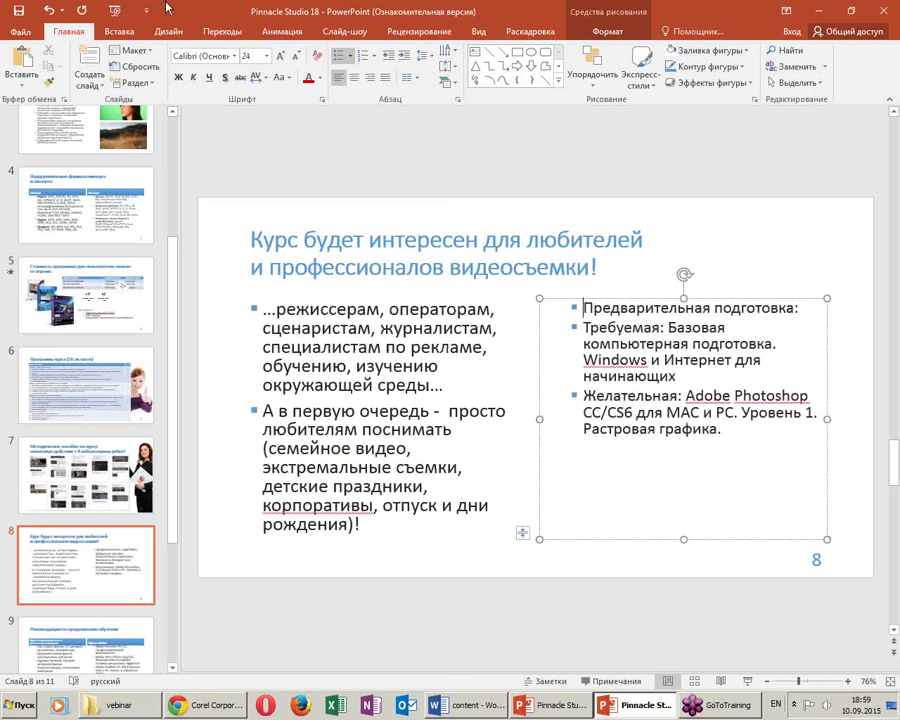
left_click(405, 55)
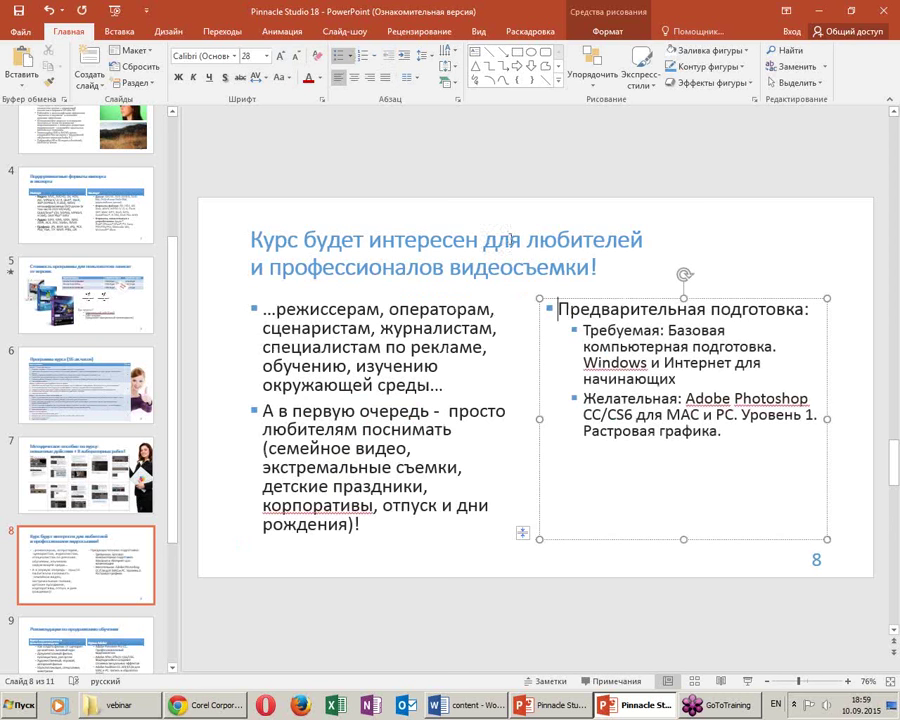
left_click(350, 366)
left_click(637, 352)
left_click_drag(708, 377, 714, 466)
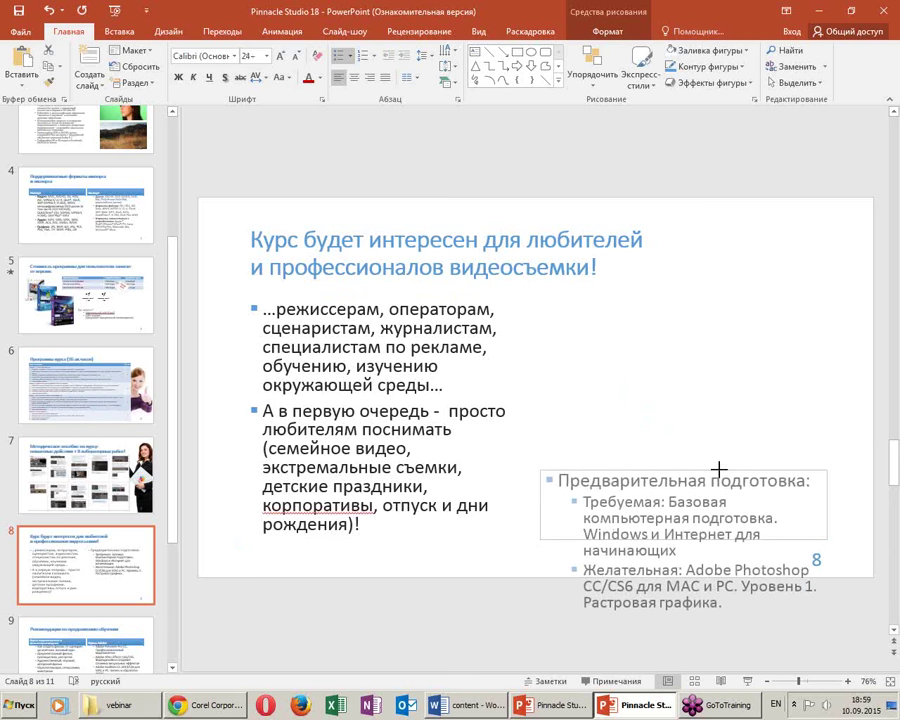
left_click_drag(536, 524, 422, 506)
left_click_drag(357, 508, 244, 508)
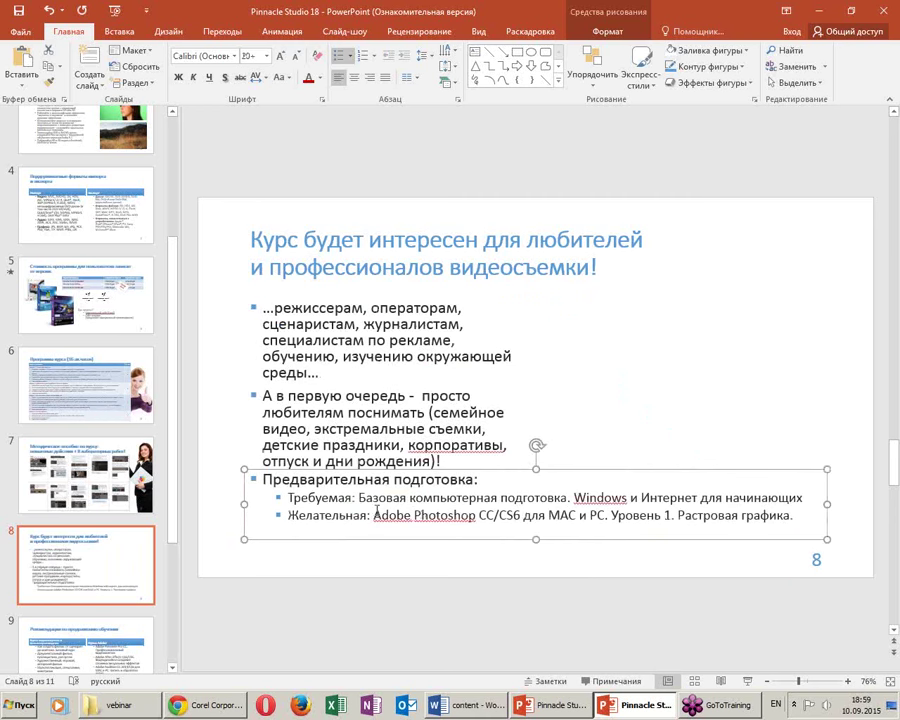
Remove bullets from the upper text box, widen it, and move it lower
left_click(516, 420)
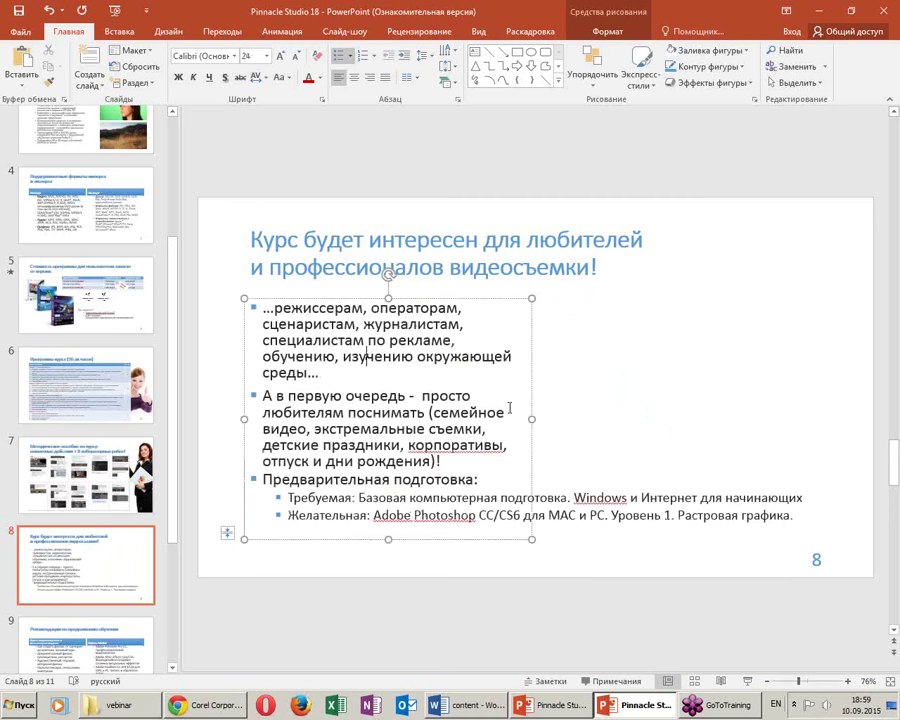
left_click_drag(286, 300, 430, 298)
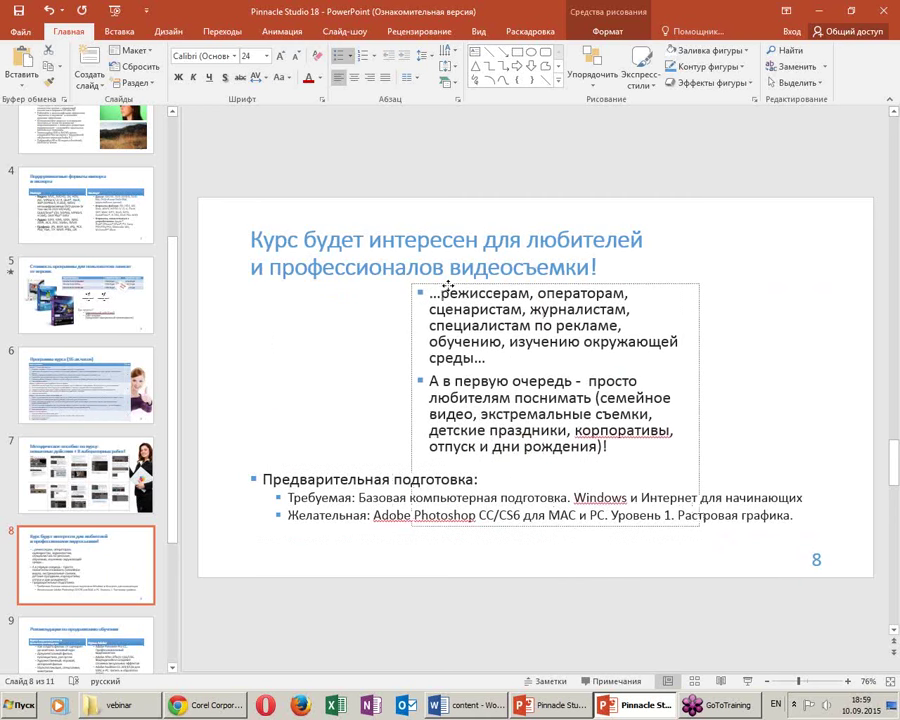
left_click(342, 55)
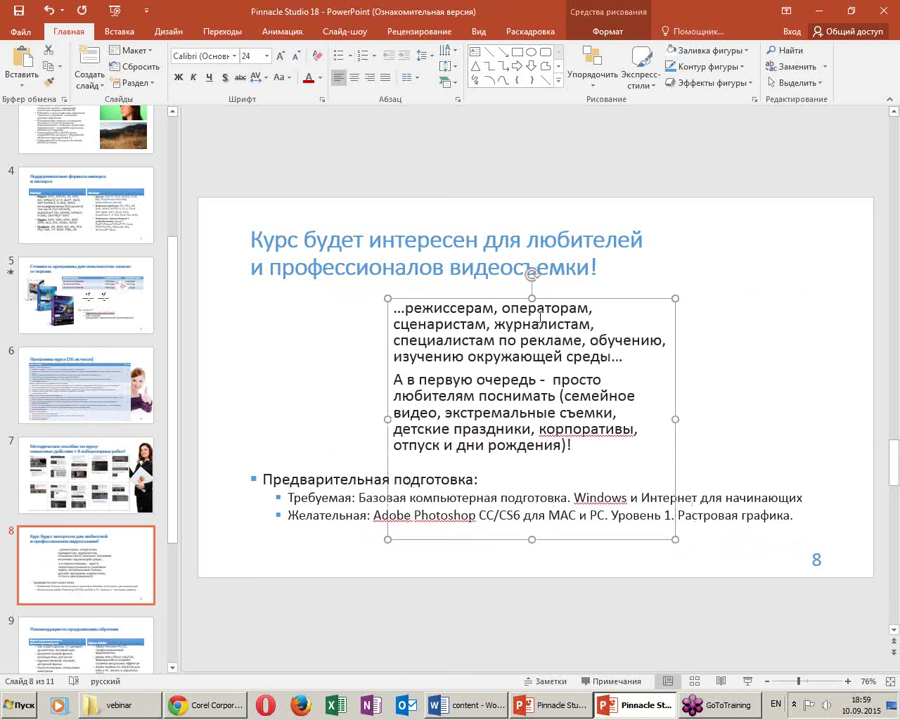
left_click_drag(675, 539, 733, 443)
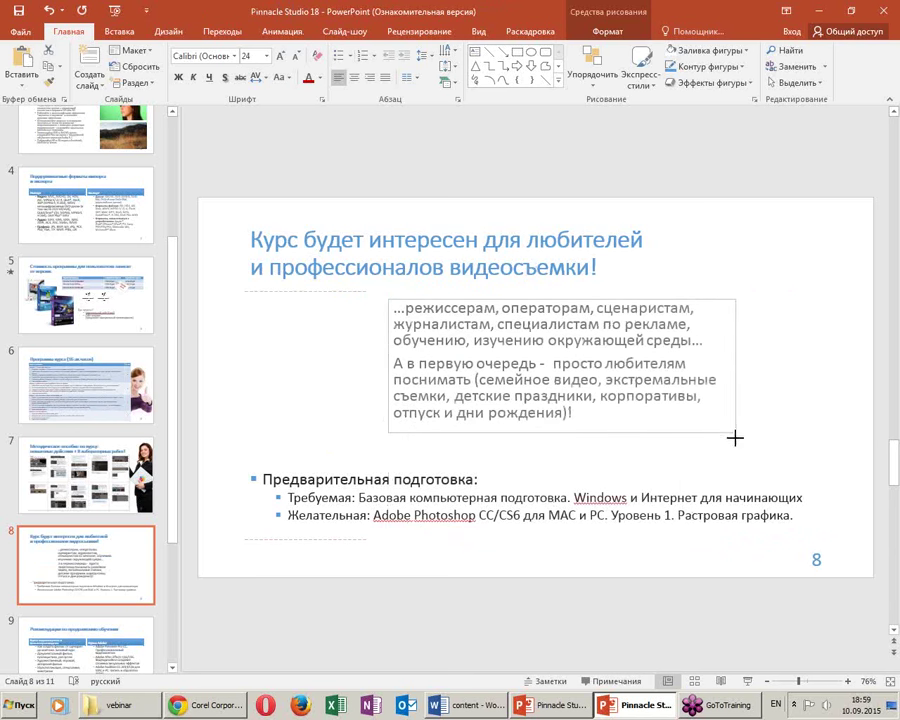
left_click_drag(388, 370, 318, 370)
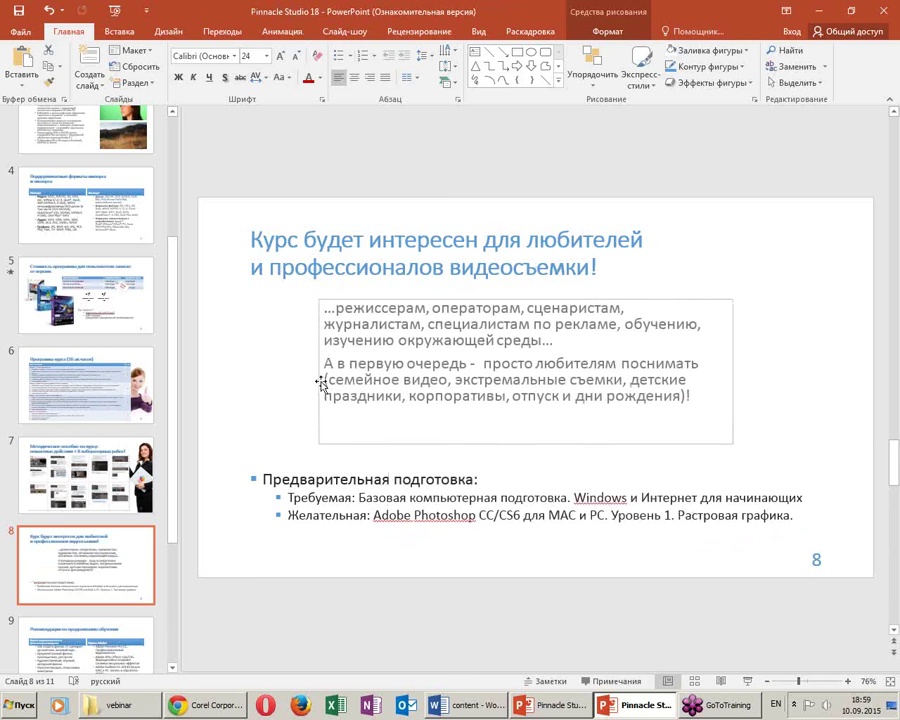
mouse_move(388, 300)
left_mouse_down()
mouse_move(400, 321)
mouse_move(432, 322)
left_mouse_up()
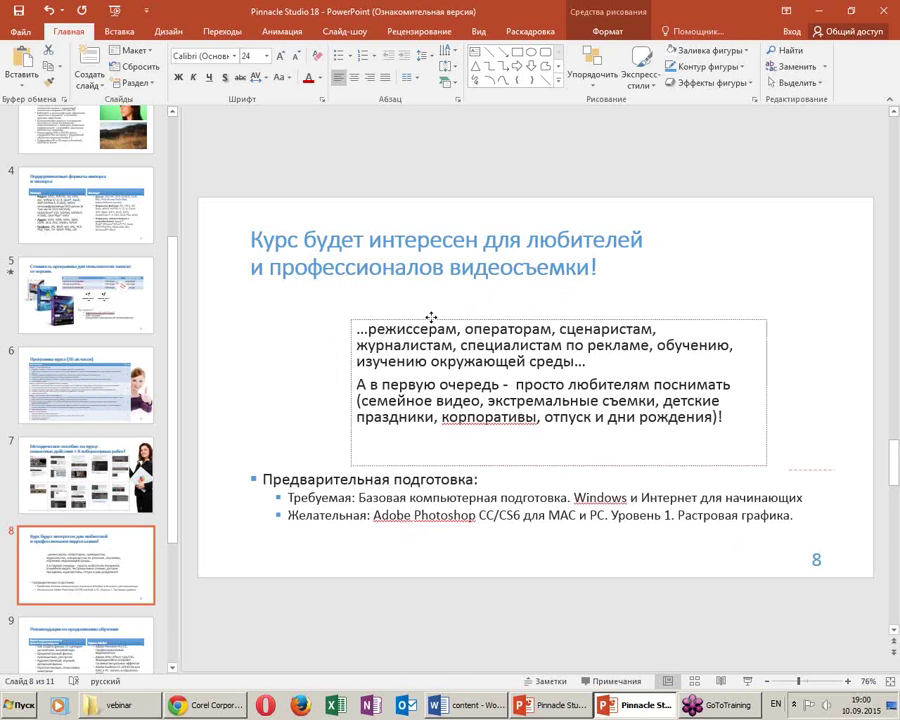
left_click(267, 410)
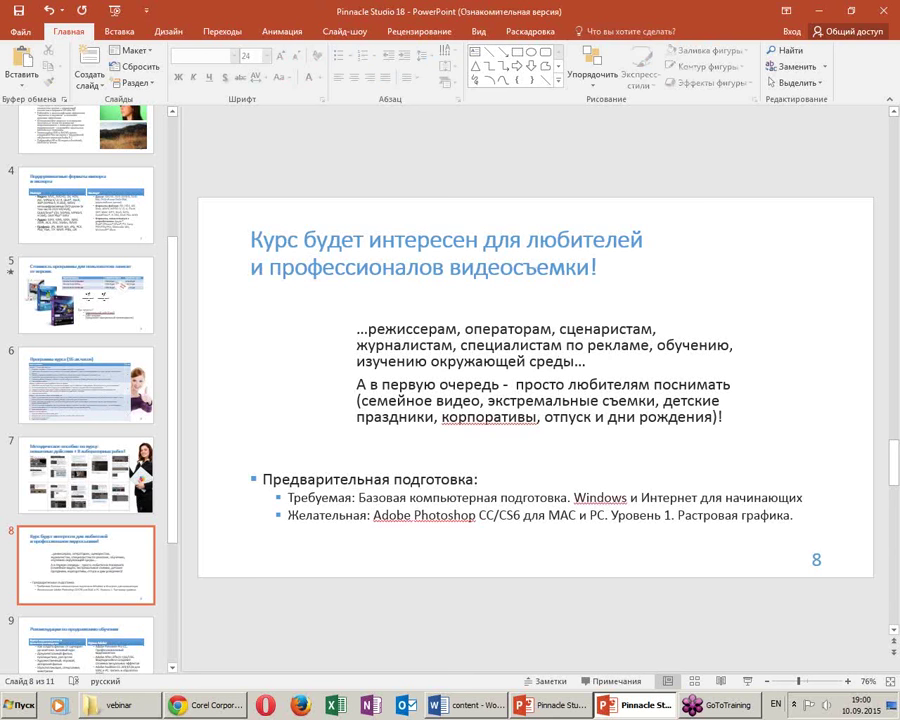
left_click(357, 400)
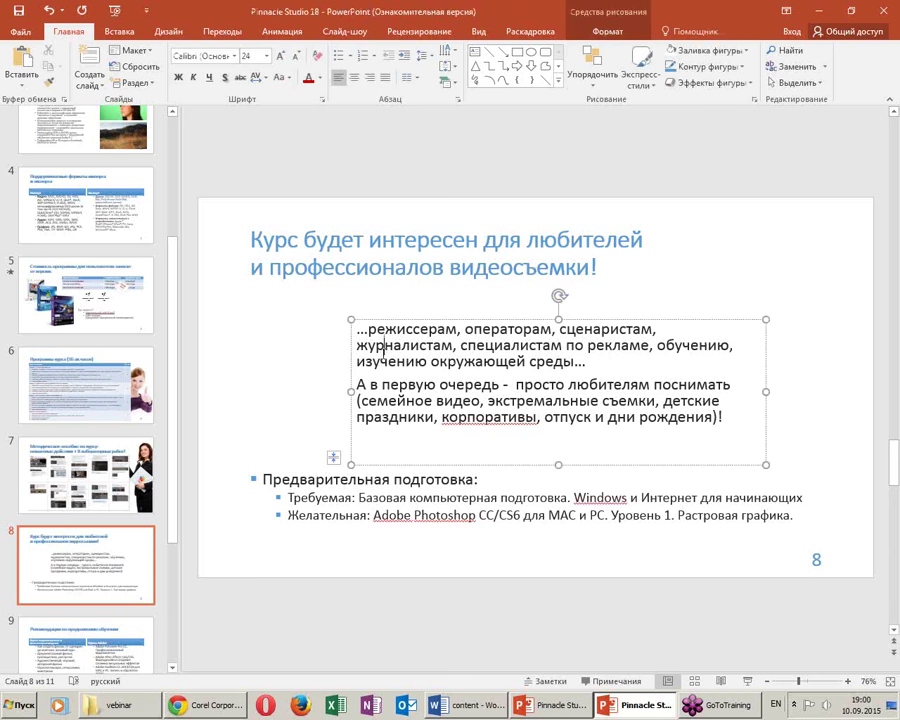
Insert the people picture, send it behind the slide text, and move it slightly down
left_click(130, 31)
left_click(103, 65)
left_click(435, 378)
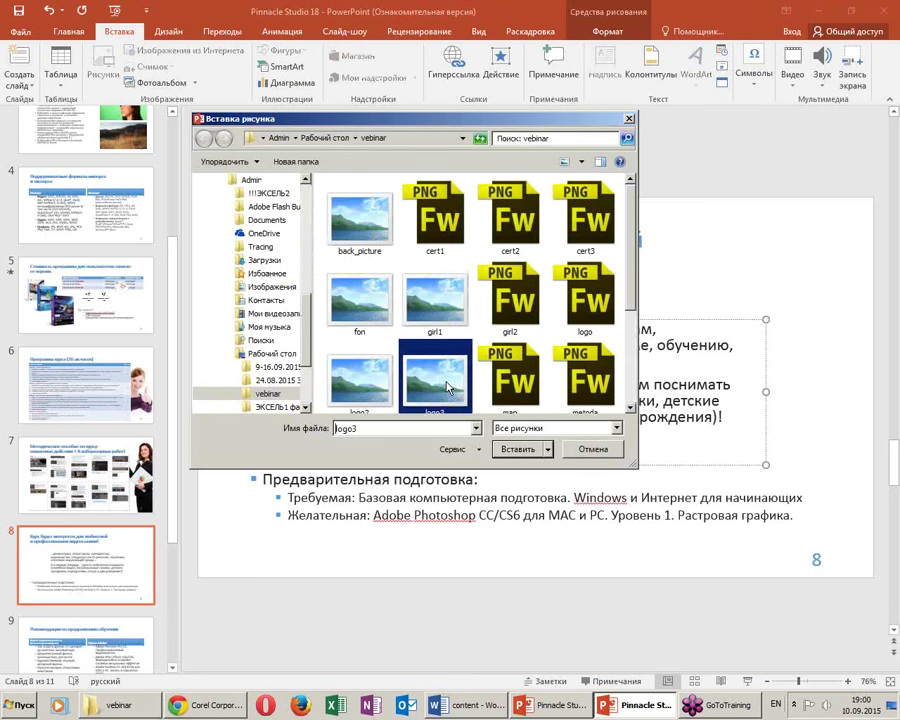
scroll(448, 388, "down", 1)
left_click(334, 370)
left_click(518, 449)
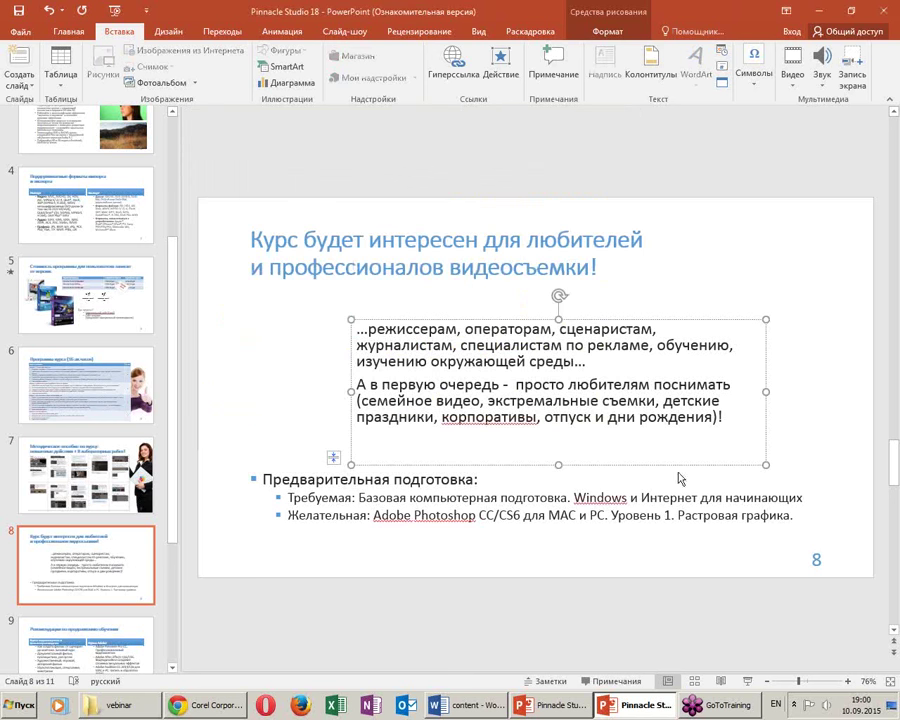
right_click(611, 342)
mouse_move(668, 458)
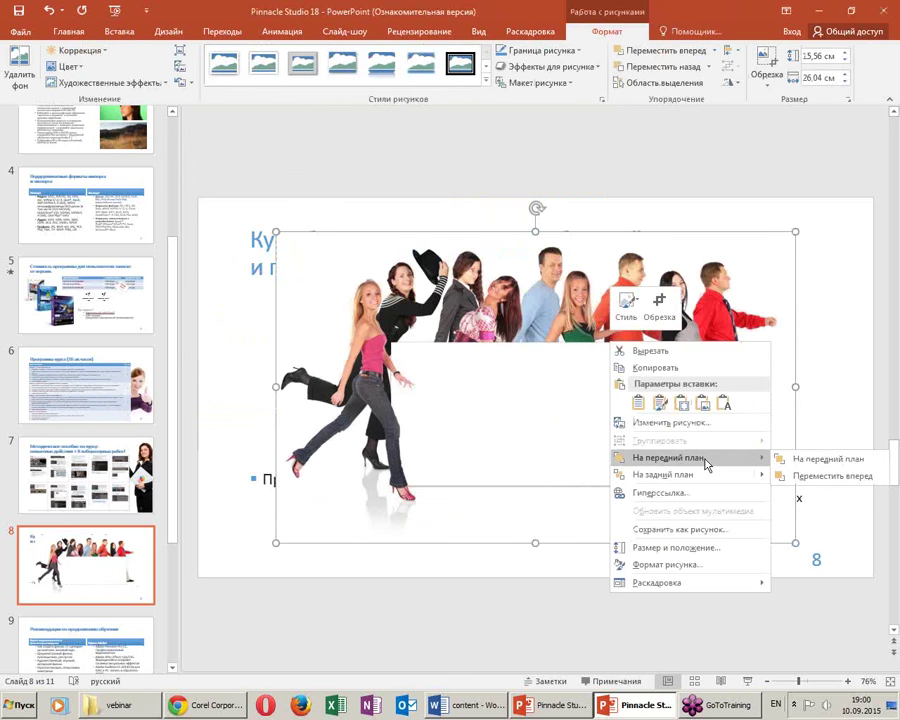
left_click(828, 476)
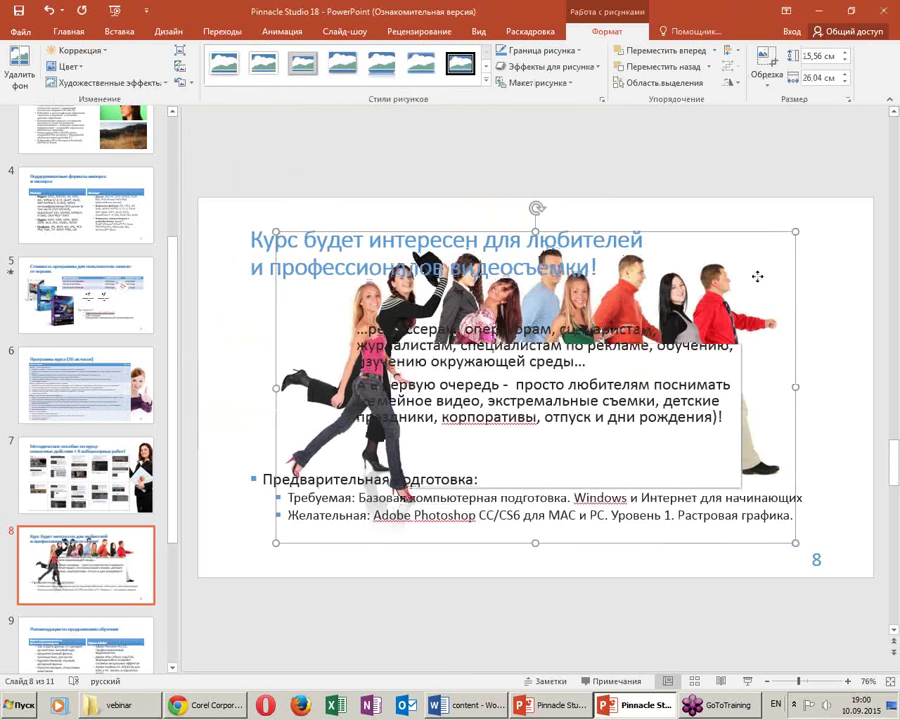
left_click_drag(757, 276, 754, 297)
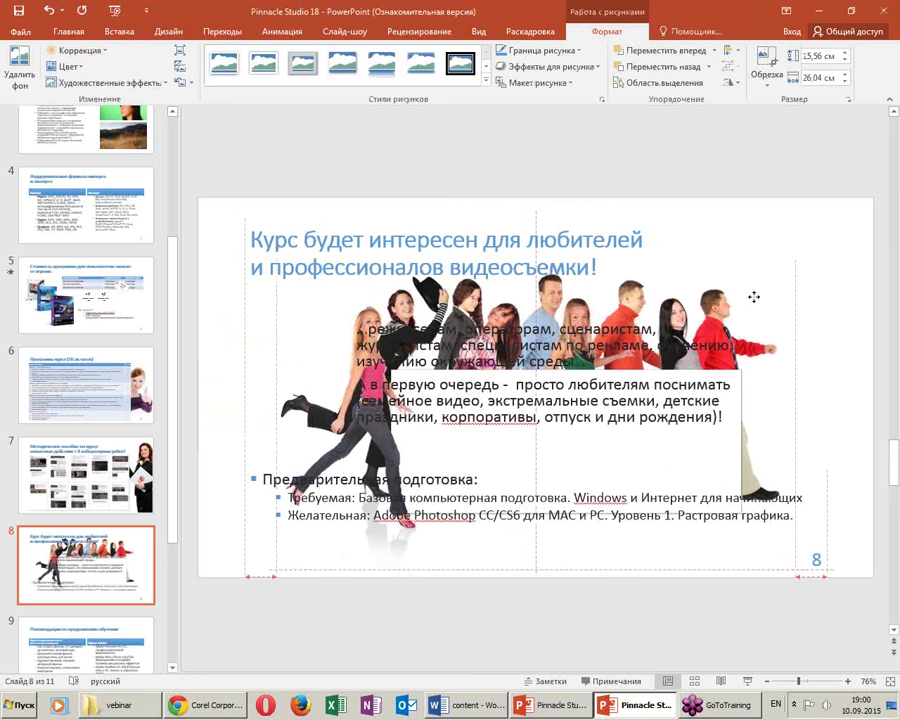
Move the prerequisites block to the lower left, resize it, and remove the heading's bullet
left_click(410, 485)
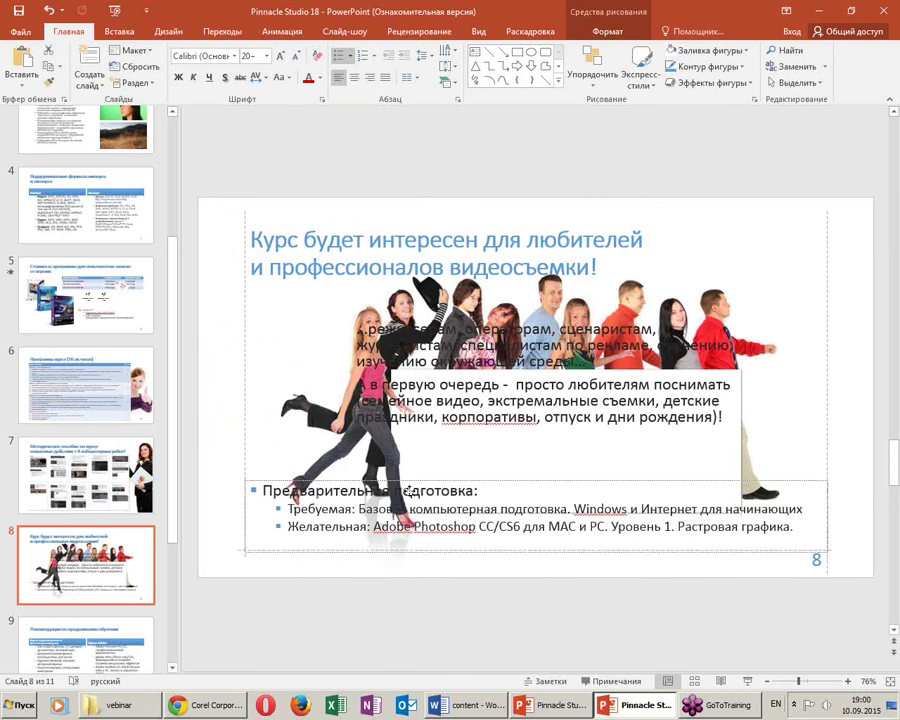
left_click_drag(408, 490, 382, 508)
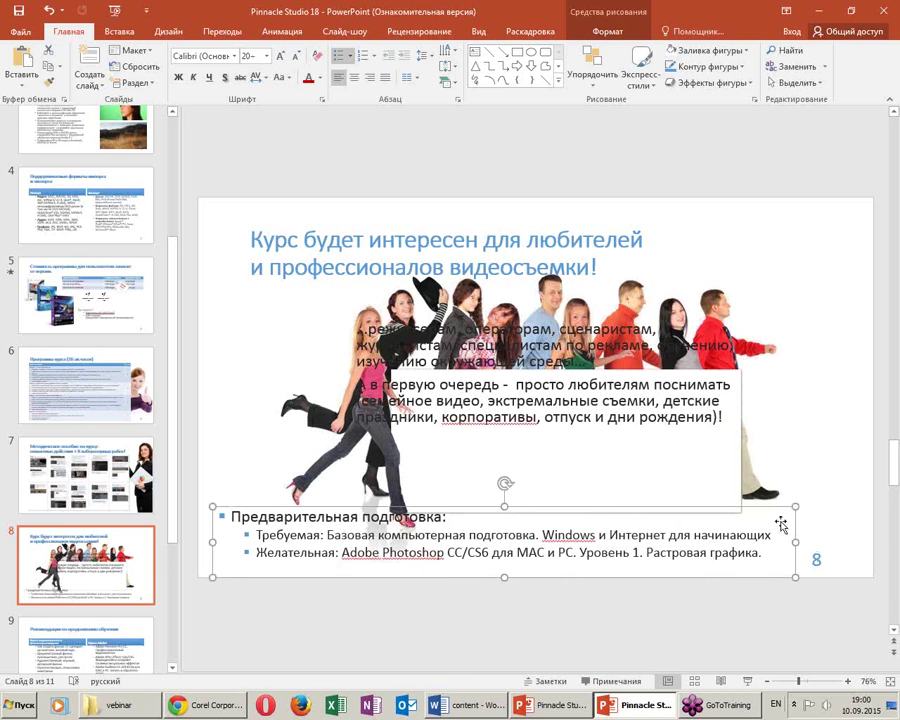
left_click_drag(797, 507, 782, 520)
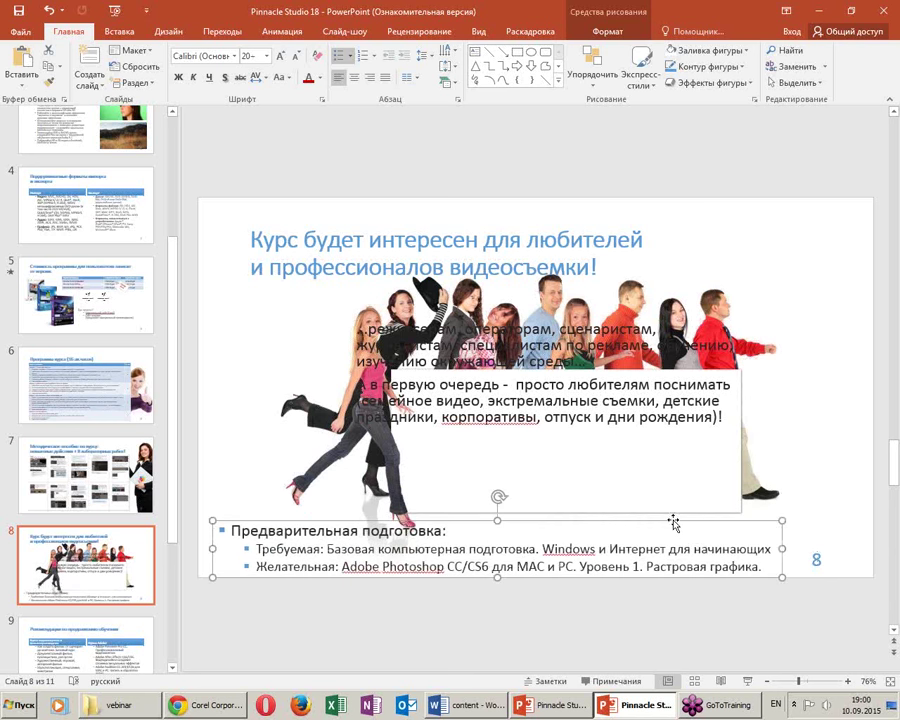
left_click_drag(213, 520, 256, 523)
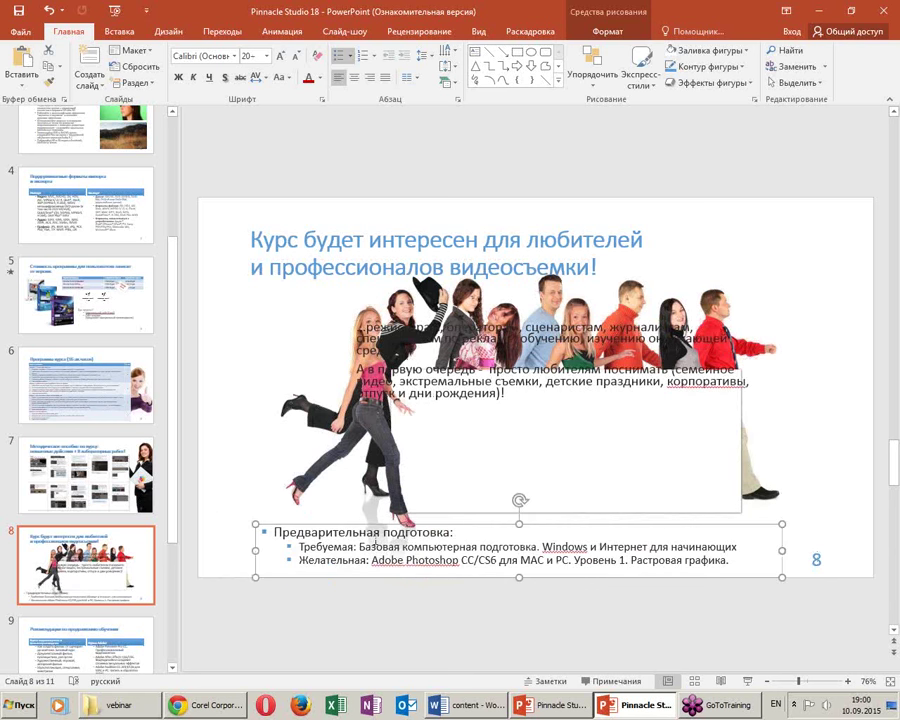
left_click_drag(351, 525, 306, 524)
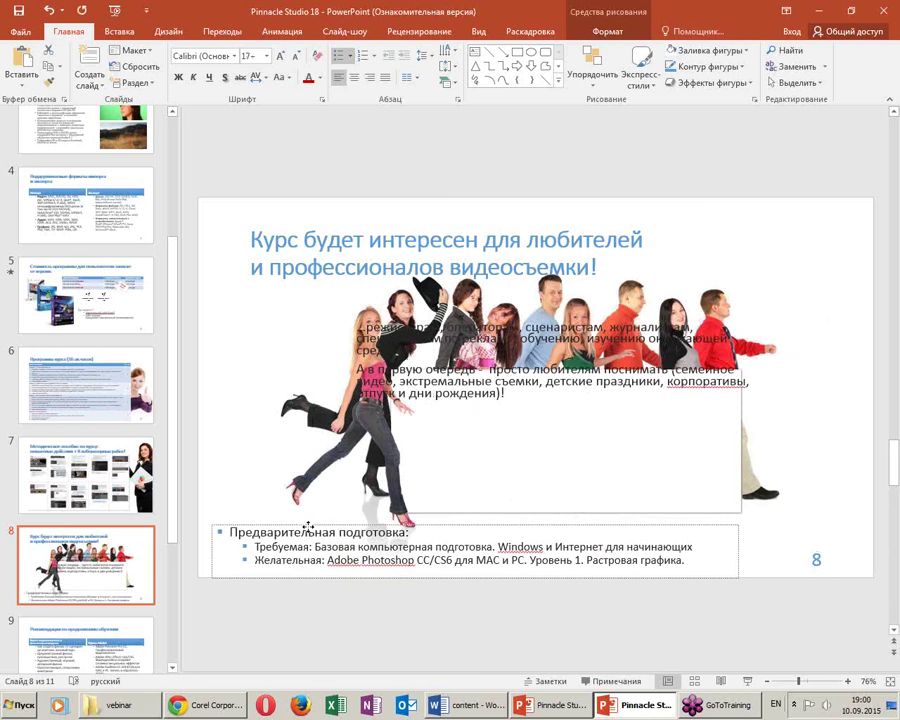
key("BackSpace")
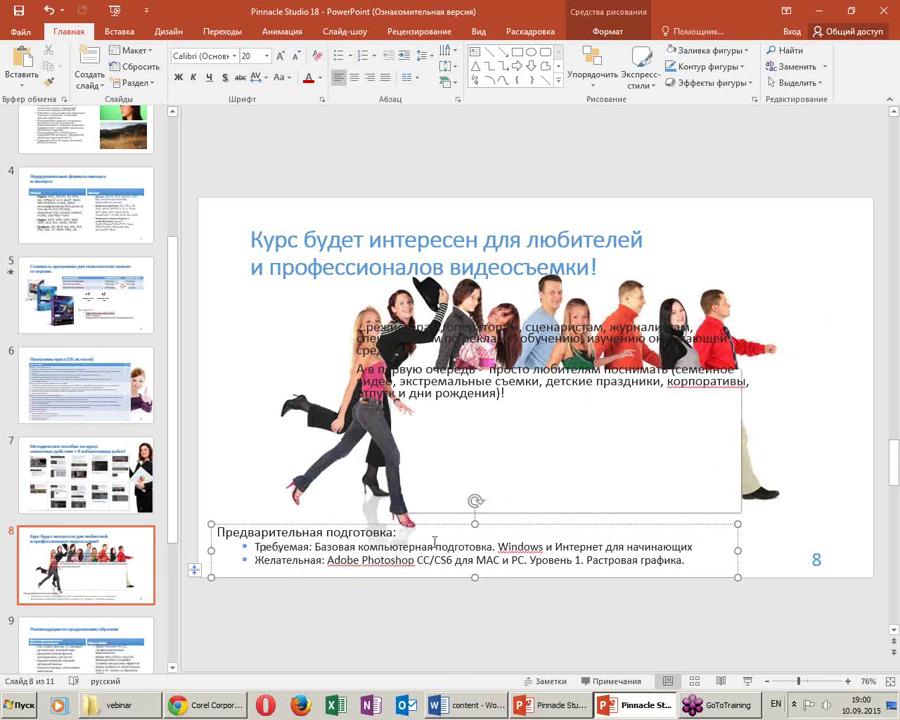
Bold the Предварительная подготовка: line and shrink the upper text box to fit the white panel
left_click_drag(398, 532, 192, 422)
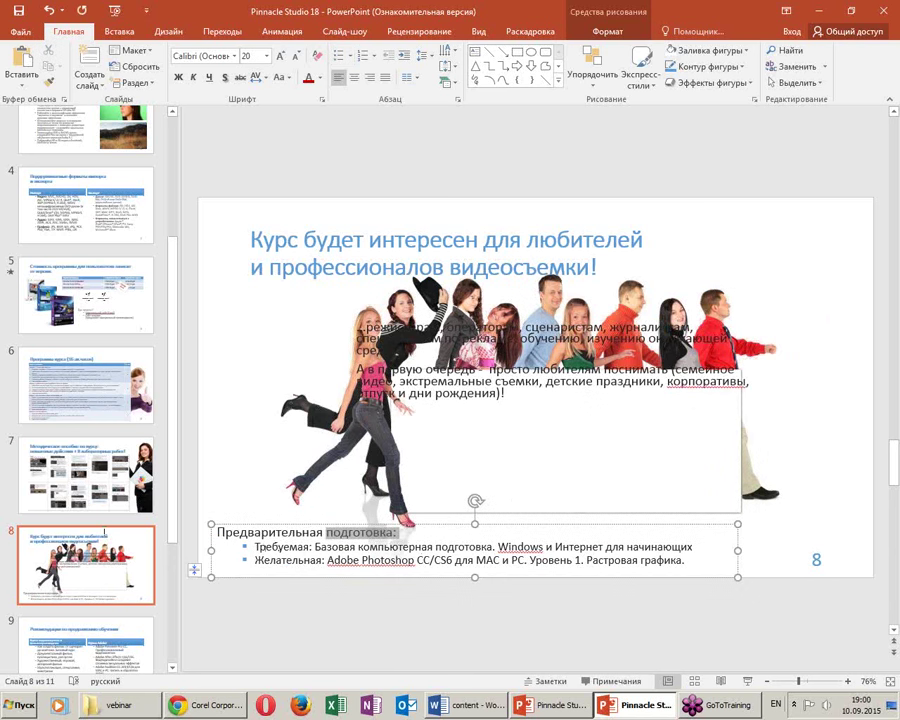
left_click(178, 77)
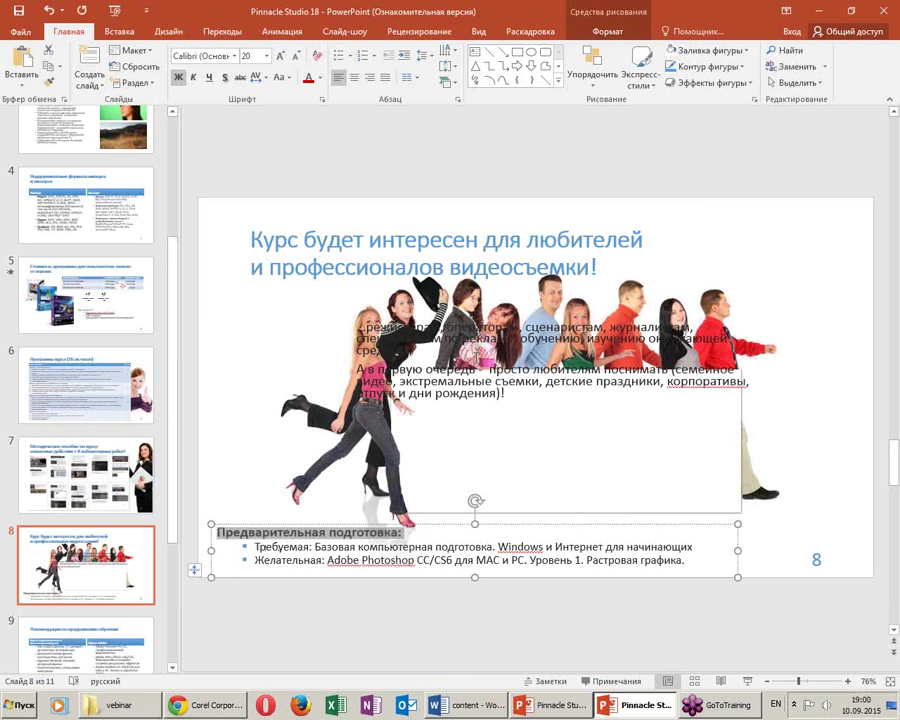
left_click(401, 326)
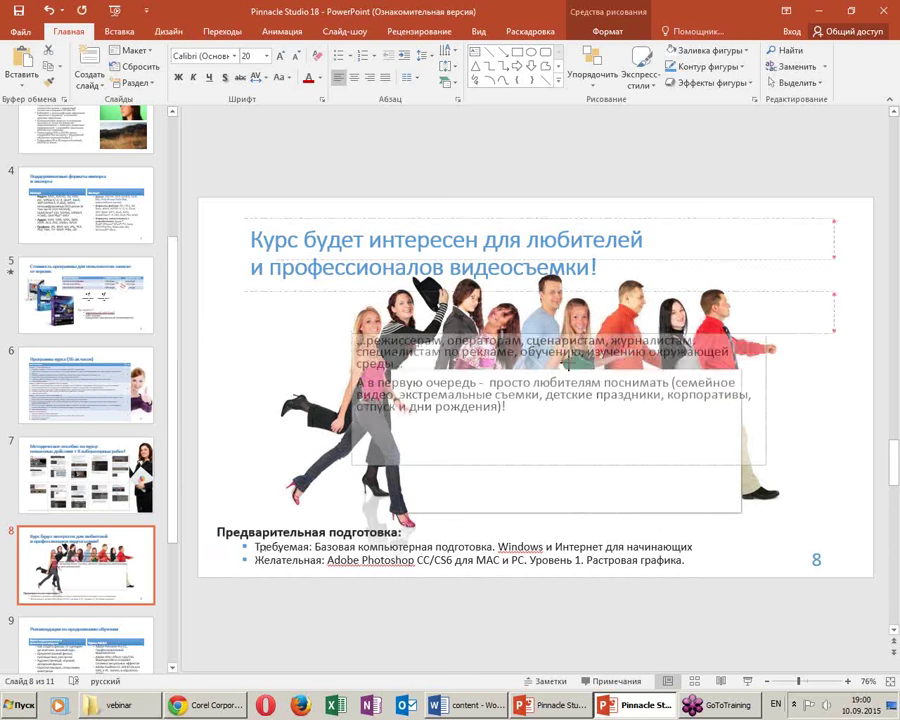
left_click_drag(558, 319, 558, 378)
left_click_drag(351, 465, 417, 497)
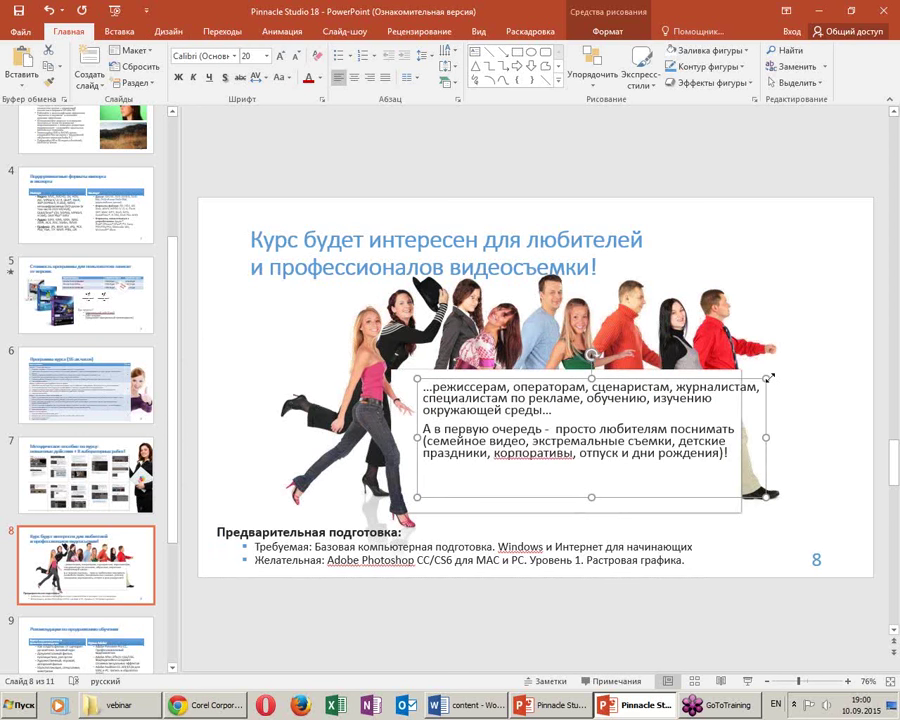
left_click_drag(766, 378, 727, 396)
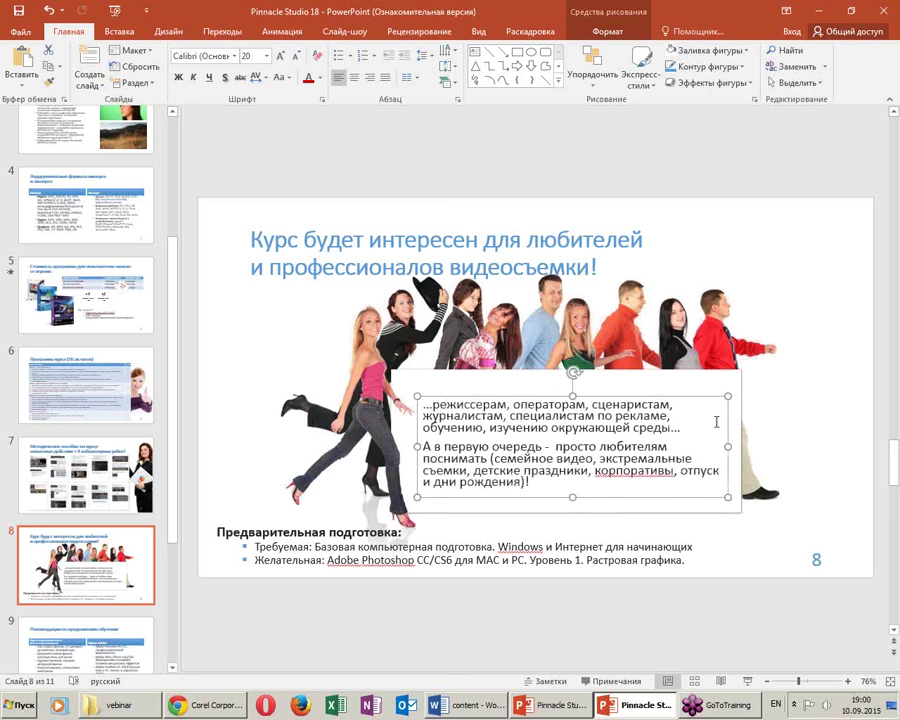
Centre the upper text horizontally and vertically, and start setting its font to Segoe P
left_click(356, 78)
left_click(446, 64)
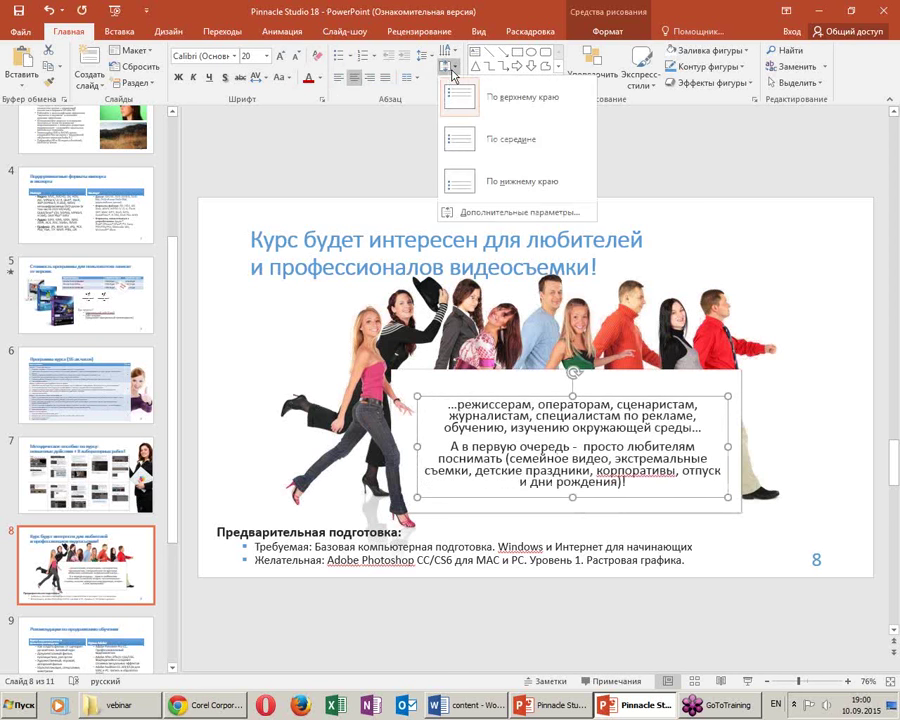
left_click(490, 140)
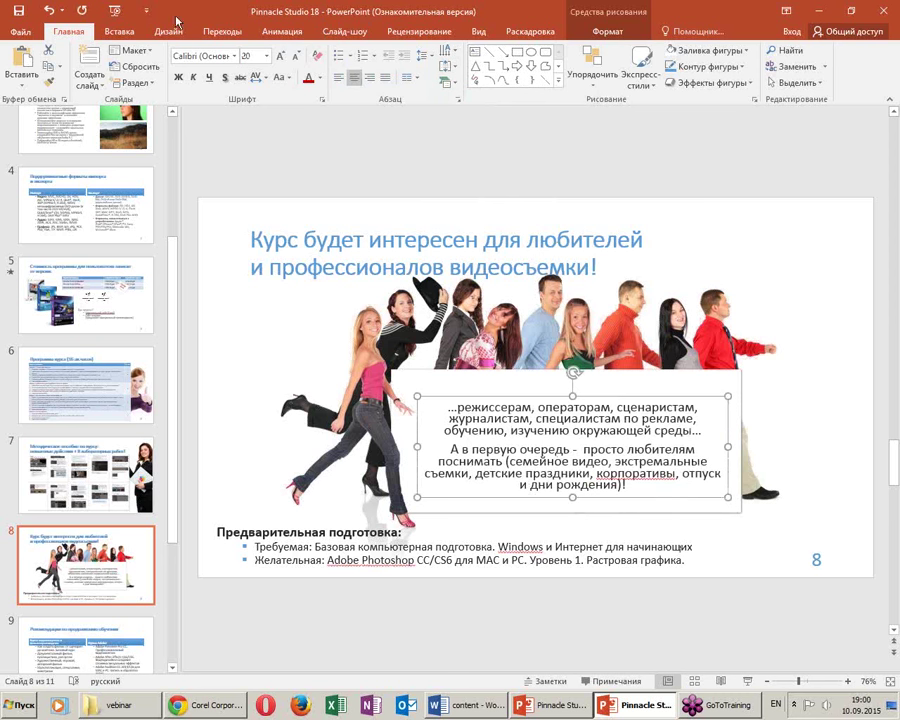
left_click(199, 56)
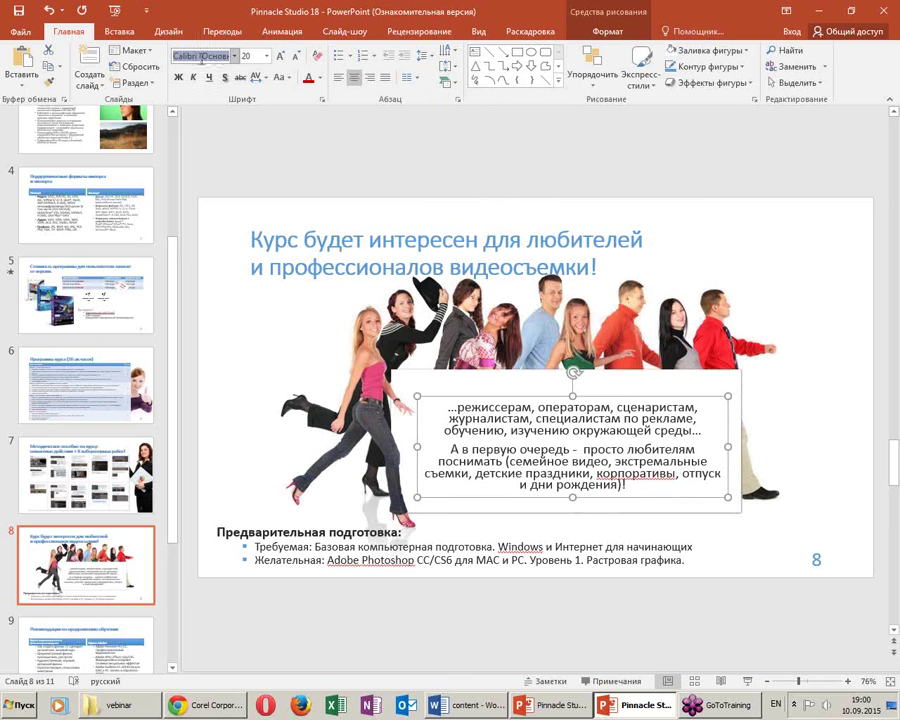
type("Se")
type("goe Print")
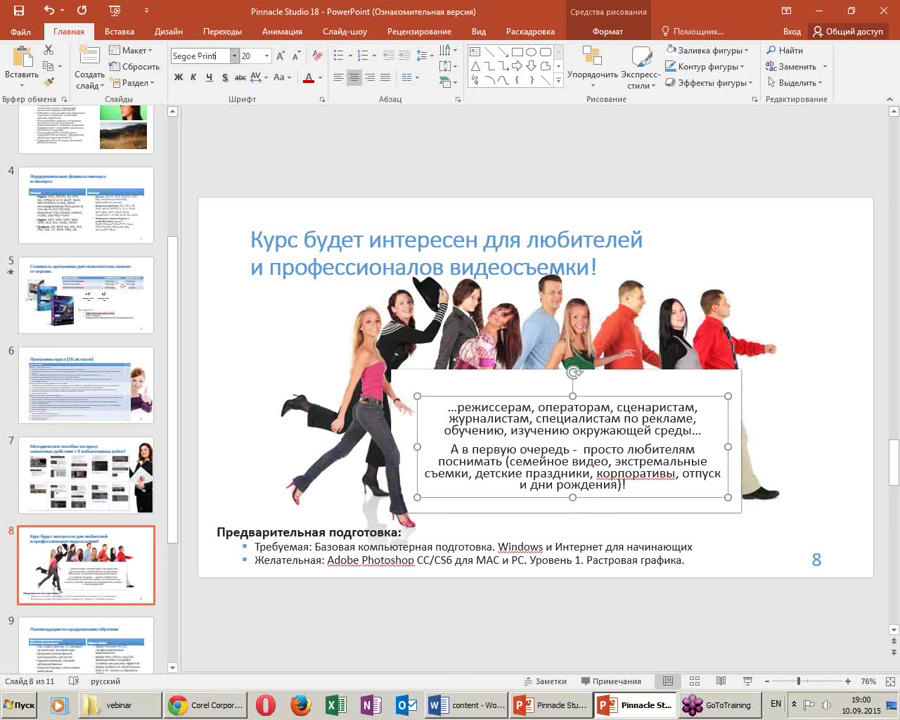
Apply Segoe Print to slide 8's audience text, then select the people photo
key("Return")
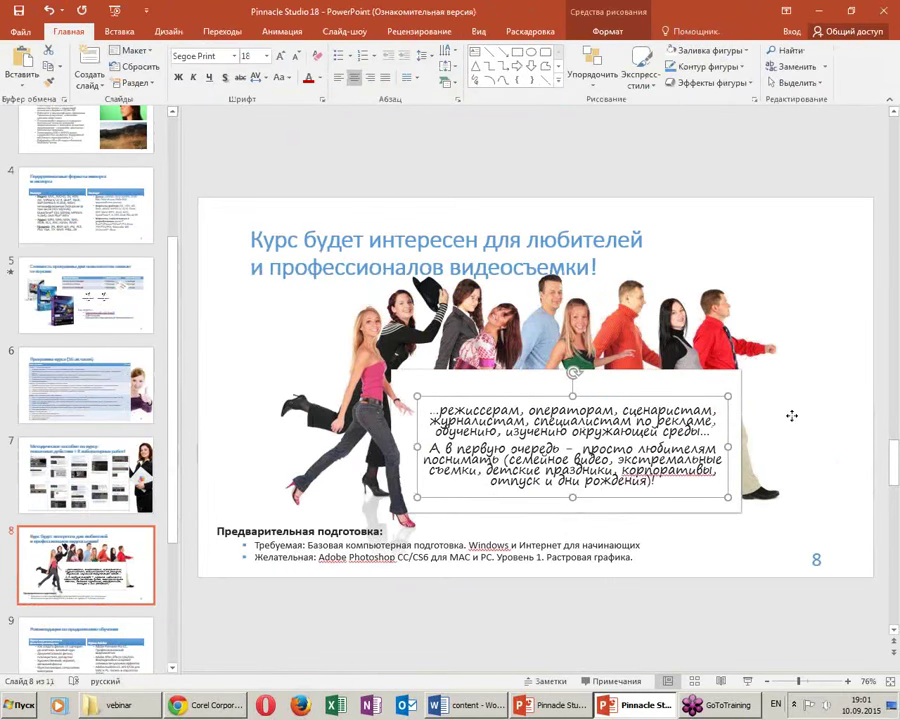
left_click(791, 415)
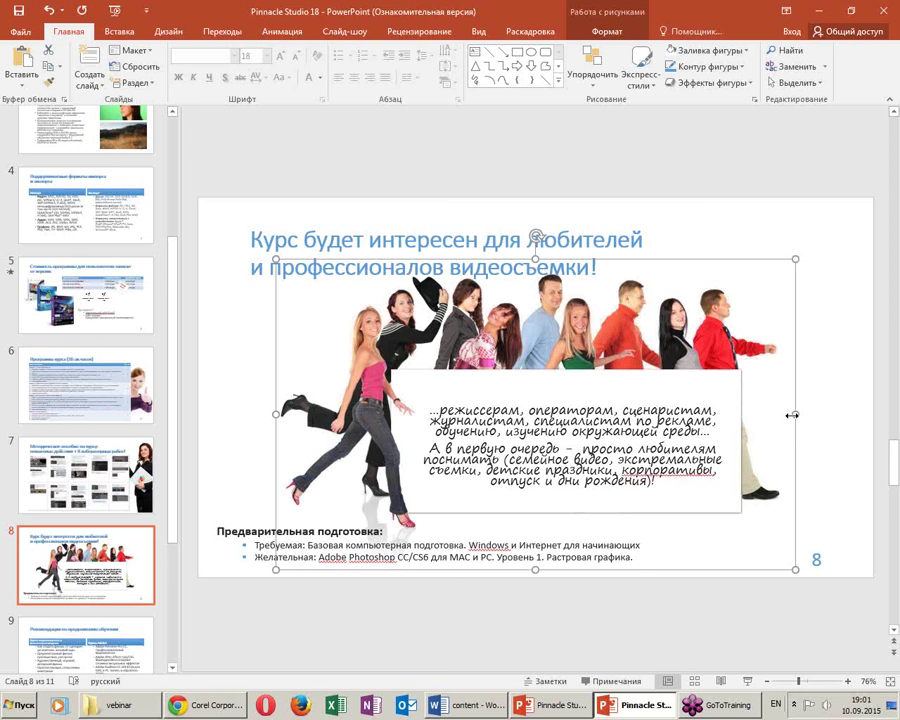
Nudge the people photo slightly so its white panel frames the handwritten text
left_click(866, 265)
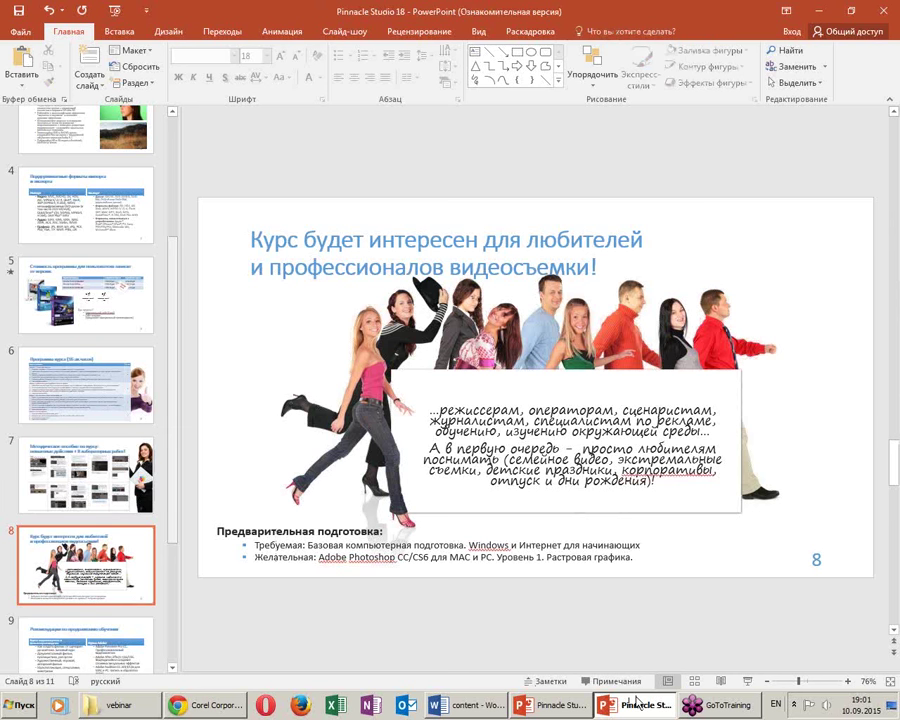
mouse_move(635, 705)
left_click(584, 656)
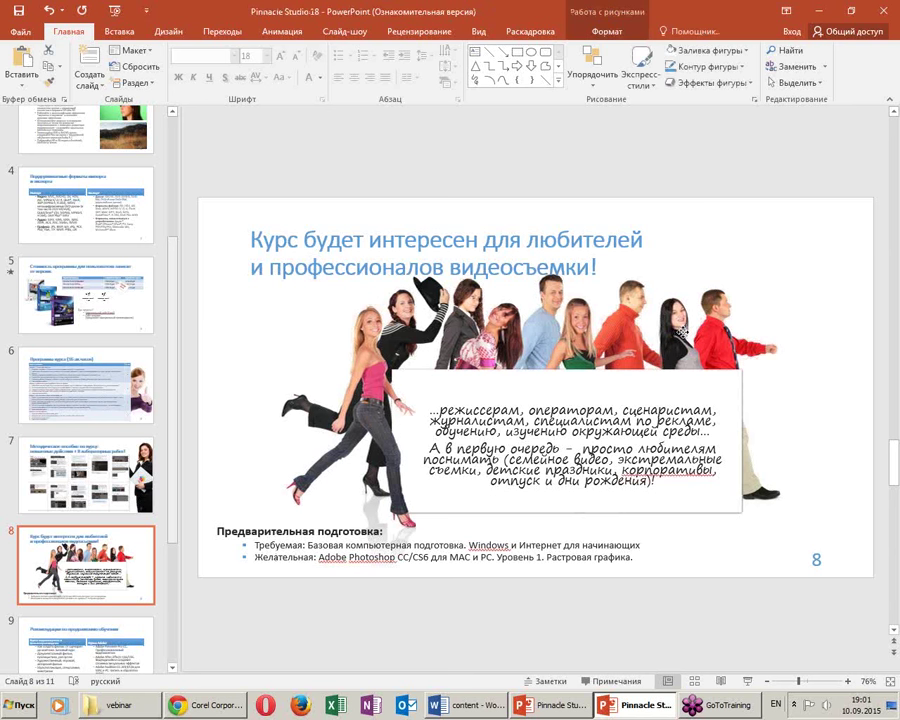
left_click_drag(683, 338, 680, 336)
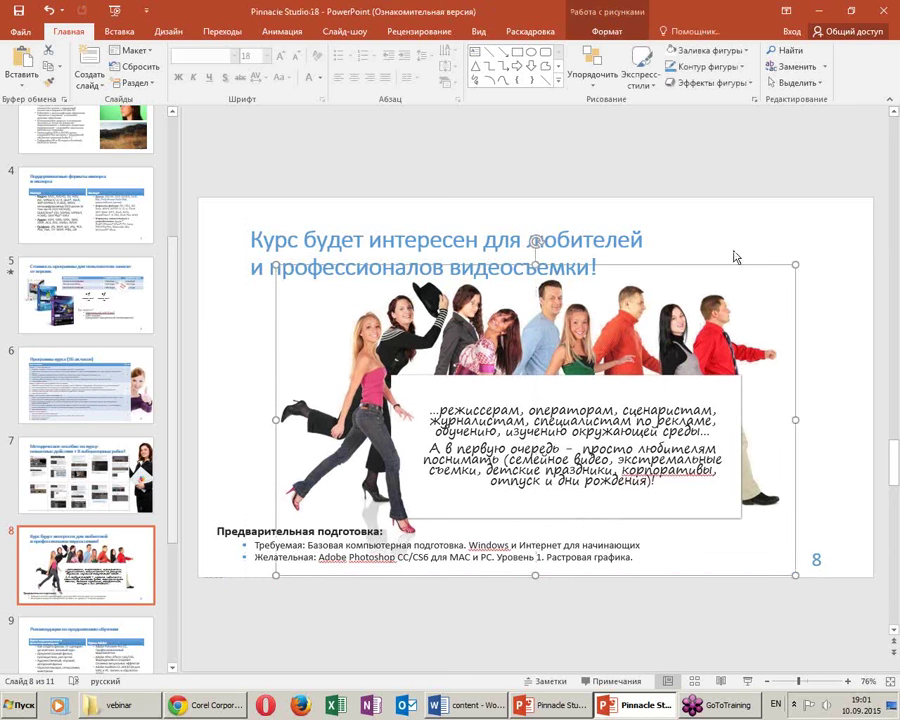
left_click(766, 248)
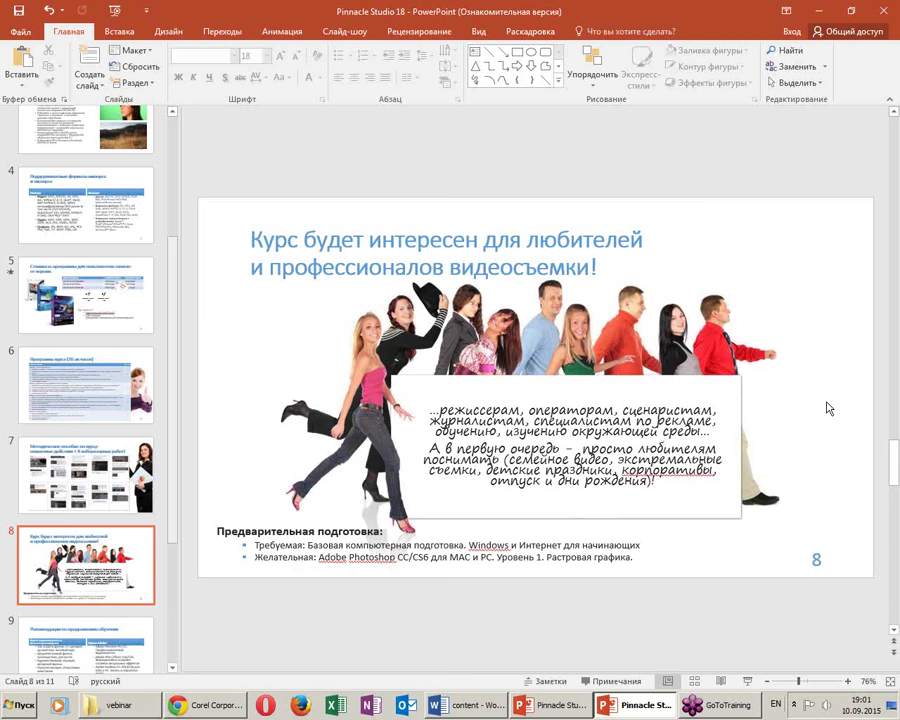
left_click(111, 657)
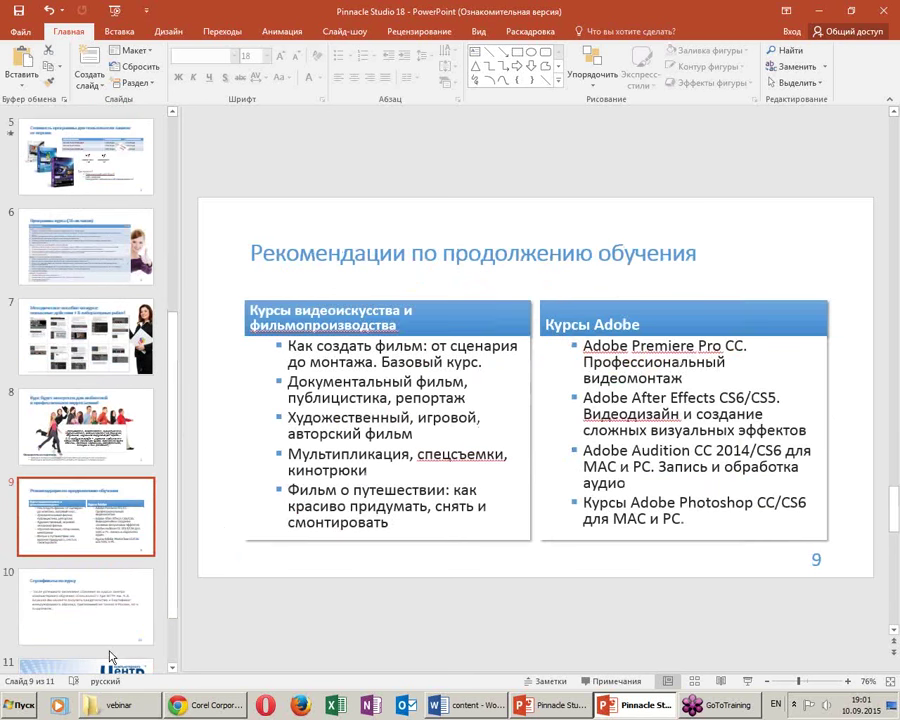
key("Up")
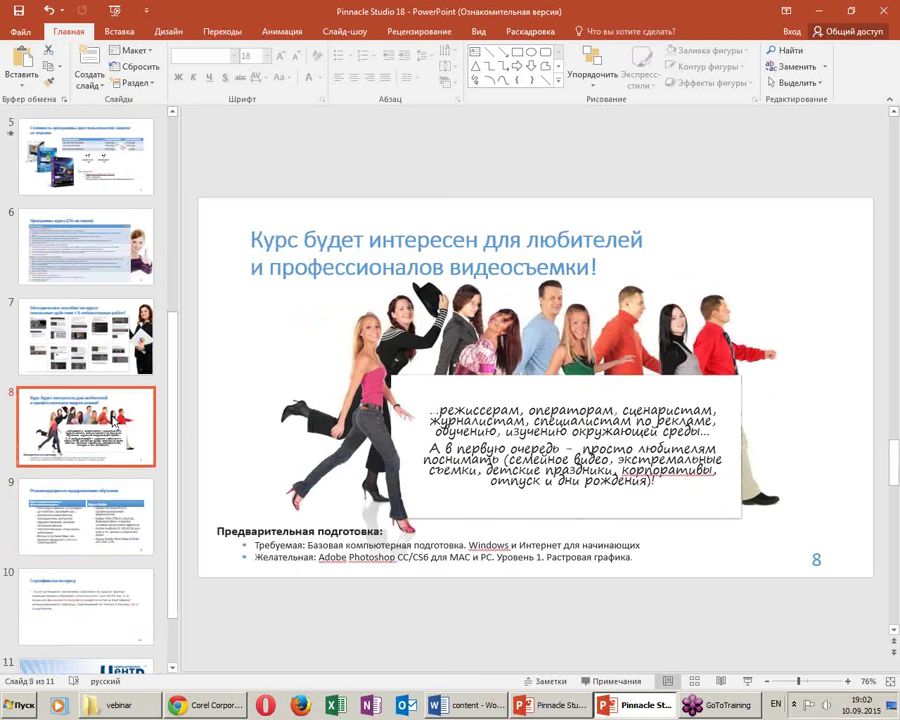
key("Down")
left_click(110, 458)
left_click(115, 530)
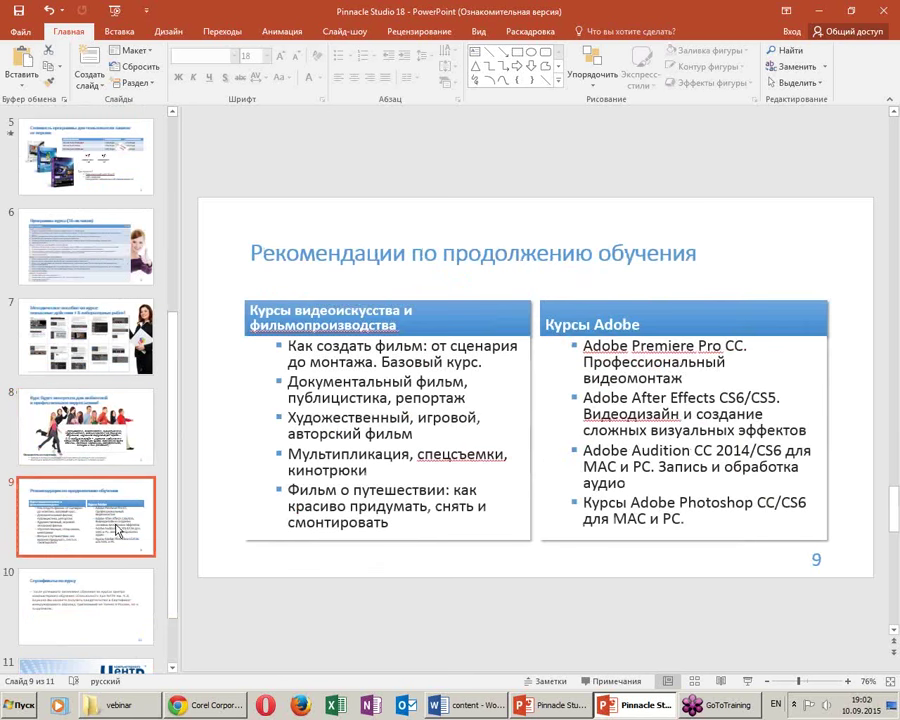
left_click(115, 31)
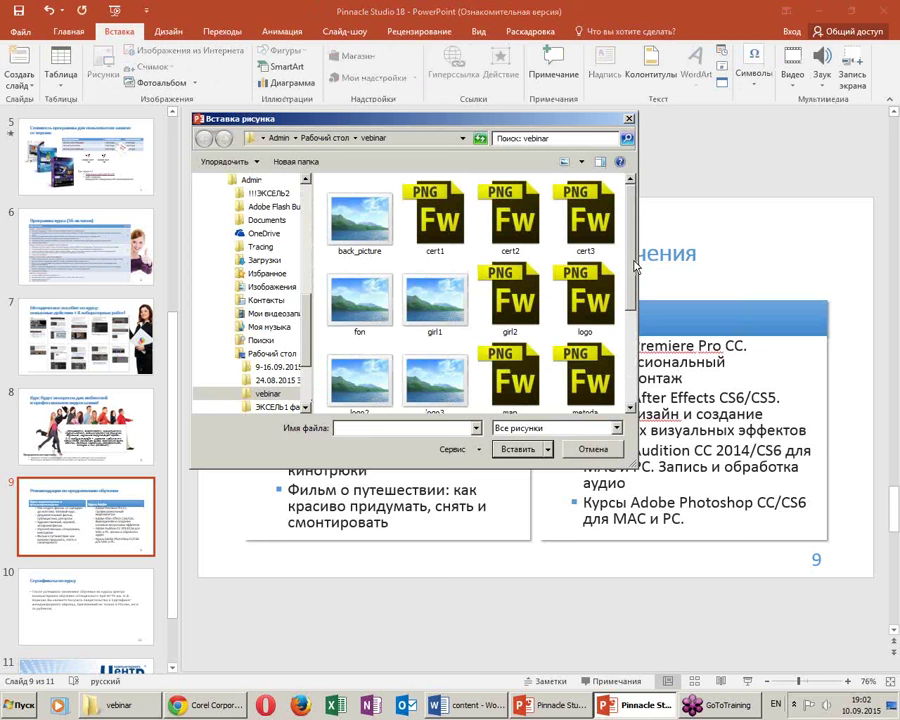
scroll(636, 295, "down", 1)
left_click_drag(636, 295, 634, 367)
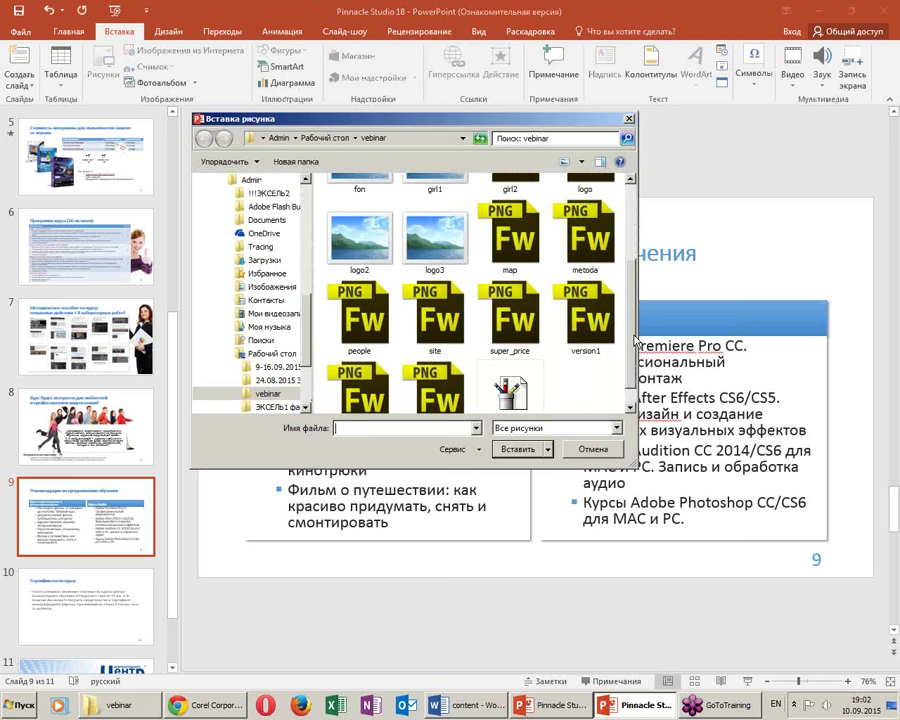
scroll(448, 258, "up", 5)
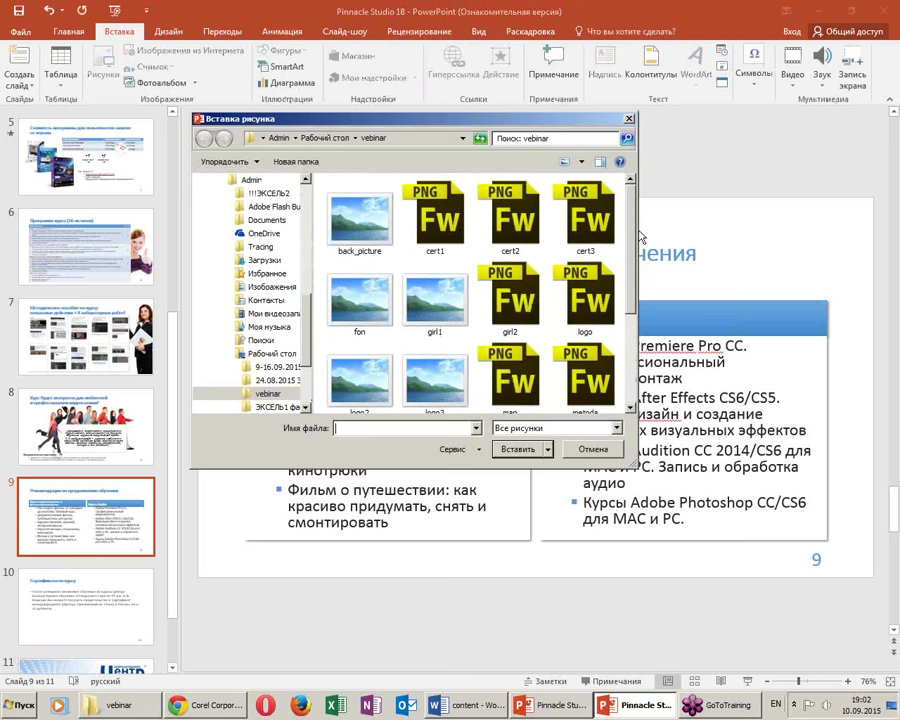
double_click(358, 238)
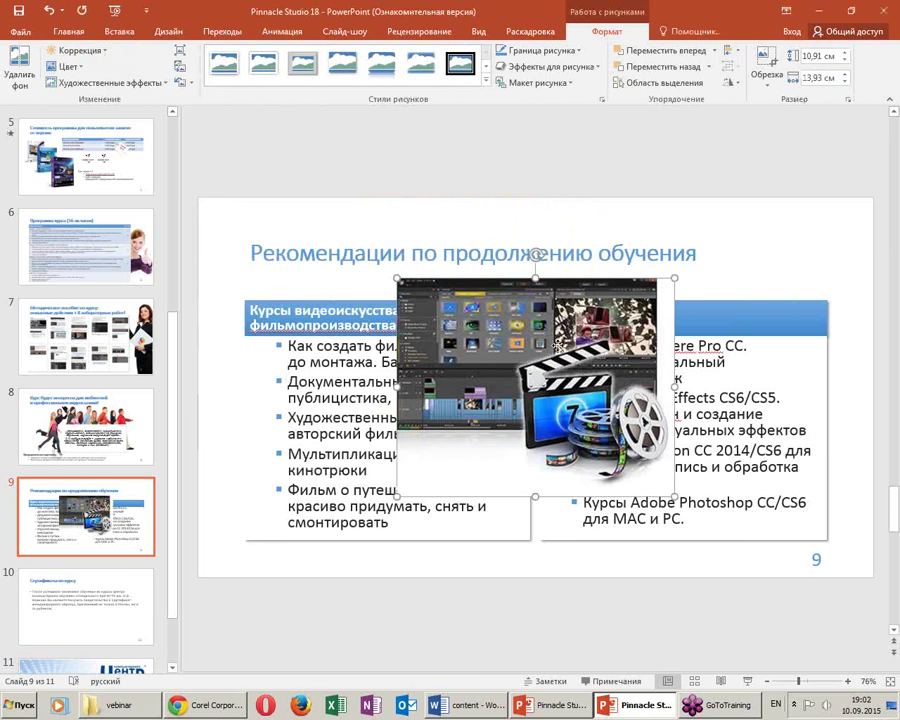
left_click_drag(560, 380, 560, 409)
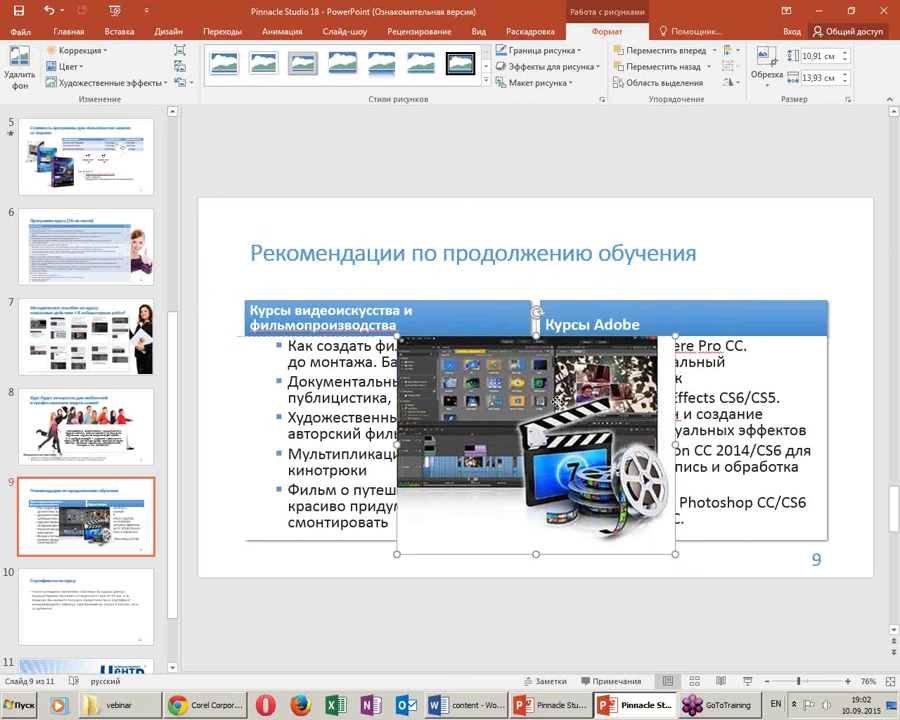
right_click(537, 400)
left_click(457, 385)
key("Delete")
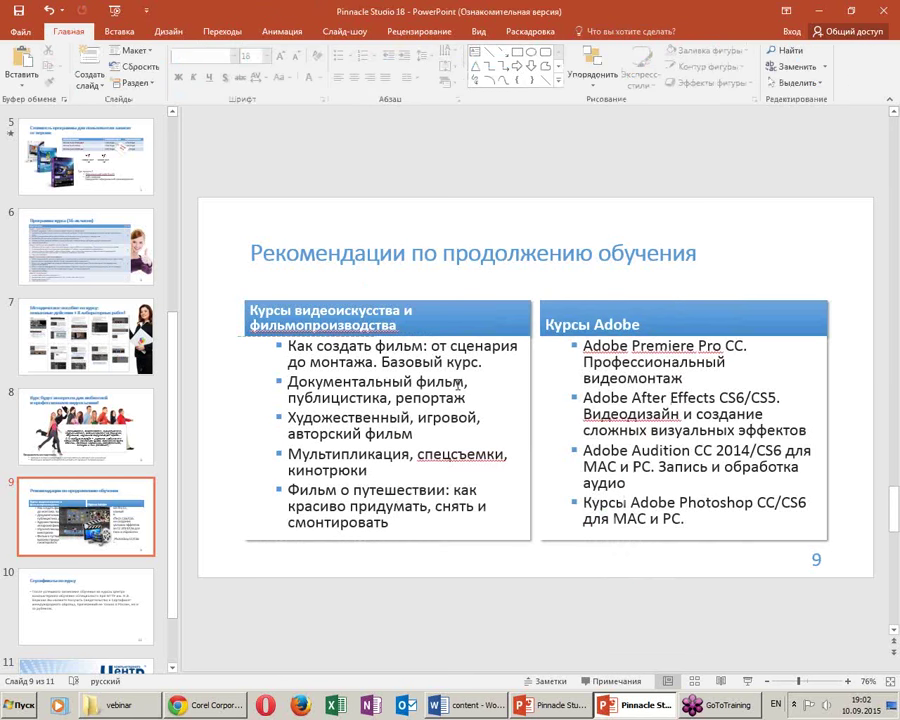
left_click(380, 310)
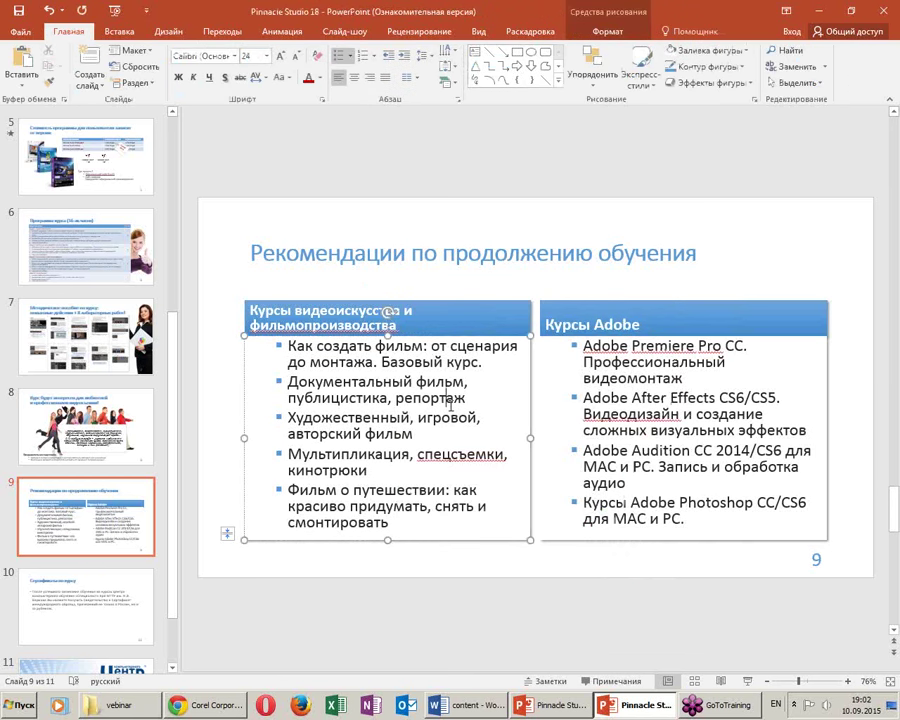
Go to slide 10 'Сертификаты по курсу' and remove the certificate paragraph's bullet
left_click(600, 566)
left_click(96, 596)
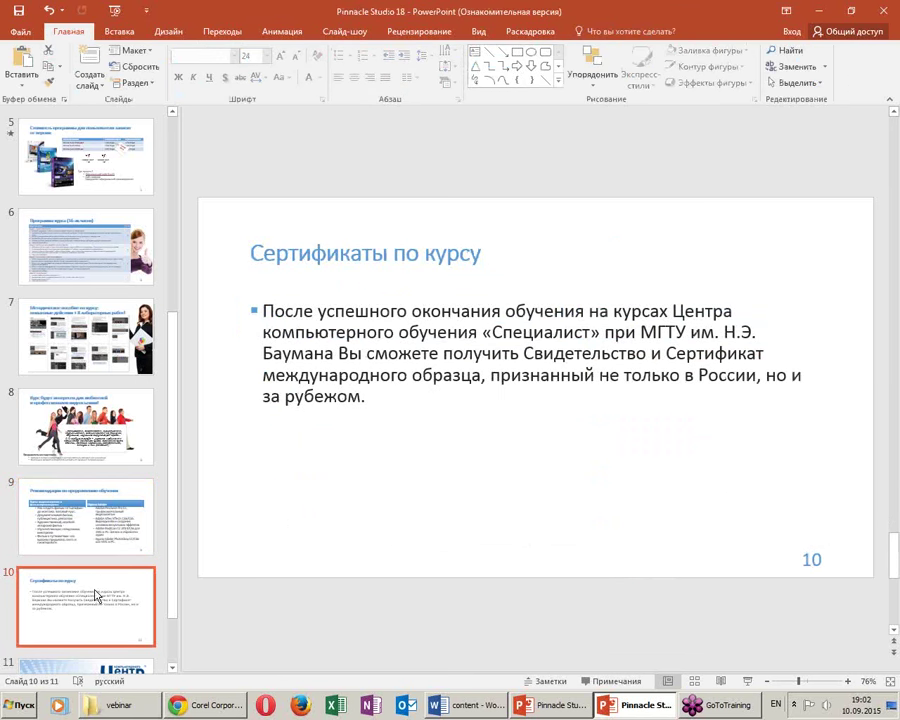
left_click(68, 515)
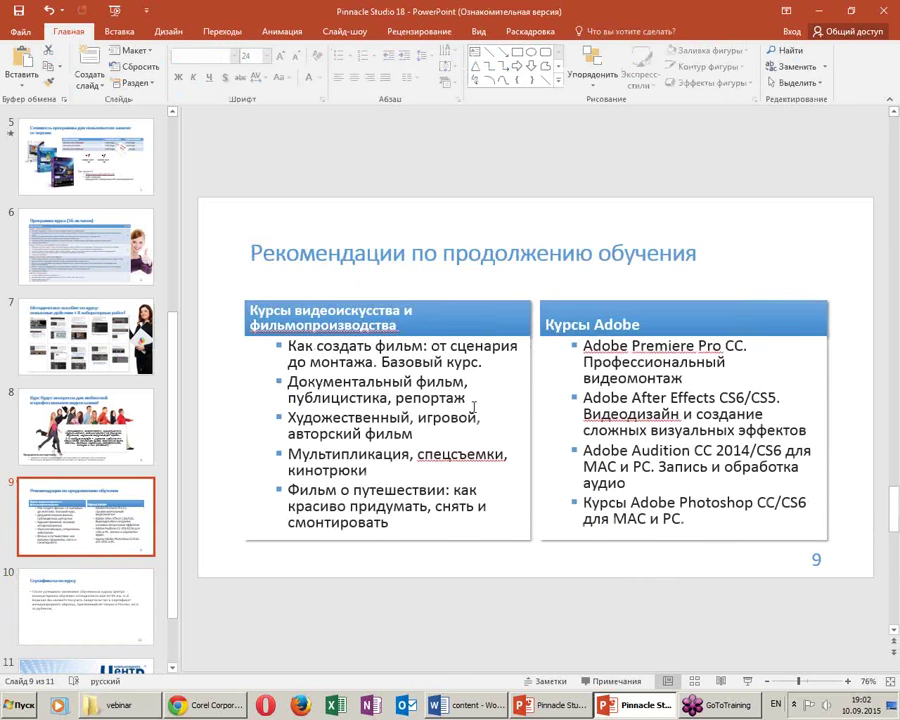
left_click(663, 397)
left_click(86, 605)
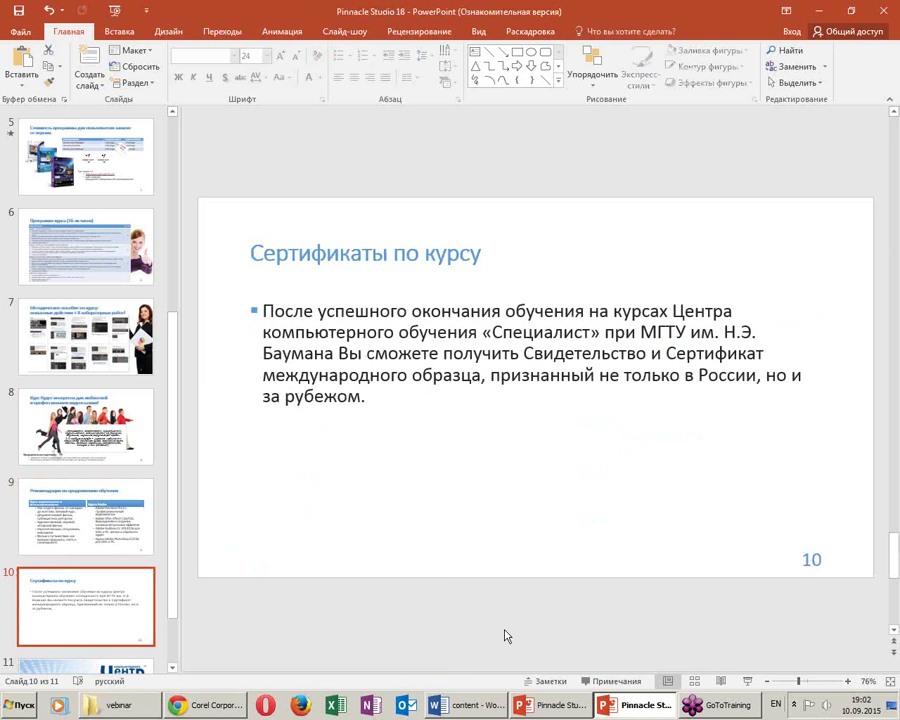
left_click(388, 330)
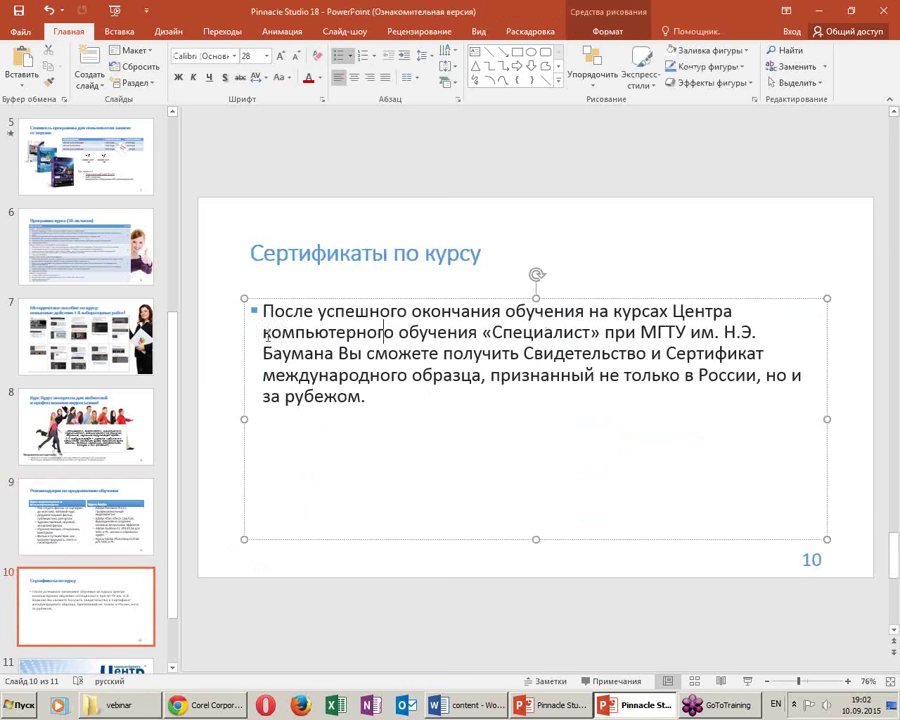
key("BackSpace")
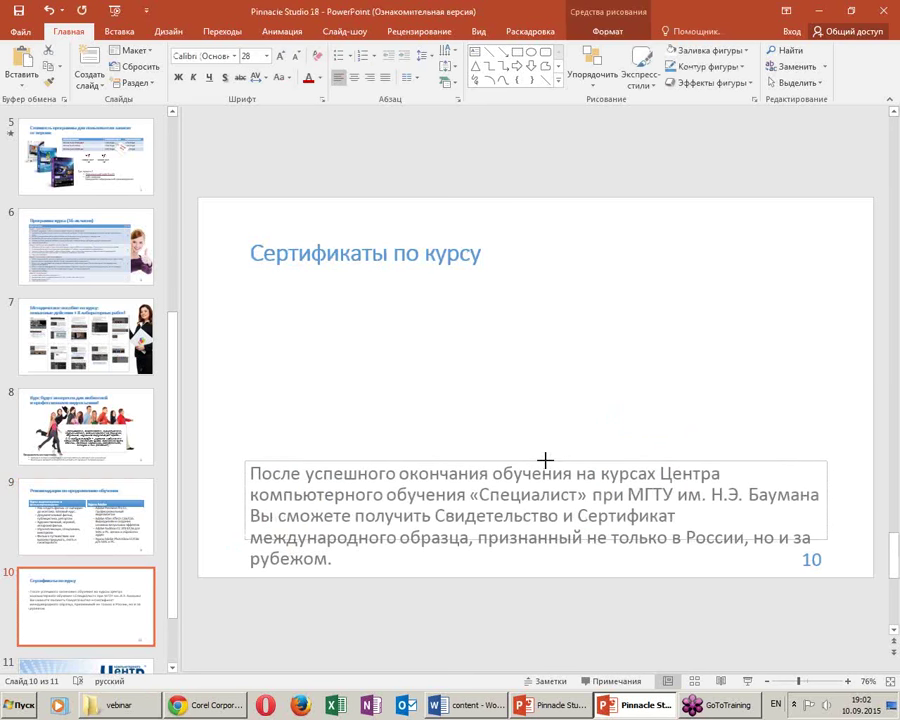
Shrink the text box to the slide bottom and centre its text horizontally and vertically
left_click_drag(537, 296, 537, 460)
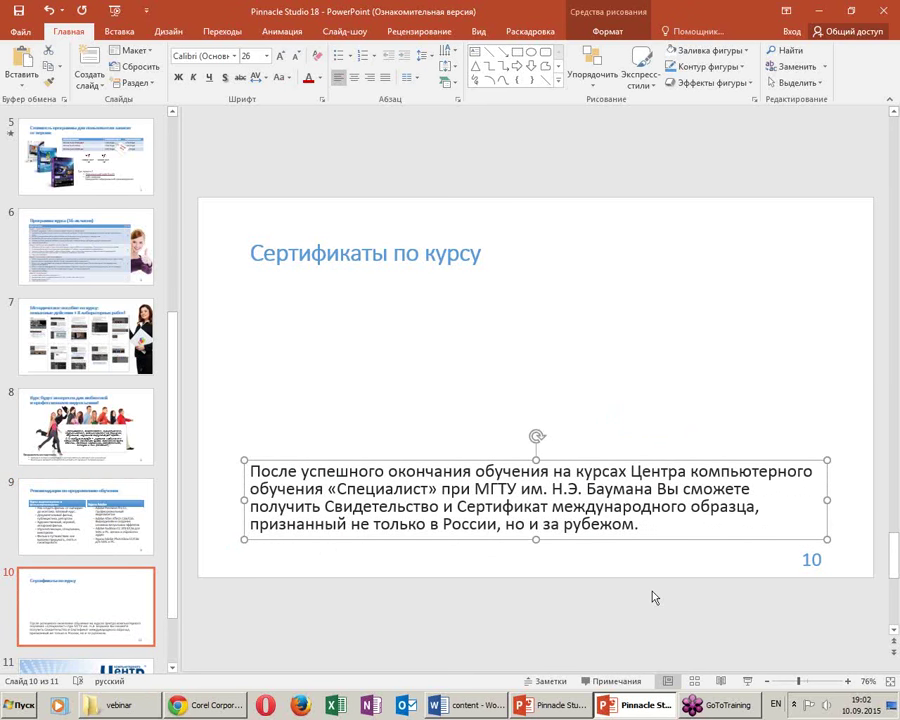
left_click(354, 77)
left_click(446, 66)
left_click(485, 136)
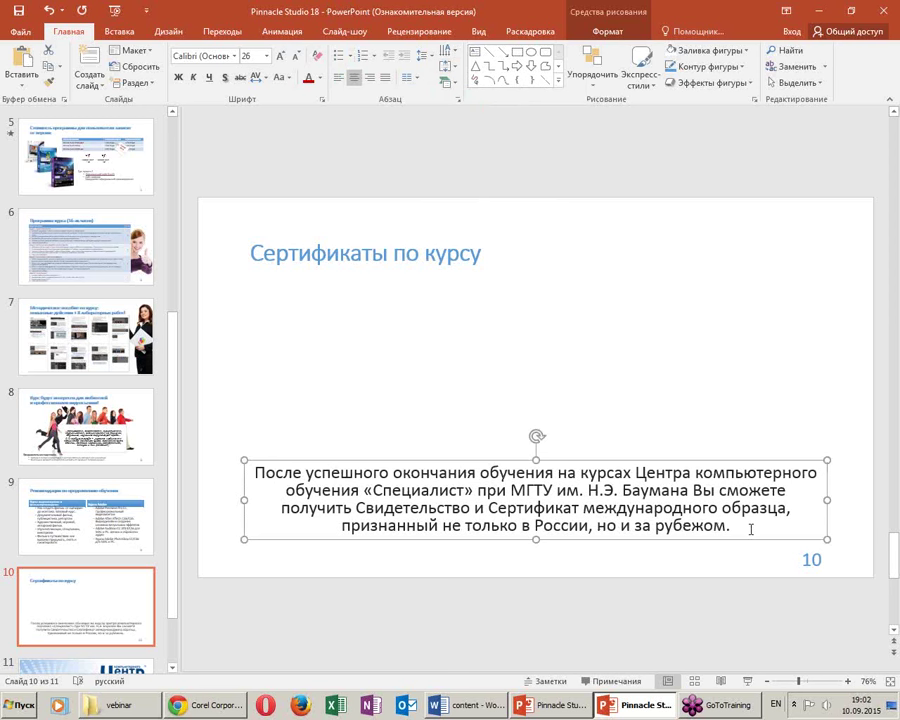
Select all the certificate text and set its font size to 22 pt
left_click_drag(751, 529, 535, 527)
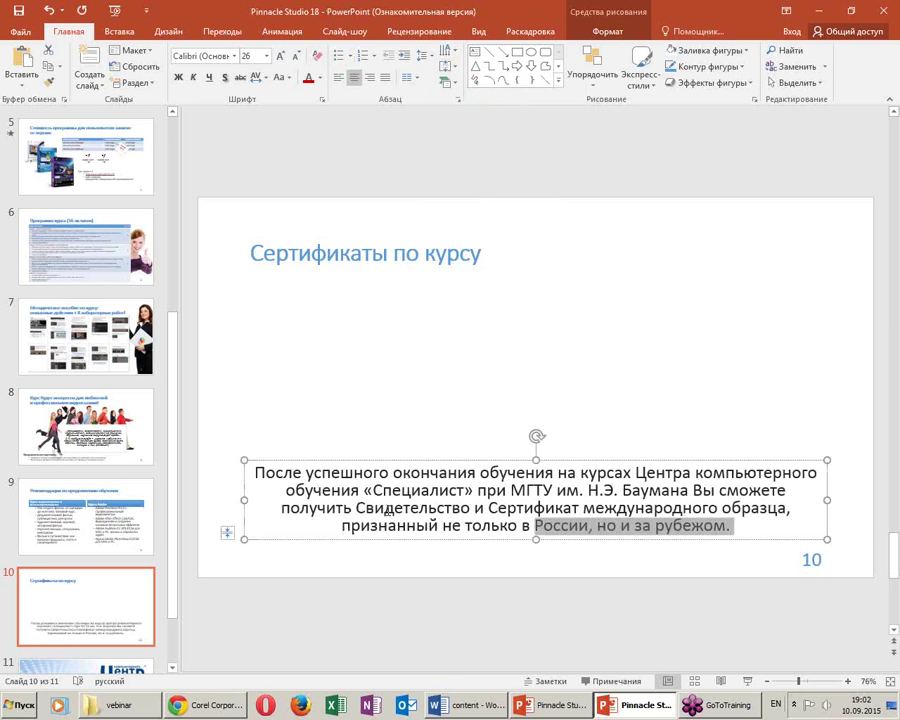
key("ctrl+a")
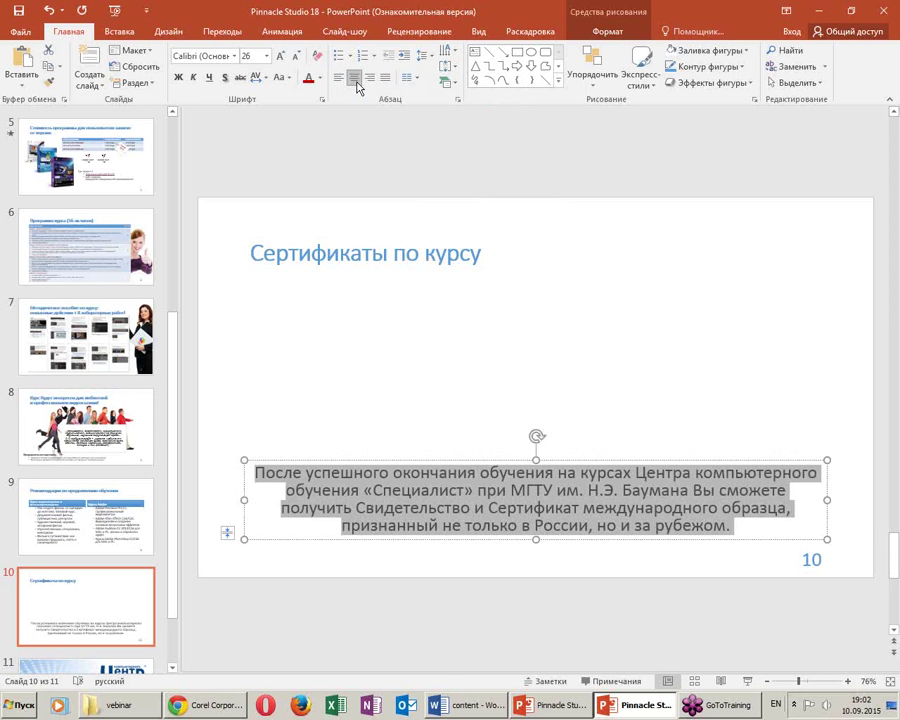
left_click(297, 58)
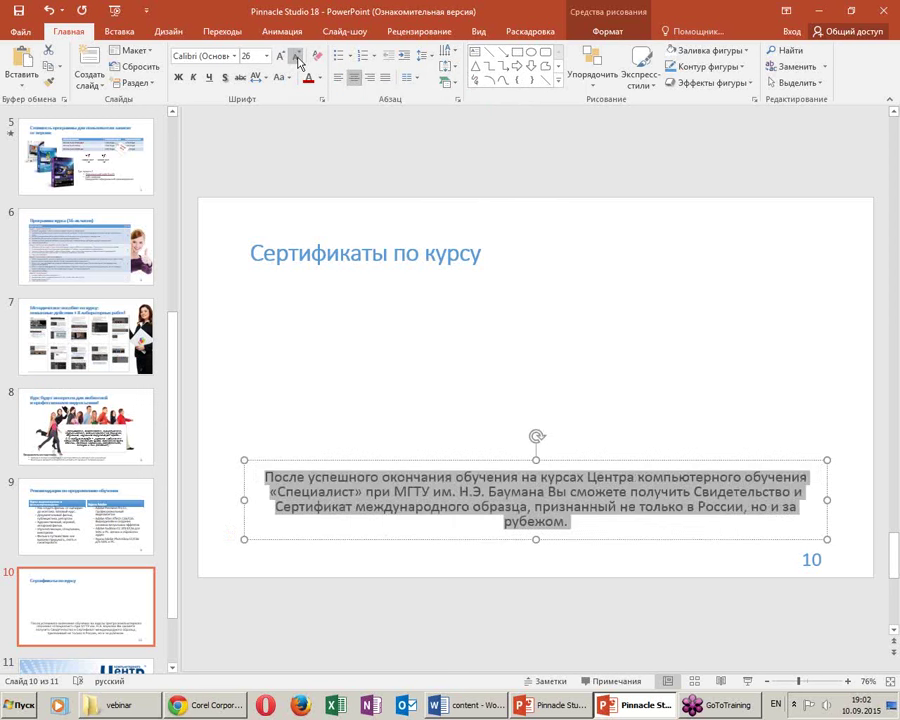
left_click(297, 58)
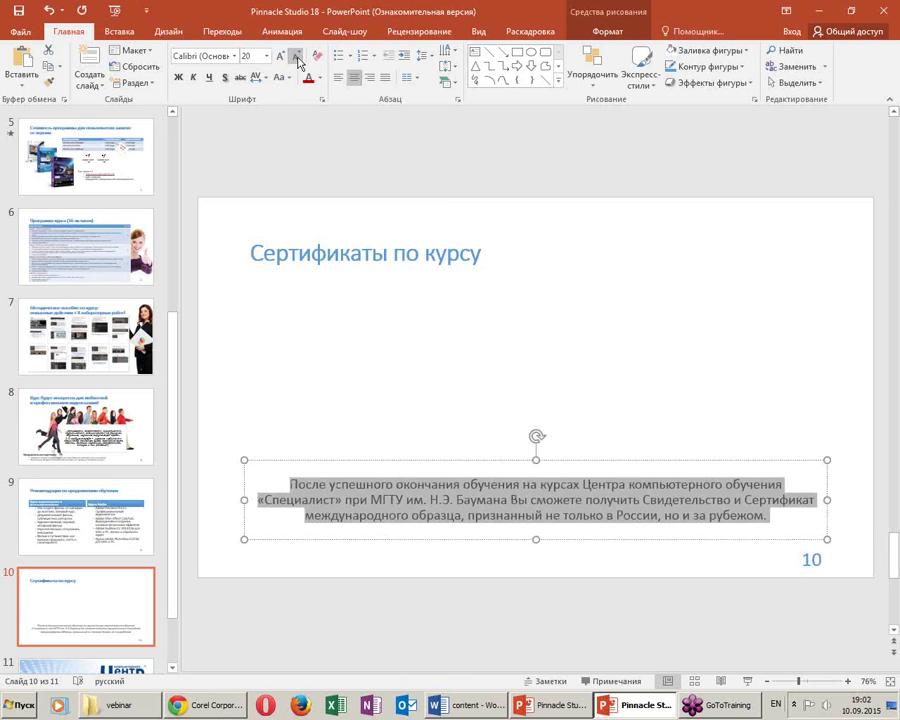
left_click(281, 57)
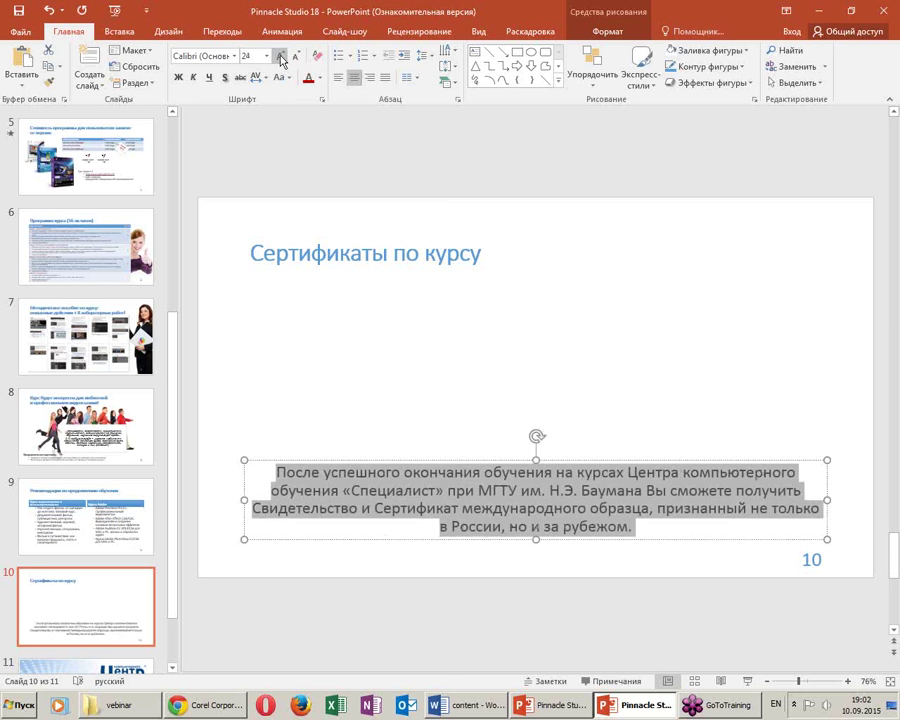
left_click(536, 458)
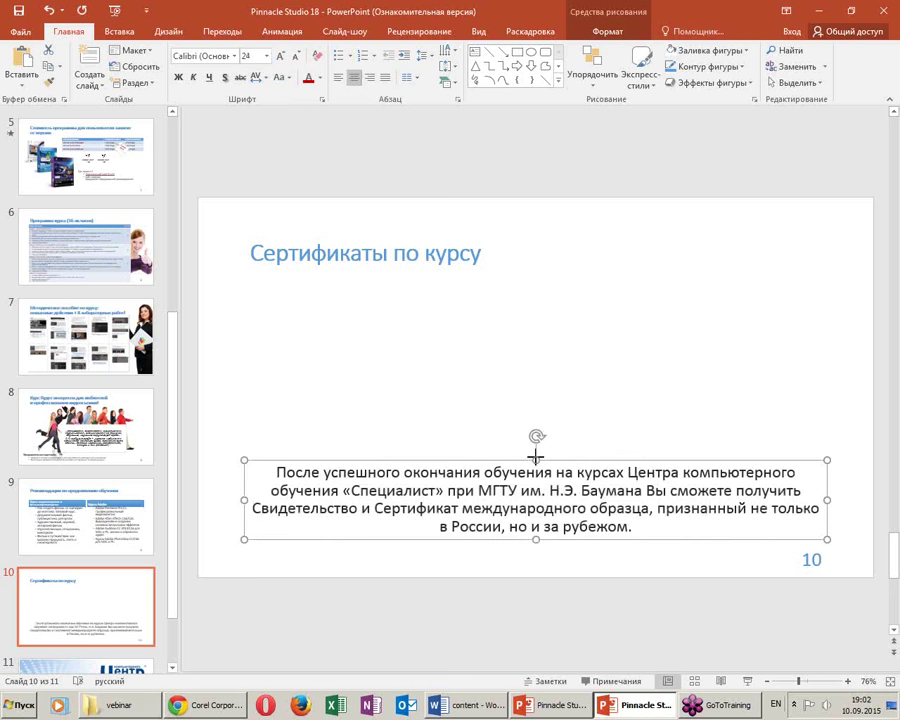
key("ctrl+bracketleft")
key("ctrl+bracketleft")
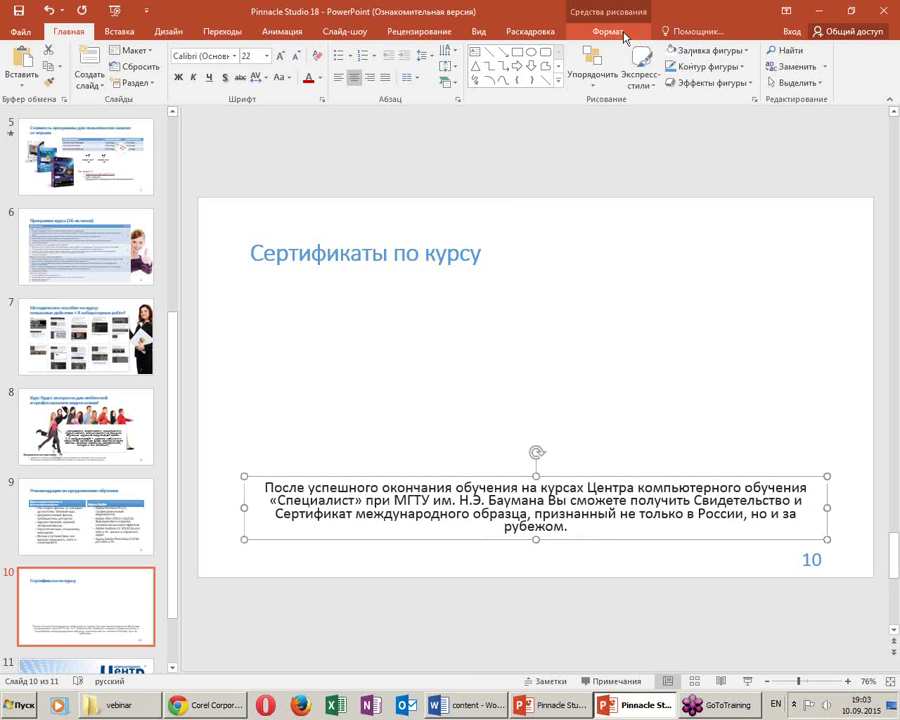
left_click(607, 31)
left_click(592, 82)
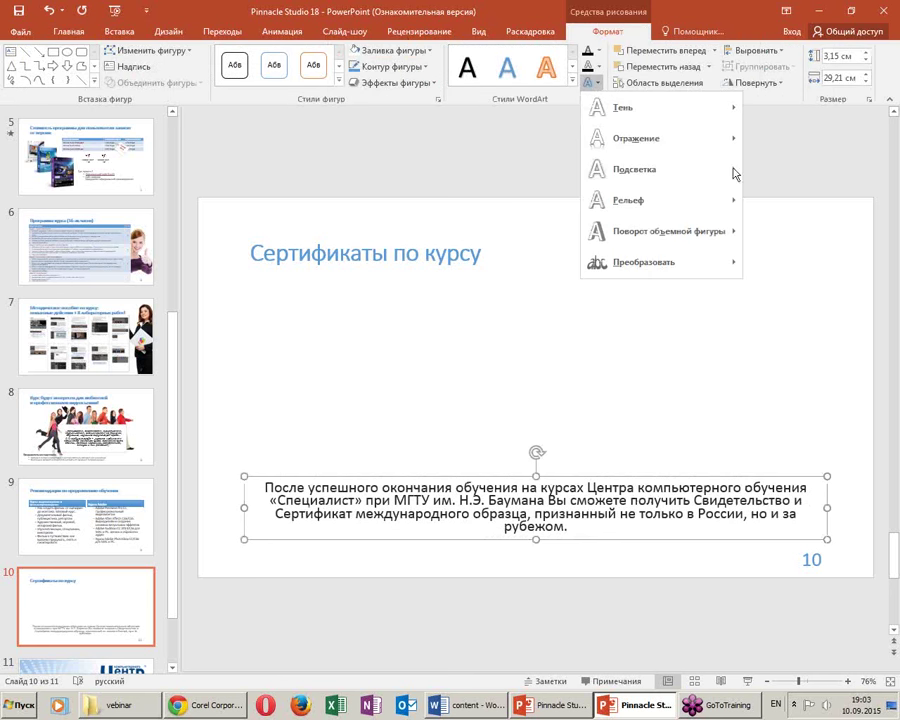
mouse_move(660, 262)
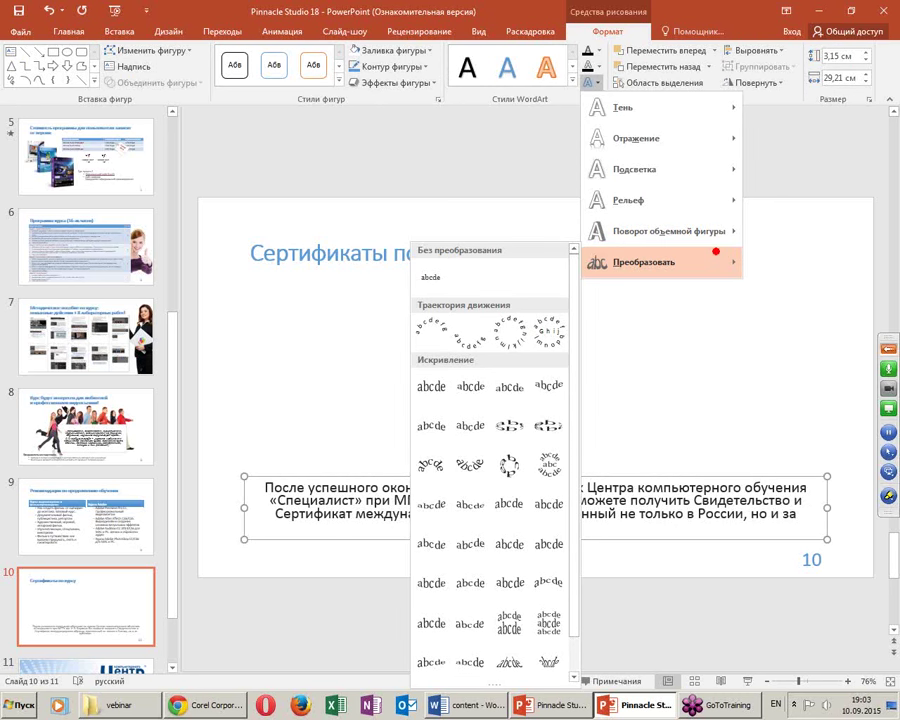
left_click_drag(566, 58, 616, 99)
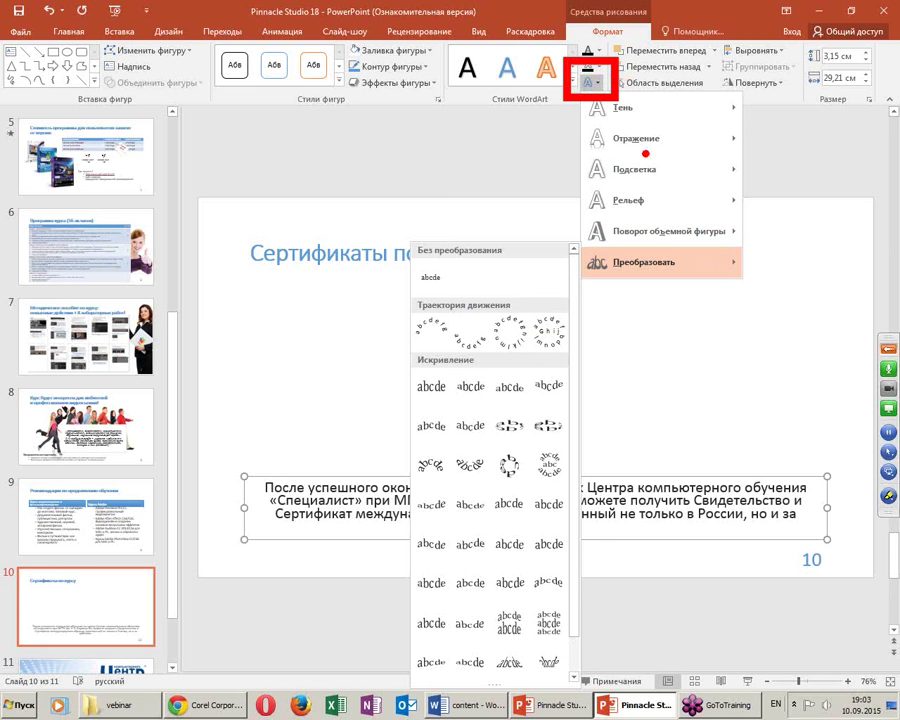
left_click(587, 85)
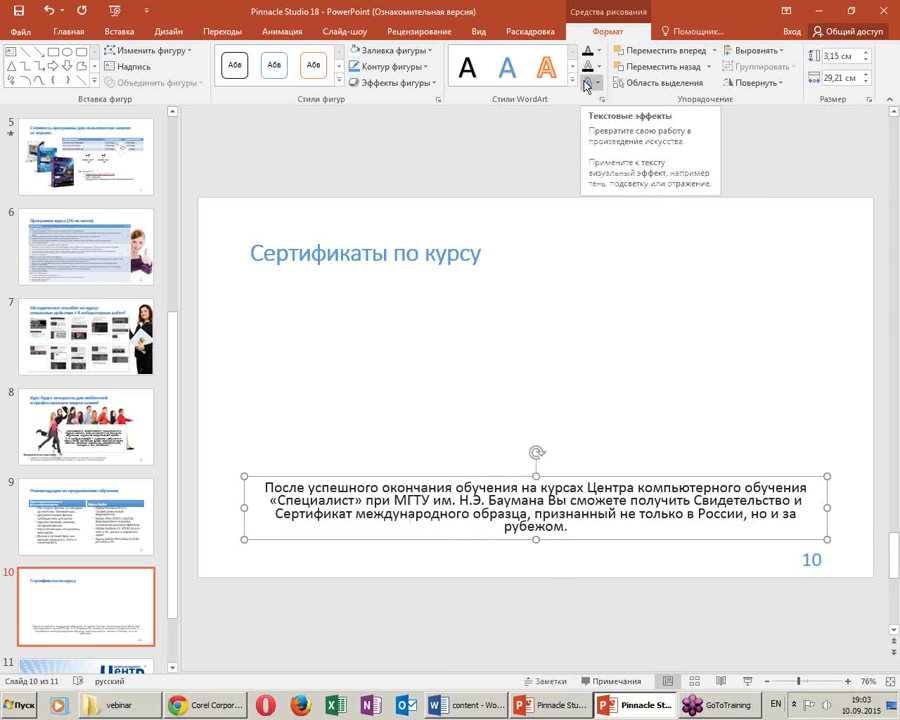
left_click(587, 86)
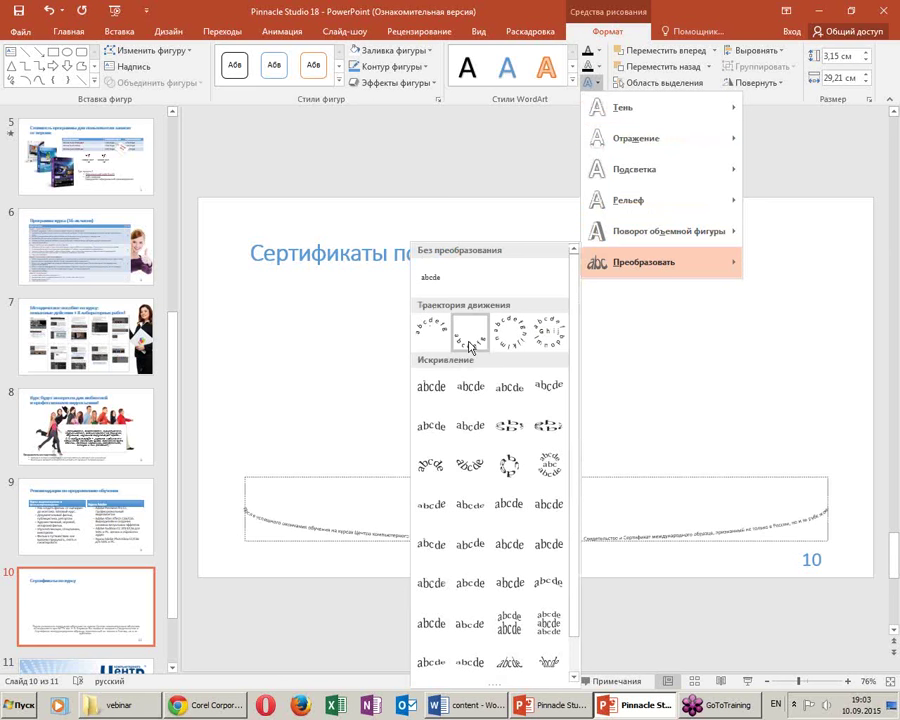
left_click(469, 347)
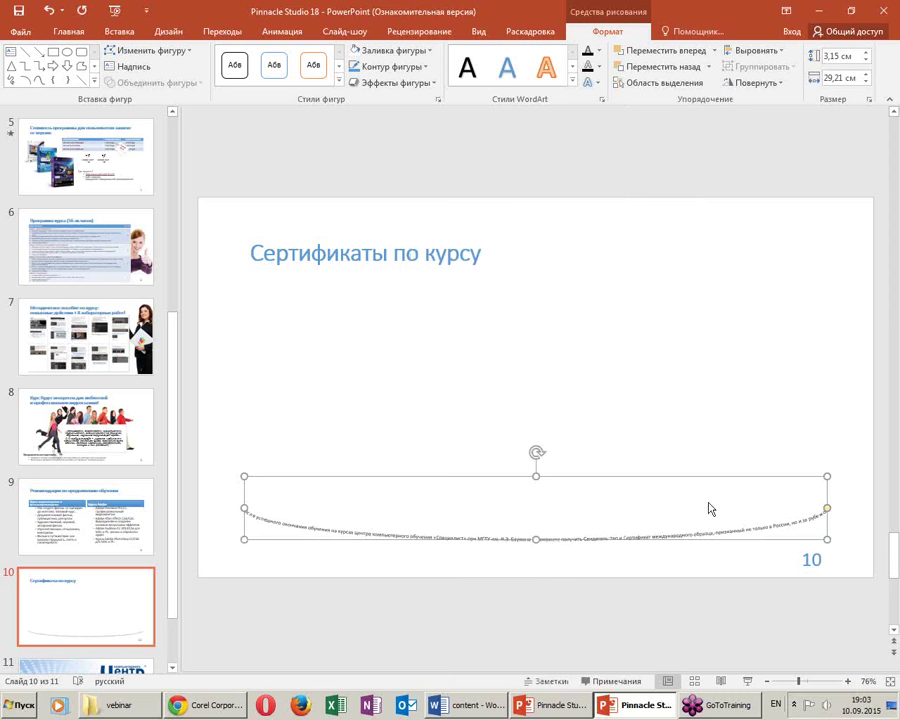
left_click(48, 10)
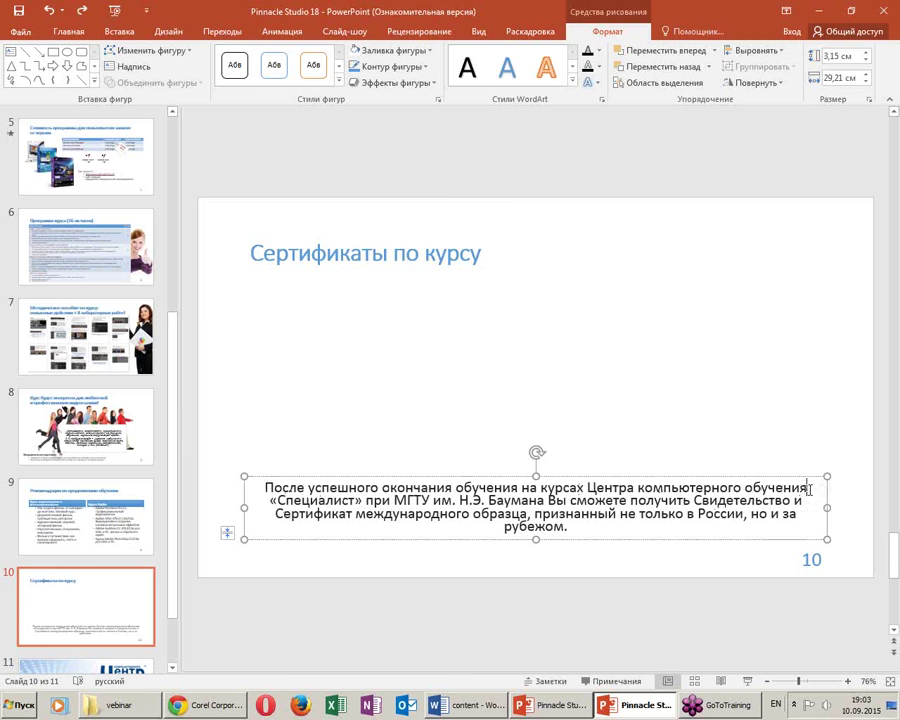
Break the caption so 'Сертификат' and 'но и за рубежом.' each start on new lines
key("Return")
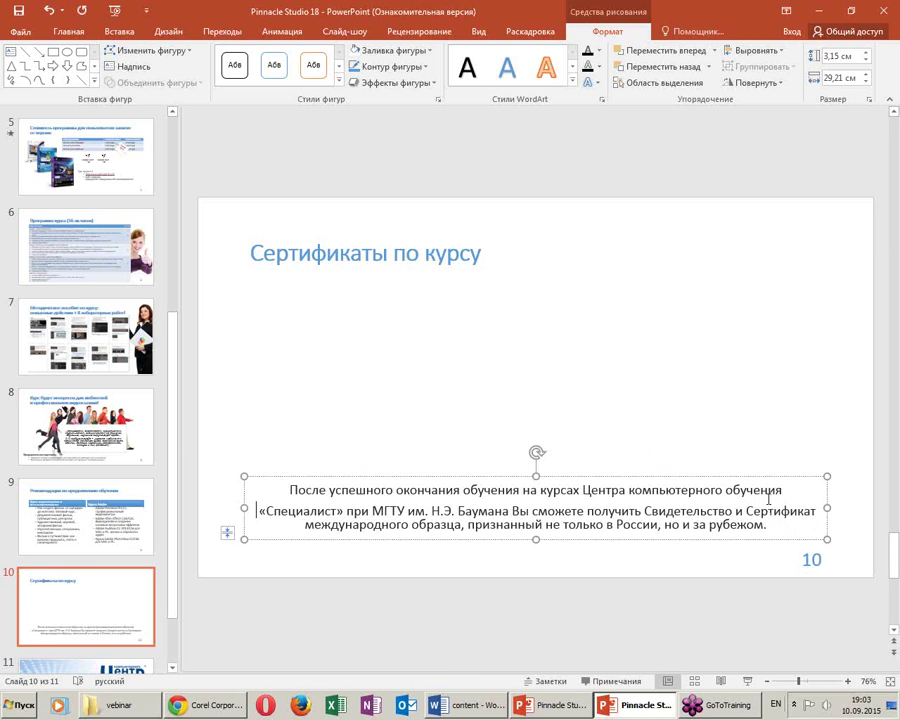
key("BackSpace")
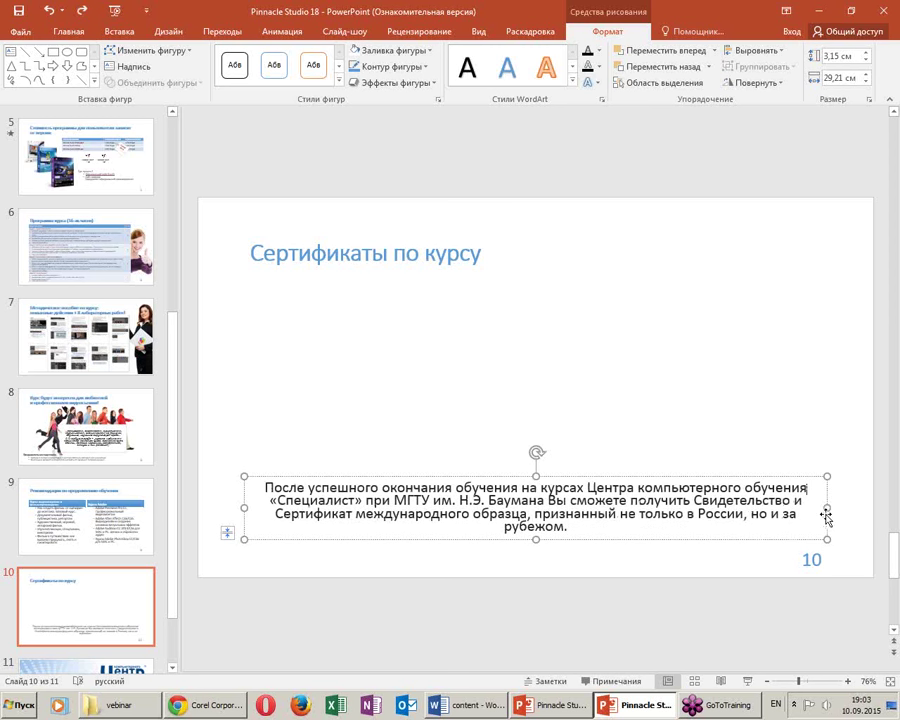
key("Return")
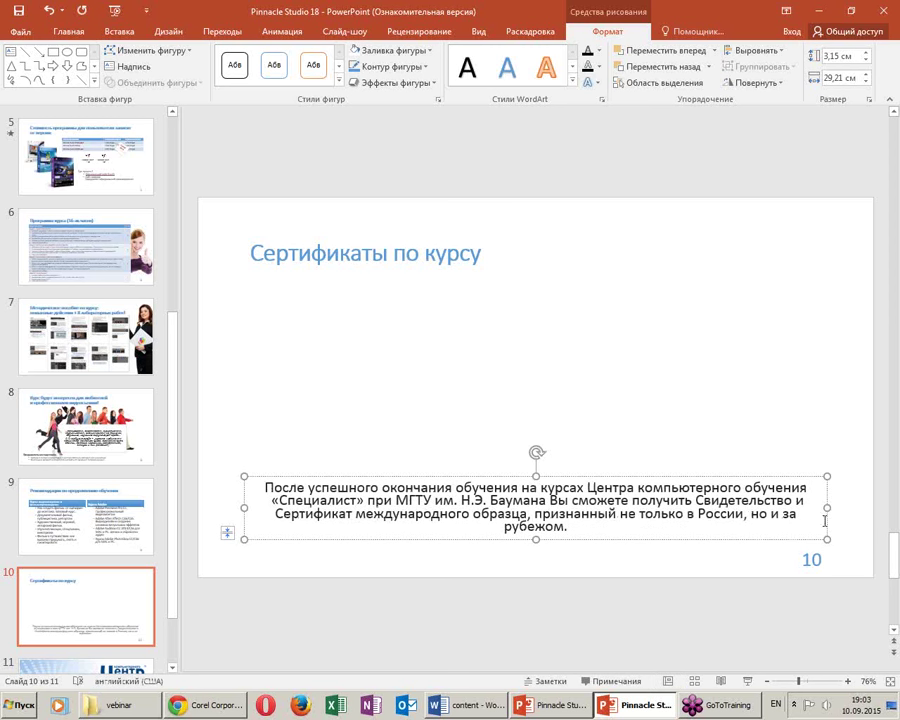
left_click(806, 503)
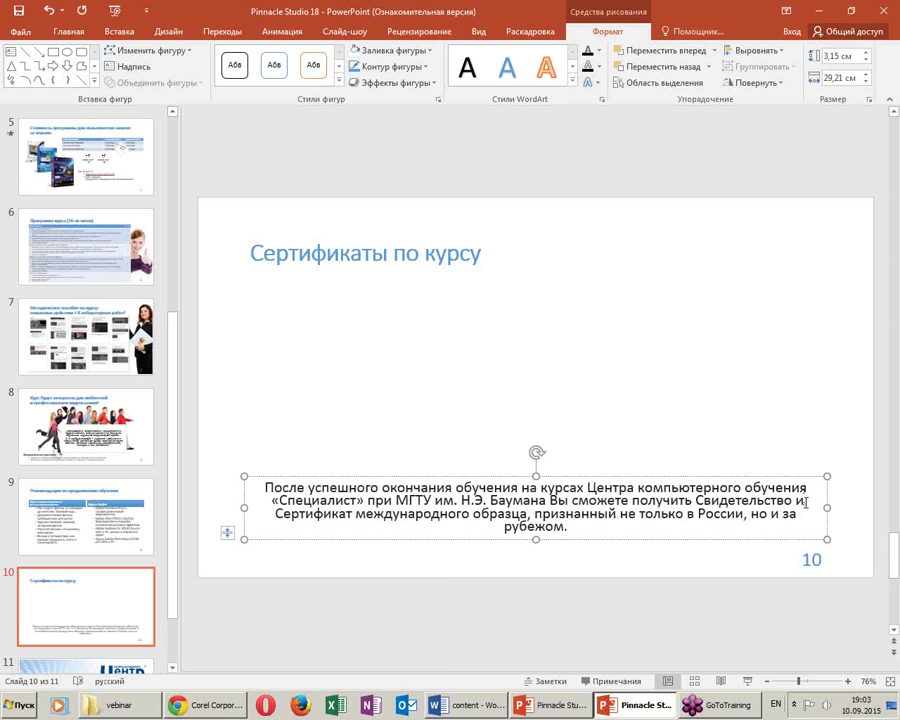
key("Return")
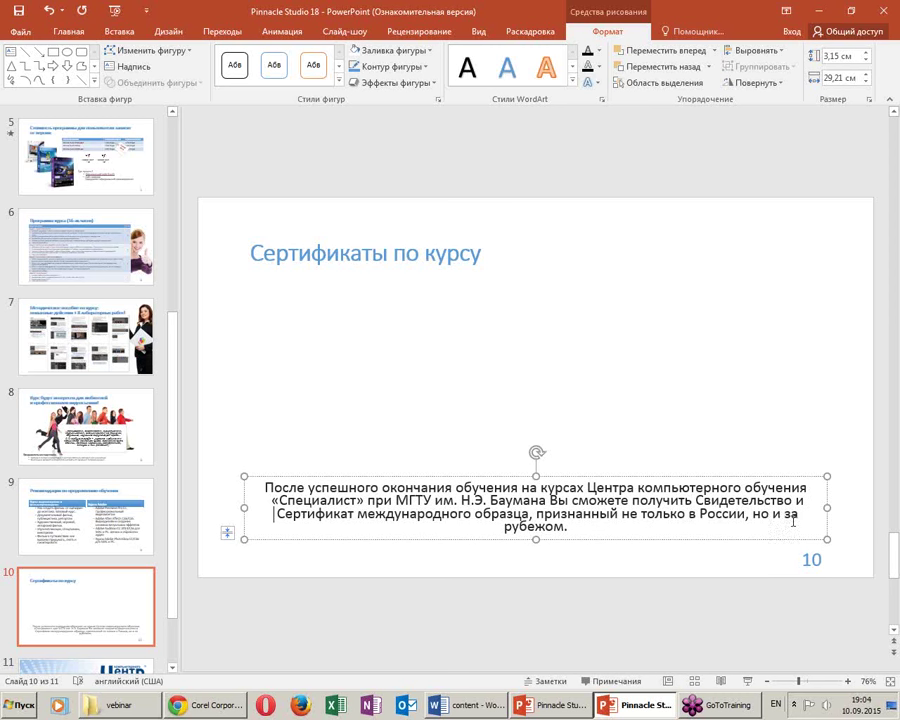
left_click(753, 516)
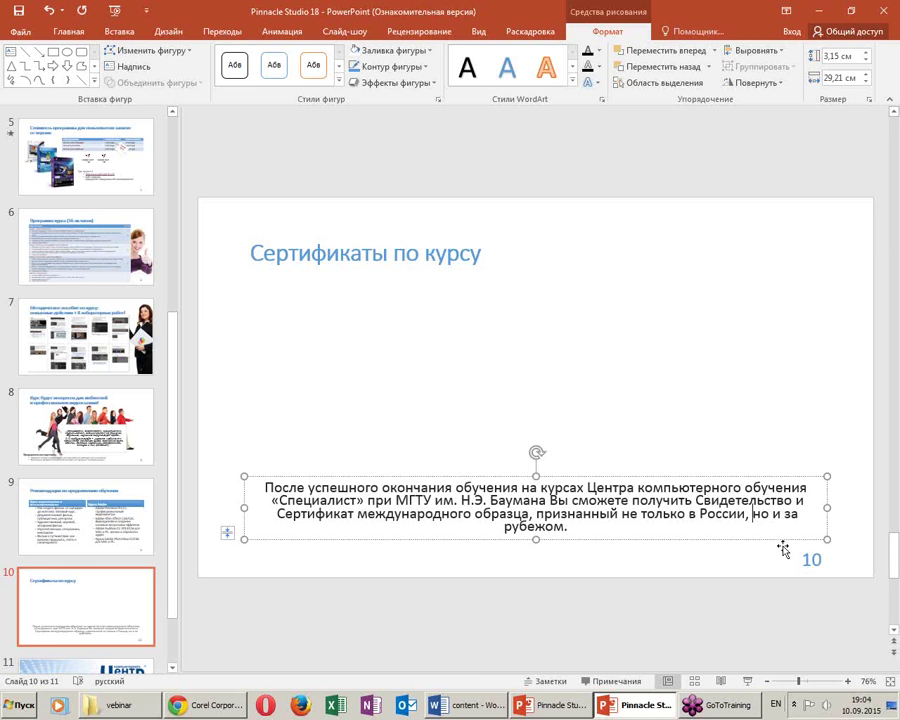
key("Return")
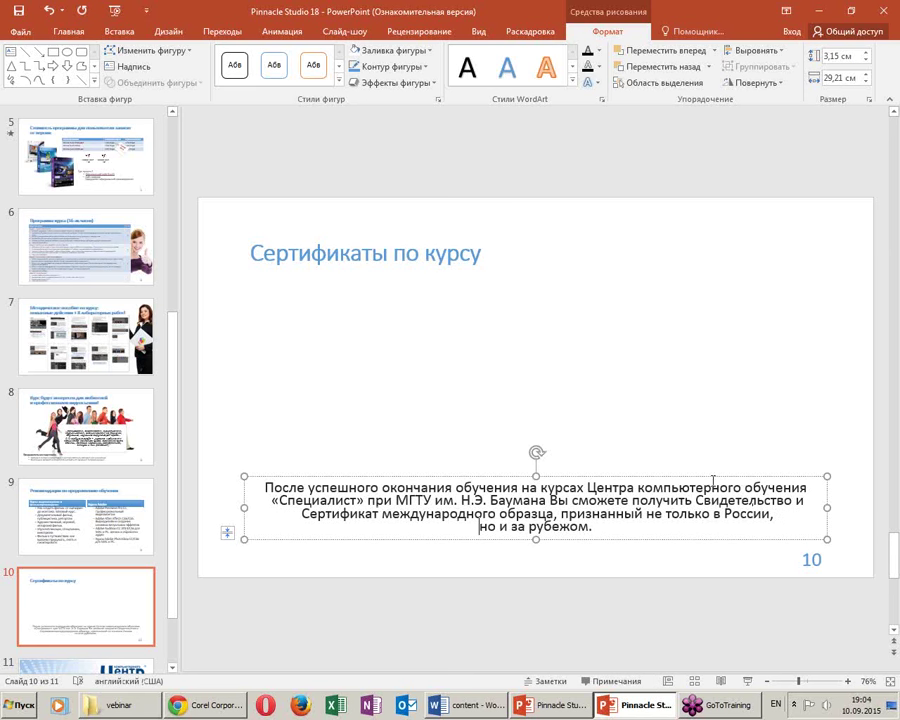
left_click(592, 82)
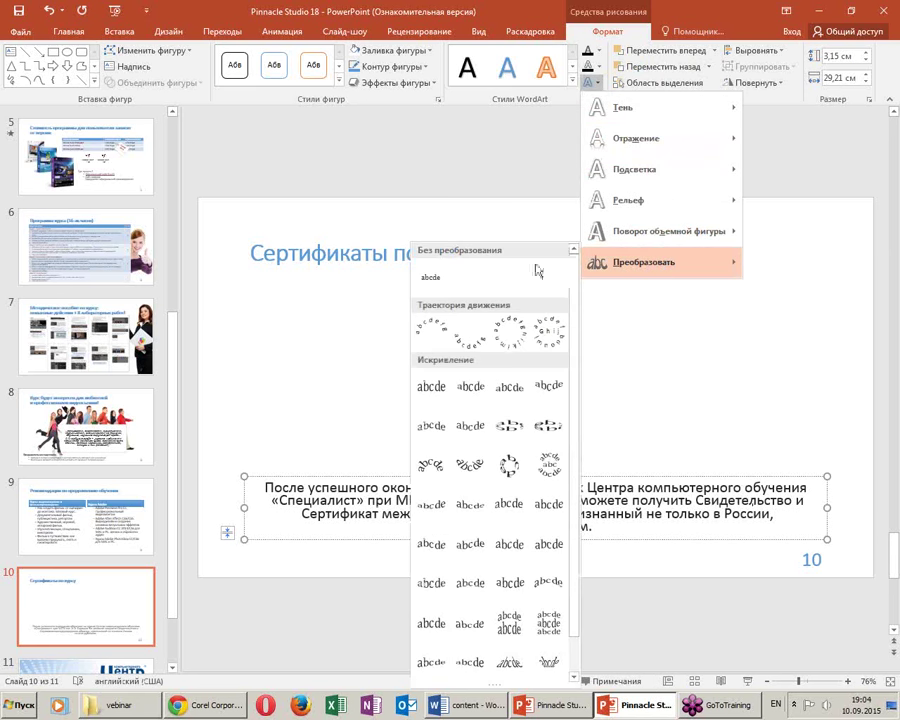
Apply an arch warp to the caption text and nudge its box slightly higher
left_click(466, 333)
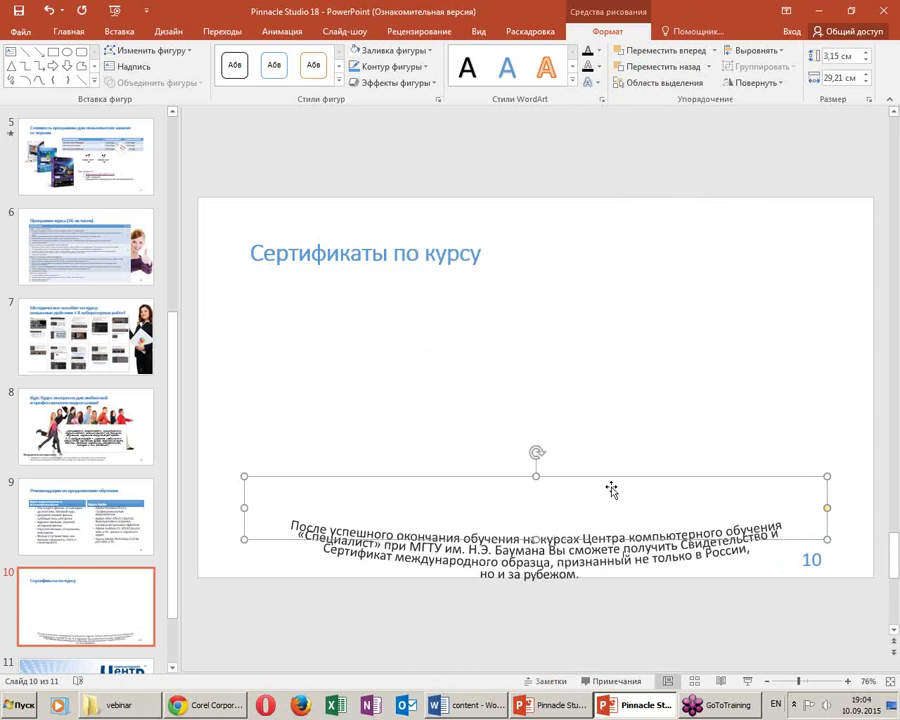
left_click_drag(600, 468, 602, 447)
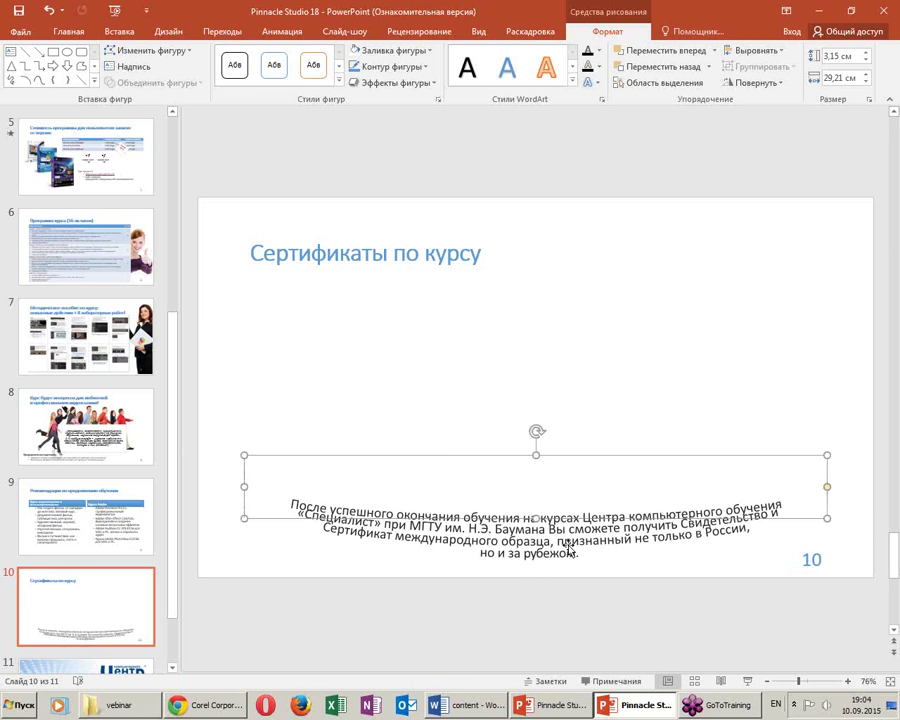
left_click(119, 31)
left_click(113, 62)
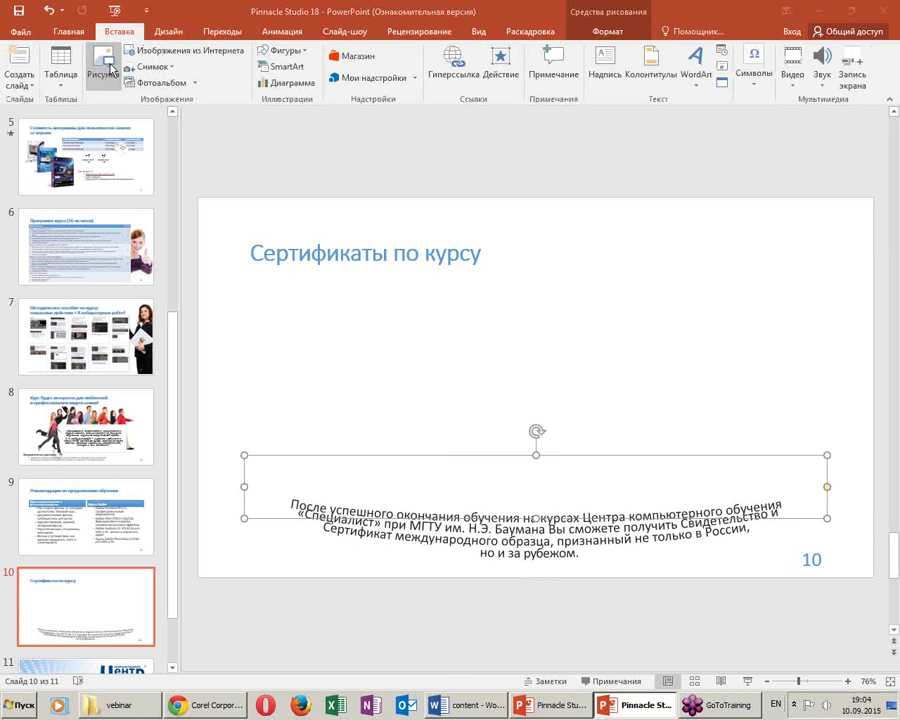
Insert the cert1, cert2 and cert3 pictures from the vebinar folder onto slide 10
left_click(458, 296)
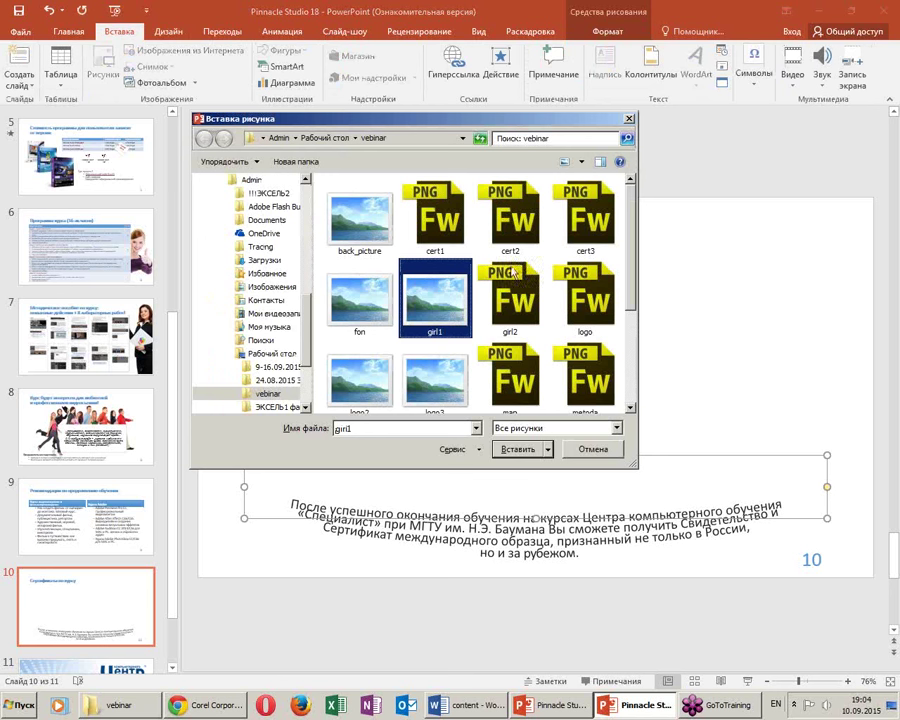
left_click(435, 215)
left_click(510, 215, "ctrl")
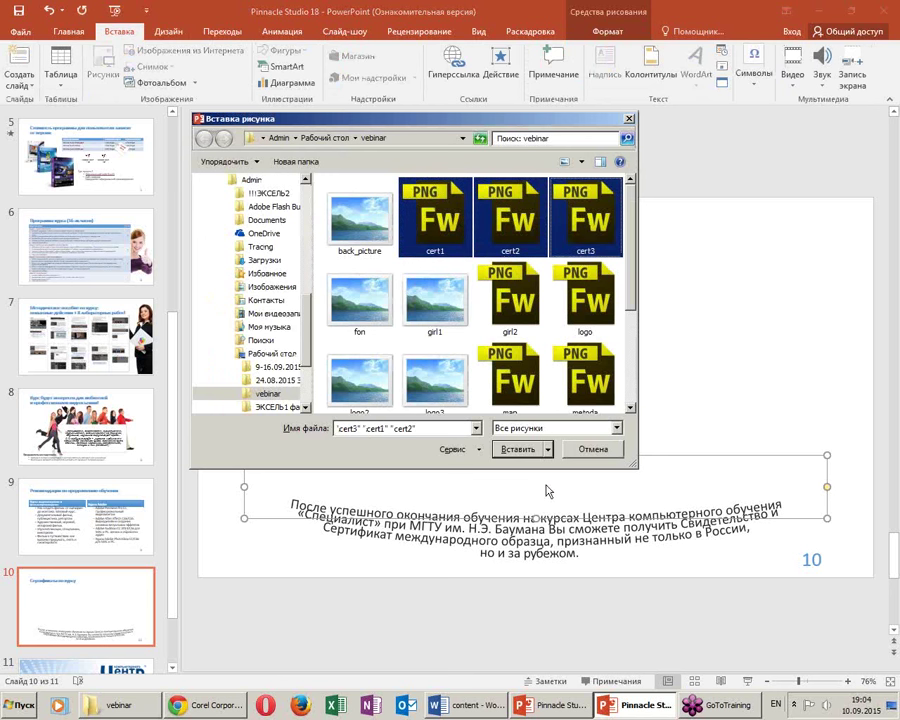
left_click(517, 449)
left_click(778, 340)
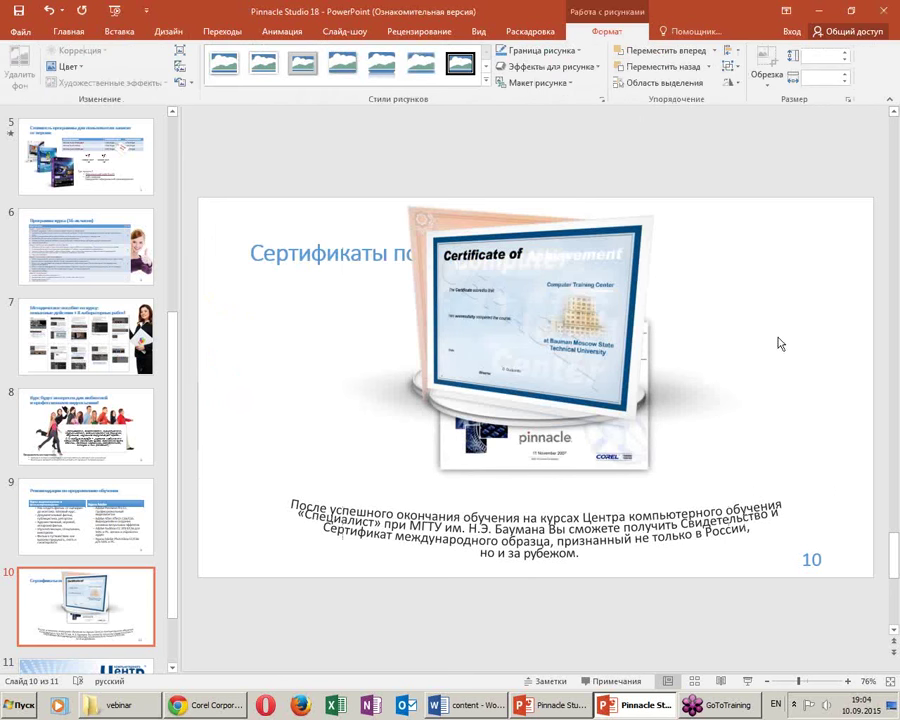
Spread the certificates across the slide and bring the Corel certificate in front
left_click_drag(536, 316, 736, 344)
mouse_move(535, 262)
left_mouse_down()
mouse_move(363, 318)
mouse_move(383, 324)
left_mouse_up()
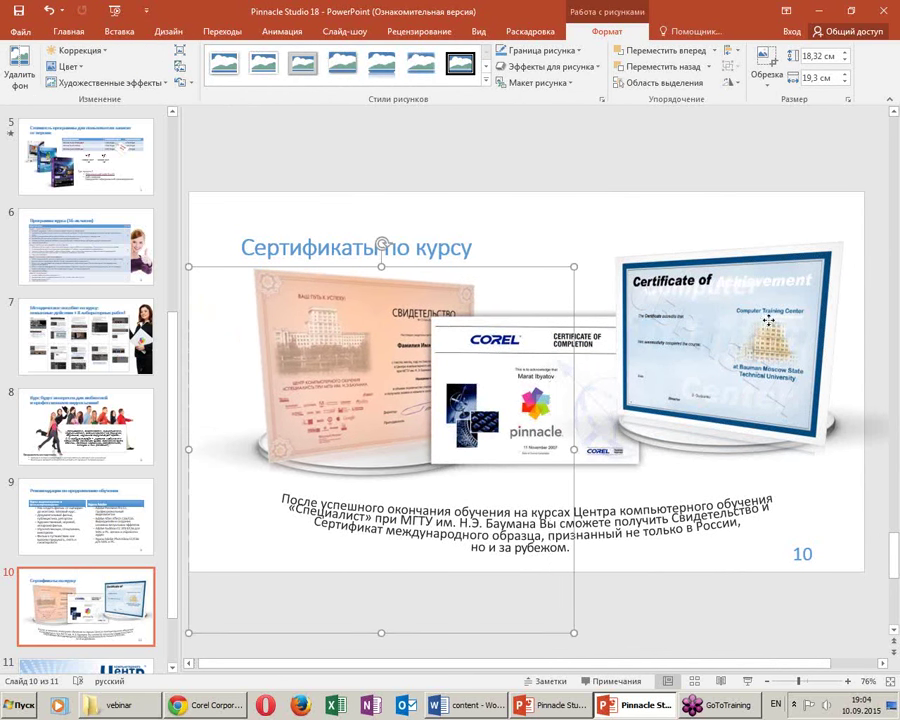
left_click_drag(765, 323, 740, 350)
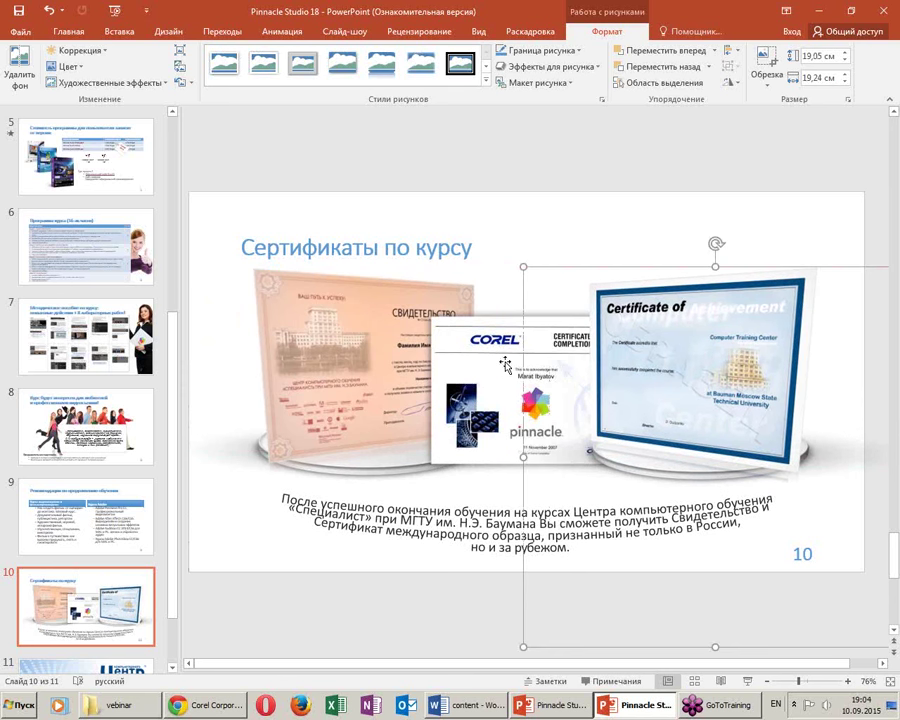
key("Tab")
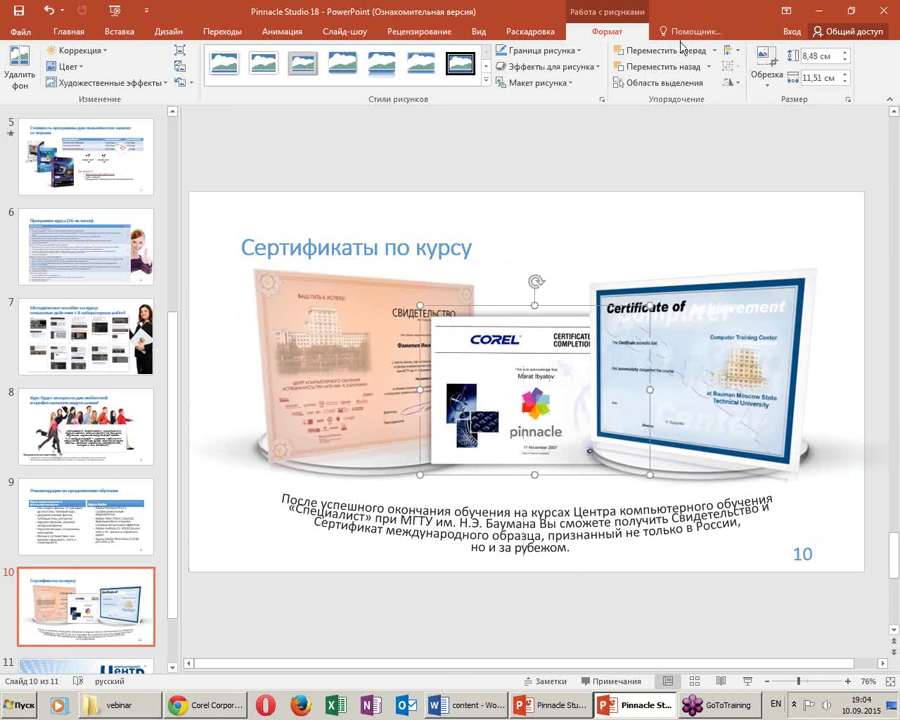
left_click(665, 52)
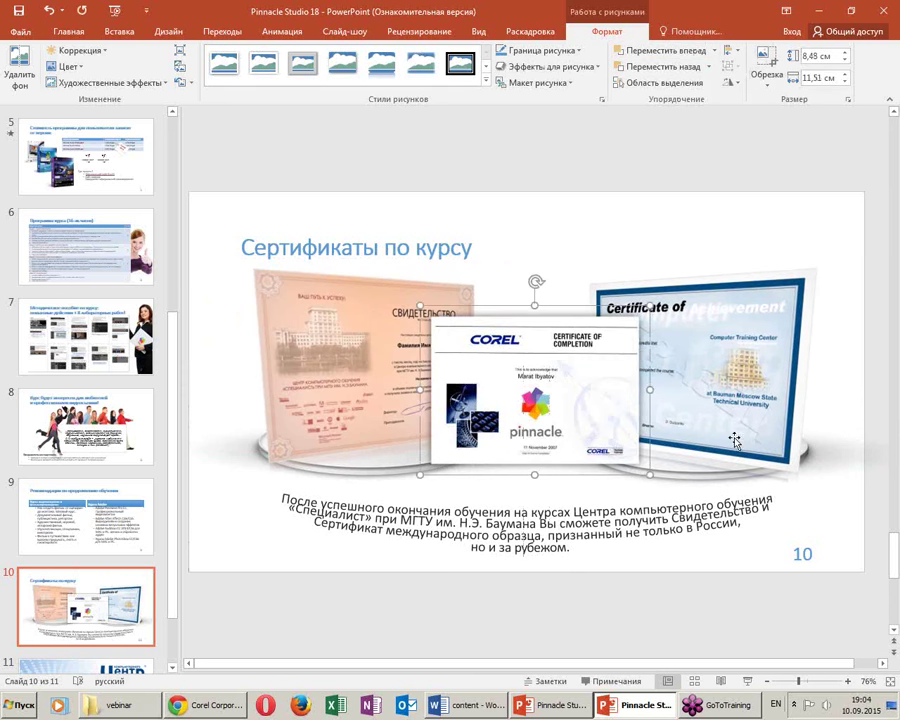
left_click(706, 386, "shift")
left_click(383, 373, "shift")
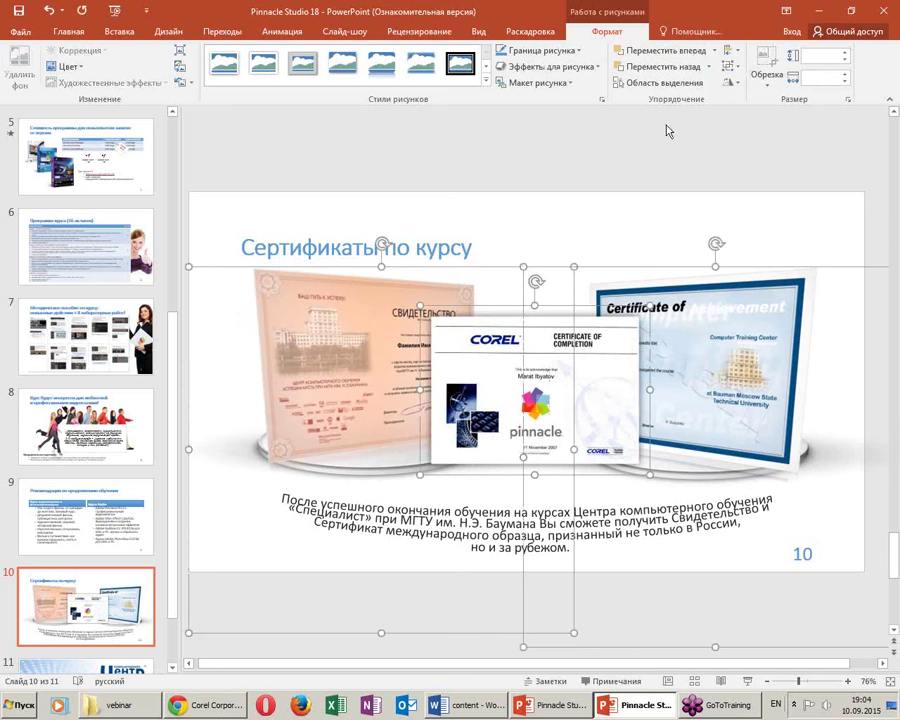
Distribute the three selected certificate pictures horizontally with equal spacing, then deselect them
left_click(733, 50)
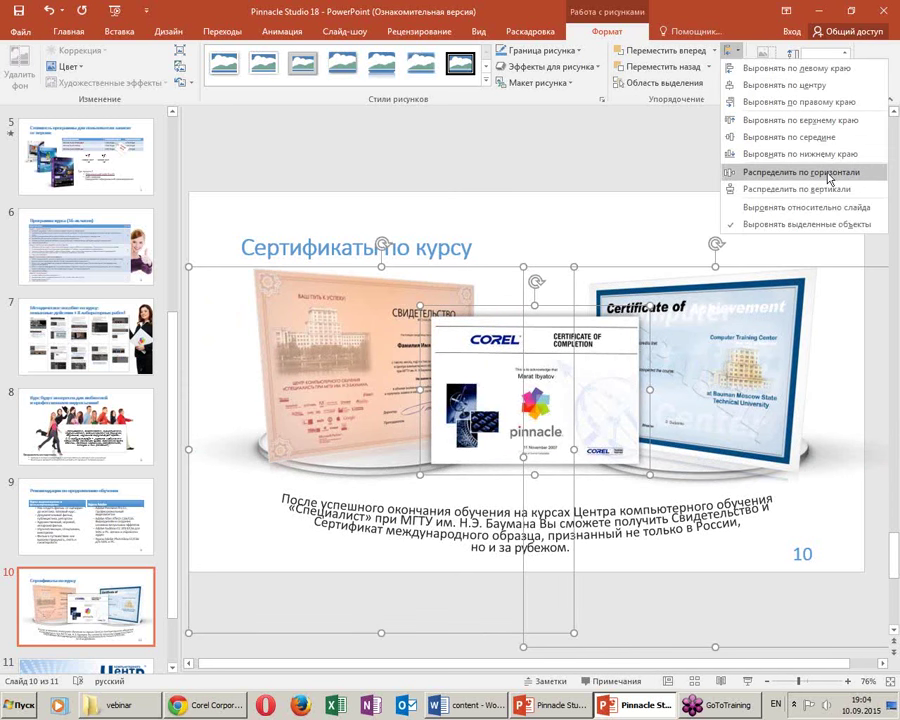
left_click(790, 172)
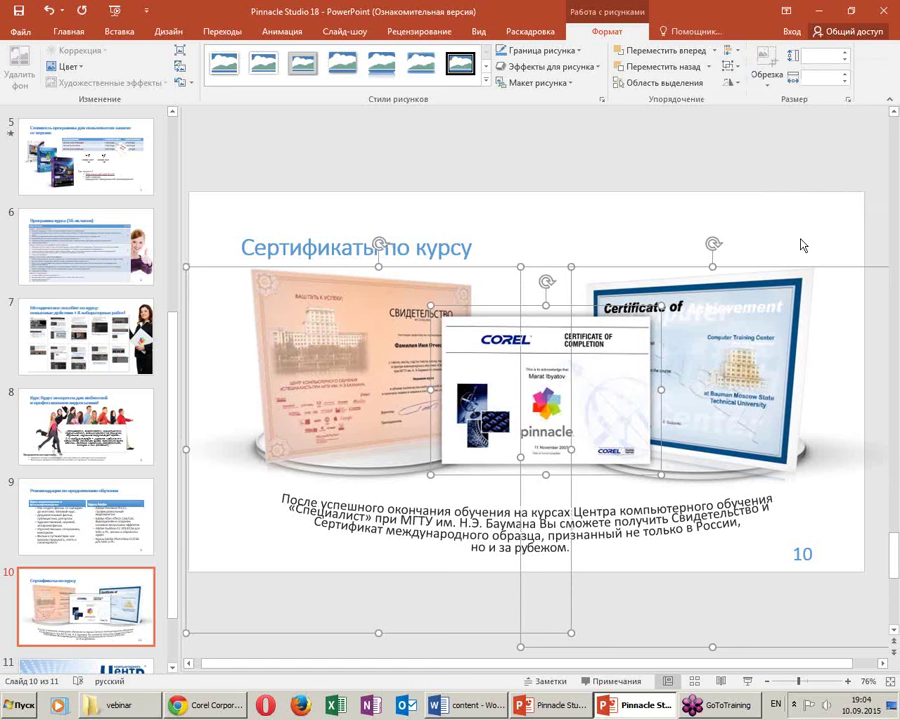
left_click(821, 163)
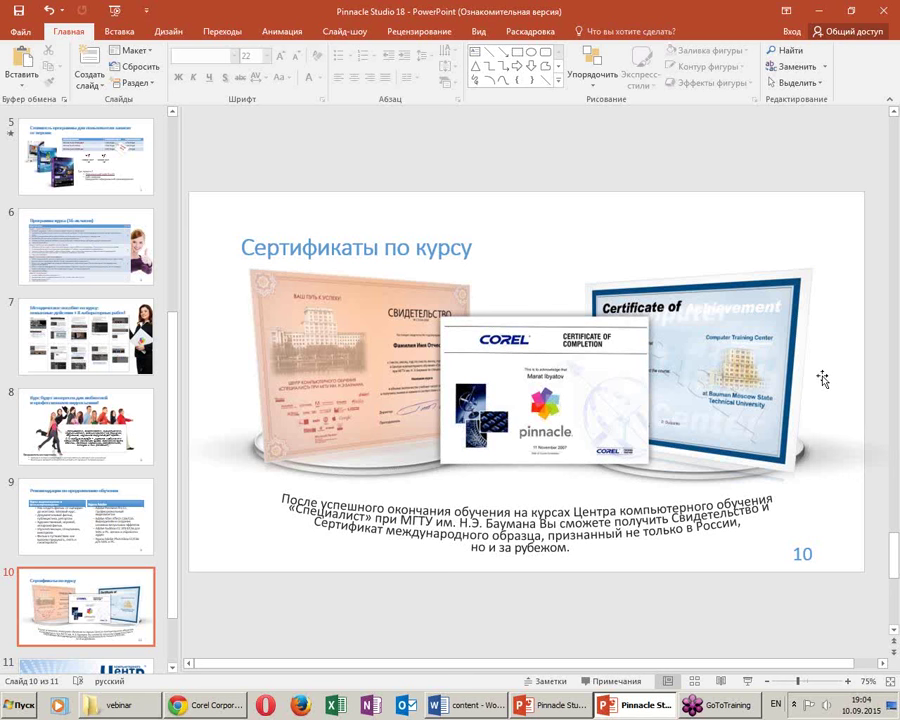
scroll(824, 378, "down", 1, "ctrl")
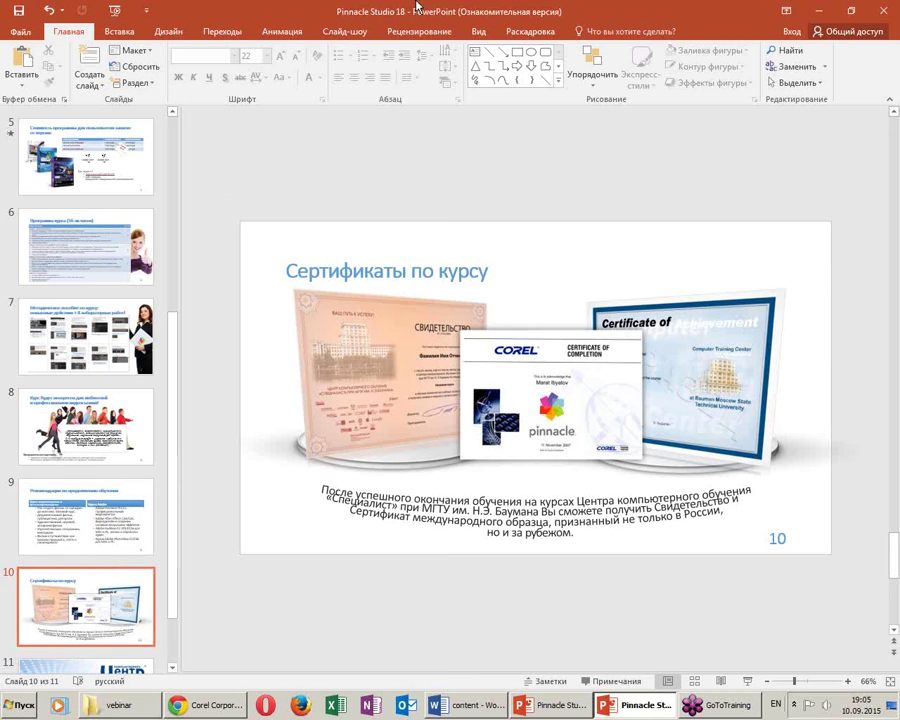
Select the Свидетельство certificate under Animations and compare with slide 5's animations
left_click(284, 31)
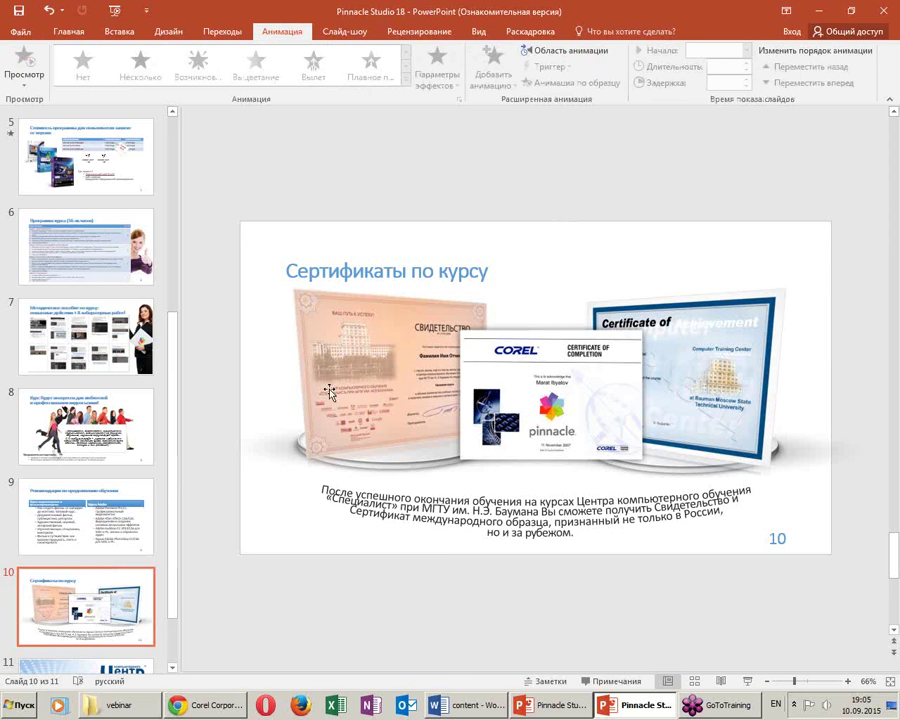
left_click(366, 386)
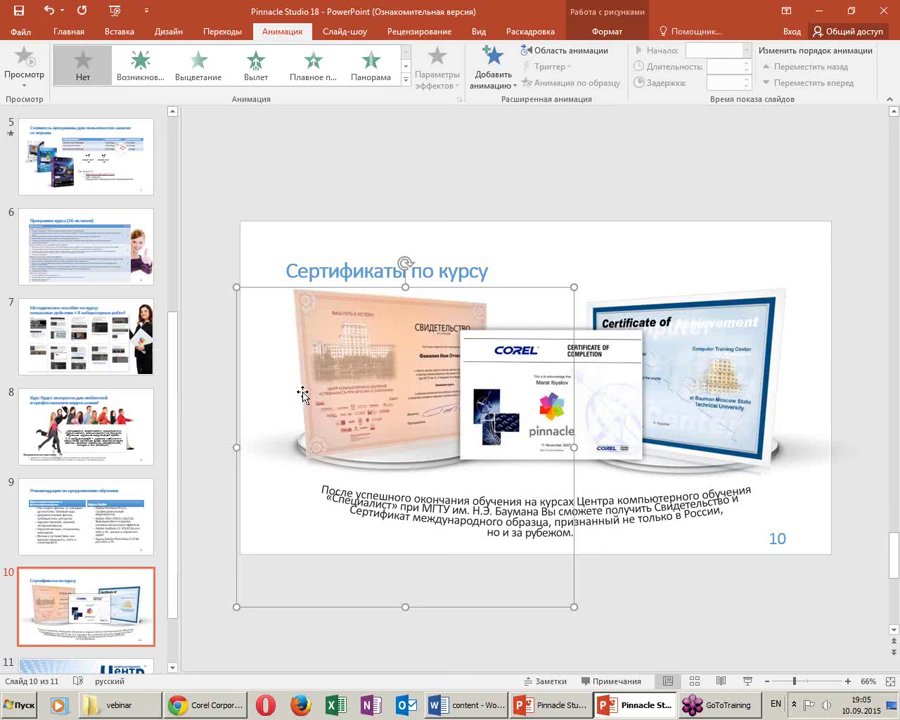
left_click(118, 163)
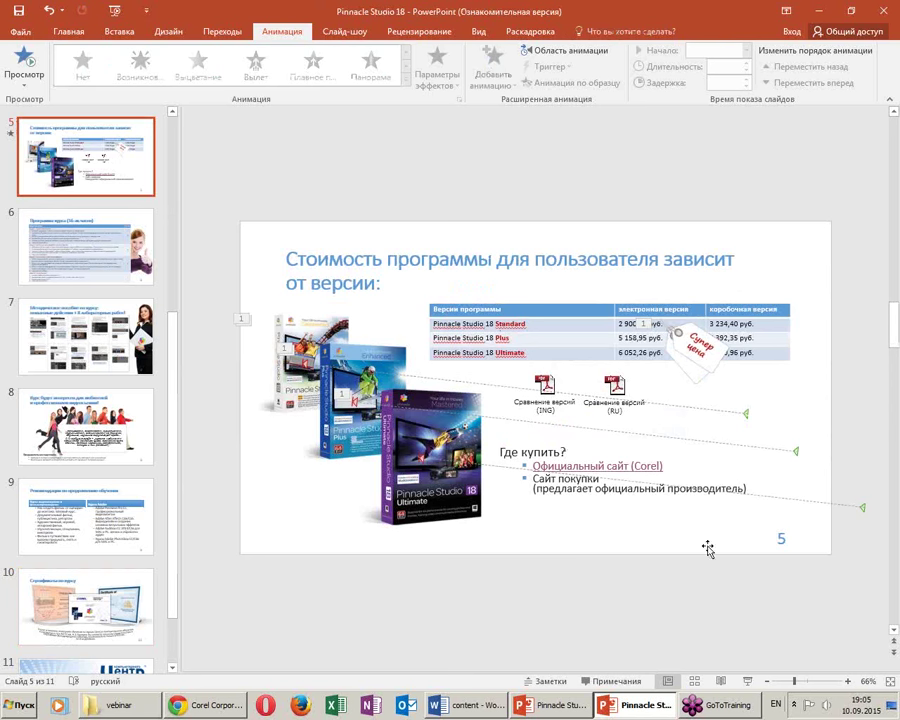
left_click(145, 600)
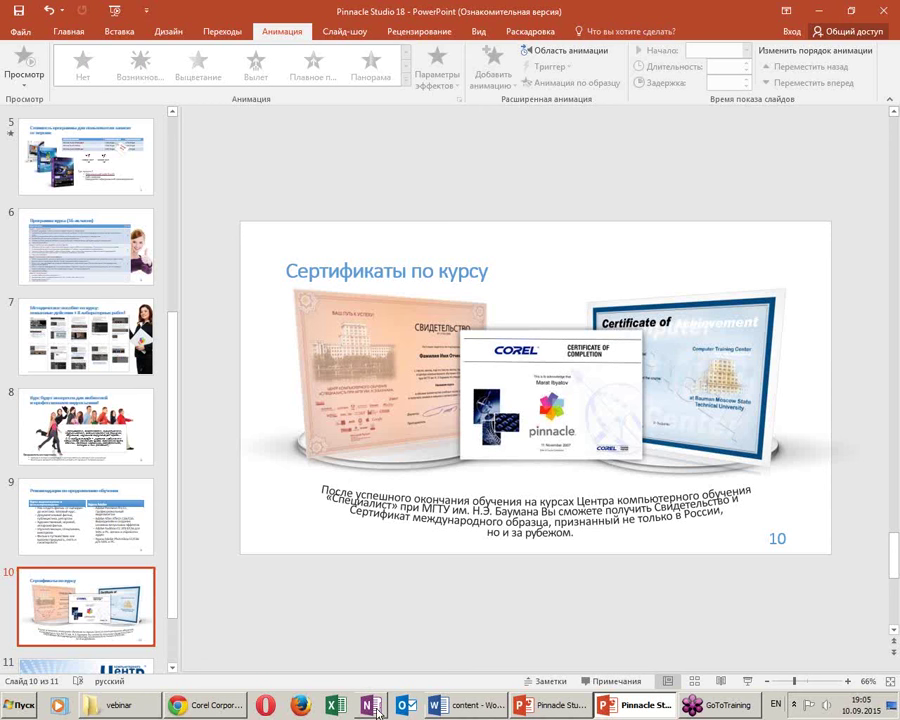
left_click(553, 706)
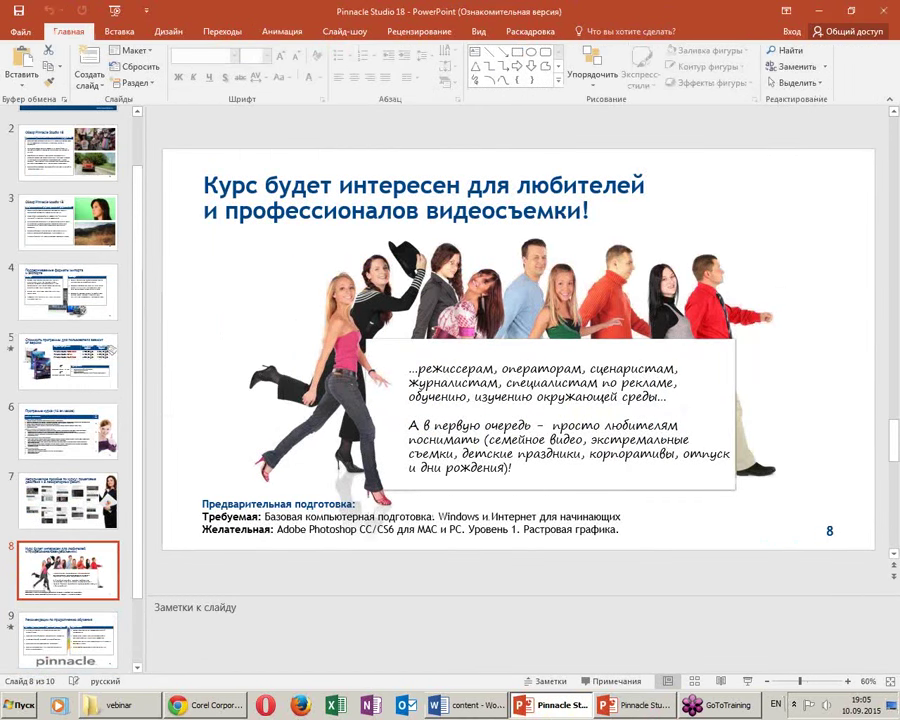
Play the reference deck's slide 10 as a slideshow with Shift+F5 through to the end
scroll(60, 440, "down", 3)
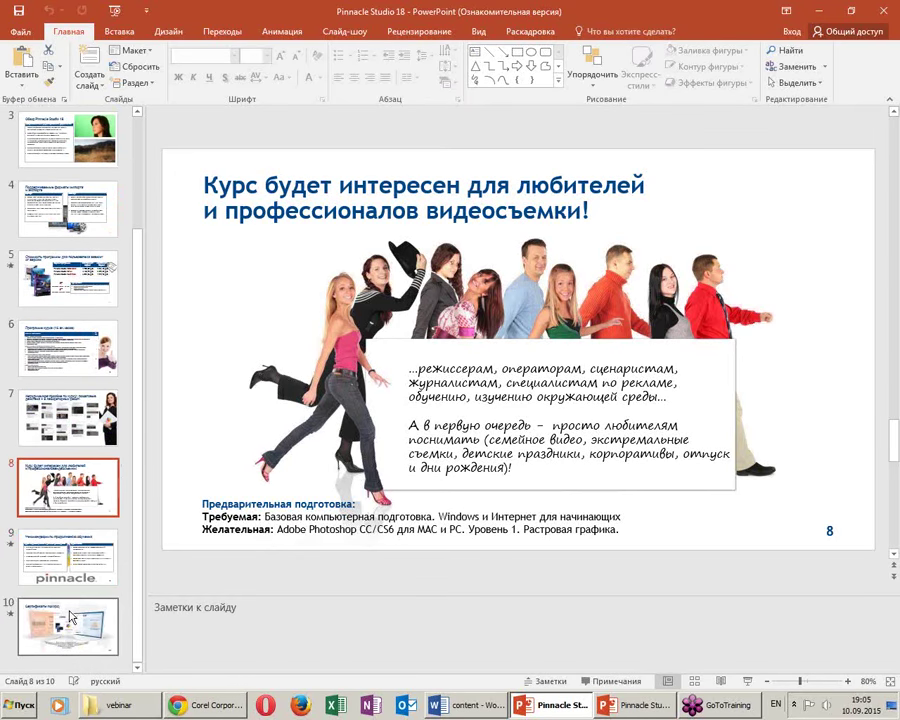
left_click(72, 622)
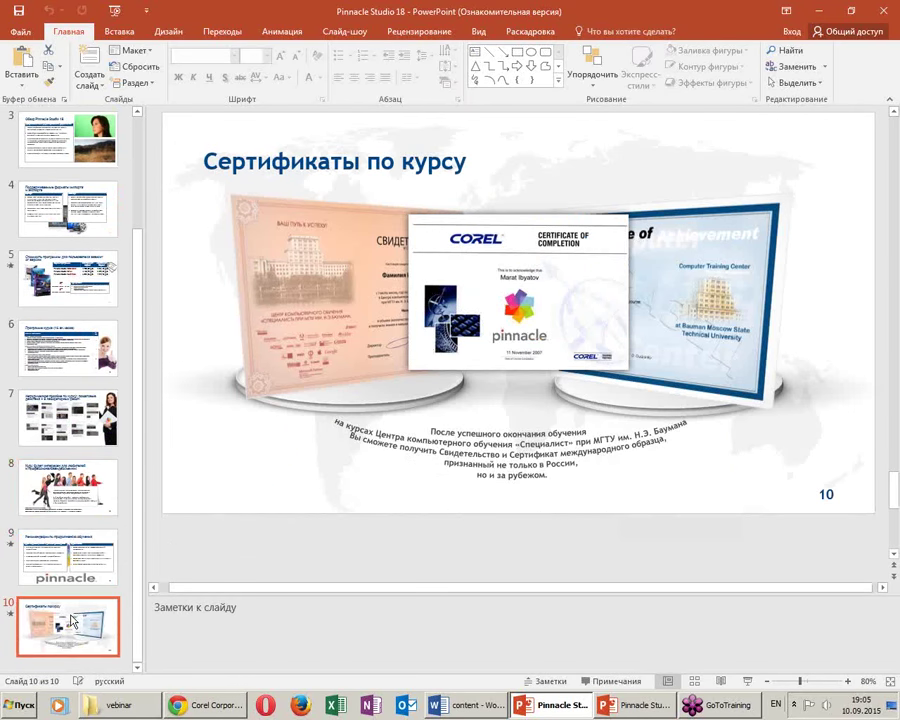
key("shift+F5")
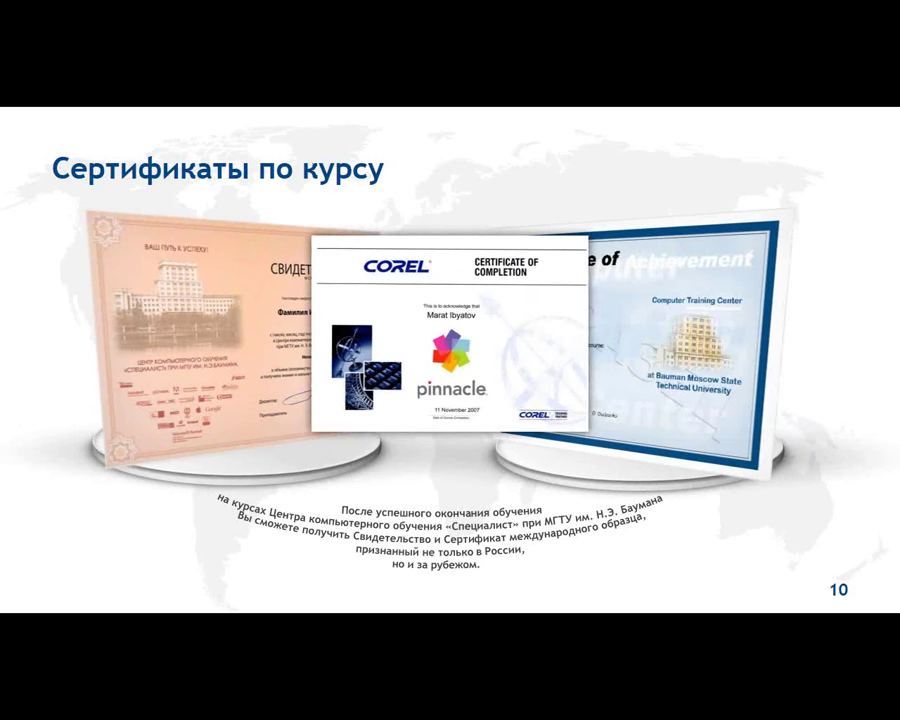
key("Right")
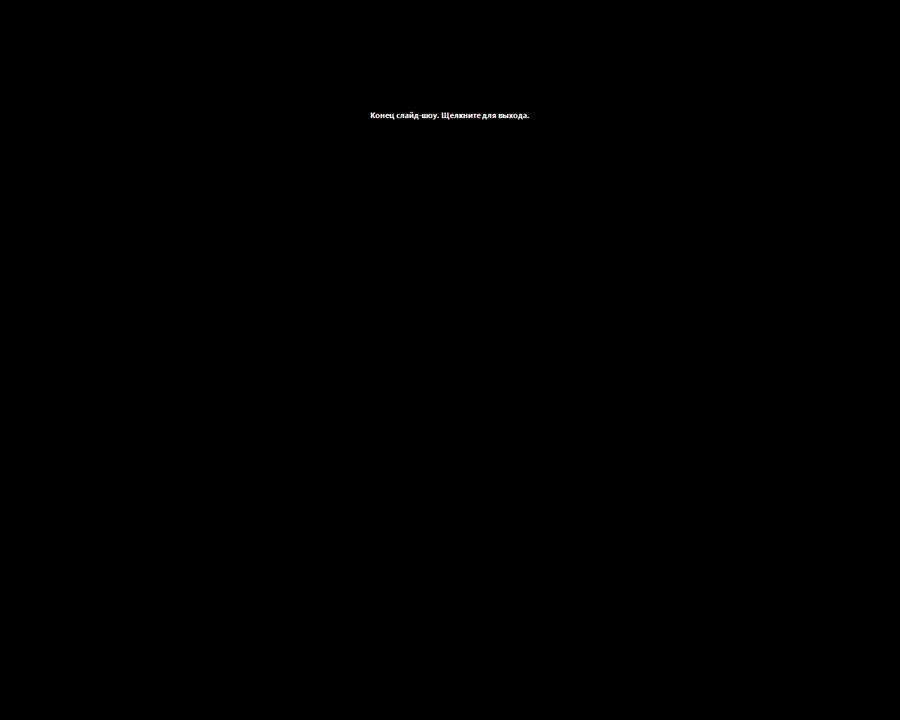
key("Right")
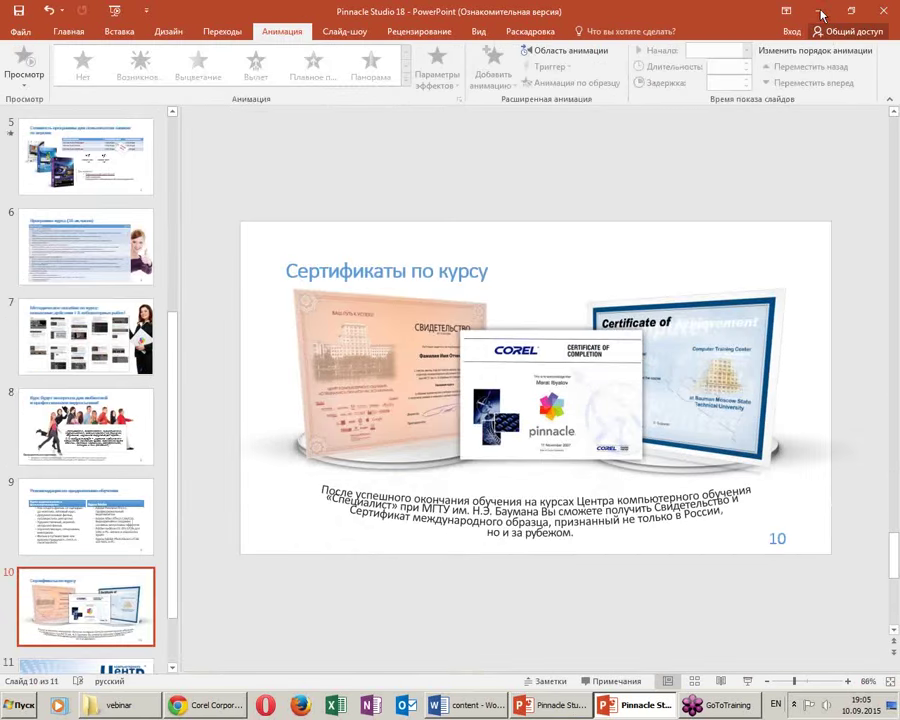
Show the Animation Pane, fit the slide to the window, and give the left certificate an Appear entrance
left_click(560, 50)
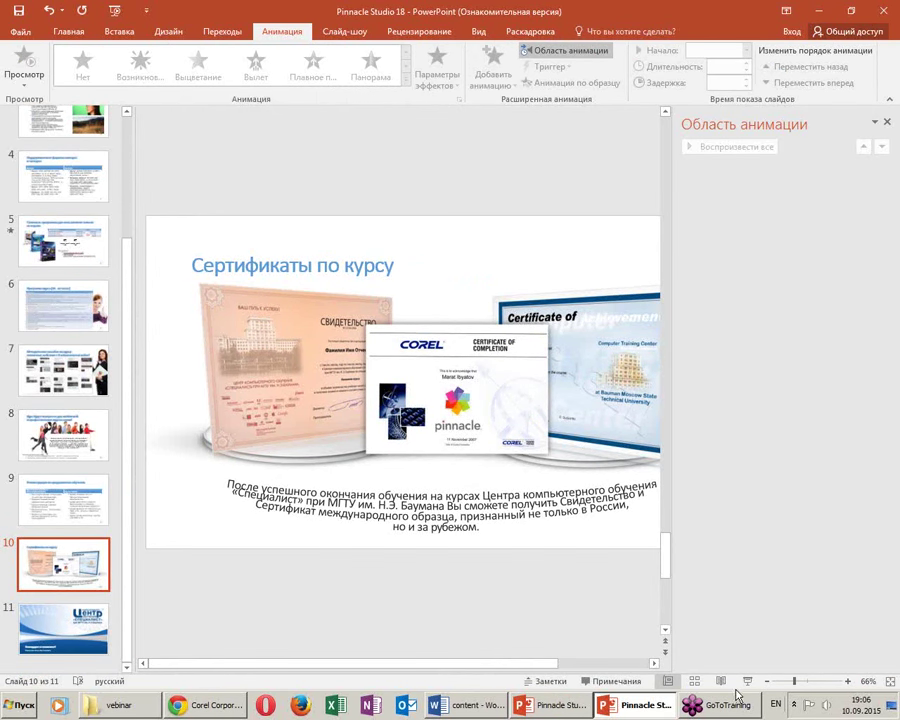
left_click(889, 682)
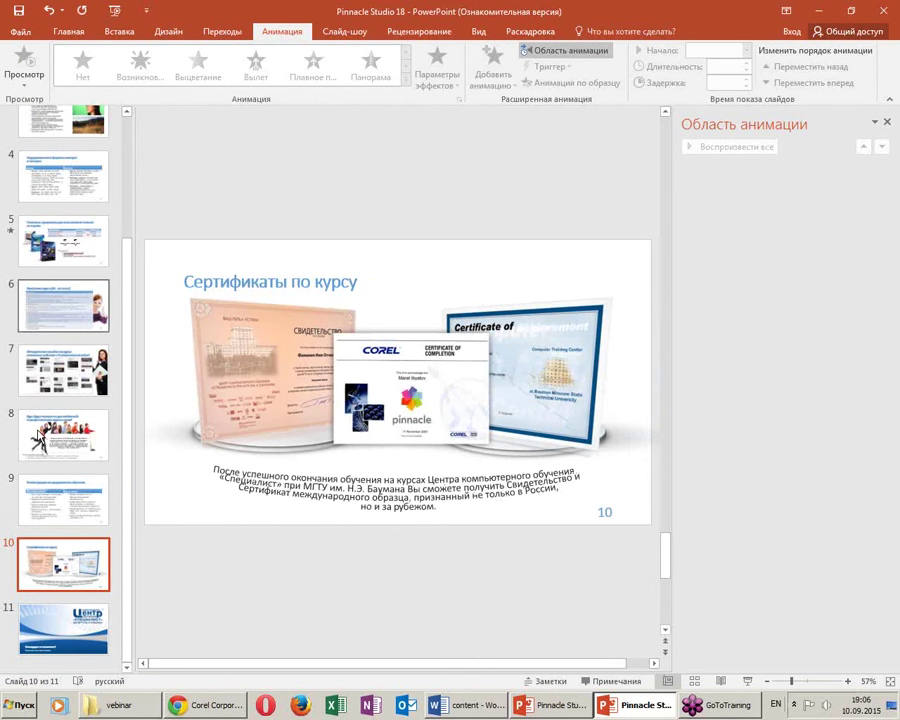
left_click(258, 372)
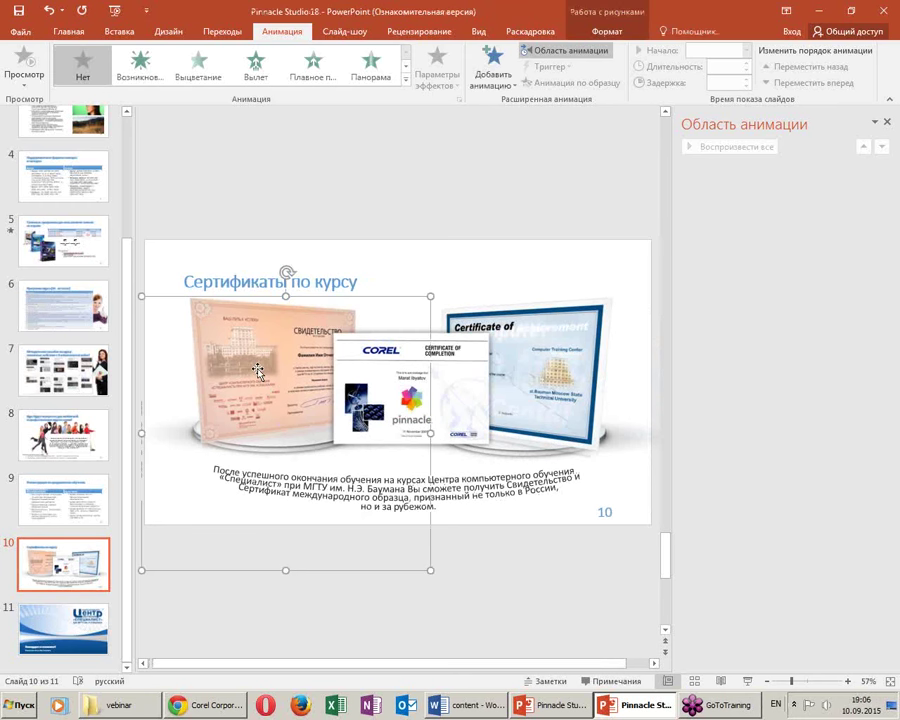
left_click(141, 72)
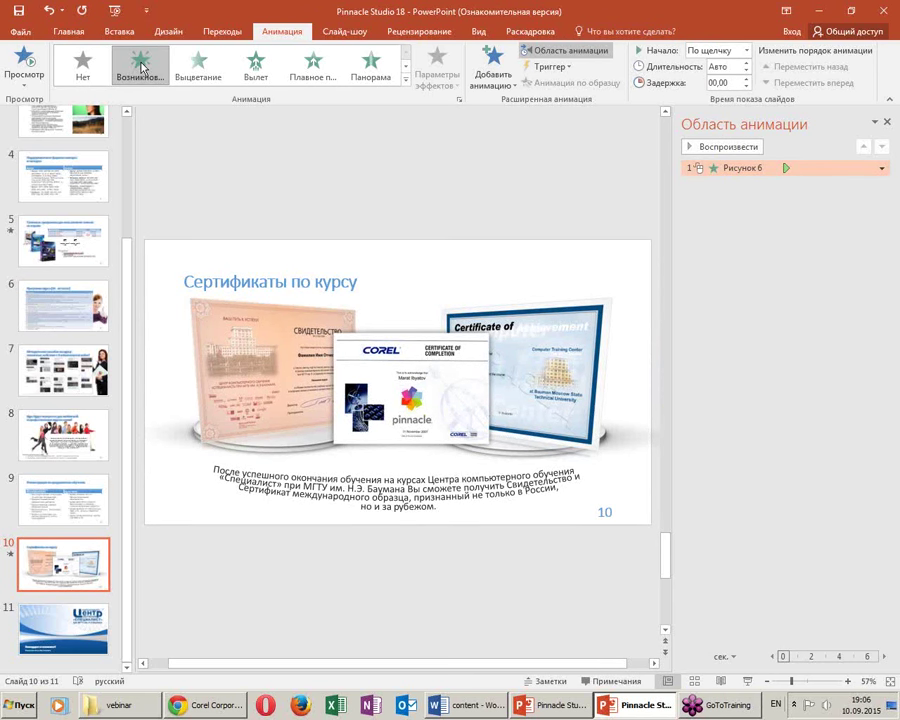
left_click(232, 384)
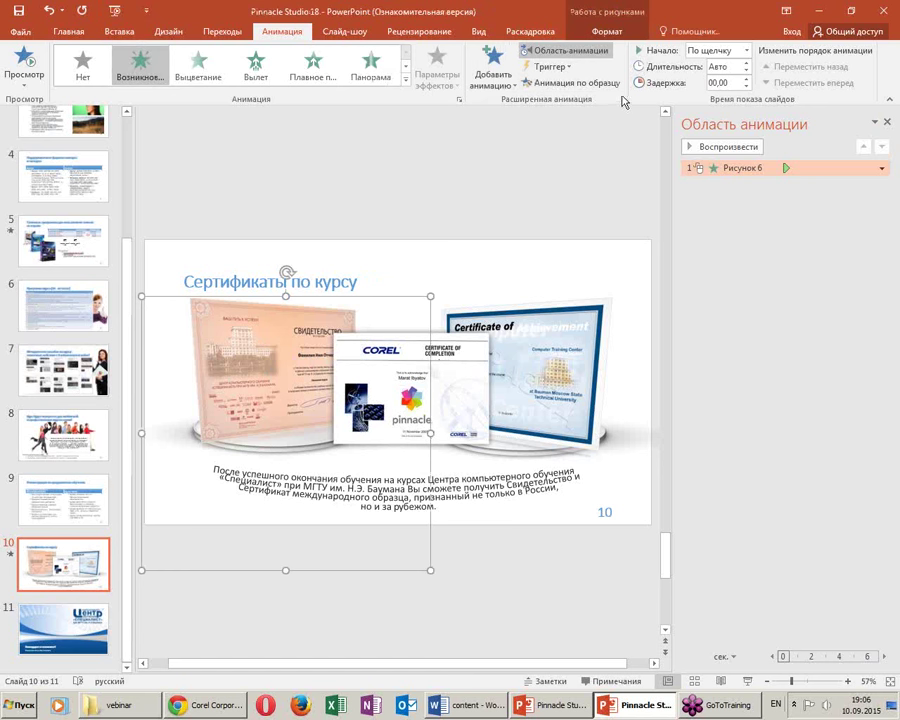
left_click(492, 62)
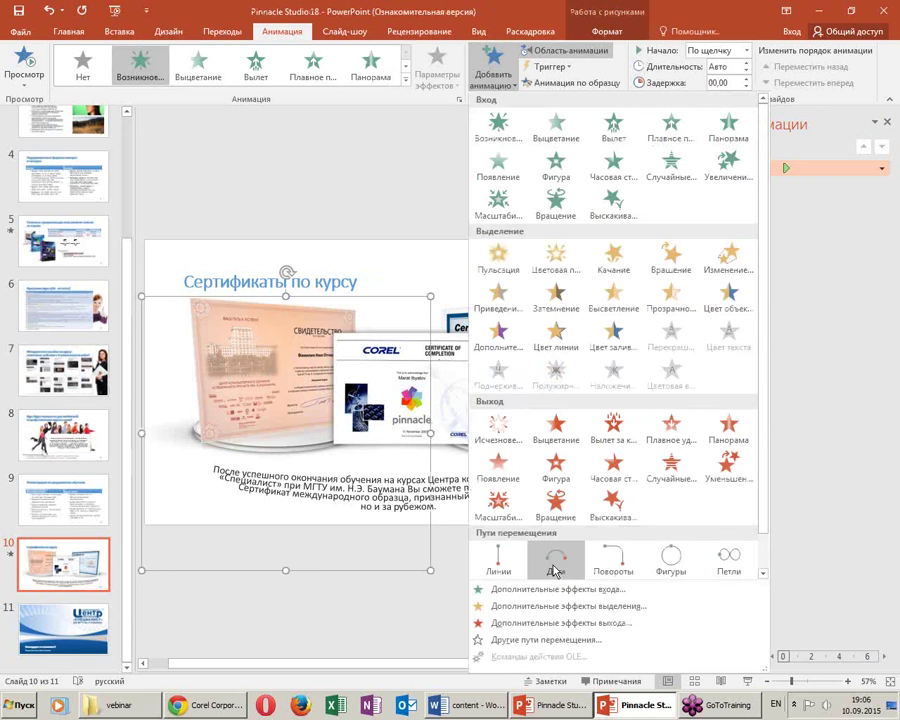
Add a Lines motion path to the left certificate starting off-slide left, timed With Previous
left_click(510, 564)
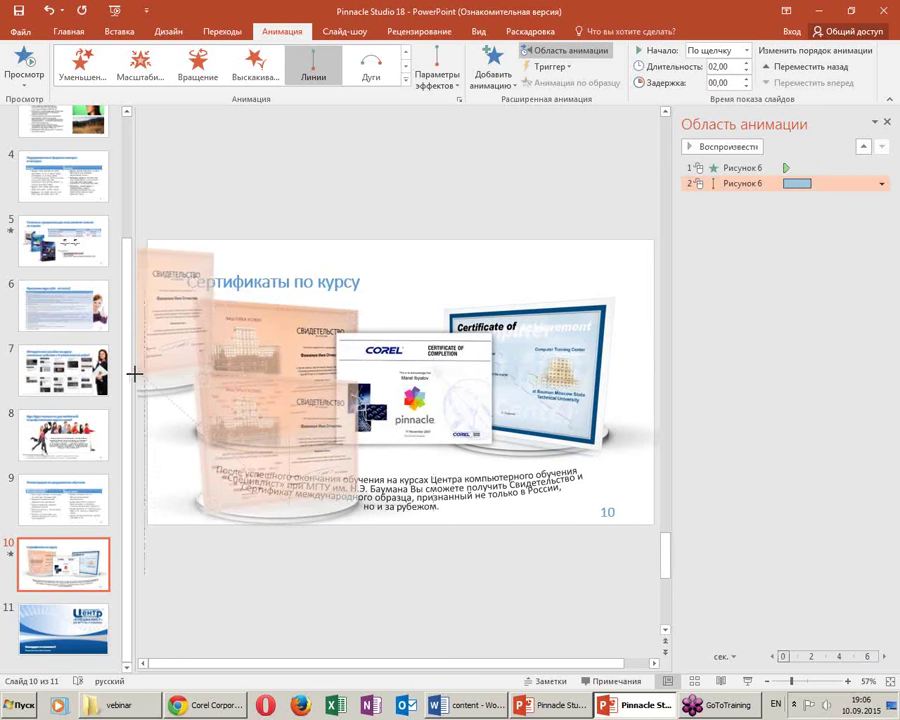
left_click_drag(231, 413, 76, 404)
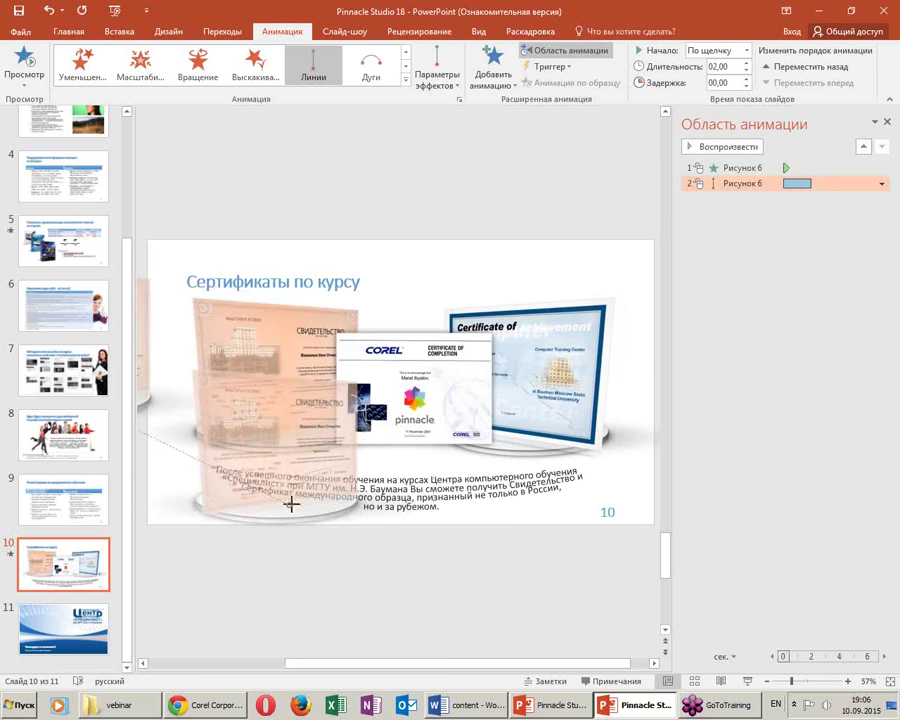
left_click_drag(291, 505, 283, 419)
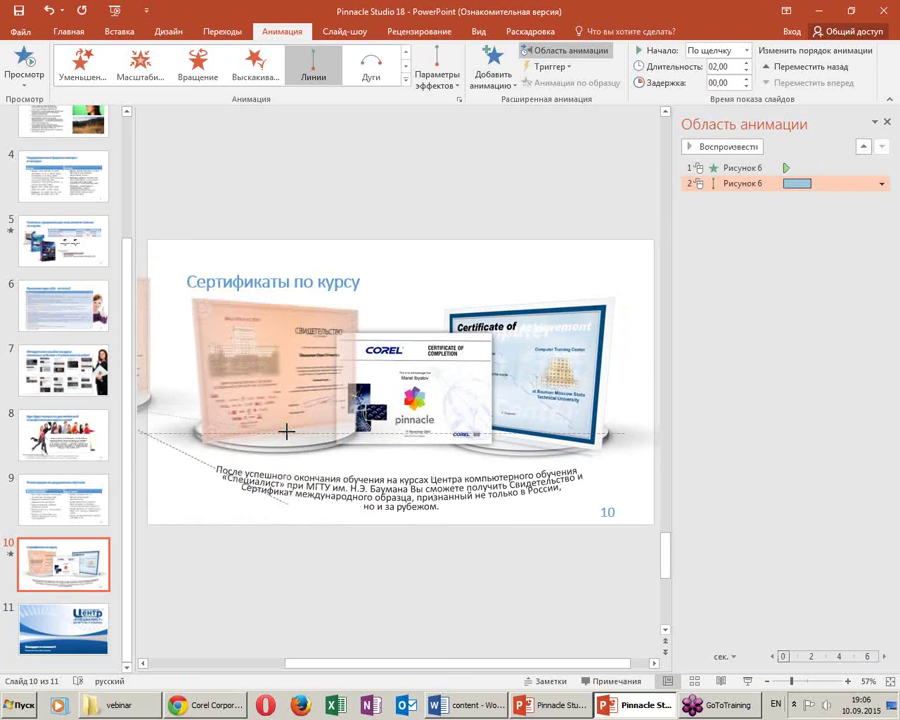
left_click(745, 55)
left_click(720, 92)
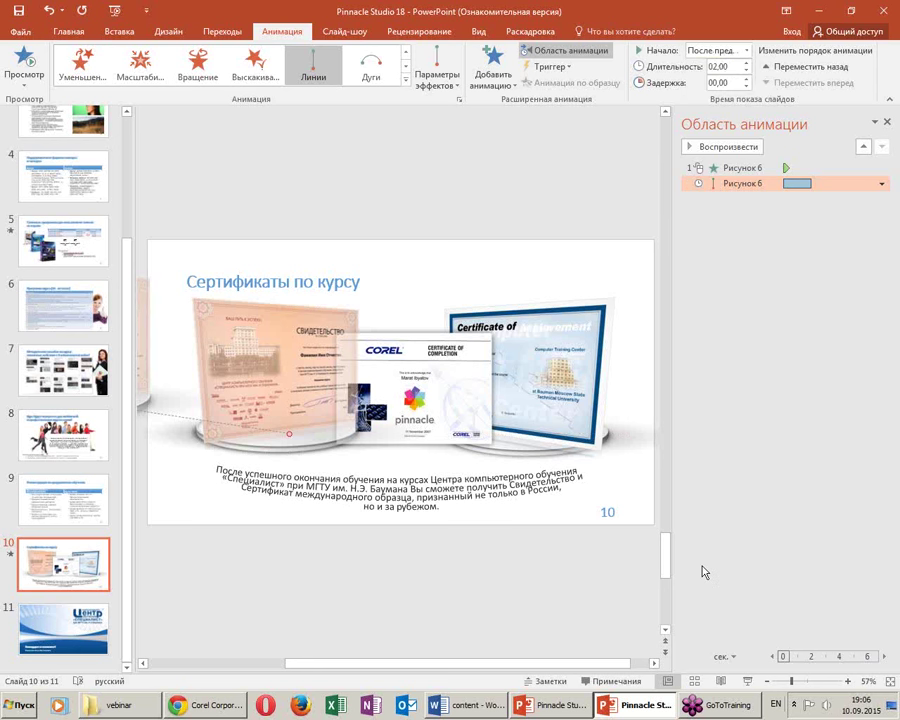
left_click(745, 50)
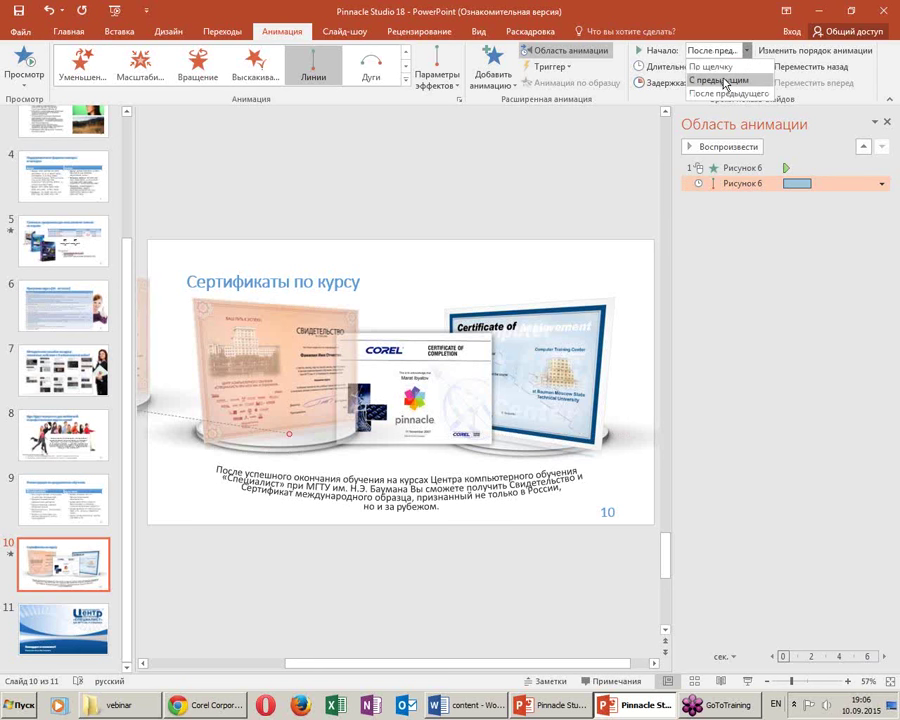
left_click(718, 79)
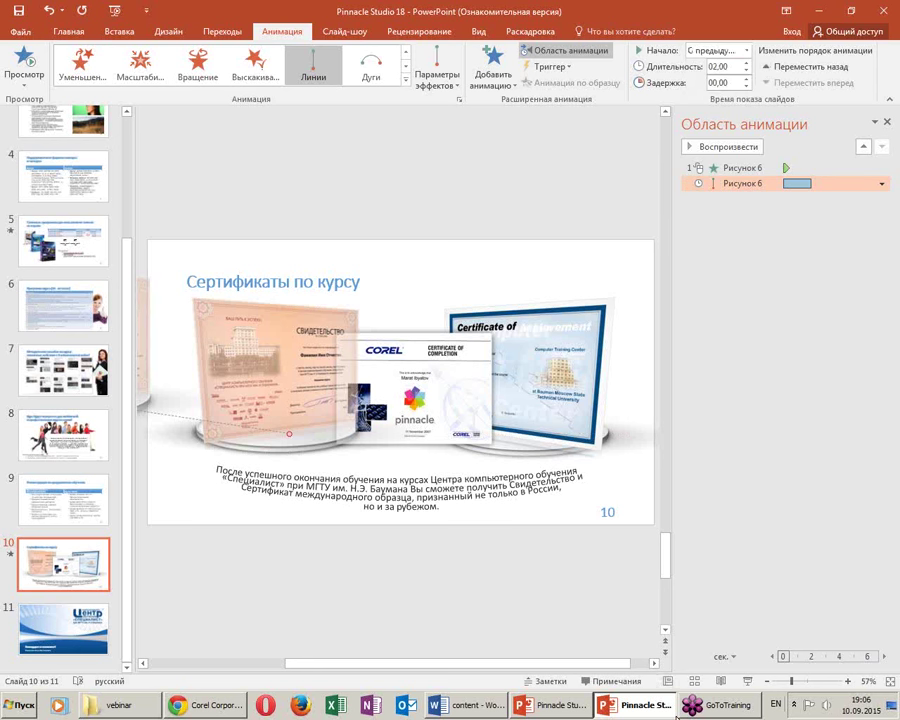
Copy those animations to the right certificate, adjust its path, and start its entrance With Previous
left_click(266, 343)
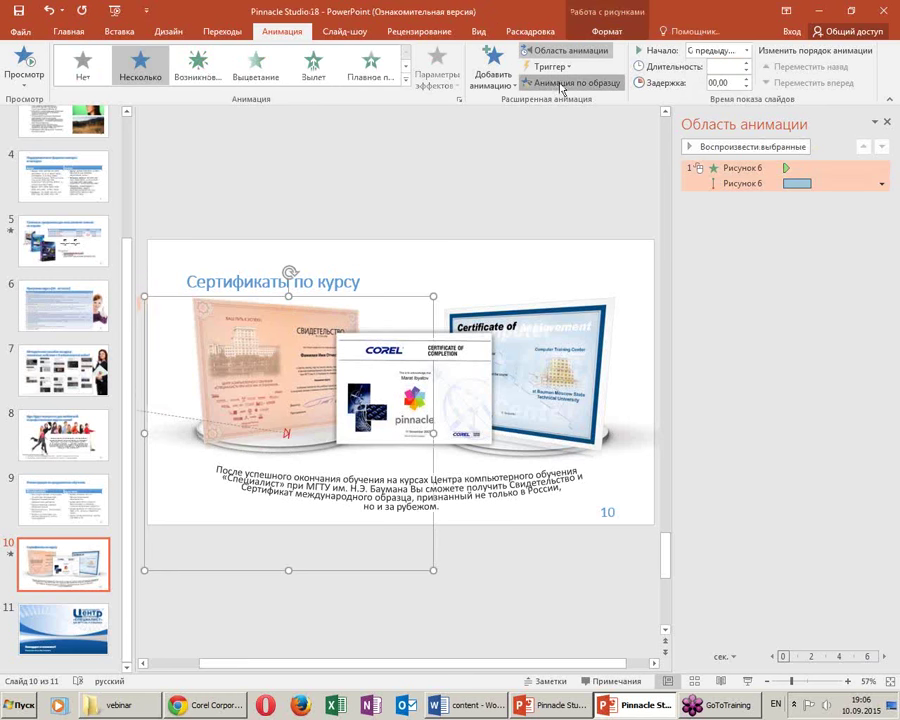
left_click(575, 403)
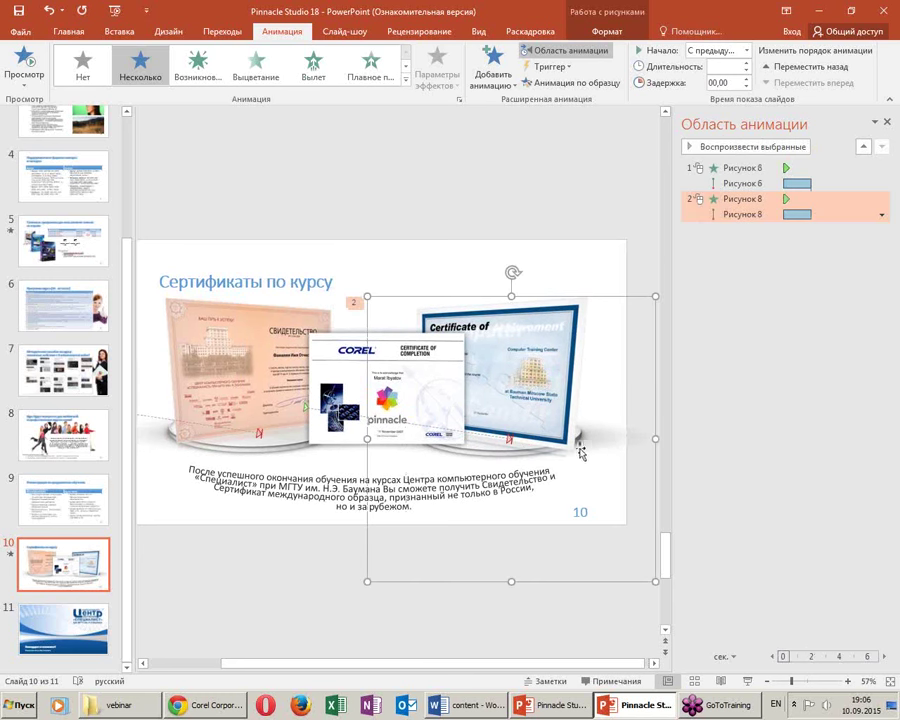
left_click(511, 441)
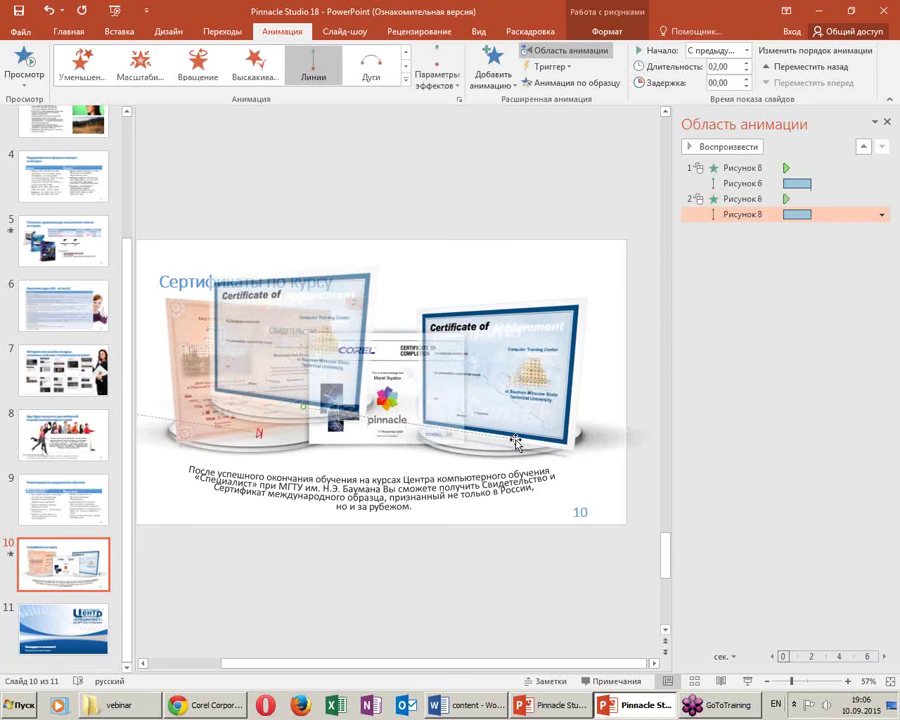
mouse_move(511, 441)
left_mouse_down()
mouse_move(521, 427)
mouse_move(515, 432)
left_mouse_up()
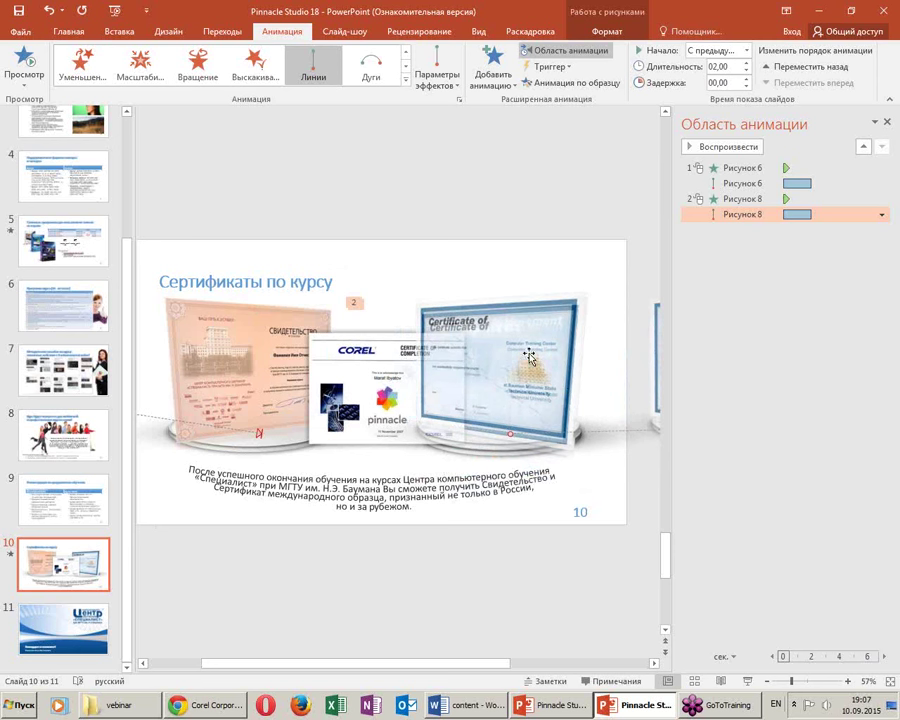
left_click(566, 352)
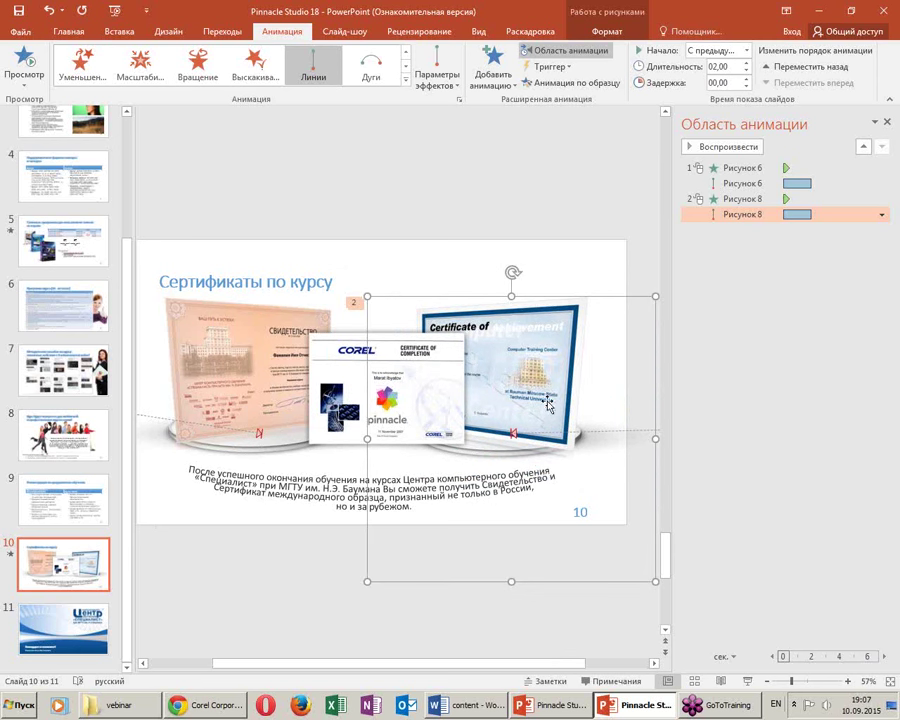
left_click(759, 199)
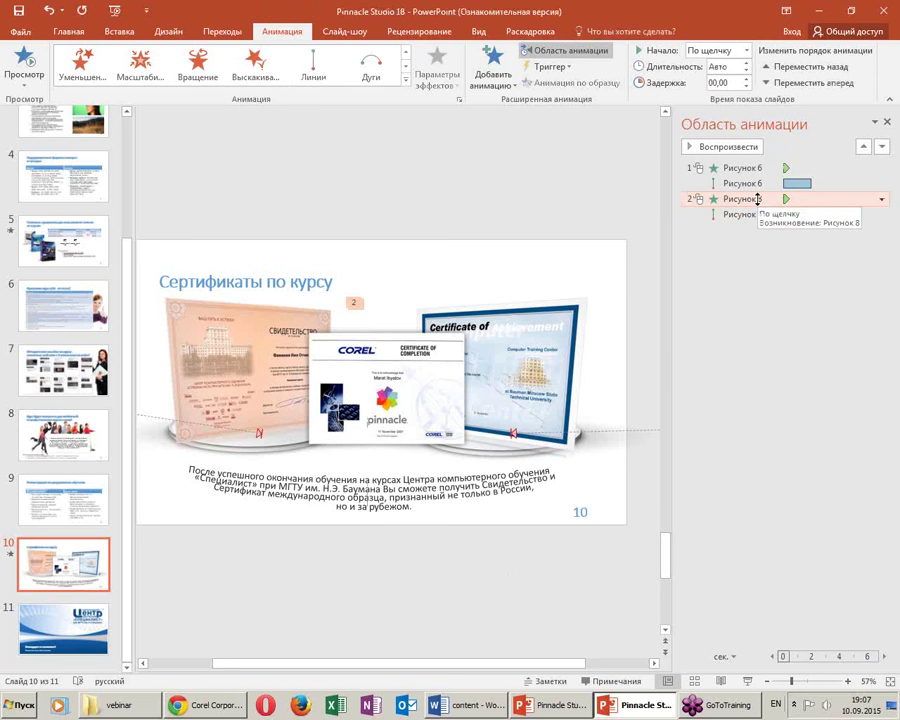
left_click(745, 50)
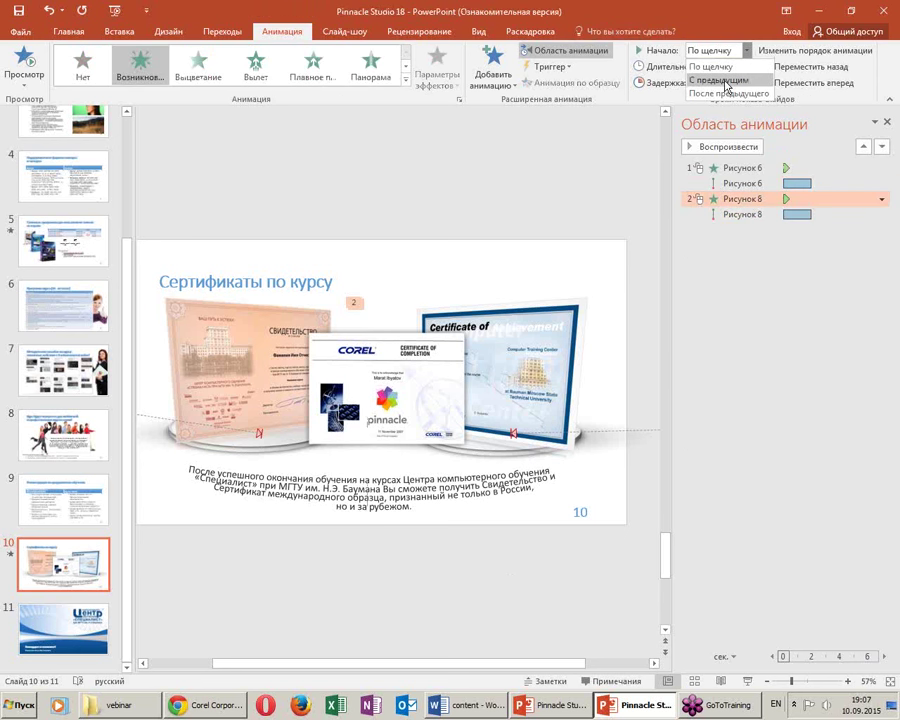
left_click(727, 86)
left_click(401, 387)
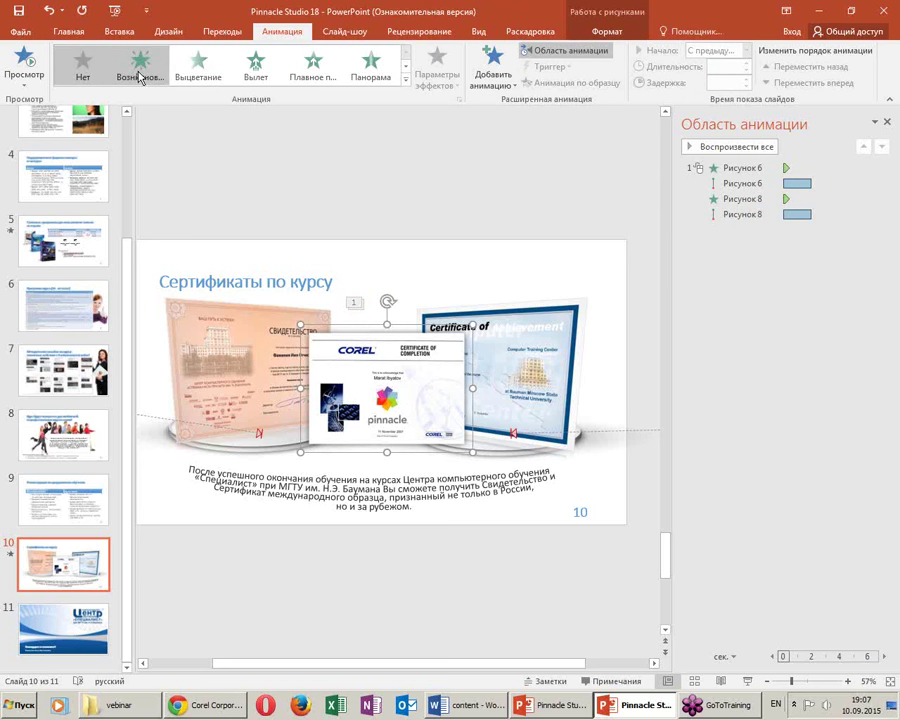
Copy the left certificate's Appear and motion-path animations onto the middle Corel certificate
left_click(698, 167)
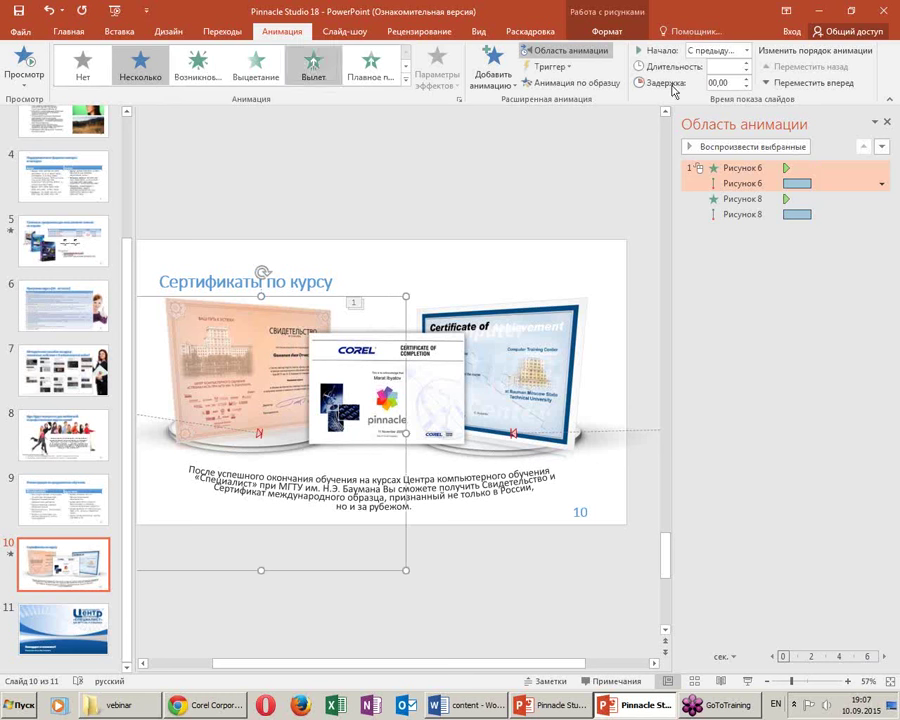
left_click(548, 84)
left_click(430, 358)
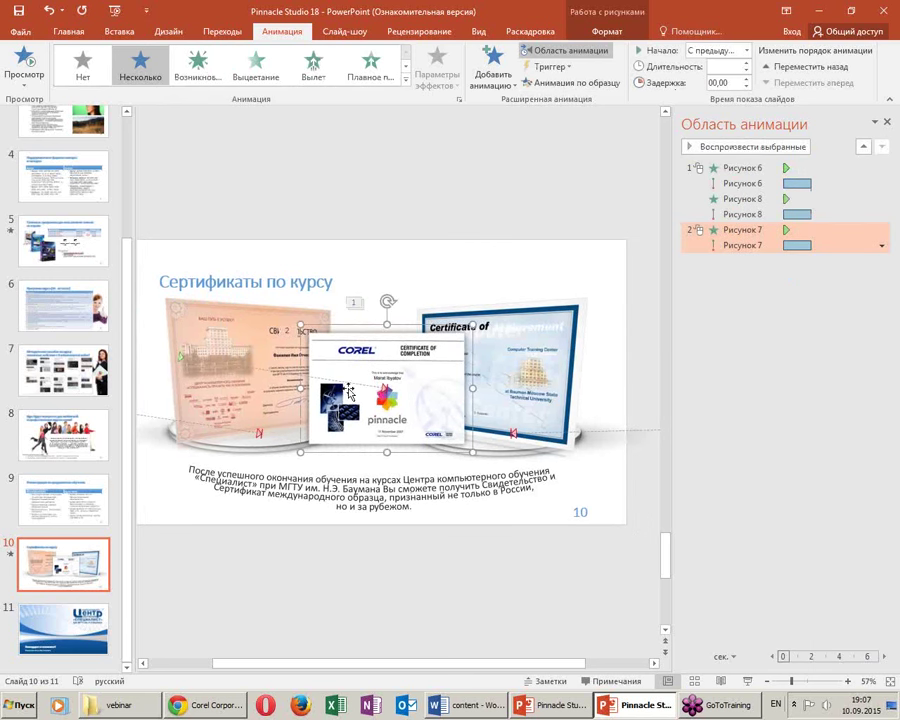
Move the Corel path's start above the slide's top centre, then check the other two paths
left_click(183, 365)
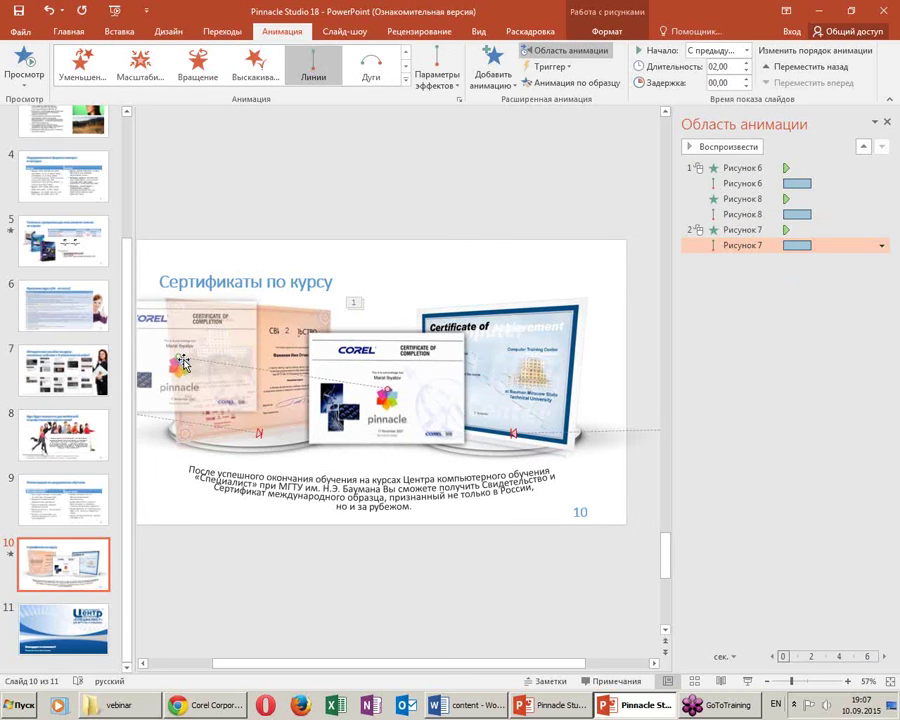
left_click_drag(176, 357, 389, 212)
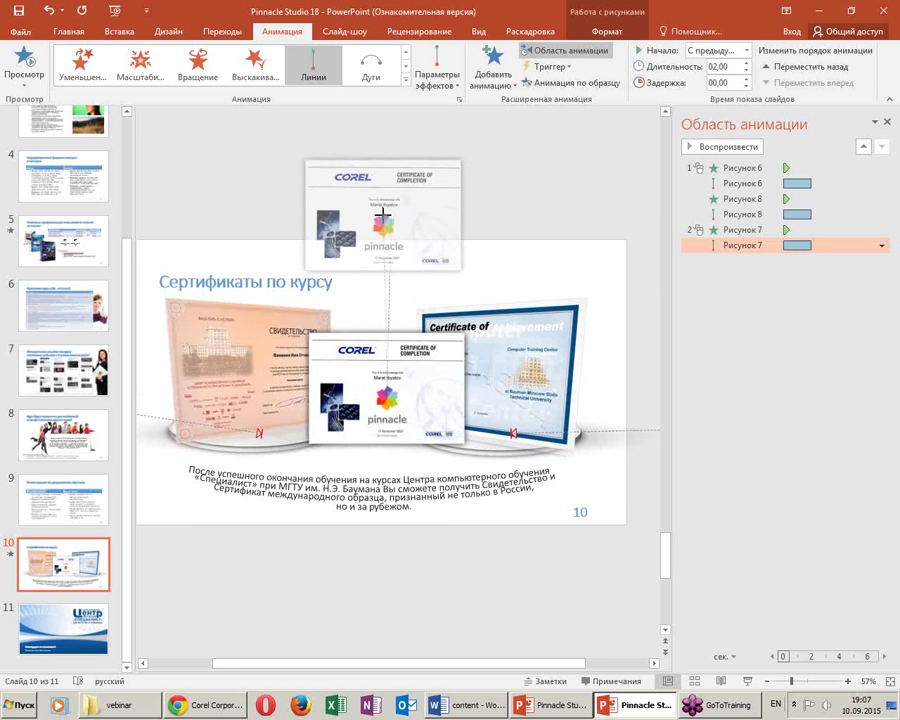
left_click(534, 565)
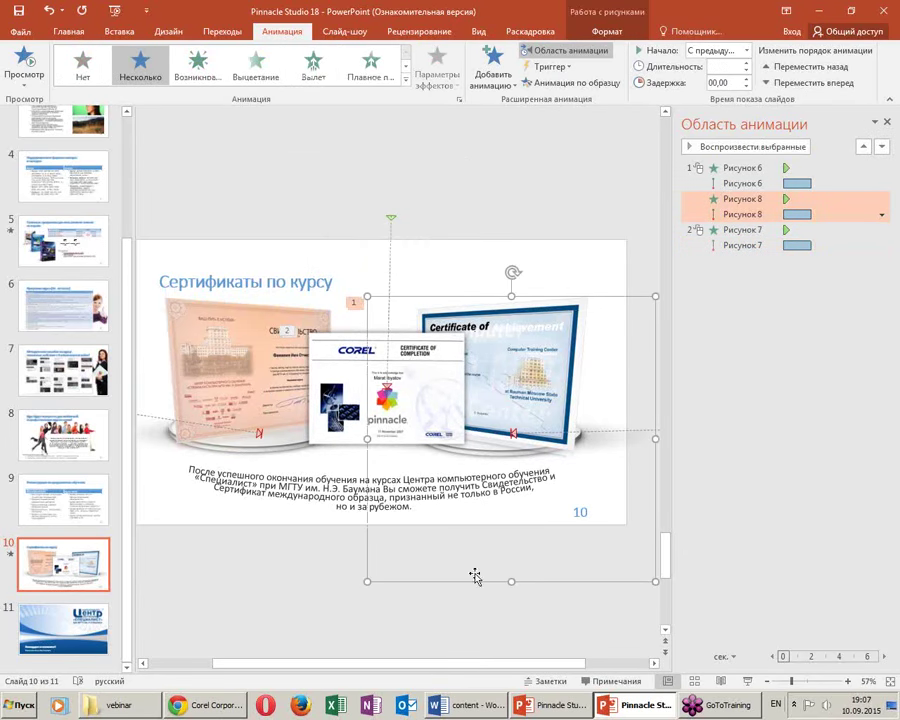
left_click(243, 570)
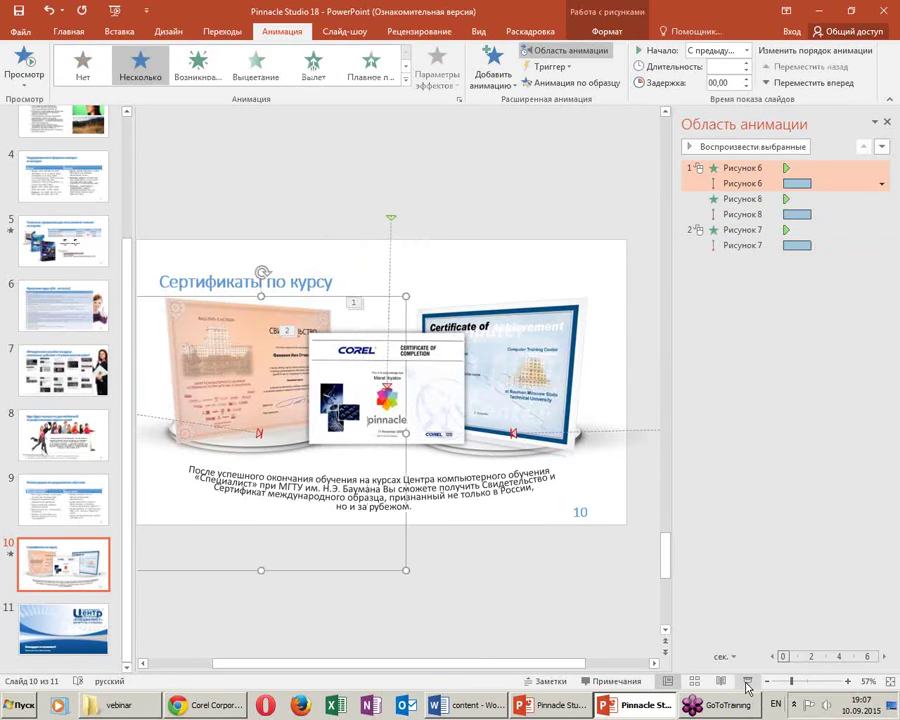
left_click(747, 683)
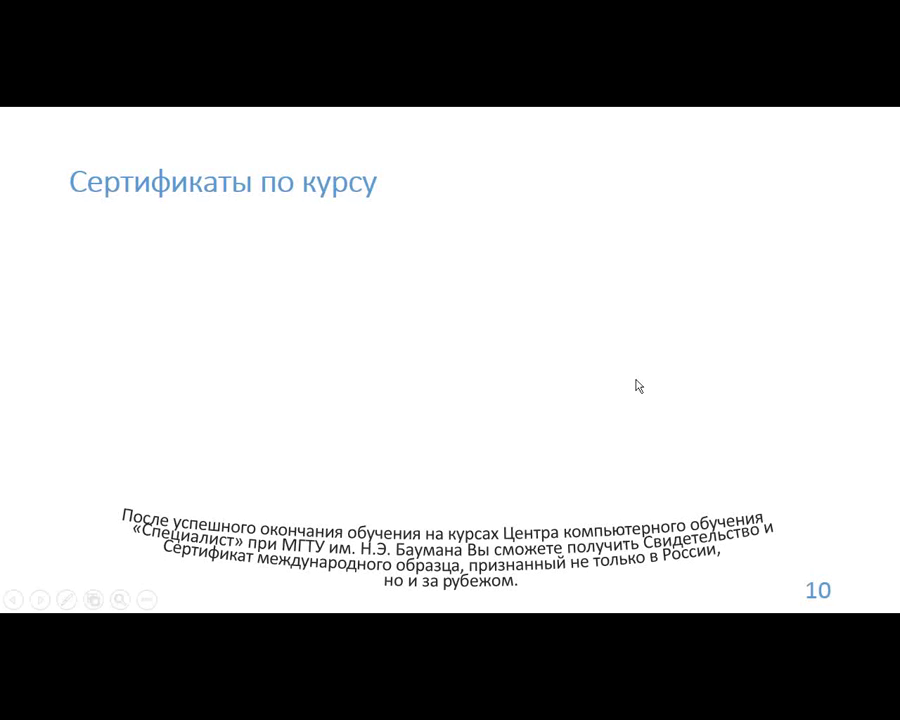
left_click(636, 384)
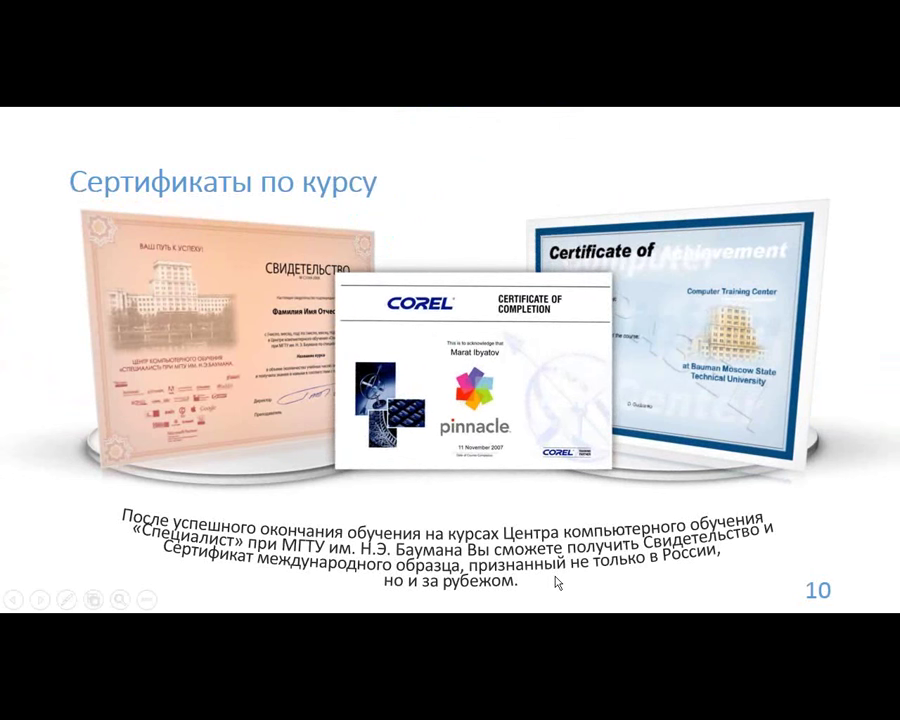
key("Escape")
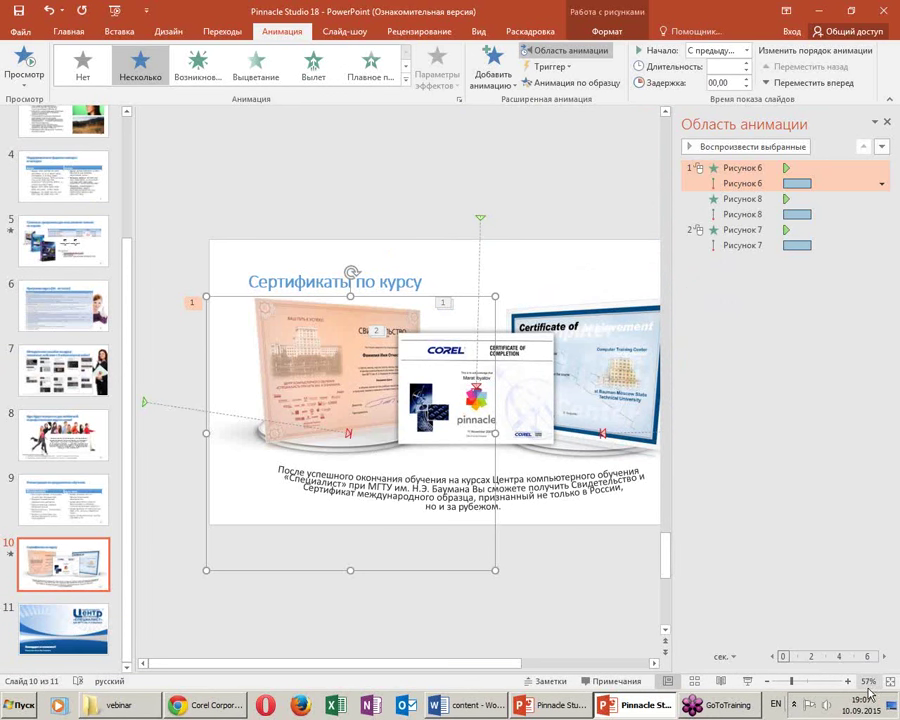
Lower the Corel certificate's path start slightly so it just overlaps the top of slide 10
left_click(547, 615)
scroll(543, 615, "down", 1, "ctrl")
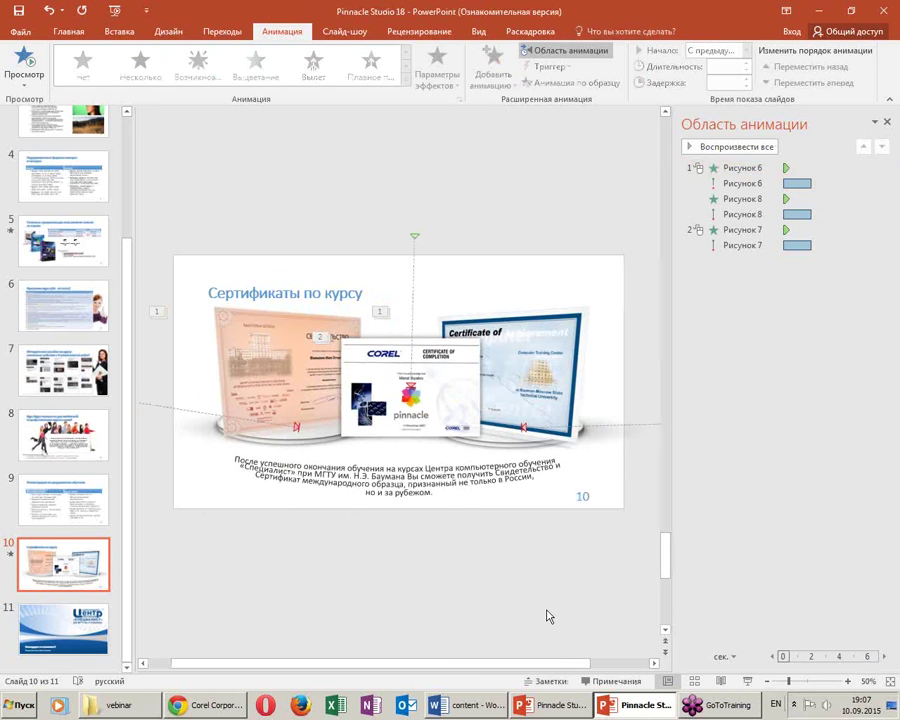
left_click(414, 237)
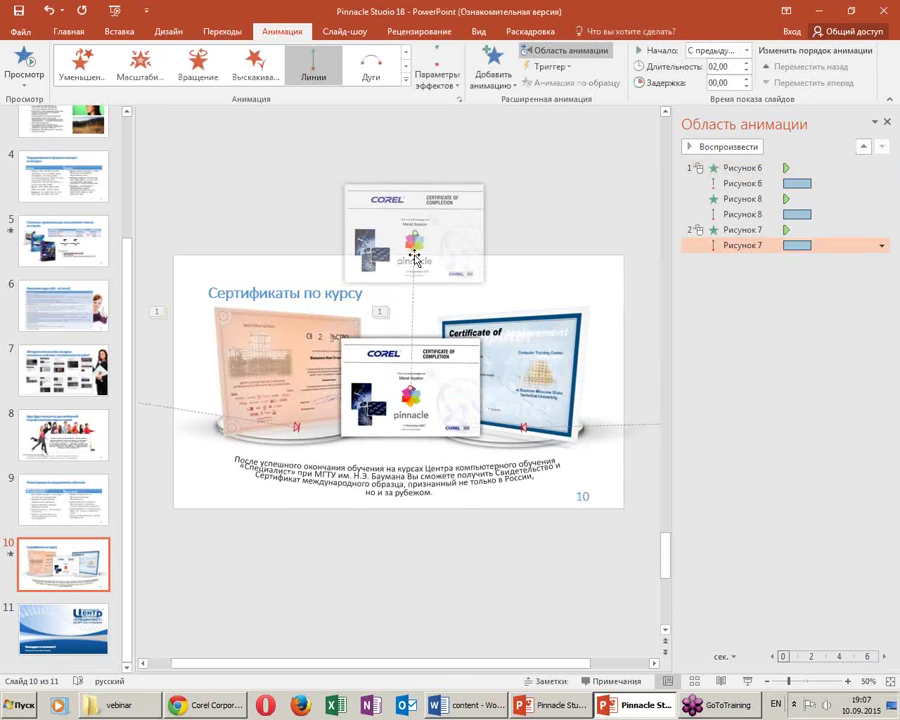
left_click_drag(413, 235, 413, 259)
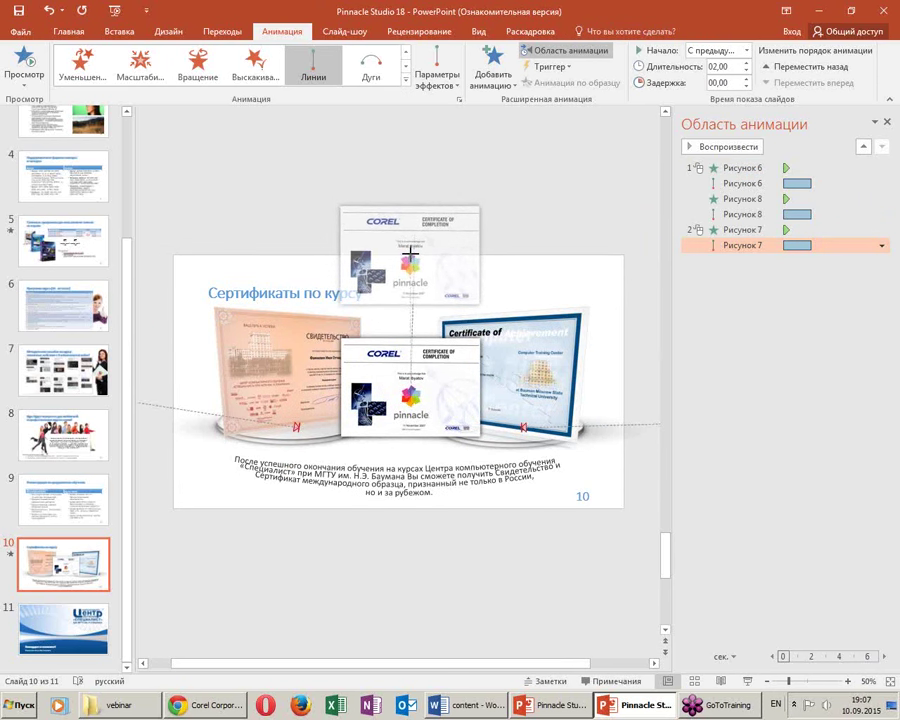
left_click(560, 560)
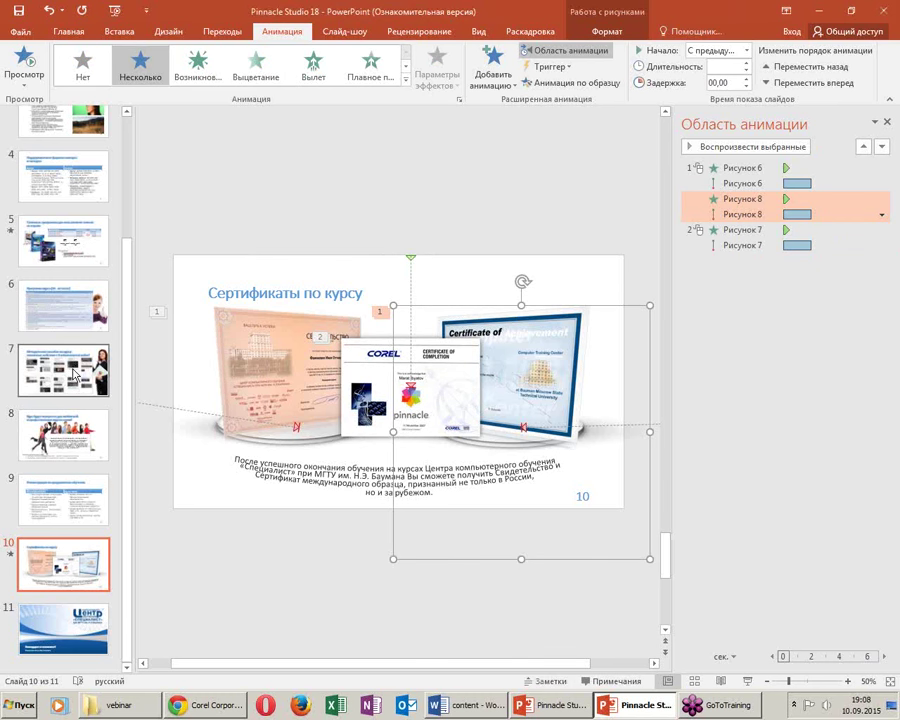
left_click(72, 378)
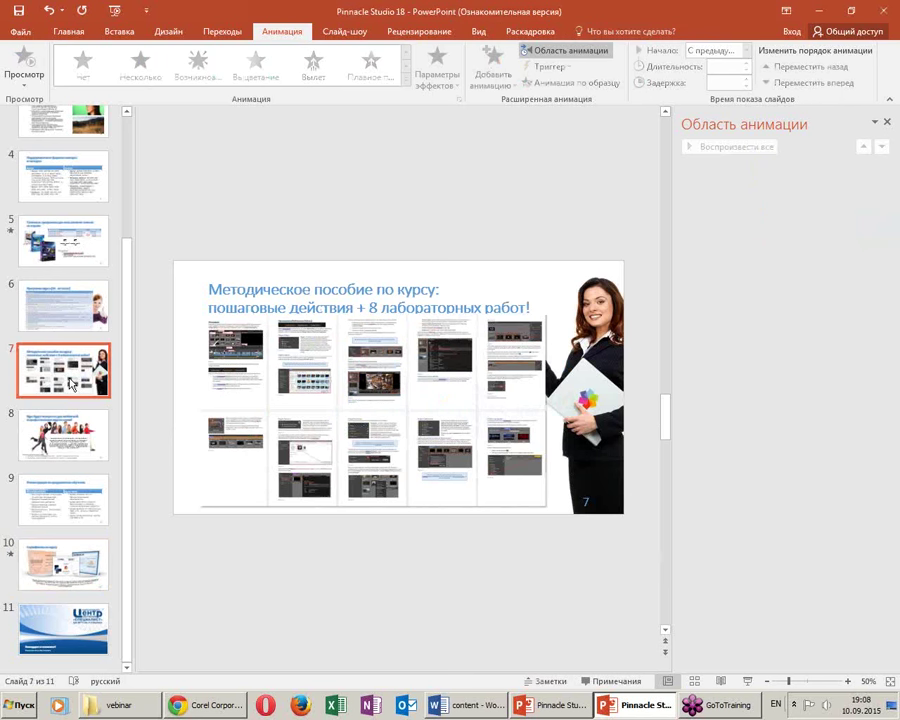
scroll(50, 370, "up", 3)
scroll(53, 373, "up", 2)
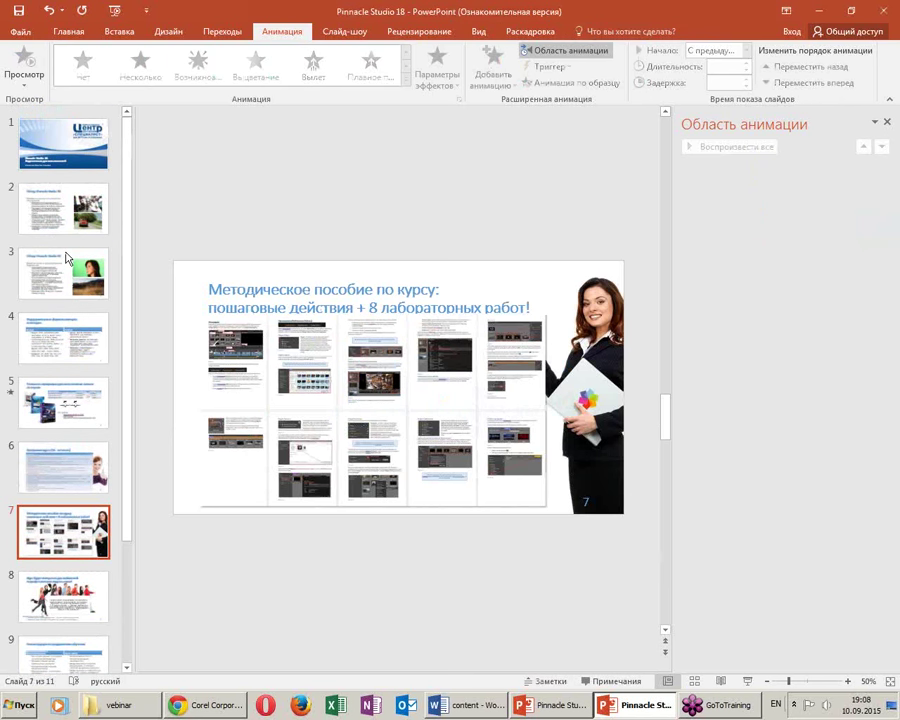
left_click(62, 208)
left_click(64, 298)
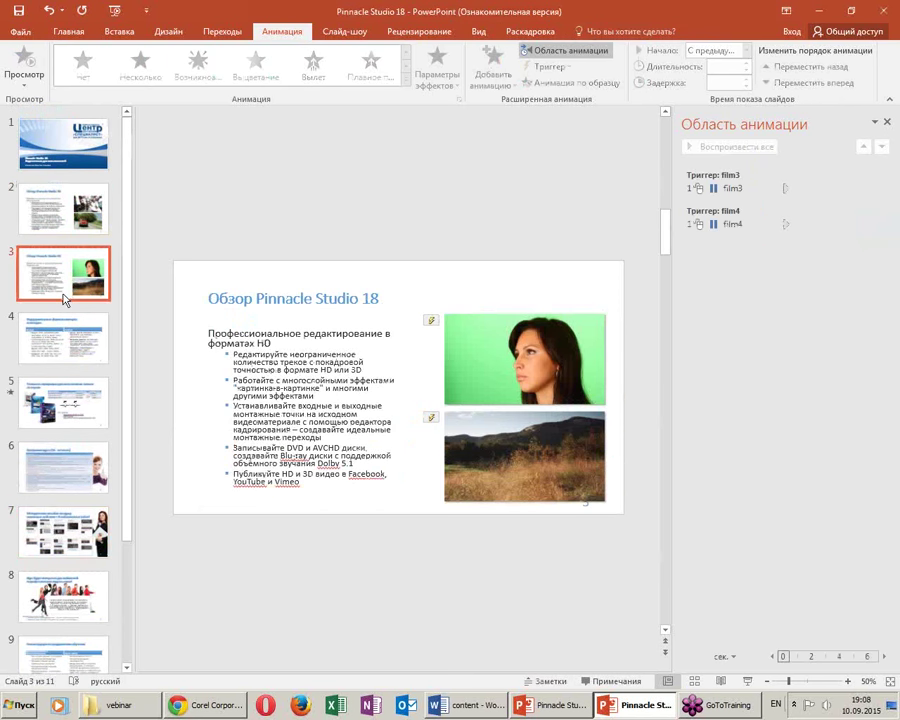
left_click(38, 353)
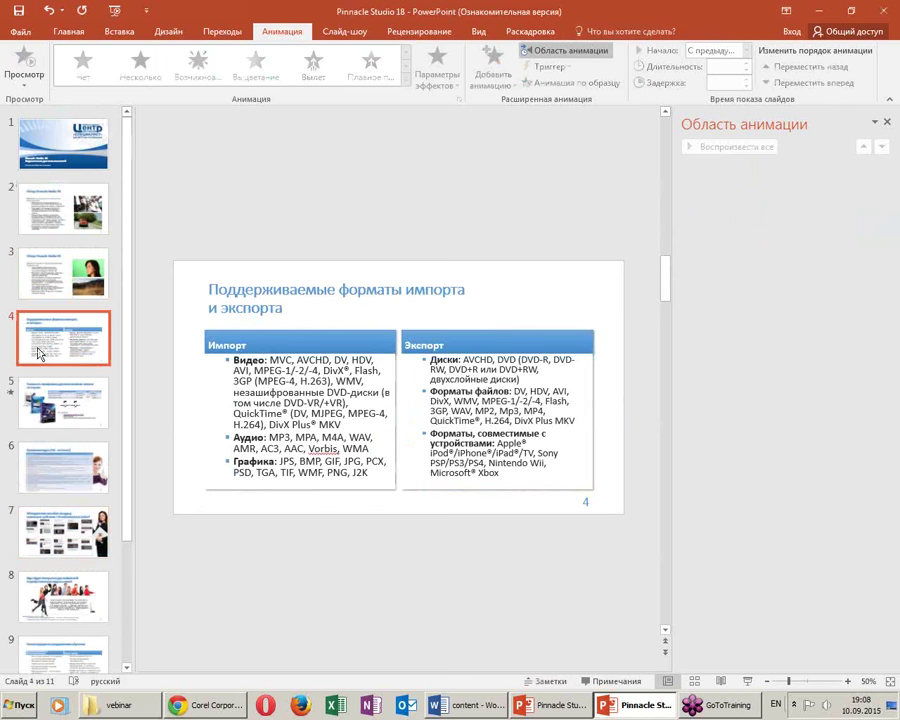
left_click(62, 424)
left_click(97, 465)
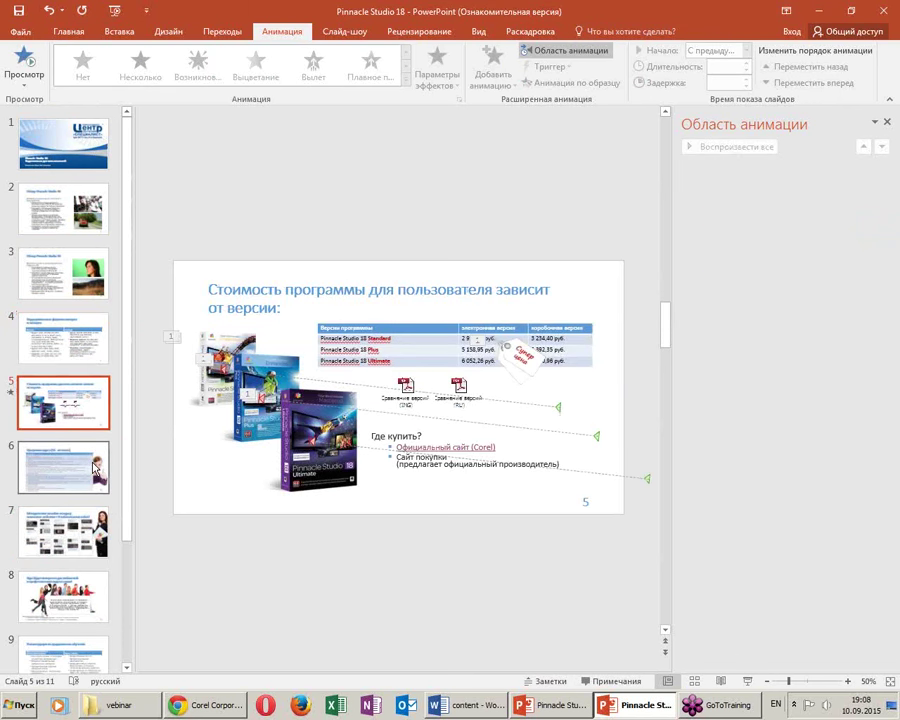
left_click(78, 160)
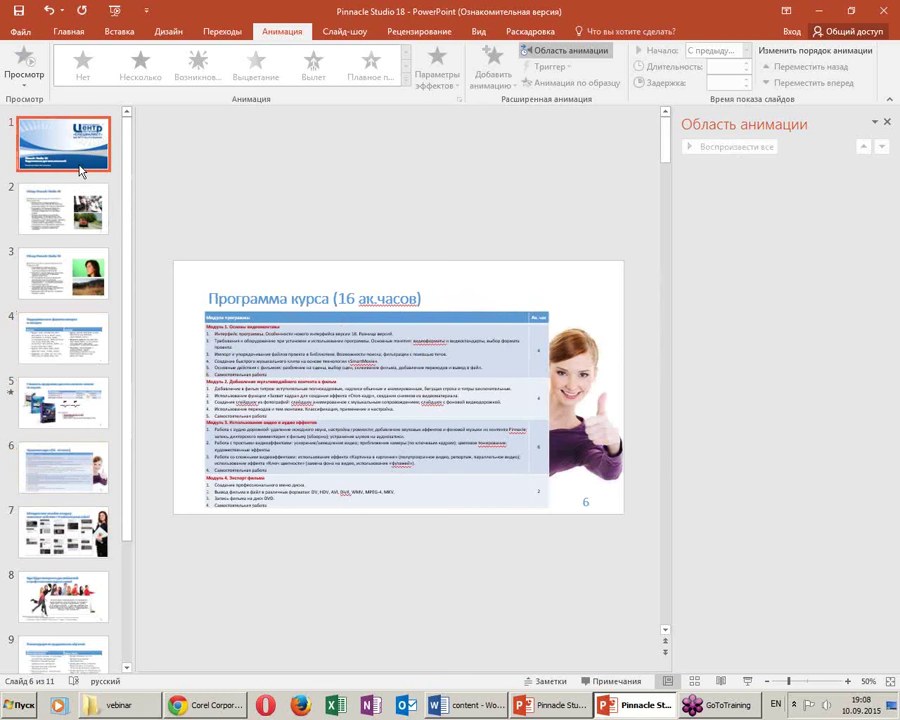
left_click(75, 213)
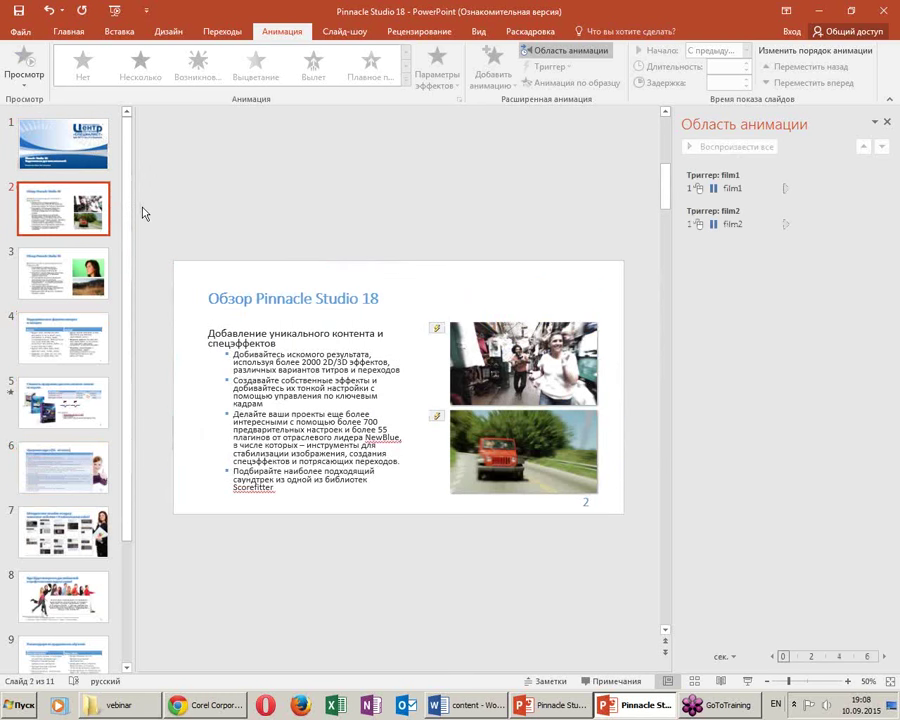
left_click(59, 285)
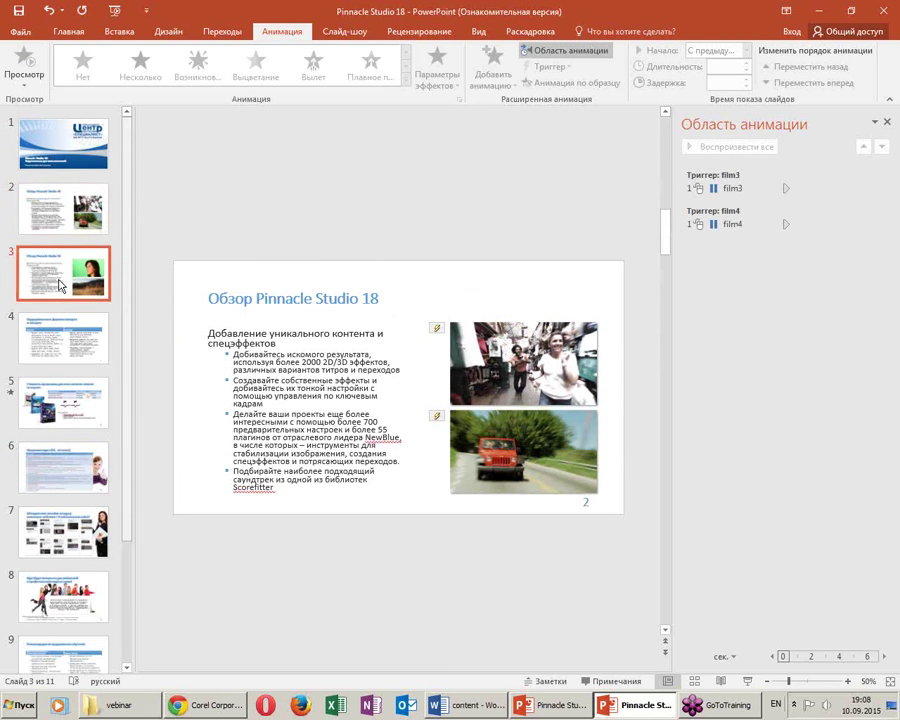
left_click(75, 397)
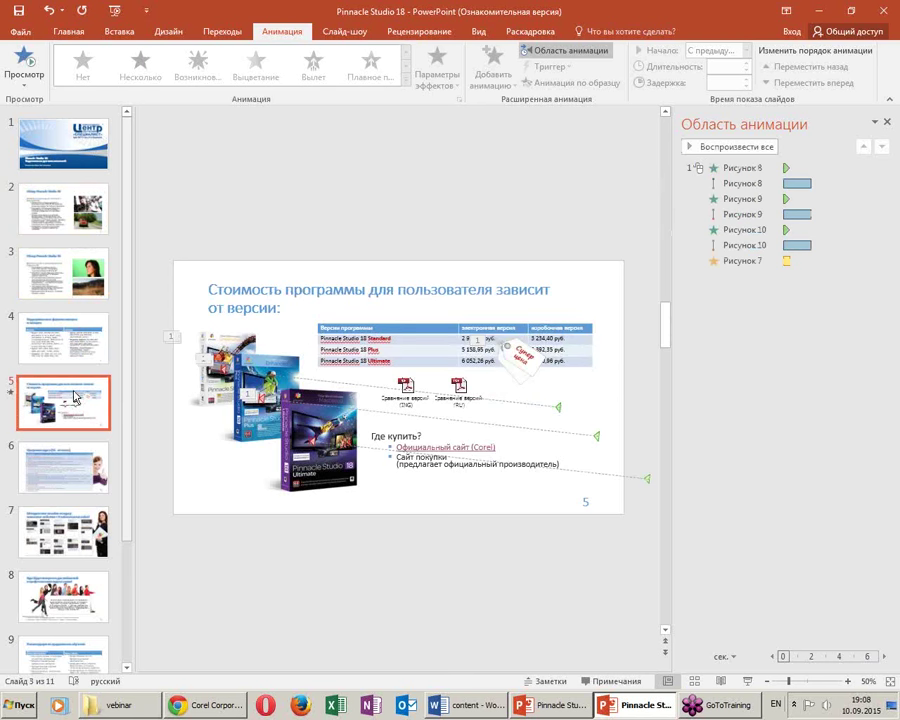
left_click(405, 392)
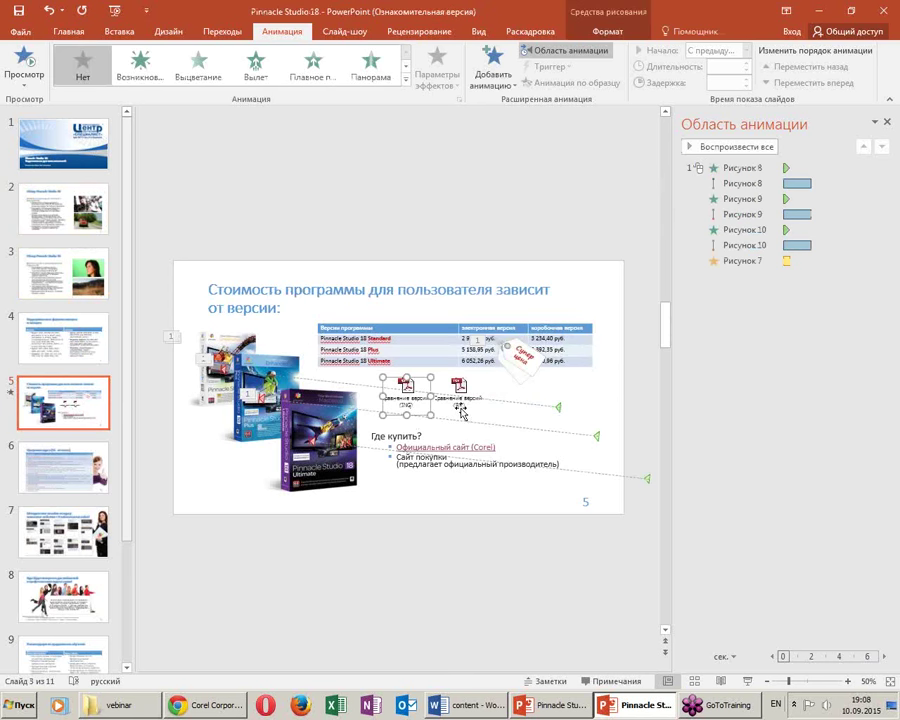
left_click(461, 410)
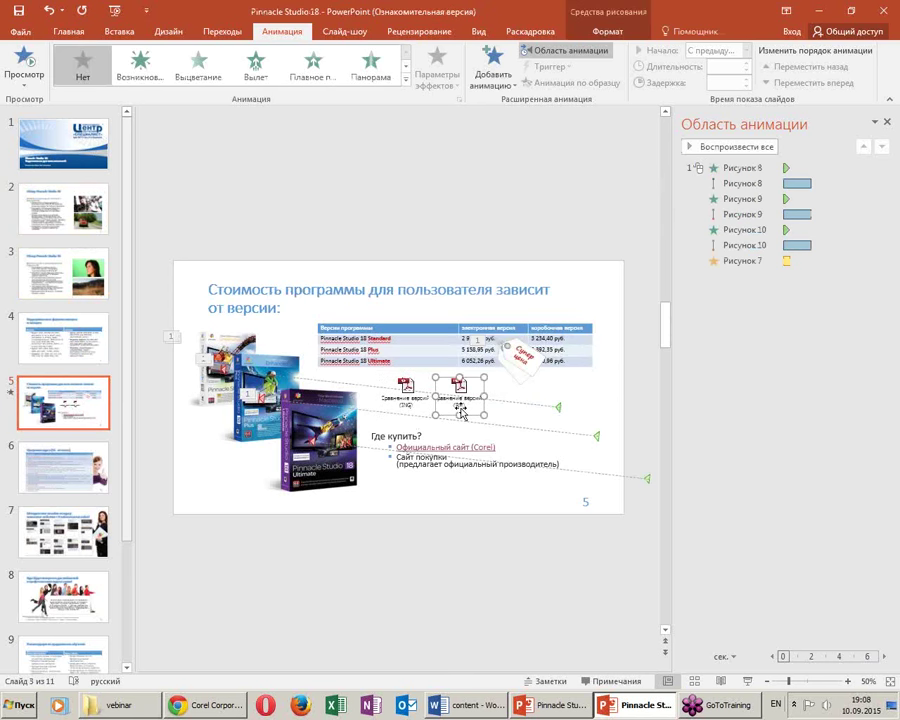
left_click(63, 474)
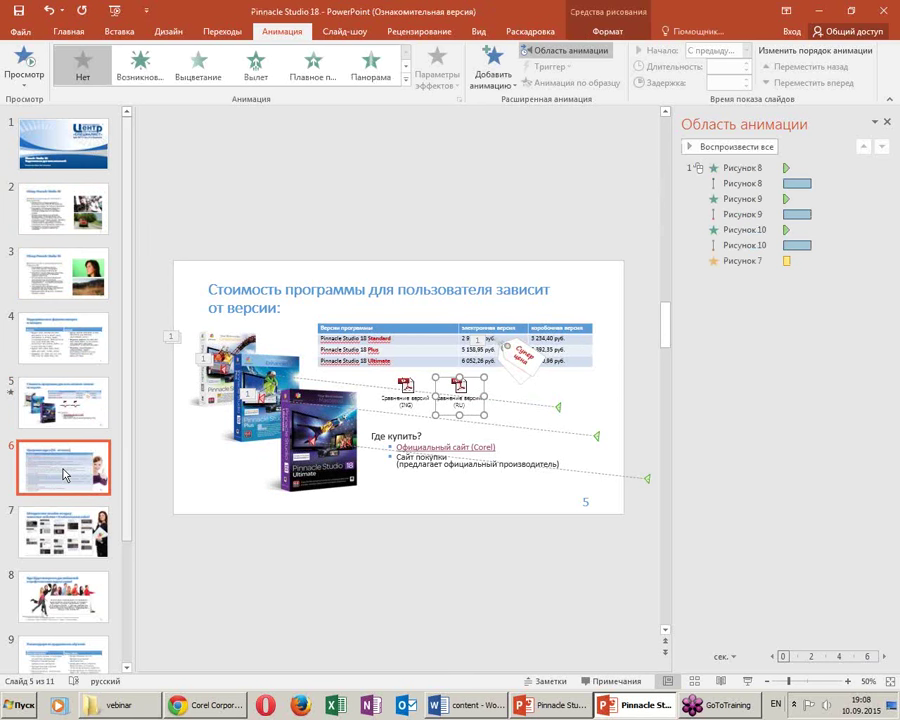
left_click(94, 516)
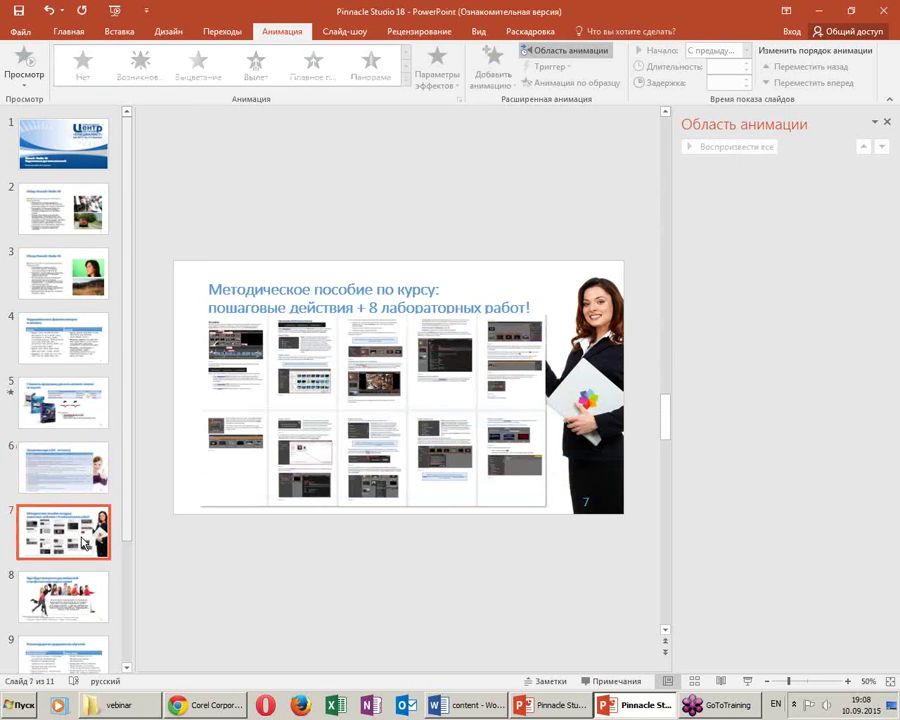
scroll(70, 470, "down", 1)
left_click(80, 537)
scroll(74, 535, "down", 1)
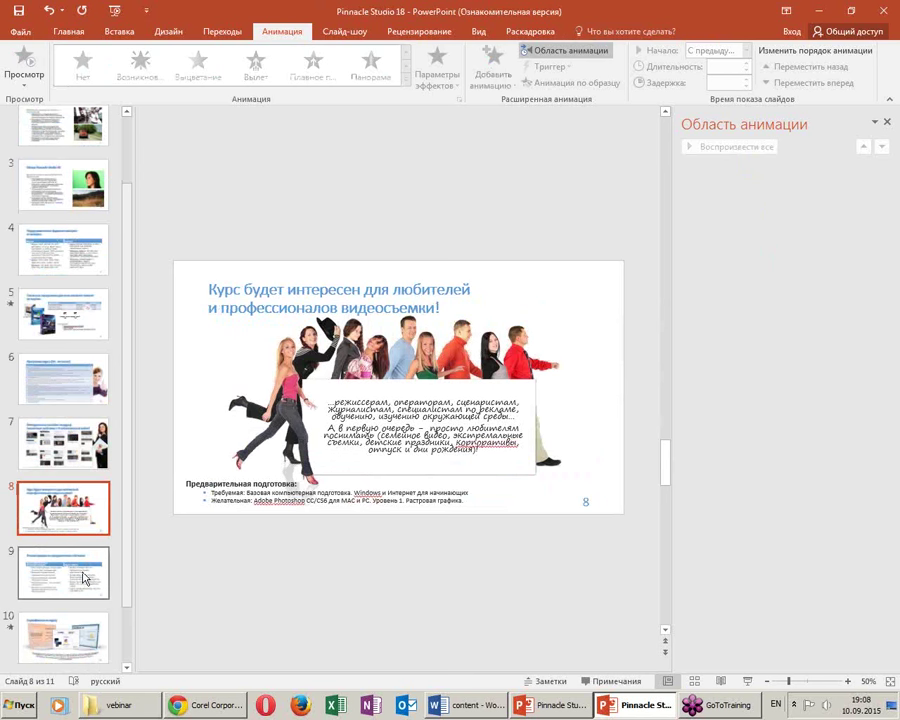
scroll(70, 575, "down", 1)
left_click(70, 500)
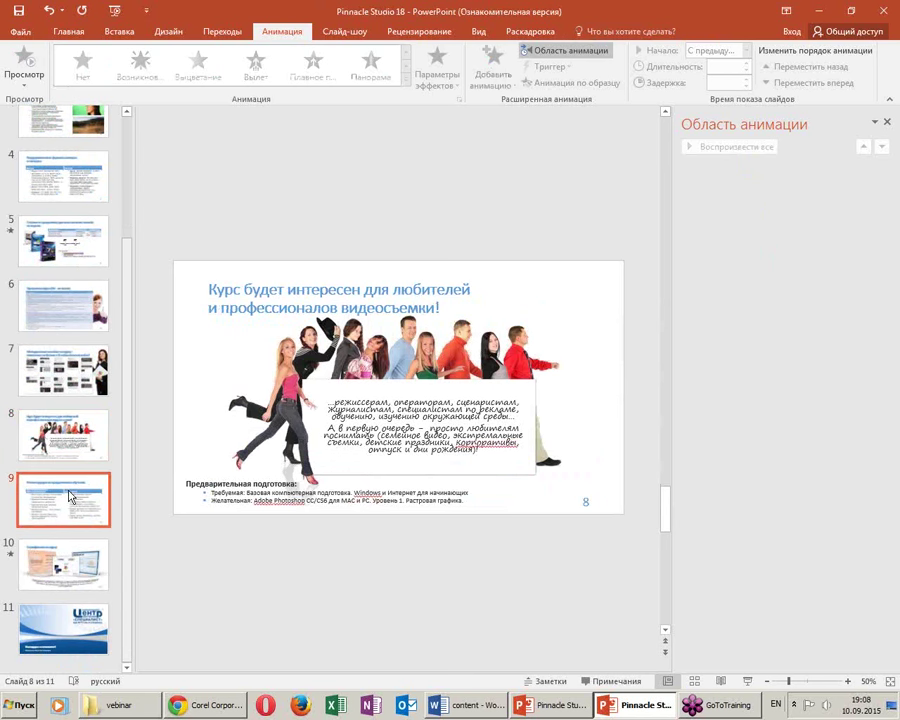
left_click(77, 553)
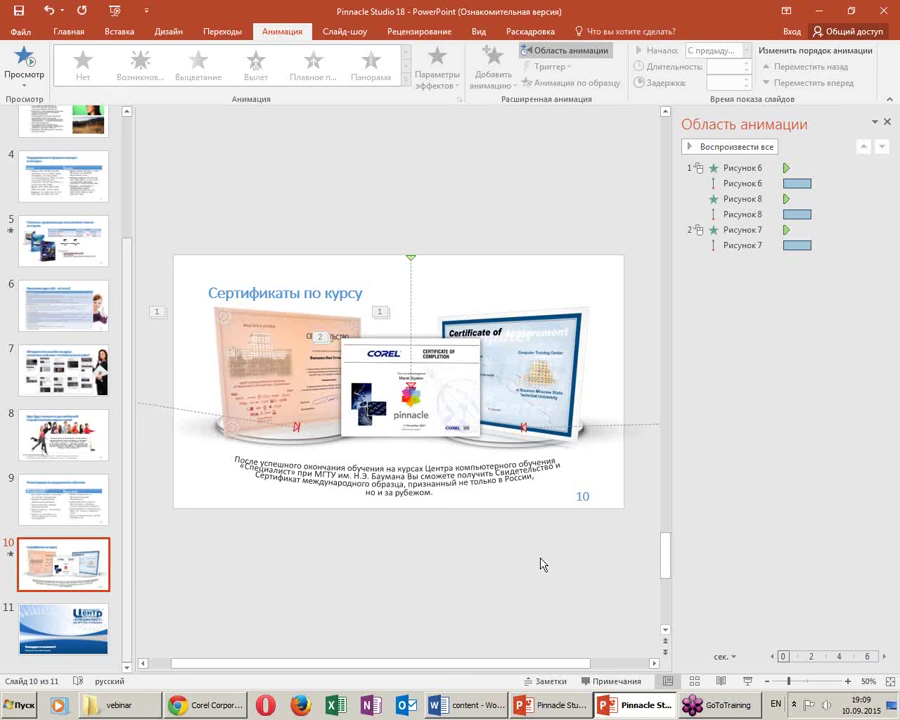
Hand-write 'prezi.com' in red over the shared slide, then clear it and hide the GoToTraining panel with Escape
left_click_drag(150, 145, 190, 345)
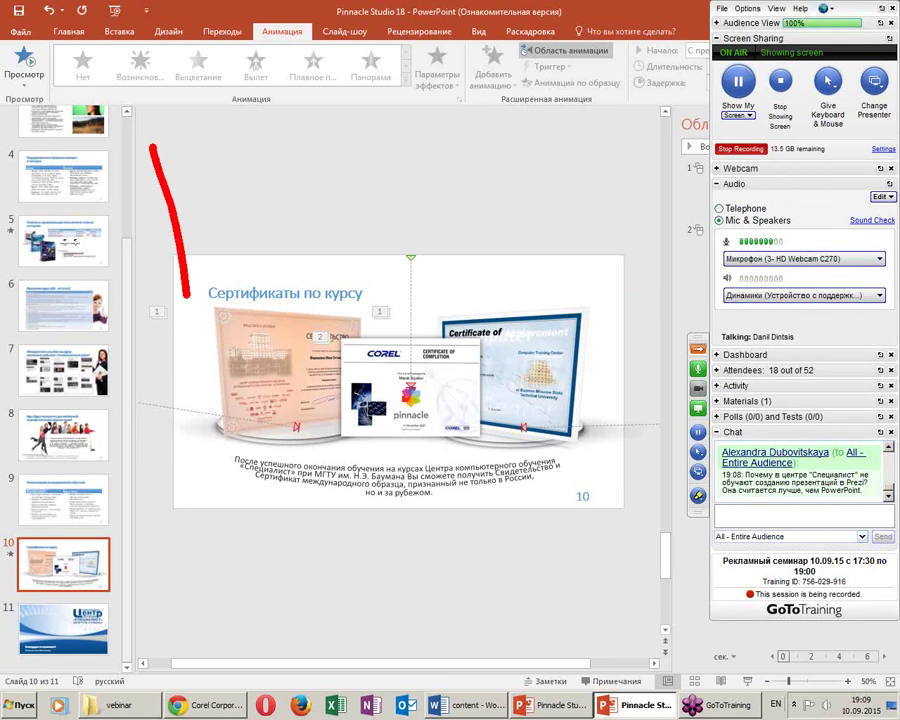
left_click_drag(172, 205, 188, 240)
mouse_move(232, 190)
left_mouse_down()
mouse_move(290, 182)
mouse_move(342, 235)
left_mouse_up()
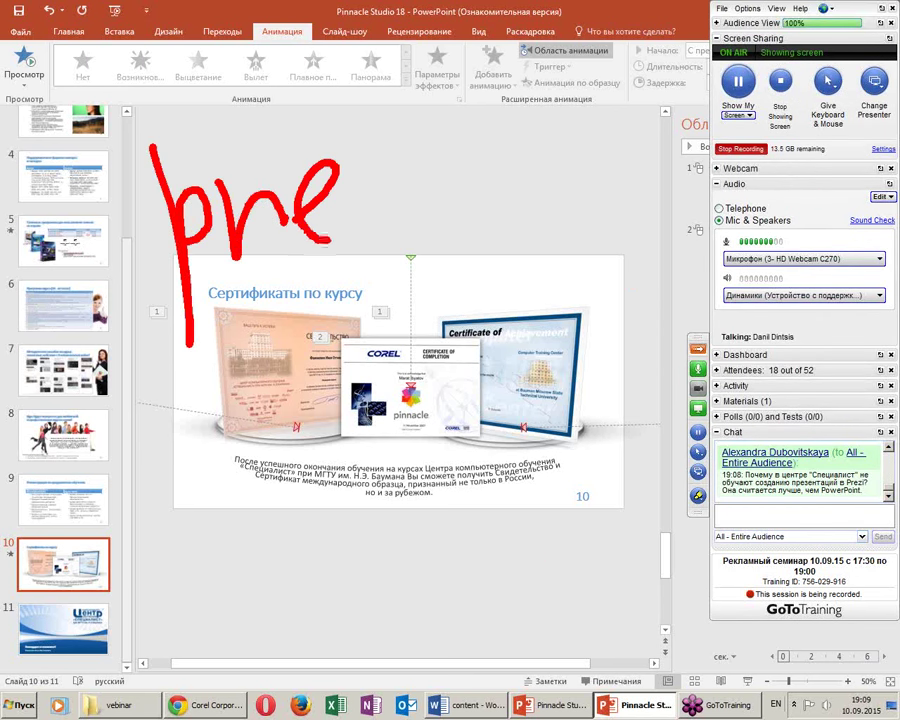
left_click_drag(380, 168, 470, 215)
left_click_drag(465, 160, 478, 230)
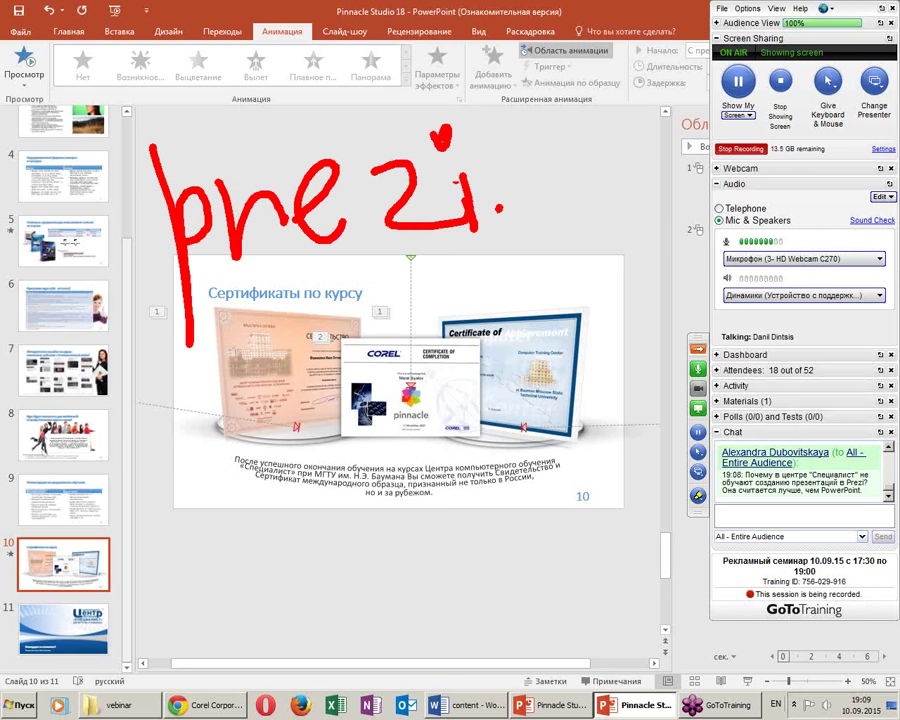
left_click(443, 130)
left_click_drag(568, 158, 555, 232)
mouse_move(600, 162)
left_mouse_down()
mouse_move(586, 214)
mouse_move(648, 150)
mouse_move(668, 206)
left_mouse_up()
left_click(675, 205)
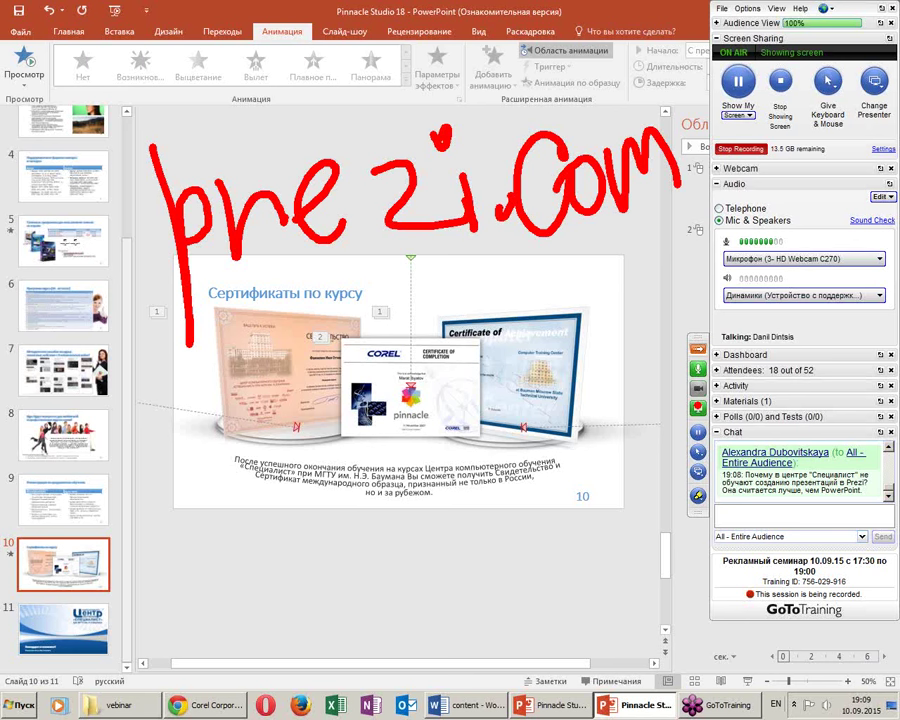
key("Escape")
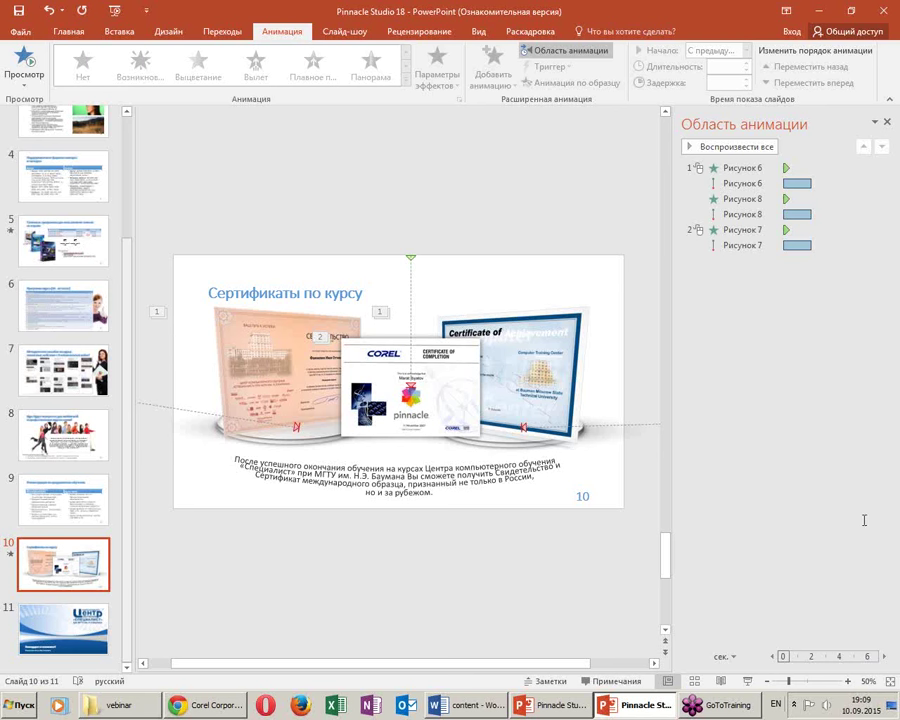
Jump from slide 8 back up to the title slide in the thumbnail pane
left_click(72, 510)
left_click(70, 440)
scroll(70, 443, "up", 1)
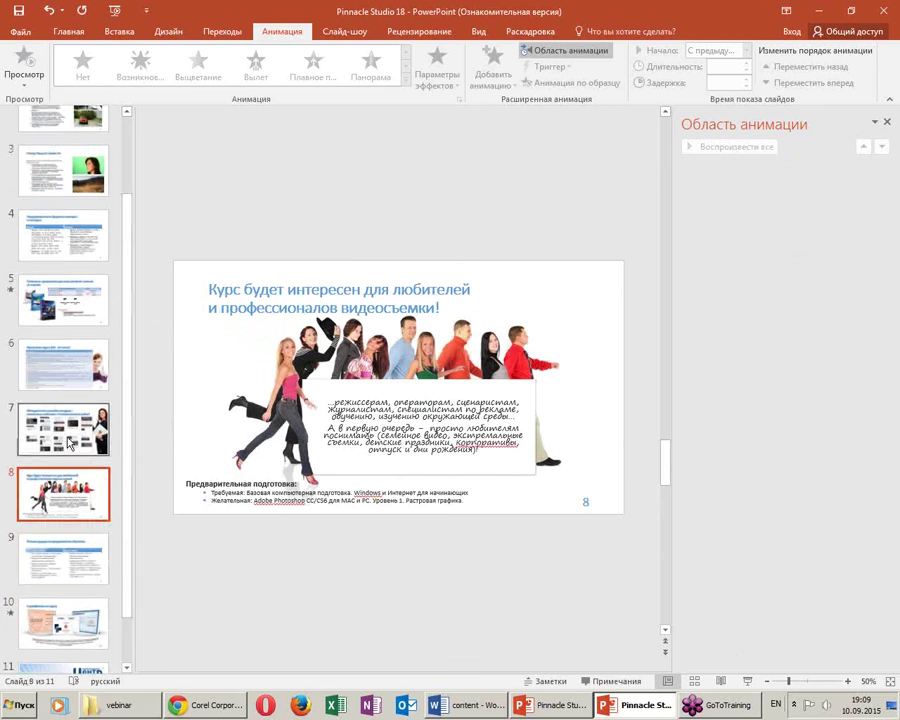
scroll(70, 443, "up", 3)
left_click(62, 143)
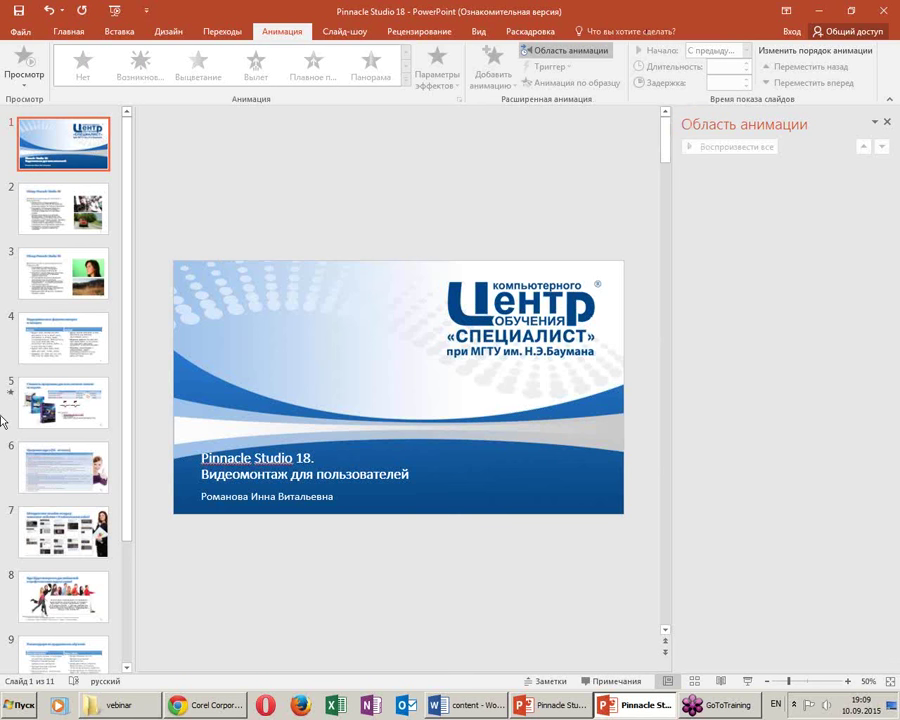
Check slides 3 and 5 and their animations, ending back on the title slide
key("Down")
key("Down")
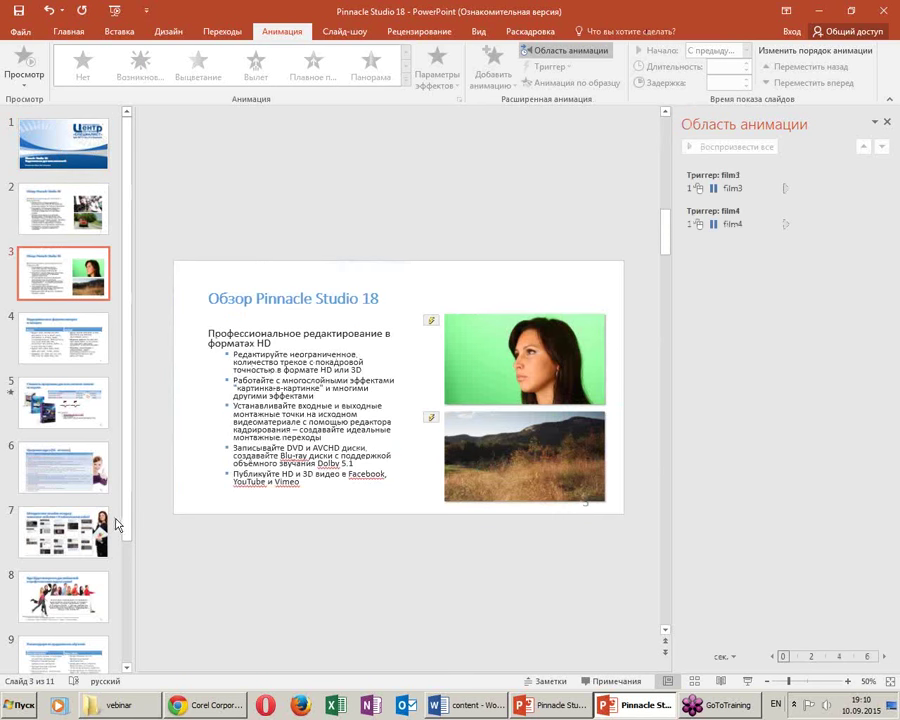
left_click(44, 147)
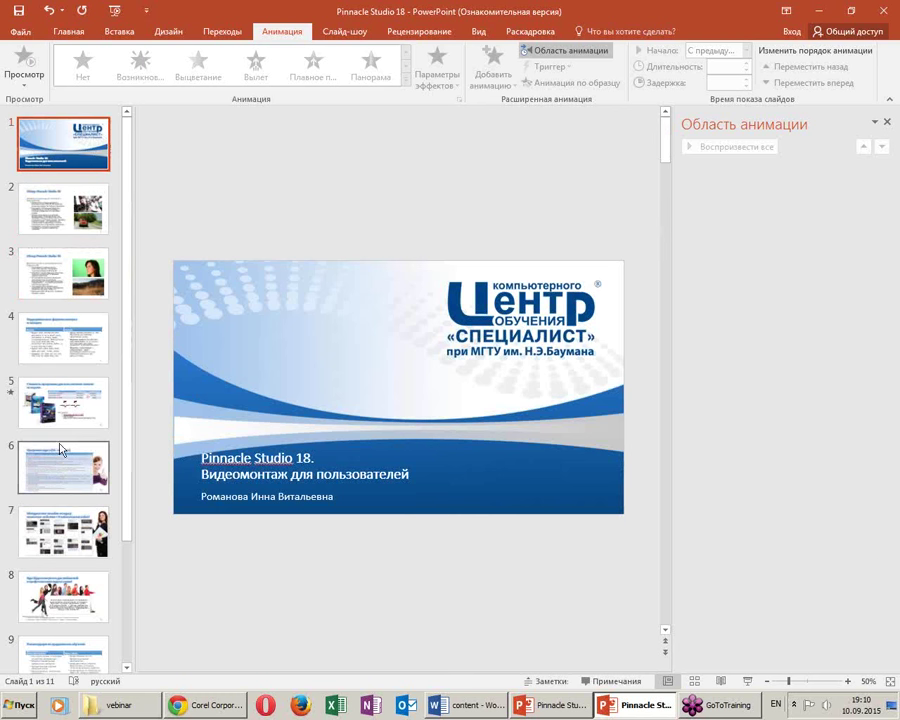
left_click(62, 402)
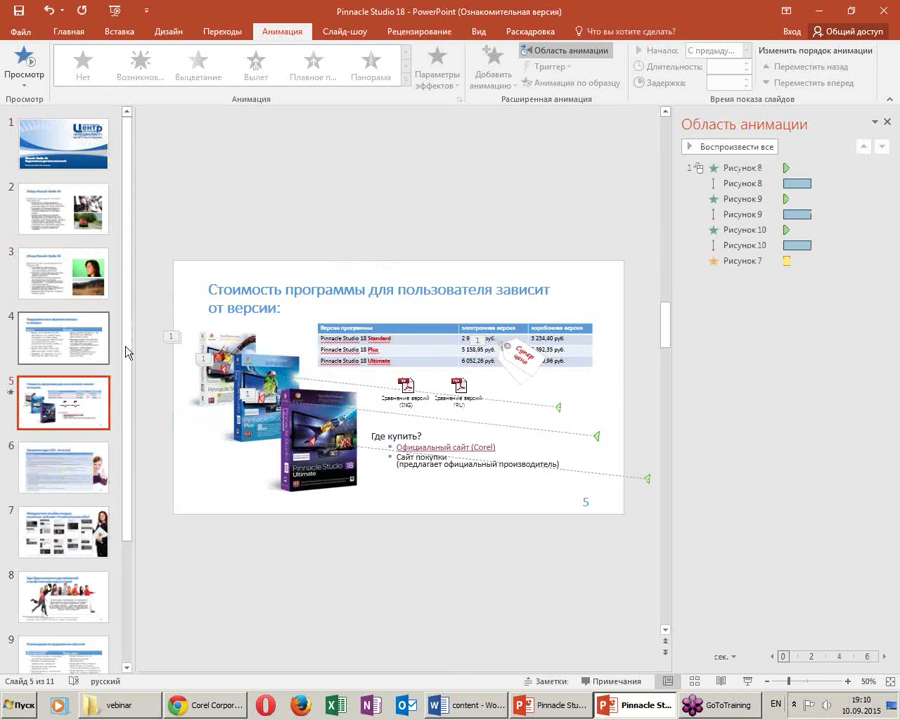
key("alt+shift")
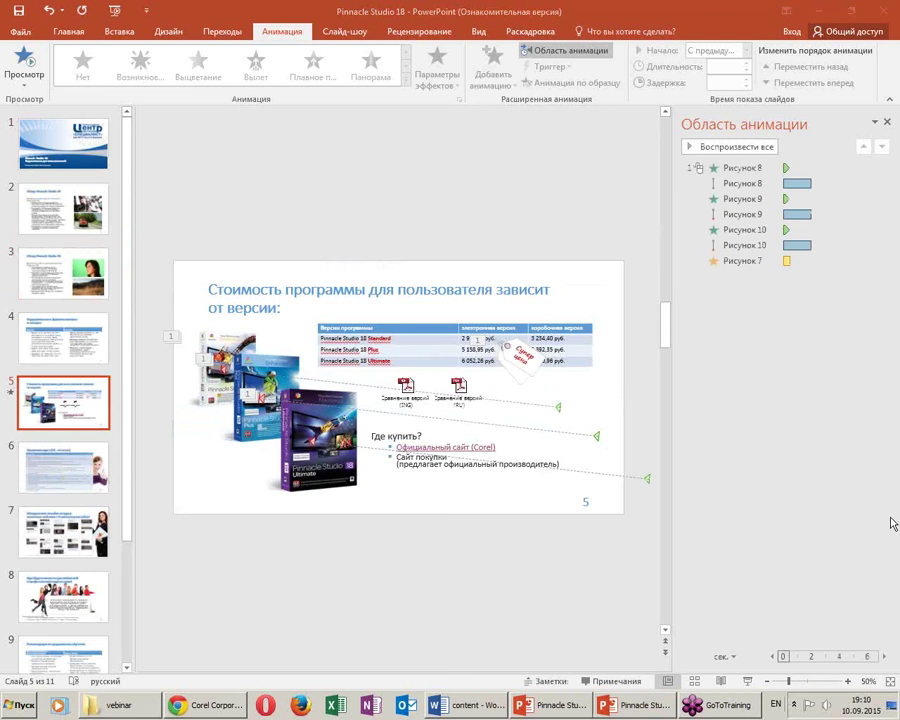
left_click(57, 156)
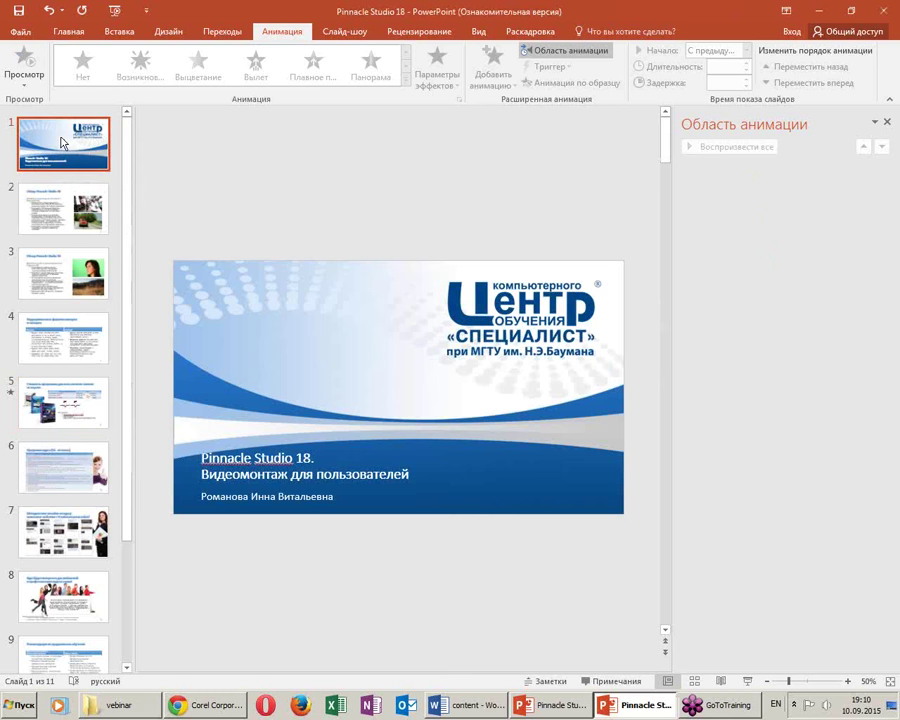
Reapply the Титульный слайд layout to slide 1 from Главная > Макет
left_click(68, 31)
left_click(132, 50)
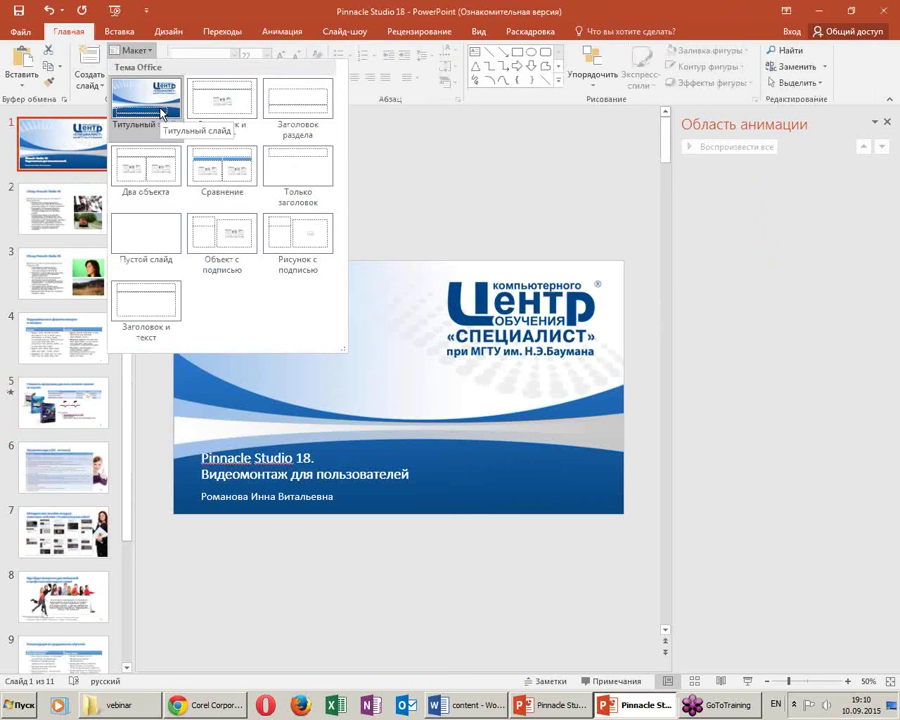
left_click(162, 113)
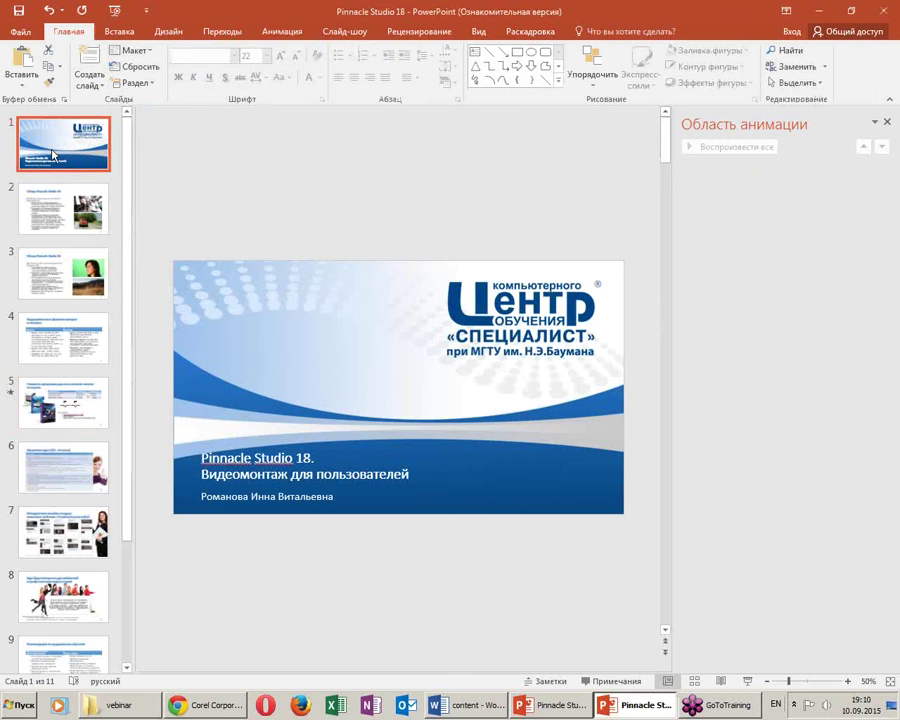
Switch to Slide Master view on the title slide layout
left_click(481, 33)
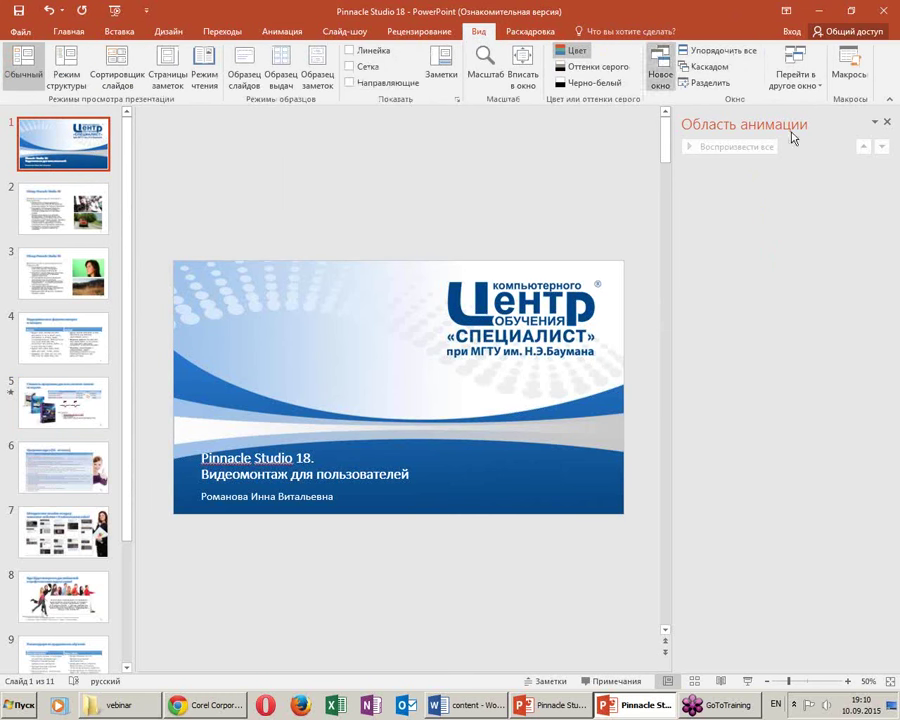
left_click(250, 84)
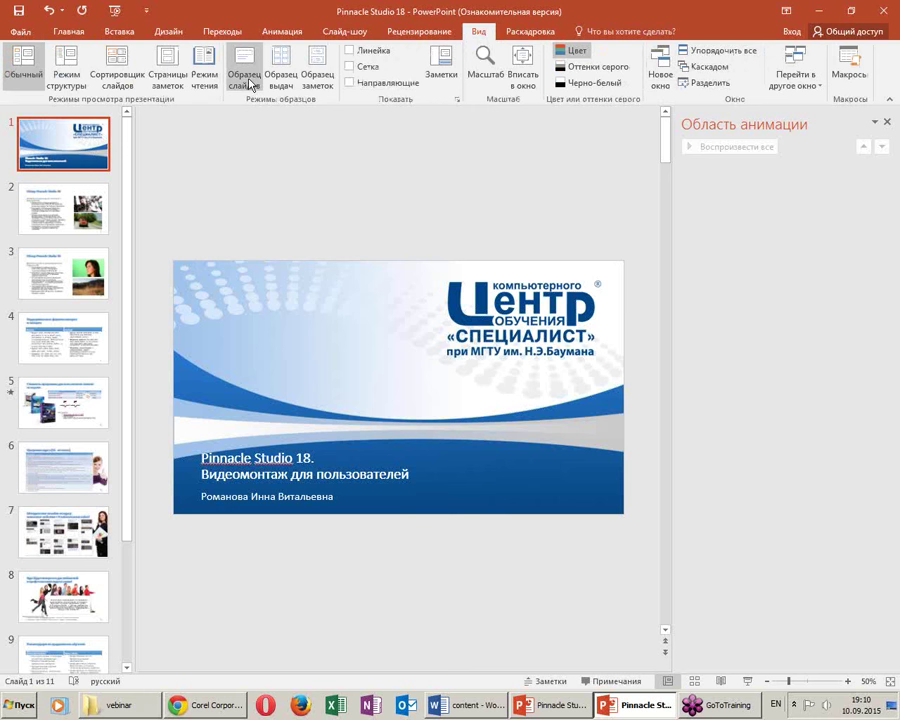
scroll(100, 229, "up", 1)
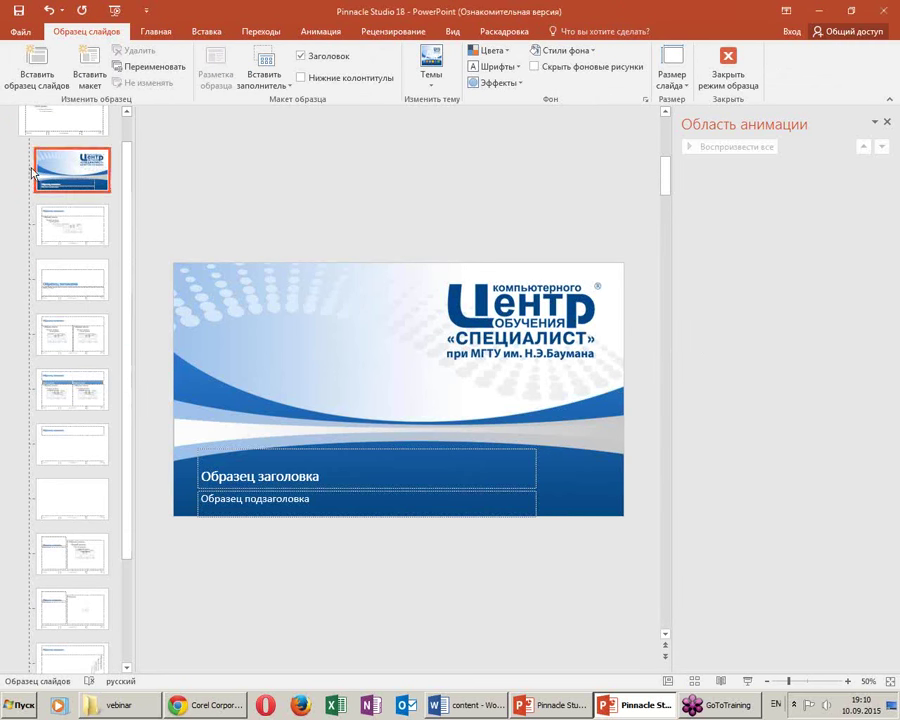
Open Формат фона for the title layout and close the animation pane
right_click(68, 154)
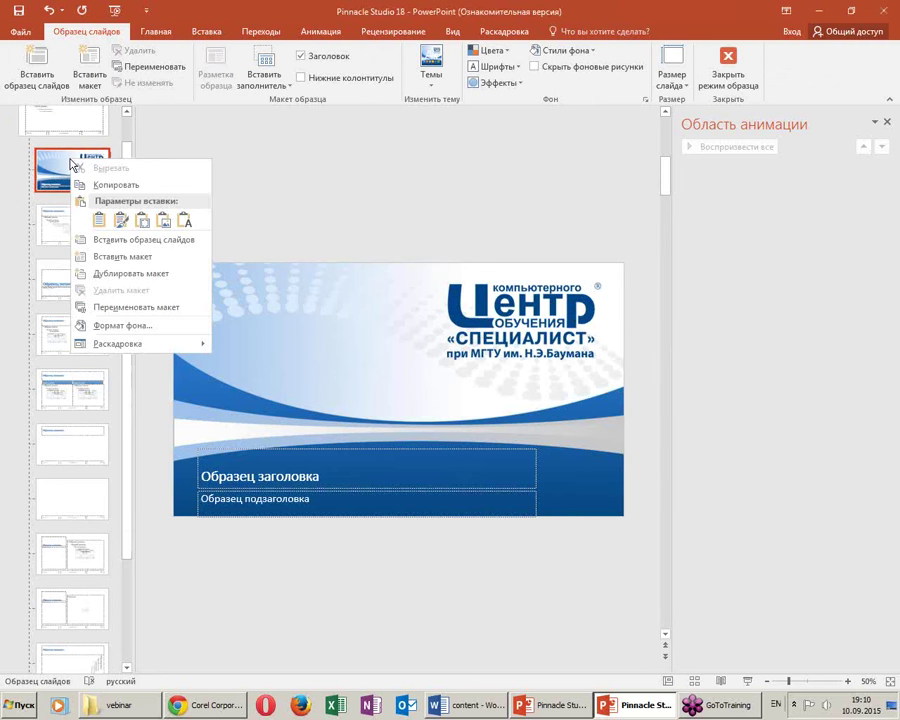
left_click(170, 325)
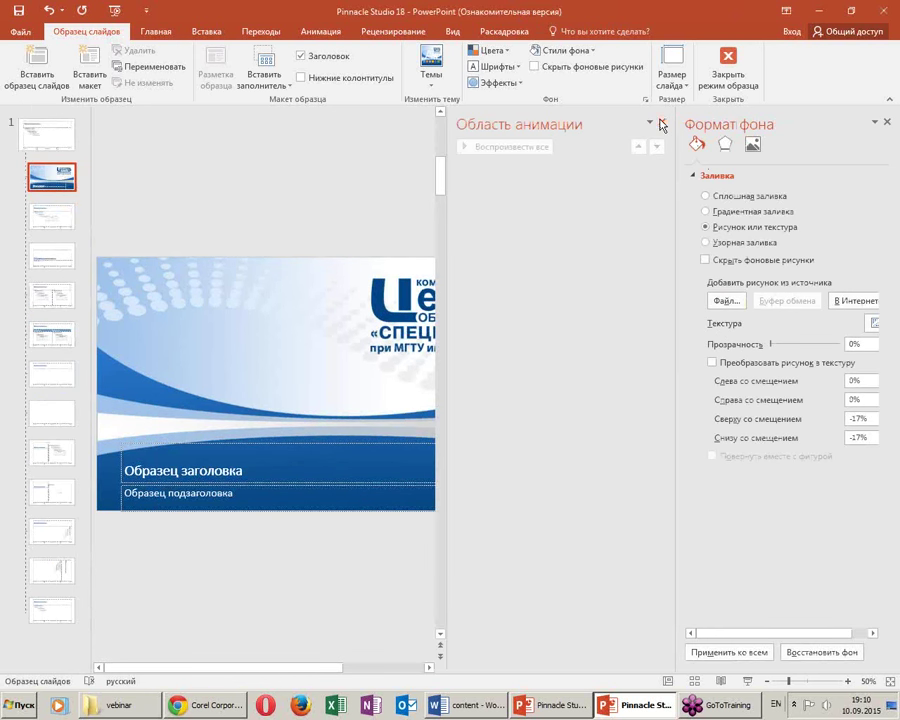
left_click(661, 124)
Browse background picture files (girl1, fon) without applying one, then close master view
right_click(64, 206)
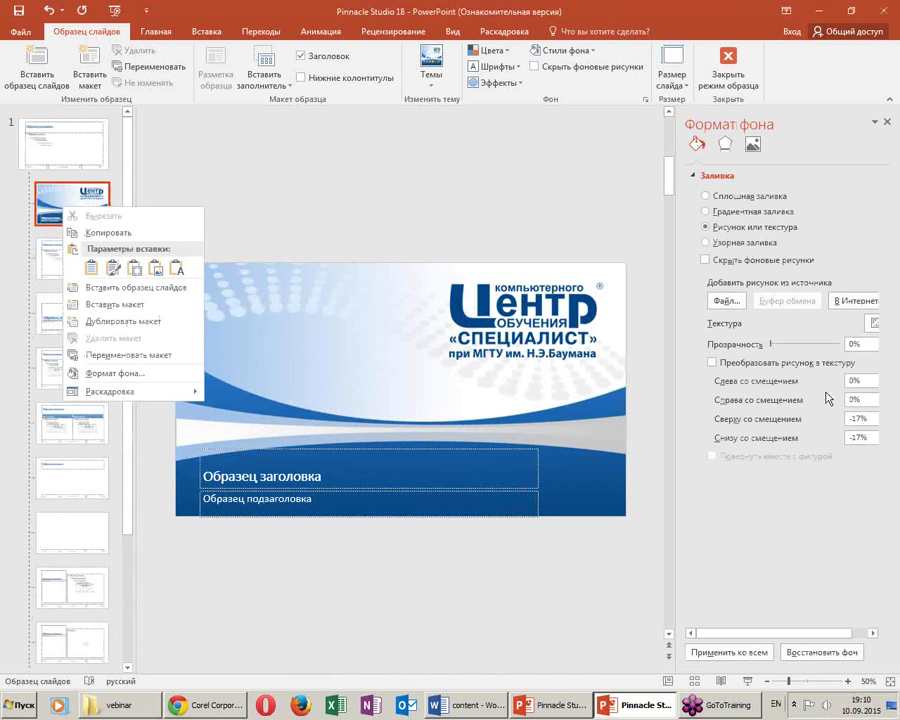
left_click(724, 300)
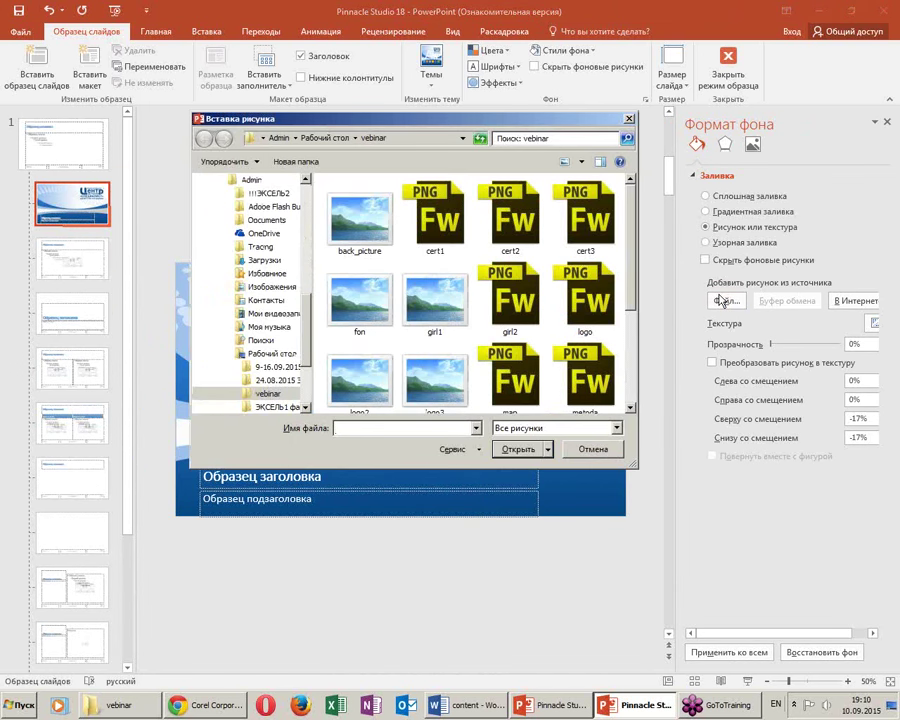
left_click(435, 295)
left_click(363, 314)
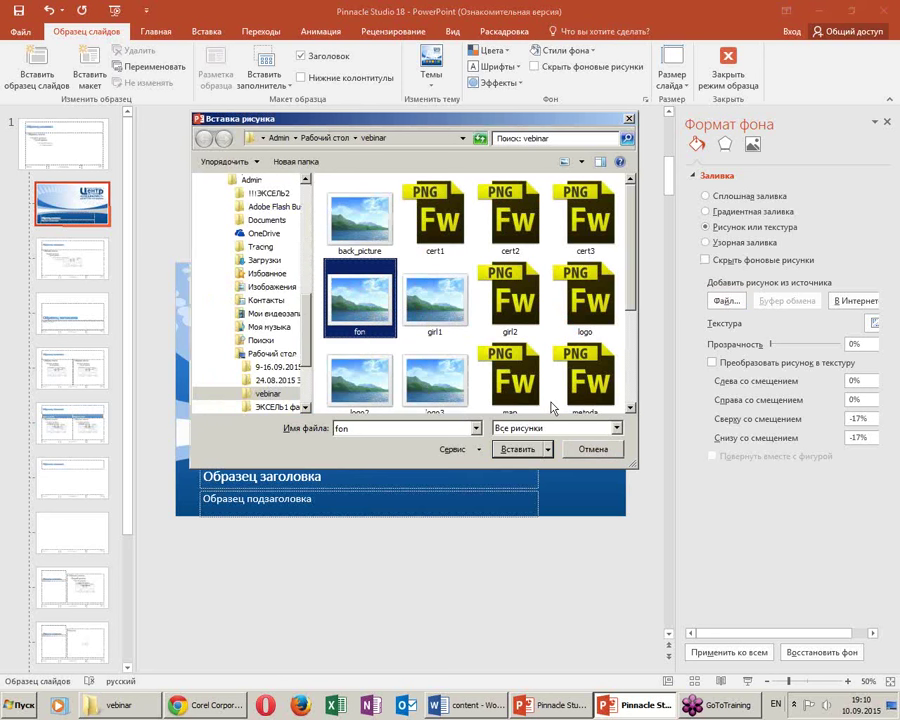
scroll(565, 352, "down", 1)
left_click(593, 449)
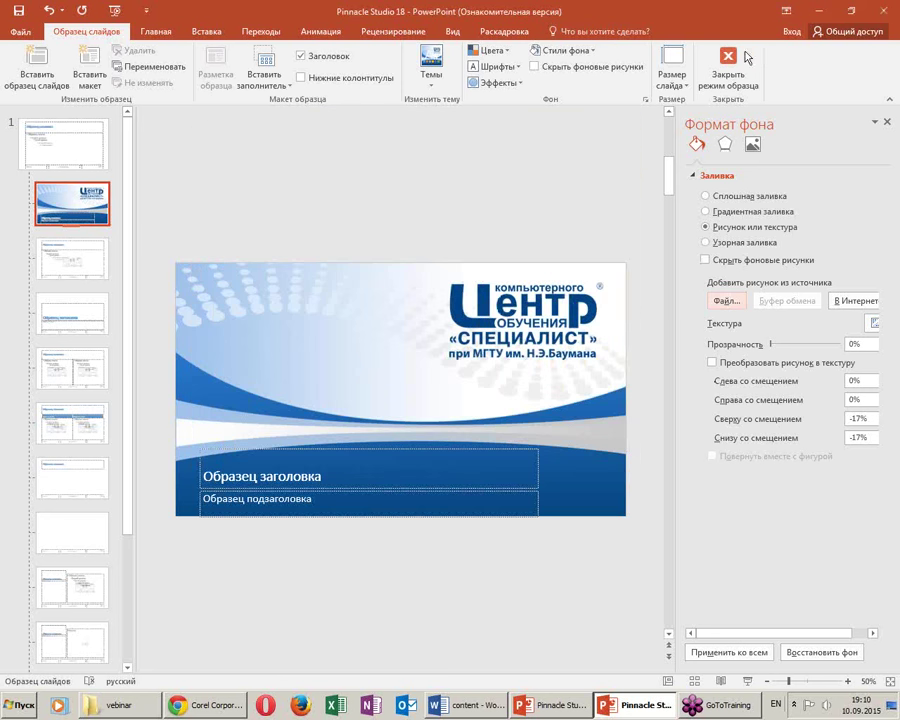
left_click(728, 70)
scroll(76, 556, "down", 3)
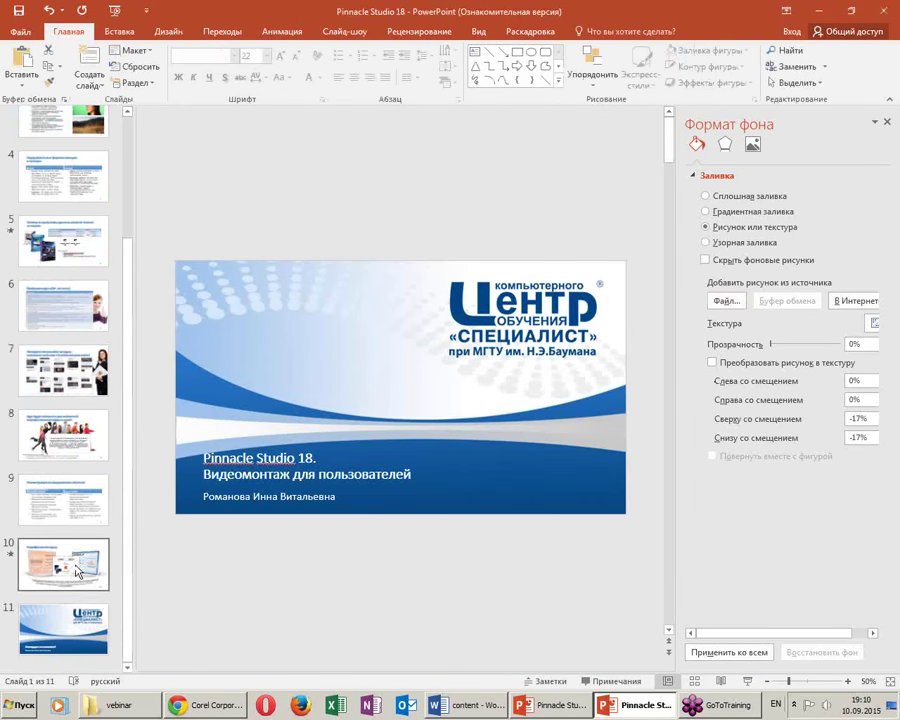
Select slide 10 and briefly run the slide show before exiting
left_click(72, 573)
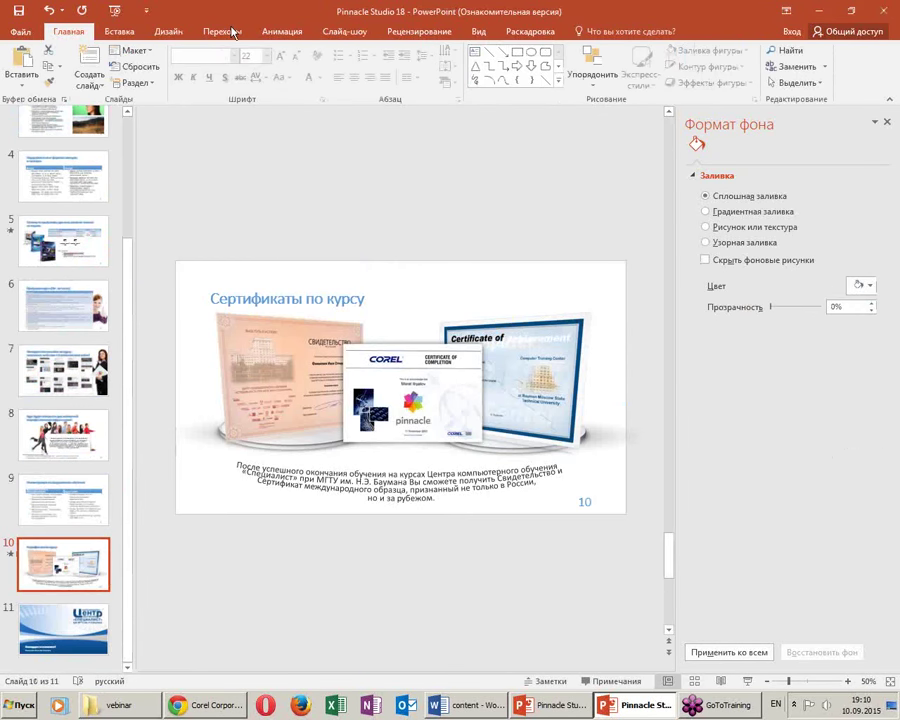
left_click(115, 11)
key("Right")
key("Escape")
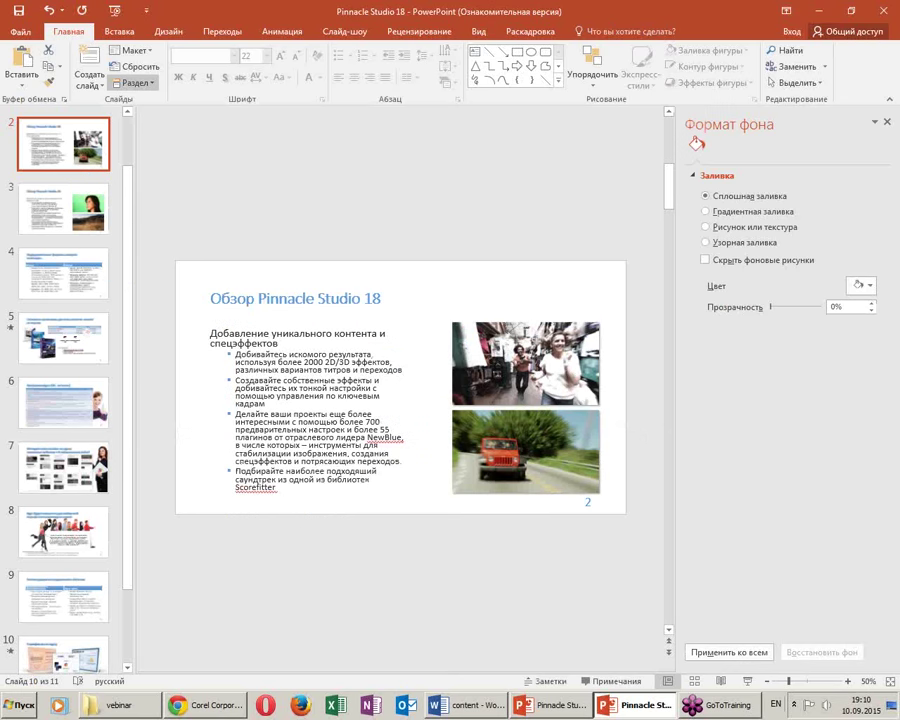
Insert the map picture onto slide 10 'Сертификаты по курсу'
left_click(119, 31)
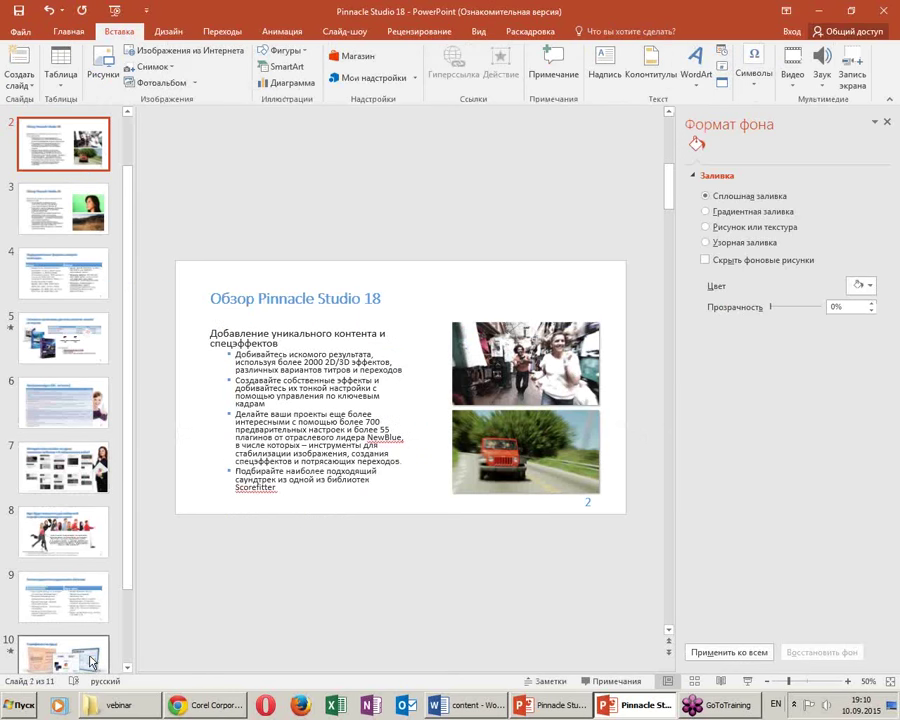
left_click(63, 650)
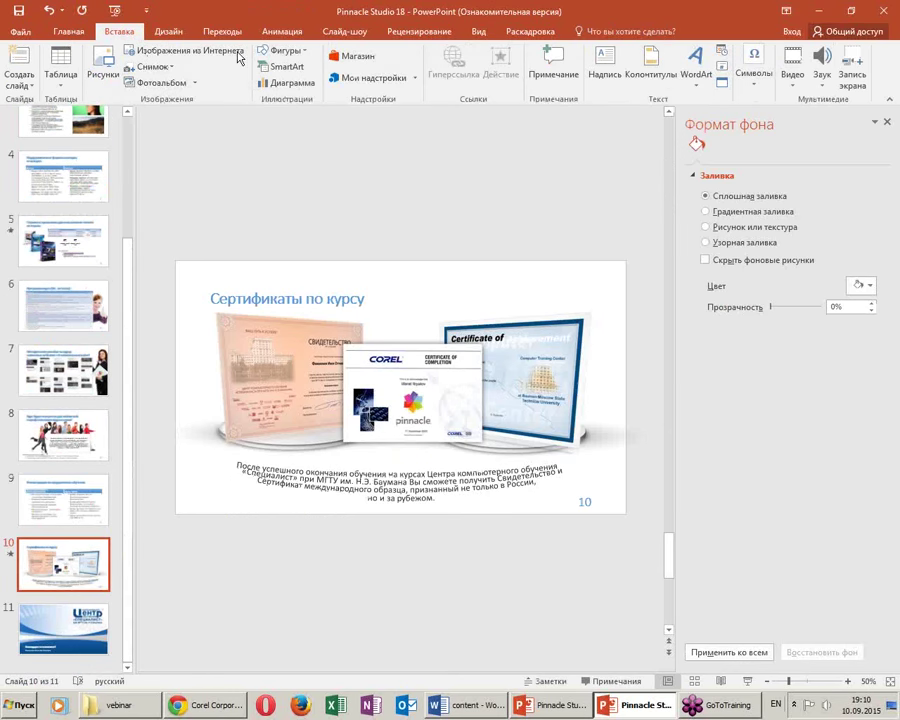
left_click(103, 75)
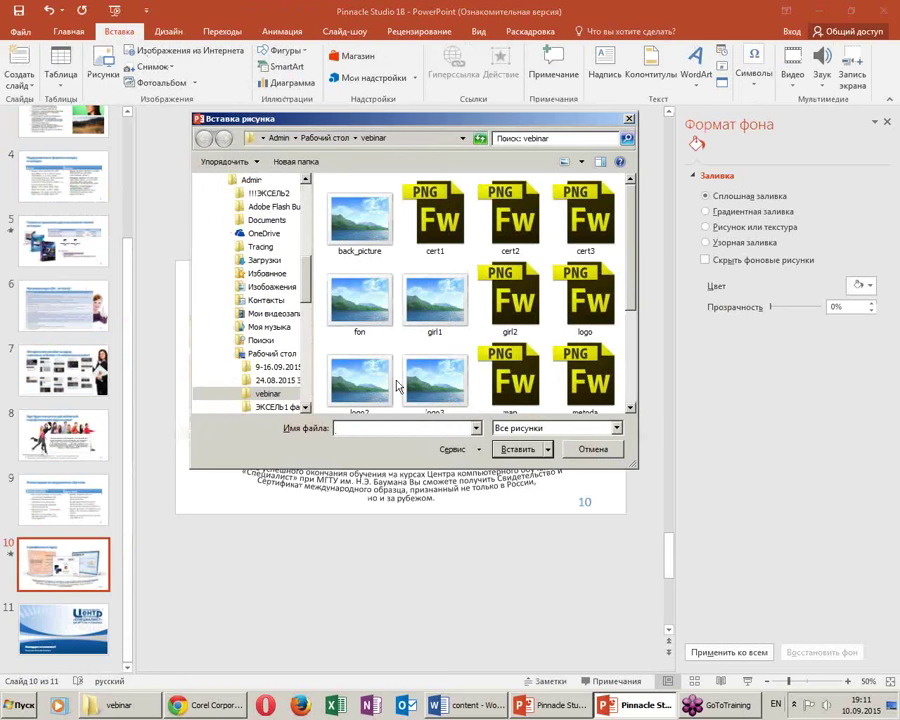
left_click(505, 368)
scroll(525, 385, "down", 2)
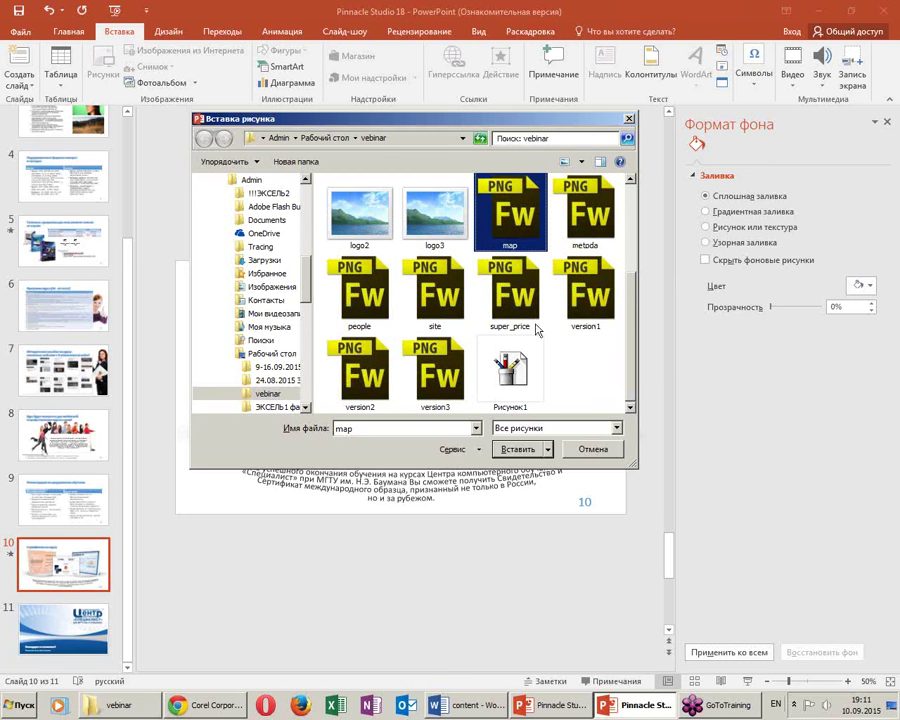
left_click(443, 380)
scroll(443, 383, "up", 2)
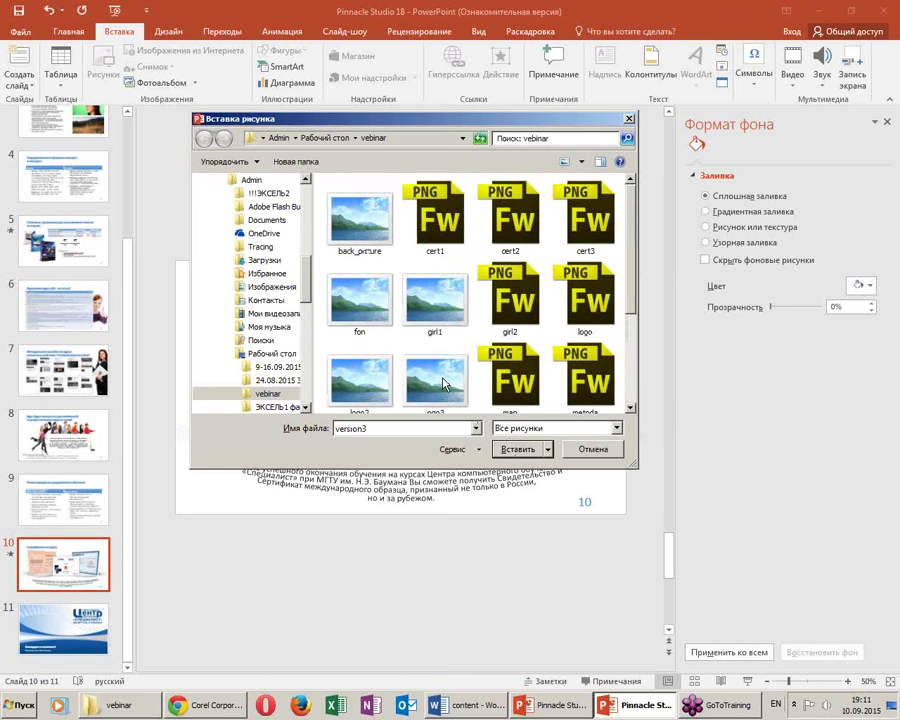
scroll(470, 385, "down", 1)
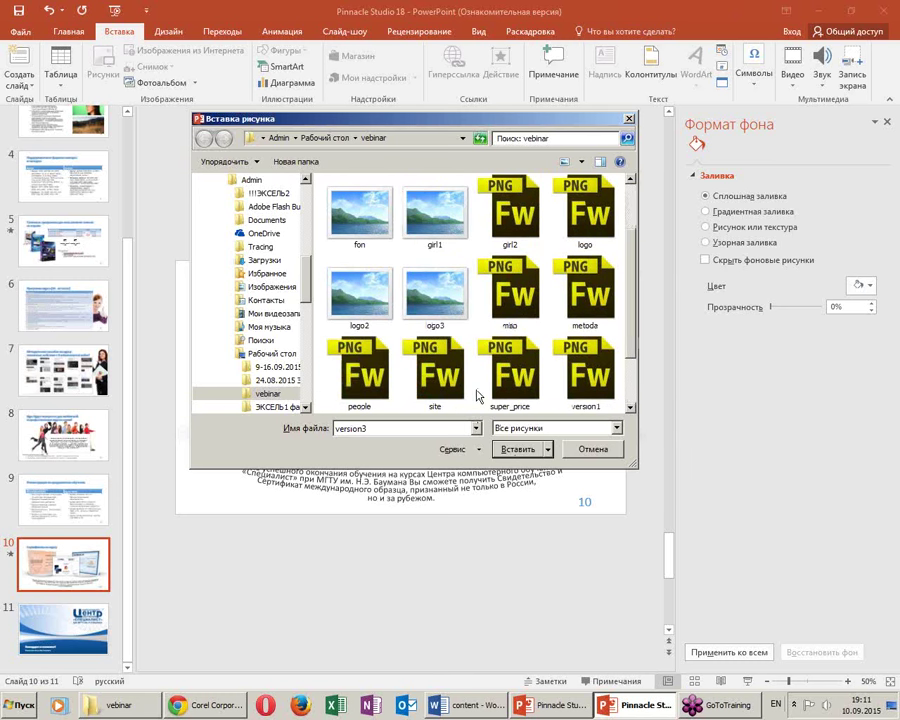
double_click(515, 323)
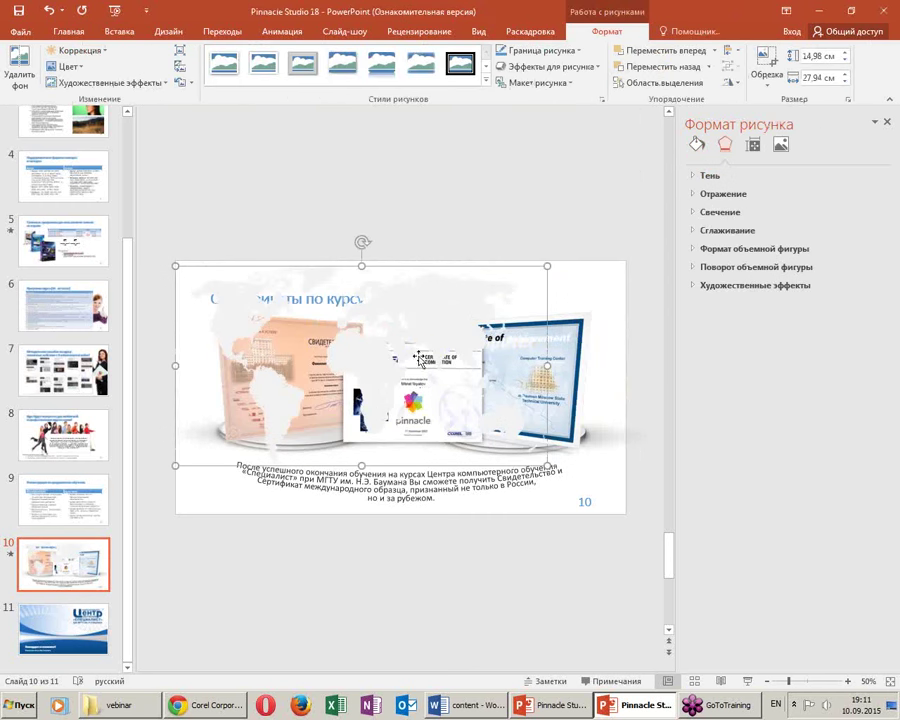
Send the map behind the certificates and stretch it to 18.94 × 35.33 cm over the slide
right_click(397, 323)
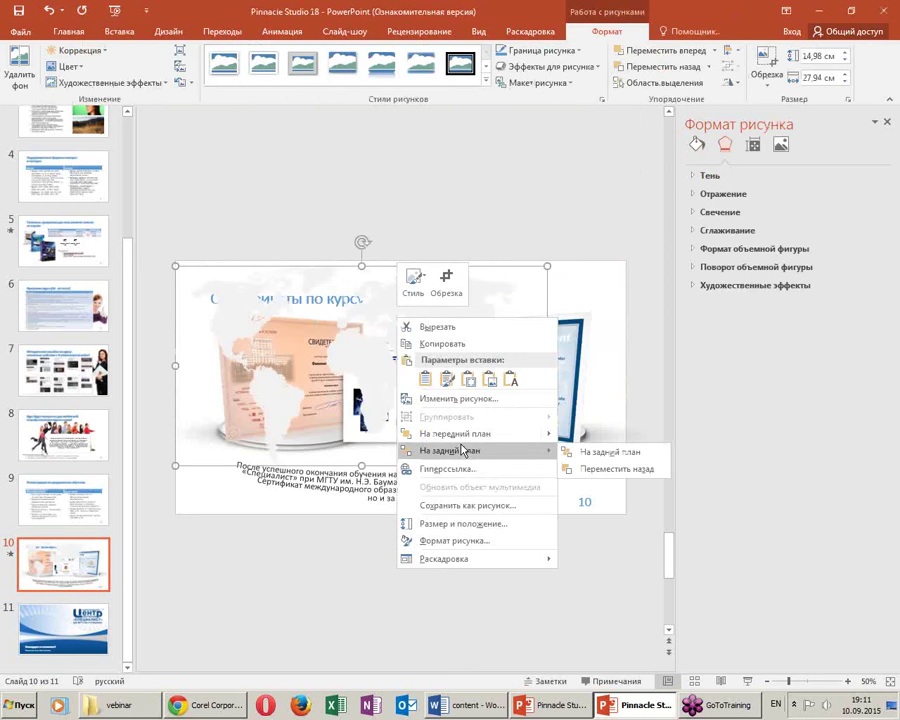
left_click(490, 450)
left_click_drag(470, 298, 390, 310)
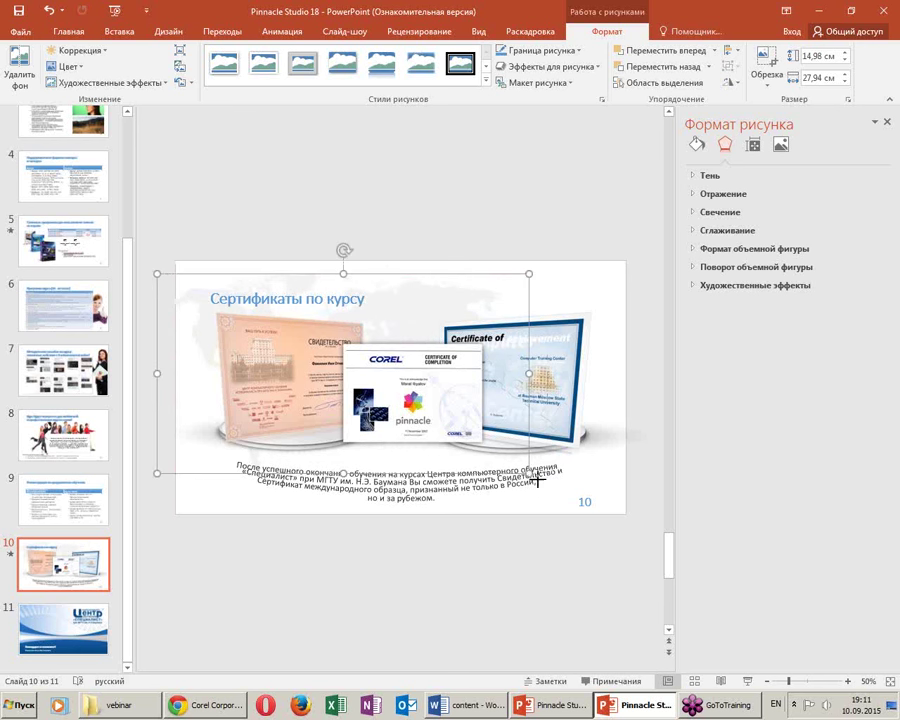
left_click_drag(537, 481, 627, 526)
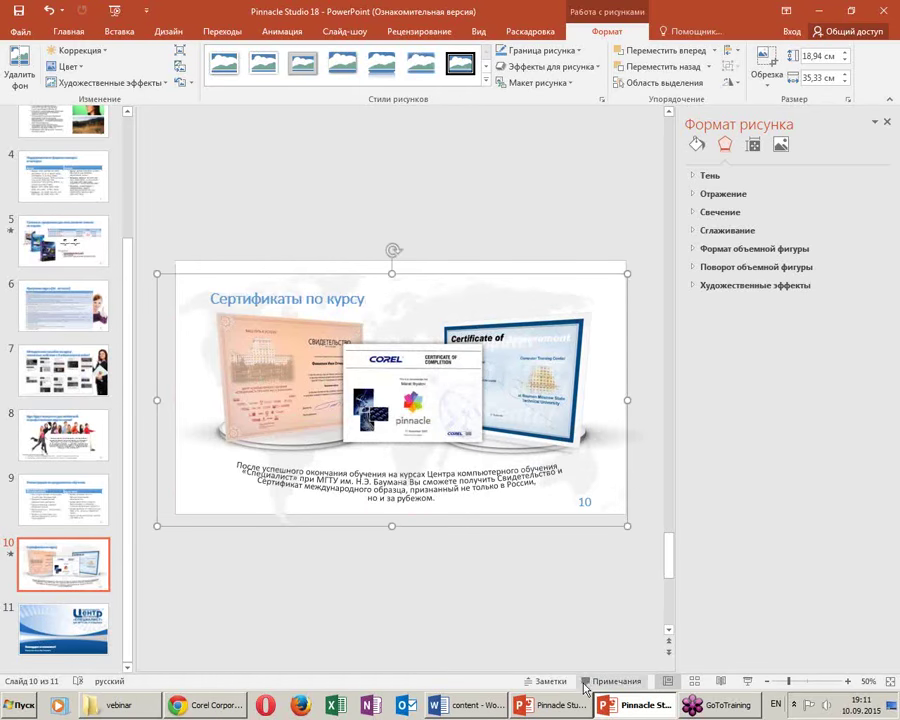
Preview slide 10 as a slide show, then close the Format Picture pane
left_click(748, 682)
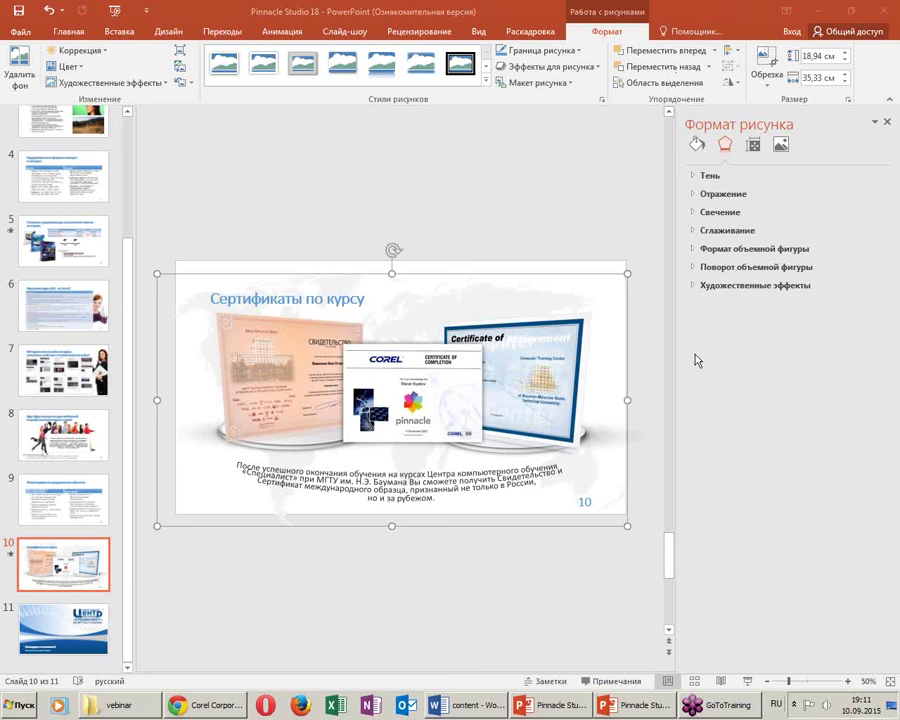
left_click(885, 121)
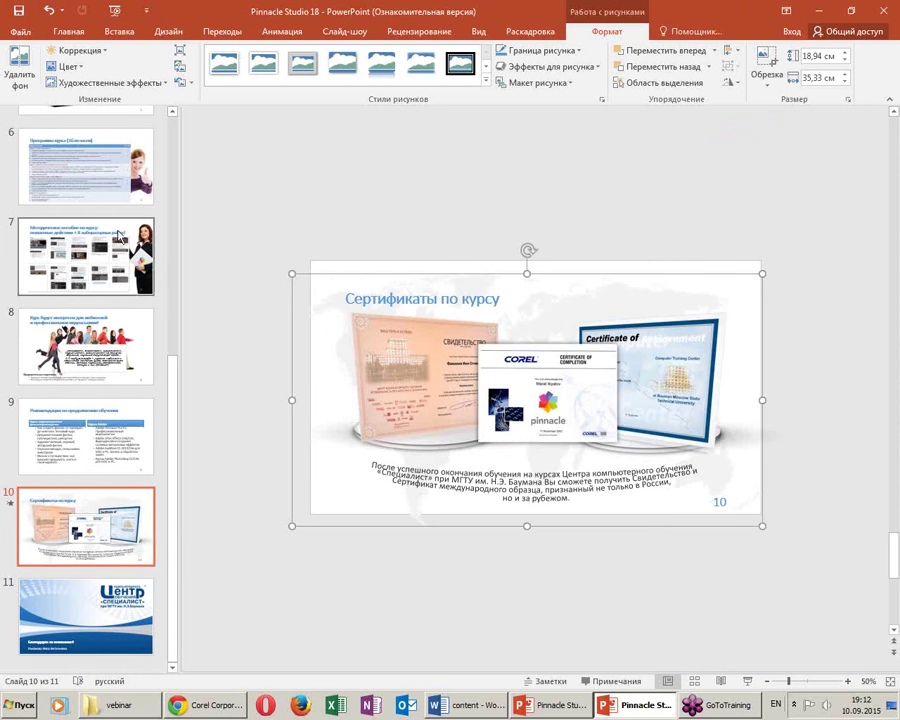
Browse the course deck's thumbnails from slide 6 back to slide 2
left_click(88, 168)
scroll(141, 285, "up", 2)
scroll(141, 285, "up", 2)
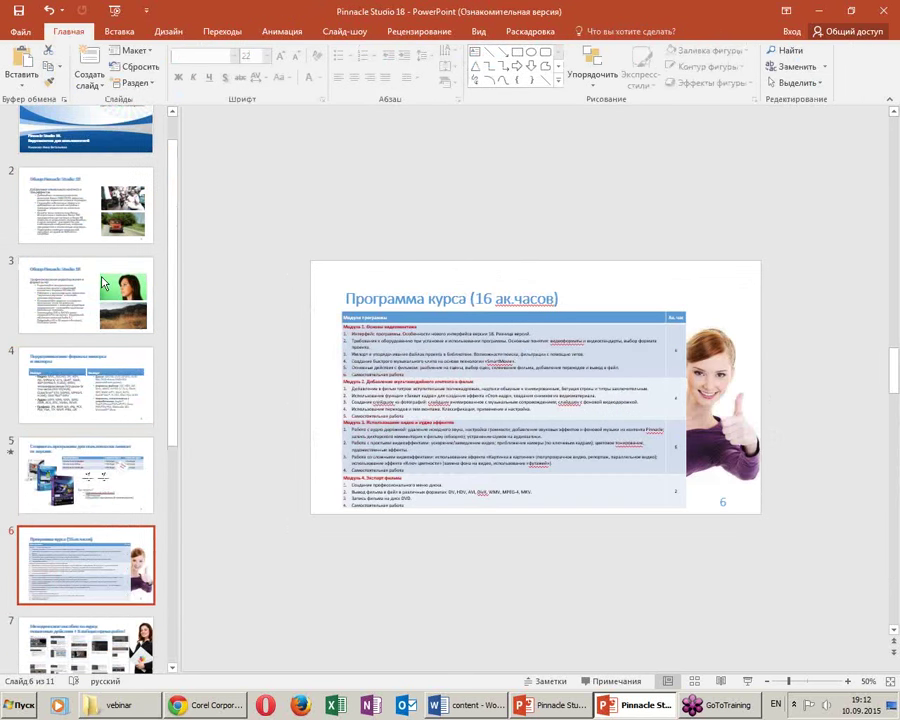
key("Up")
key("Up")
key("Up")
key("Up")
key("Up")
left_click(129, 222)
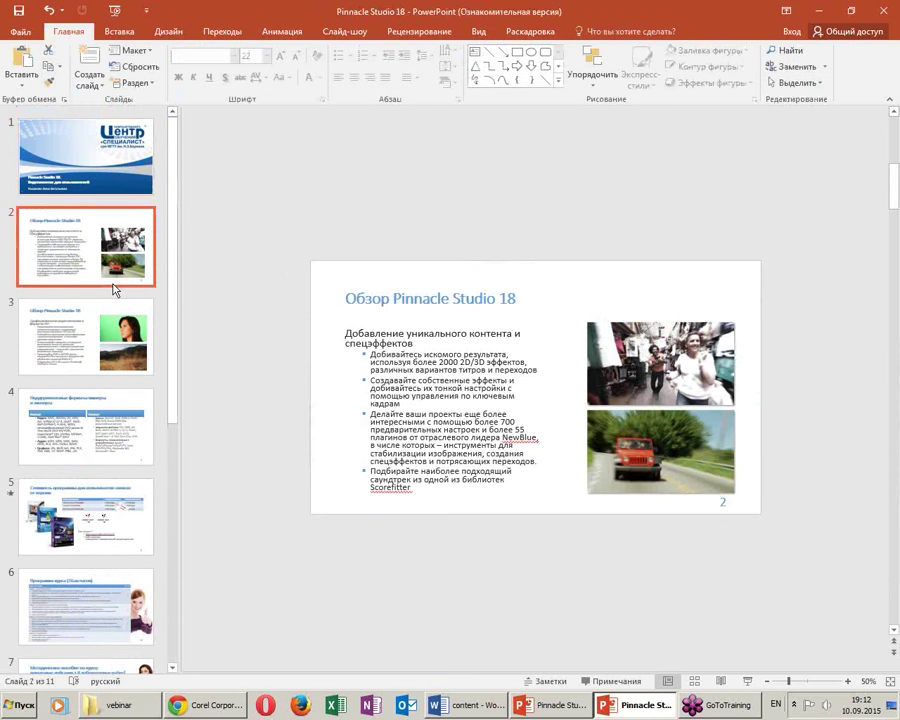
Switch to the reference presentation and look over its slides 2 and 3
left_click(548, 707)
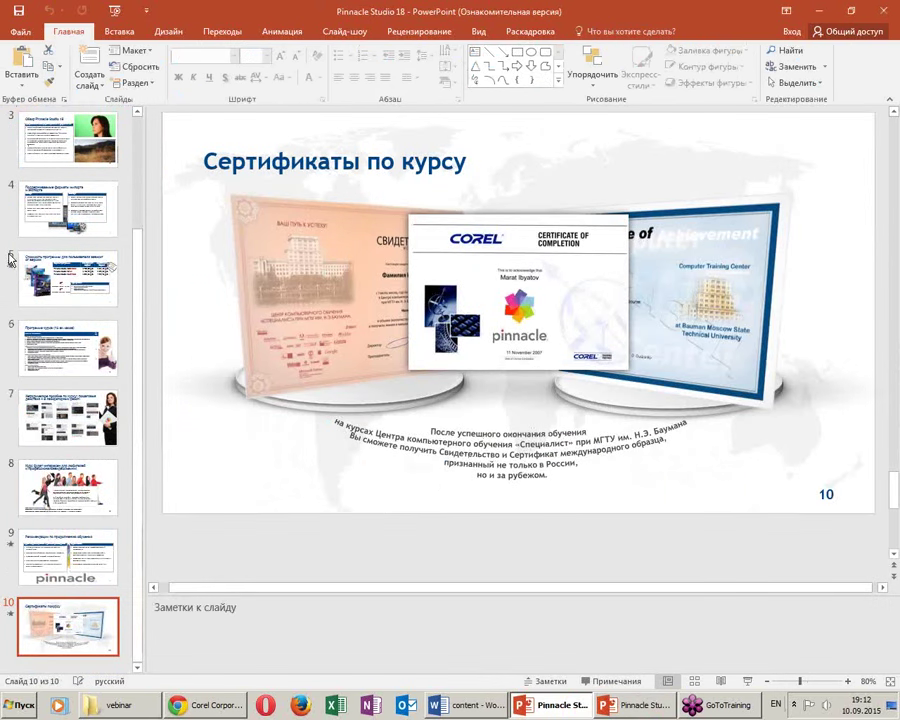
key("alt+Tab")
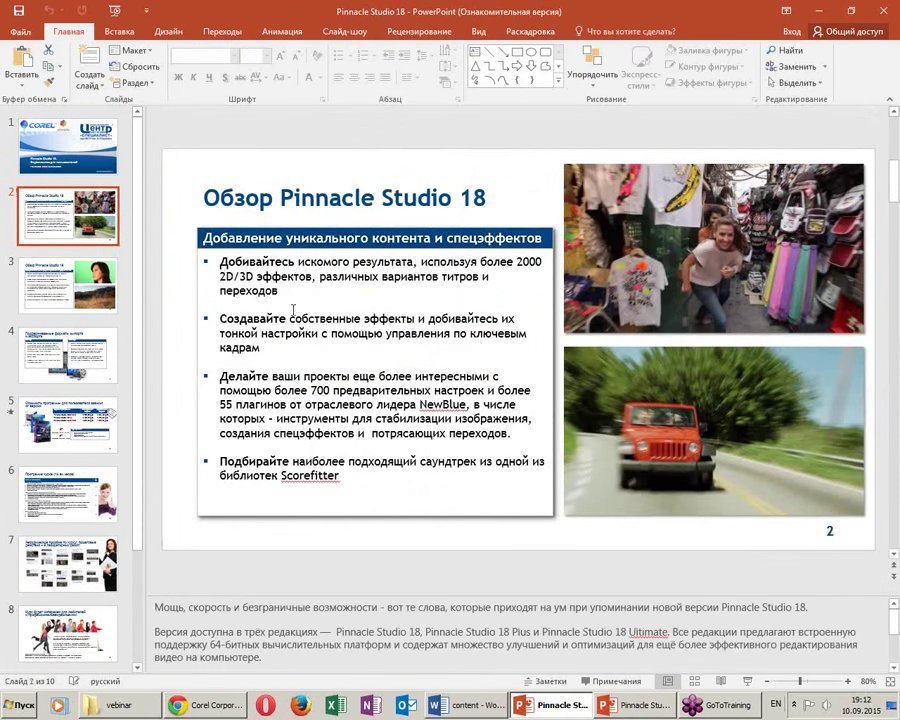
left_click(277, 290)
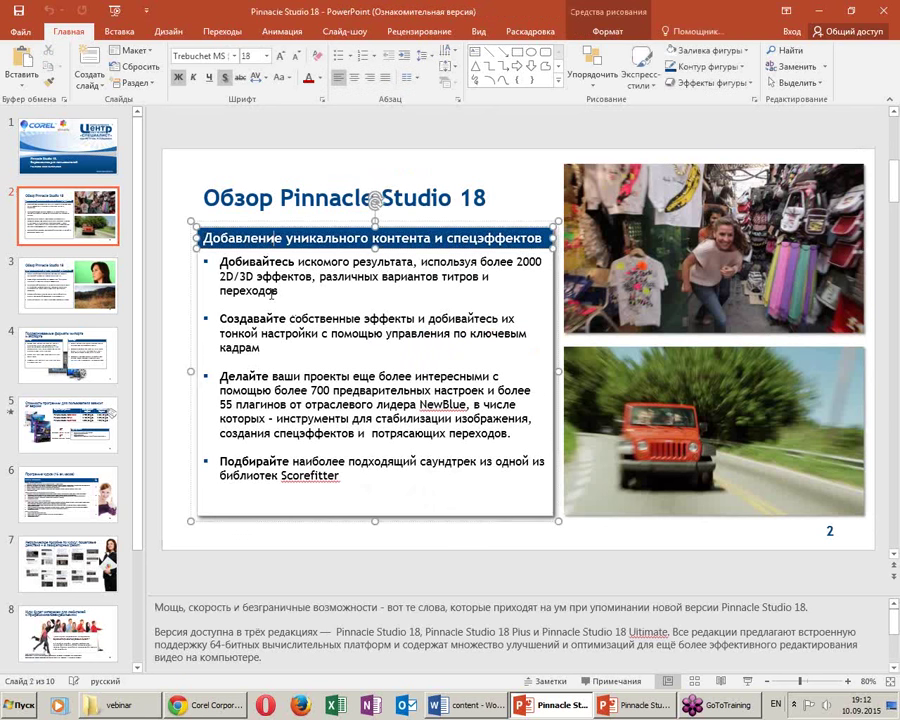
left_click(73, 296)
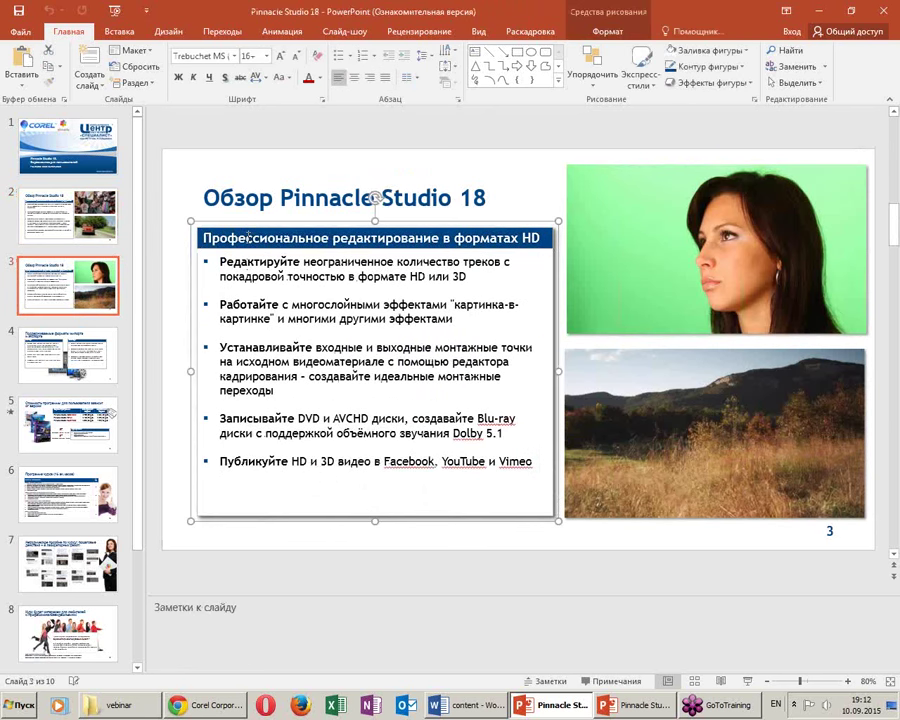
left_click(212, 290)
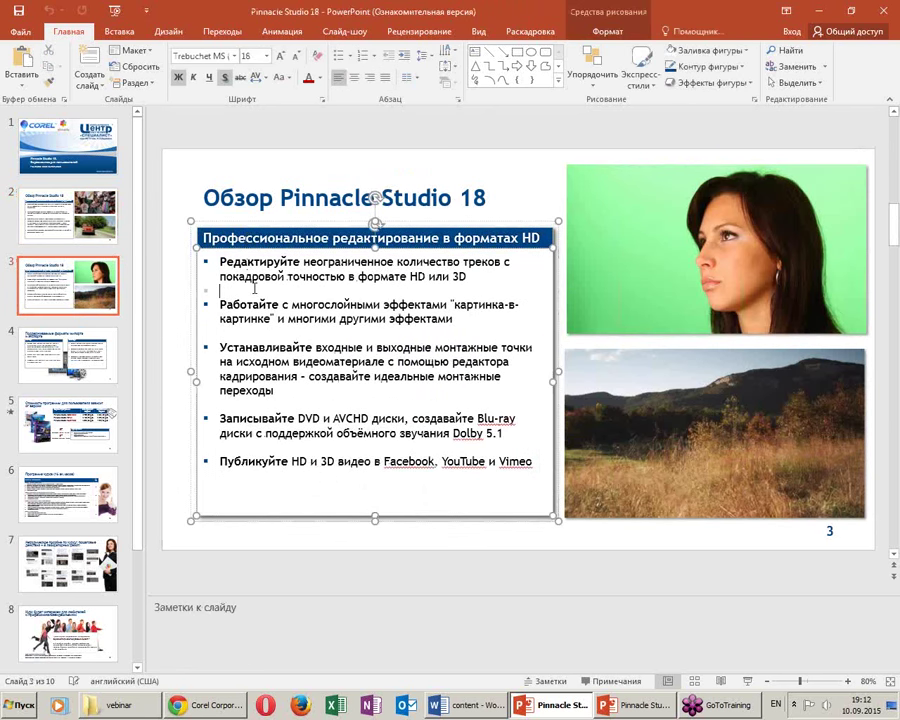
Step through the reference deck's slides 4 to 10
left_click(97, 350)
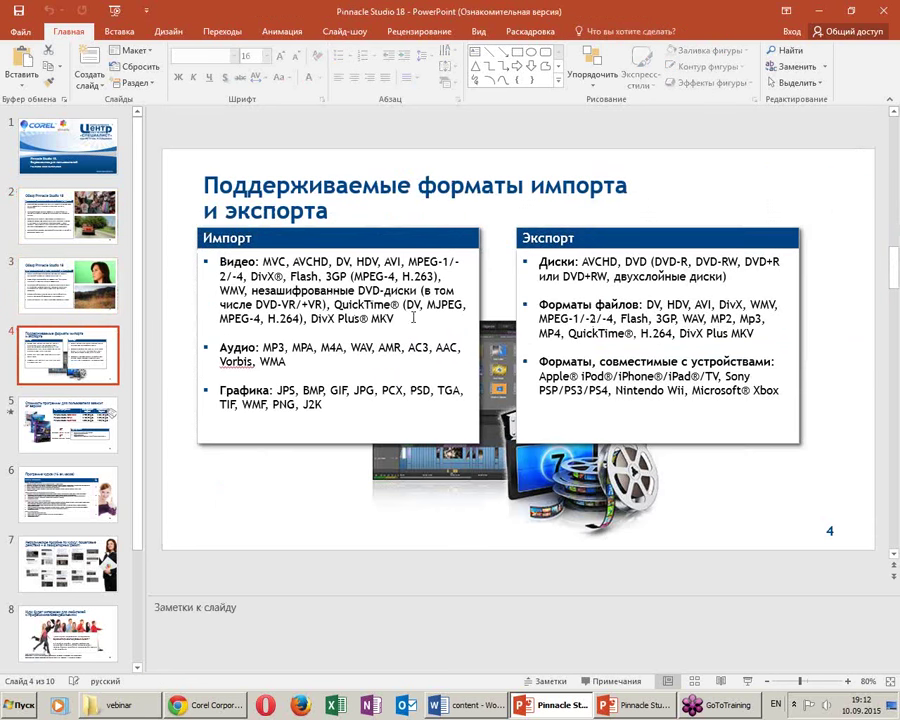
left_click(68, 458)
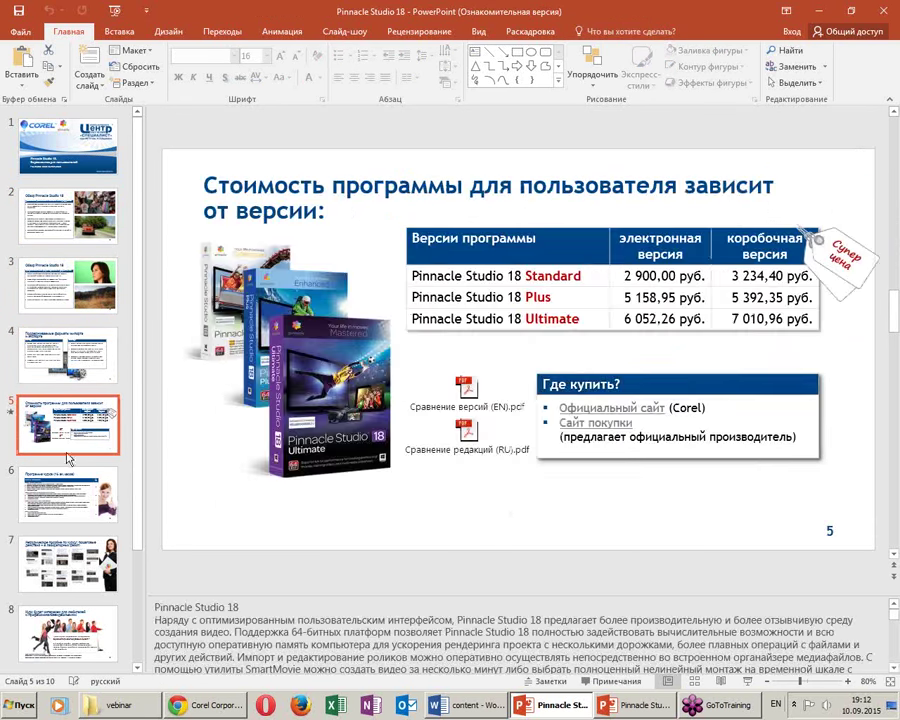
left_click(62, 524)
left_click(58, 572)
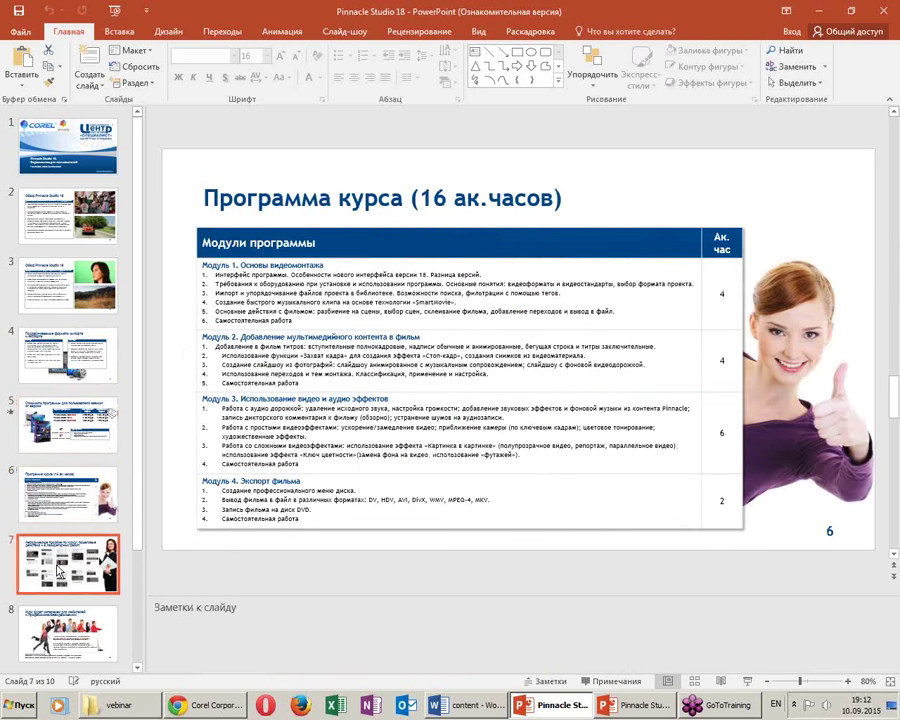
scroll(60, 575, "down", 1)
left_click(64, 600)
scroll(68, 620, "down", 1)
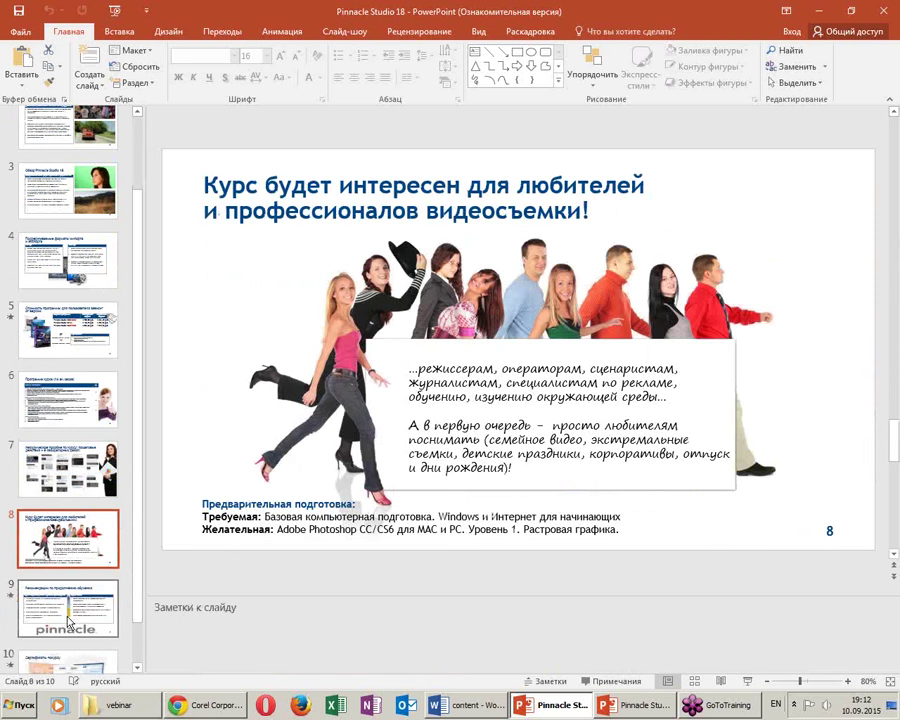
left_click(68, 620)
scroll(66, 618, "down", 1)
left_click(62, 617)
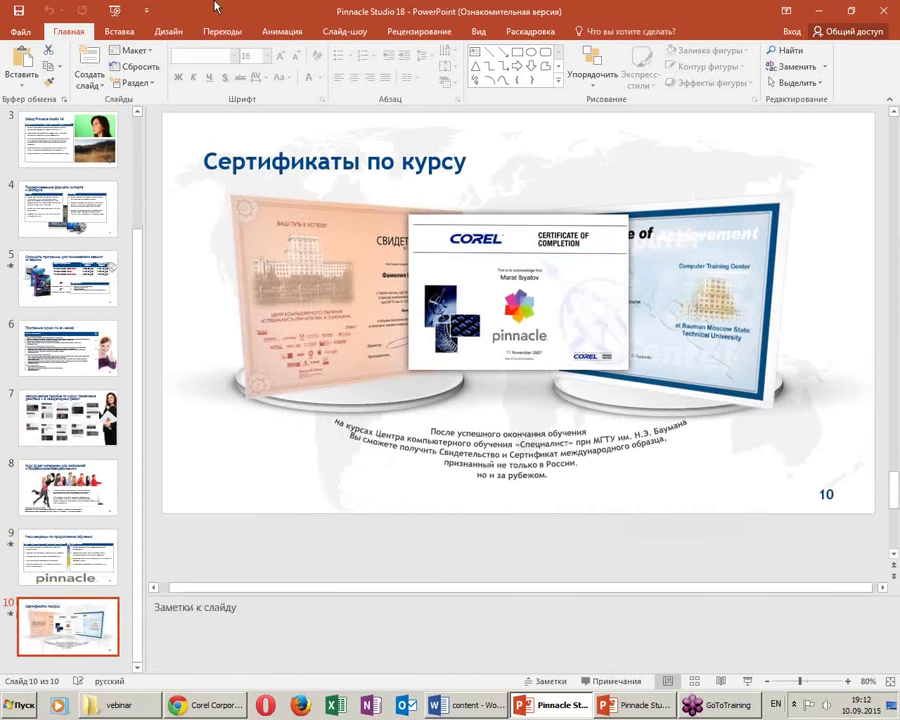
Close the 10-slide reference deck and save the 11-slide course presentation
key("ctrl+w")
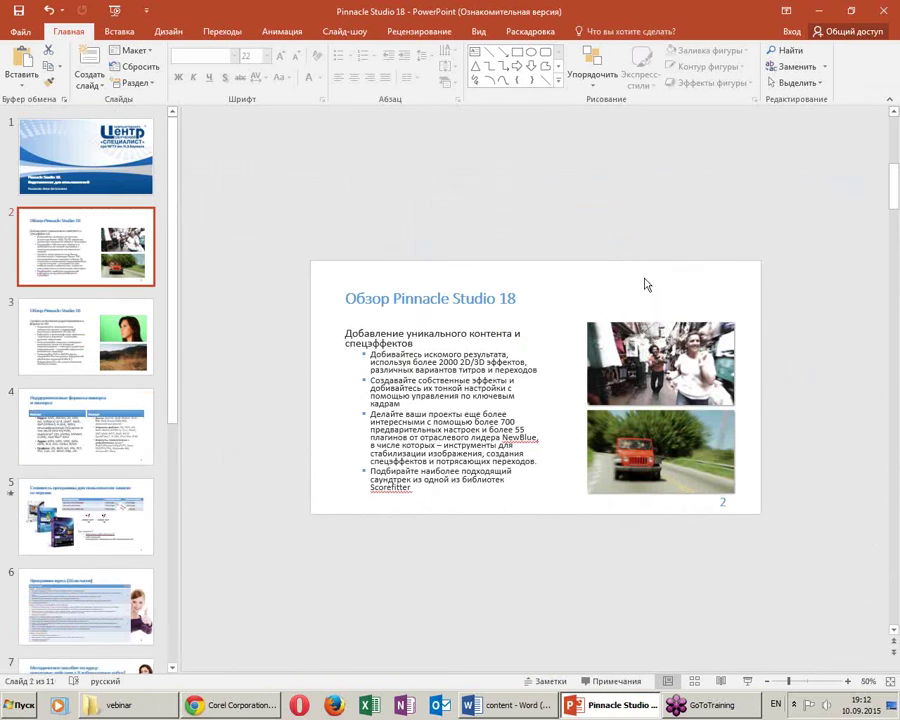
left_click(85, 155)
left_click(85, 245)
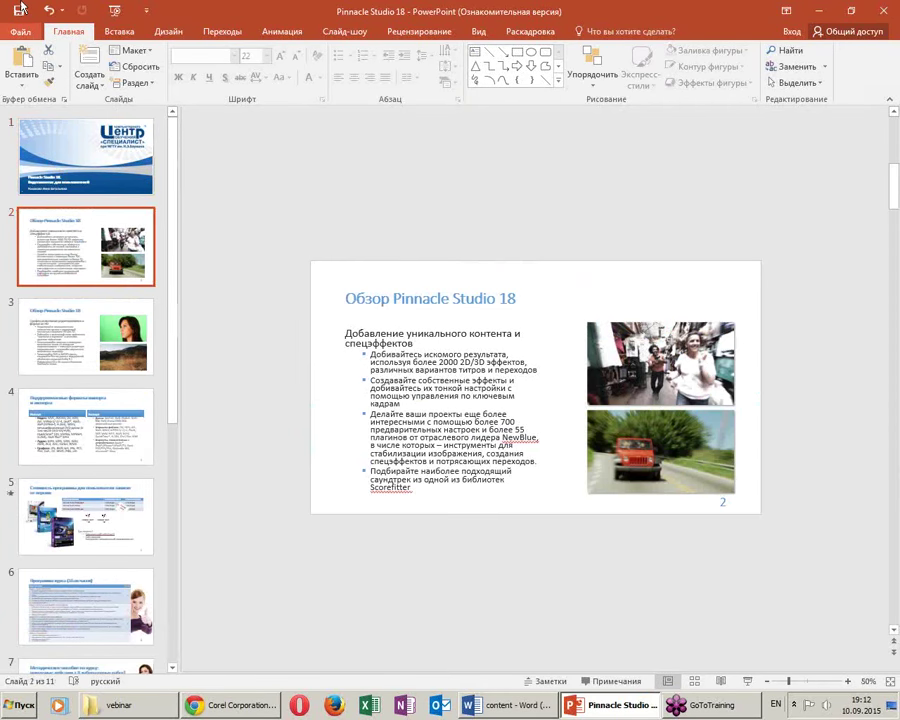
left_click(18, 10)
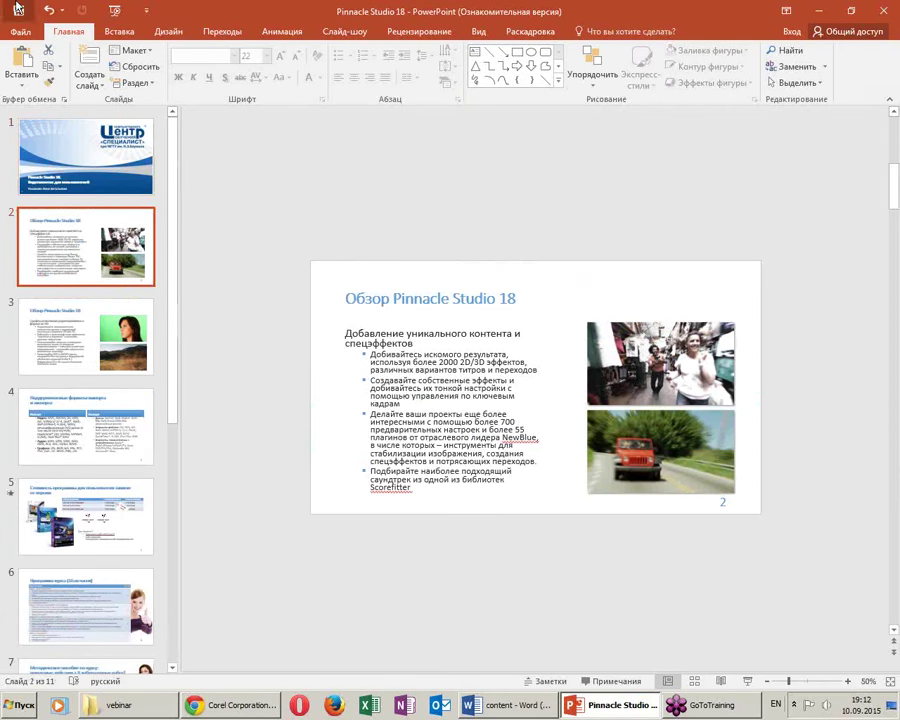
Quit PowerPoint, open the vebinar desktop folder, then close that Explorer window
left_click(887, 12)
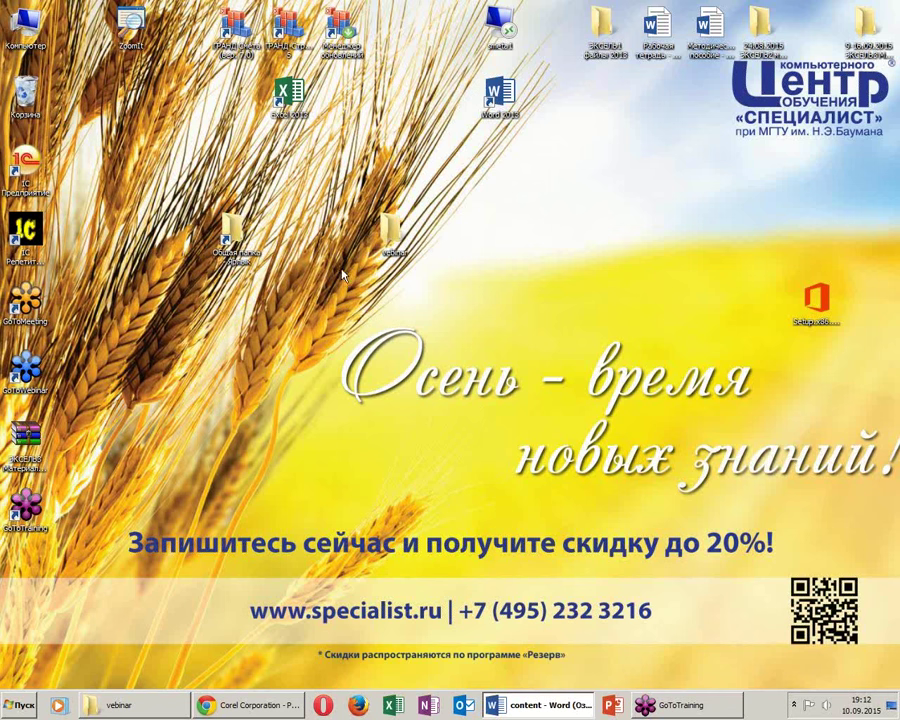
double_click(389, 232)
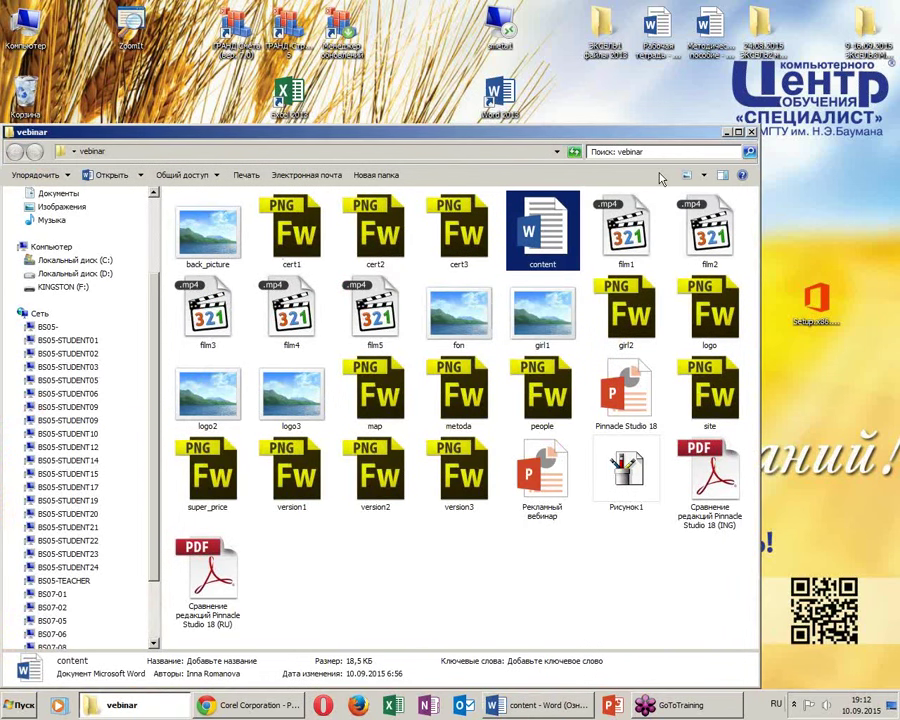
left_click(750, 133)
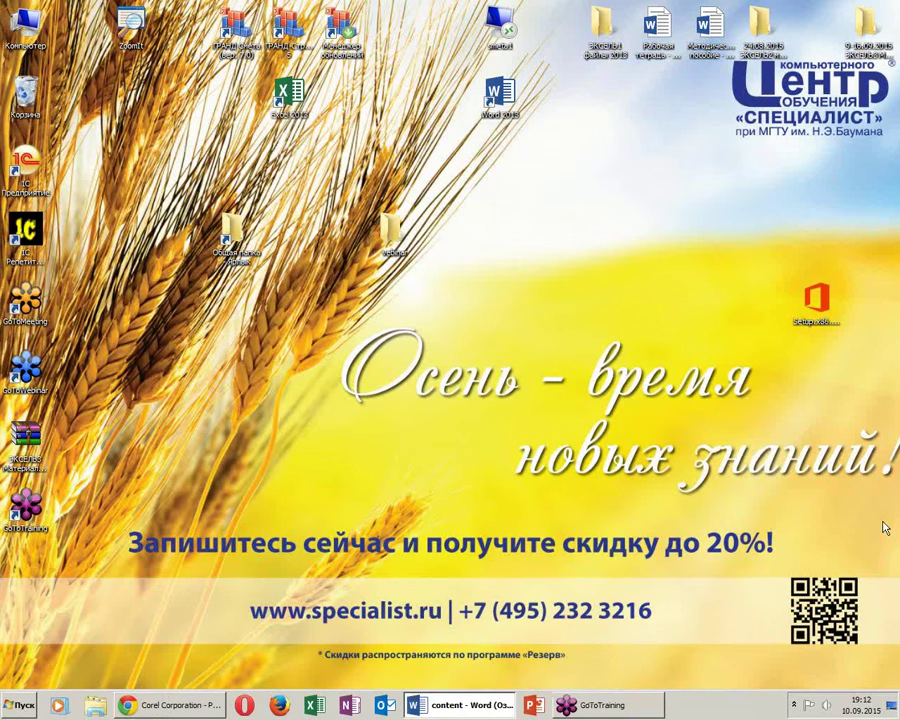